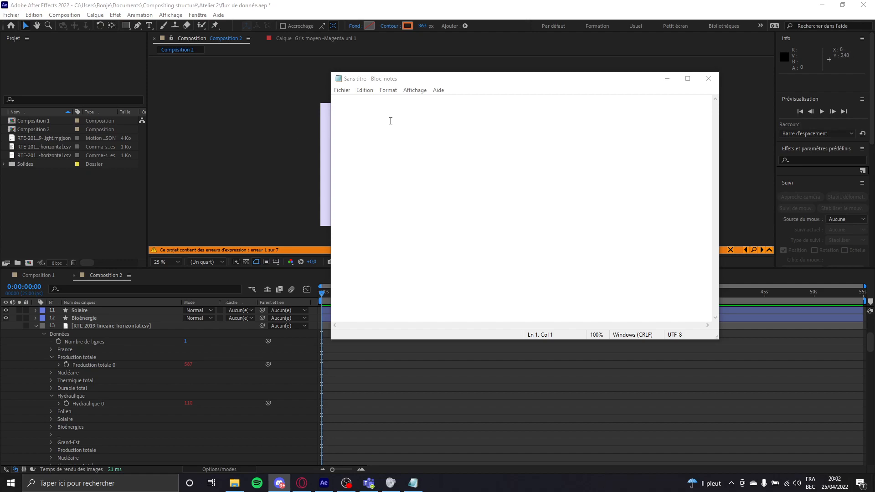
# Create a composition named "compo" with the HDTV 1080 25 preset and a duration of 0:00:55:00.
pyautogui.click(667, 79)
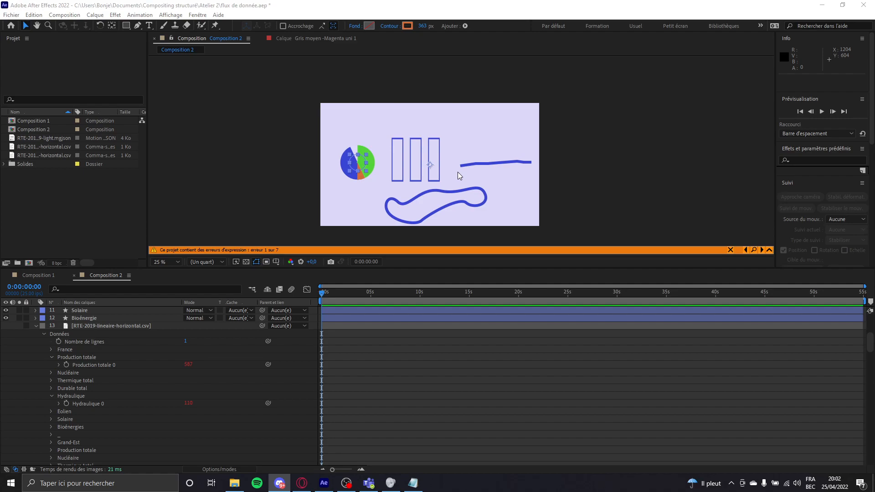
pyautogui.click(53, 216)
pyautogui.rightClick(64, 203)
pyautogui.click(100, 210)
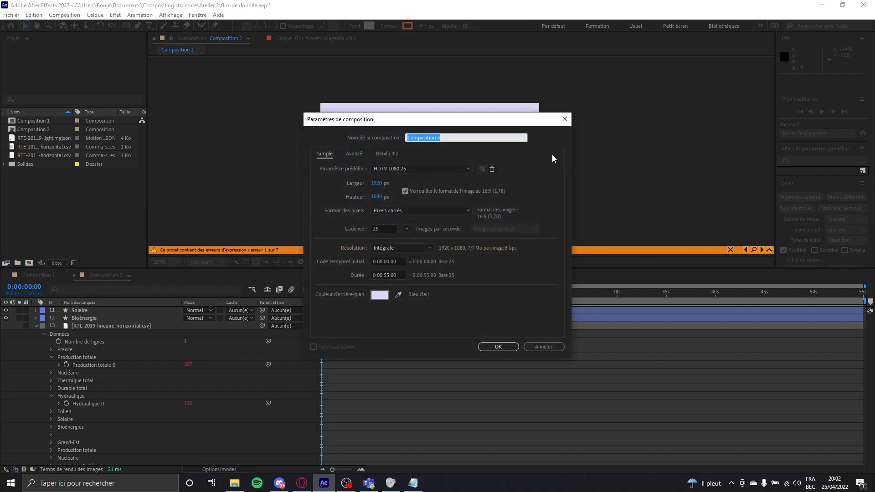
pyautogui.write('composti')
pyautogui.press('BackSpace')
pyautogui.press('BackSpace')
pyautogui.write('i')
pyautogui.click(498, 347)
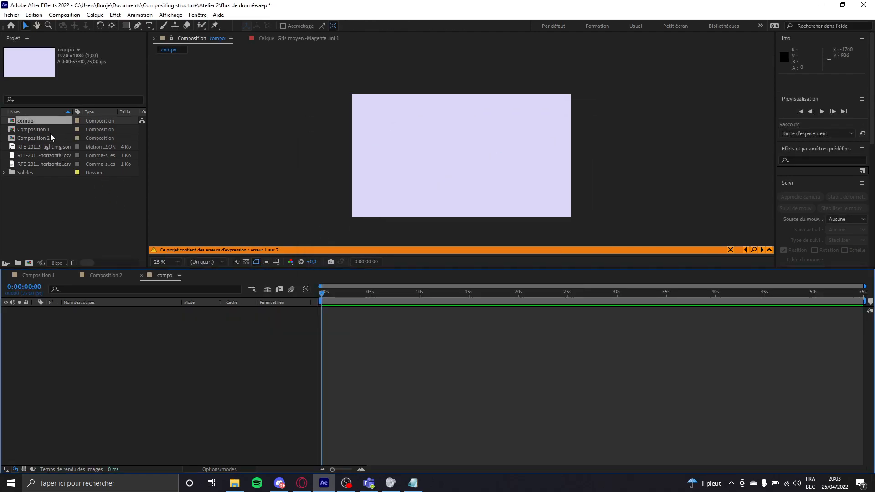
# Review the composition settings of compo without changing them.
pyautogui.click(78, 206)
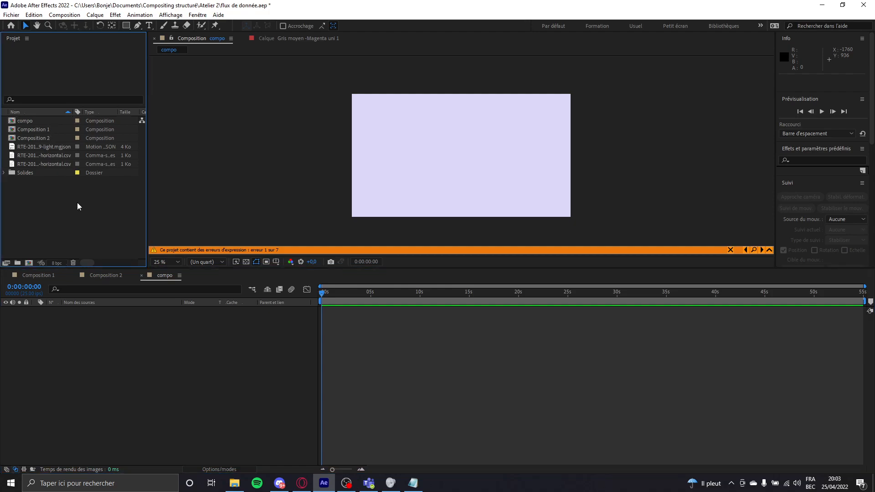
pyautogui.click(57, 119)
pyautogui.click(401, 150)
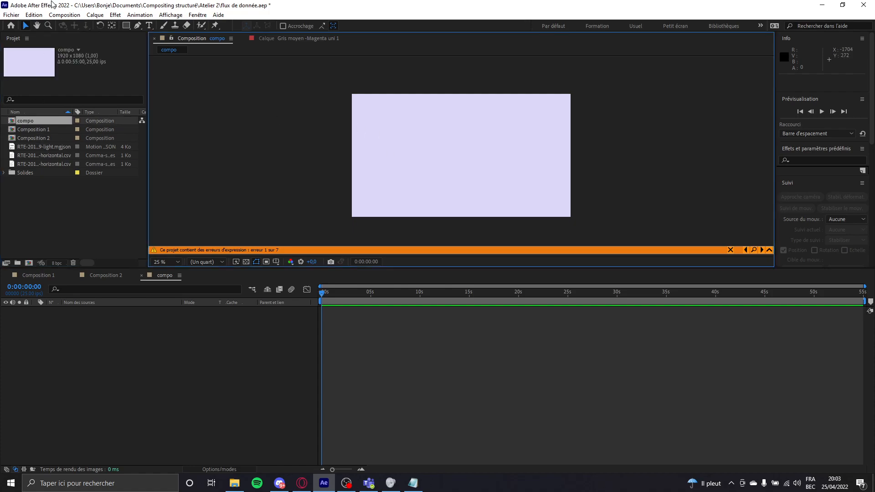
pyautogui.click(64, 15)
pyautogui.click(94, 41)
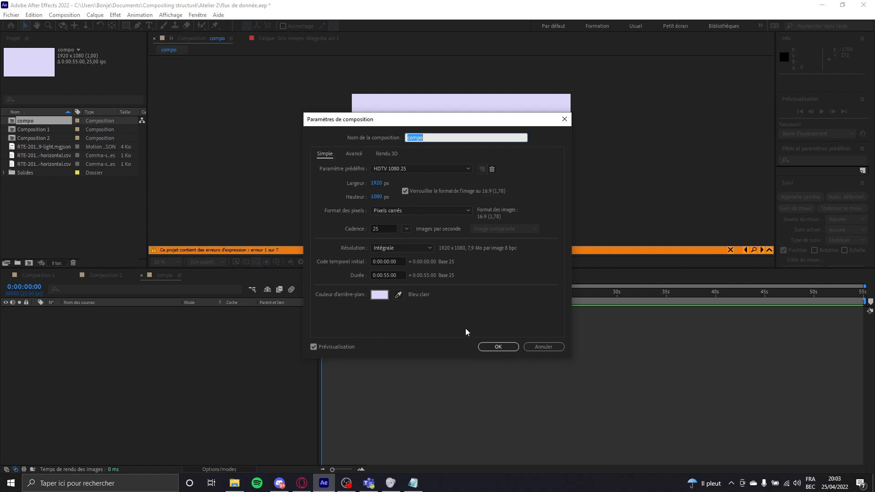
pyautogui.click(498, 347)
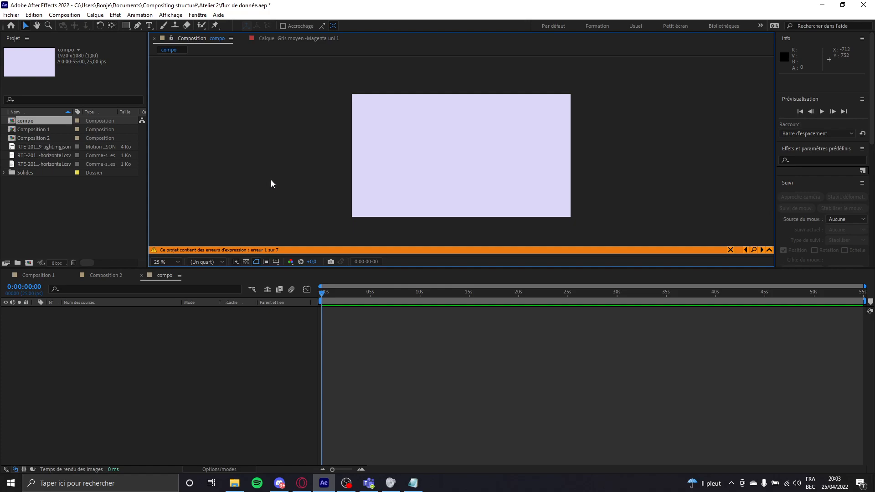
# Switch to Teams, examine the data files shared in the Cours 4-5-6 channel, and return to After Effects.
pyautogui.rightClick(362, 420)
pyautogui.click(370, 484)
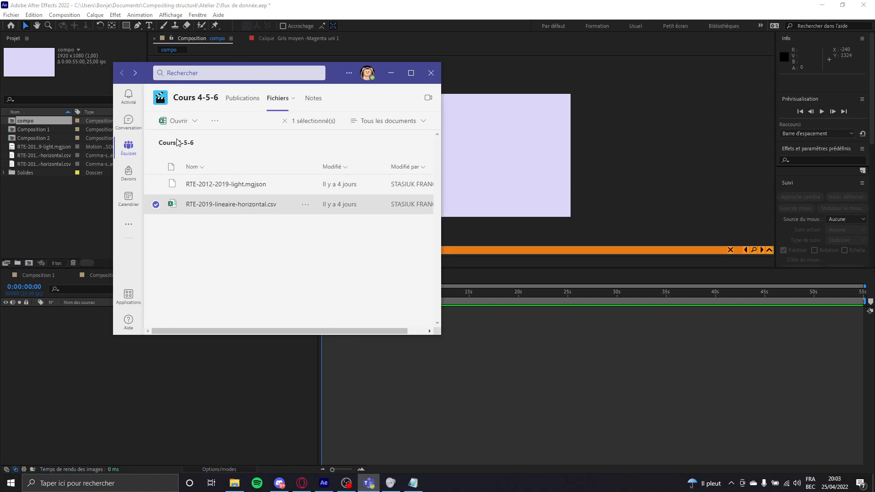
pyautogui.click(198, 247)
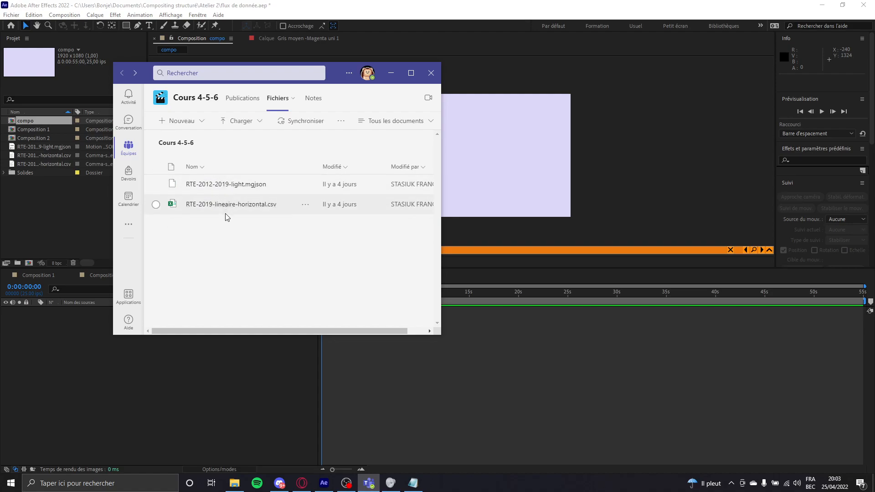
pyautogui.moveTo(440, 191); pyautogui.dragTo(596, 196)
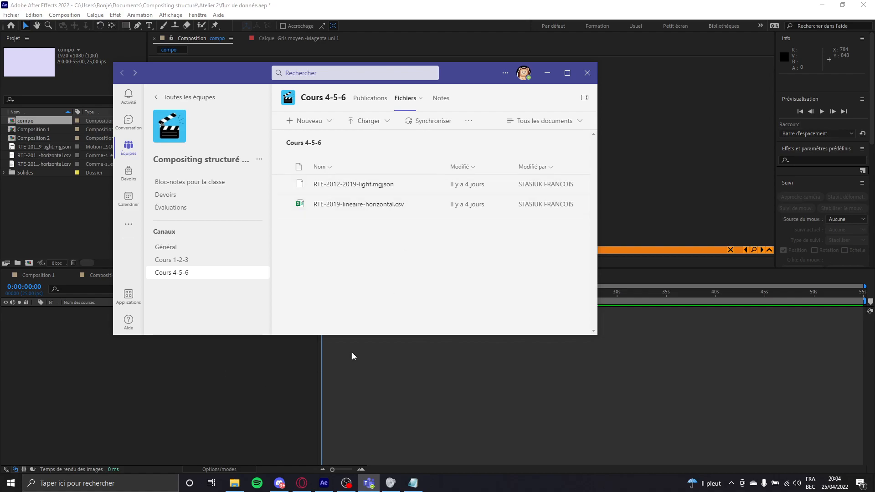
pyautogui.click(245, 393)
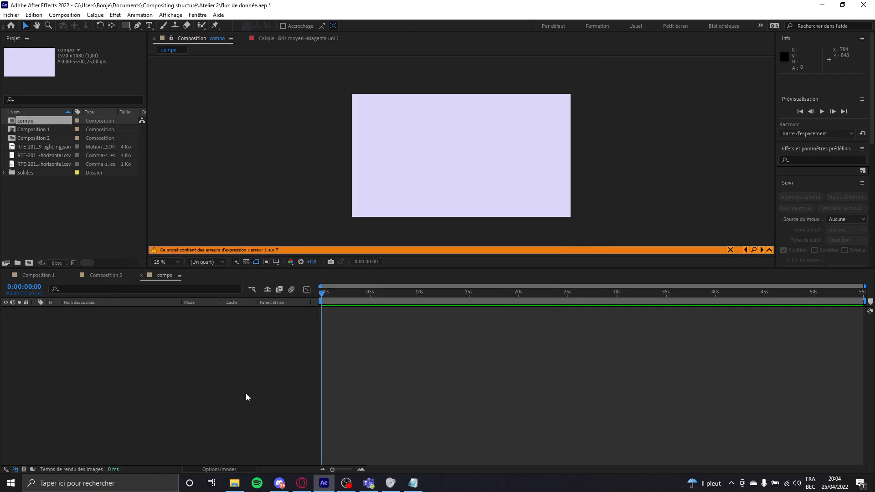
pyautogui.click(369, 483)
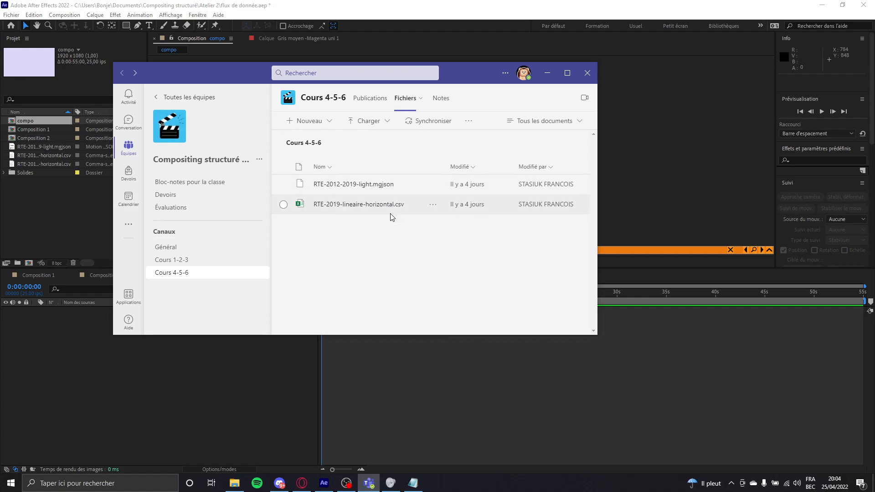
pyautogui.click(244, 366)
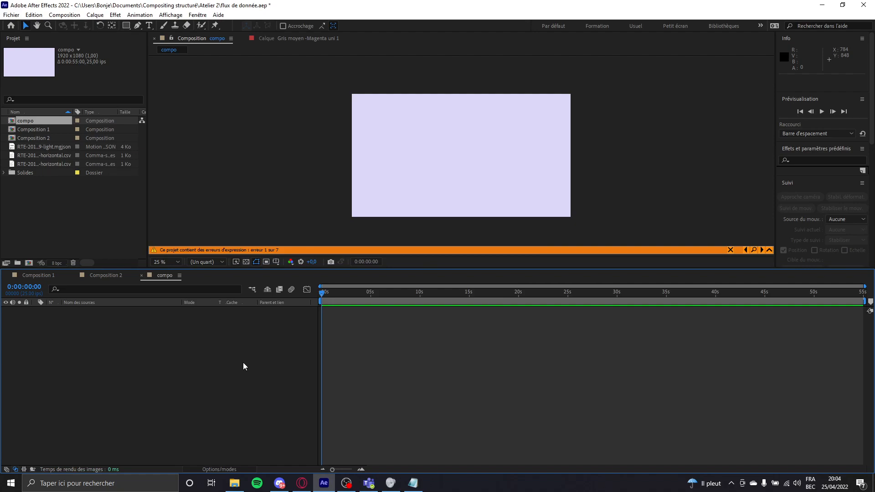
# Draw a small circle with the Ellipse tool in the left part of the composition and shift it slightly up and left.
pyautogui.click(126, 28)
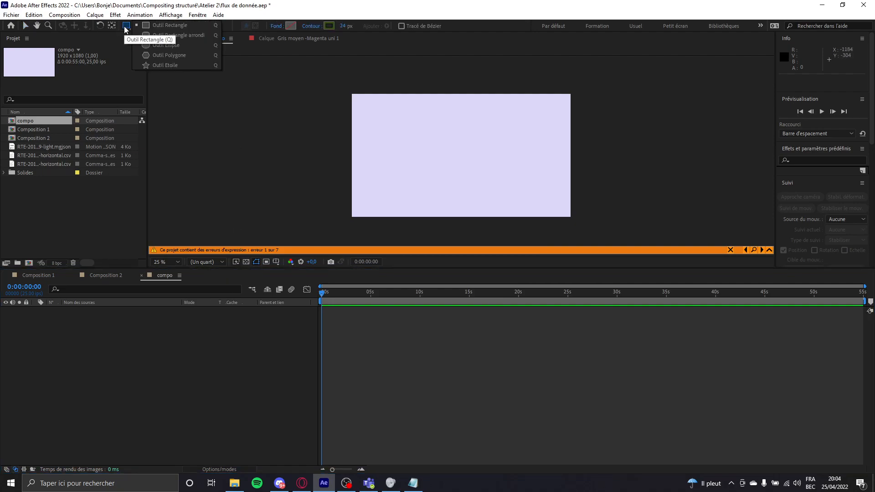
pyautogui.click(163, 45)
pyautogui.moveTo(378, 143)
pyautogui.mouseDown()
pyautogui.moveTo(410, 172)
pyautogui.moveTo(405, 157)
pyautogui.moveTo(416, 182)
pyautogui.moveTo(394, 157)
pyautogui.mouseUp()
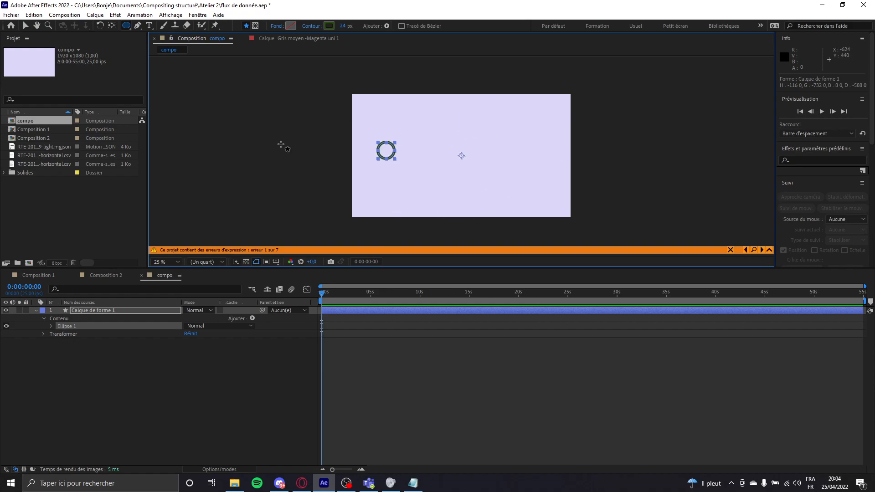
pyautogui.click(25, 26)
pyautogui.moveTo(383, 151)
pyautogui.mouseDown()
pyautogui.moveTo(382, 142)
pyautogui.moveTo(376, 149)
pyautogui.mouseUp()
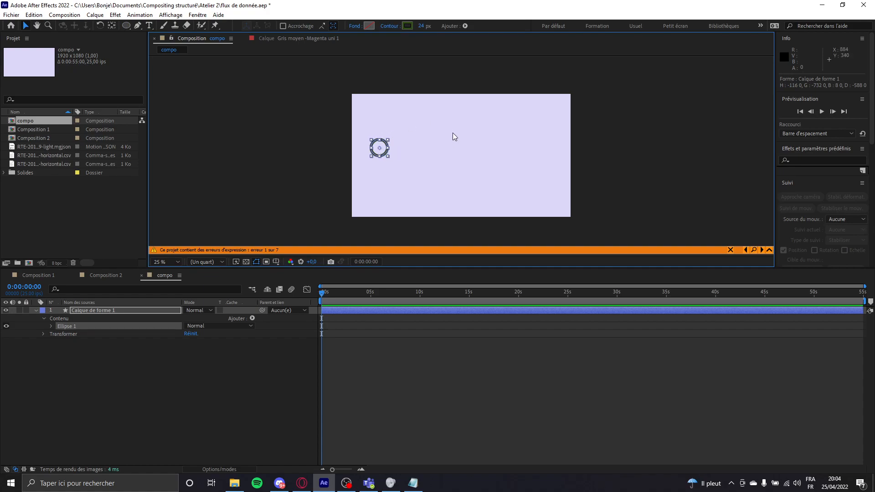
# Expand the ellipse's properties and set its stroke width to 164 px so it becomes a solid disc.
pyautogui.click(51, 327)
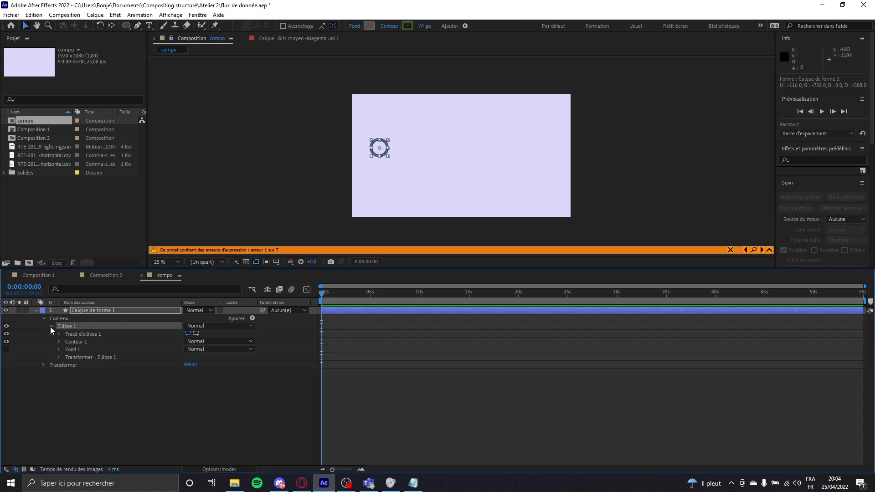
pyautogui.click(51, 326)
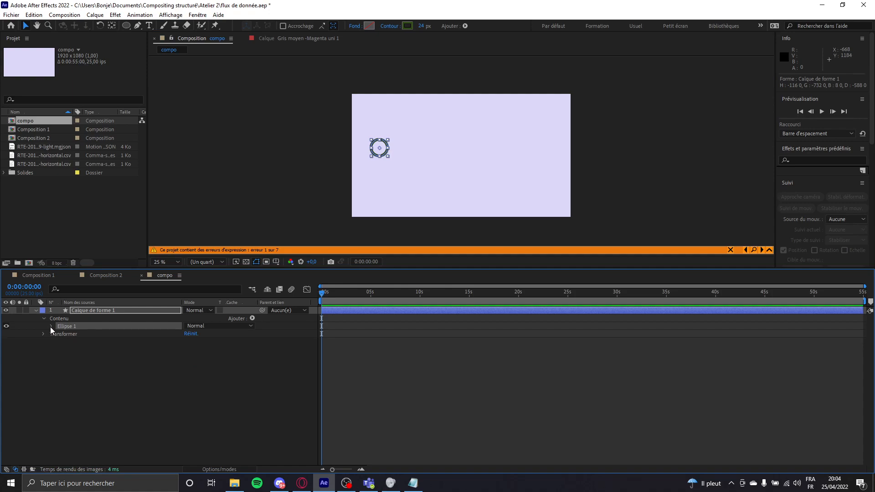
pyautogui.click(51, 326)
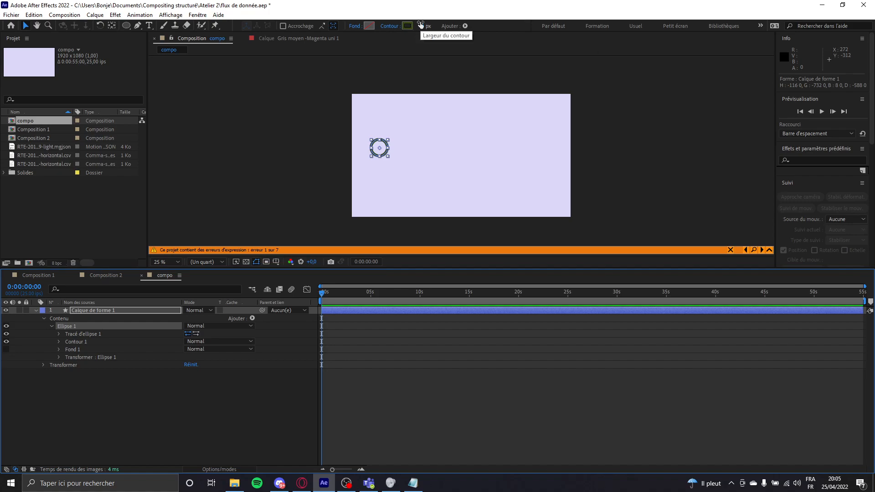
pyautogui.moveTo(421, 25); pyautogui.dragTo(500, 43)
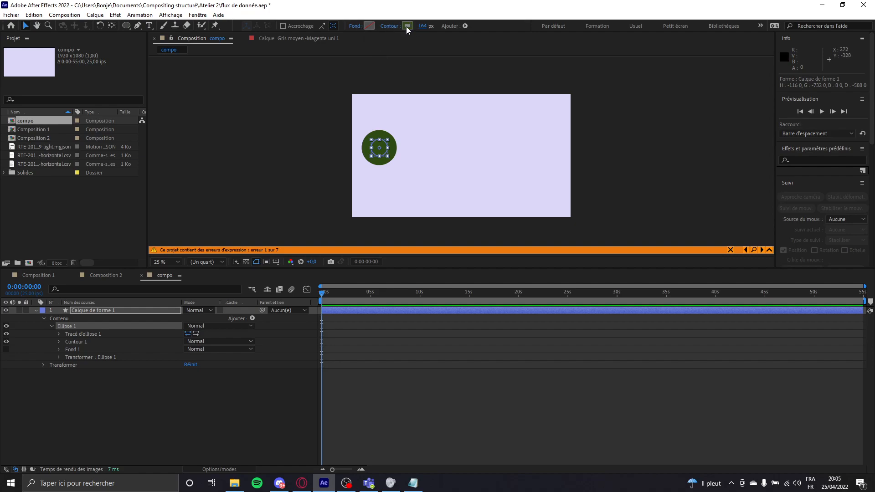
# Cycle the ellipse's fill through its types, check its fill colour, and finish with the gradient fill hidden.
pyautogui.keyDown('alt'); pyautogui.click(368, 24); pyautogui.keyUp('alt')
pyautogui.keyDown('alt'); pyautogui.click(368, 25); pyautogui.keyUp('alt')
pyautogui.keyDown('alt'); pyautogui.click(368, 25); pyautogui.keyUp('alt')
pyautogui.keyDown('alt'); pyautogui.click(368, 25); pyautogui.keyUp('alt')
pyautogui.keyDown('alt'); pyautogui.click(371, 24); pyautogui.keyUp('alt')
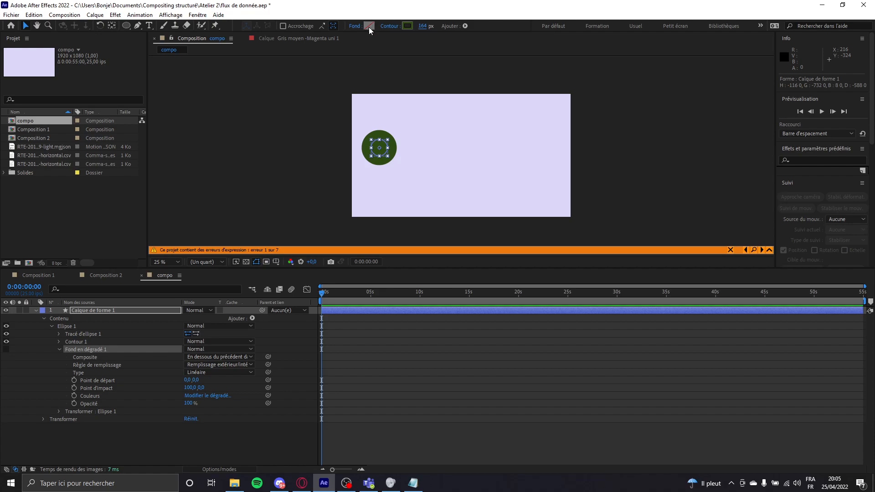
pyautogui.click(369, 28)
pyautogui.click(534, 198)
pyautogui.click(371, 26)
pyautogui.click(525, 187)
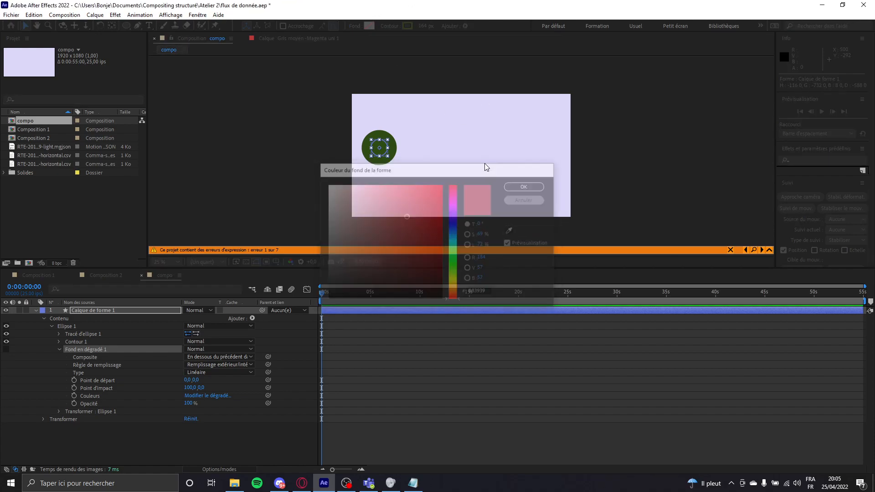
pyautogui.keyDown('alt'); pyautogui.click(369, 25); pyautogui.keyUp('alt')
pyautogui.keyDown('alt'); pyautogui.click(369, 26); pyautogui.keyUp('alt')
pyautogui.keyDown('alt'); pyautogui.click(370, 26); pyautogui.keyUp('alt')
pyautogui.keyDown('alt'); pyautogui.click(369, 26); pyautogui.keyUp('alt')
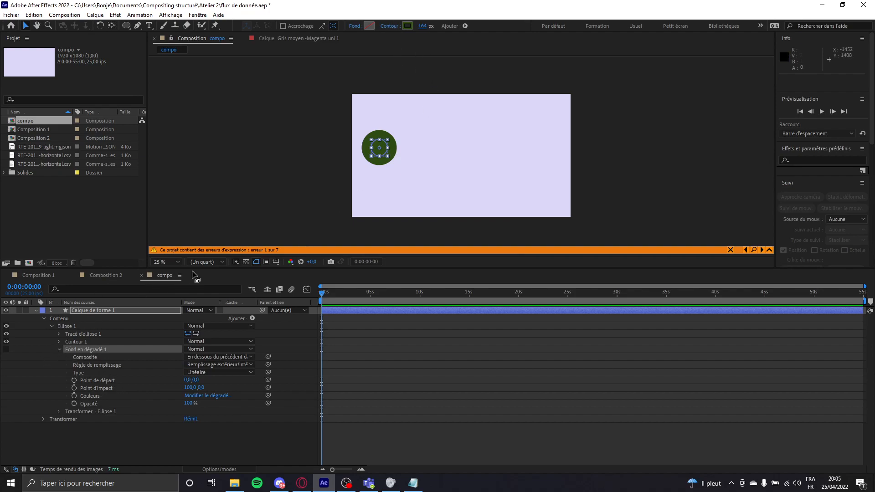
# Add a Trim Paths operator (Réduire les tracés) to the ellipse and expand its properties.
pyautogui.moveTo(196, 269); pyautogui.dragTo(199, 242)
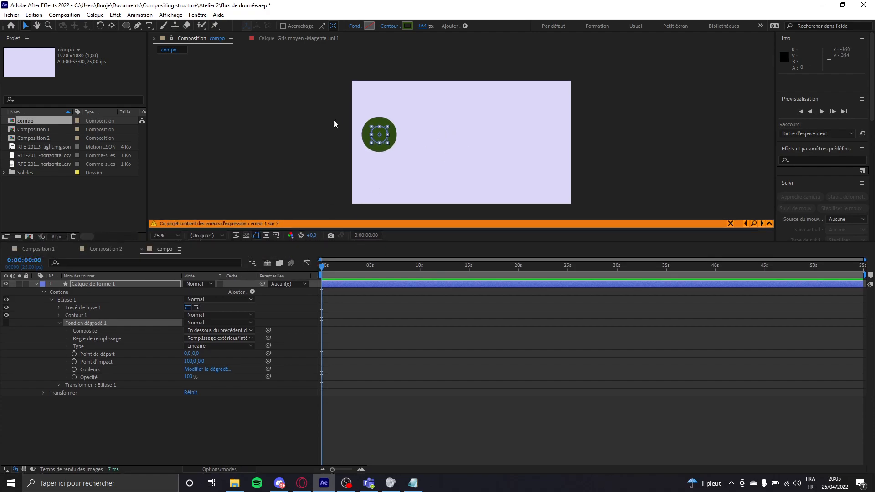
pyautogui.click(253, 291)
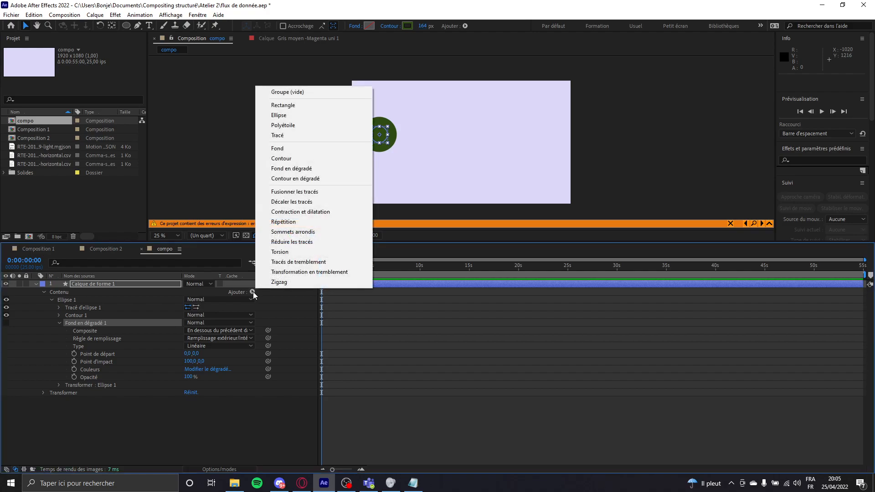
pyautogui.click(303, 243)
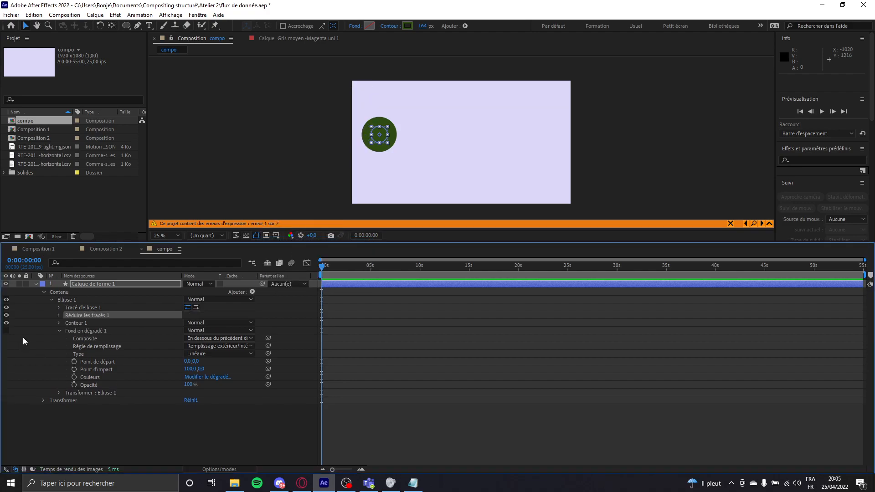
pyautogui.click(58, 331)
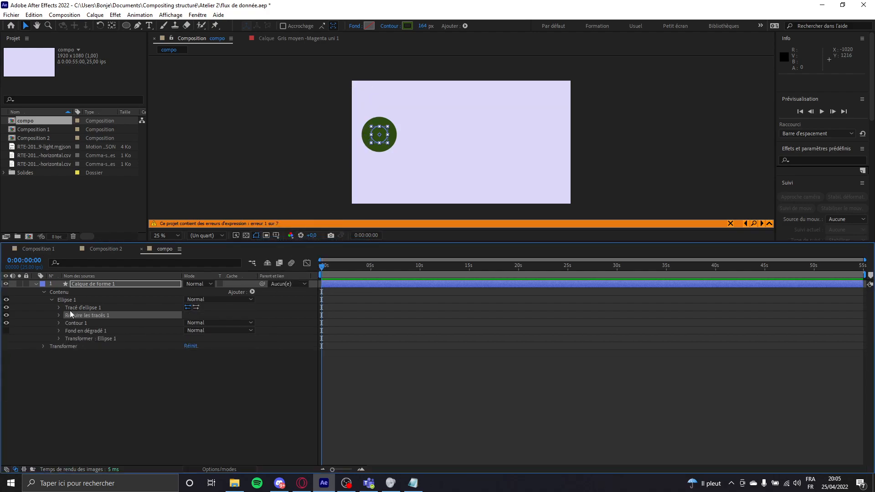
pyautogui.click(253, 293)
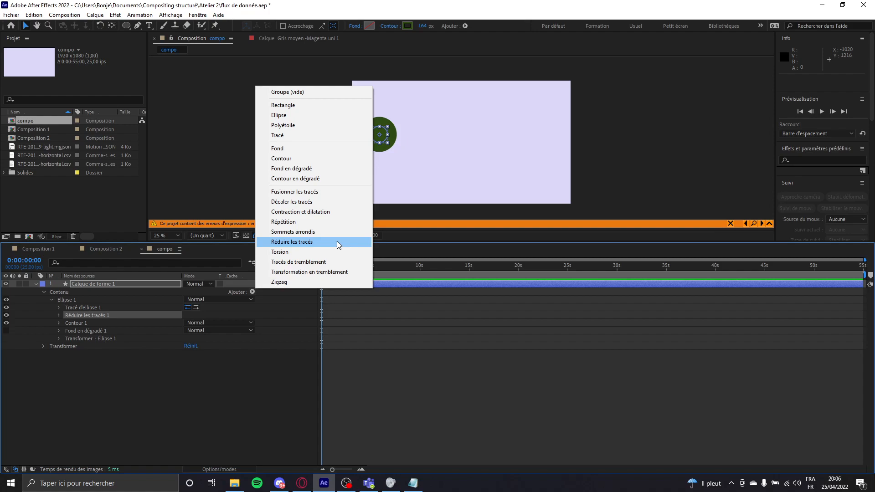
pyautogui.click(196, 369)
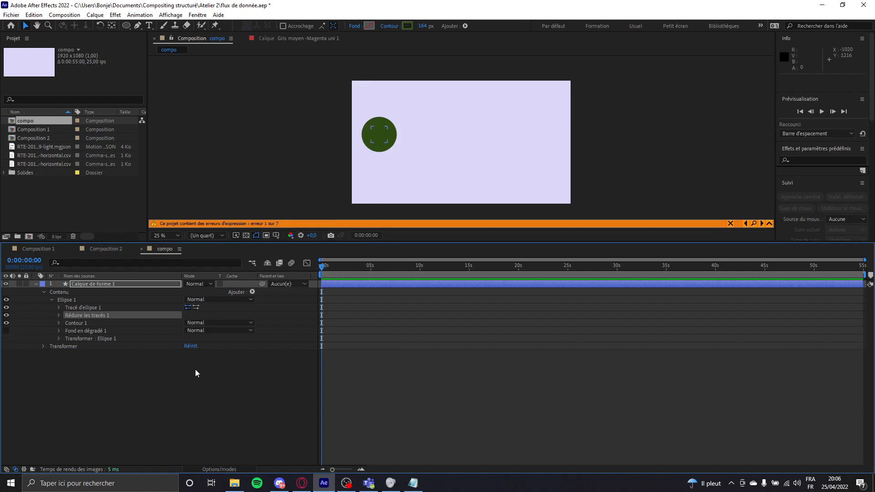
pyautogui.click(58, 314)
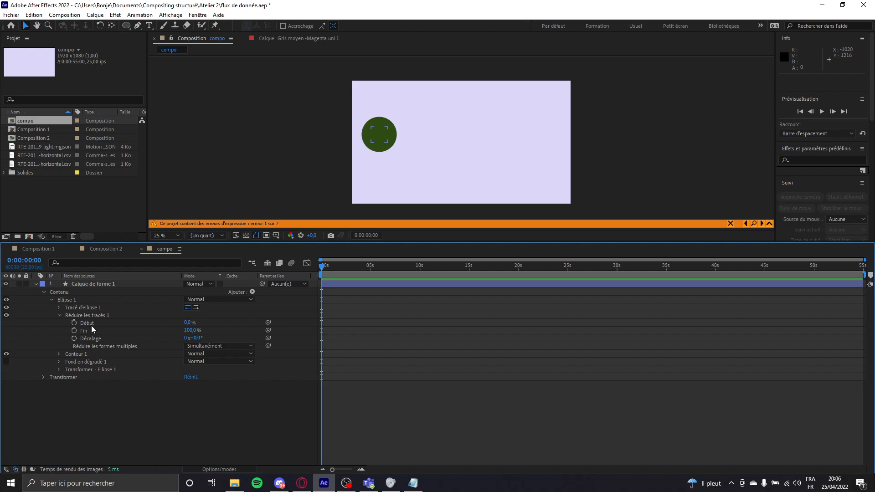
# Test the Trim Paths end value (Fin) at 32 % and a larger portion, and restore it to 100 %.
pyautogui.moveTo(191, 331); pyautogui.dragTo(162, 333)
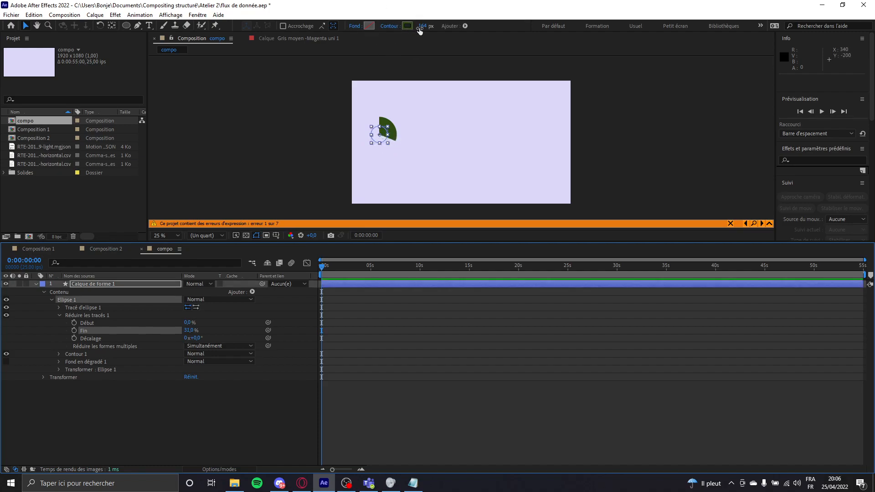
pyautogui.moveTo(191, 331); pyautogui.dragTo(203, 330)
pyautogui.click(191, 330)
pyautogui.write('100')
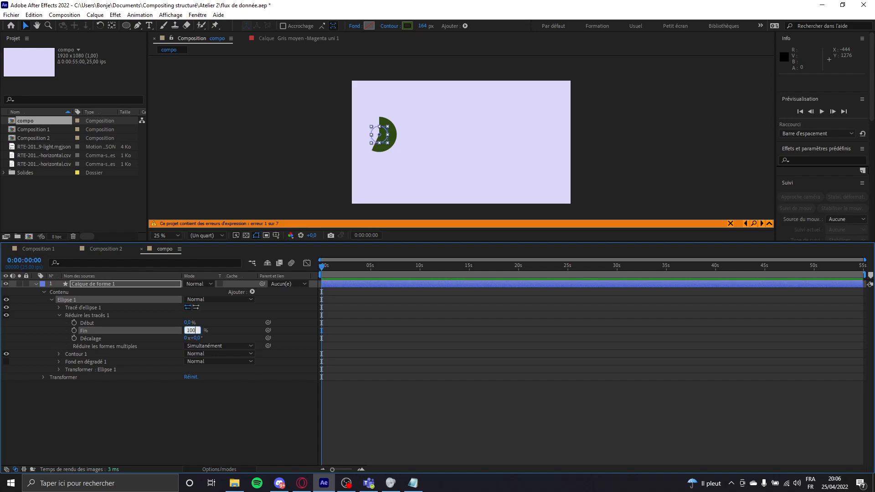
pyautogui.click(185, 392)
# Set the Trim Paths end value (Fin) to 81 % to open a wedge in the disc, and collapse the shape layer.
pyautogui.moveTo(194, 331); pyautogui.dragTo(185, 332)
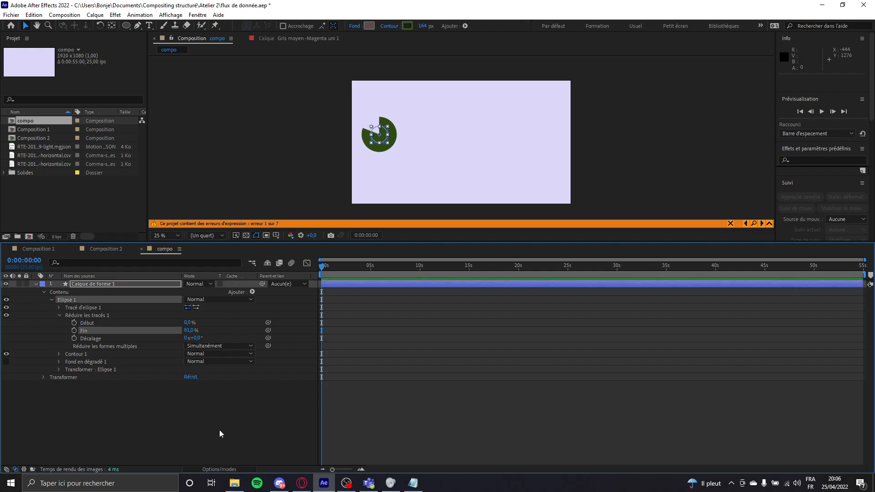
pyautogui.click(283, 143)
pyautogui.moveTo(515, 162); pyautogui.dragTo(474, 152)
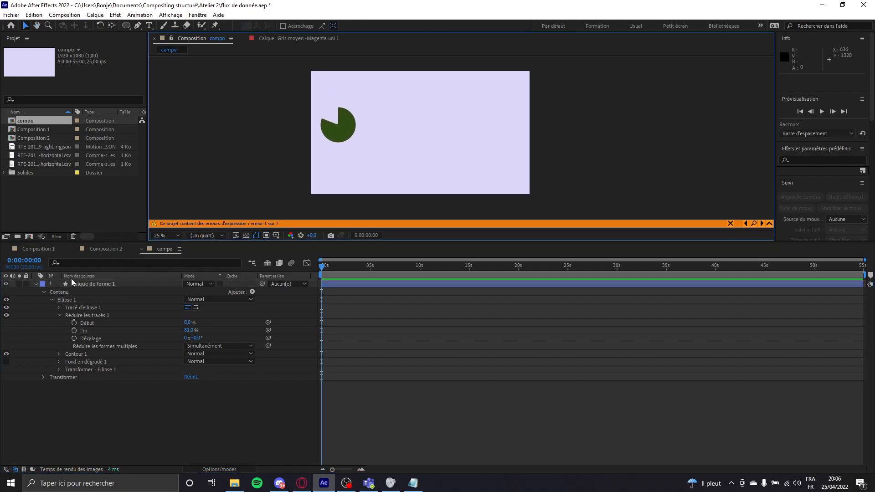
pyautogui.click(35, 284)
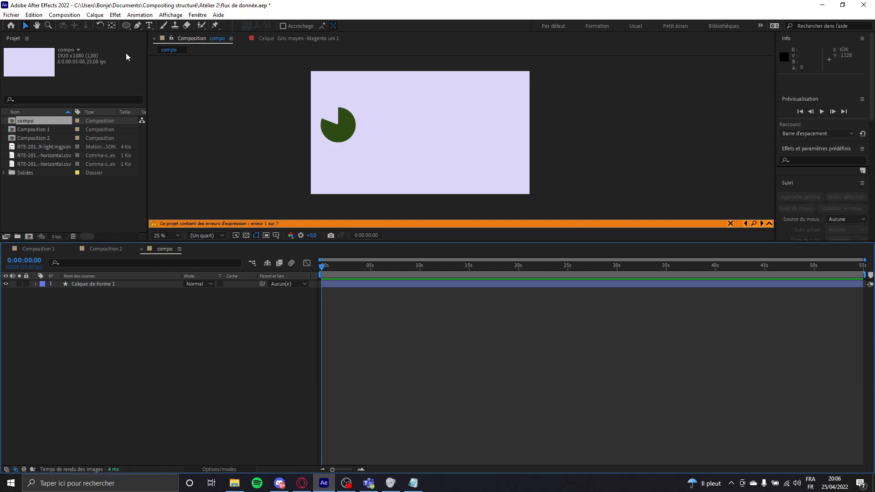
# Draw a rectangle about 104 by 304 px beside the pie with the Rectangle tool, and set its stroke width to 18 px.
pyautogui.click(126, 26)
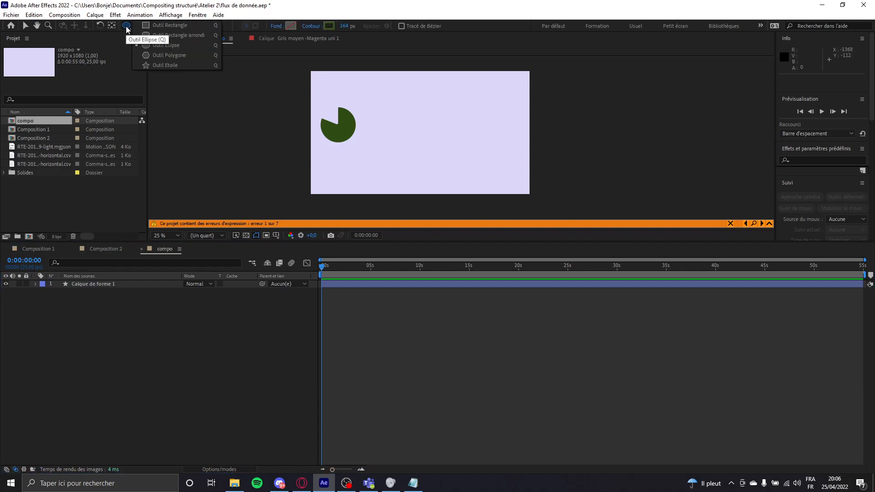
pyautogui.click(159, 26)
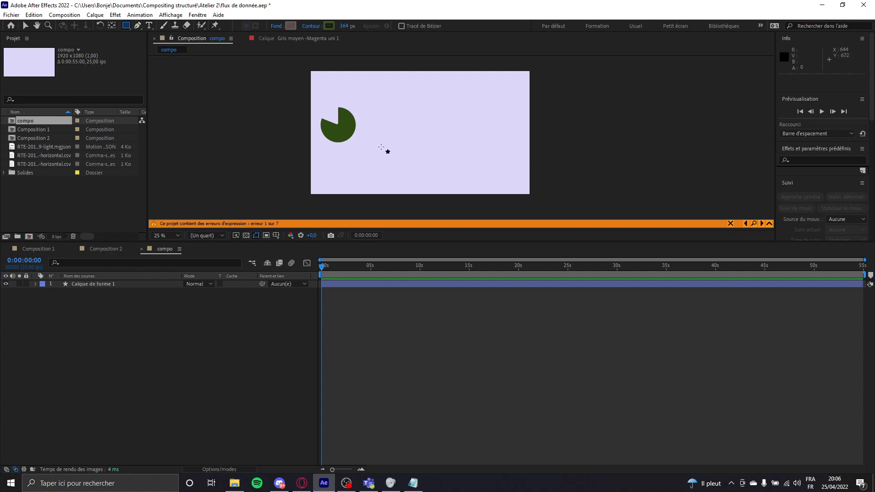
pyautogui.moveTo(382, 149)
pyautogui.mouseDown()
pyautogui.moveTo(397, 94)
pyautogui.moveTo(392, 112)
pyautogui.mouseUp()
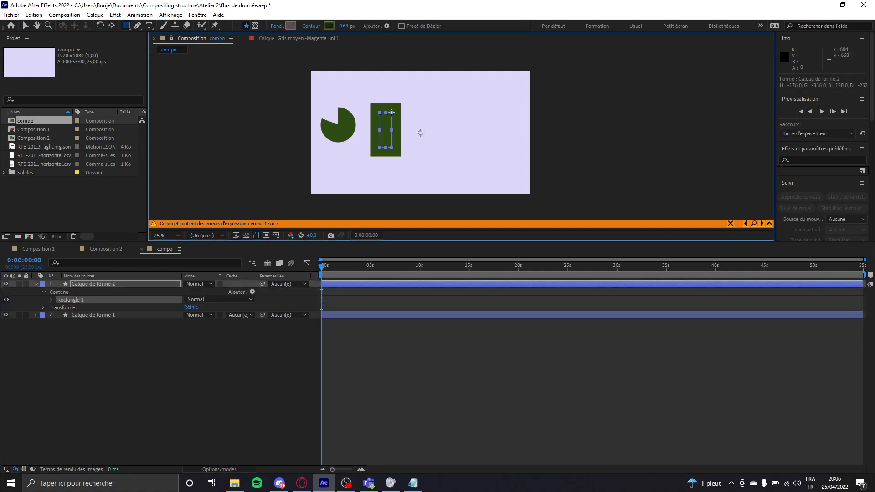
pyautogui.moveTo(341, 26); pyautogui.dragTo(275, 40)
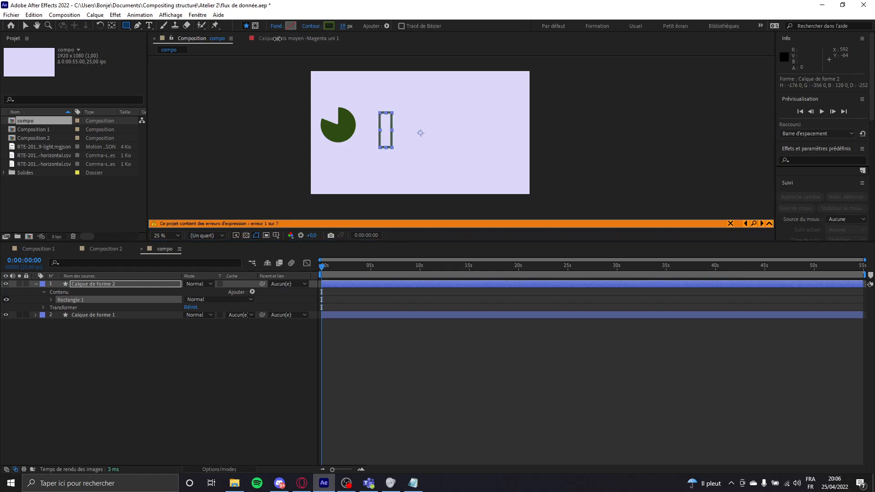
pyautogui.click(35, 284)
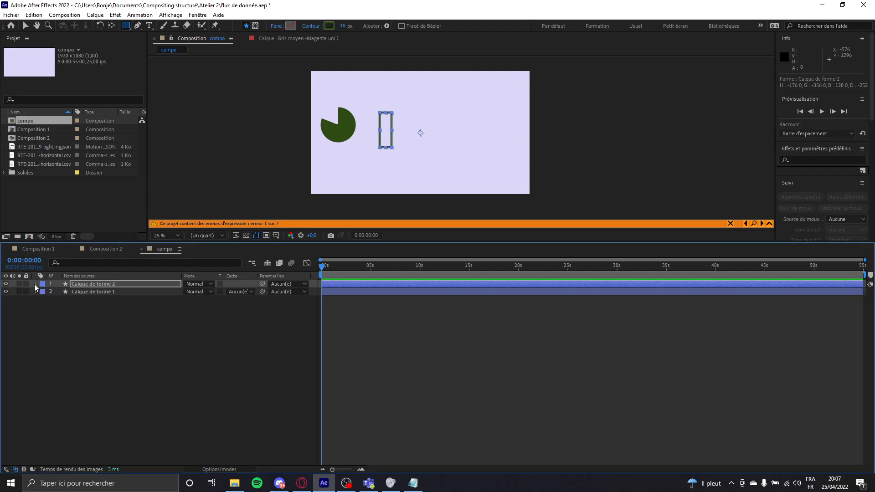
pyautogui.click(93, 332)
pyautogui.click(103, 284)
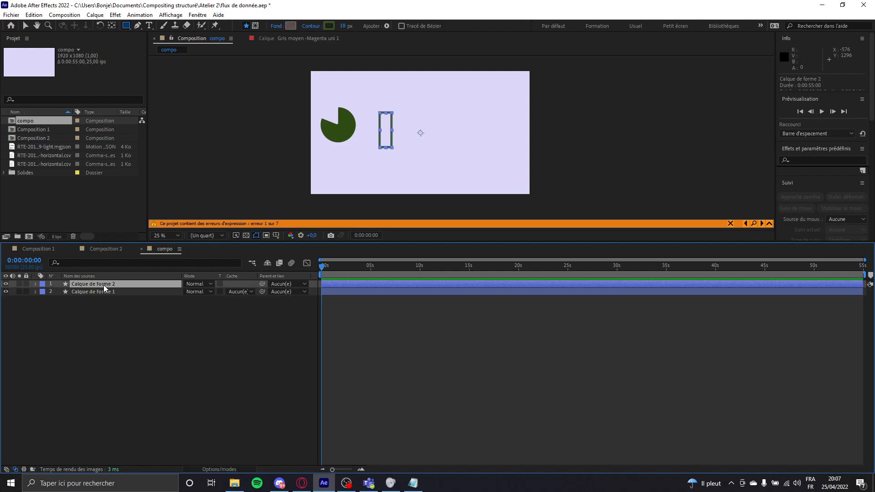
pyautogui.hotkey('ctrl', 'd')
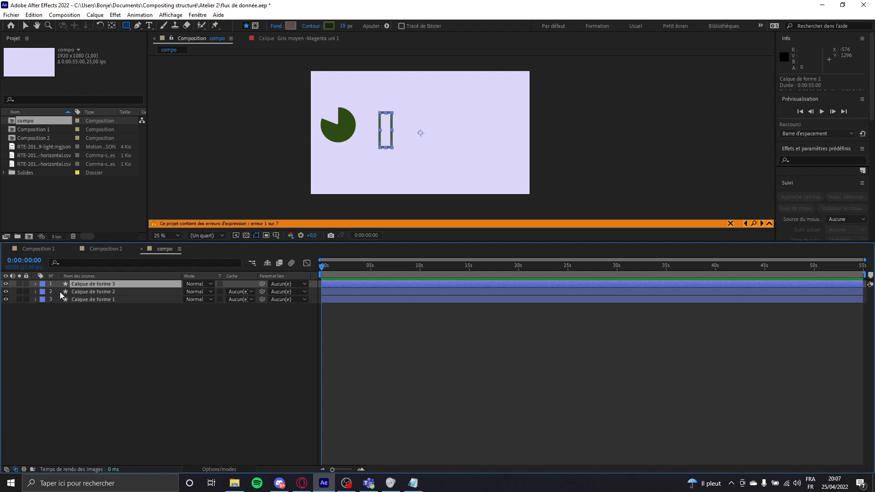
pyautogui.hotkey('ctrl', 'z')
pyautogui.click(36, 283)
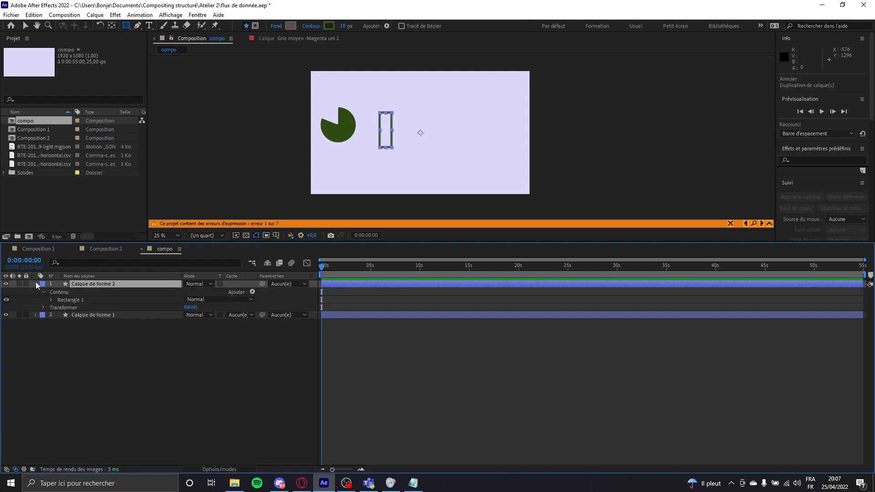
pyautogui.click(76, 300)
pyautogui.hotkey('ctrl', 'd')
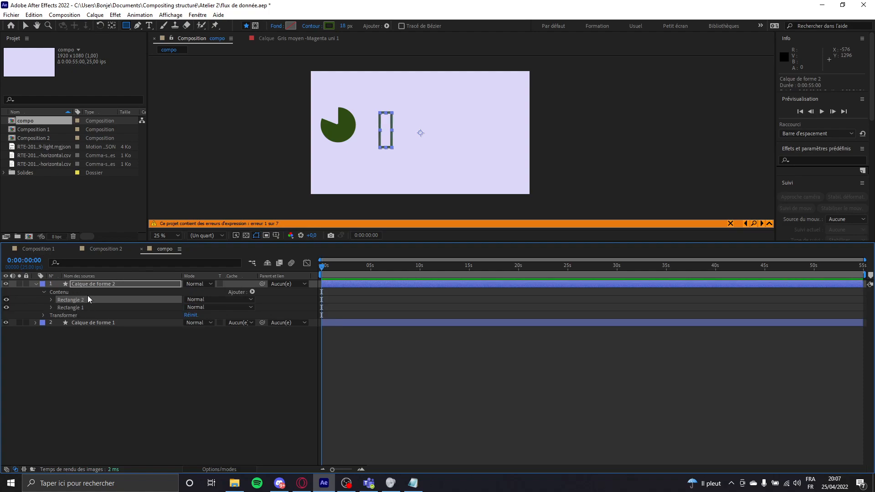
pyautogui.hotkey('ctrl', 'z')
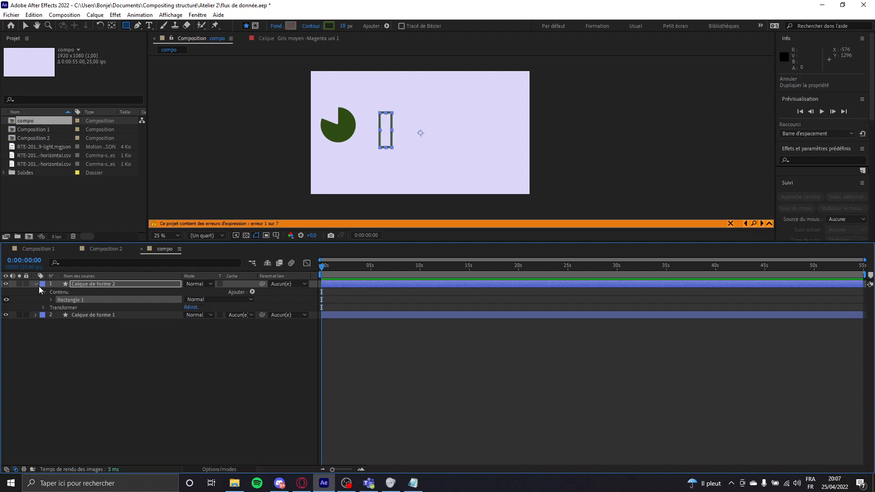
pyautogui.click(36, 284)
# Duplicate the rectangle's shape layer (Calque de forme 2) twice.
pyautogui.click(100, 285)
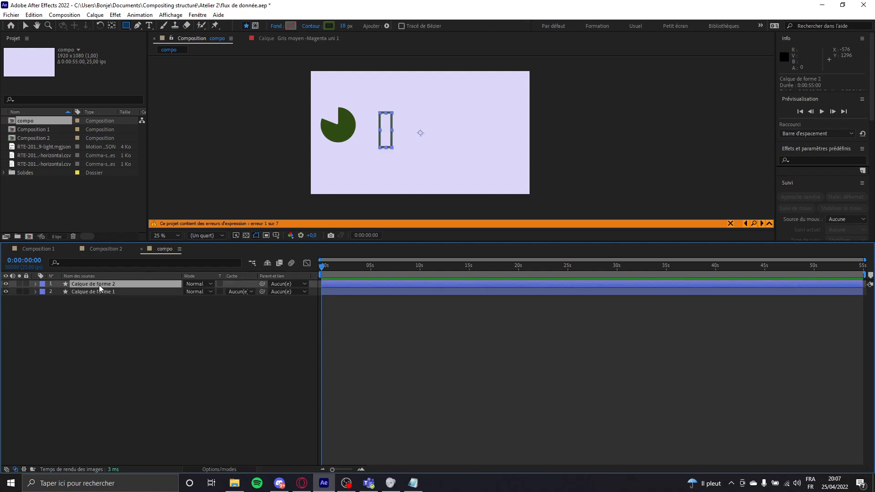
pyautogui.hotkey('ctrl', 'd')
pyautogui.hotkey('ctrl', 'd')
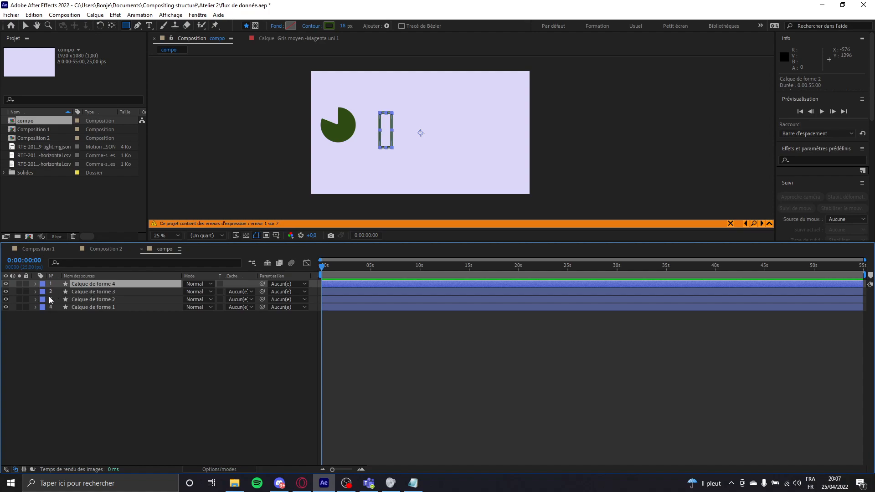
pyautogui.click(79, 353)
# Rename the pie's shape layer (Calque de forme 1) as camembert.
pyautogui.click(76, 300)
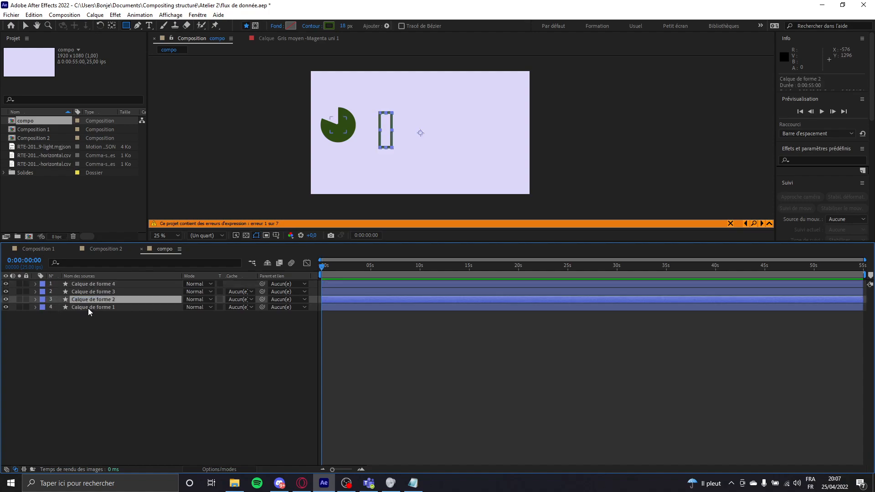
pyautogui.click(88, 309)
pyautogui.rightClick(88, 308)
pyautogui.click(123, 294)
pyautogui.write('camme')
pyautogui.press('BackSpace')
pyautogui.press('BackSpace')
pyautogui.write('embert')
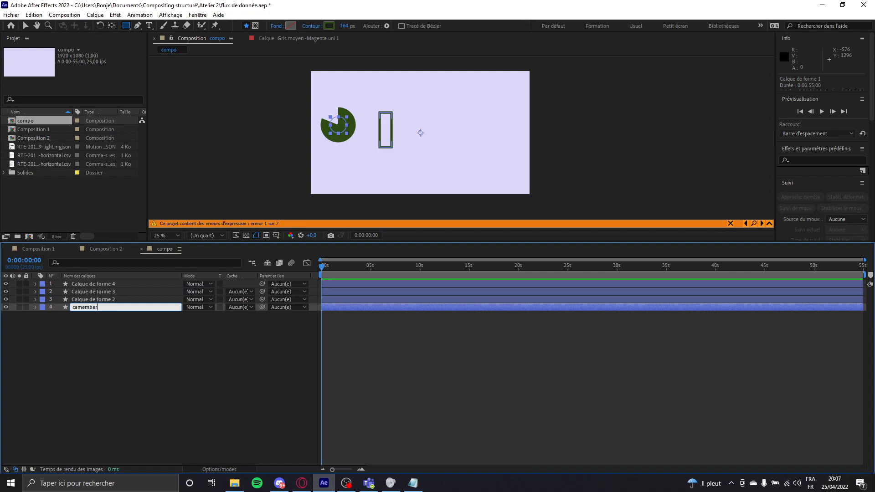
pyautogui.press('Return')
pyautogui.rightClick(106, 299)
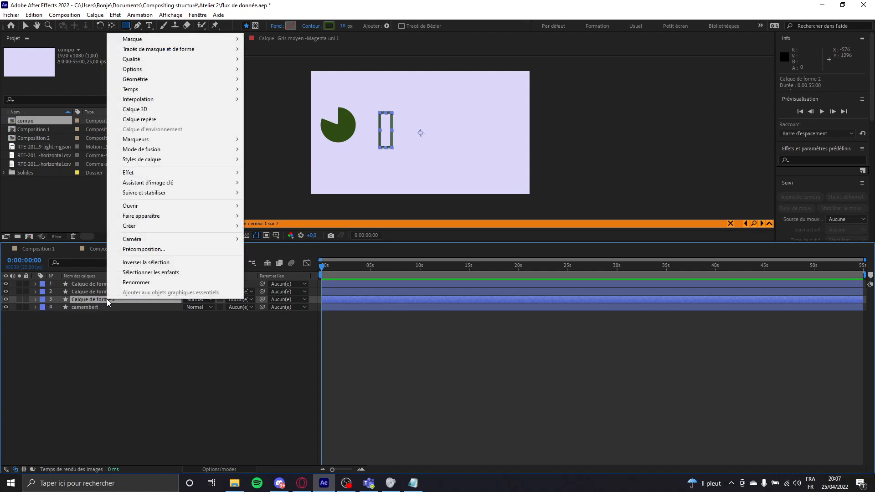
pyautogui.click(146, 340)
# Move the topmost rectangle copy (Calque de forme 4) horizontally until it stands just right of the original with a small gap.
pyautogui.press('v')
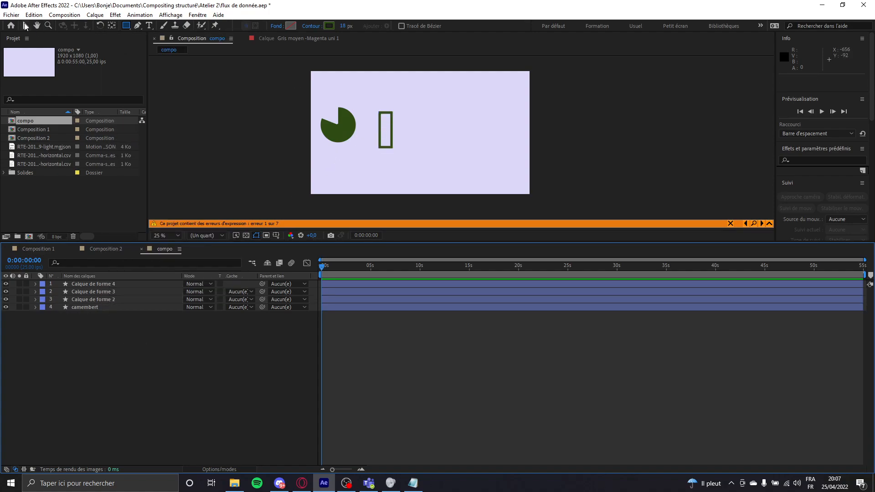
pyautogui.click(392, 134)
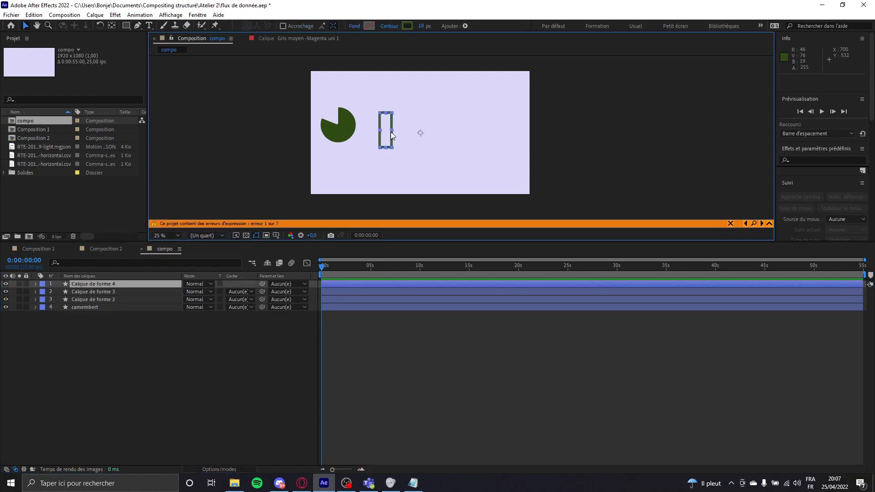
pyautogui.hotkey('shift', 'Right')
pyautogui.hotkey('shift', 'Right')
pyautogui.hotkey('shift', 'Right')
pyautogui.hotkey('shift', 'Right')
pyautogui.hotkey('shift', 'Right')
pyautogui.hotkey('shift', 'Right')
pyautogui.hotkey('shift', 'Right')
pyautogui.hotkey('shift', 'Right')
pyautogui.hotkey('shift', 'Right')
pyautogui.hotkey('shift', 'Right')
pyautogui.hotkey('shift', 'Right')
pyautogui.hotkey('shift', 'Right')
pyautogui.hotkey('shift', 'Right')
pyautogui.hotkey('shift', 'Right')
pyautogui.hotkey('shift', 'Right')
pyautogui.hotkey('shift', 'Right')
pyautogui.hotkey('shift', 'Right')
pyautogui.hotkey('shift', 'Right')
pyautogui.hotkey('shift', 'Right')
pyautogui.hotkey('shift', 'Right')
pyautogui.hotkey('shift', 'Left')
pyautogui.hotkey('shift', 'Left')
pyautogui.hotkey('shift', 'Left')
pyautogui.hotkey('shift', 'Left')
# Move the other rectangle copy (Calque de forme 3) horizontally to position 1280, 540 as the third bar of the row.
pyautogui.hotkey('ctrl', 'Down')
pyautogui.hotkey('shift', 'Right')
pyautogui.hotkey('shift', 'Right')
pyautogui.hotkey('shift', 'Right')
pyautogui.hotkey('shift', 'Right')
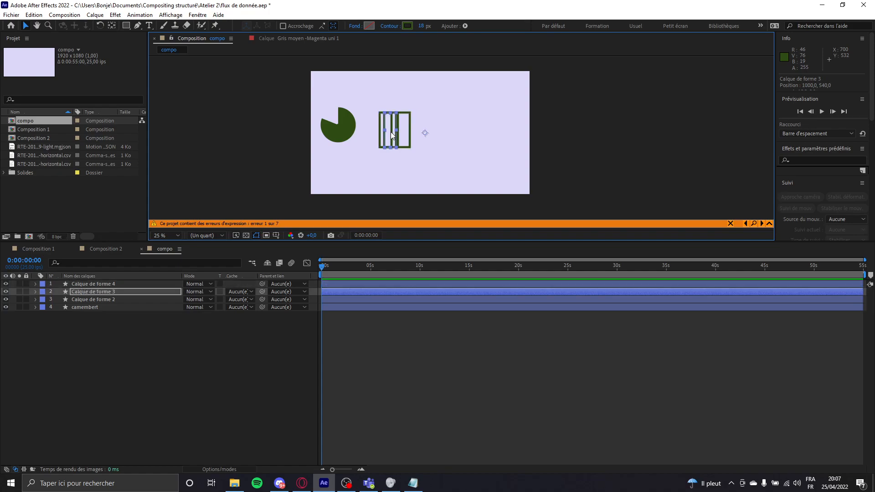
pyautogui.hotkey('shift', 'Right')
pyautogui.hotkey('shift', 'Right')
pyautogui.hotkey('shift', 'Right')
pyautogui.hotkey('shift', 'Right')
pyautogui.hotkey('shift', 'Right')
pyautogui.hotkey('shift', 'Right')
pyautogui.hotkey('shift', 'Right')
pyautogui.hotkey('shift', 'Right')
pyautogui.hotkey('shift', 'Right')
pyautogui.hotkey('shift', 'Right')
pyautogui.hotkey('shift', 'Right')
pyautogui.hotkey('shift', 'Right')
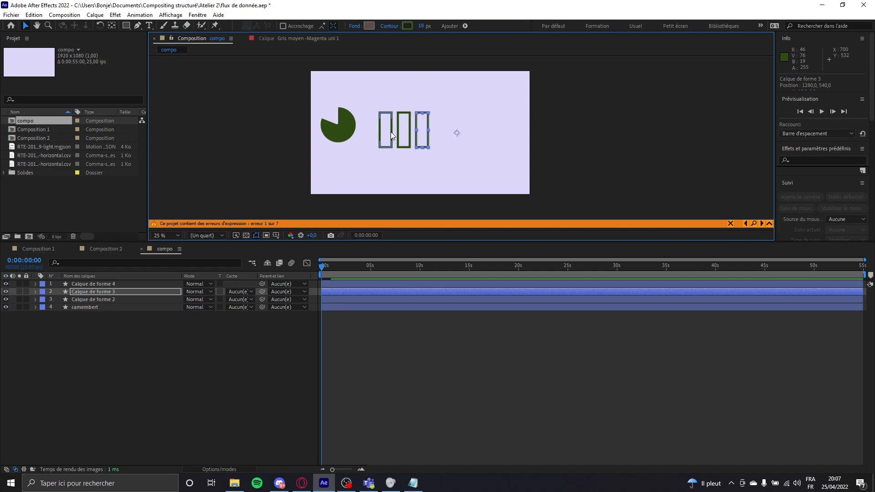
pyautogui.click(182, 360)
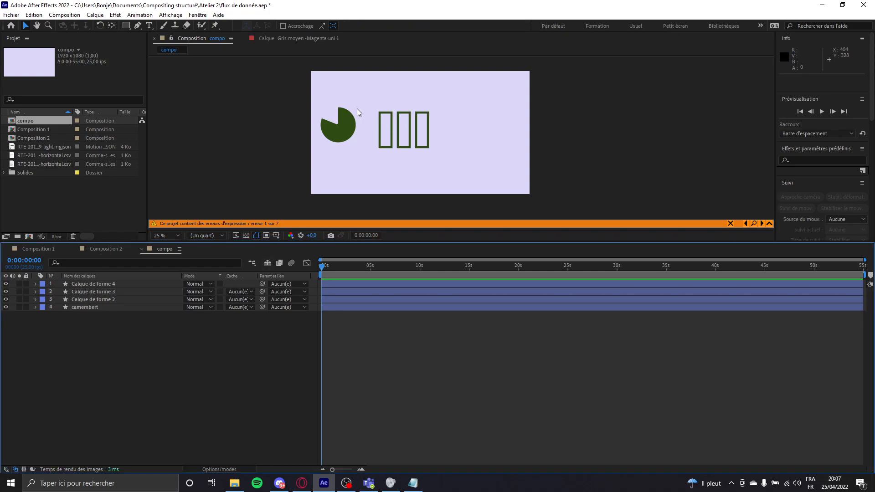
# Give the first bar (Calque de forme 2) a solid red fill and cycle its stroke type until the outline is hidden.
pyautogui.click(391, 133)
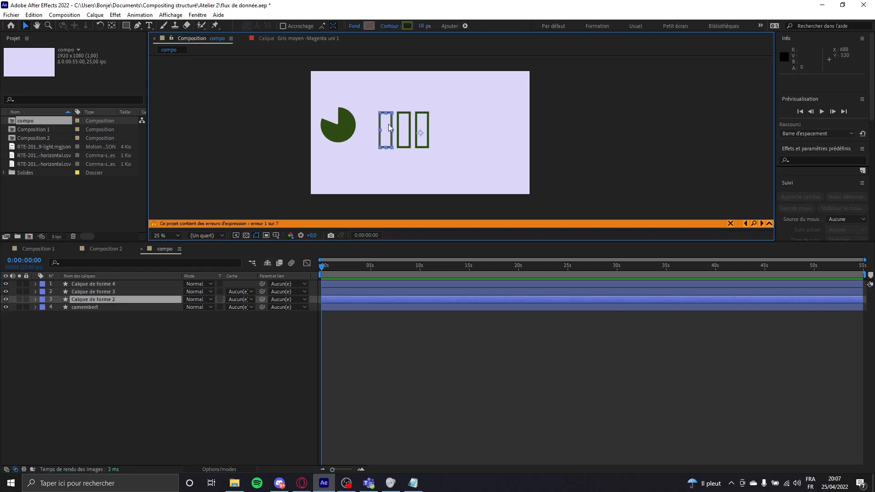
pyautogui.keyDown('alt'); pyautogui.click(367, 26); pyautogui.keyUp('alt')
pyautogui.keyDown('alt'); pyautogui.click(410, 26); pyautogui.keyUp('alt')
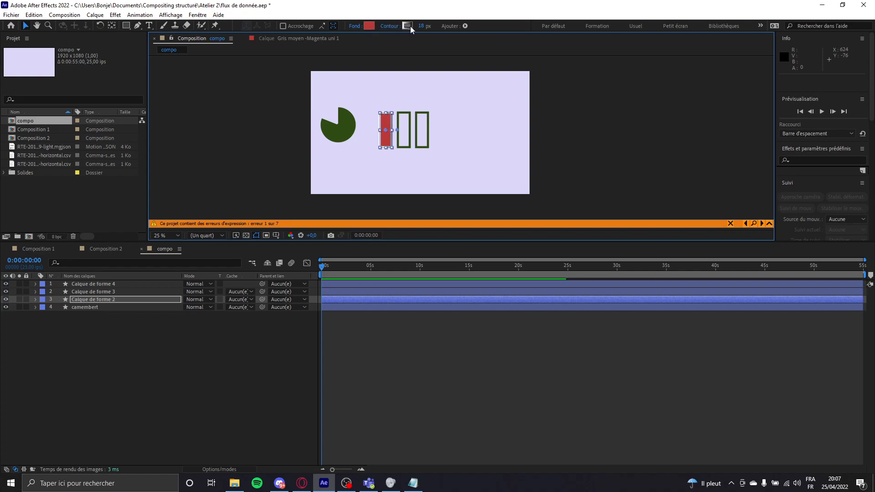
pyautogui.keyDown('alt'); pyautogui.click(410, 26); pyautogui.keyUp('alt')
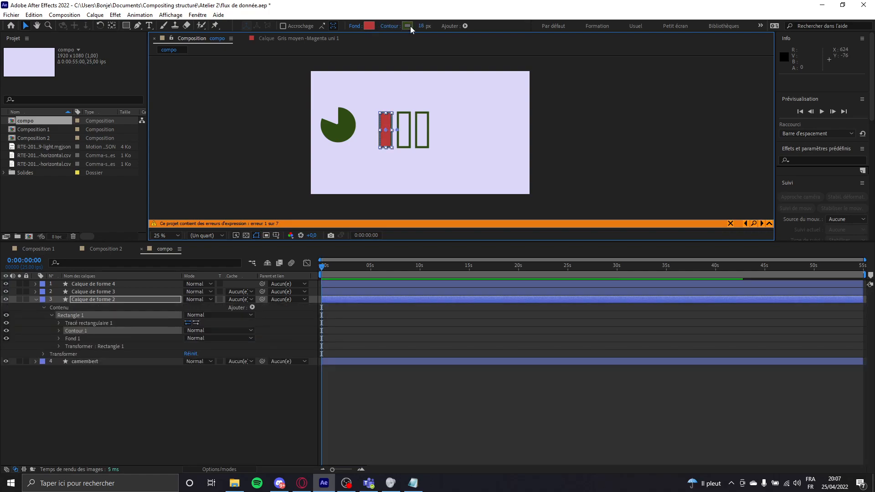
pyautogui.keyDown('alt'); pyautogui.click(411, 26); pyautogui.keyUp('alt')
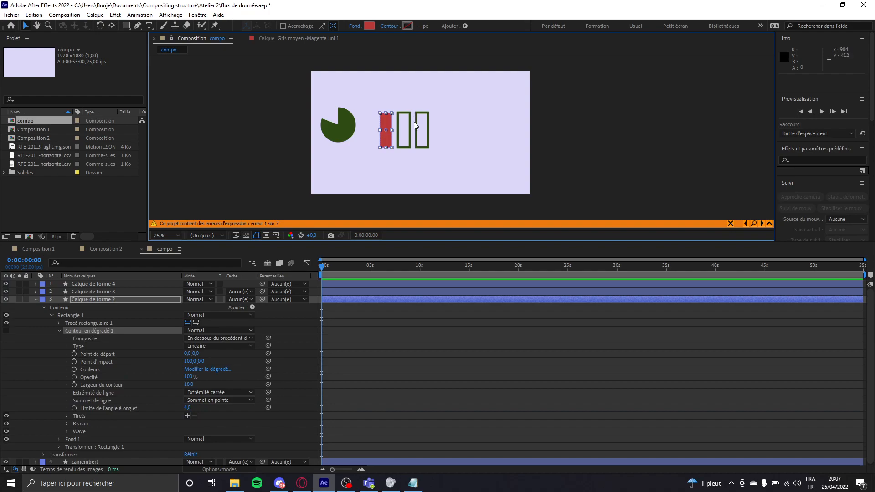
# Give the middle bar (Calque de forme 4) the same solid red fill and hide its stroke.
pyautogui.click(407, 125)
pyautogui.keyDown('alt'); pyautogui.click(407, 26); pyautogui.keyUp('alt')
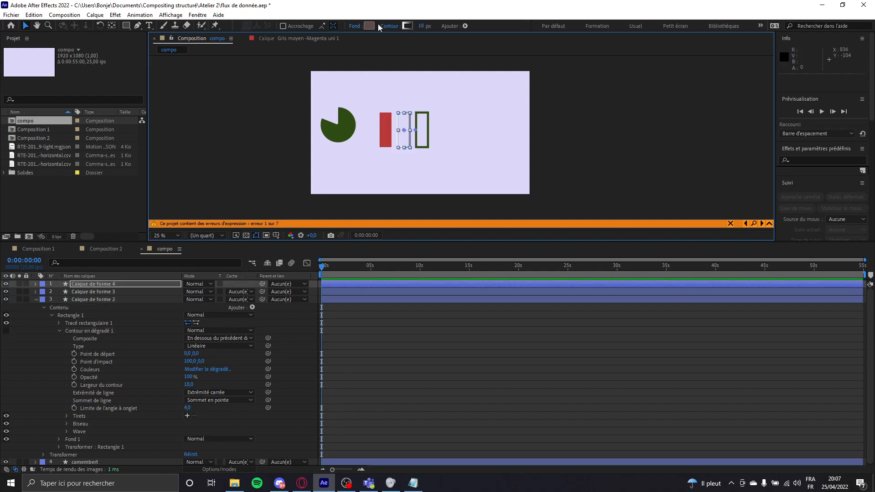
pyautogui.keyDown('alt'); pyautogui.click(370, 25); pyautogui.keyUp('alt')
pyautogui.keyDown('alt'); pyautogui.click(408, 26); pyautogui.keyUp('alt')
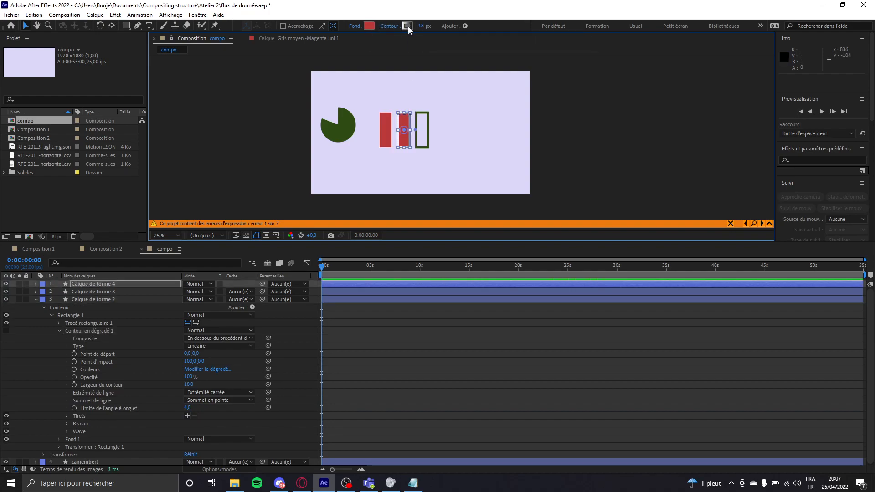
pyautogui.keyDown('alt'); pyautogui.click(409, 27); pyautogui.keyUp('alt')
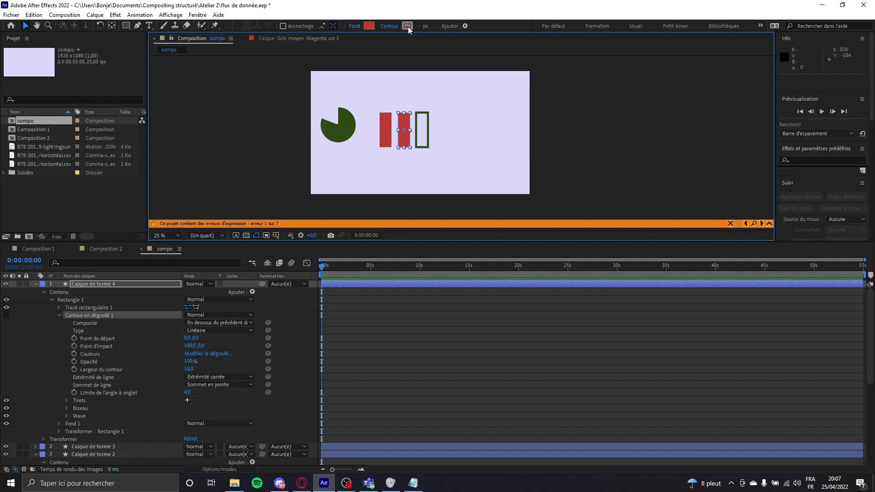
# Give the third bar (Calque de forme 3) the solid red fill and hide its stroke.
pyautogui.click(428, 127)
pyautogui.click(428, 127)
pyautogui.keyDown('alt'); pyautogui.click(369, 26); pyautogui.keyUp('alt')
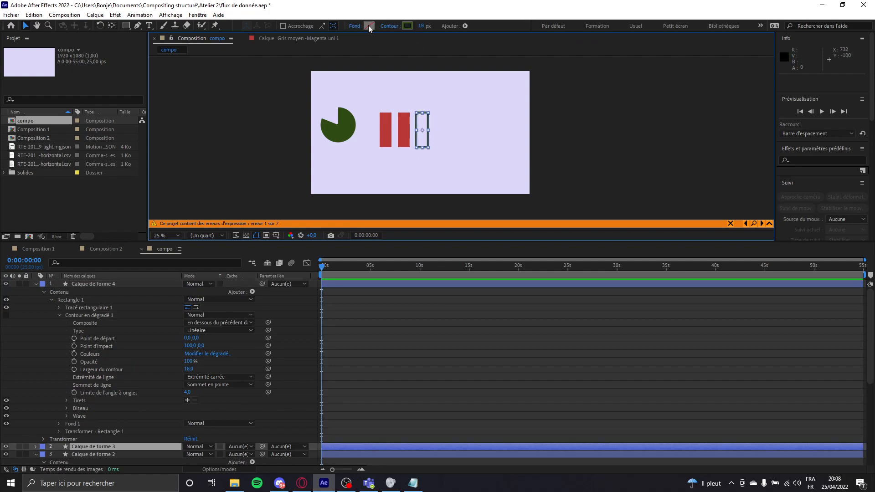
pyautogui.keyDown('alt'); pyautogui.click(408, 26); pyautogui.keyUp('alt')
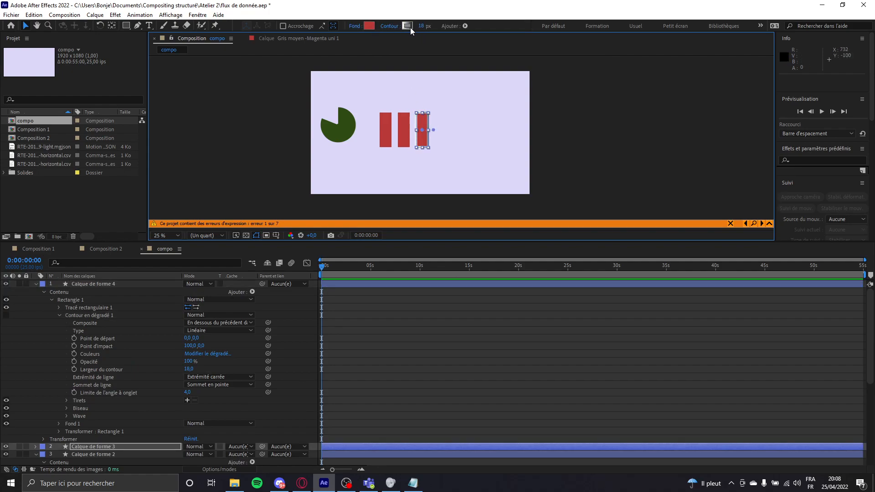
pyautogui.keyDown('alt'); pyautogui.click(410, 28); pyautogui.keyUp('alt')
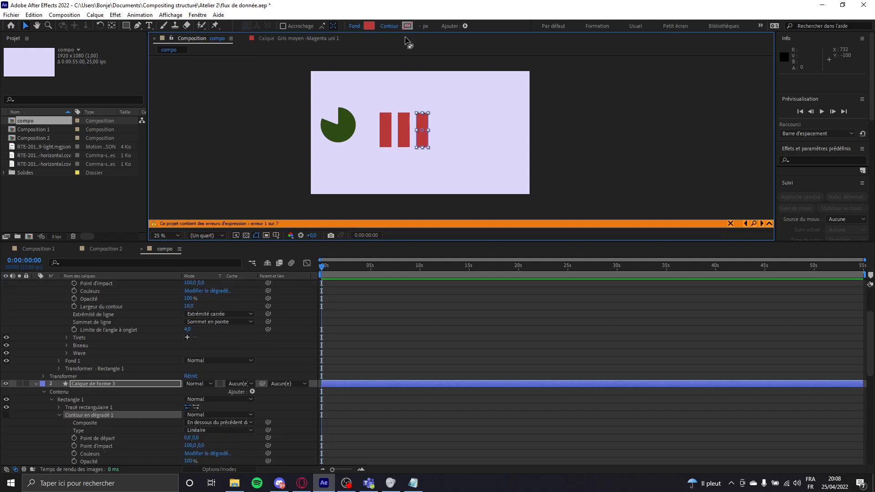
# Collapse the expanded properties of the three bar layers in the timeline.
pyautogui.scroll(4, 60, 404)
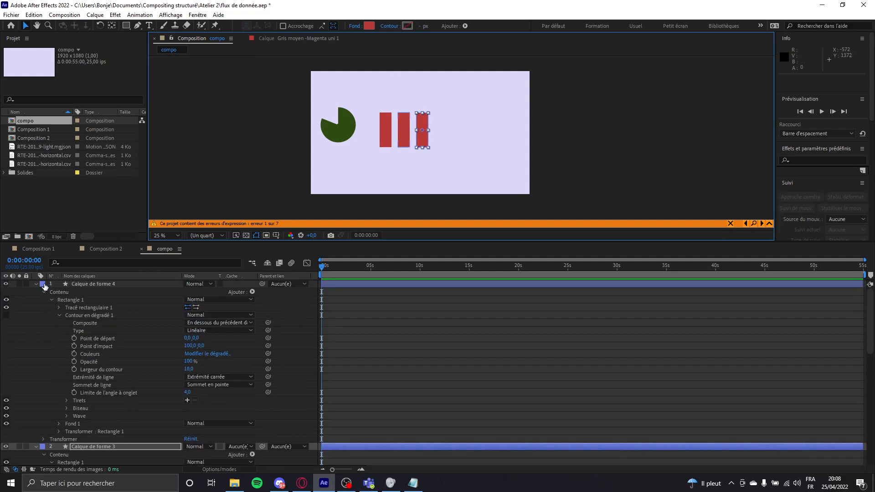
pyautogui.click(36, 284)
pyautogui.click(36, 292)
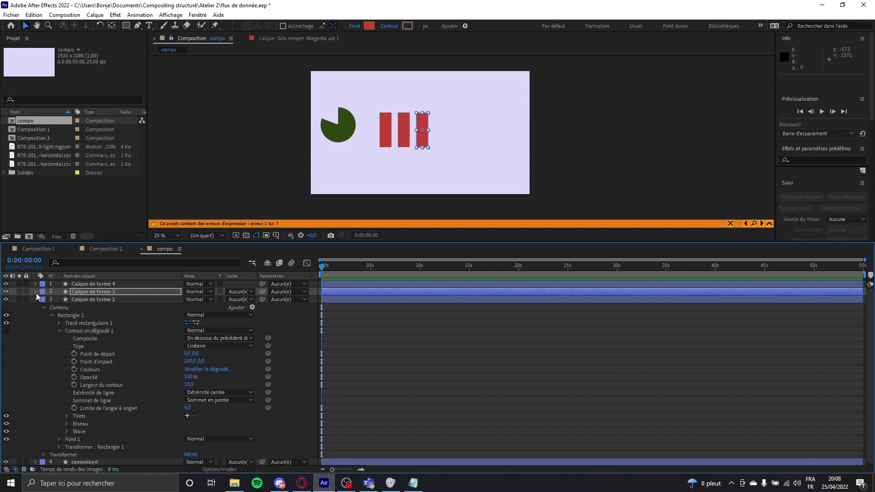
pyautogui.click(36, 300)
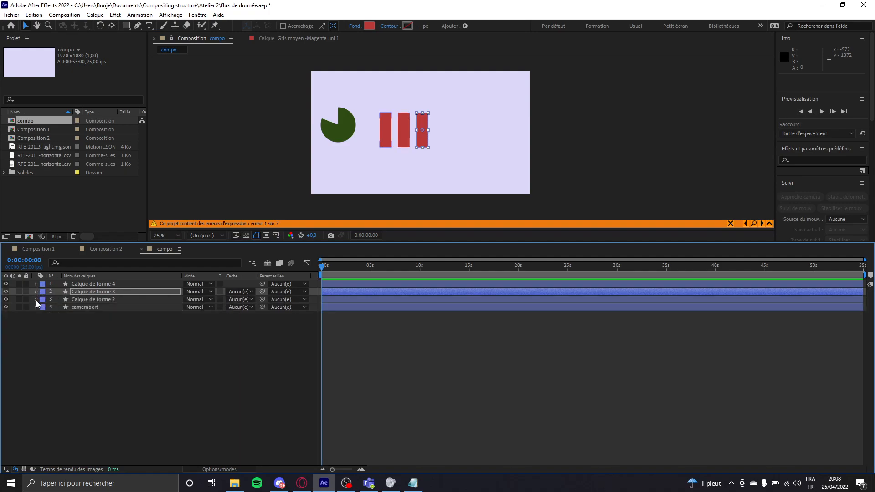
# Place a single Pen tool point beside the third bar on a new shape layer, with no layer selected beforehand.
pyautogui.click(86, 324)
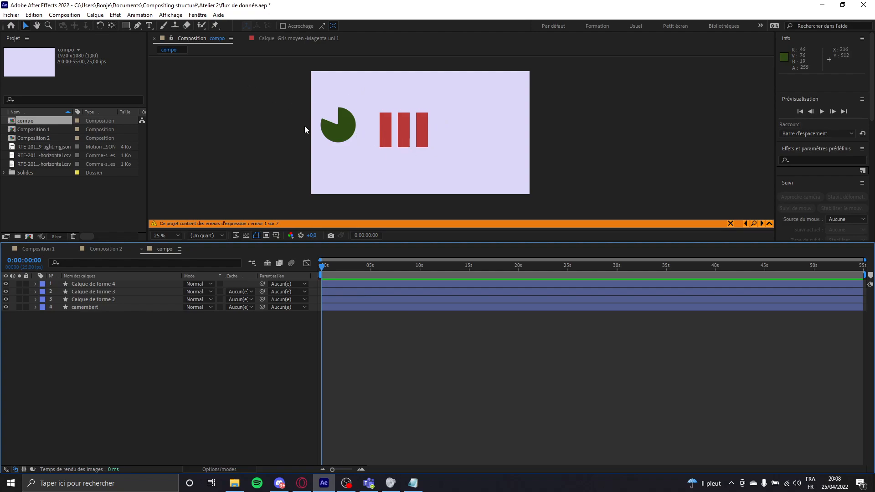
pyautogui.click(138, 26)
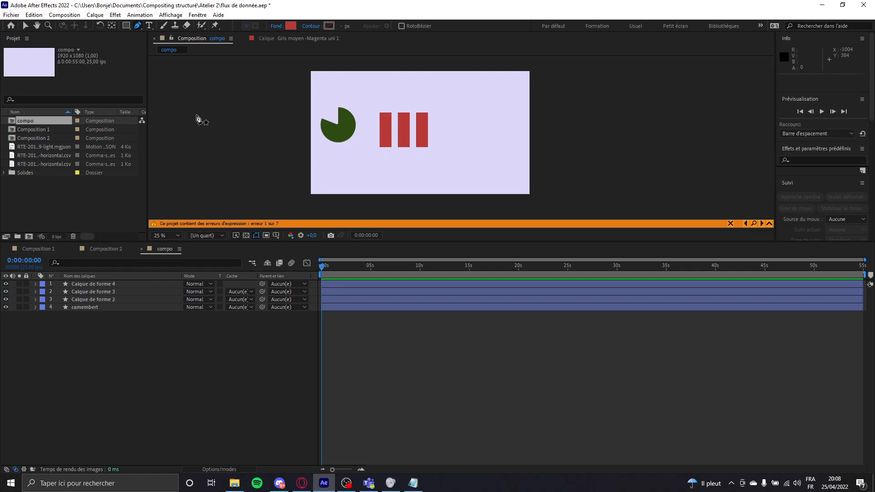
pyautogui.click(442, 144)
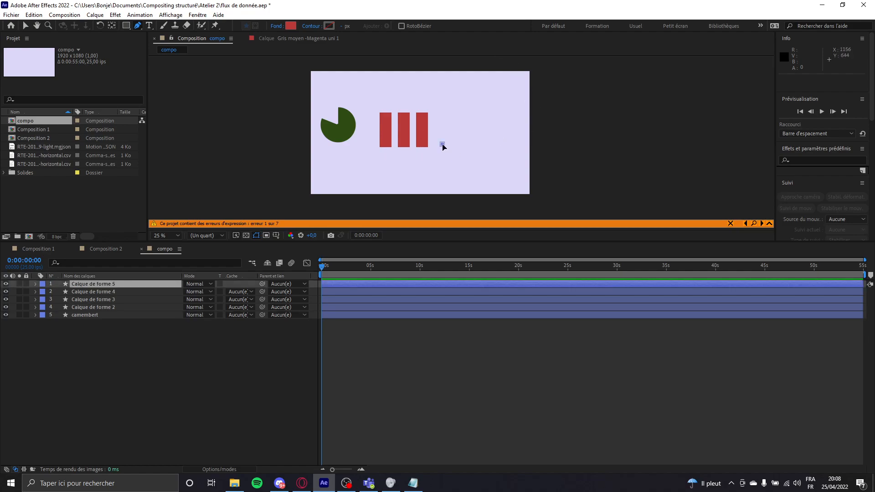
pyautogui.click(122, 360)
pyautogui.click(89, 308)
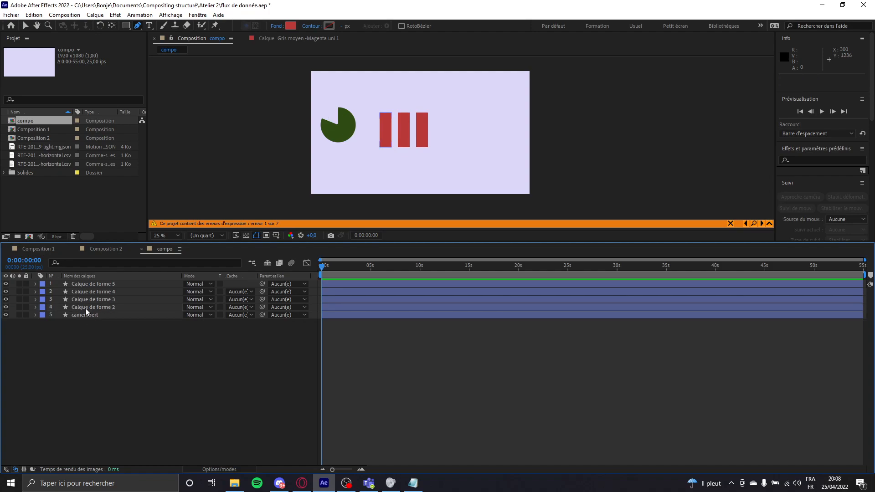
pyautogui.click(88, 301)
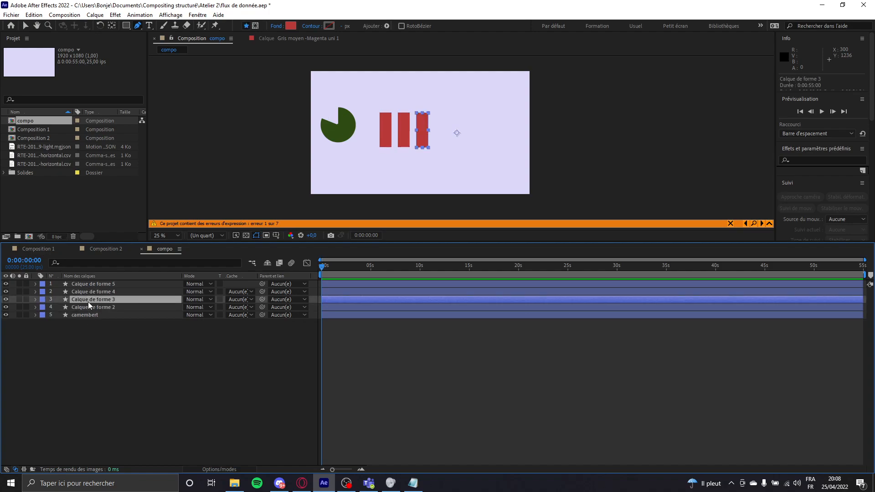
pyautogui.click(35, 299)
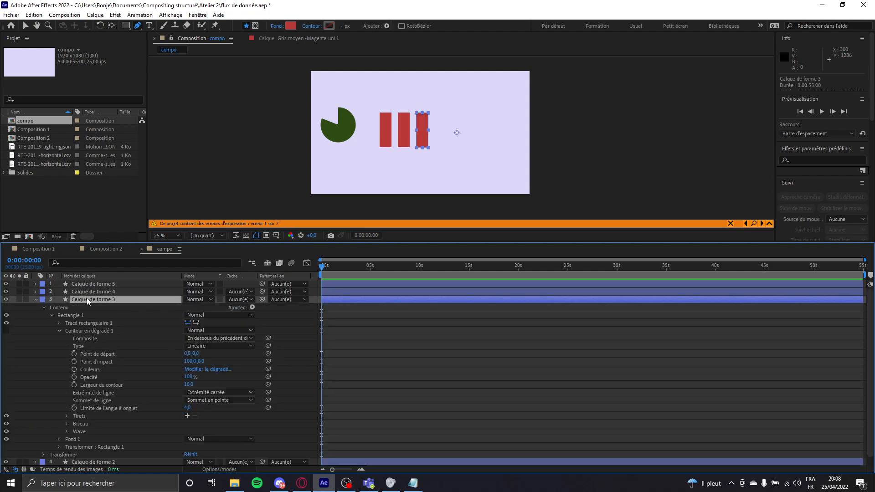
pyautogui.click(70, 316)
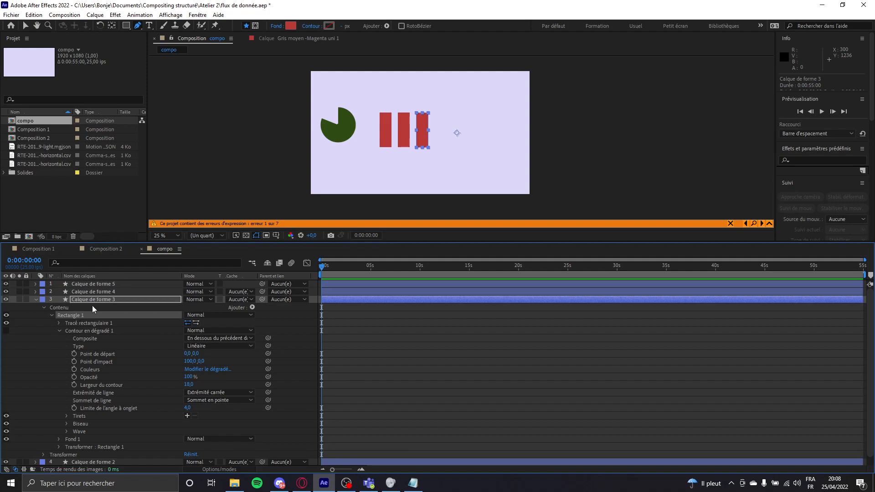
pyautogui.click(129, 299)
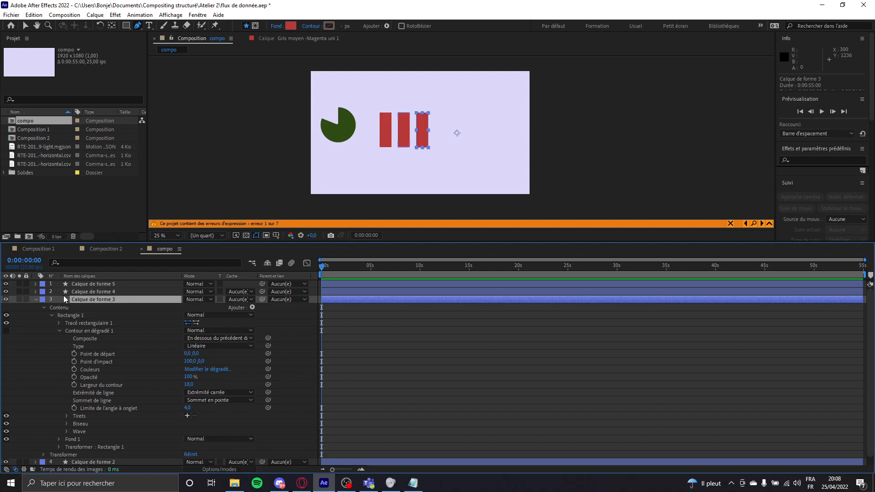
pyautogui.click(37, 299)
# Draw an open eight-point zigzag line beside the third bar with the Pen tool, on its own new shape layer.
pyautogui.click(138, 354)
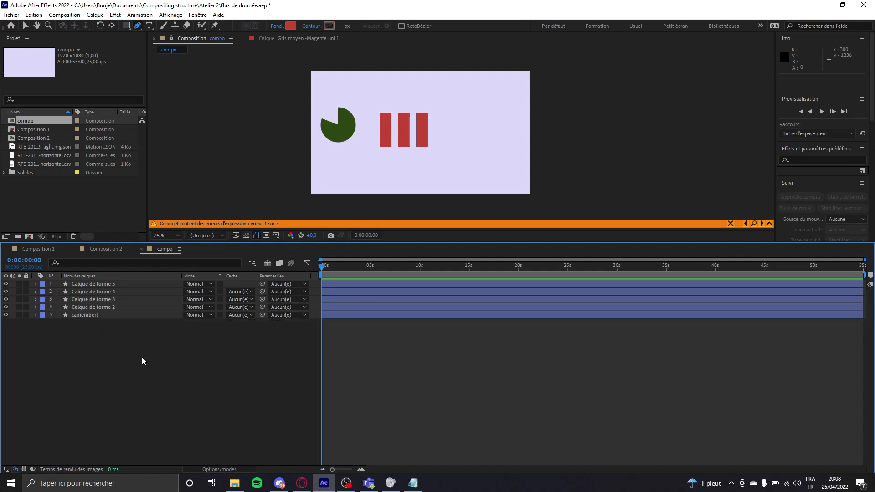
pyautogui.click(449, 143)
pyautogui.click(457, 130)
pyautogui.click(470, 141)
pyautogui.click(474, 123)
pyautogui.click(483, 140)
pyautogui.click(495, 117)
pyautogui.click(501, 132)
pyautogui.click(511, 118)
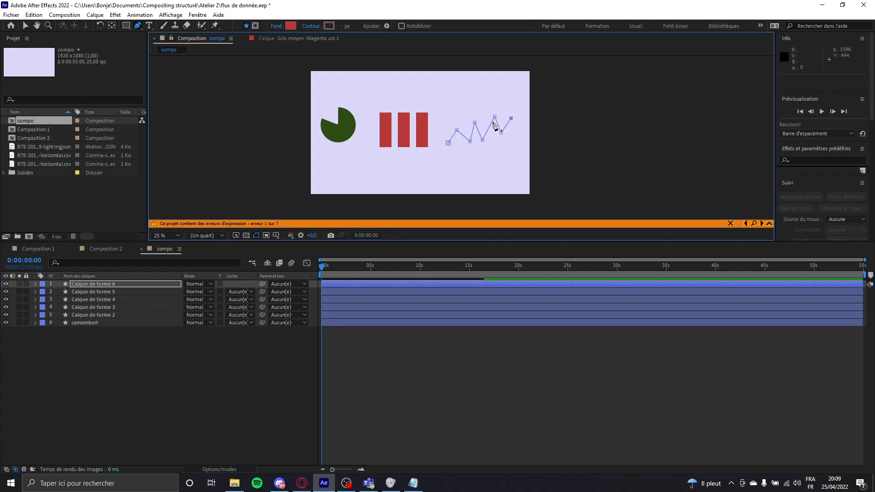
pyautogui.click(26, 26)
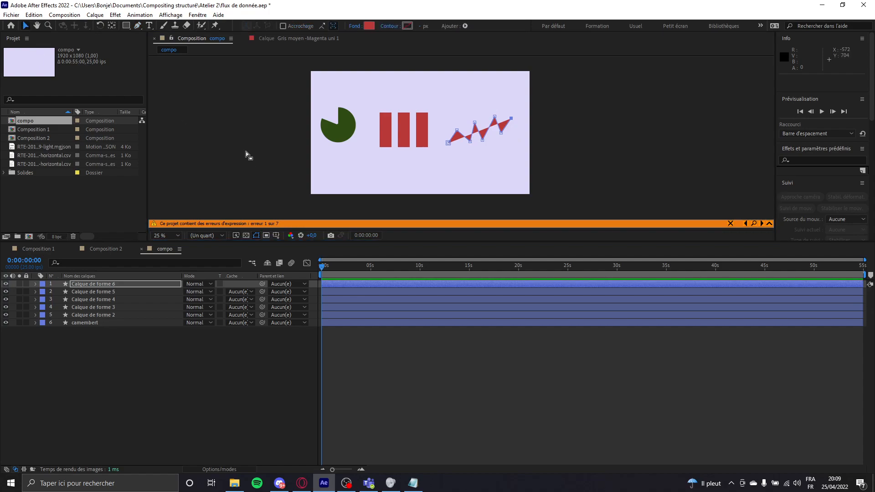
# Give the zigzag line a solid dark green stroke and cycle its fill type until the fill is hidden.
pyautogui.keyDown('alt'); pyautogui.click(410, 27); pyautogui.keyUp('alt')
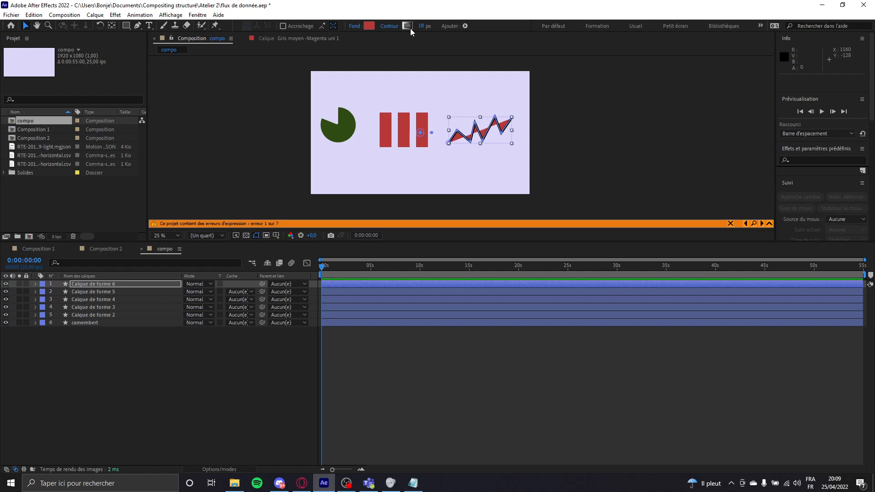
pyautogui.keyDown('alt'); pyautogui.click(410, 28); pyautogui.keyUp('alt')
pyautogui.keyDown('alt'); pyautogui.click(410, 28); pyautogui.keyUp('alt')
pyautogui.keyDown('alt'); pyautogui.click(373, 26); pyautogui.keyUp('alt')
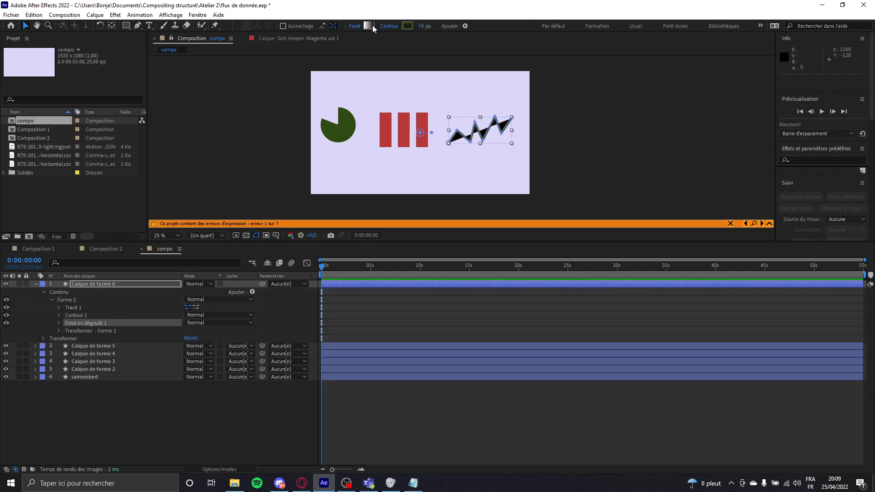
pyautogui.keyDown('alt'); pyautogui.click(373, 25); pyautogui.keyUp('alt')
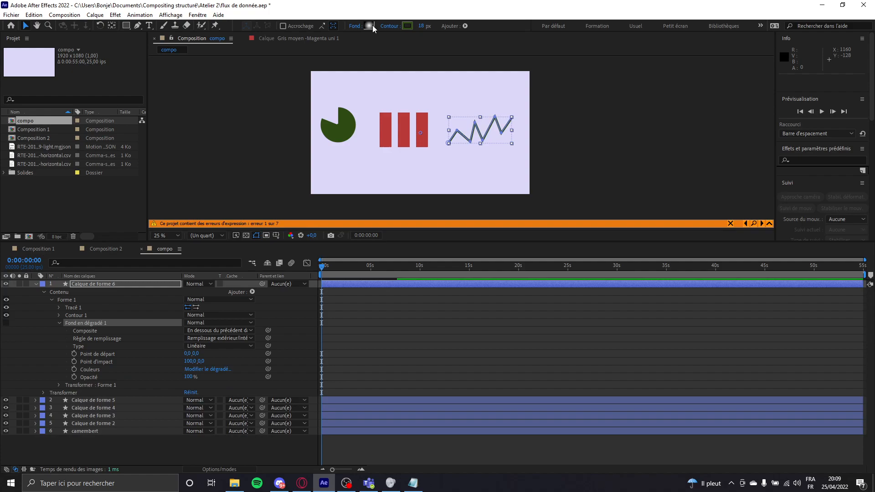
pyautogui.click(36, 284)
pyautogui.click(154, 407)
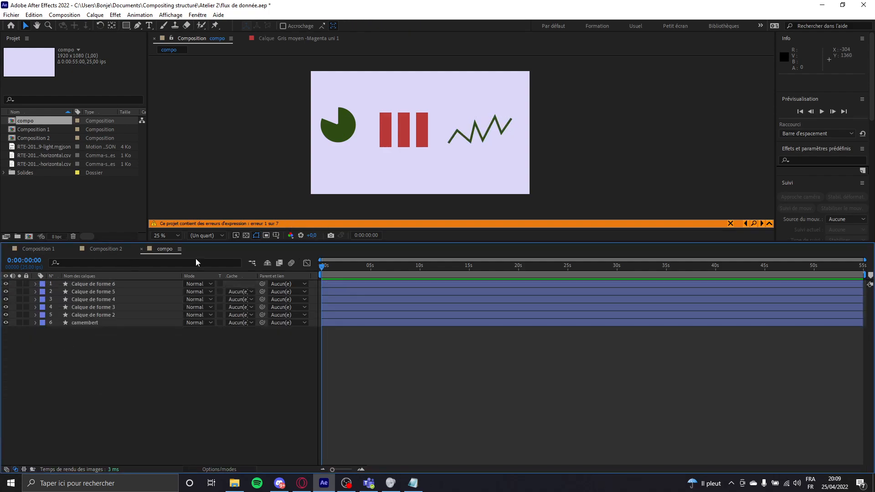
# Examine the camembert pie up close and expand its layer to show the Trim Paths properties.
pyautogui.click(76, 324)
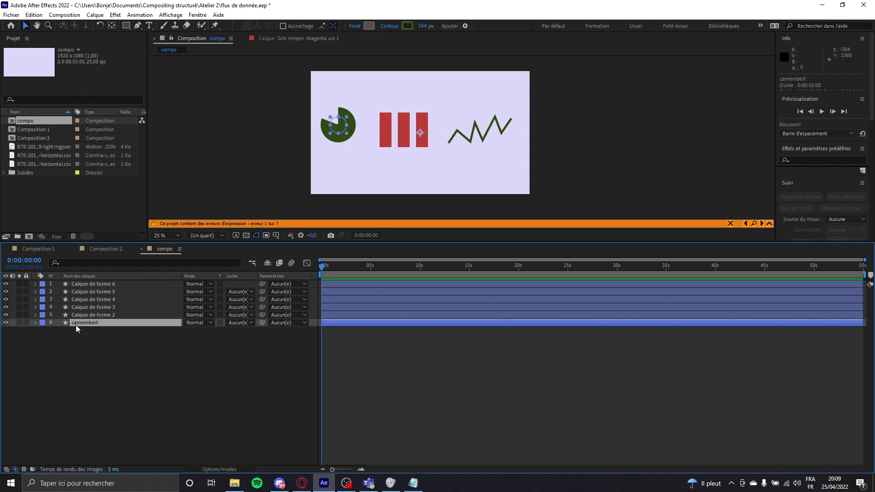
pyautogui.click(259, 141)
pyautogui.scroll(3, 343, 127)
pyautogui.scroll(-2, 276, 109)
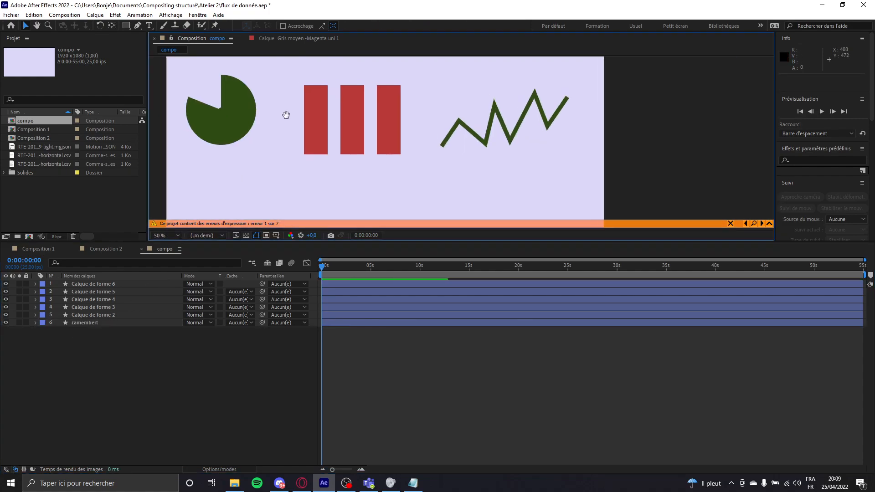
pyautogui.scroll(2, 314, 151)
pyautogui.moveTo(312, 143); pyautogui.dragTo(407, 147)
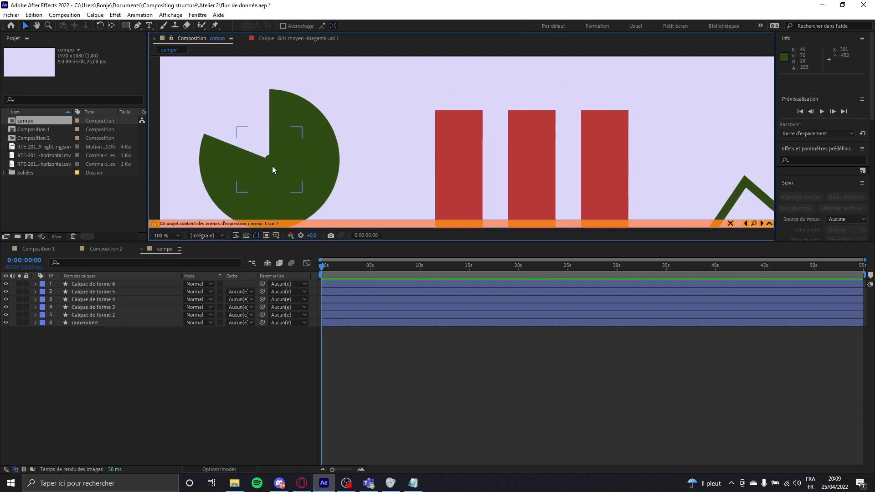
pyautogui.click(266, 159)
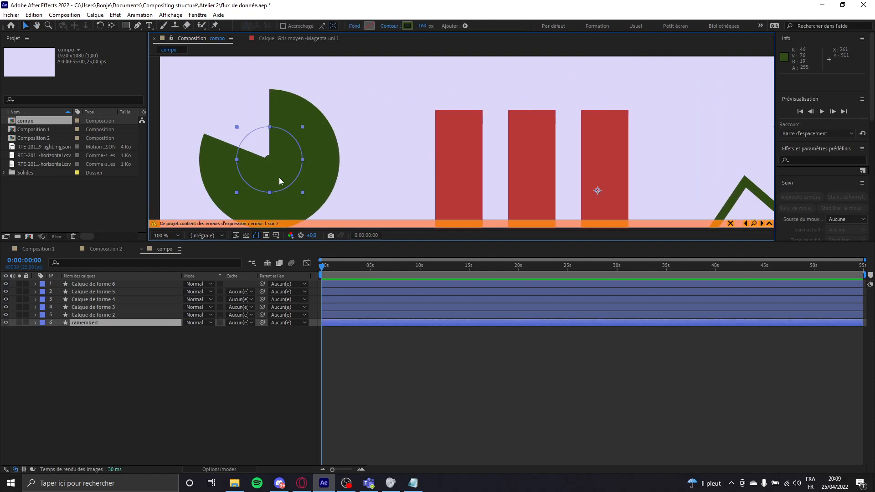
pyautogui.click(34, 324)
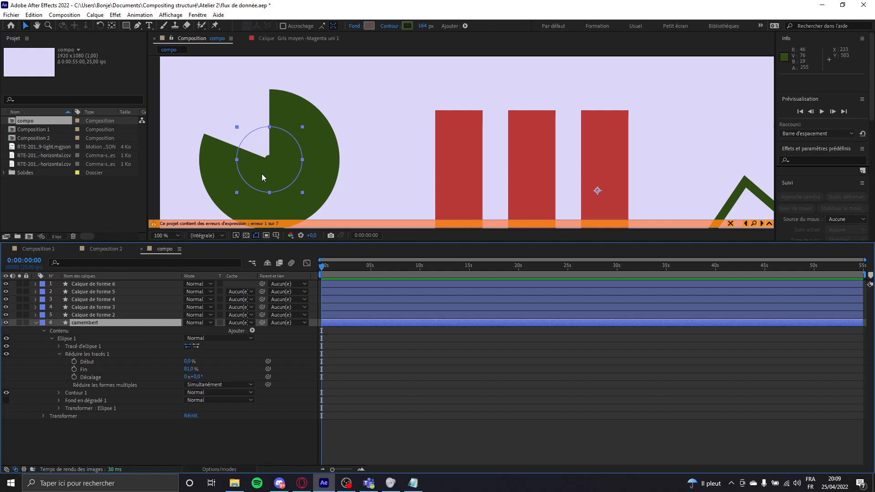
# Examine the pie's ellipse path and compare it with the bars and zigzag line at different magnifications.
pyautogui.scroll(-2, 262, 174)
pyautogui.click(311, 139)
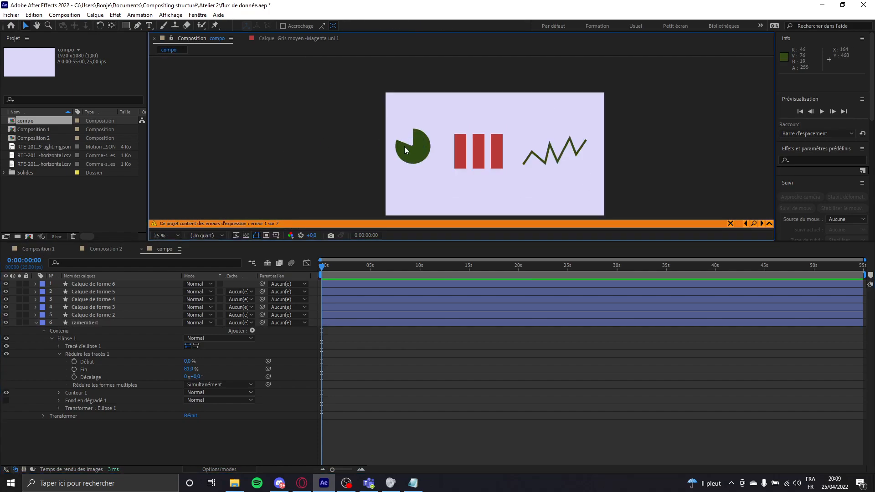
pyautogui.scroll(2, 406, 146)
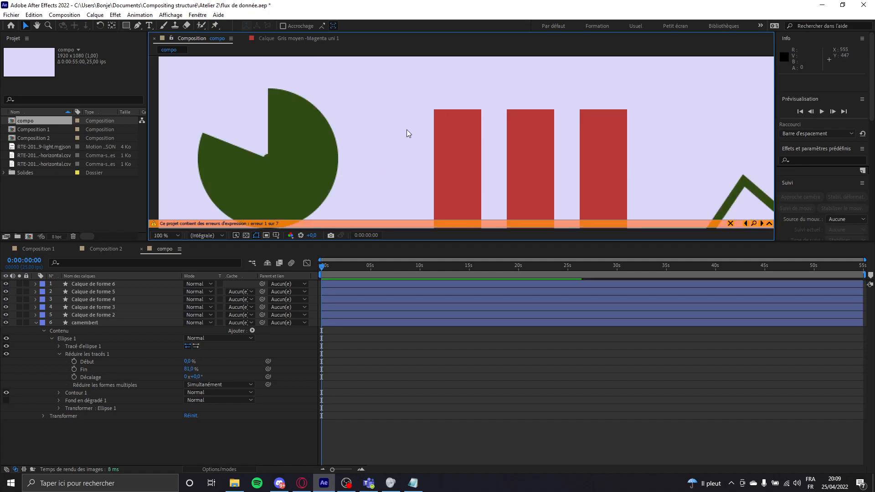
pyautogui.click(266, 168)
pyautogui.scroll(-1, 266, 168)
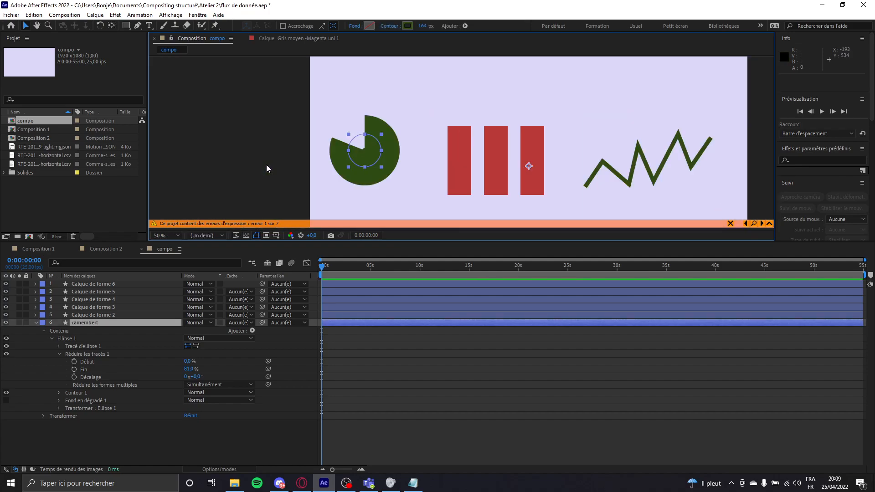
pyautogui.click(257, 162)
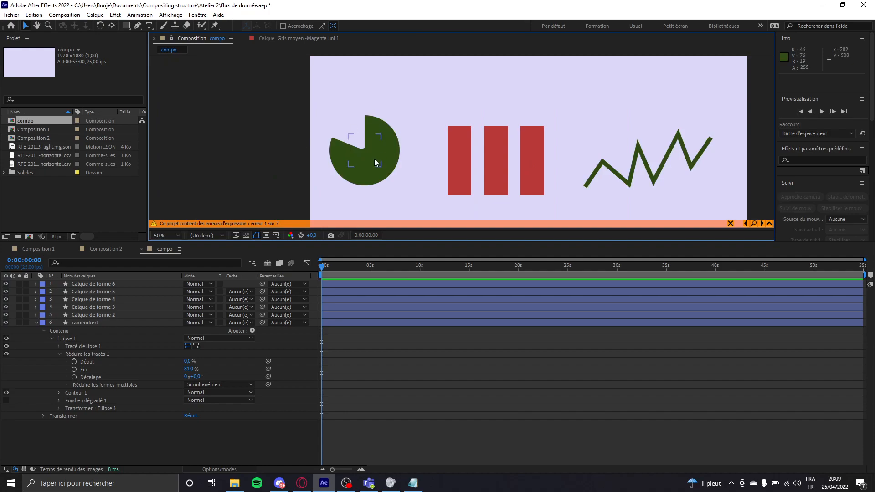
pyautogui.click(375, 163)
pyautogui.click(256, 166)
pyautogui.moveTo(255, 164); pyautogui.dragTo(159, 125)
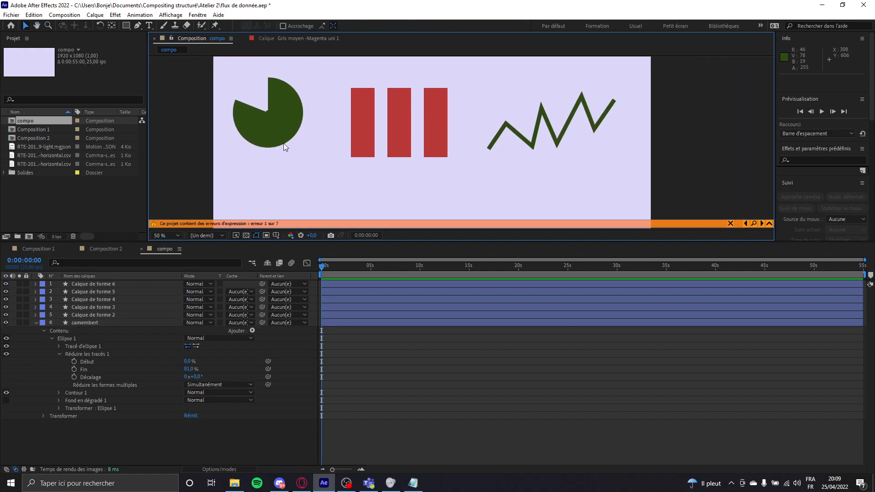
pyautogui.scroll(-1, 283, 143)
pyautogui.moveTo(370, 160); pyautogui.dragTo(332, 173)
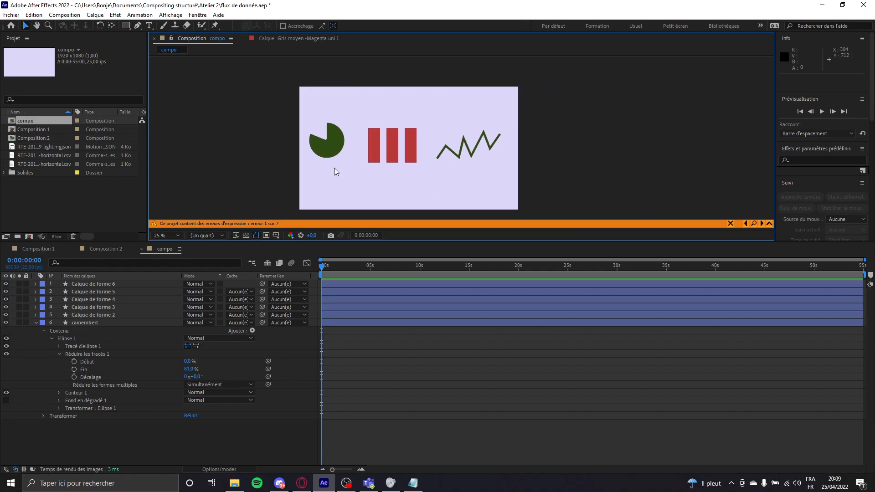
# Draw a closed, curved blob outline beneath the pie and bars with the Pen tool, on a new shape layer.
pyautogui.moveTo(424, 189); pyautogui.dragTo(442, 165)
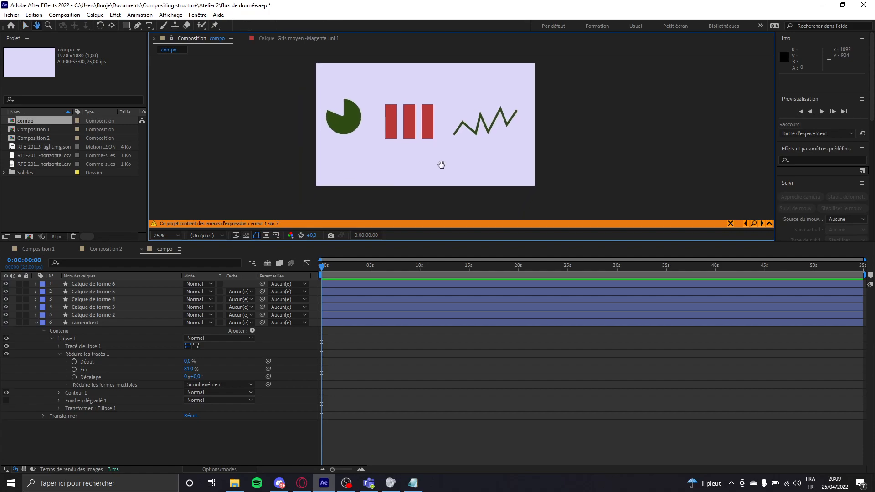
pyautogui.click(137, 26)
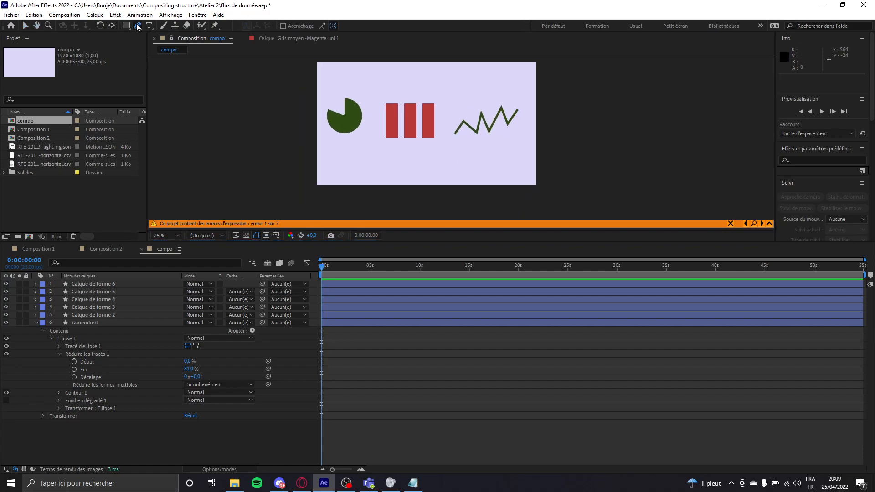
pyautogui.click(396, 147)
pyautogui.click(362, 152)
pyautogui.moveTo(361, 152); pyautogui.dragTo(416, 144)
pyautogui.click(395, 147)
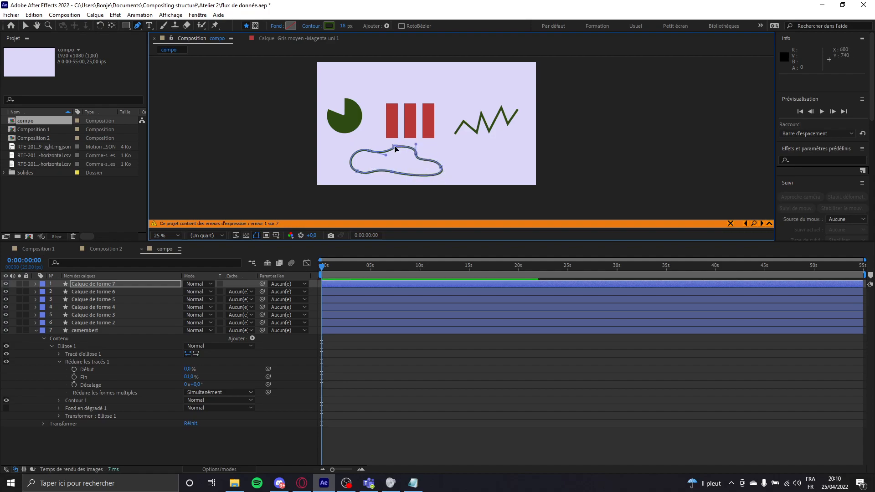
pyautogui.click(25, 26)
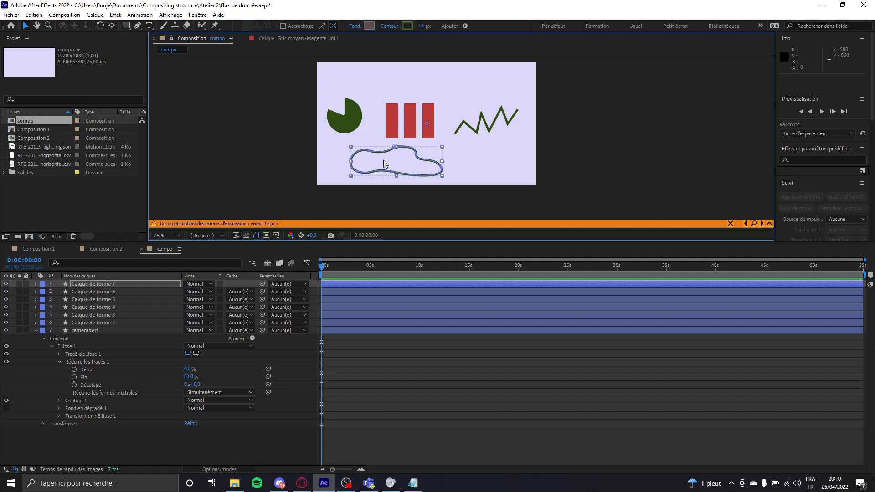
# Collapse the camembert layer's expanded properties in the timeline, leaving no layer selected.
pyautogui.click(289, 140)
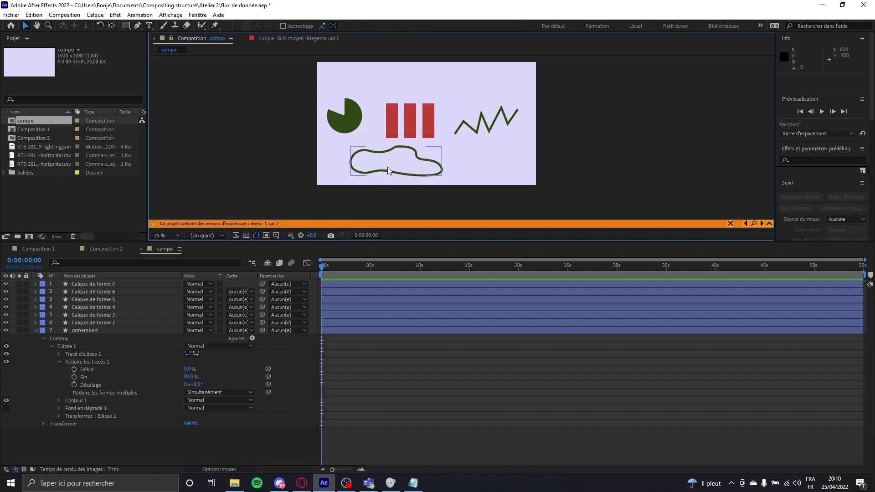
pyautogui.click(392, 156)
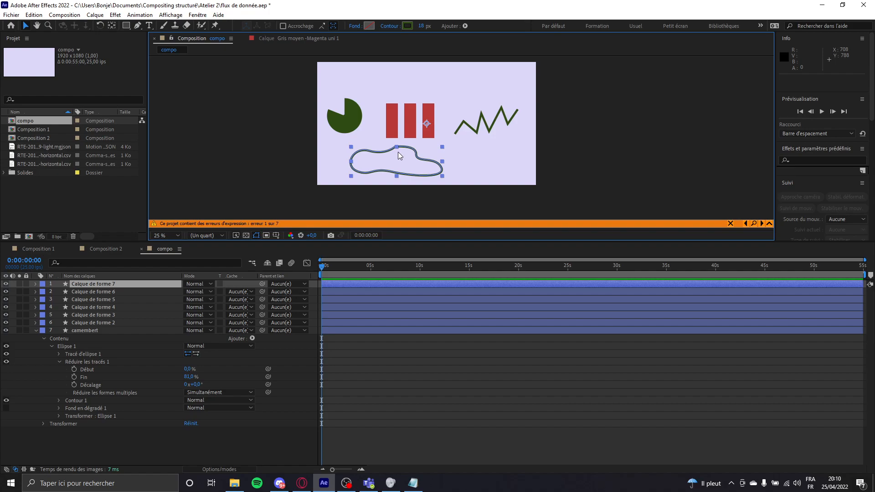
pyautogui.click(250, 157)
pyautogui.click(36, 331)
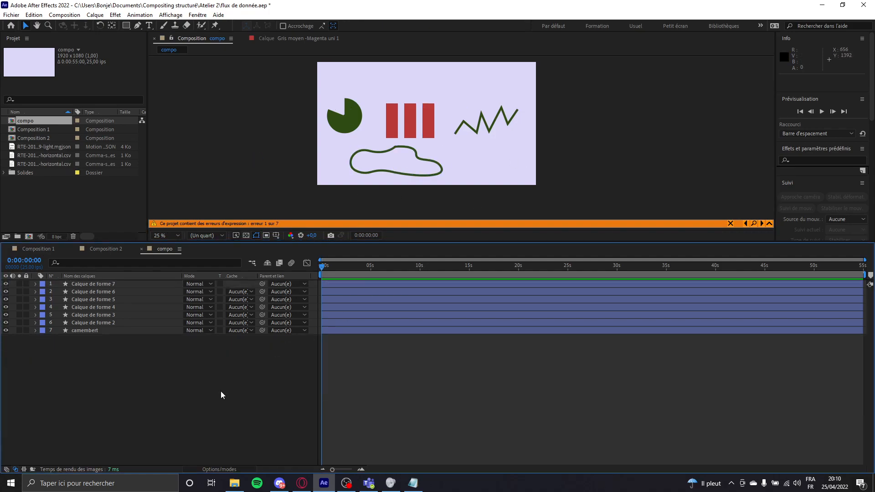
pyautogui.click(384, 170)
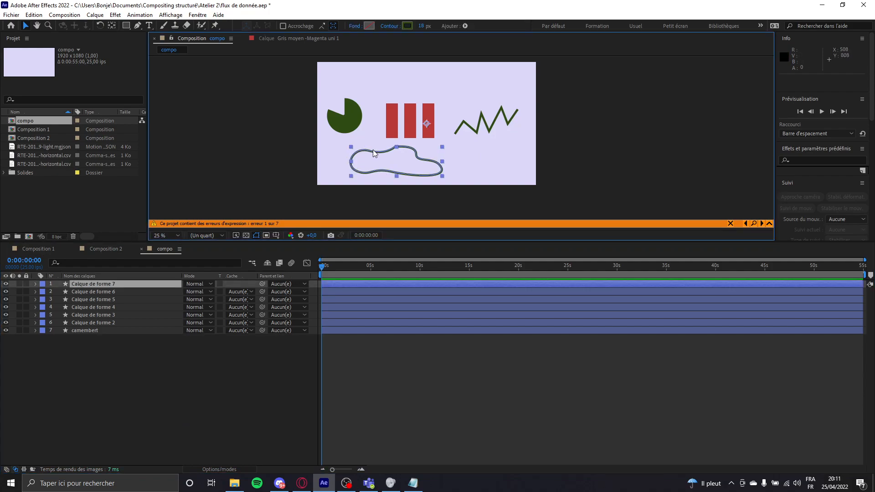
pyautogui.click(172, 352)
pyautogui.click(138, 25)
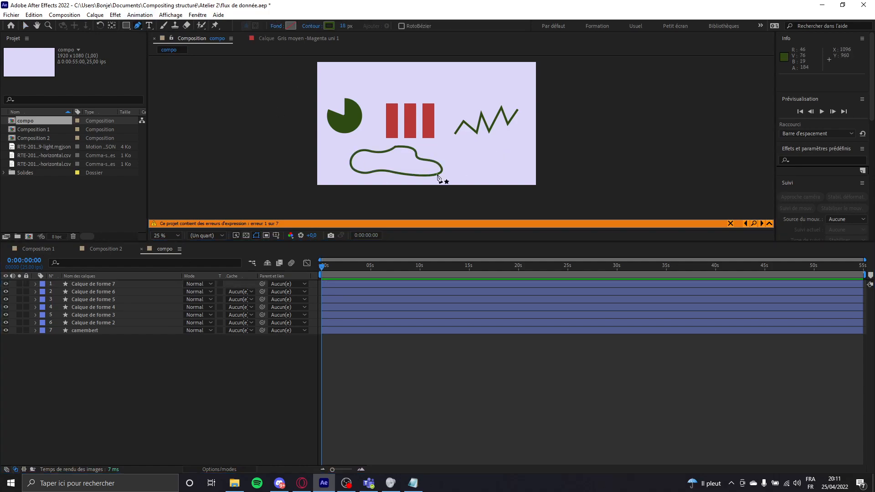
pyautogui.click(26, 26)
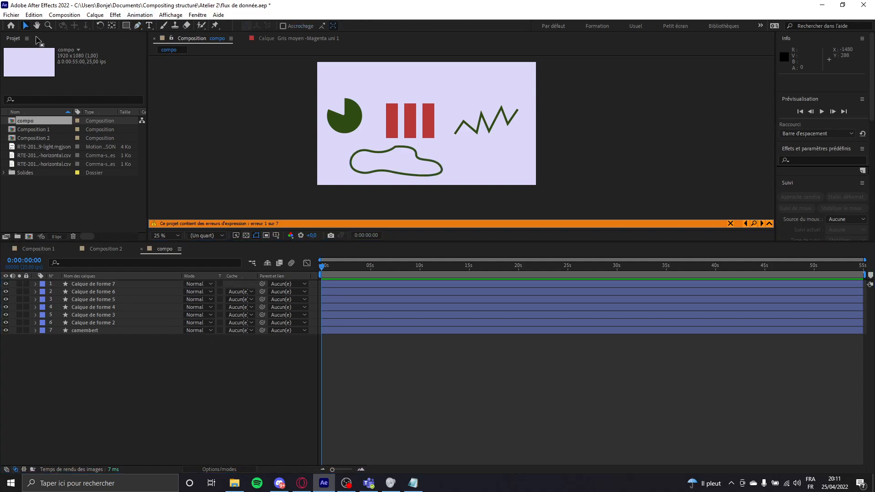
# Draw an open three-point Pen path across the zigzag line on the blob's layer, Calque de forme 7, and expand that layer's contents.
pyautogui.click(118, 284)
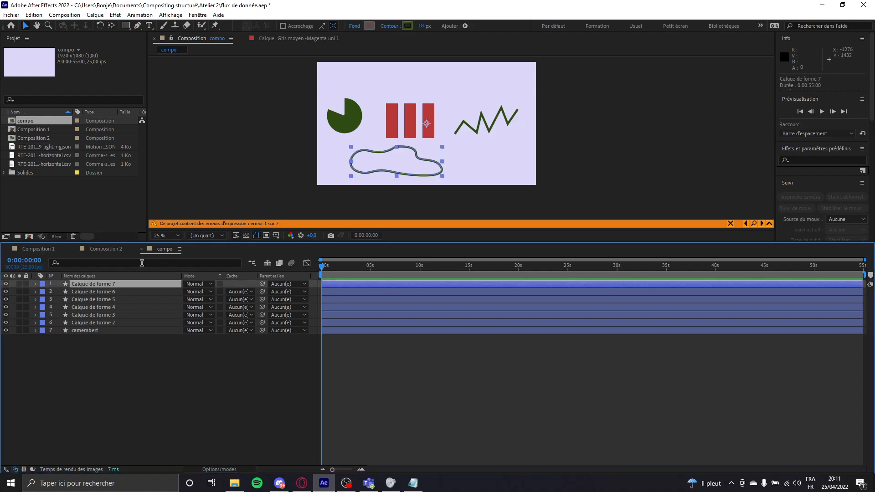
pyautogui.click(137, 26)
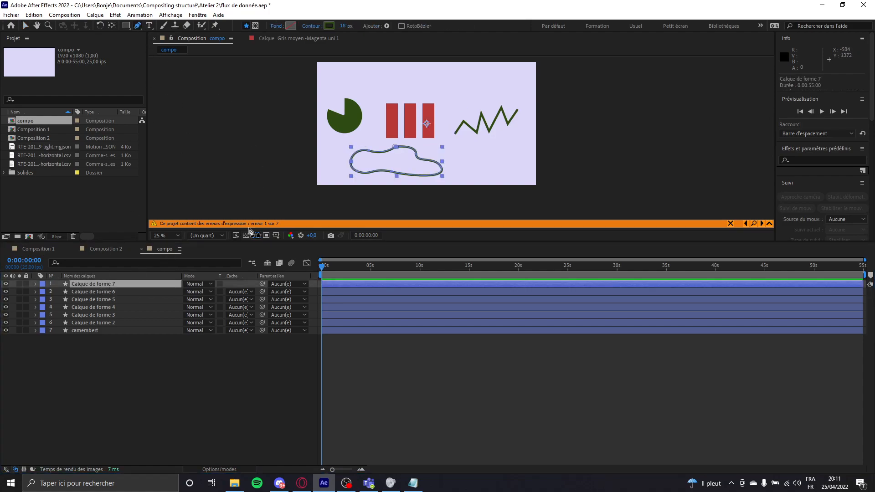
pyautogui.click(476, 162)
pyautogui.click(466, 104)
pyautogui.click(491, 91)
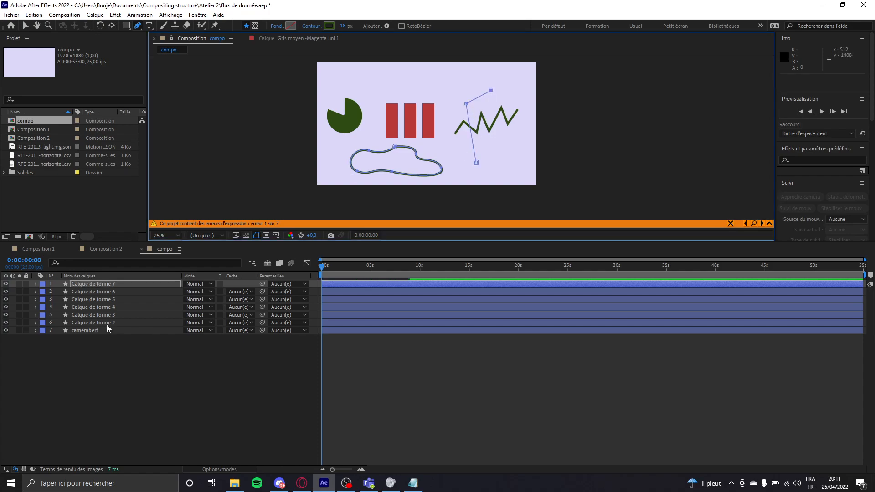
pyautogui.click(35, 284)
pyautogui.click(45, 292)
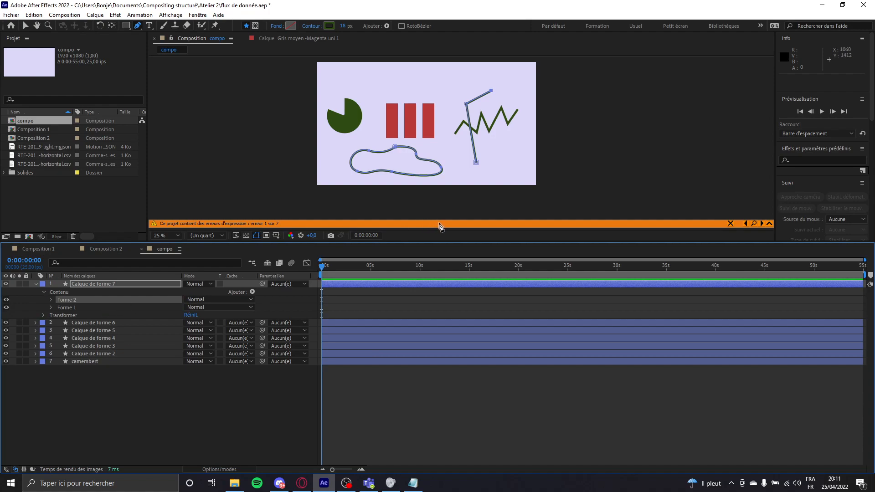
# Undo the extra three-point path on the blob's layer, returning to the Selection tool with no layer selected.
pyautogui.hotkey('ctrl', 'z')
pyautogui.hotkey('ctrl', 'z')
pyautogui.hotkey('ctrl', 'z')
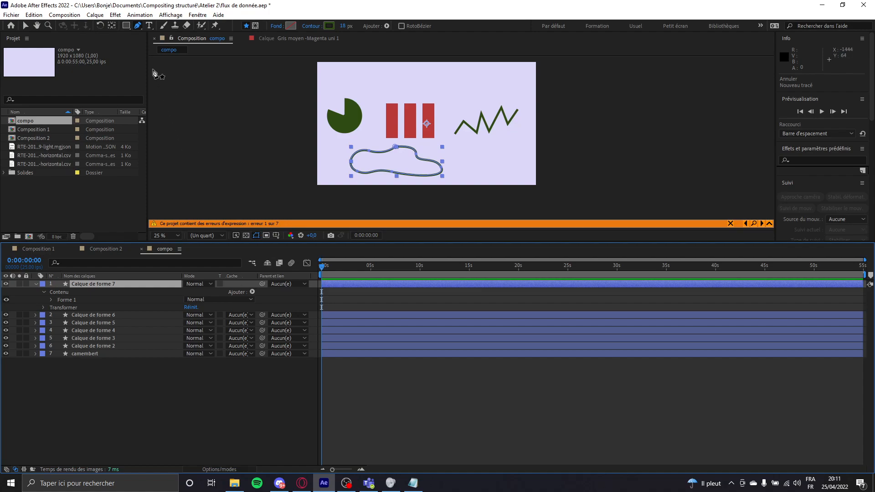
pyautogui.click(24, 23)
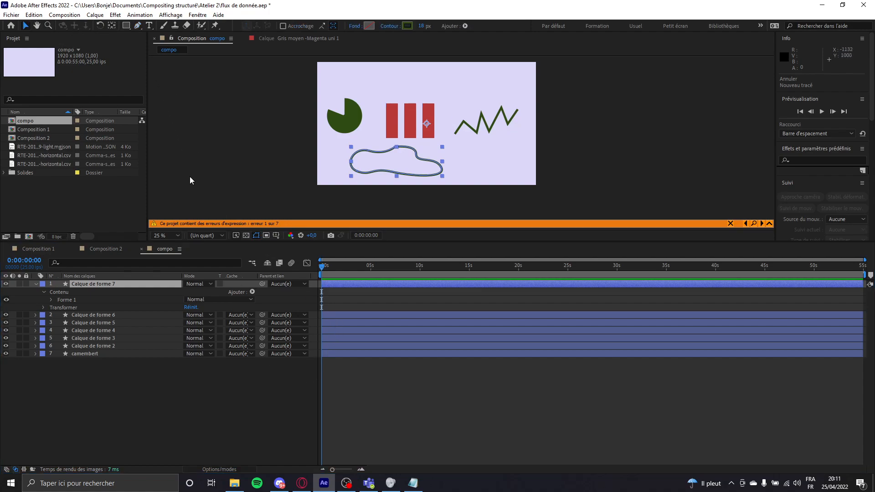
pyautogui.click(215, 175)
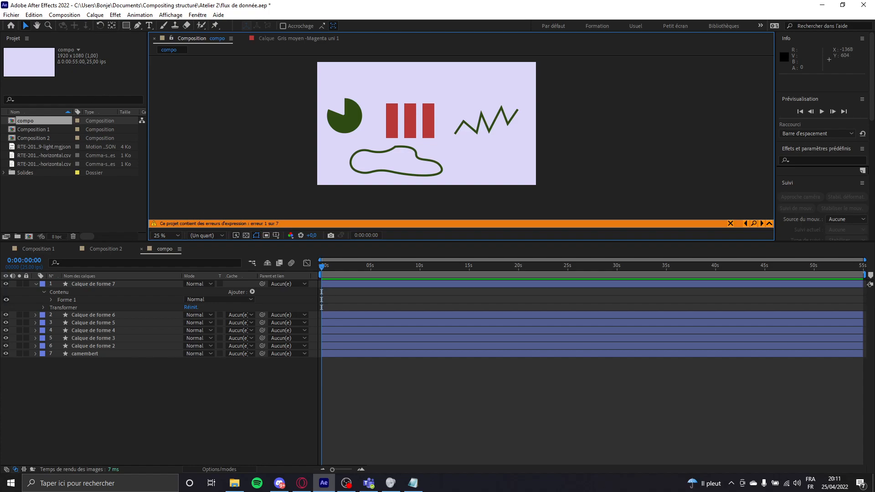
# Enlarge the composition viewer's area and collapse the expanded properties of Calque de forme 7.
pyautogui.hotkey('alt', 'Tab')
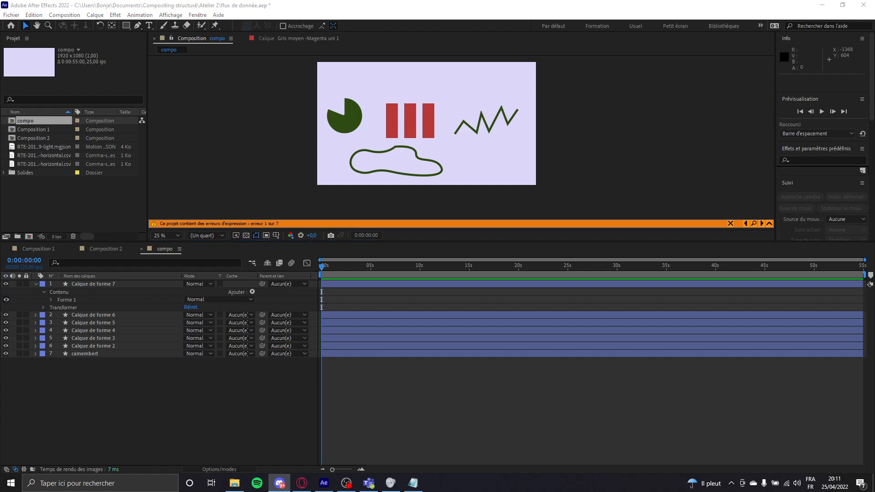
pyautogui.click(301, 487)
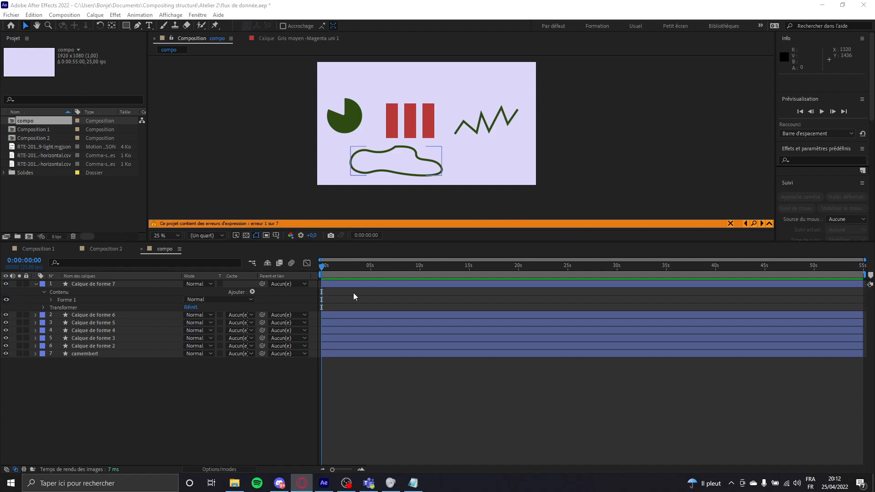
pyautogui.moveTo(356, 242); pyautogui.dragTo(353, 296)
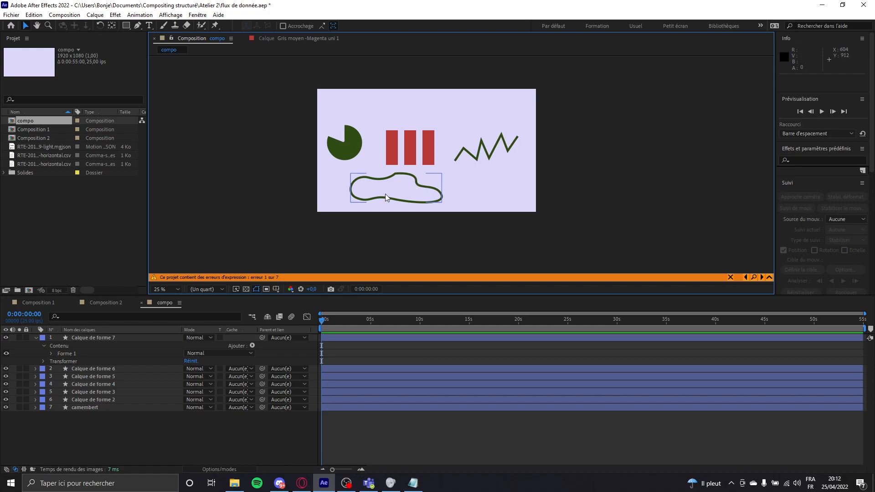
pyautogui.click(36, 338)
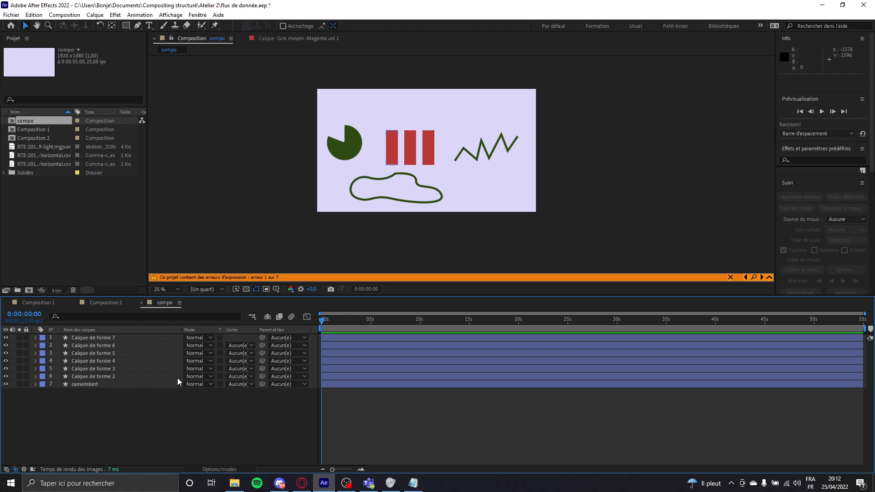
# Add RTE-2019-lineaire-horizontal.csv from the Atelier 2 Bis folder to the compo timeline beneath the camembert layer, and expand its Données group.
pyautogui.click(369, 483)
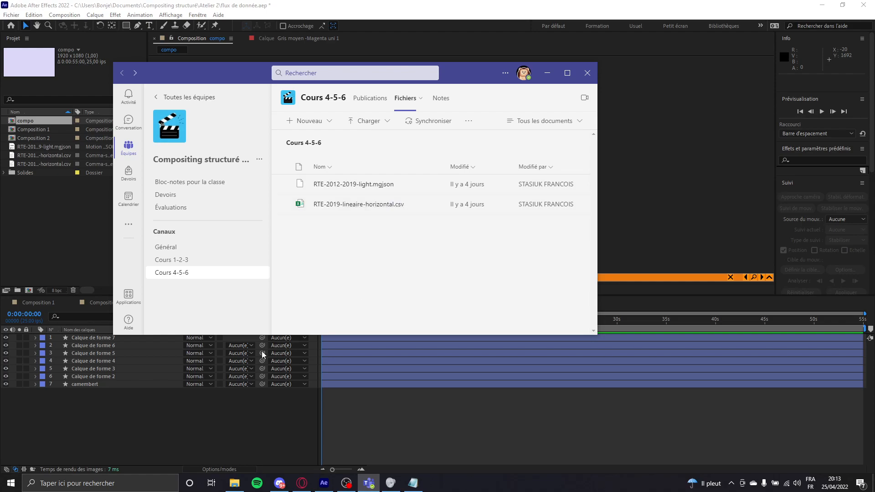
pyautogui.click(234, 414)
pyautogui.click(234, 484)
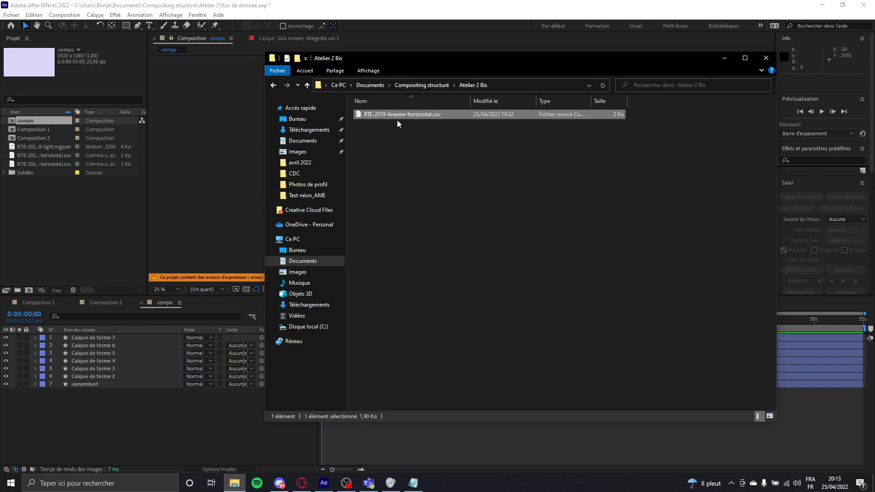
pyautogui.moveTo(393, 117); pyautogui.dragTo(122, 429)
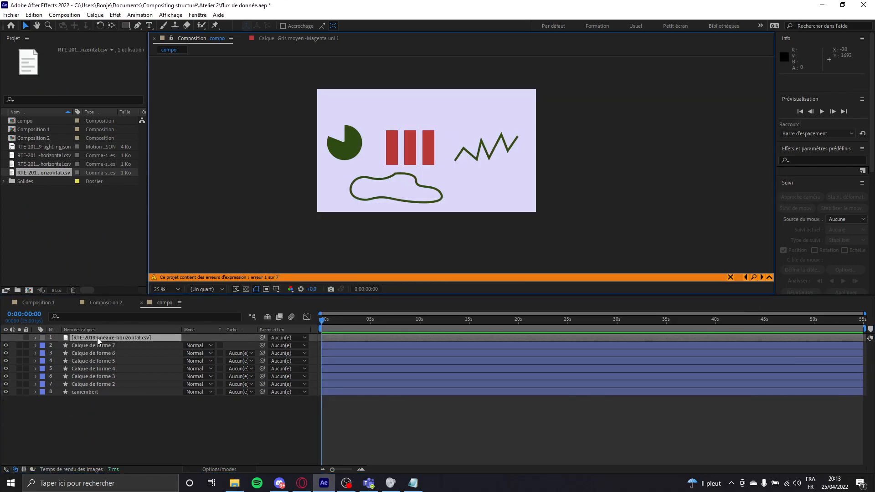
pyautogui.moveTo(97, 337); pyautogui.dragTo(140, 414)
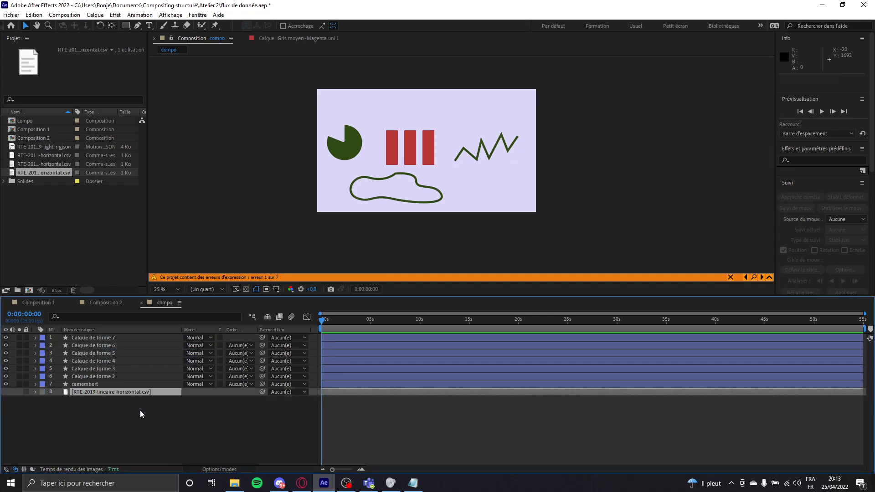
pyautogui.click(35, 392)
pyautogui.click(42, 401)
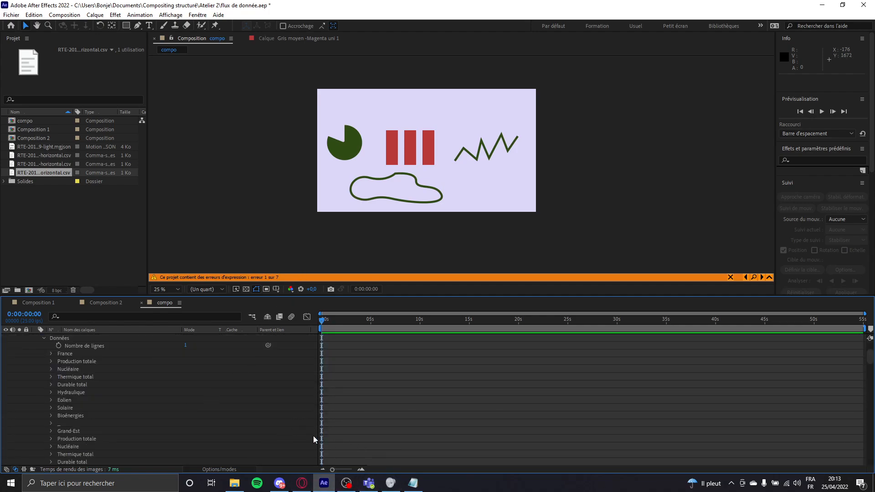
# Switch to the browser and examine the header and value rows of RTE-2019-lineaire-horizontal.csv in Excel, widening column A to cover the France entries.
pyautogui.click(369, 483)
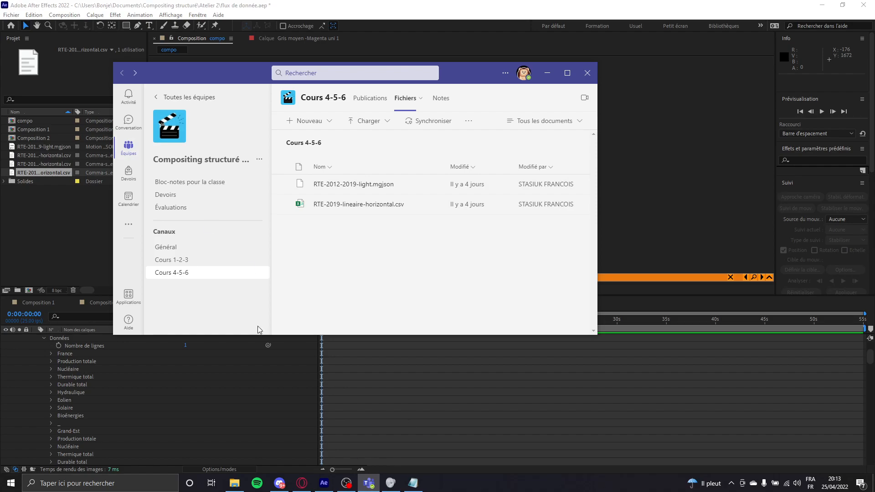
pyautogui.hotkey('alt', 'Tab')
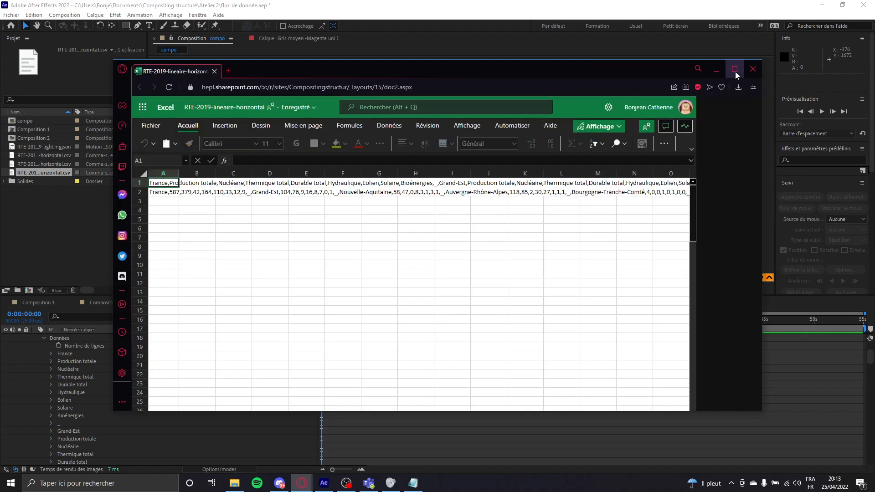
pyautogui.click(734, 70)
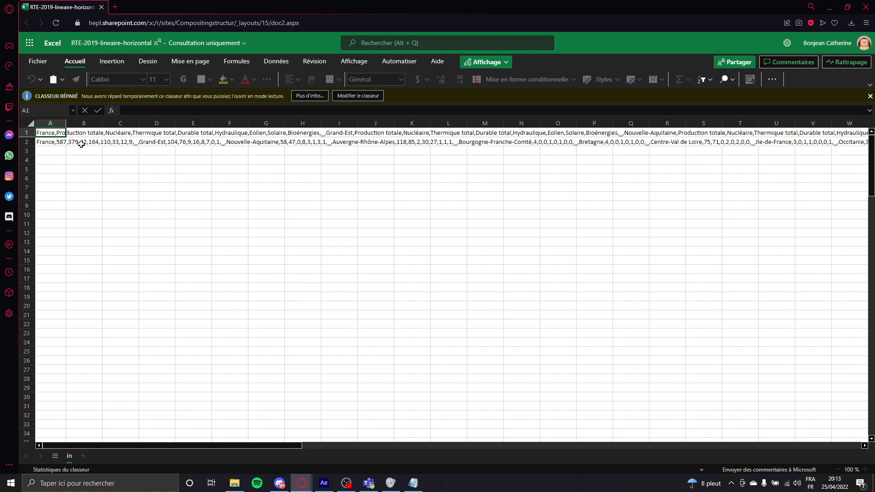
pyautogui.moveTo(66, 122); pyautogui.dragTo(188, 122)
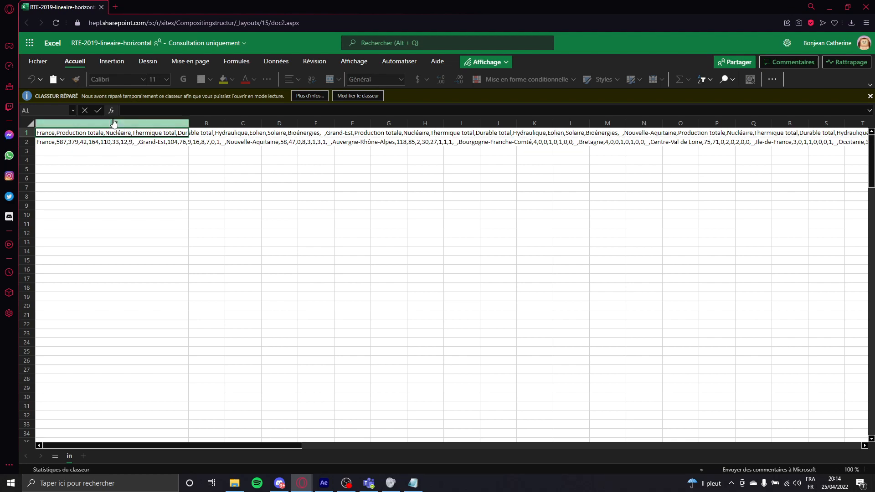
pyautogui.moveTo(190, 116); pyautogui.dragTo(327, 117)
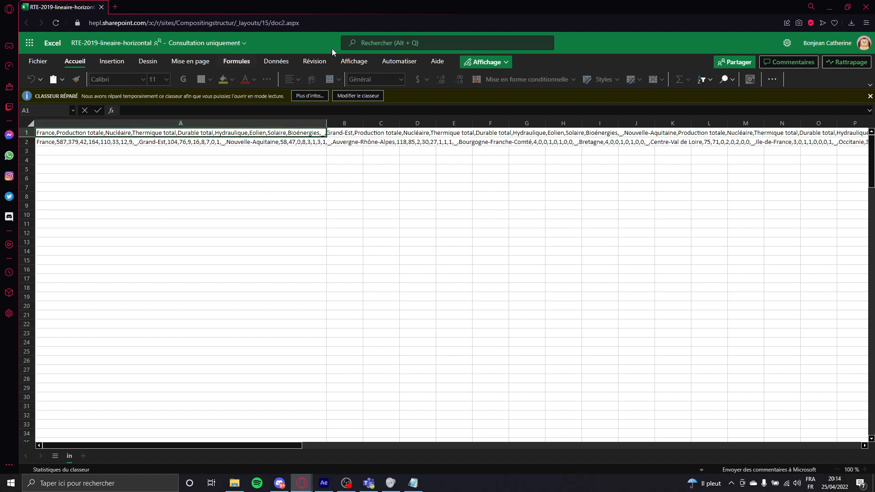
pyautogui.click(646, 134)
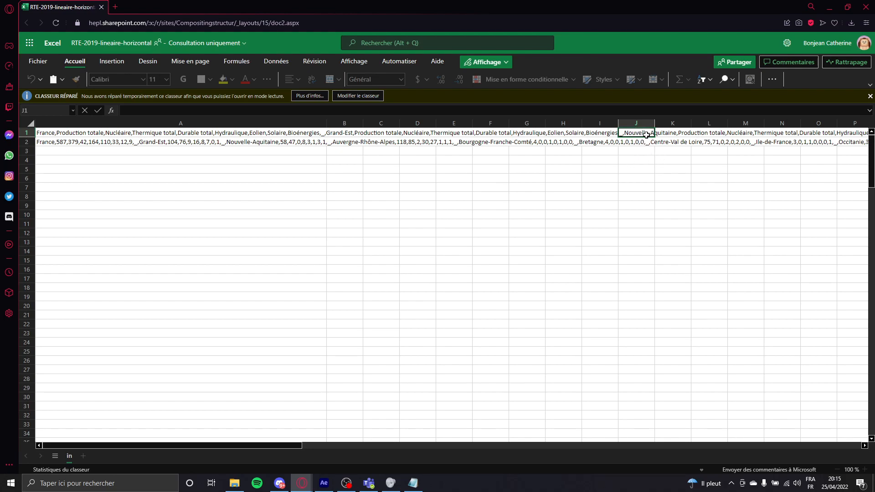
# Compare the CSV layer's data fields in After Effects with the Excel sheet, minimize the browser and return to After Effects.
pyautogui.click(324, 483)
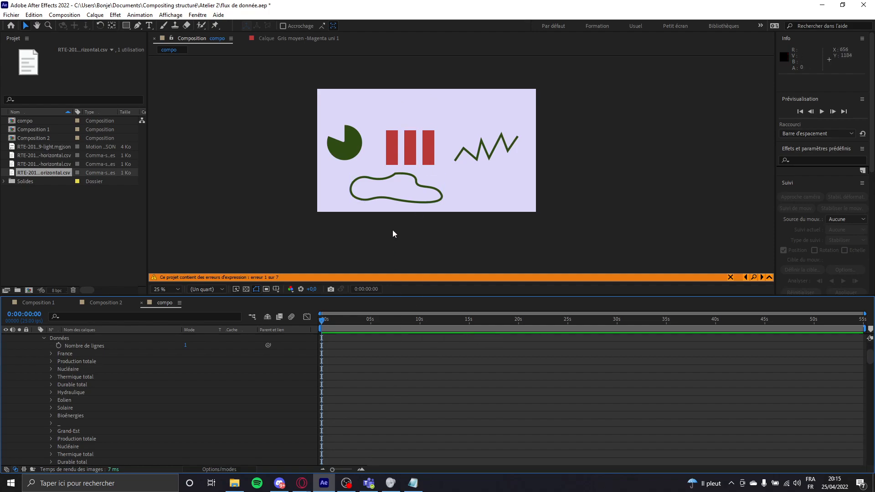
pyautogui.click(302, 484)
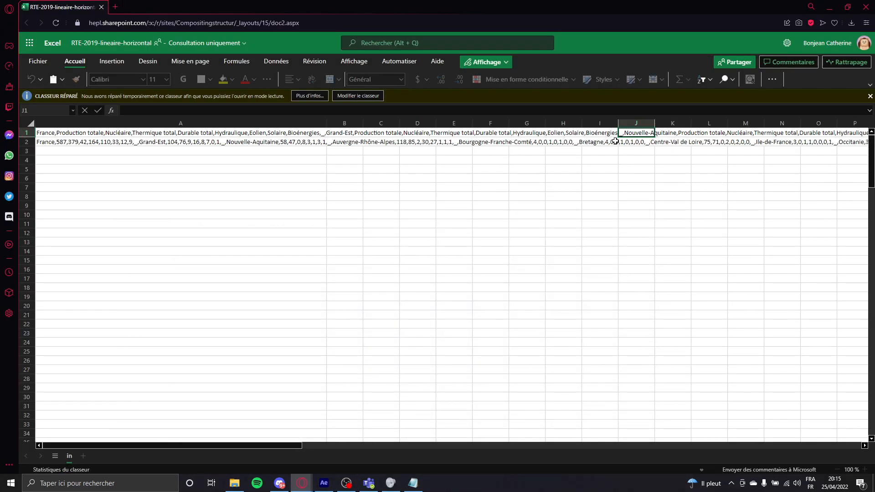
pyautogui.click(834, 5)
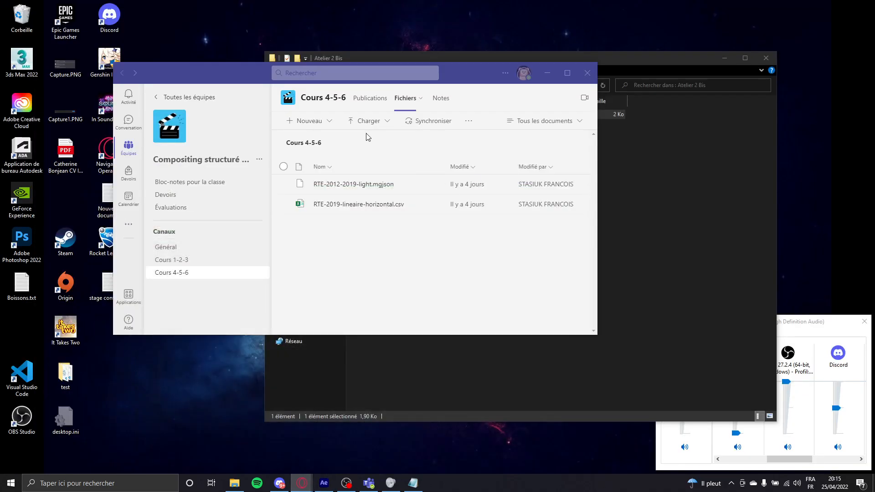
pyautogui.click(324, 484)
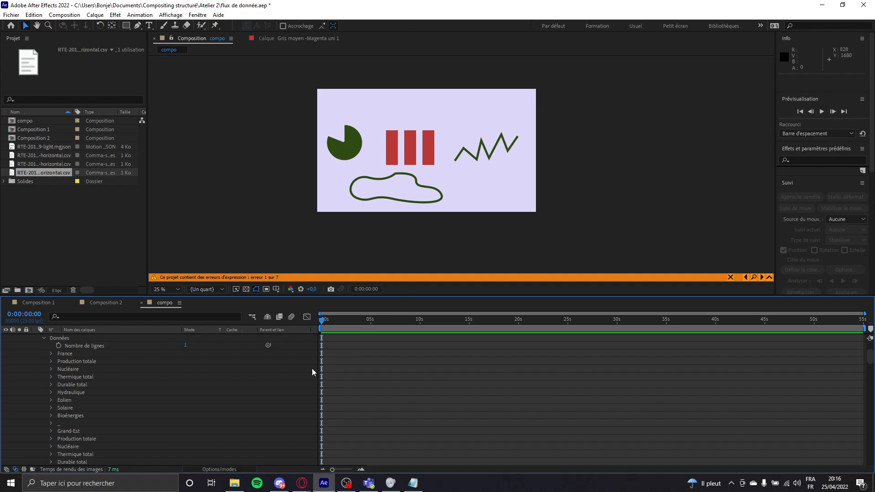
# Enlarge the timeline area and fit the composition to the viewer, keeping the camembert and CSV layers in view.
pyautogui.scroll(2, 222, 395)
pyautogui.scroll(-2, 222, 427)
pyautogui.scroll(2, 222, 426)
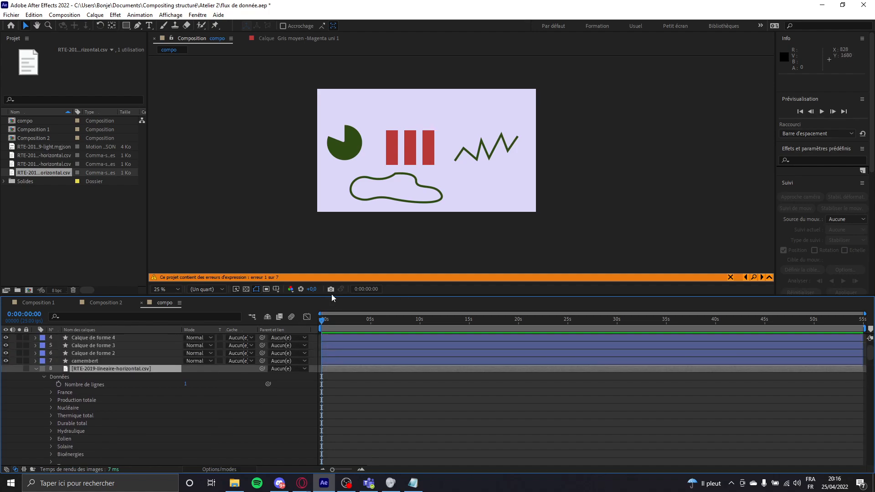
pyautogui.moveTo(332, 297); pyautogui.dragTo(338, 264)
pyautogui.click(179, 256)
pyautogui.click(187, 273)
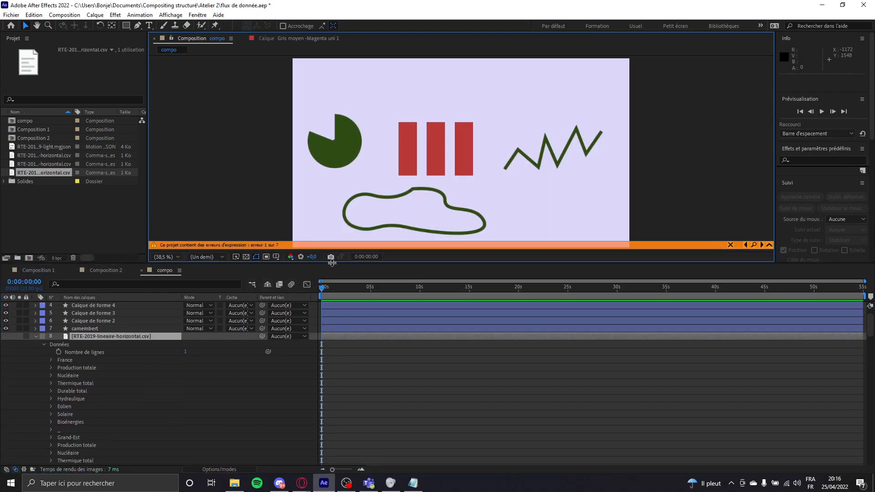
pyautogui.moveTo(332, 263); pyautogui.dragTo(332, 275)
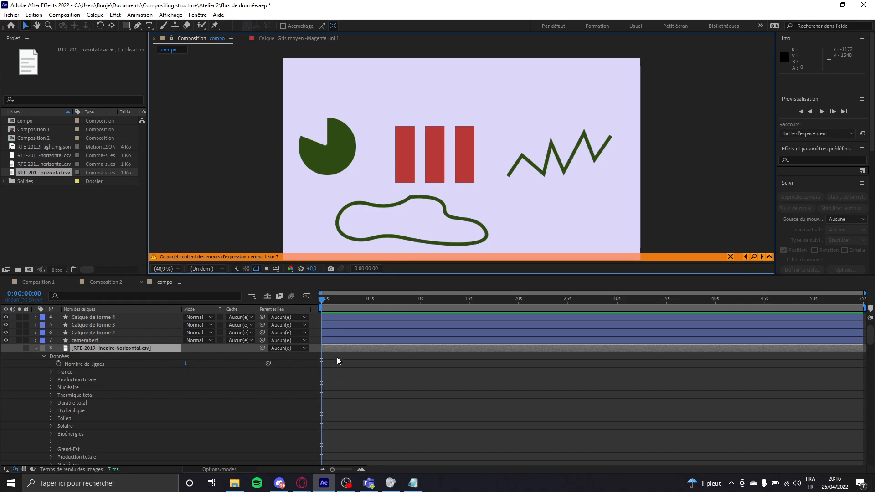
# Expand the camembert layer to reveal its Réduire les tracés 1 settings, and select the Fin property.
pyautogui.click(35, 341)
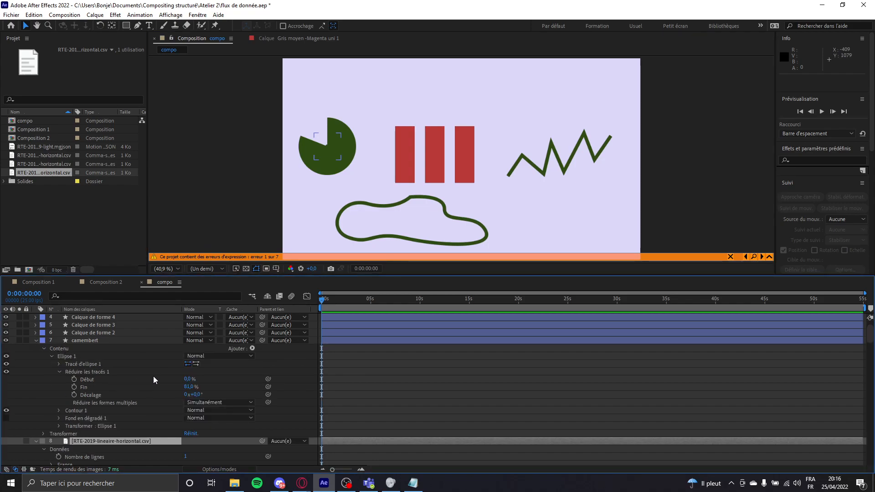
pyautogui.scroll(-3, 153, 376)
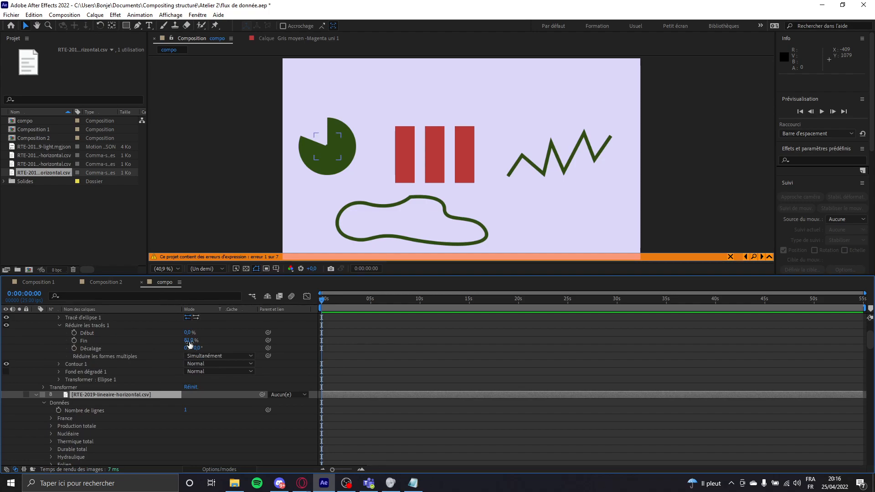
pyautogui.click(91, 341)
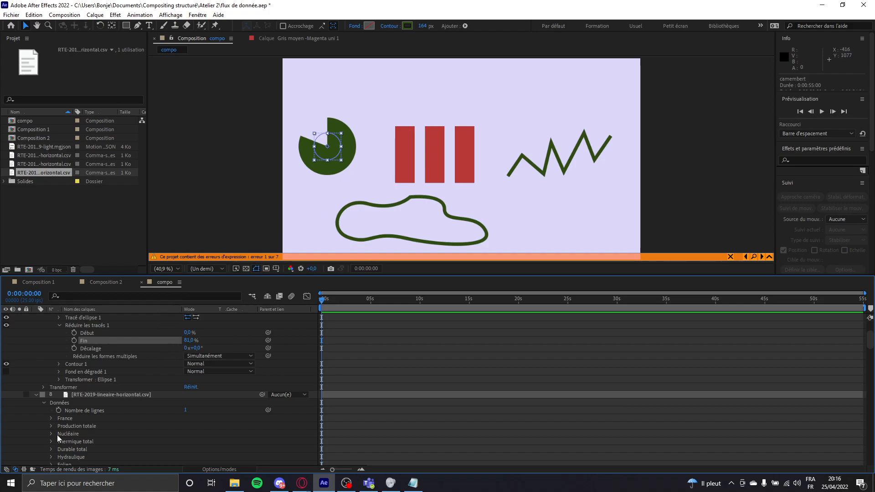
# Expand Production totale and Nucléaire for France in the CSV layer's data, checking the figures against the Excel sheet in the browser.
pyautogui.moveTo(267, 275); pyautogui.dragTo(286, 129)
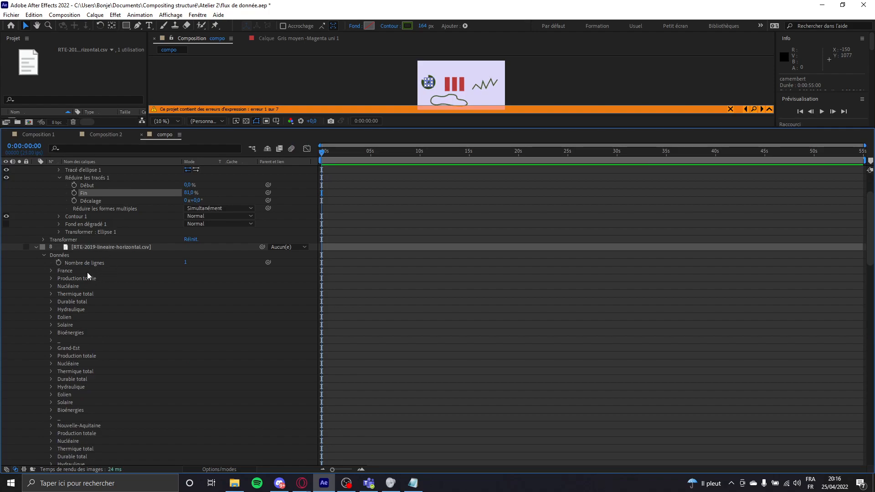
pyautogui.click(68, 271)
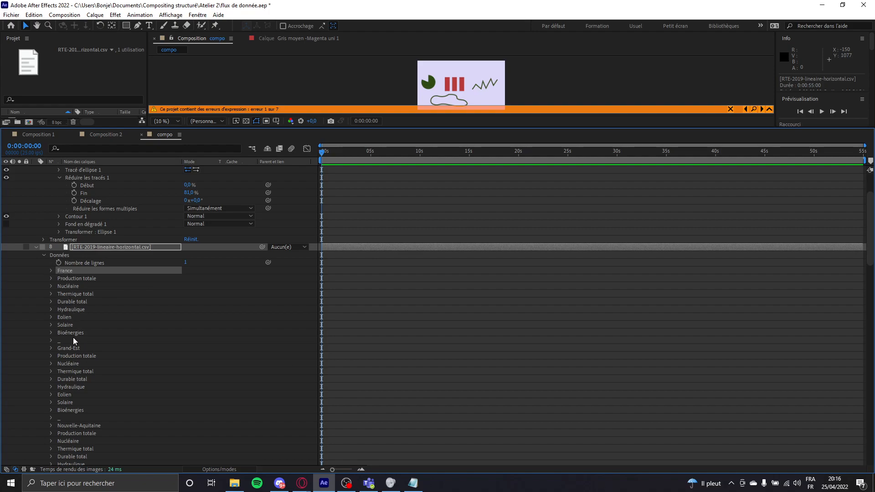
pyautogui.click(51, 278)
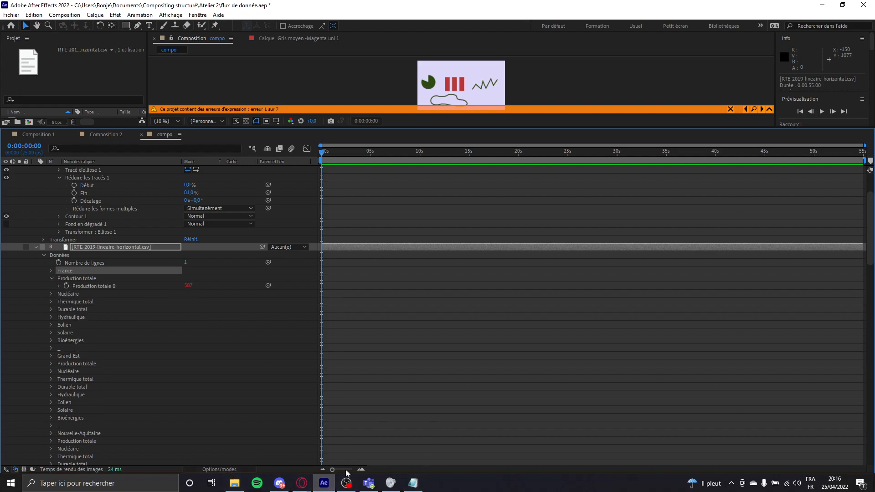
pyautogui.moveTo(302, 482)
pyautogui.click(331, 436)
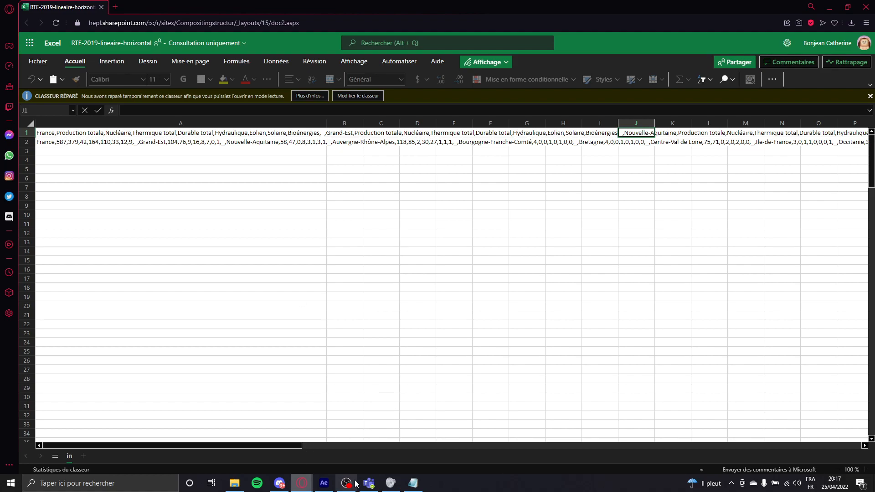
pyautogui.click(331, 482)
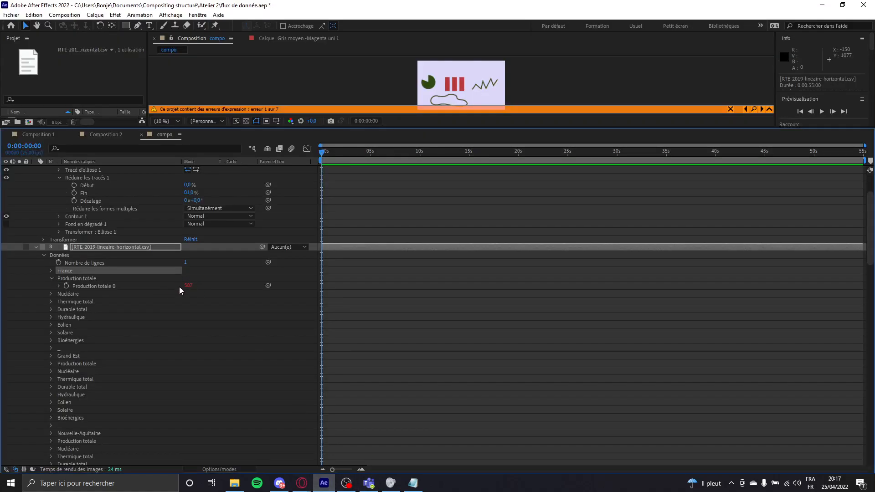
pyautogui.click(51, 294)
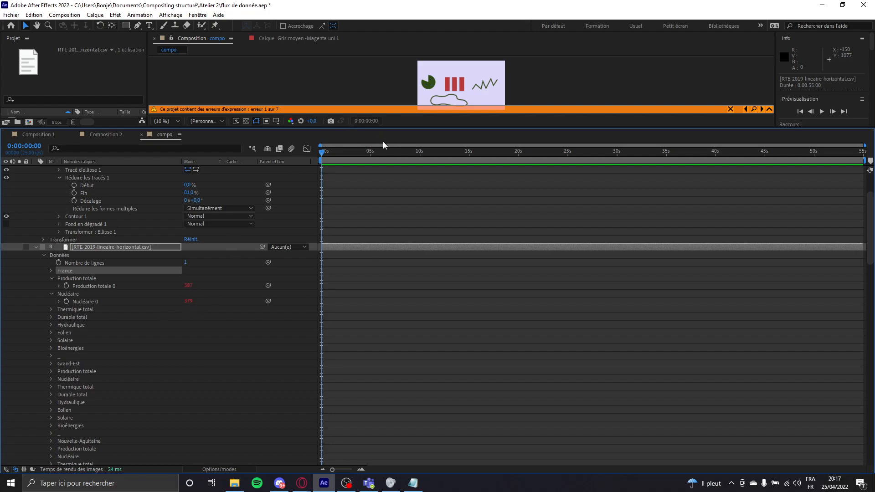
# Set the camembert's Fin value under Réduire les tracés 1 to 65 %, with the pie shown larger in the viewer.
pyautogui.scroll(3, 387, 321)
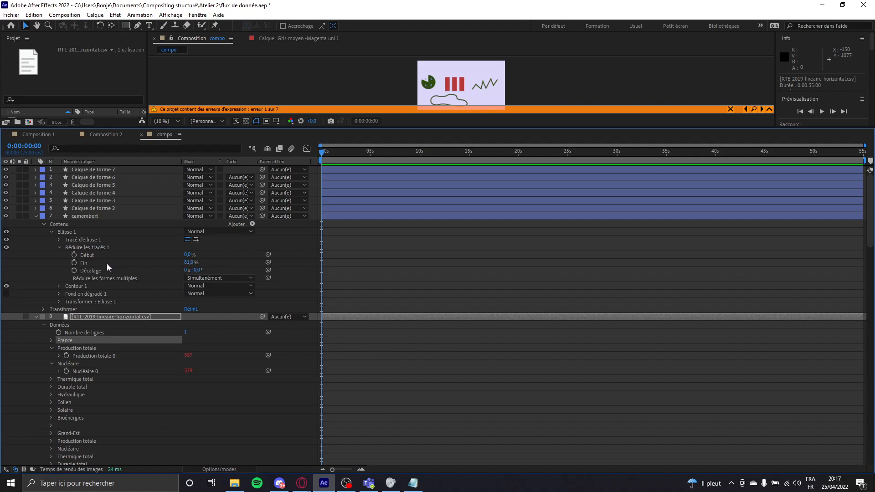
pyautogui.click(189, 263)
pyautogui.moveTo(190, 262); pyautogui.dragTo(190, 262)
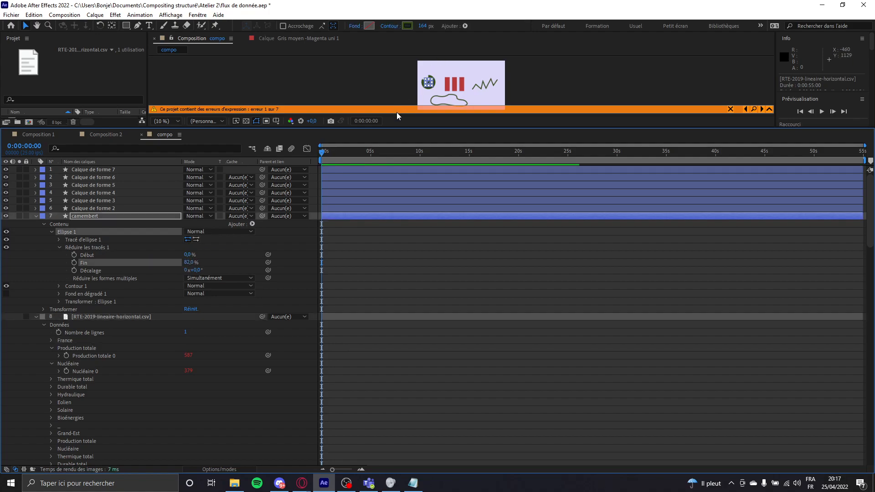
pyautogui.moveTo(402, 130); pyautogui.dragTo(405, 220)
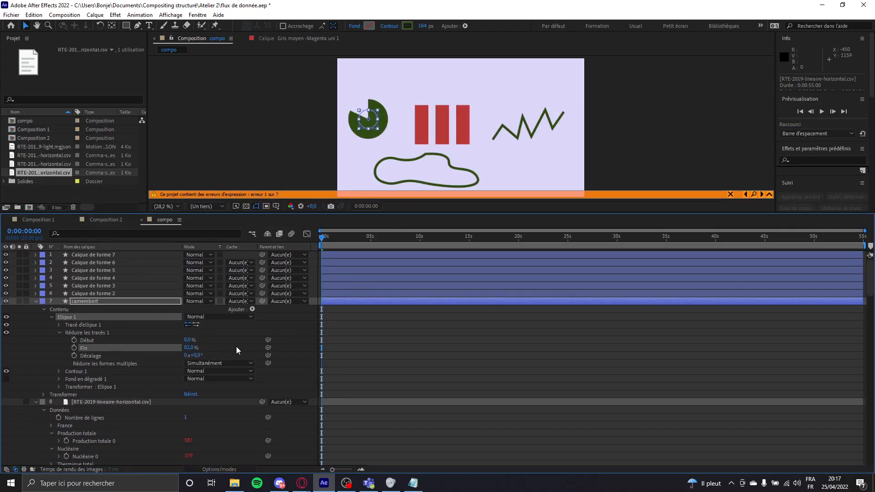
pyautogui.moveTo(192, 348); pyautogui.dragTo(180, 347)
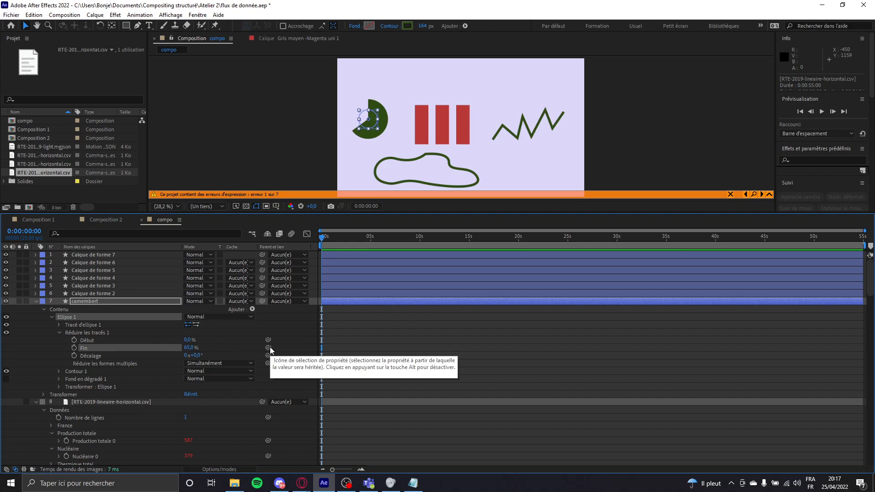
# Link the camembert's Fin property to the CSV layer's Nucléaire 0 value, and set Début to 23 %.
pyautogui.moveTo(270, 346); pyautogui.dragTo(199, 455)
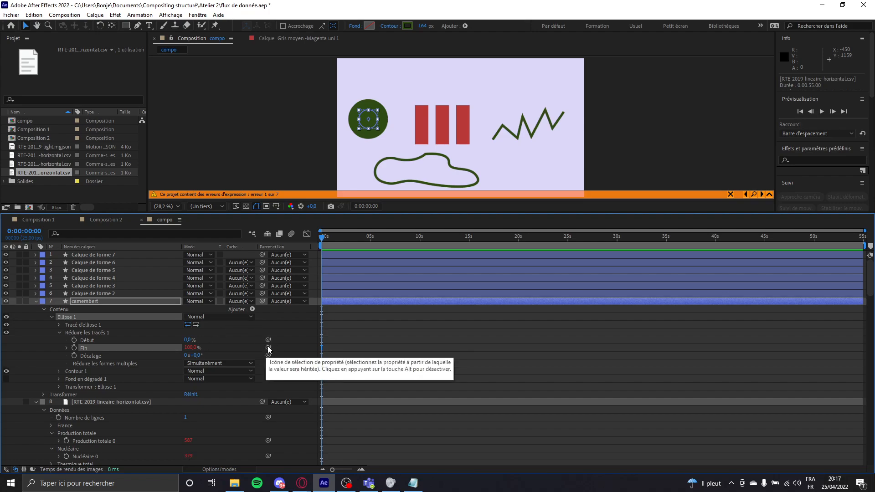
pyautogui.moveTo(268, 348); pyautogui.dragTo(190, 442)
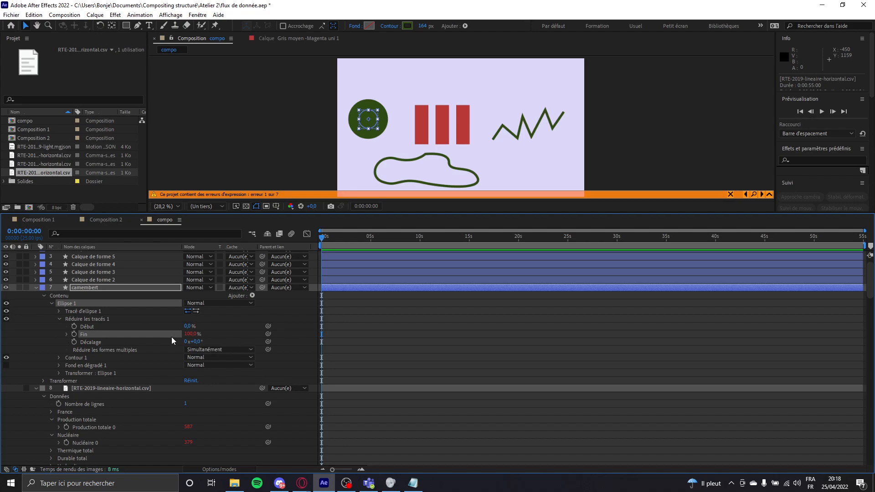
pyautogui.moveTo(188, 445); pyautogui.dragTo(199, 442)
pyautogui.moveTo(190, 326); pyautogui.dragTo(201, 327)
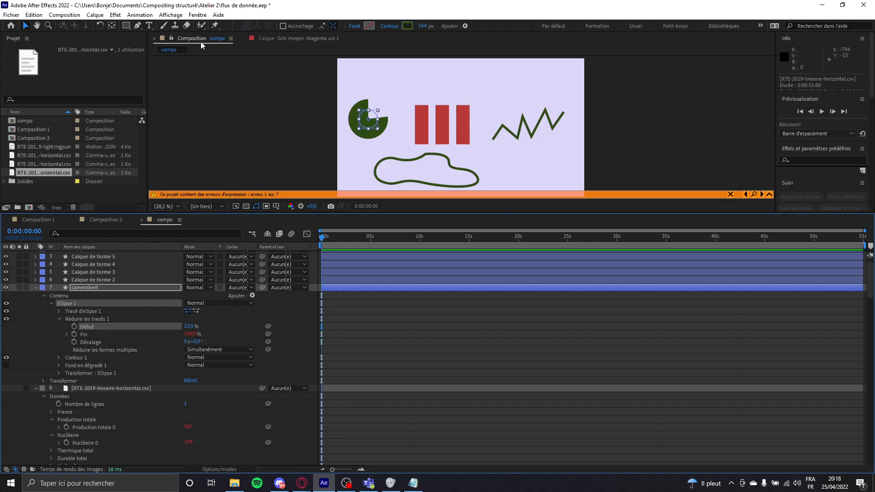
pyautogui.click(126, 26)
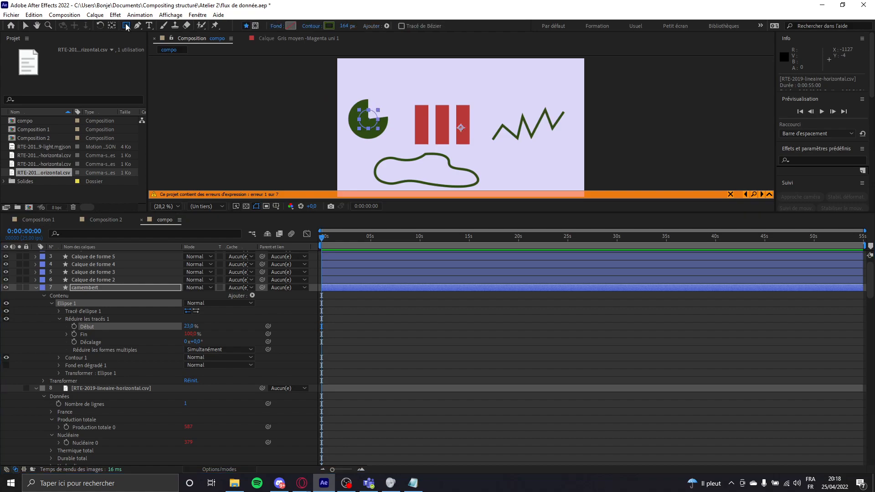
pyautogui.moveTo(125, 25); pyautogui.dragTo(152, 64)
pyautogui.moveTo(126, 25); pyautogui.dragTo(166, 49)
pyautogui.moveTo(209, 85)
pyautogui.mouseDown()
pyautogui.moveTo(267, 126)
pyautogui.moveTo(271, 141)
pyautogui.mouseUp()
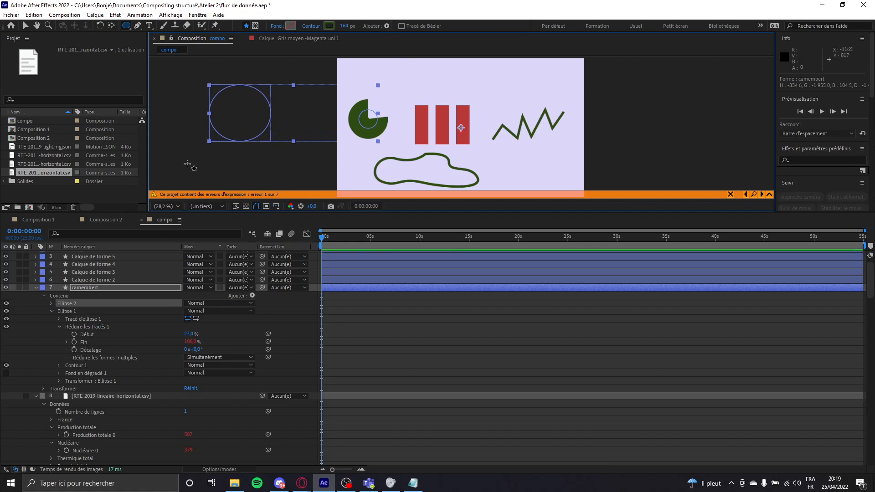
pyautogui.hotkey('ctrl', 'z')
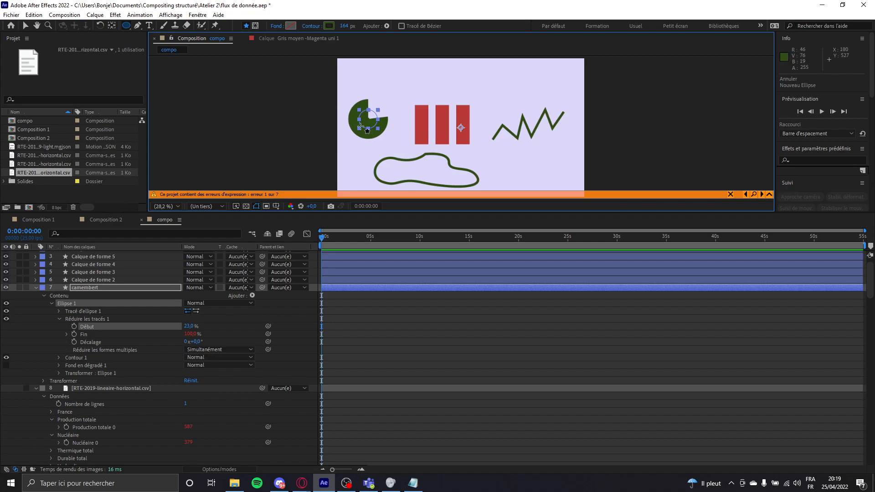
pyautogui.click(26, 26)
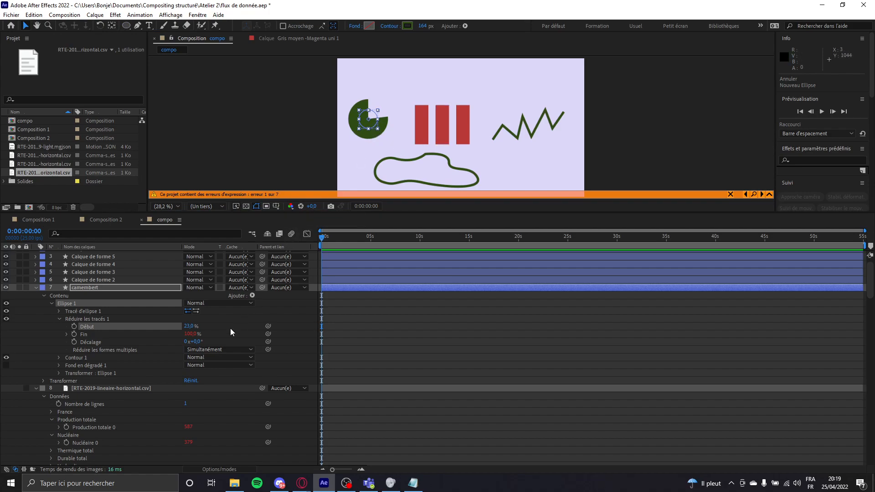
# Vary the camembert's Début value to show how the slice changes, and return it to 0 %.
pyautogui.moveTo(190, 326)
pyautogui.mouseDown()
pyautogui.moveTo(198, 325)
pyautogui.moveTo(176, 327)
pyautogui.moveTo(187, 326)
pyautogui.mouseUp()
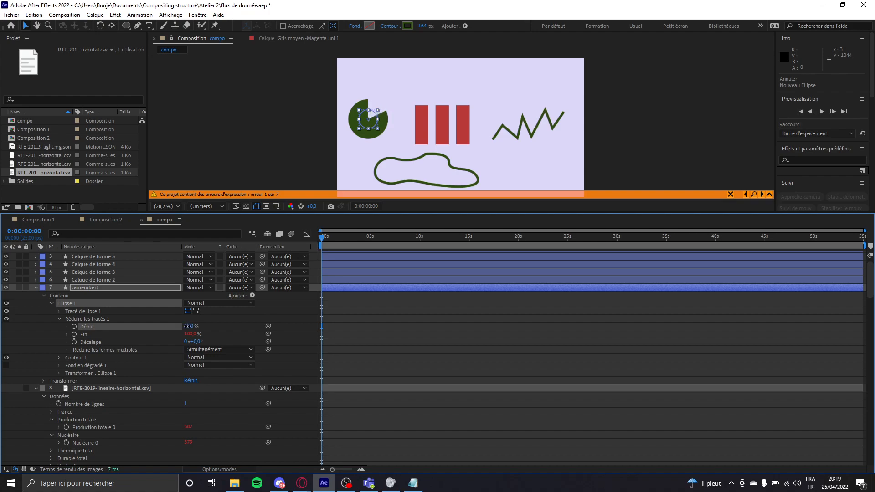
pyautogui.moveTo(187, 327)
pyautogui.mouseDown()
pyautogui.moveTo(173, 328)
pyautogui.moveTo(183, 327)
pyautogui.mouseUp()
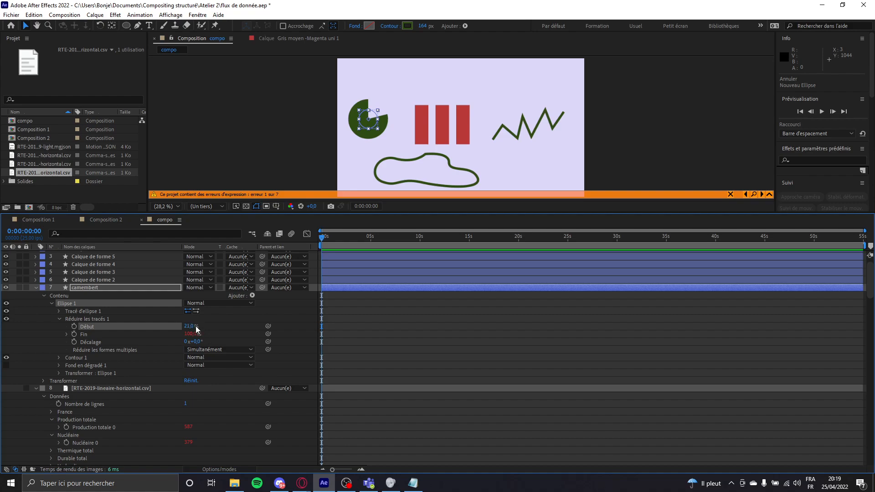
pyautogui.moveTo(195, 326); pyautogui.dragTo(191, 327)
pyautogui.moveTo(190, 328); pyautogui.dragTo(160, 324)
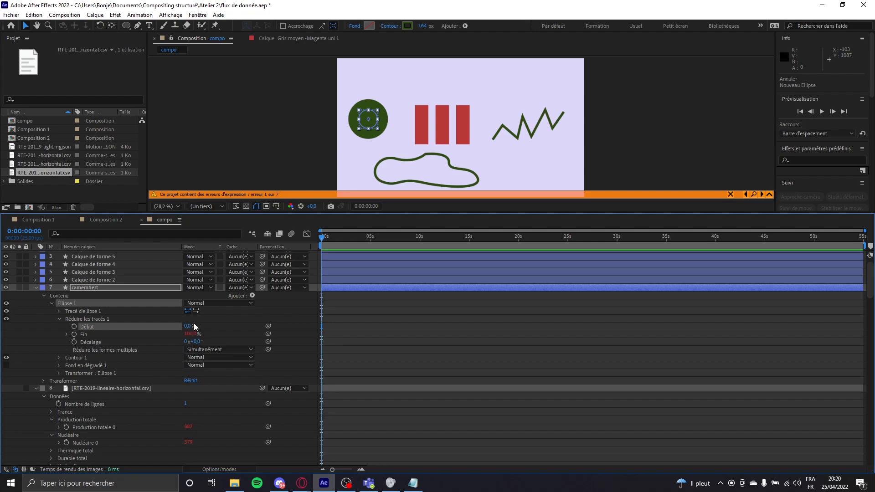
# Delete the Nucléaire 0 expression from the camembert's Fin property, and set Fin to 43 %.
pyautogui.click(66, 335)
pyautogui.click(351, 342)
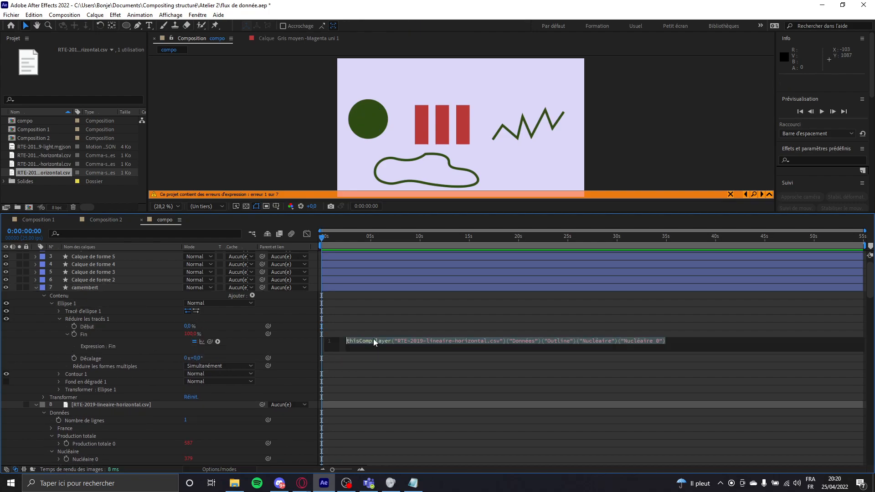
pyautogui.press('BackSpace')
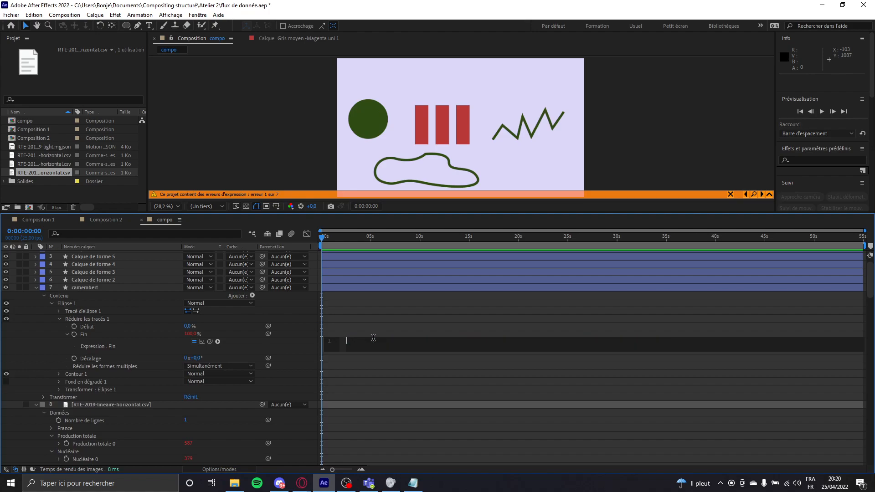
pyautogui.click(192, 334)
pyautogui.moveTo(191, 334); pyautogui.dragTo(182, 334)
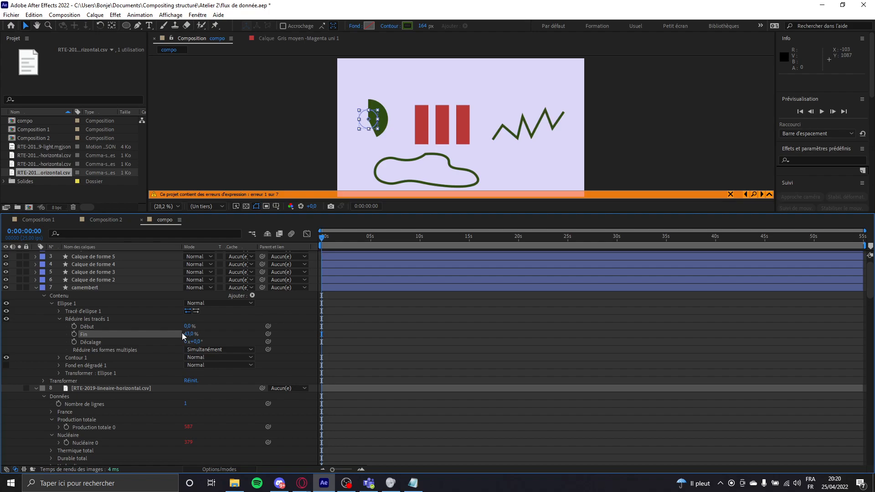
# Link the pie's Fin property to Nucléaire 0 in the CSV layer again, and reveal the resulting expression.
pyautogui.click(360, 122)
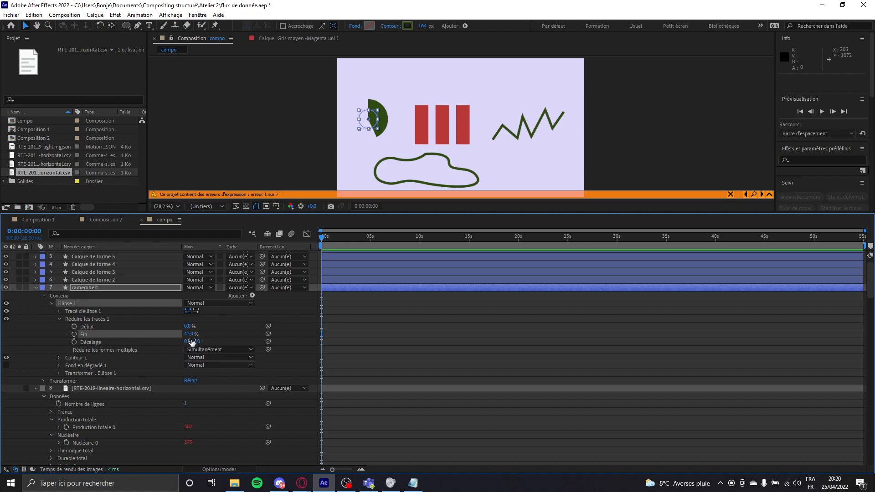
pyautogui.moveTo(268, 334); pyautogui.dragTo(188, 442)
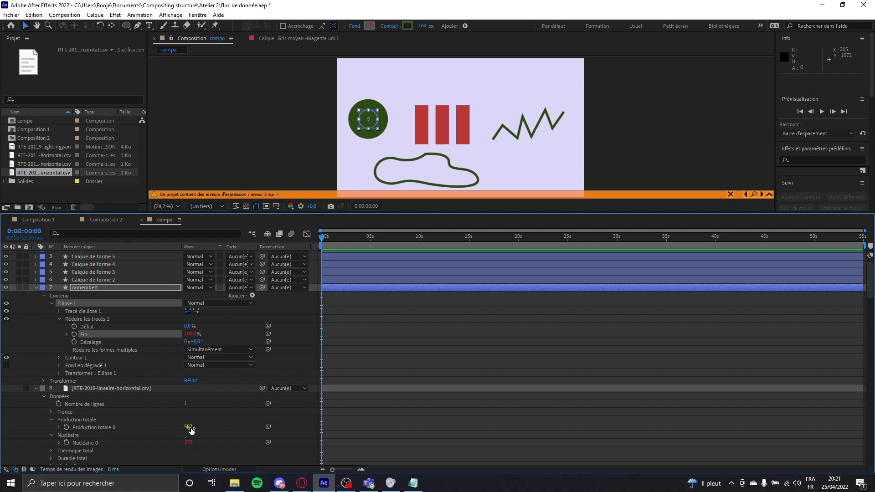
pyautogui.click(67, 334)
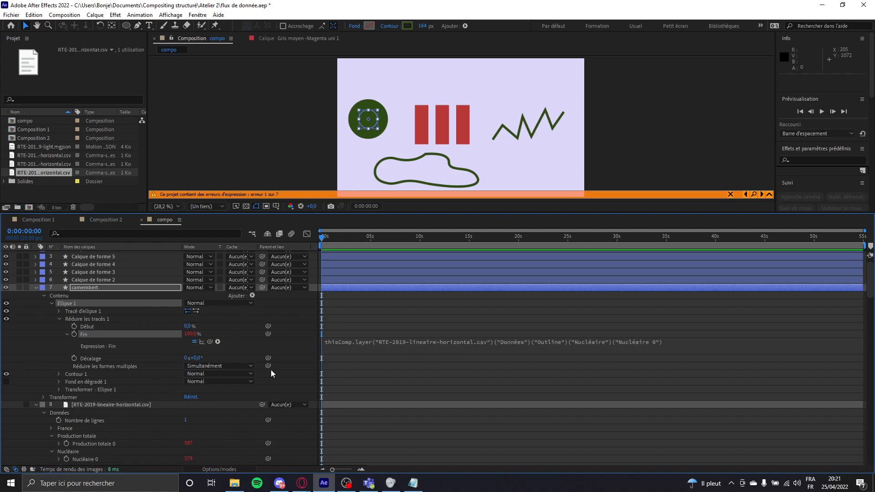
# Try adding a / at the end of the Fin expression, and delete the whole expression text.
pyautogui.scroll(-1, 271, 370)
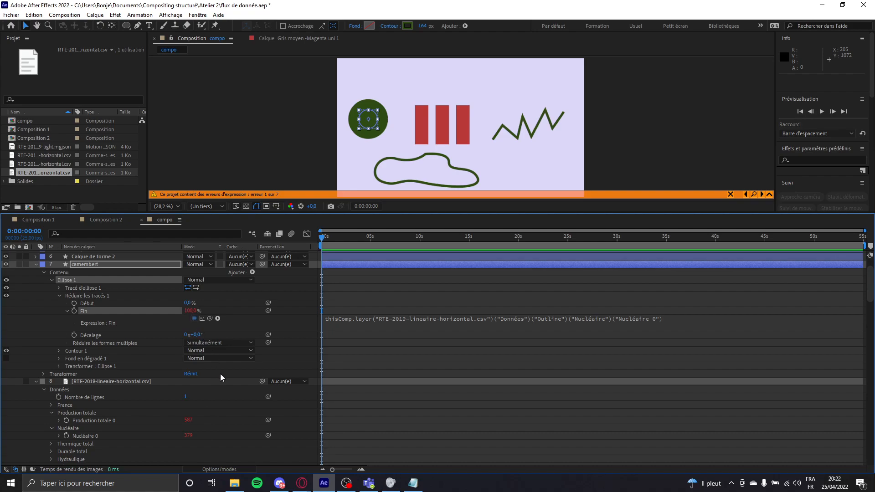
pyautogui.click(683, 318)
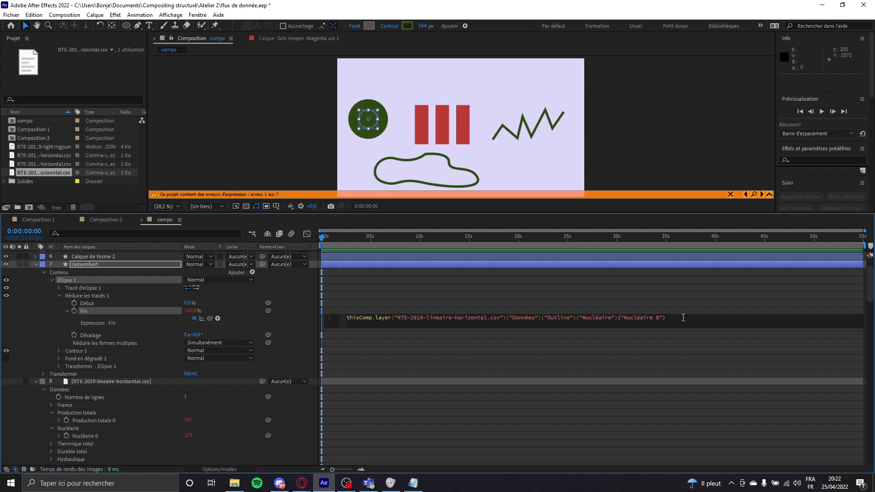
pyautogui.write(';')
pyautogui.moveTo(693, 319); pyautogui.dragTo(303, 314)
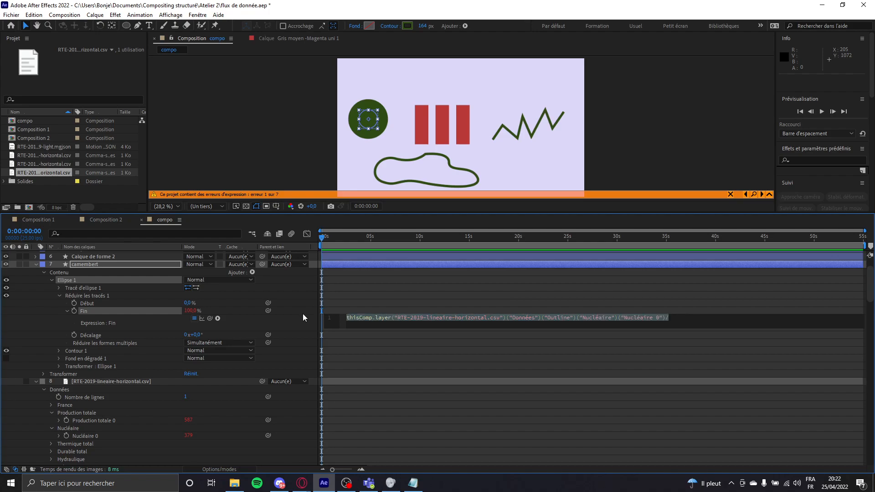
pyautogui.press('BackSpace')
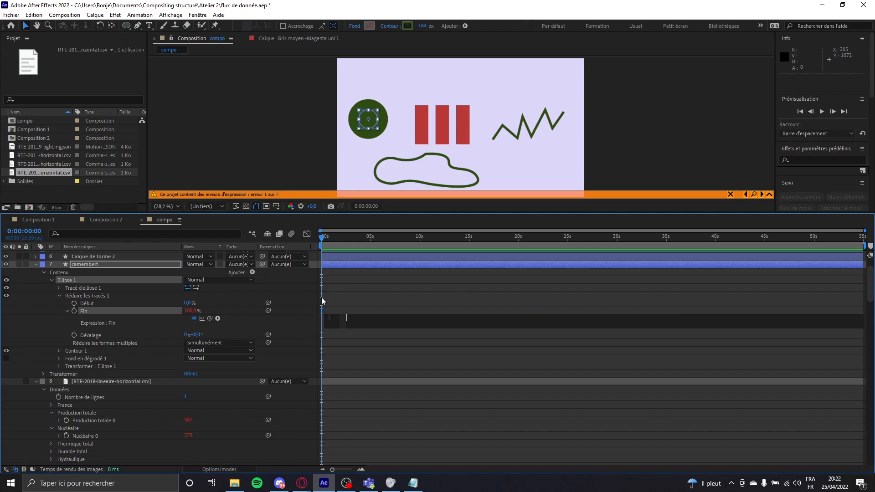
# Pick-whip the camembert's Fin property to the CSV layer's Nucléaire 0 value to rebuild the expression, and expand Fin.
pyautogui.moveTo(268, 311); pyautogui.dragTo(190, 437)
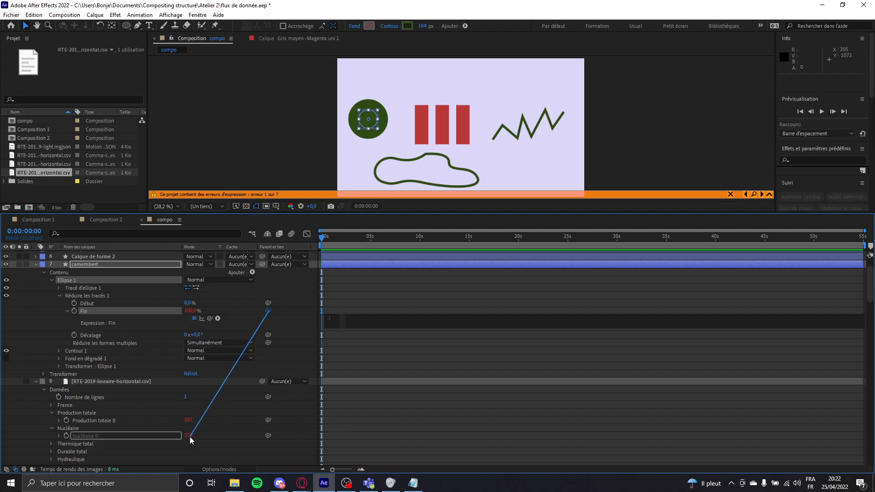
pyautogui.moveTo(190, 436); pyautogui.dragTo(190, 437)
pyautogui.click(67, 312)
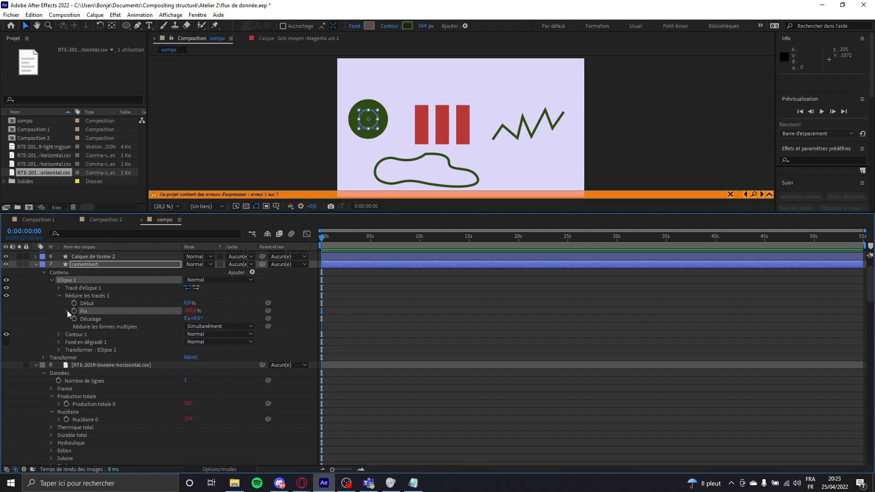
# Extend the camembert's Fin expression so Nucléaire 0 is divided by the CSV layer's Production totale 0 value.
pyautogui.click(68, 311)
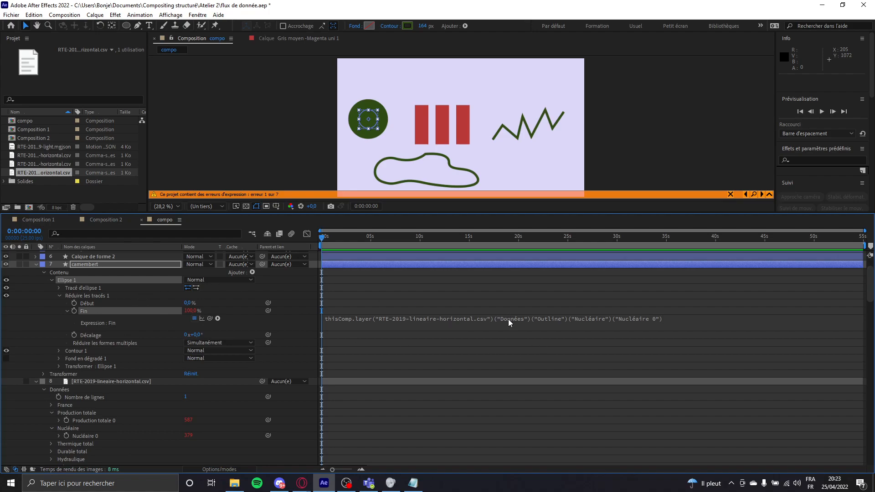
pyautogui.click(586, 322)
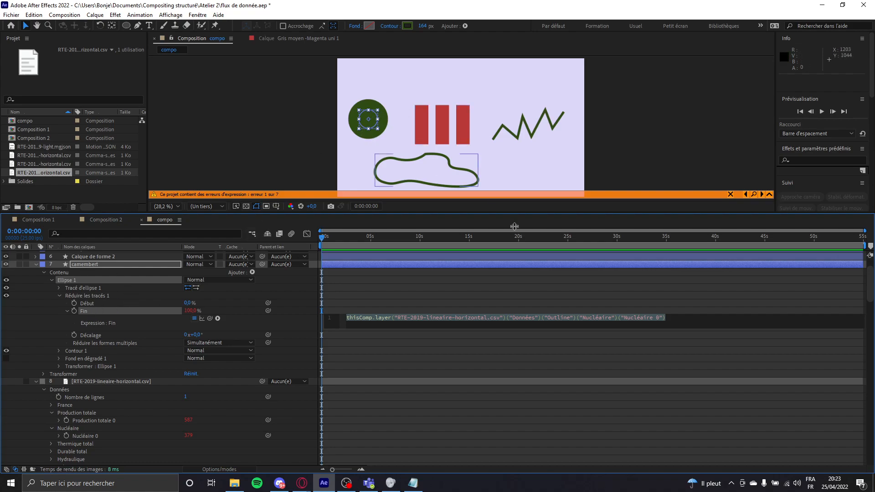
pyautogui.click(695, 318)
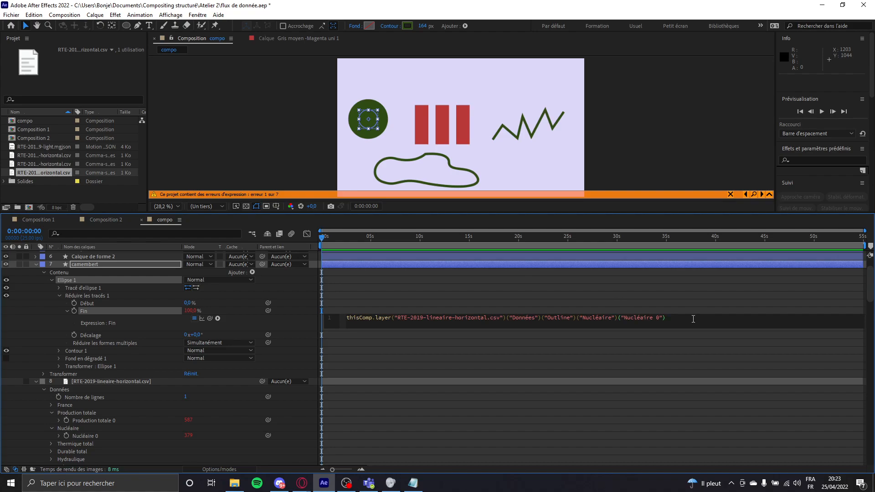
pyautogui.write('/')
pyautogui.moveTo(267, 310); pyautogui.dragTo(187, 418)
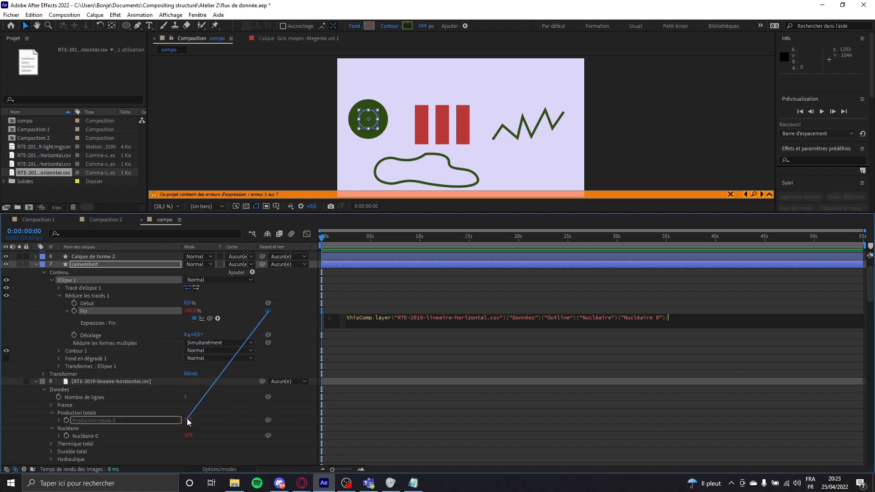
pyautogui.moveTo(187, 418); pyautogui.dragTo(187, 419)
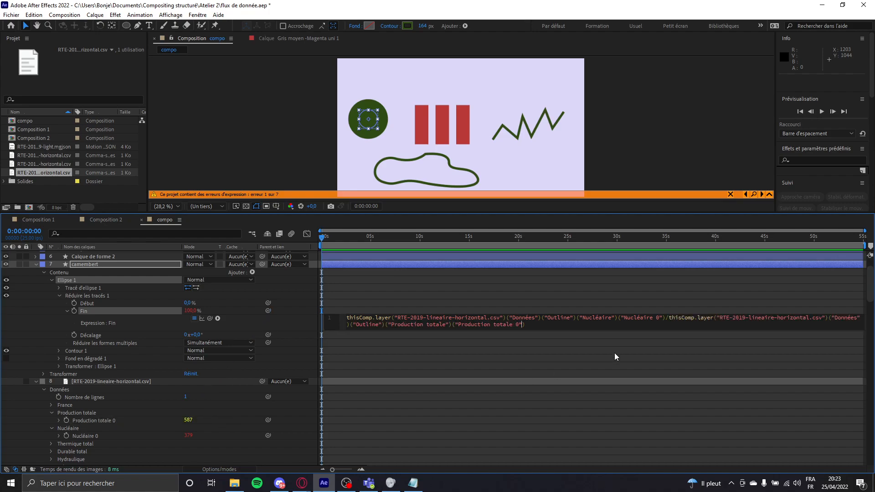
# Switch to the Belgian keyboard layout, and finish the Fin expression by multiplying the ratio with *100.
pyautogui.write('£')
pyautogui.press('BackSpace')
pyautogui.click(811, 483)
pyautogui.click(813, 396)
pyautogui.write('*100')
pyautogui.click(234, 143)
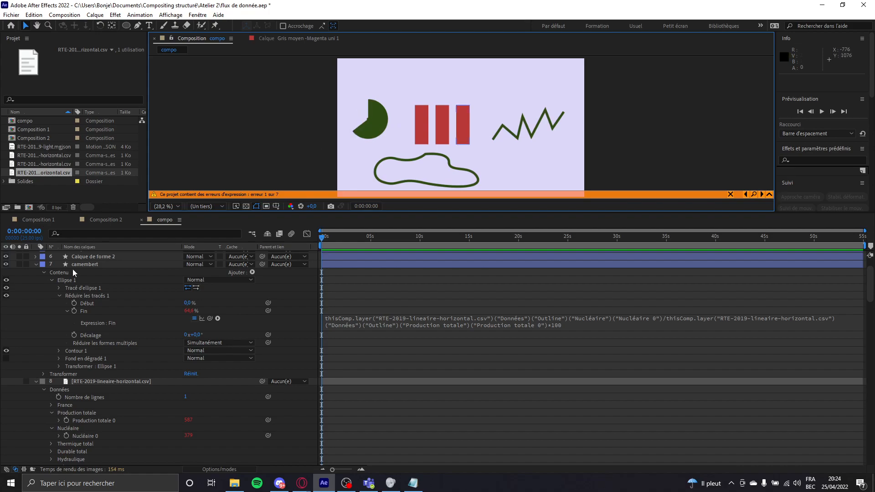
# Collapse the camembert layer's properties and rename the layer as Nucléaire.
pyautogui.click(36, 265)
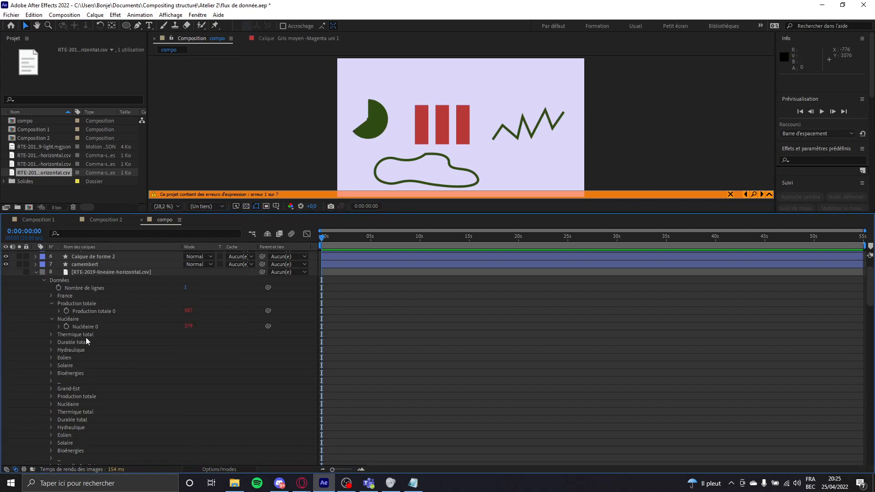
pyautogui.click(35, 265)
pyautogui.click(35, 264)
pyautogui.click(89, 266)
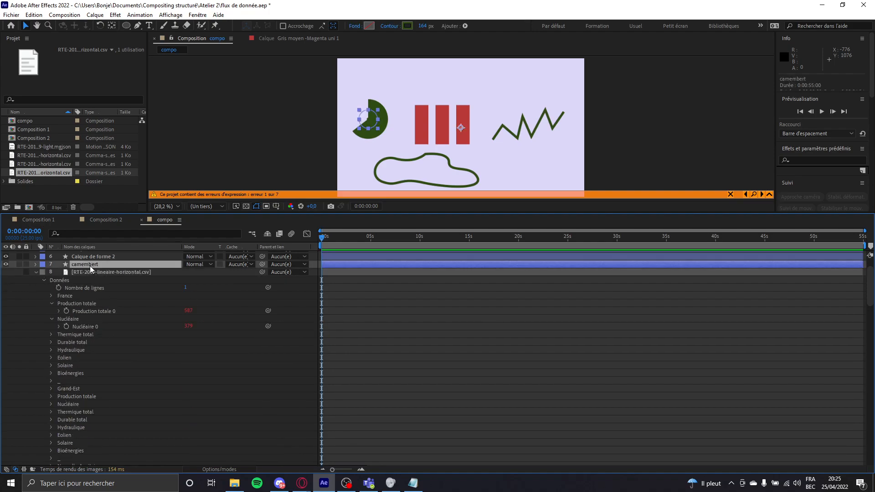
pyautogui.rightClick(89, 266)
pyautogui.click(160, 456)
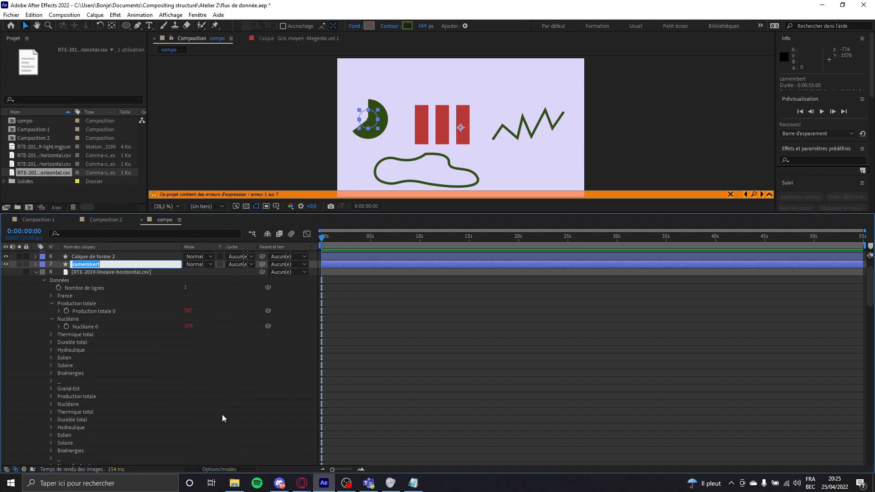
pyautogui.write('Nu')
pyautogui.write('cél')
pyautogui.press('BackSpace')
pyautogui.press('BackSpace')
pyautogui.write('léaire')
pyautogui.press('Return')
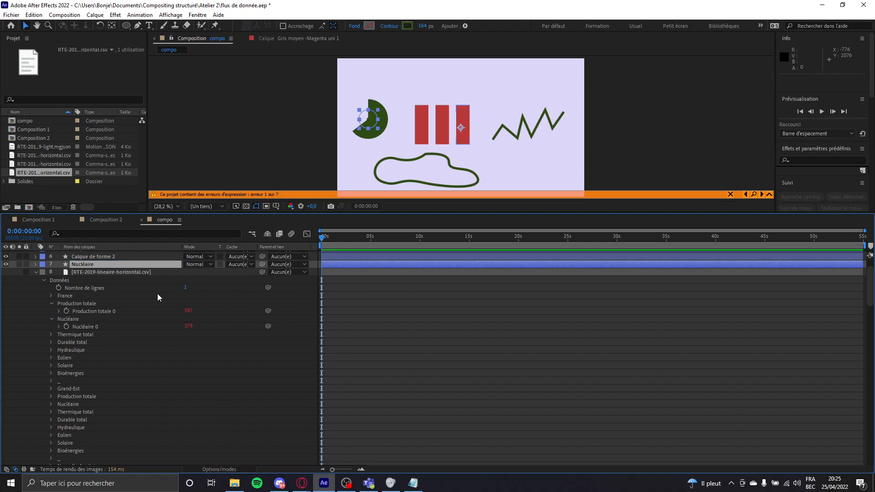
# Add a prefix to the Nucléaire layer's name so it reads Camembert - Nucléaire.
pyautogui.rightClick(74, 266)
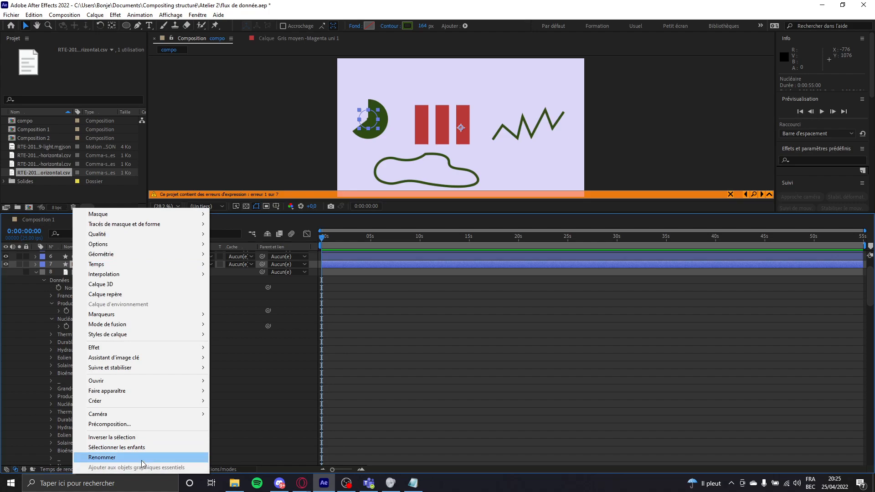
pyautogui.click(141, 460)
pyautogui.click(73, 264)
pyautogui.write('Come')
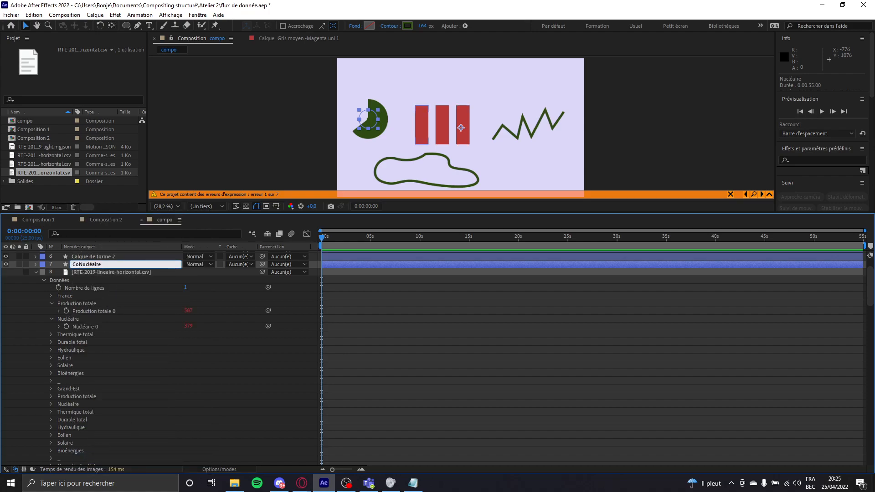
pyautogui.press('BackSpace')
pyautogui.write('mebert')
pyautogui.press('BackSpace')
pyautogui.press('BackSpace')
pyautogui.press('BackSpace')
pyautogui.press('BackSpace')
pyautogui.press('BackSpace')
pyautogui.press('BackSpace')
pyautogui.write('embert -')
pyautogui.press('BackSpace')
pyautogui.write('a')
pyautogui.click(204, 155)
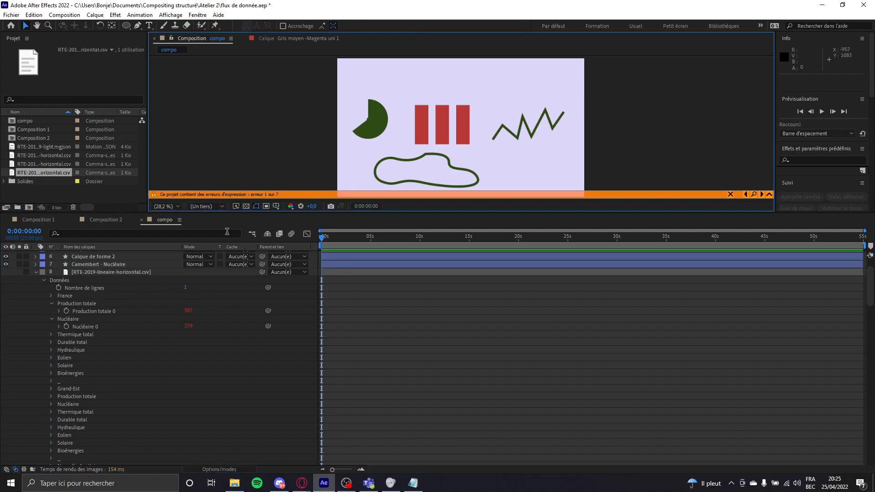
# Duplicate the Camembert - Nucléaire layer with its properties collapsed.
pyautogui.click(36, 264)
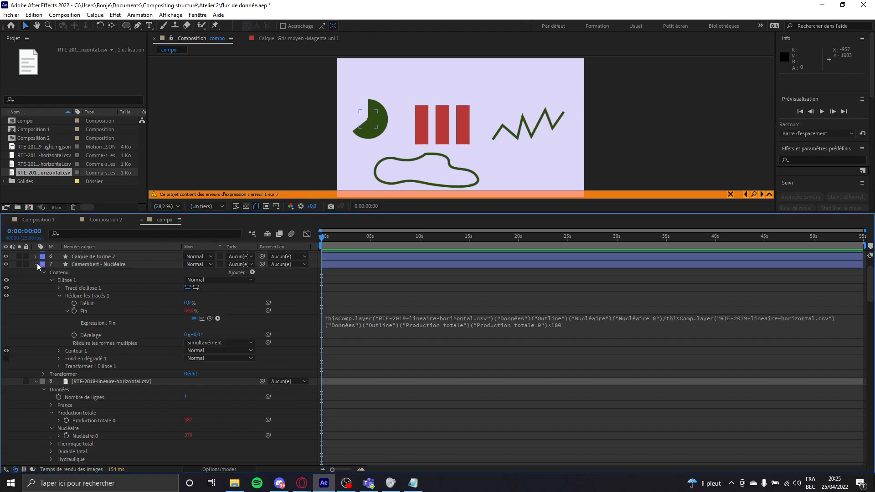
pyautogui.click(36, 265)
pyautogui.click(75, 265)
pyautogui.hotkey('ctrl', 'd')
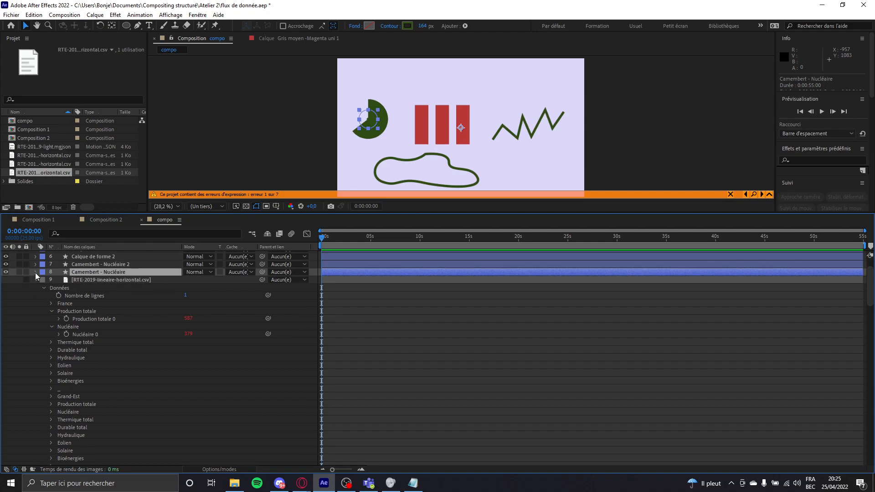
# Rename the duplicated camembert layer as Thermique total and move it below Camembert - Nucléaire.
pyautogui.click(125, 265)
pyautogui.rightClick(117, 265)
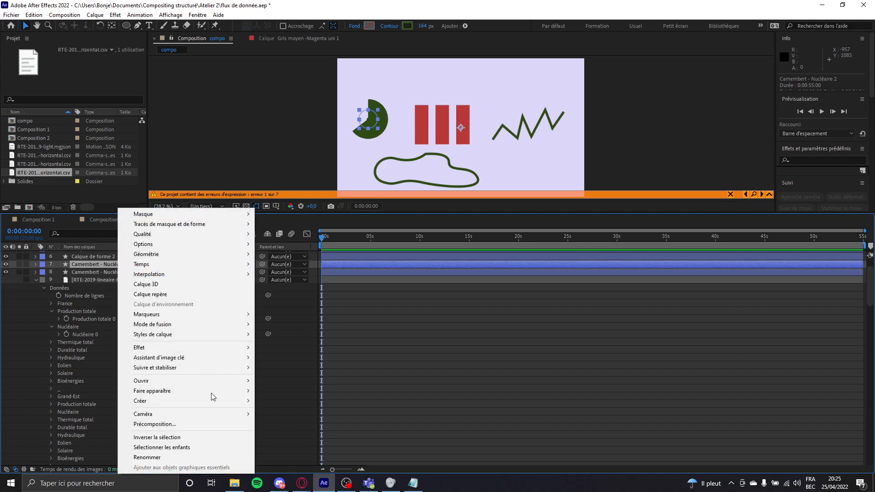
pyautogui.click(185, 456)
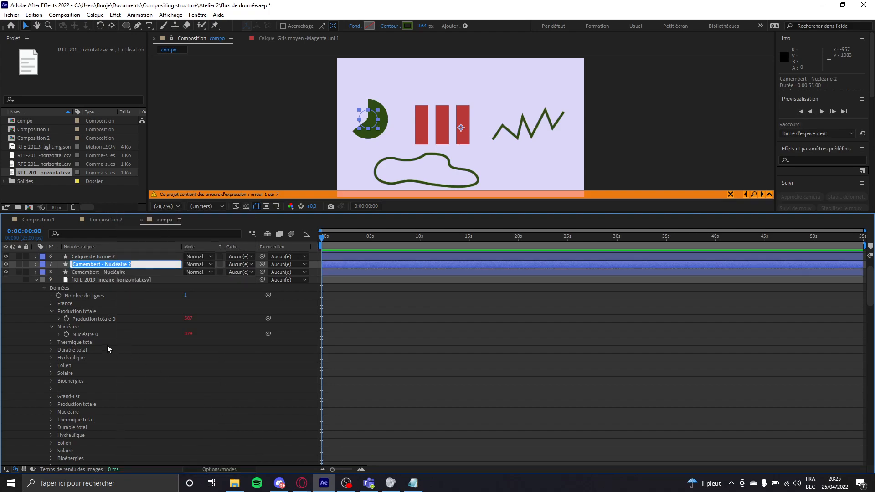
pyautogui.write('Ther')
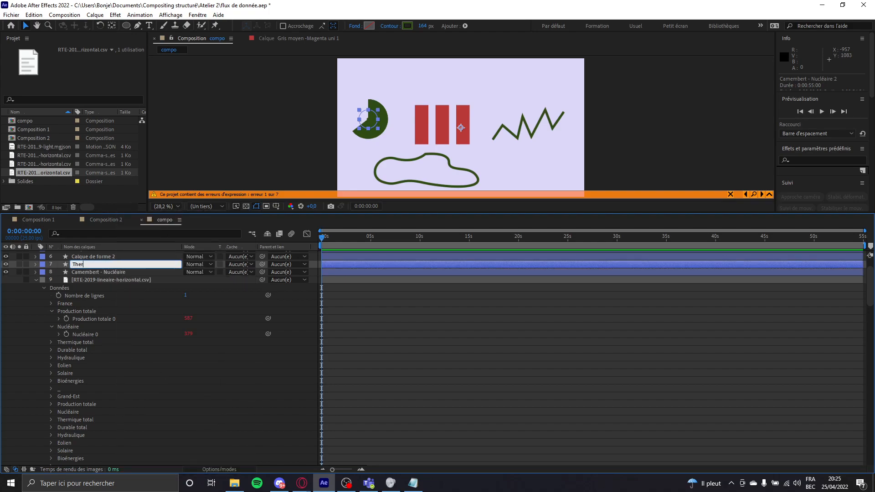
pyautogui.write('mique total')
pyautogui.press('Return')
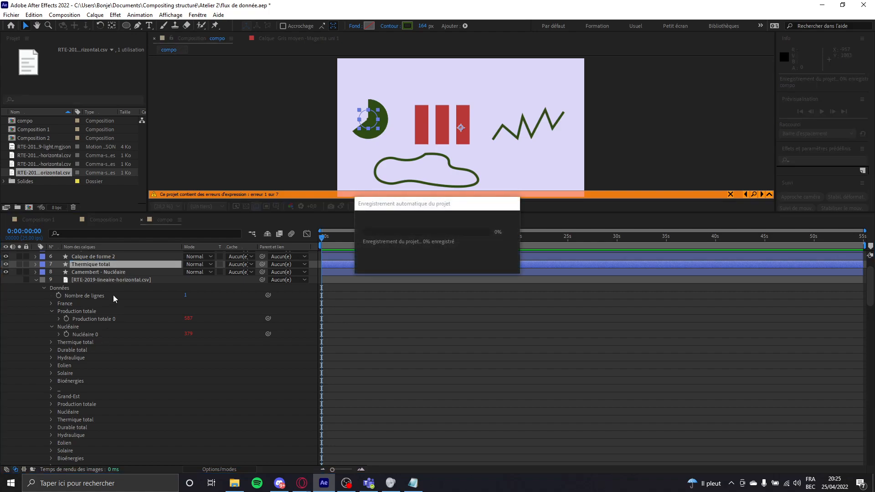
pyautogui.moveTo(99, 263); pyautogui.dragTo(109, 279)
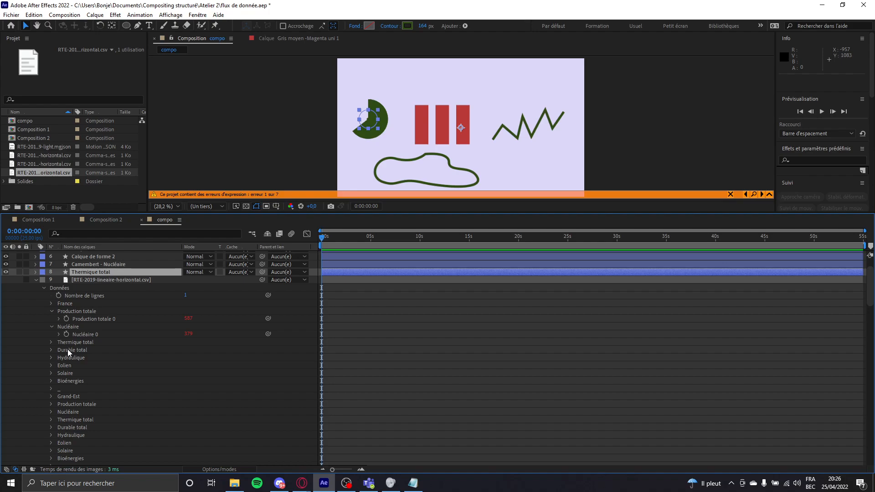
# Duplicate the Thermique total layer five times.
pyautogui.click(108, 272)
pyautogui.hotkey('ctrl', 'd')
pyautogui.hotkey('ctrl', 'd')
pyautogui.hotkey('ctrl', 'd')
pyautogui.hotkey('ctrl', 'd')
pyautogui.hotkey('ctrl', 'd')
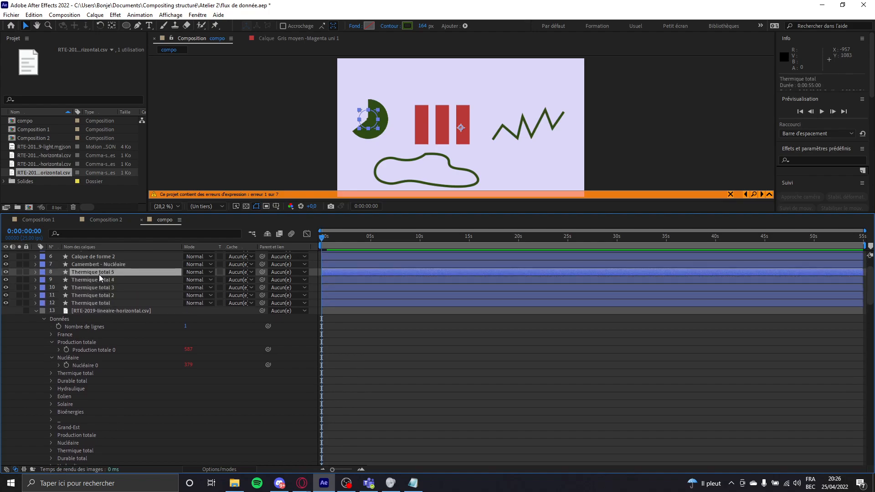
# Reorder the Thermique total copies so they run from the original down to Thermique total 6 above the CSV layer.
pyautogui.click(114, 303)
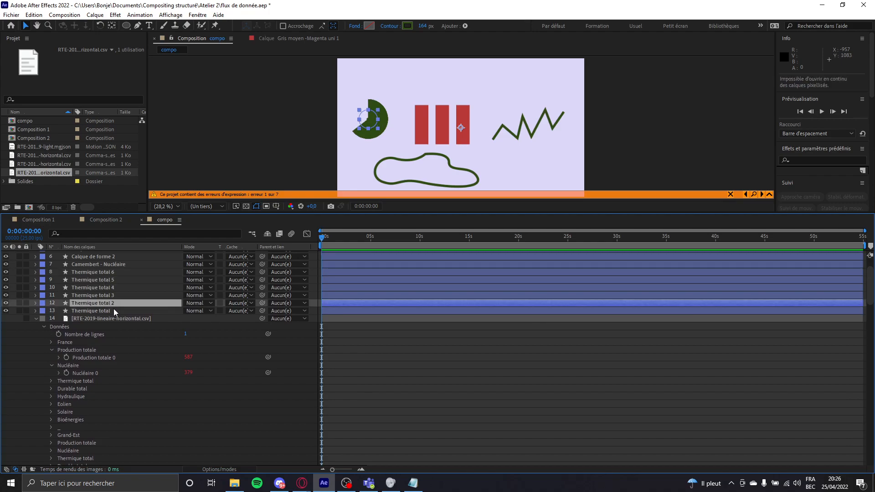
pyautogui.moveTo(100, 302); pyautogui.dragTo(112, 315)
pyautogui.moveTo(111, 281); pyautogui.dragTo(113, 313)
pyautogui.click(94, 279)
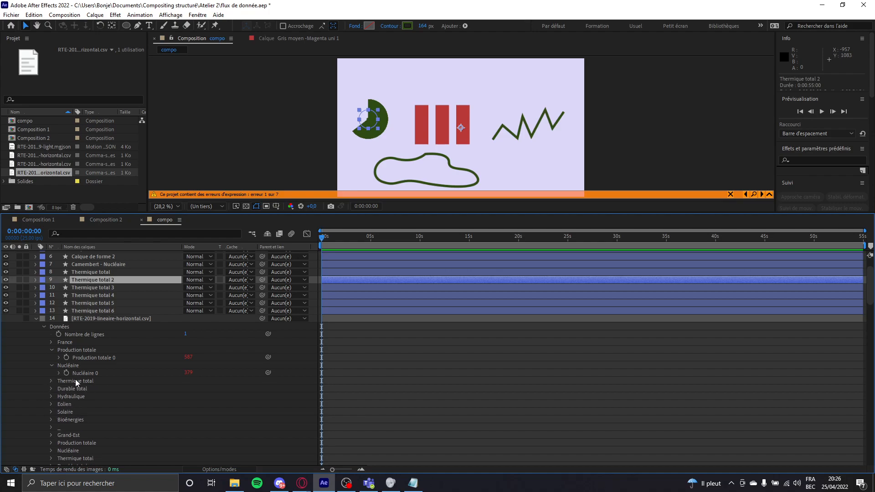
# Rename the Thermique total 2 layer as Durable total.
pyautogui.click(64, 419)
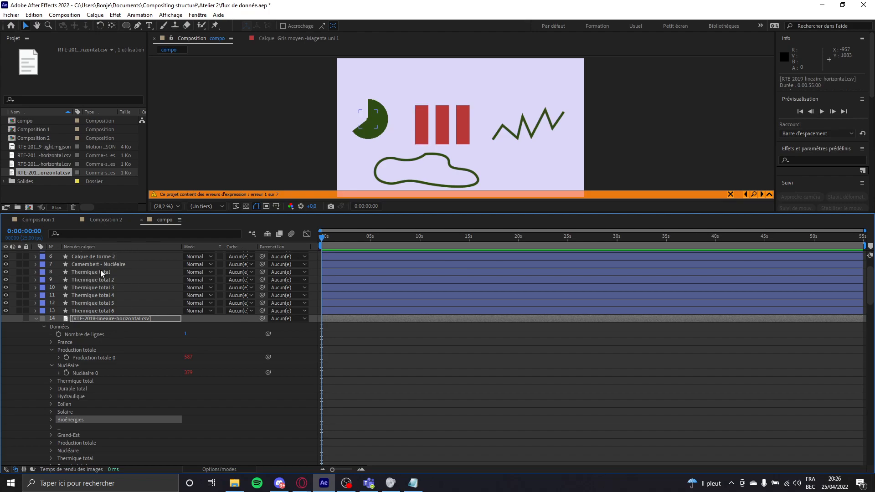
pyautogui.click(85, 280)
pyautogui.rightClick(86, 280)
pyautogui.click(123, 263)
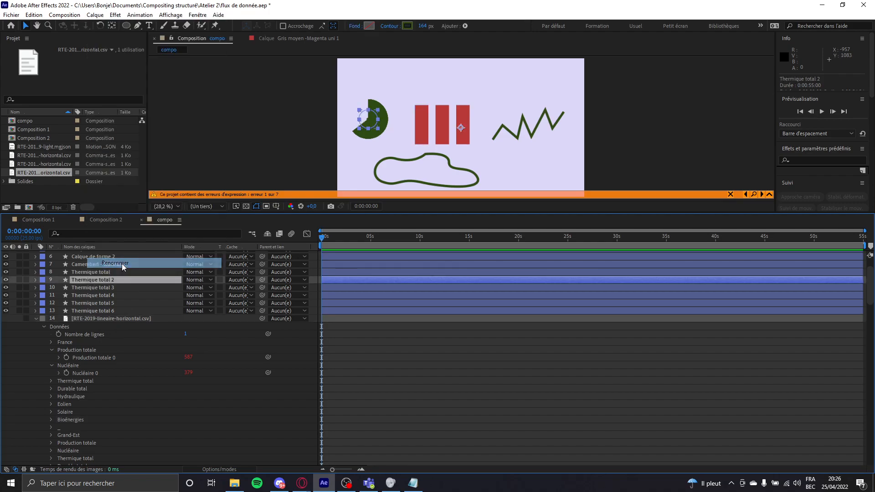
pyautogui.write('Durabk')
pyautogui.press('BackSpace')
pyautogui.write('le total')
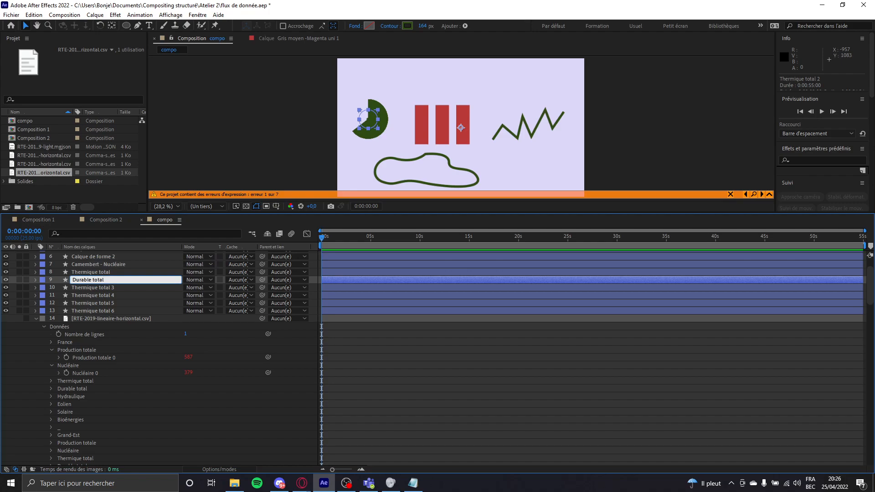
# Rename the Thermique total 3 layer as Hydraulique.
pyautogui.rightClick(94, 288)
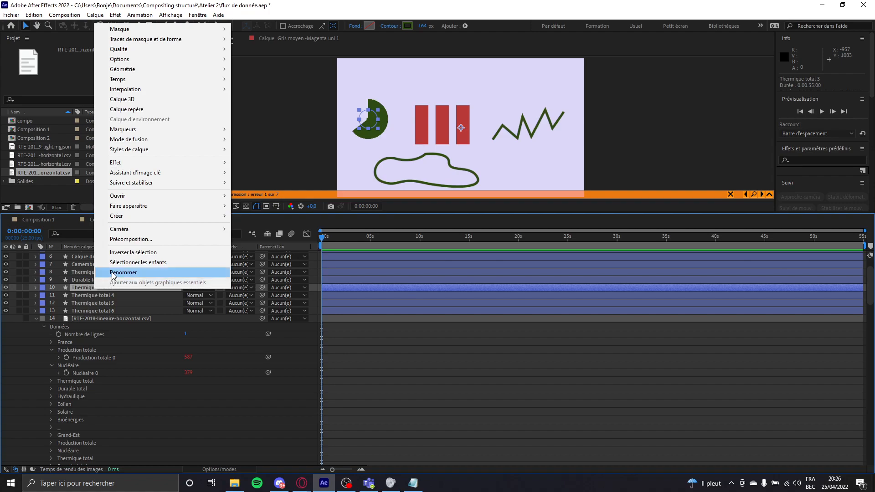
pyautogui.click(123, 273)
pyautogui.write('Hydrauk')
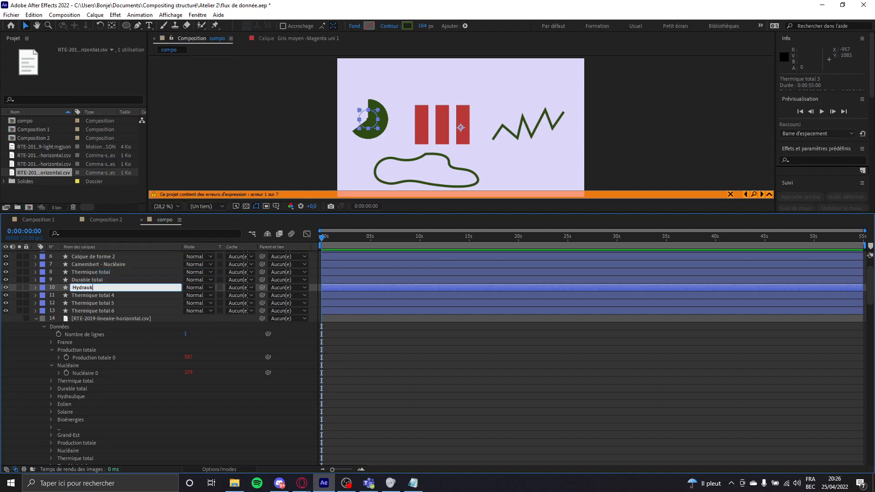
pyautogui.press('BackSpace')
pyautogui.write('lique')
# Rename the Thermique total 4 layer as Eolien.
pyautogui.click(96, 297)
pyautogui.rightClick(95, 294)
pyautogui.click(131, 280)
pyautogui.write('Eolien')
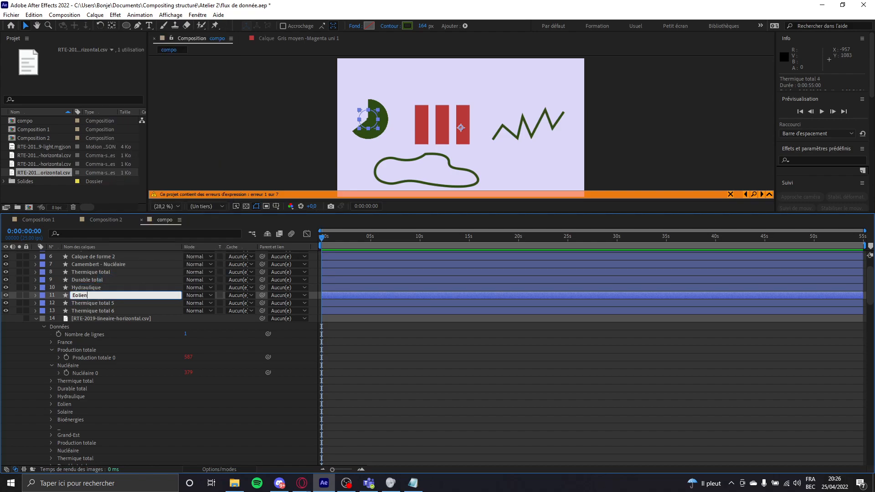
# Rename the Thermique total 5 layer as Solaire.
pyautogui.click(86, 303)
pyautogui.rightClick(86, 305)
pyautogui.click(116, 286)
pyautogui.write('Spl')
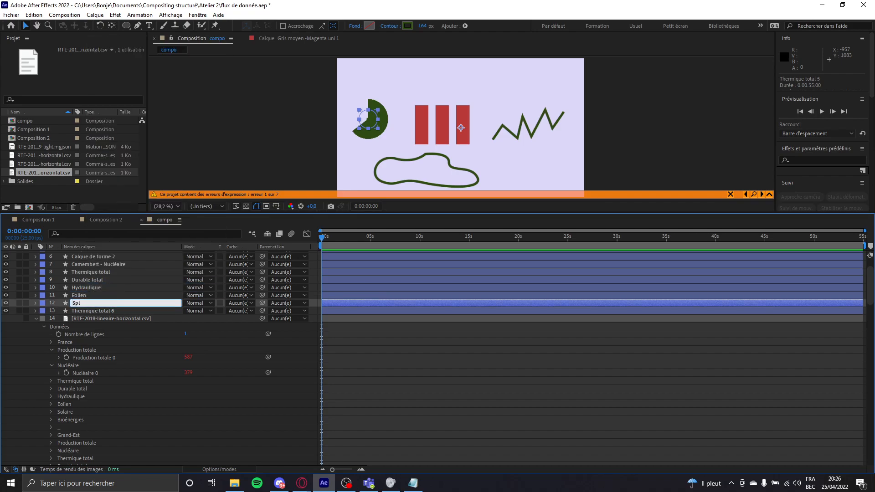
pyautogui.press('BackSpace')
pyautogui.press('BackSpace')
pyautogui.write('olaire')
# Rename the Thermique total 6 layer as Bioénergie.
pyautogui.click(94, 310)
pyautogui.rightClick(94, 309)
pyautogui.click(116, 289)
pyautogui.write('Bioé')
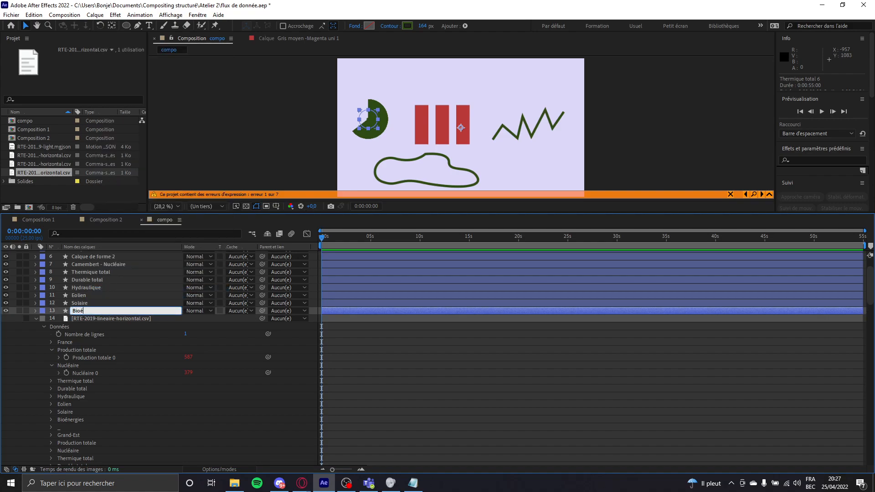
pyautogui.write('nergie')
pyautogui.click(88, 303)
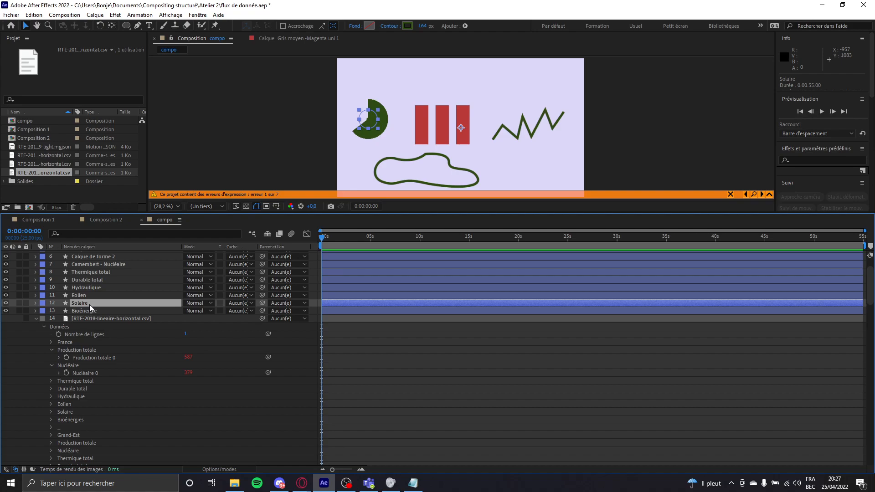
# Remove the Nucléaire 0 reference from the Fin expression in Thermique total's Réduire les tracés 1, keeping the division by Production totale 0.
pyautogui.click(78, 272)
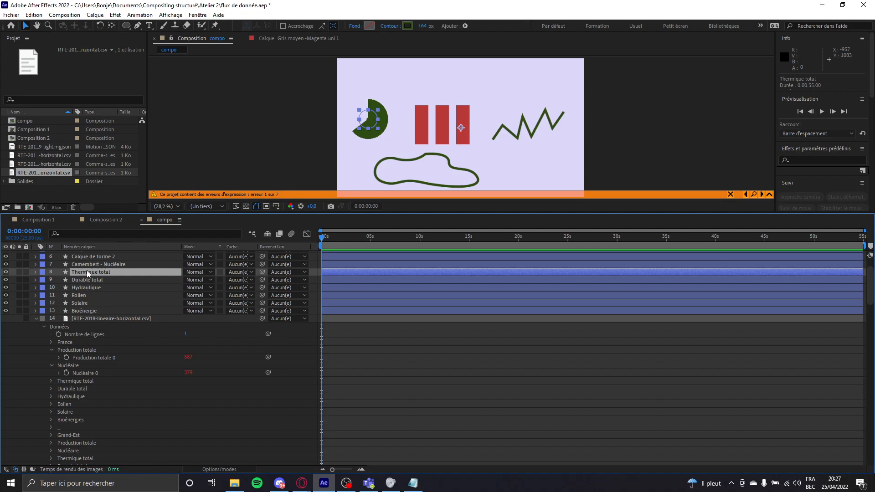
pyautogui.click(35, 272)
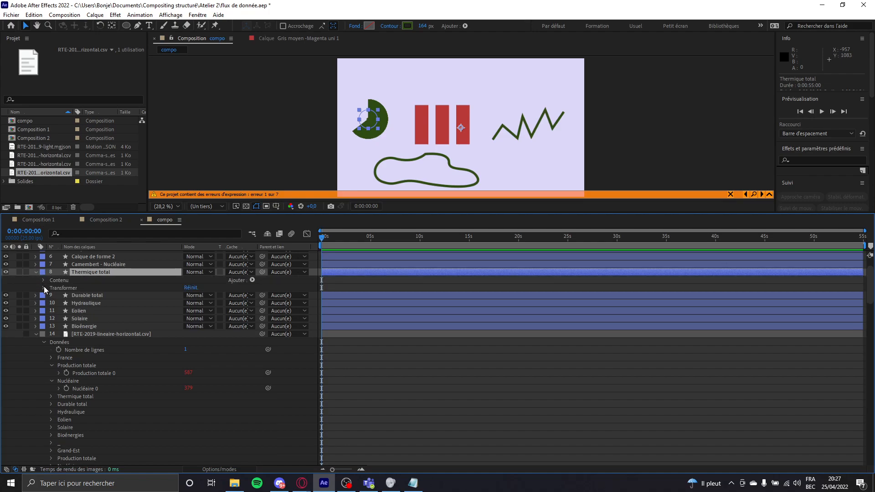
pyautogui.click(43, 280)
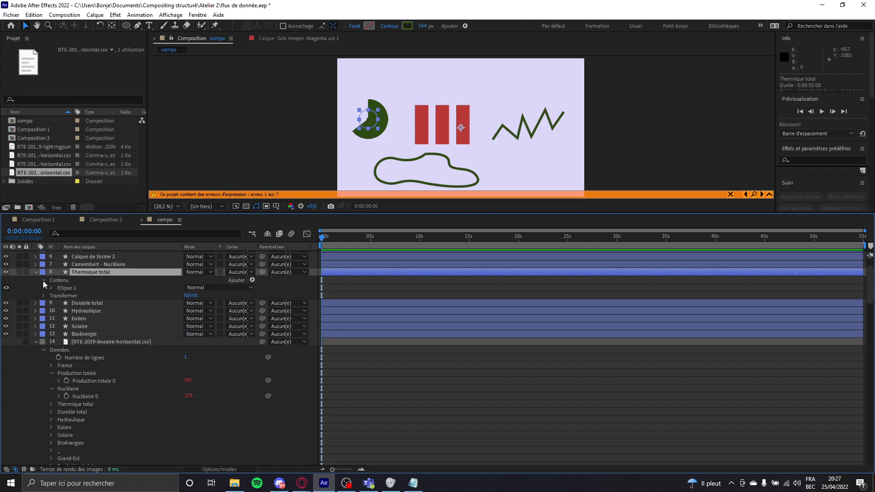
pyautogui.click(50, 288)
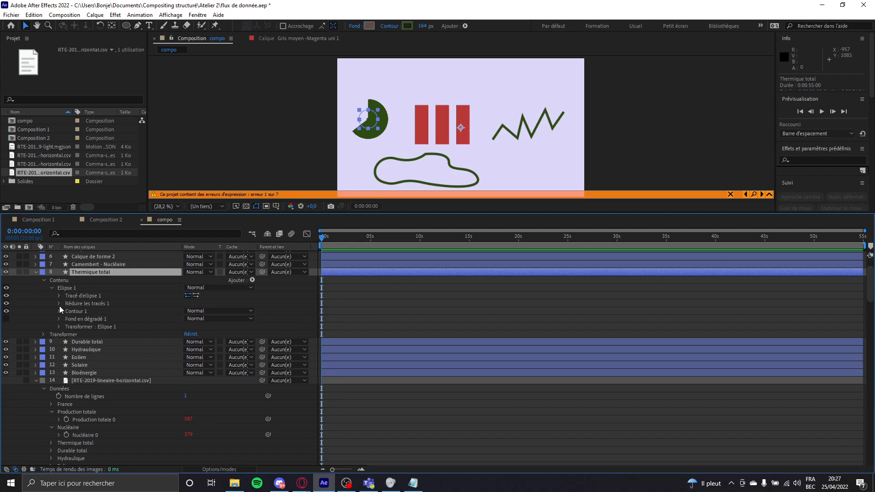
pyautogui.click(58, 303)
pyautogui.click(66, 318)
pyautogui.scroll(-2, 65, 318)
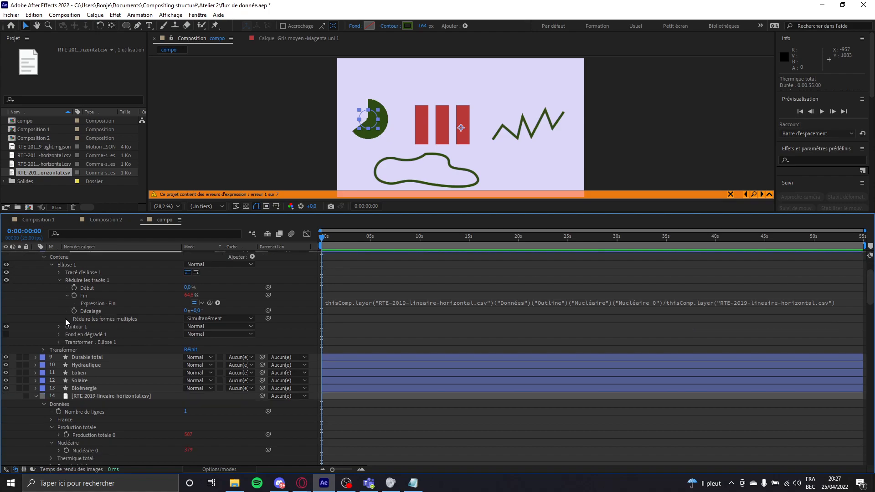
pyautogui.click(585, 302)
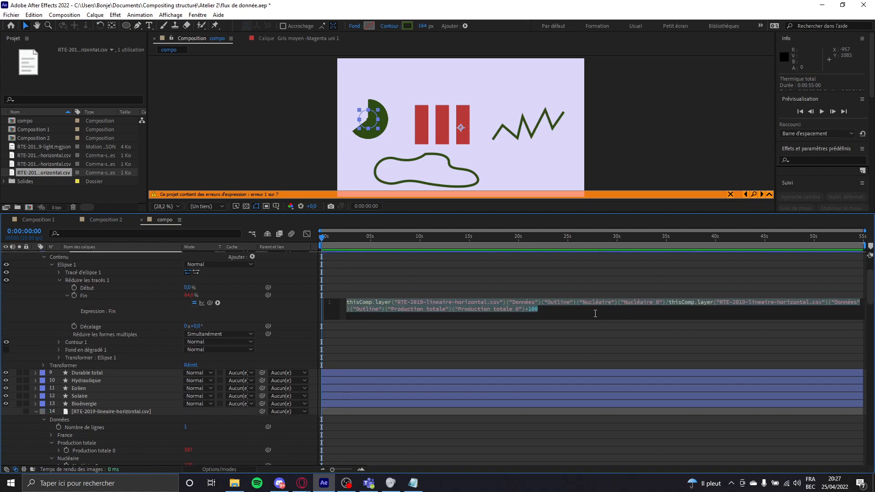
pyautogui.click(595, 314)
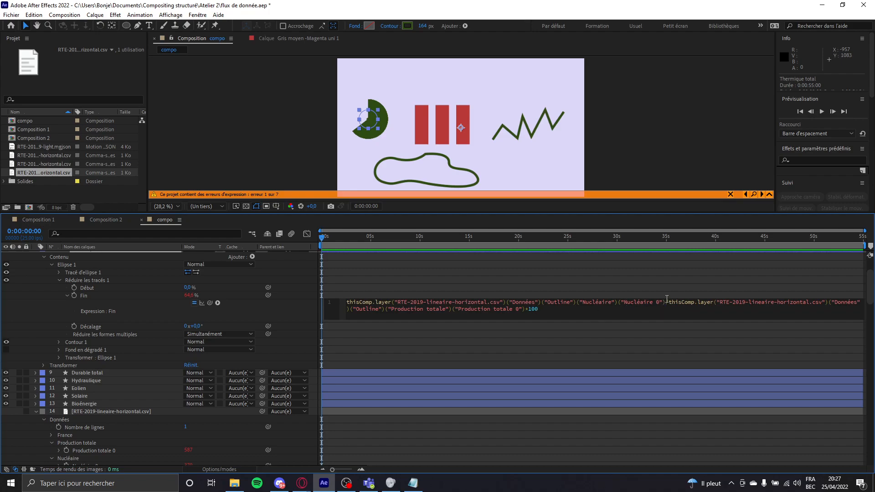
pyautogui.moveTo(667, 301); pyautogui.dragTo(334, 303)
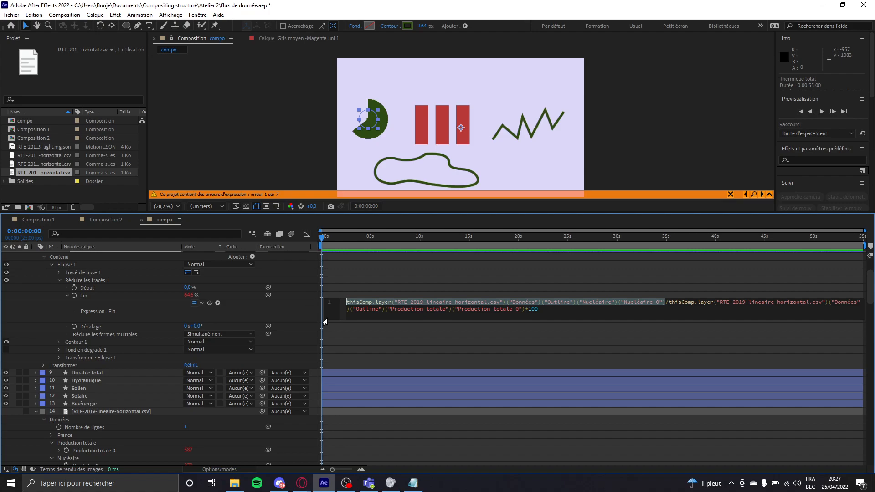
pyautogui.scroll(-2, 196, 365)
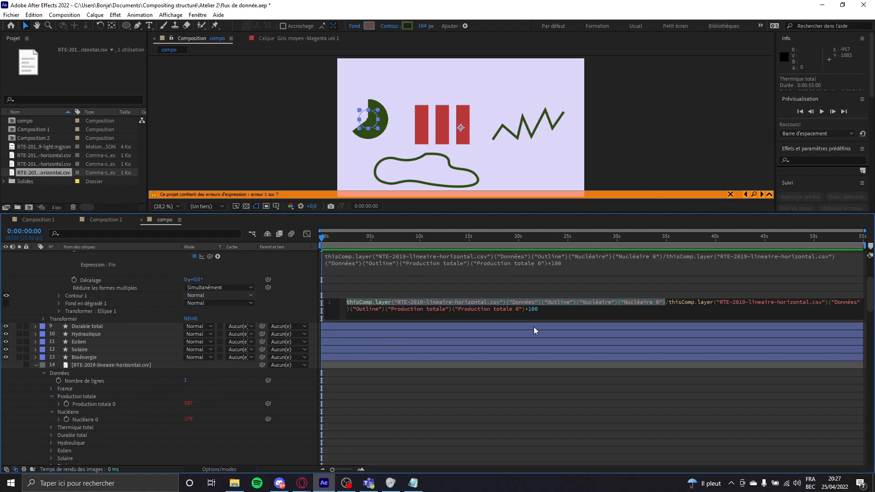
pyautogui.press('BackSpace')
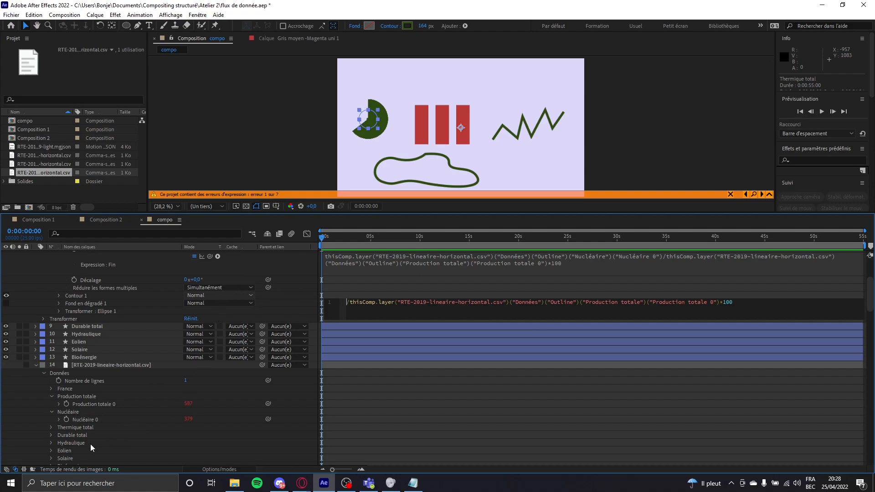
# Link the start of Thermique total's Fin expression to the CSV value Thermique total 0, ahead of the division by Production totale 0.
pyautogui.click(50, 428)
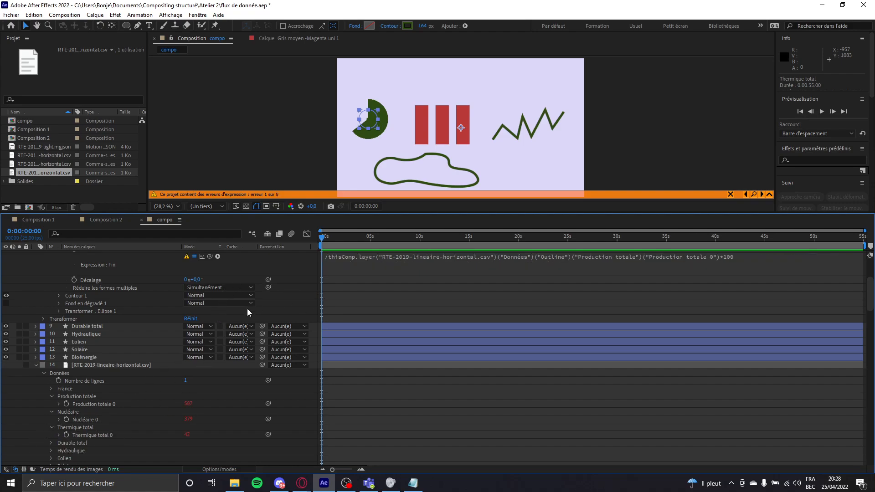
pyautogui.scroll(1, 173, 441)
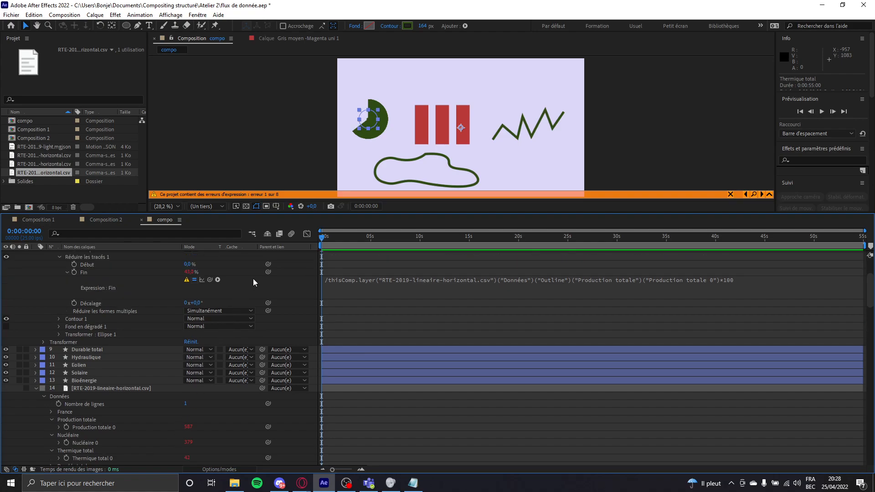
pyautogui.click(336, 285)
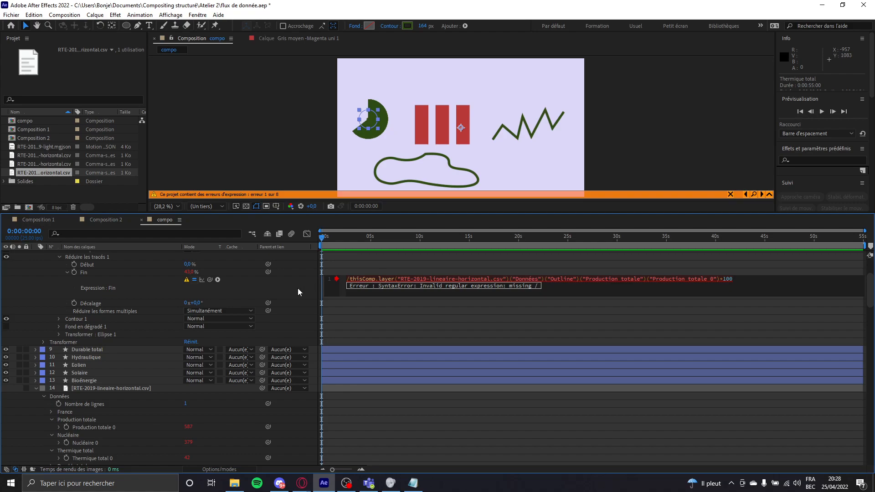
pyautogui.moveTo(268, 272); pyautogui.dragTo(186, 458)
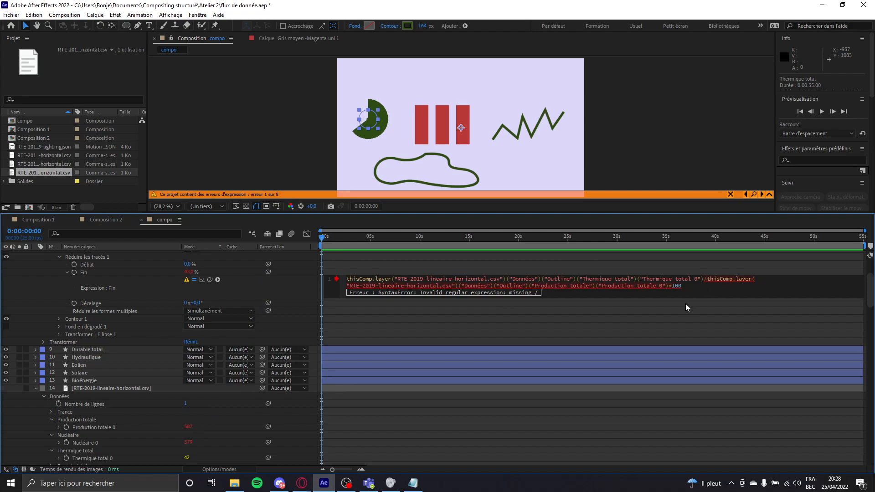
pyautogui.click(254, 147)
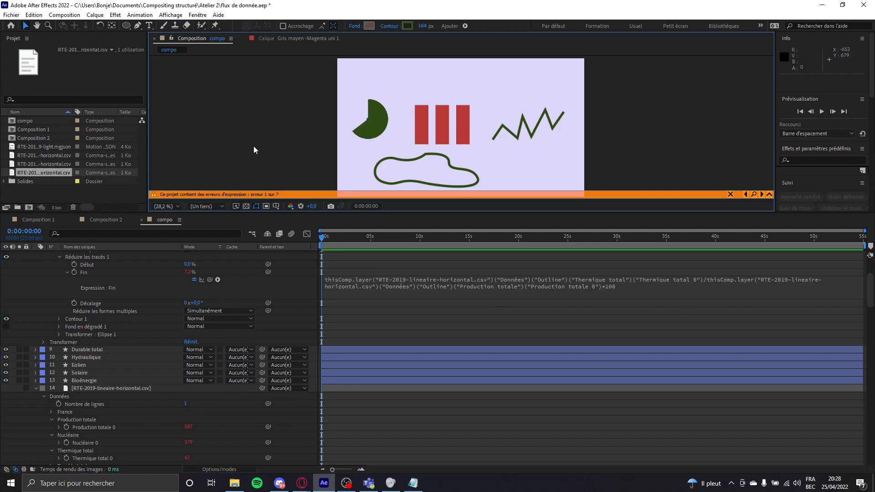
pyautogui.click(422, 283)
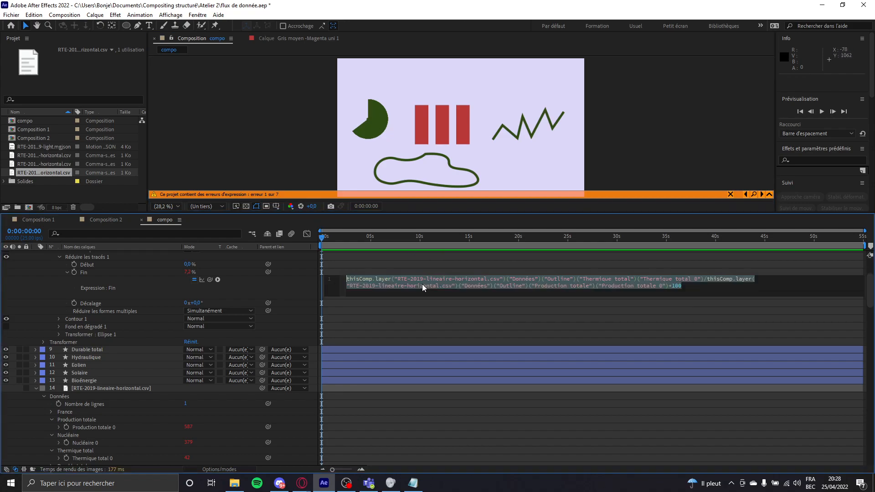
pyautogui.click(261, 127)
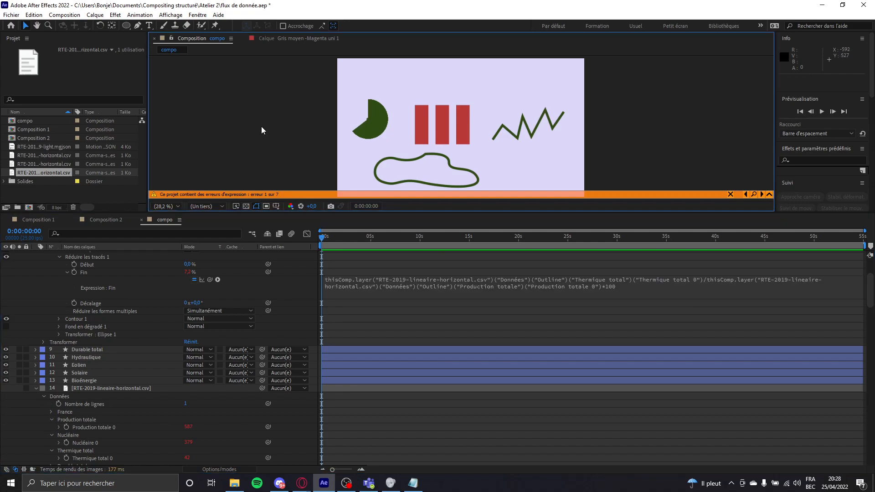
# Change the stroke color of the Camembert - Nucléaire layer to bright green.
pyautogui.scroll(2, 256, 351)
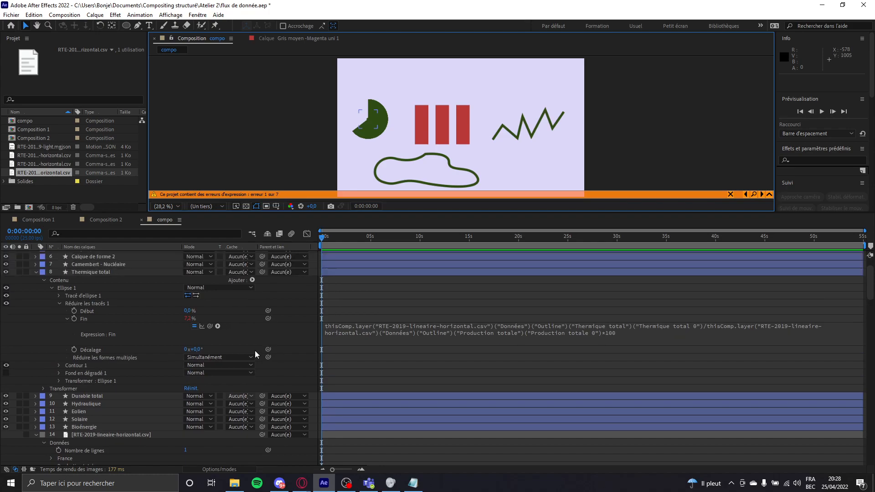
pyautogui.click(376, 69)
pyautogui.click(127, 266)
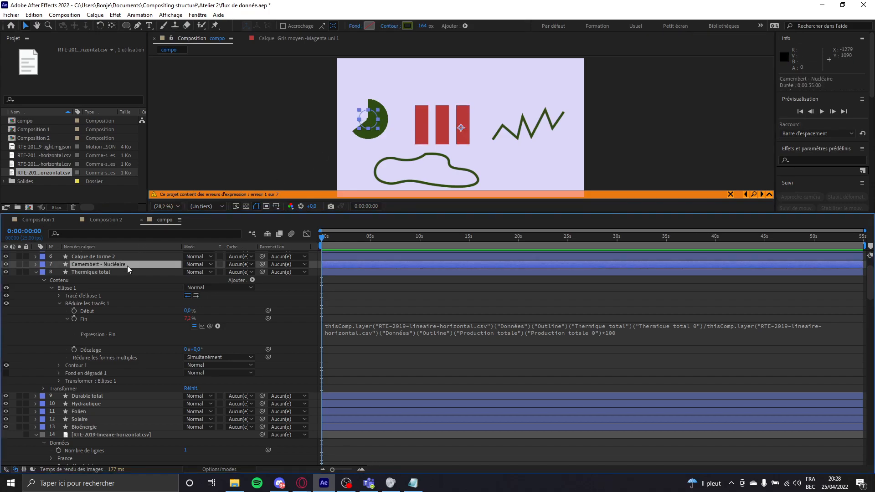
pyautogui.click(409, 26)
pyautogui.moveTo(439, 189); pyautogui.dragTo(450, 171)
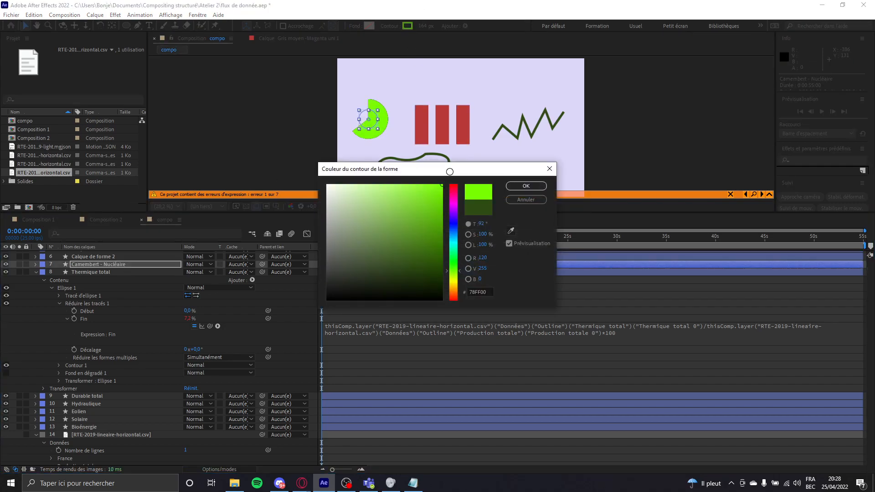
pyautogui.click(428, 204)
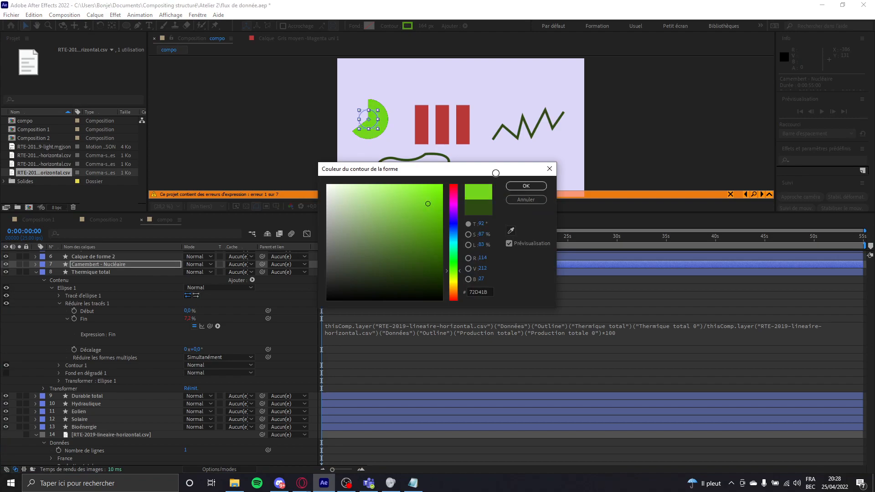
pyautogui.click(518, 185)
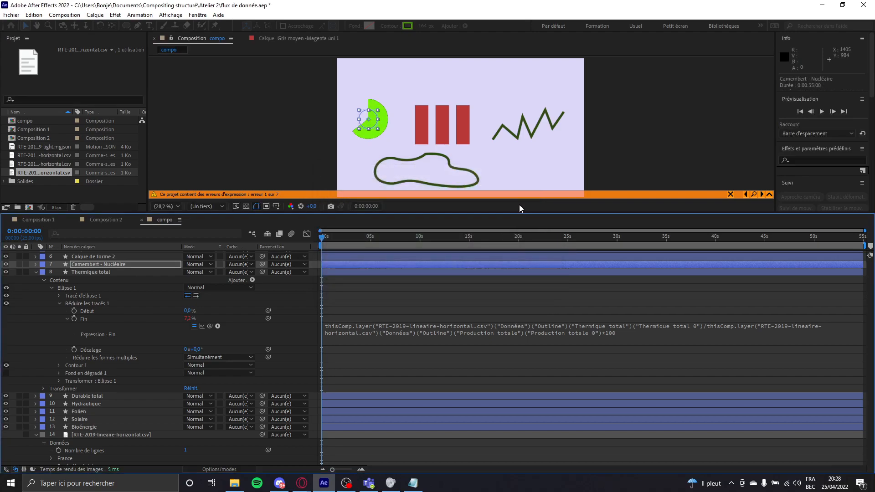
pyautogui.click(248, 149)
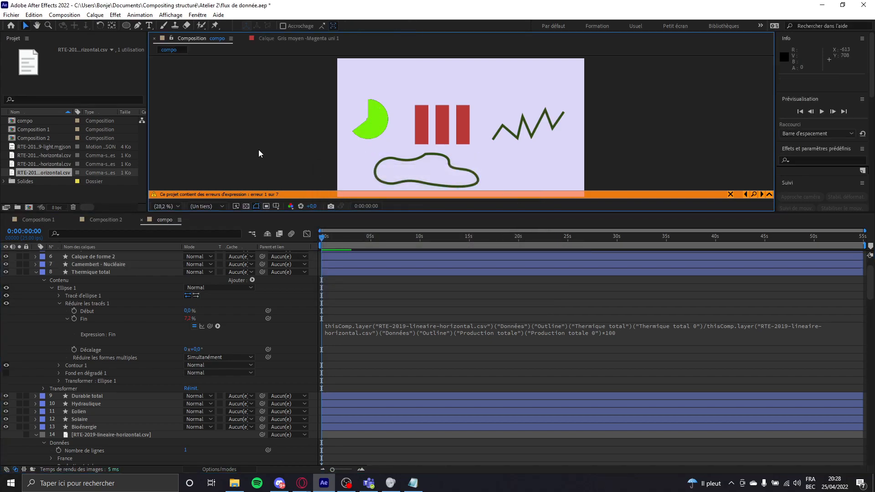
# Change the stroke color of the Thermique total layer to orange FF8400.
pyautogui.click(93, 272)
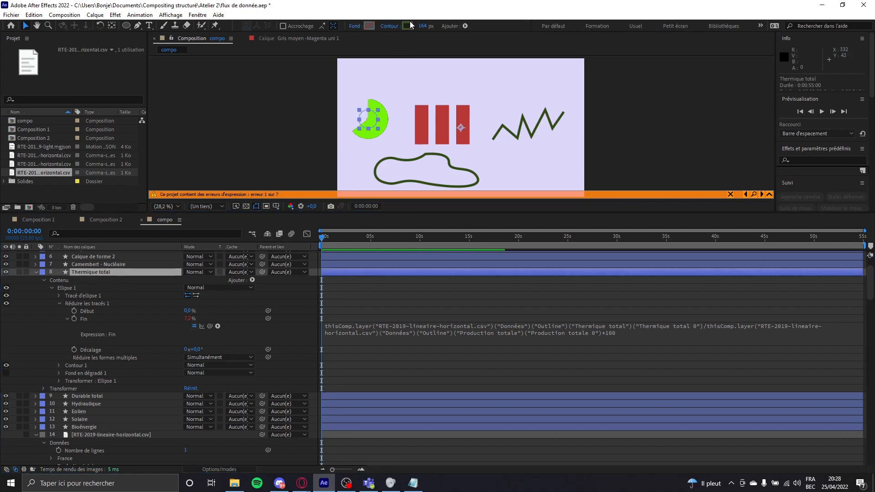
pyautogui.click(407, 25)
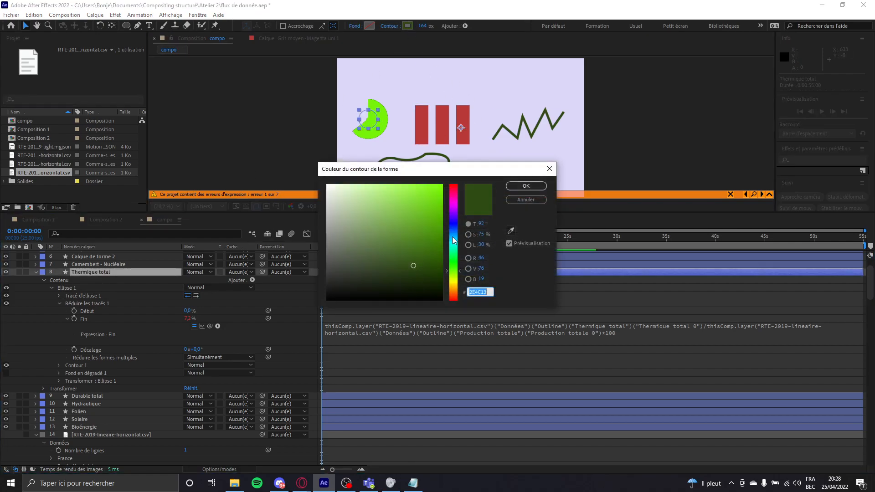
pyautogui.click(454, 291)
pyautogui.click(422, 198)
pyautogui.moveTo(422, 198)
pyautogui.mouseDown()
pyautogui.moveTo(439, 199)
pyautogui.moveTo(448, 180)
pyautogui.mouseUp()
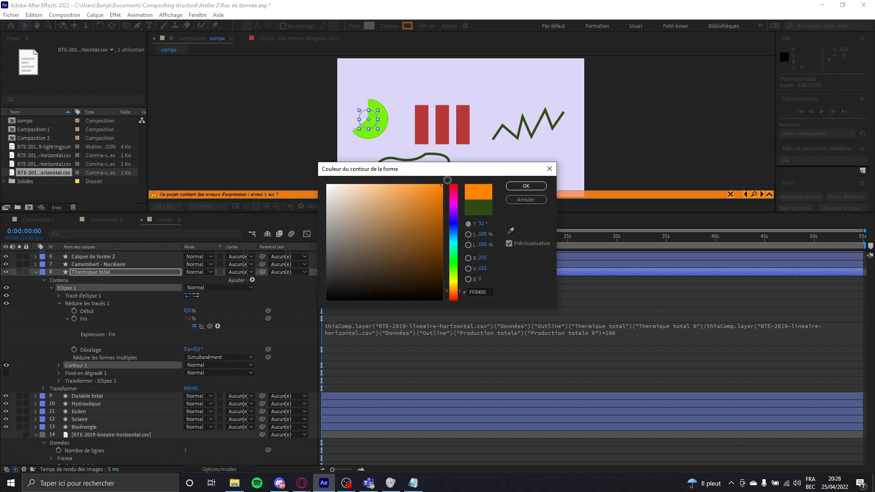
pyautogui.click(520, 188)
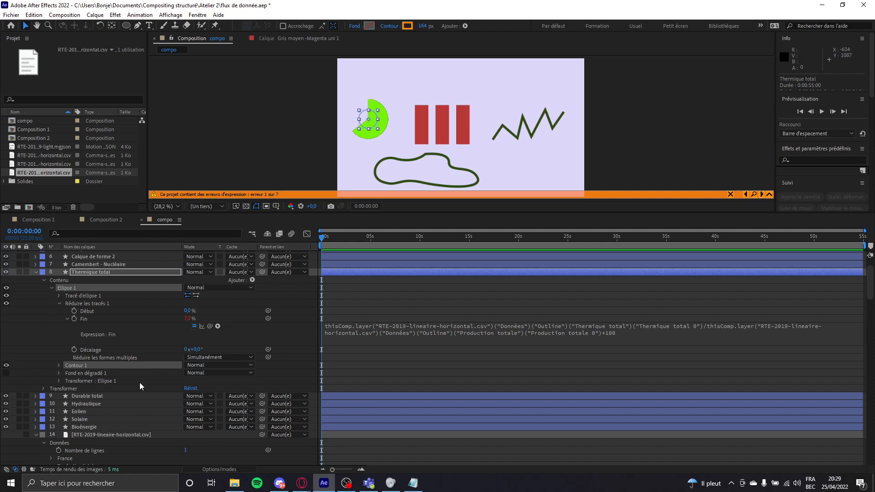
# Link Thermique total's Décalage in Réduire les tracés 1 to the Fin value of the Camembert - Nucléaire layer.
pyautogui.scroll(1, 100, 320)
pyautogui.click(36, 288)
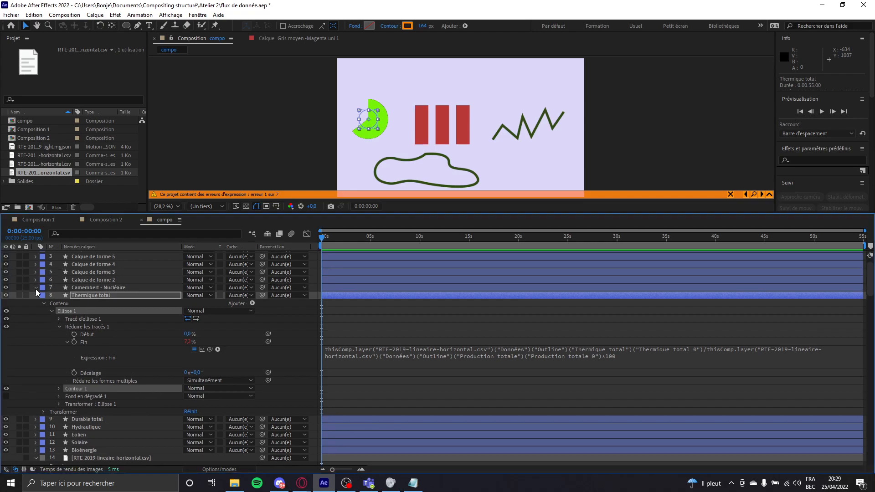
pyautogui.scroll(-1, 162, 340)
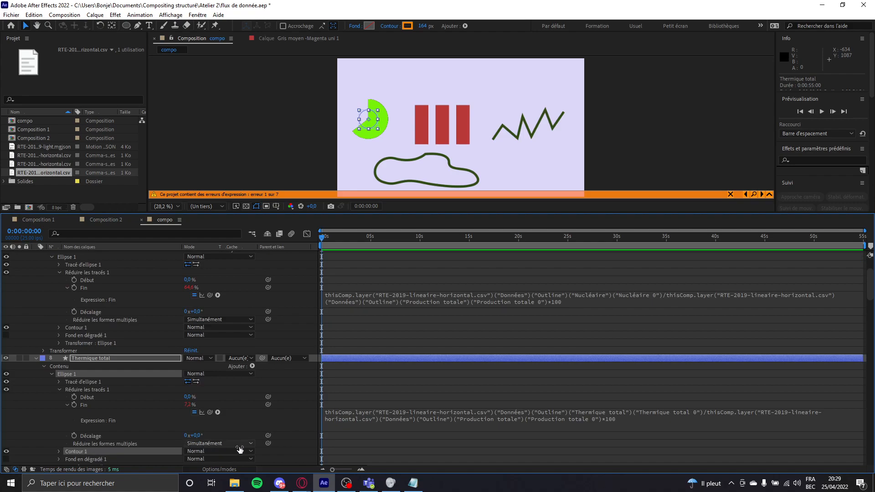
pyautogui.click(274, 438)
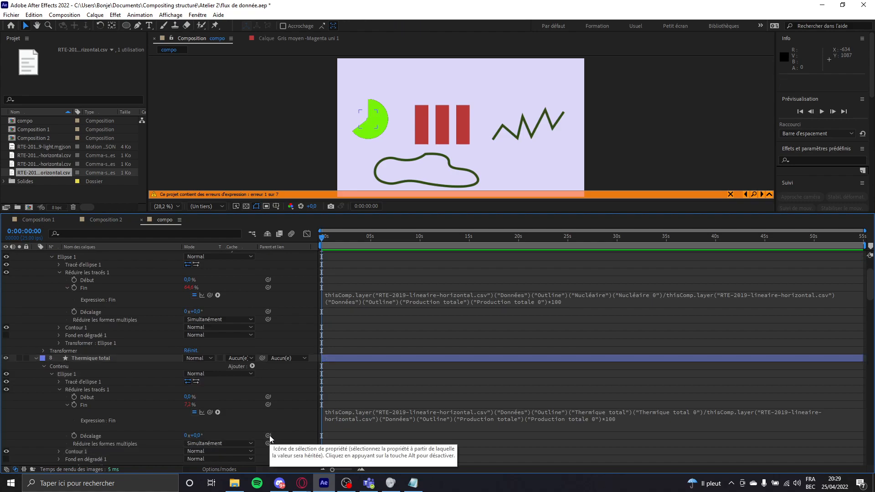
pyautogui.moveTo(269, 436); pyautogui.dragTo(189, 289)
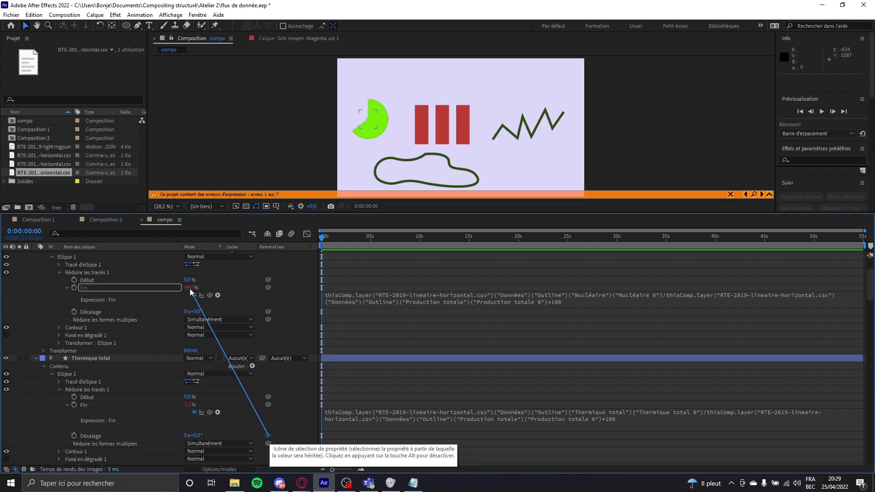
pyautogui.moveTo(190, 289); pyautogui.dragTo(189, 288)
pyautogui.scroll(1, 179, 337)
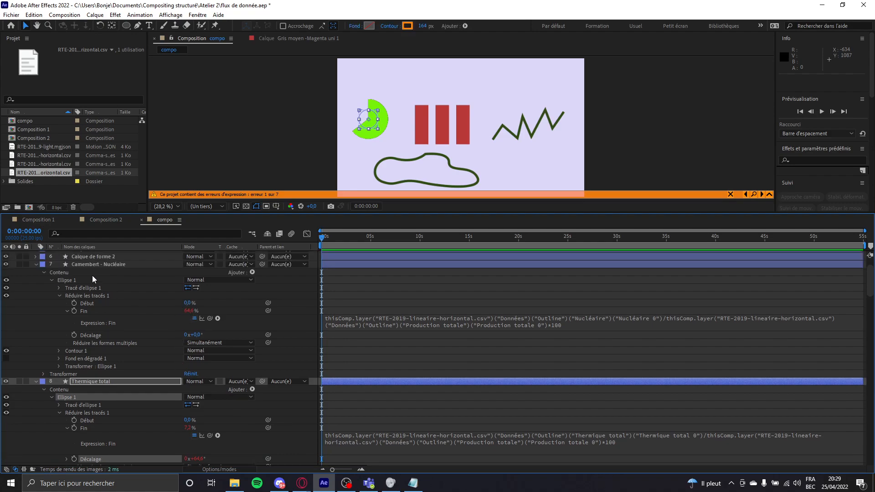
pyautogui.scroll(-1, 198, 317)
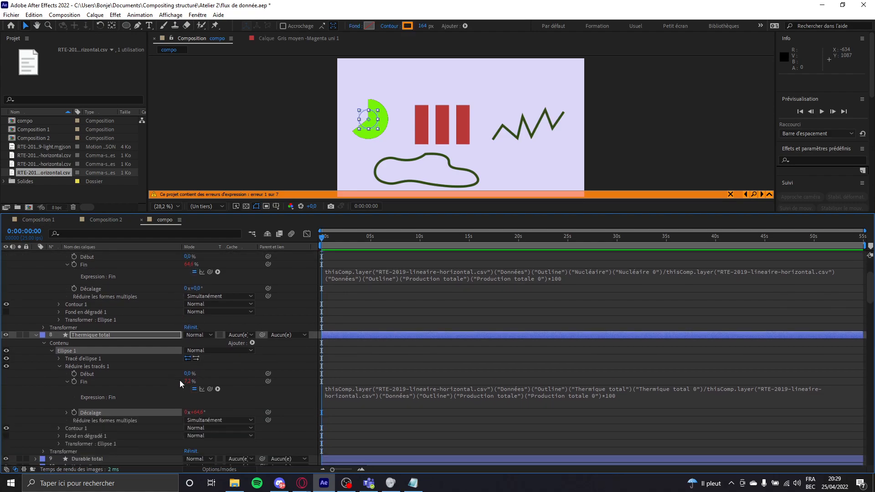
pyautogui.scroll(1, 203, 288)
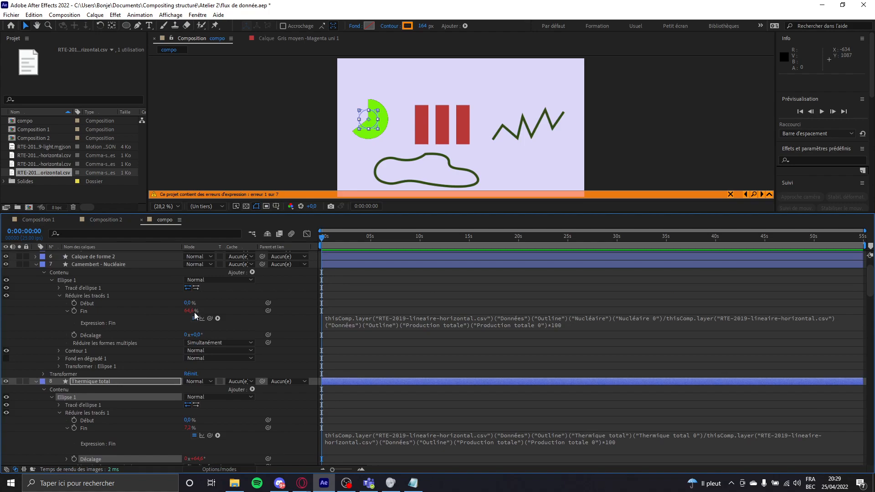
pyautogui.scroll(-1, 194, 313)
pyautogui.scroll(1, 194, 313)
pyautogui.scroll(-1, 272, 423)
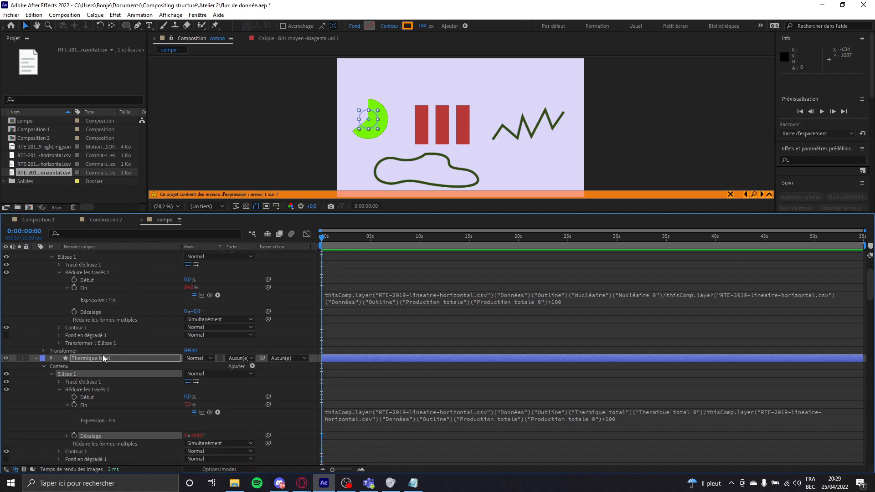
# Compare the Fin and Décalage properties of the Camembert - Nucléaire and Thermique total layers with the CSV data.
pyautogui.scroll(2, 201, 335)
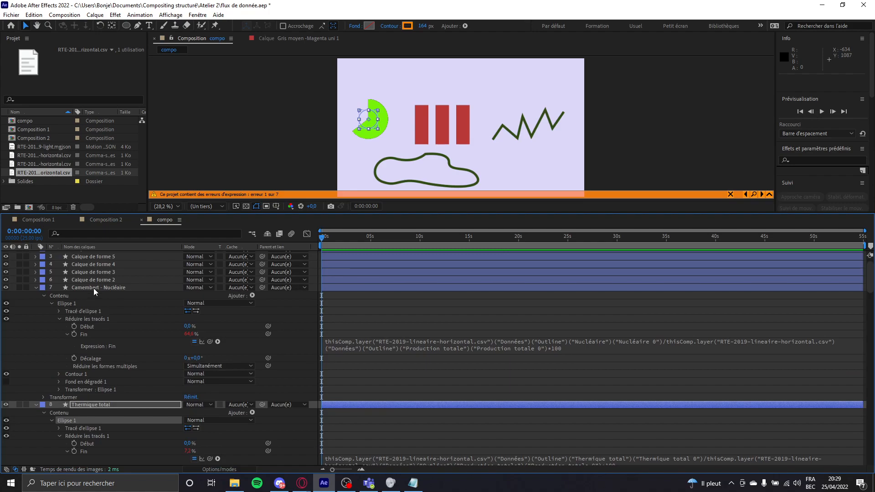
pyautogui.scroll(-2, 94, 288)
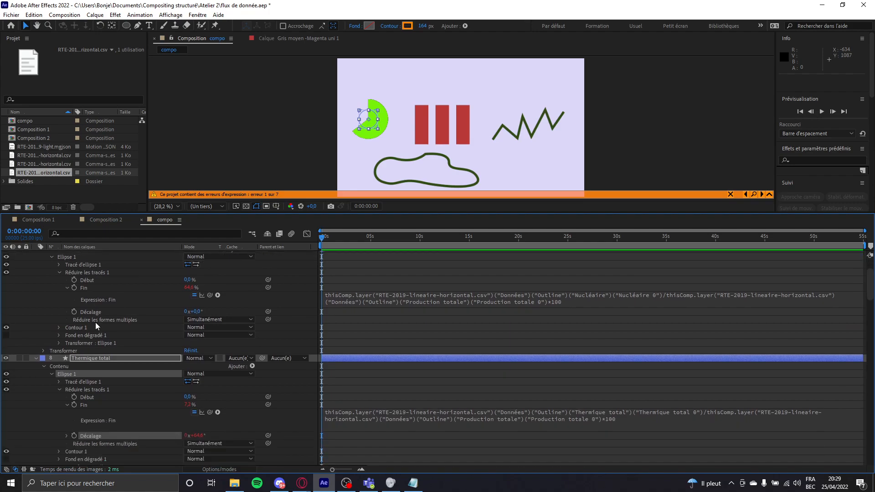
pyautogui.scroll(-6, 95, 322)
pyautogui.scroll(-5, 95, 323)
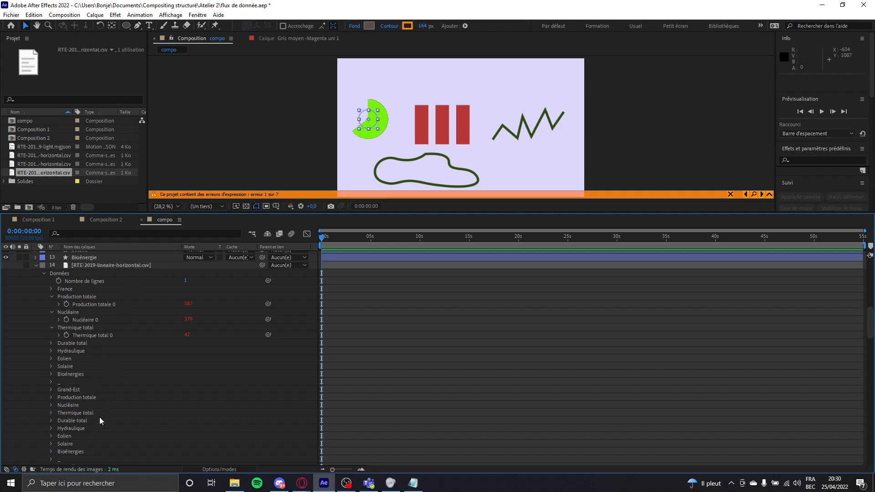
pyautogui.scroll(7, 97, 429)
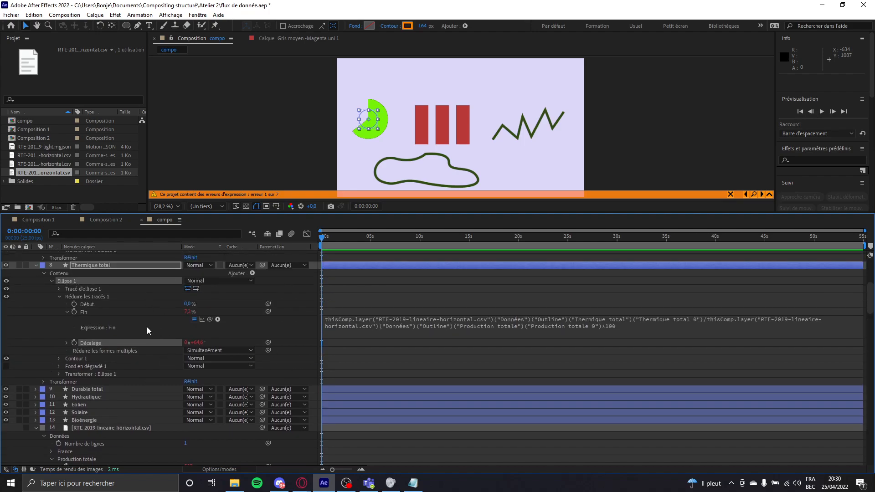
pyautogui.scroll(5, 145, 346)
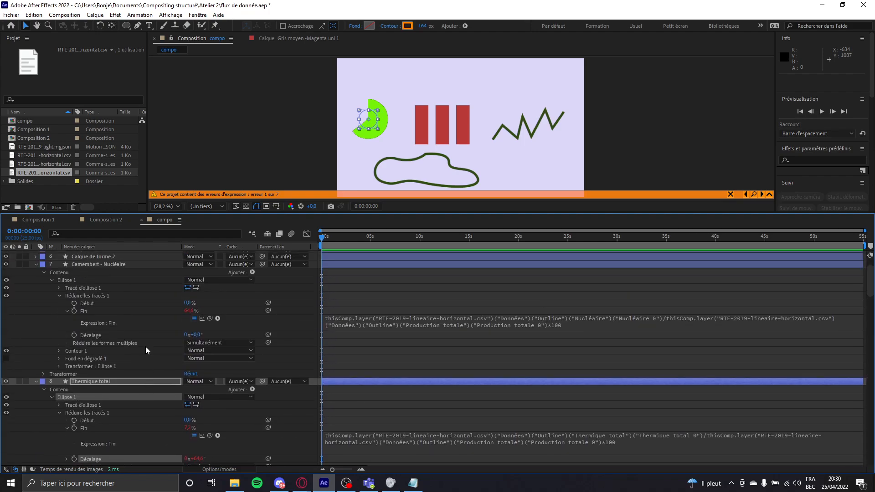
pyautogui.scroll(-1, 127, 315)
pyautogui.scroll(1, 127, 315)
pyautogui.scroll(-1, 199, 330)
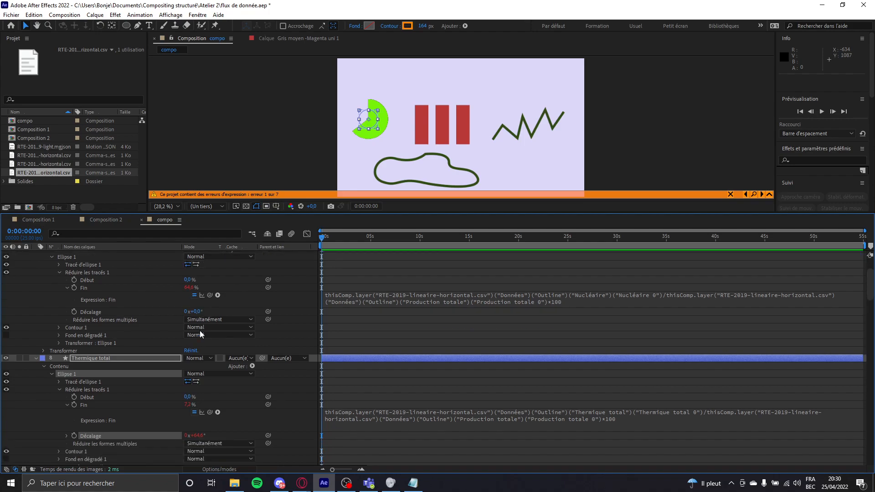
pyautogui.scroll(1, 200, 331)
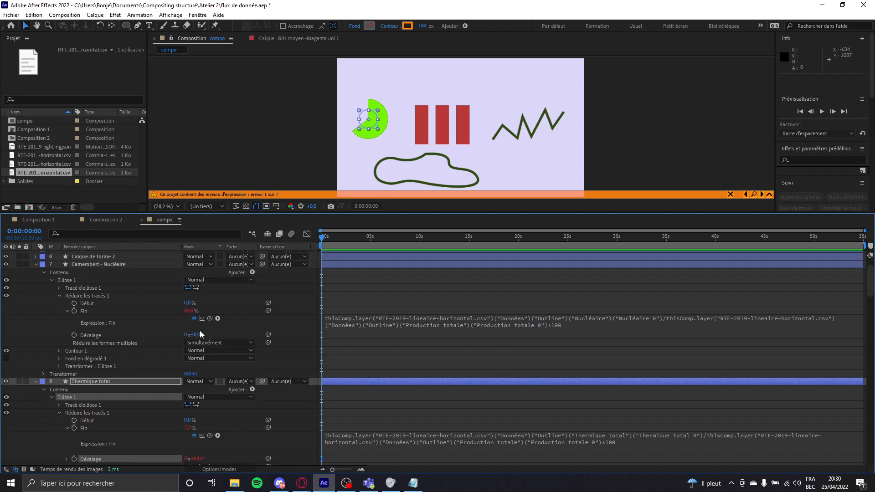
pyautogui.scroll(-1, 225, 421)
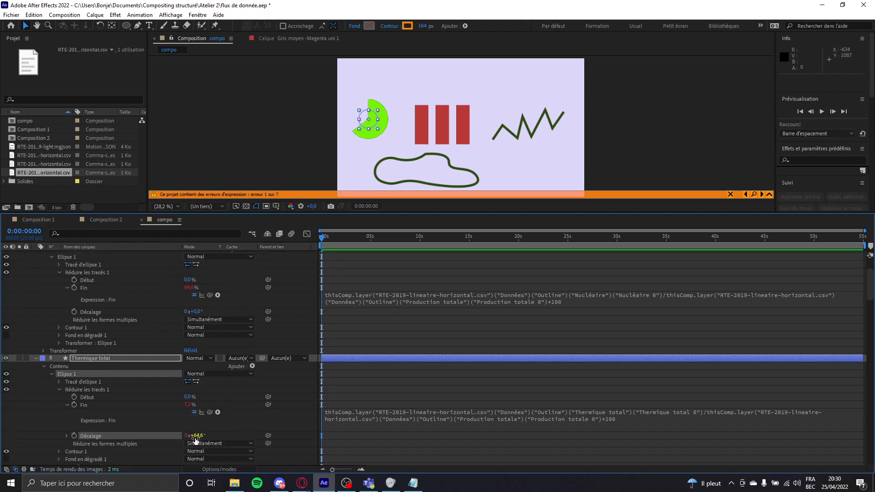
pyautogui.scroll(2, 204, 317)
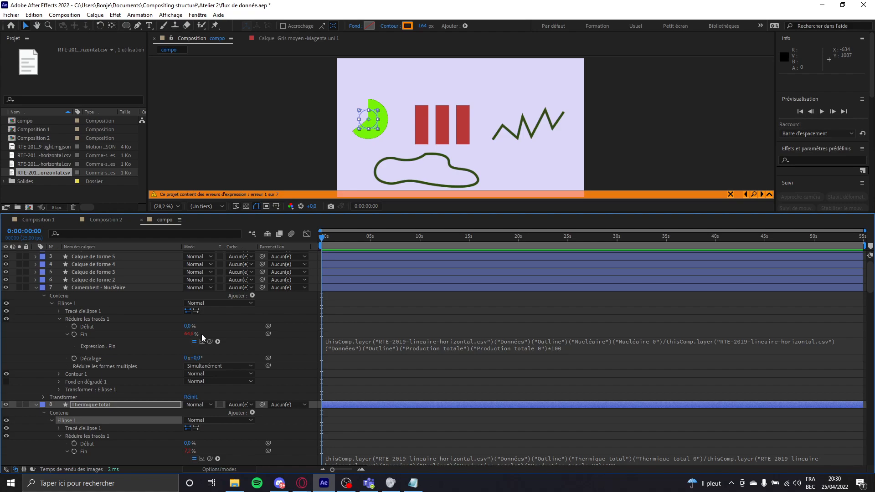
pyautogui.scroll(-1, 201, 335)
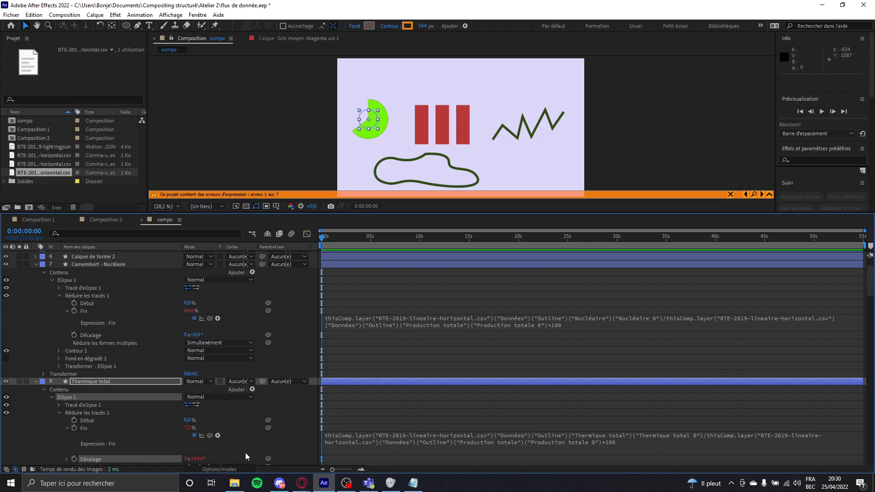
pyautogui.scroll(-1, 244, 453)
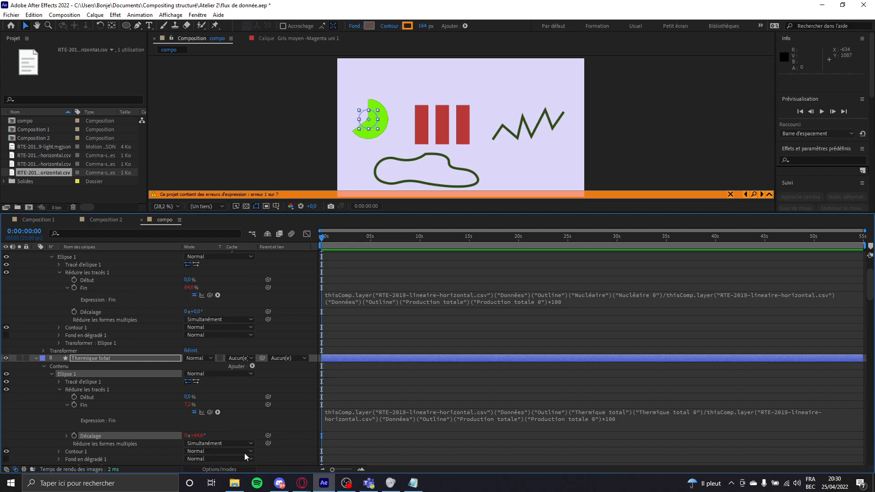
# Multiply the Décalage expression of the Thermique total layer by 3.6.
pyautogui.click(67, 436)
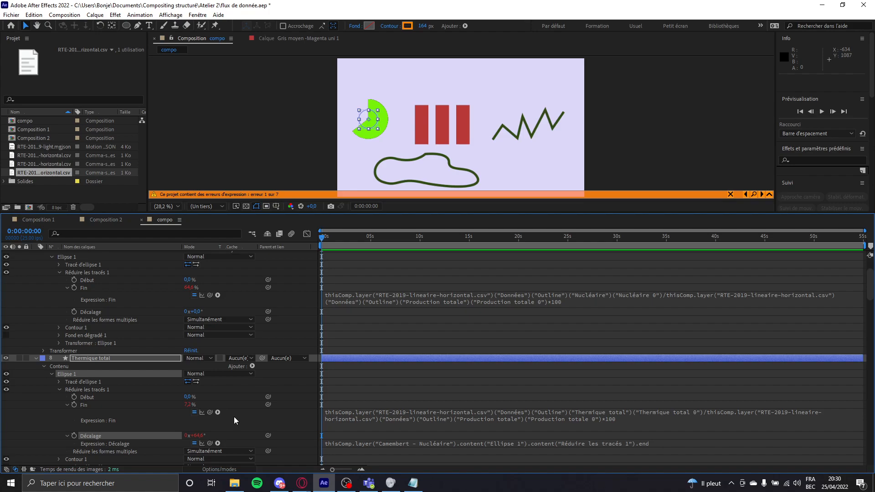
pyautogui.click(661, 444)
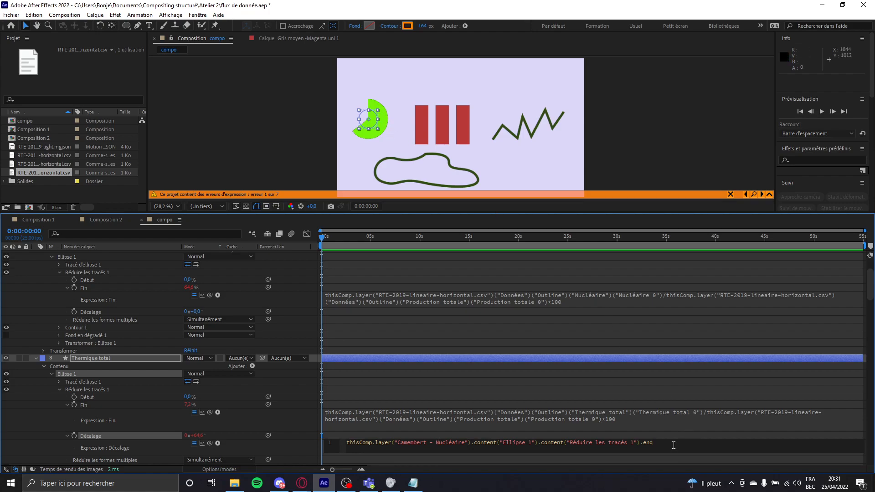
pyautogui.write('*')
pyautogui.write('3.6')
pyautogui.click(261, 149)
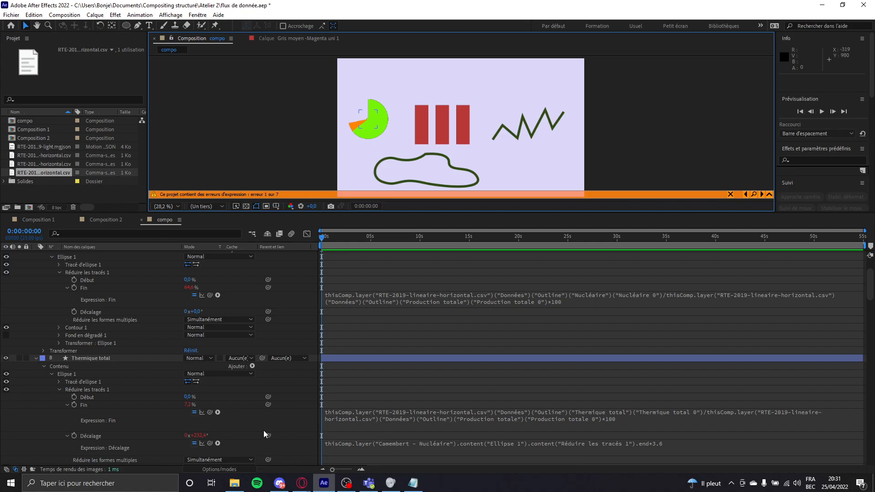
# Review Thermique total's Décalage expression and the Camembert - Nucléaire layer it refers to.
pyautogui.click(389, 445)
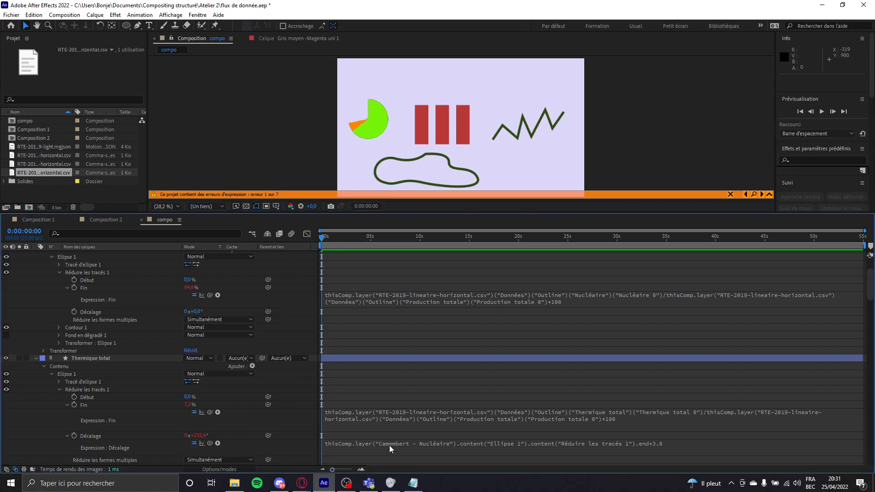
pyautogui.click(66, 435)
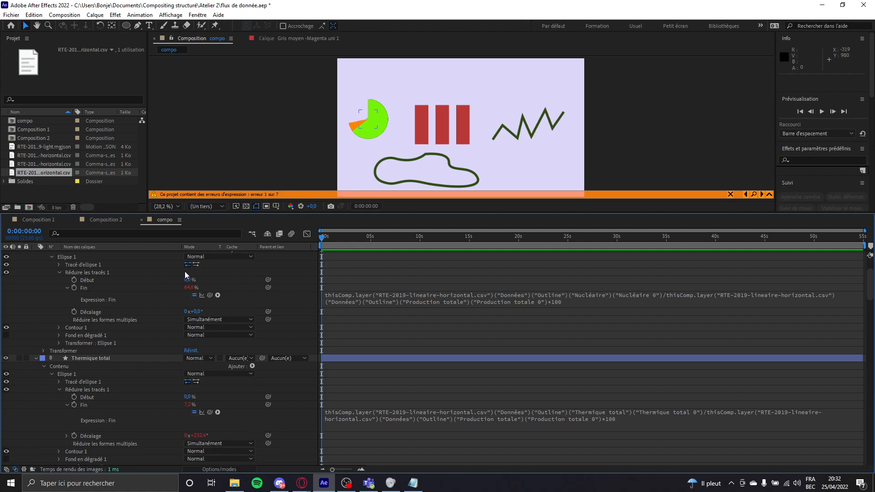
pyautogui.click(66, 436)
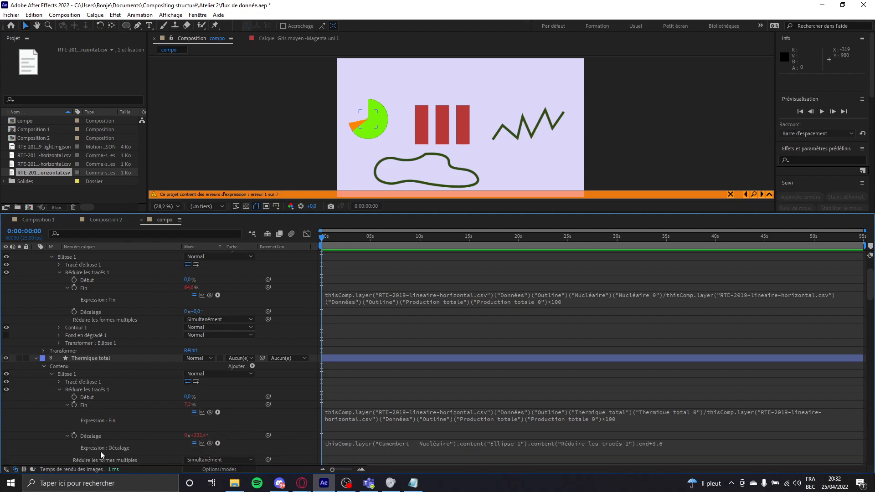
pyautogui.scroll(-3, 104, 437)
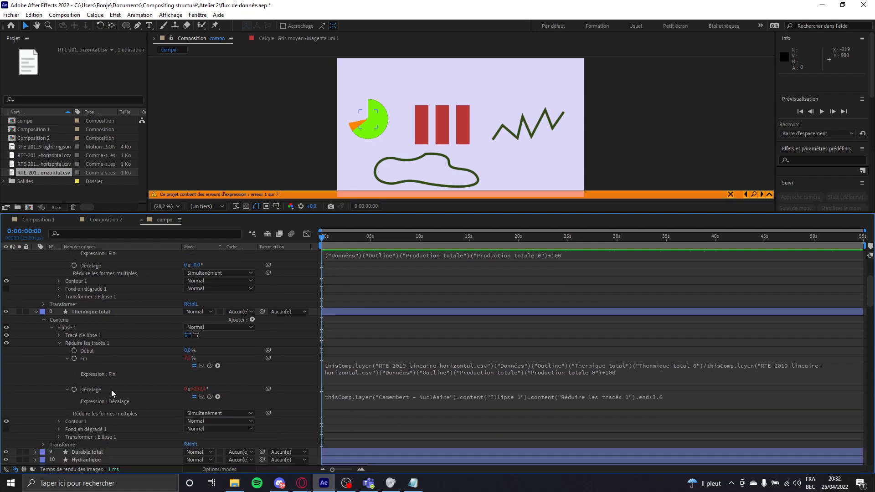
pyautogui.click(355, 398)
pyautogui.click(679, 400)
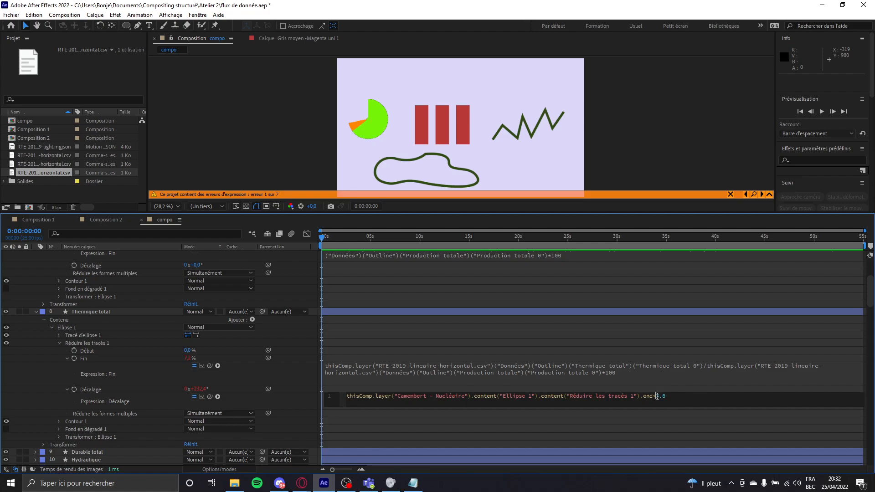
pyautogui.click(657, 396)
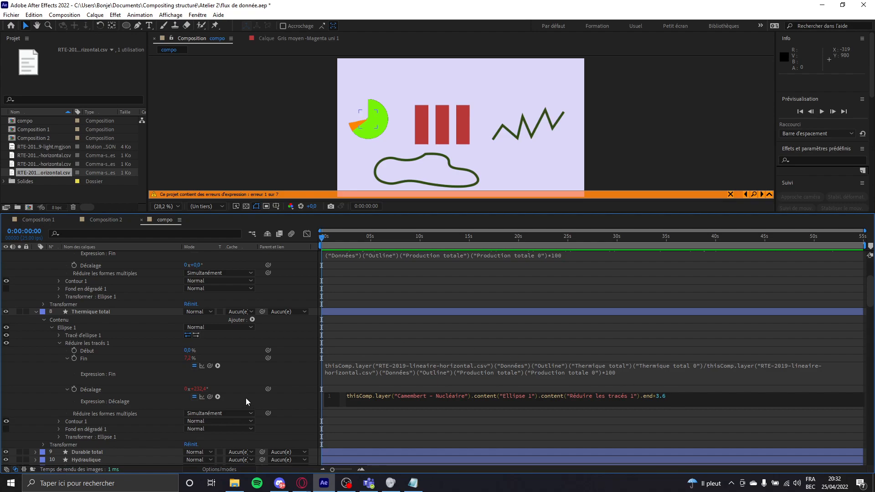
pyautogui.scroll(2, 246, 398)
pyautogui.scroll(5, 112, 292)
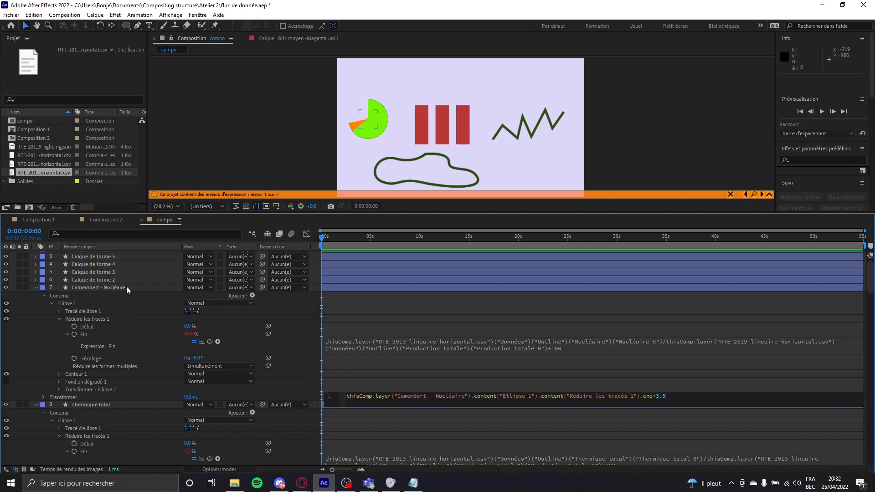
pyautogui.click(128, 285)
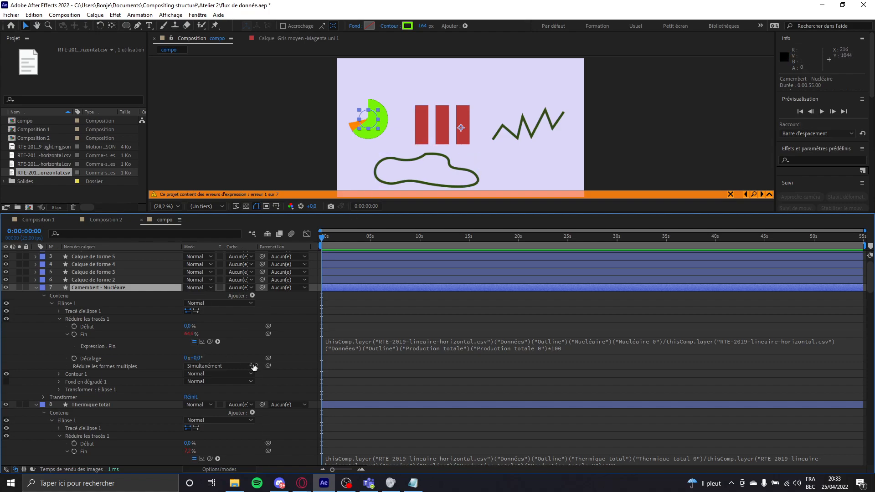
# Clear the Décalage expression of the Thermique total layer.
pyautogui.scroll(-1, 184, 322)
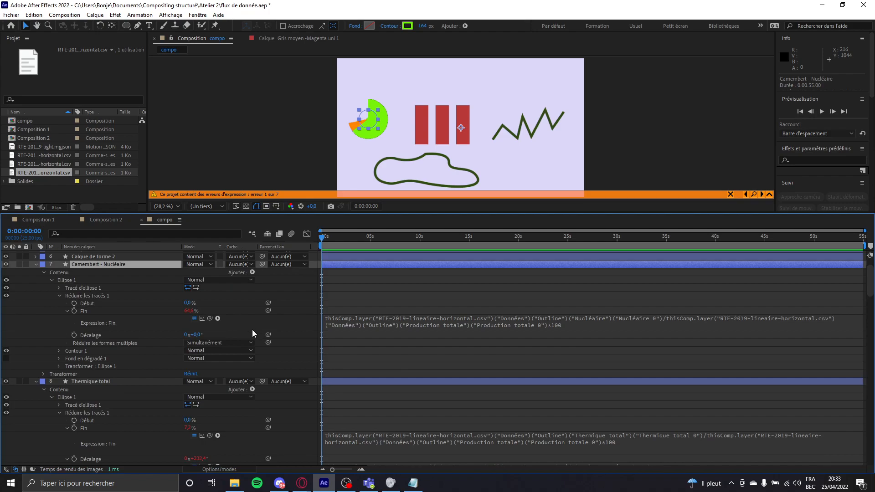
pyautogui.scroll(-1, 252, 330)
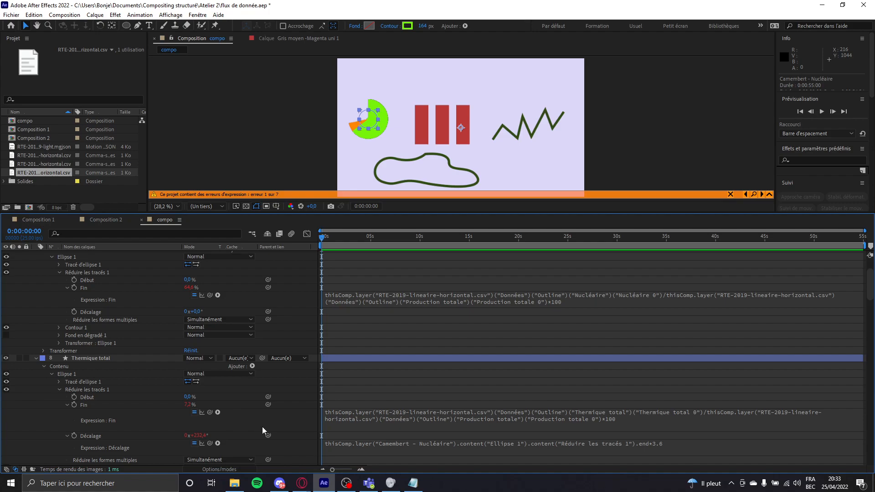
pyautogui.moveTo(267, 435); pyautogui.dragTo(187, 290)
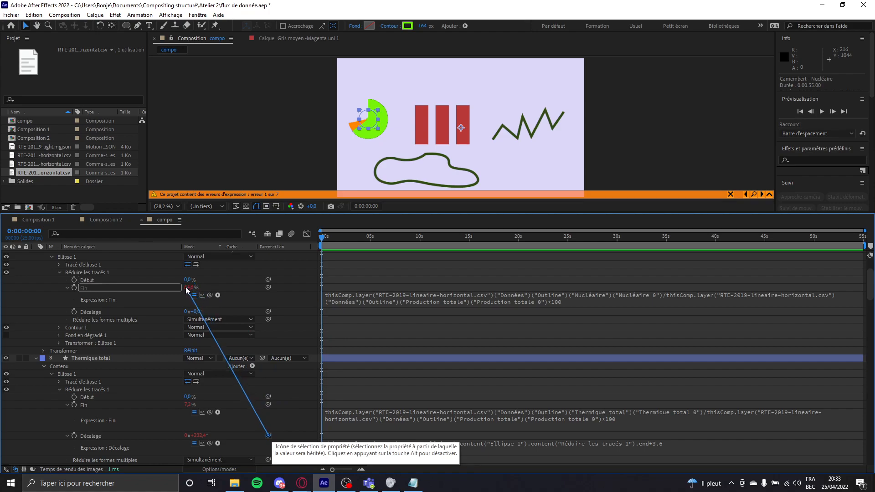
pyautogui.moveTo(186, 288); pyautogui.dragTo(284, 436)
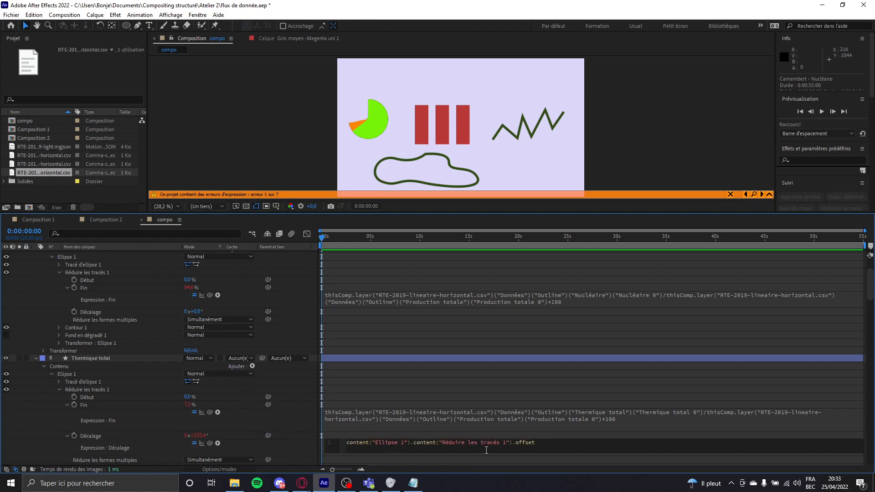
pyautogui.hotkey('ctrl', 'a')
pyautogui.press('BackSpace')
pyautogui.rightClick(494, 427)
pyautogui.click(269, 436)
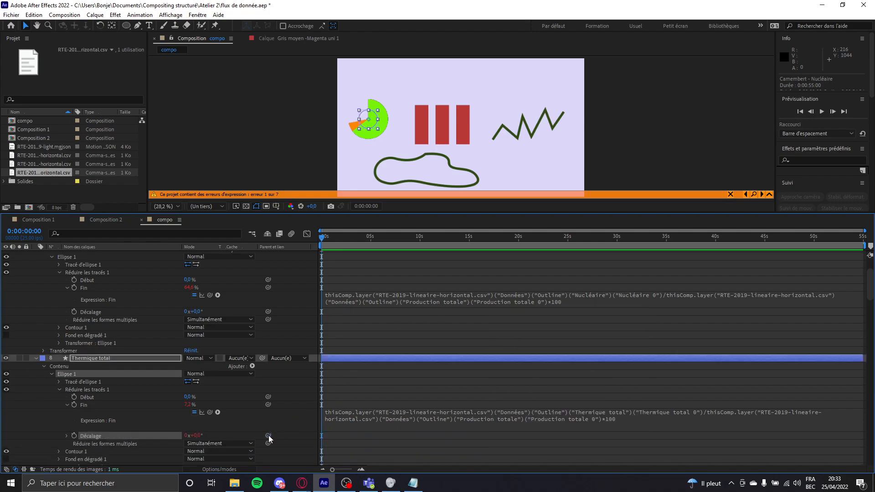
# Relink Thermique total's Décalage to the Fin value of Camembert - Nucléaire and reveal its expression.
pyautogui.moveTo(269, 436); pyautogui.dragTo(192, 283)
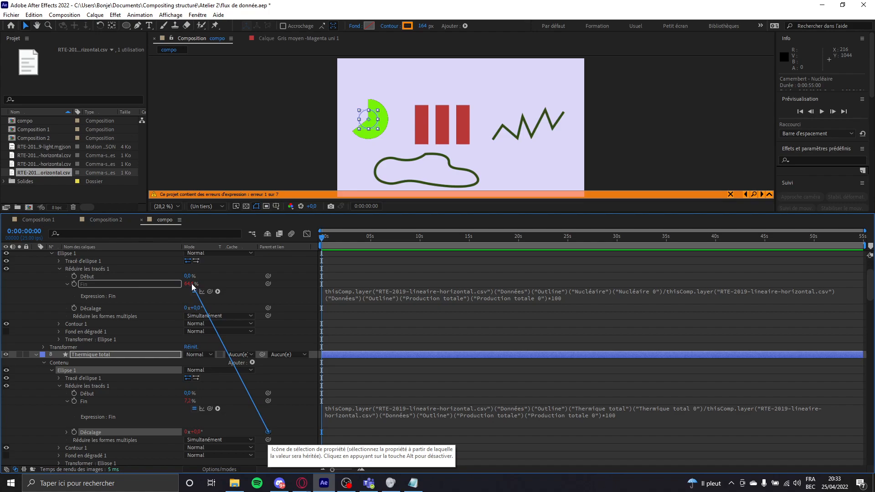
pyautogui.moveTo(191, 283); pyautogui.dragTo(192, 283)
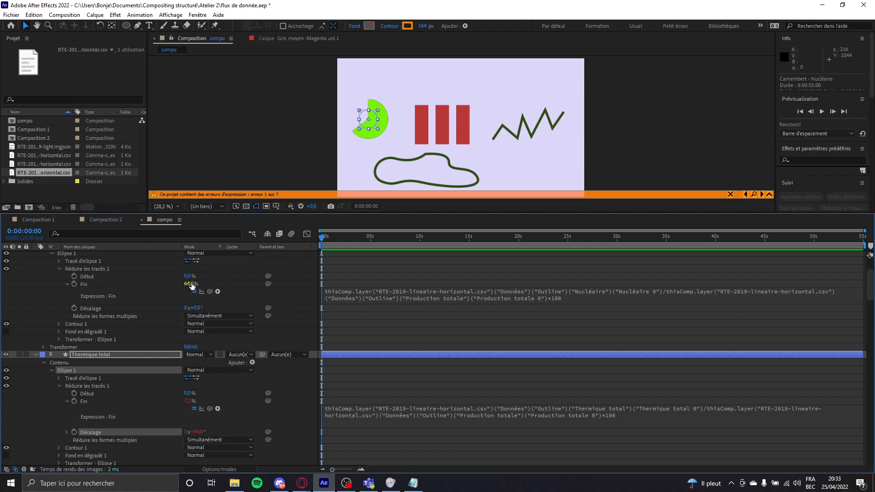
pyautogui.click(67, 432)
pyautogui.scroll(-1, 125, 433)
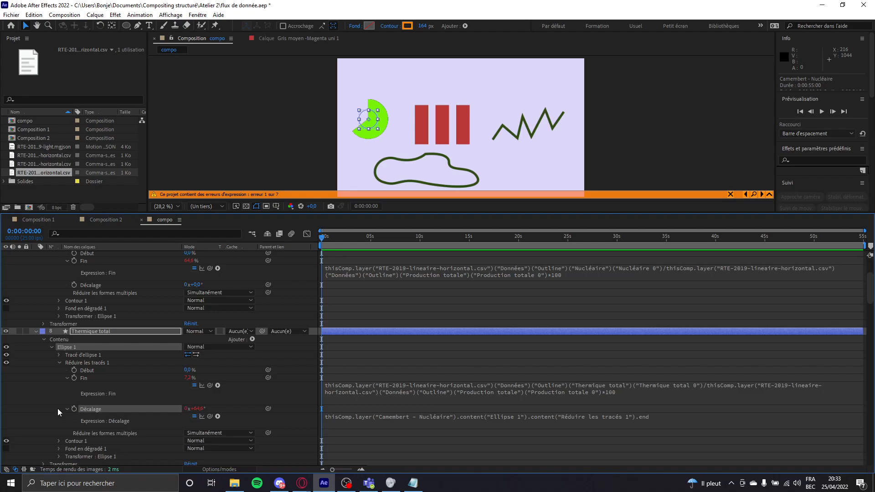
pyautogui.scroll(-1, 73, 410)
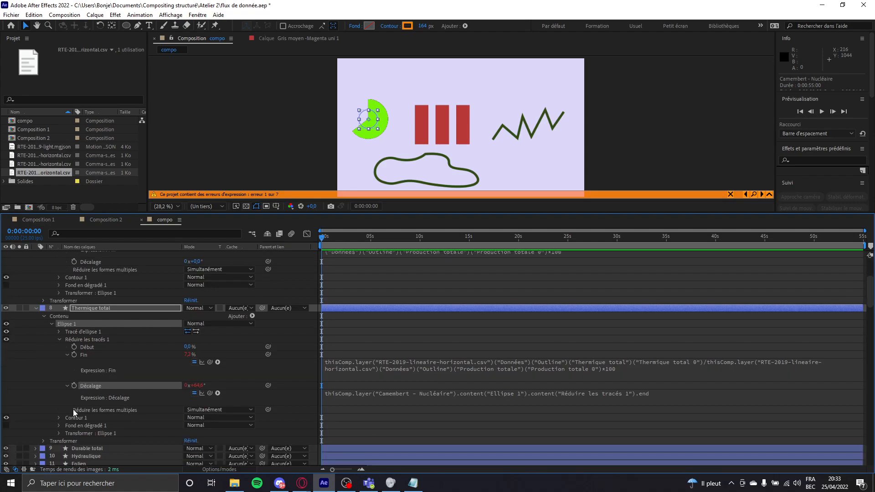
# Multiply the Décalage expression of Thermique total, linked to Camembert - Nucléaire's Fin value, by 3.6.
pyautogui.click(570, 400)
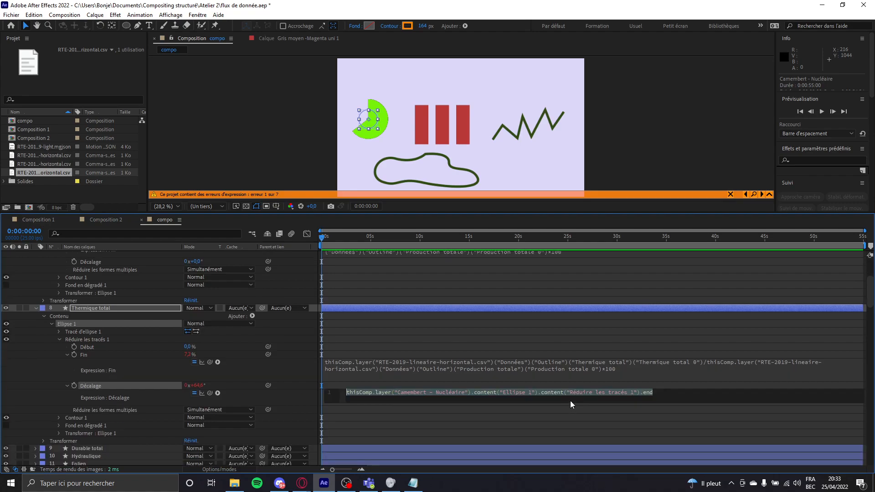
pyautogui.click(670, 395)
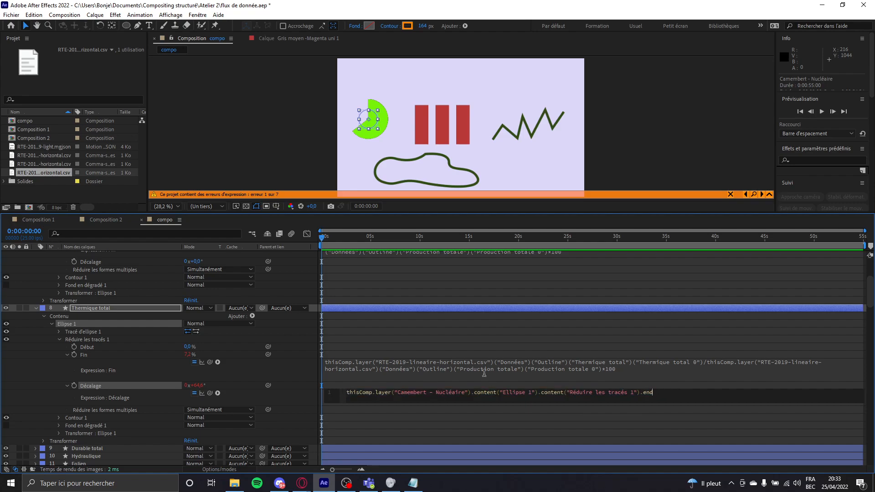
pyautogui.moveTo(660, 394); pyautogui.dragTo(339, 393)
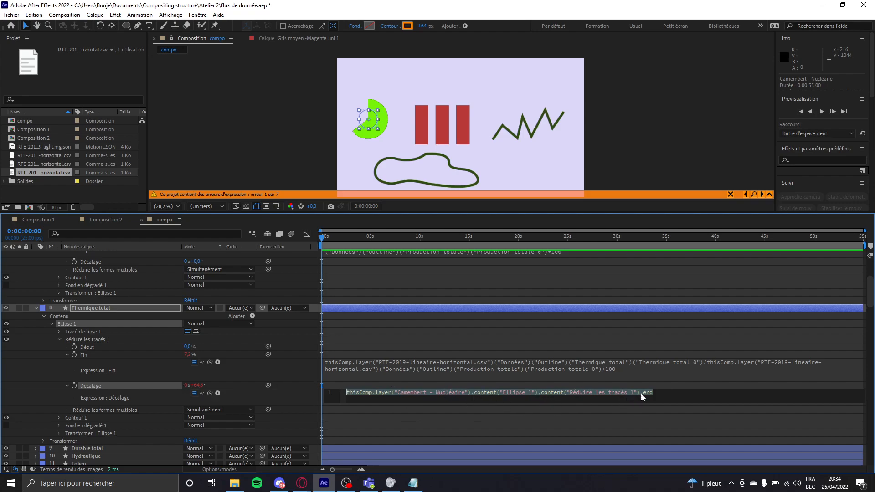
pyautogui.click(702, 399)
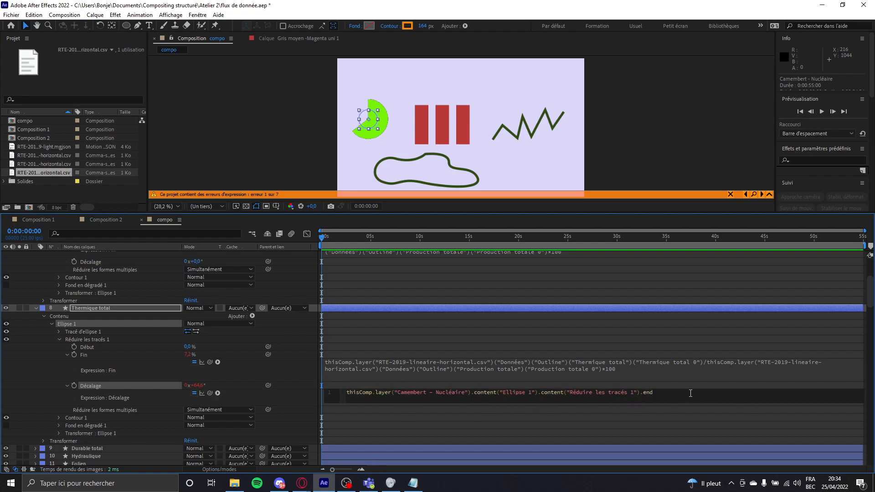
pyautogui.write('+3,6')
pyautogui.press('BackSpace')
pyautogui.press('BackSpace')
pyautogui.write('.6')
pyautogui.click(244, 129)
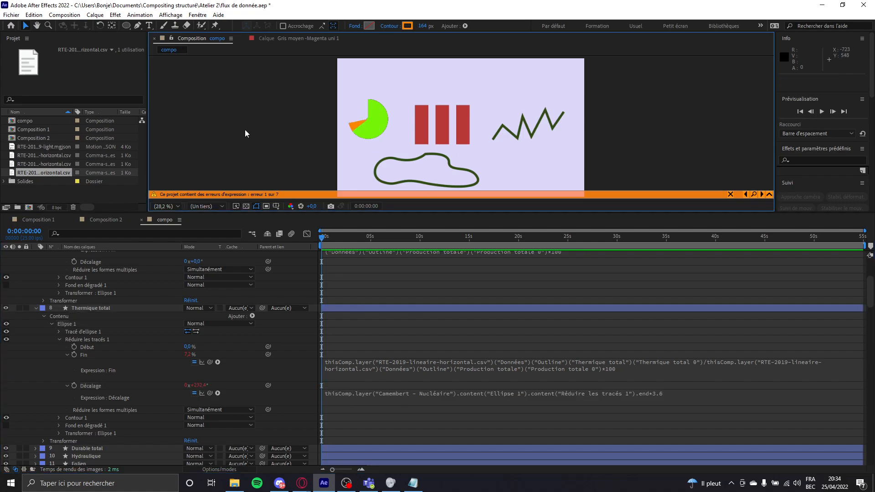
# Remove the *3.6 multiplier from the Décalage expression of the Thermique total layer.
pyautogui.click(658, 393)
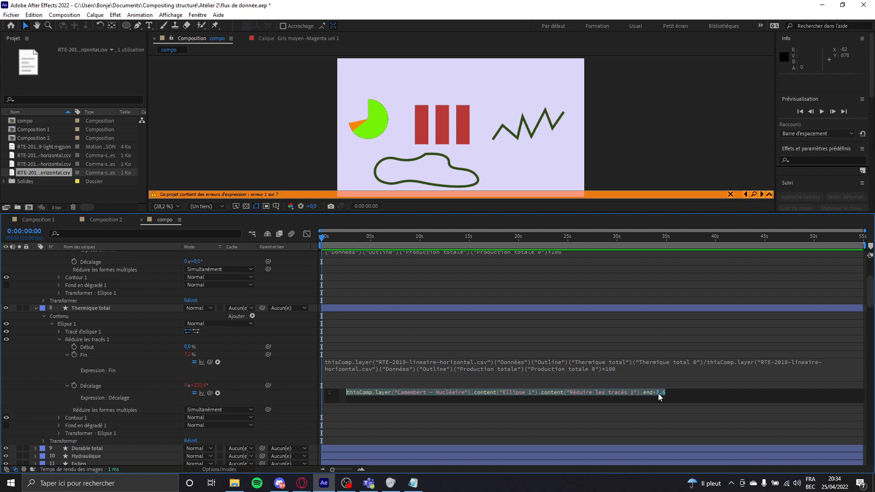
pyautogui.click(672, 393)
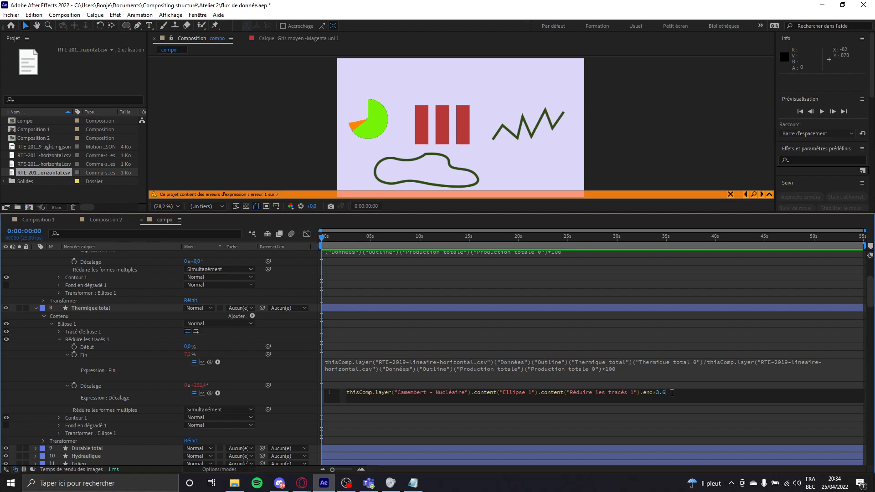
pyautogui.press('BackSpace')
pyautogui.press('BackSpace')
pyautogui.press('BackSpace')
pyautogui.press('BackSpace')
pyautogui.click(240, 141)
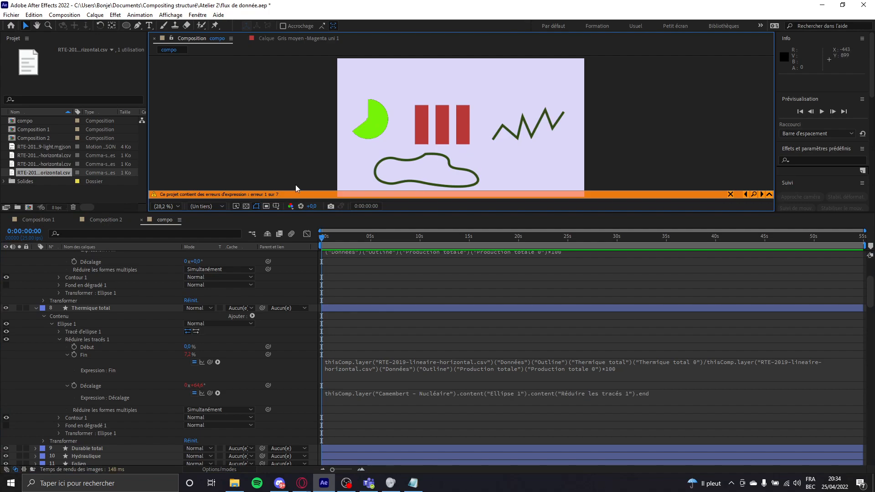
# Append *3.6 again to the end of Thermique total's Décalage expression and apply it.
pyautogui.click(652, 395)
pyautogui.click(659, 393)
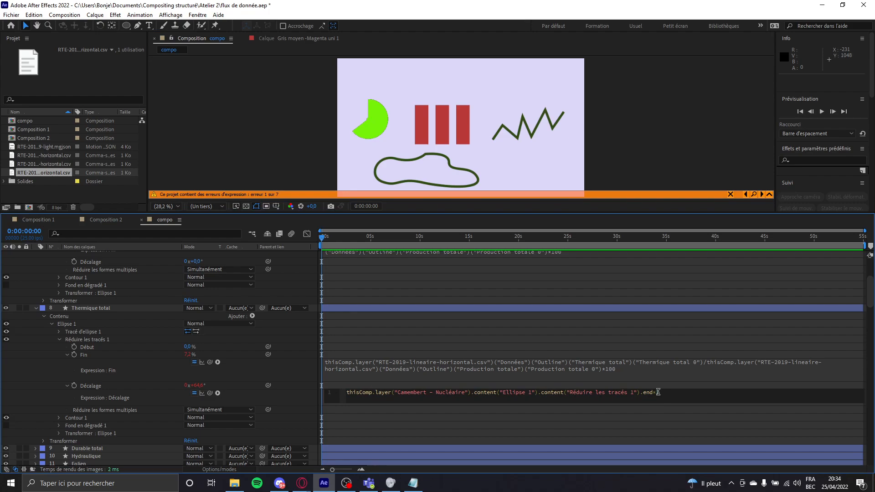
pyautogui.write('*3.6')
pyautogui.click(262, 163)
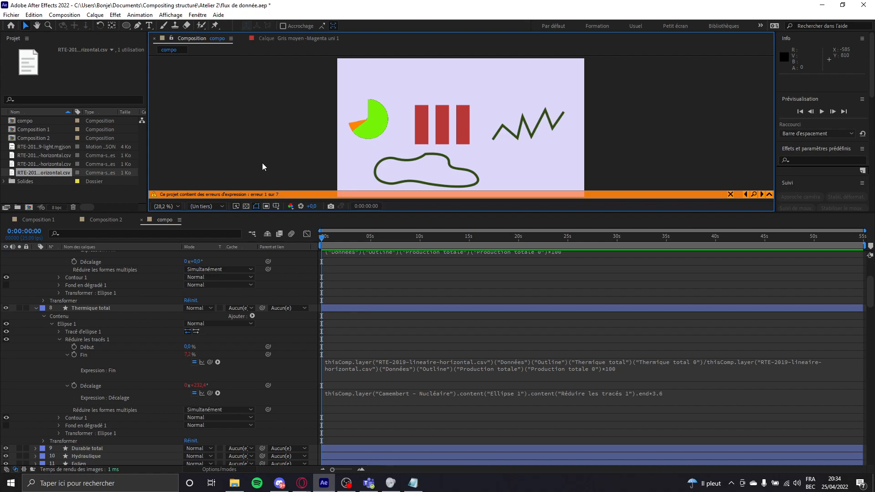
# Switch to Discord and view the participant's shared screen with the member tiles hidden.
pyautogui.click(279, 483)
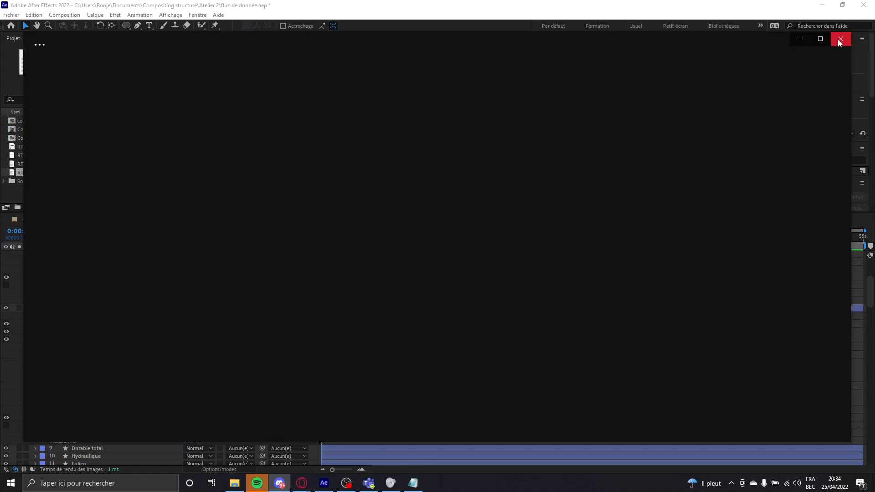
pyautogui.click(840, 39)
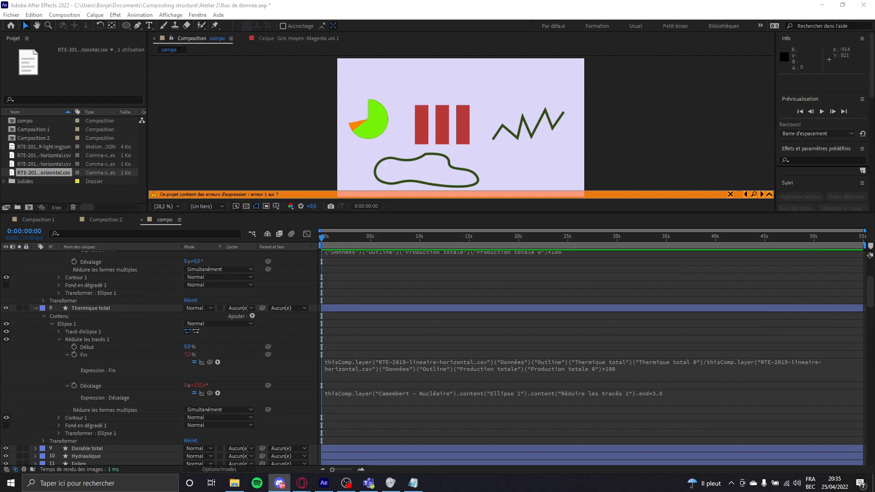
pyautogui.moveTo(0, 102); pyautogui.dragTo(563, 98)
pyautogui.click(673, 95)
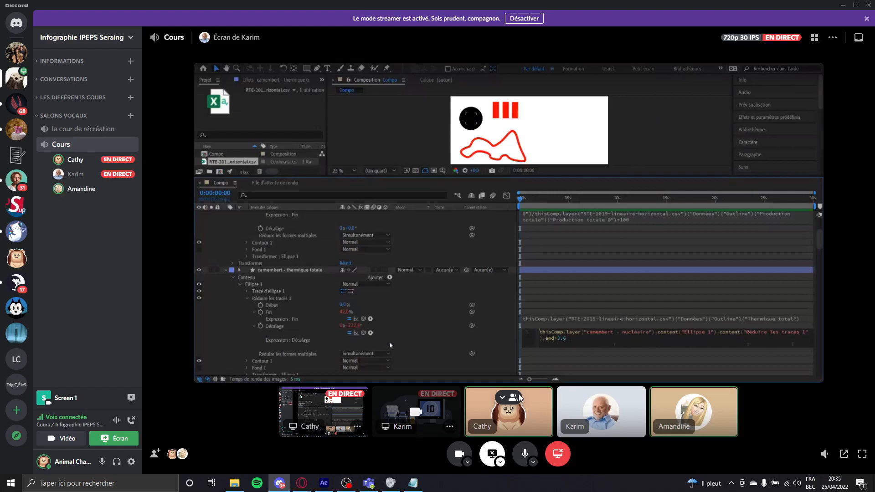
pyautogui.click(502, 397)
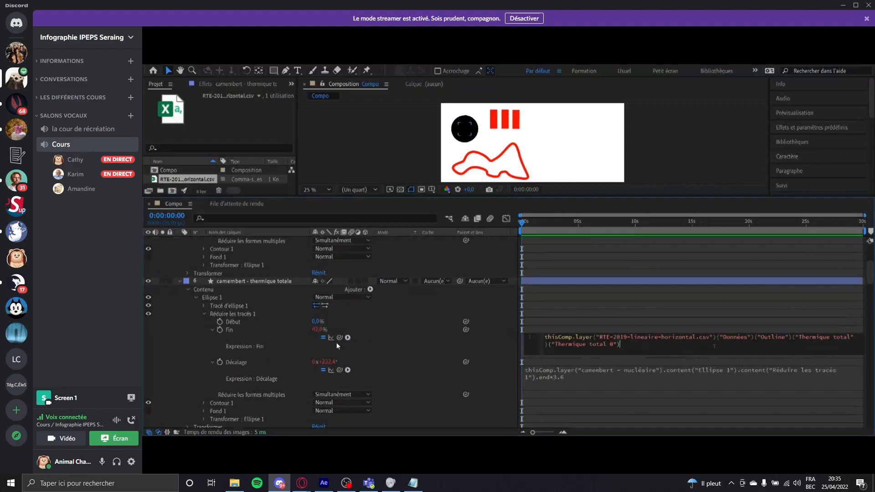
# Apply the Fin expression of camembert - thermique totale, dividing Thermique total 0 by Production totale 0 and multiplying by 100.
pyautogui.moveTo(756, 341)
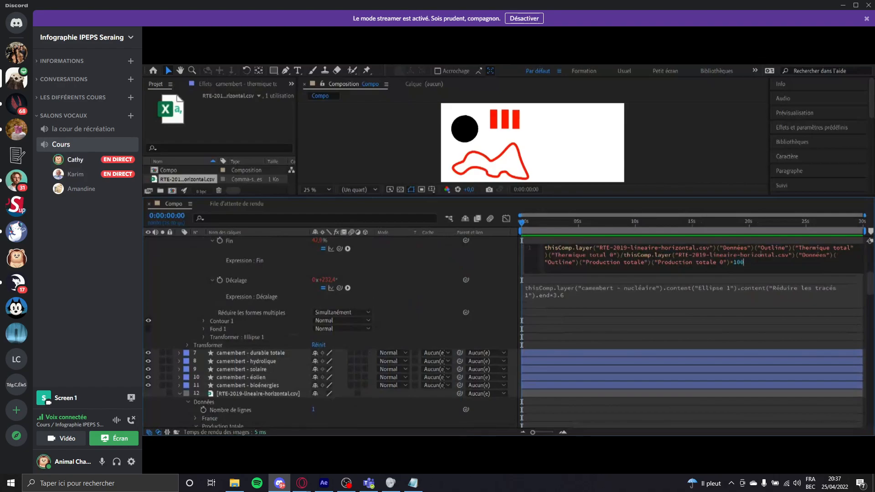
pyautogui.click(660, 156)
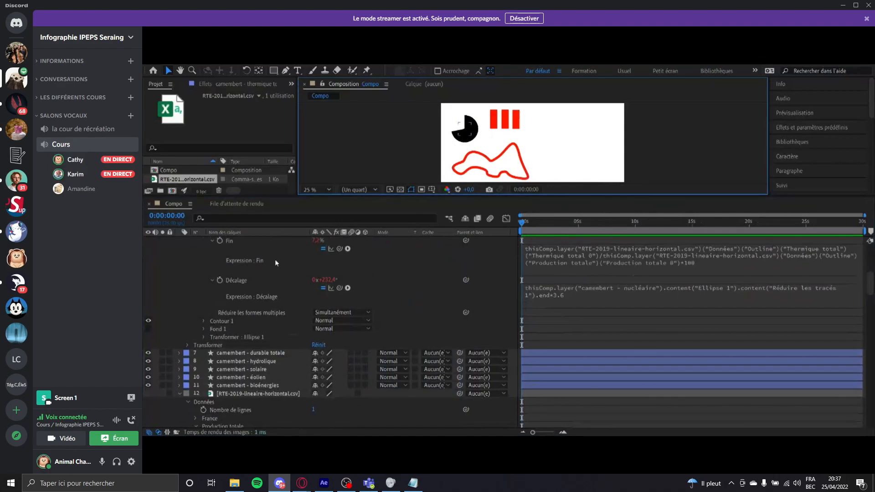
pyautogui.scroll(2, 287, 266)
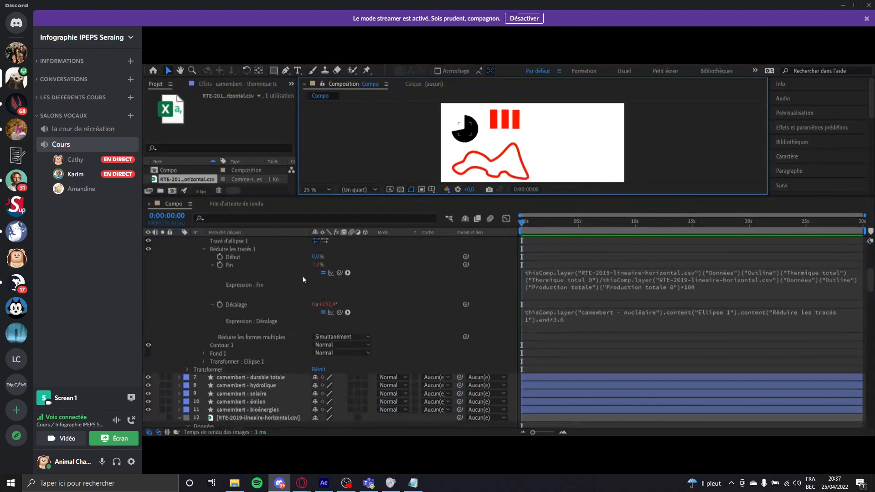
pyautogui.scroll(2, 217, 264)
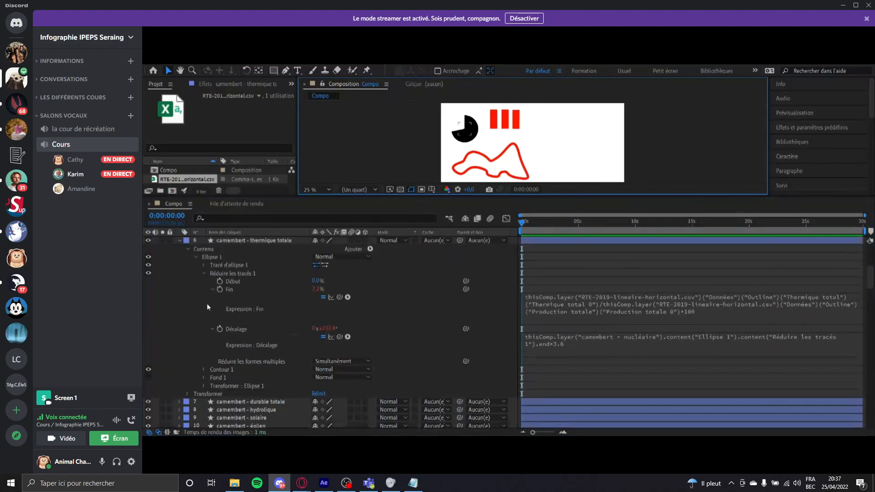
pyautogui.scroll(1, 215, 296)
# Change the contour colour of the camembert - thermique totale layer to green.
pyautogui.click(256, 266)
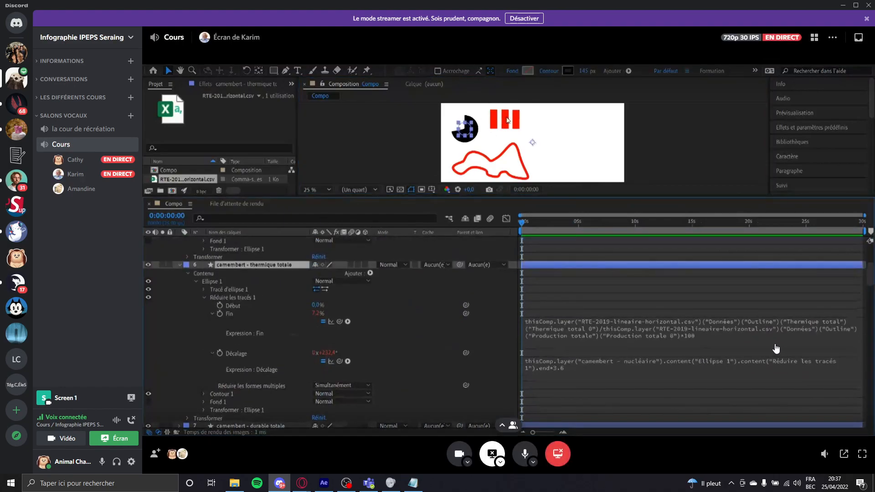
pyautogui.click(569, 74)
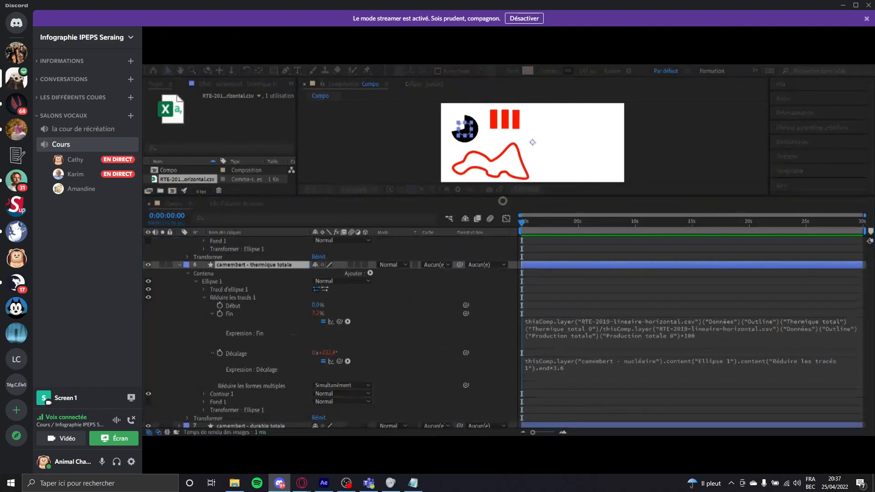
pyautogui.click(513, 199)
pyautogui.click(608, 192)
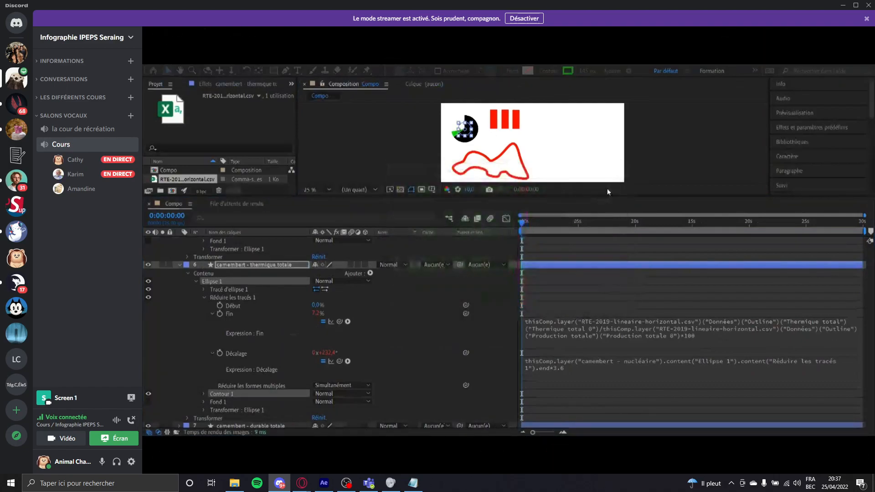
pyautogui.click(673, 163)
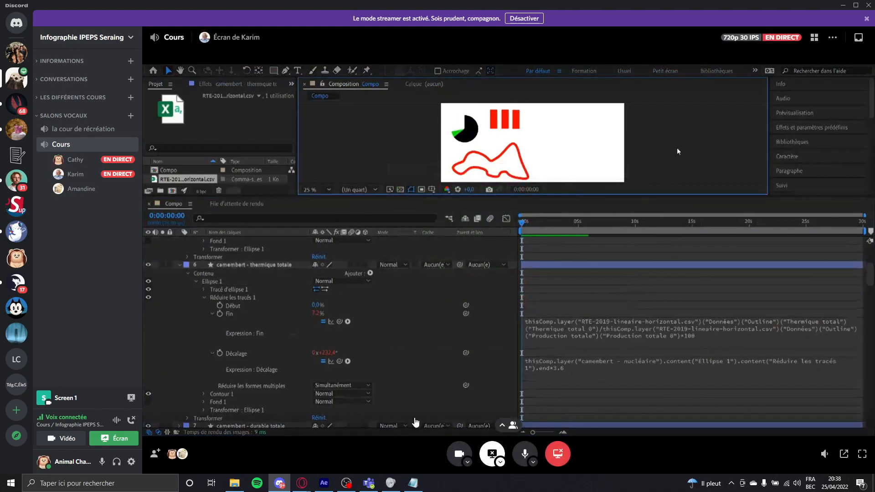
# Stop watching the participant's stream in Discord and switch back to After Effects.
pyautogui.moveTo(346, 487)
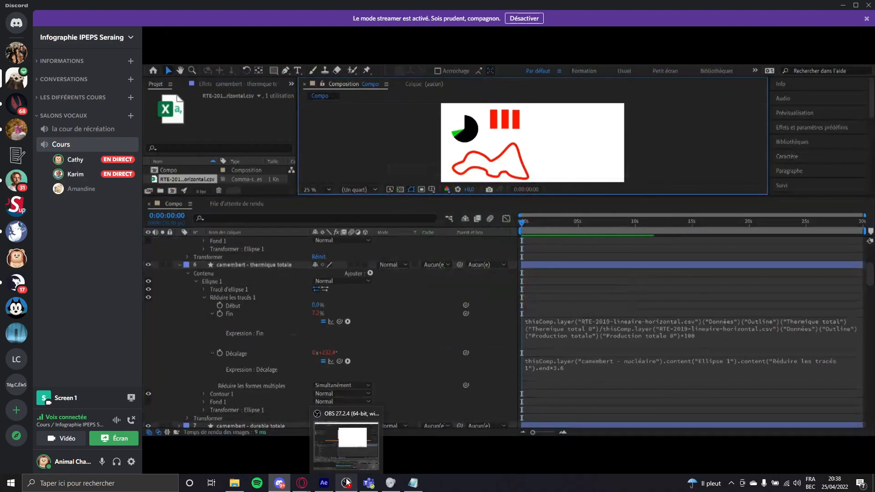
pyautogui.moveTo(407, 309)
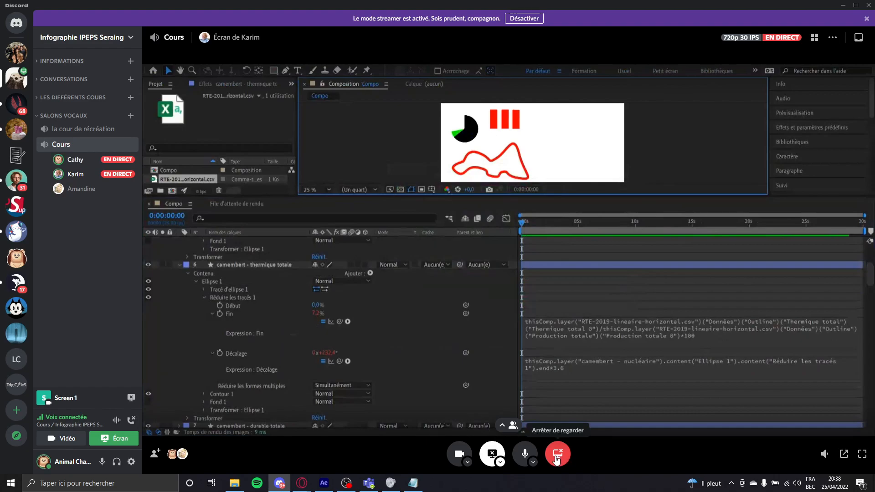
pyautogui.click(557, 460)
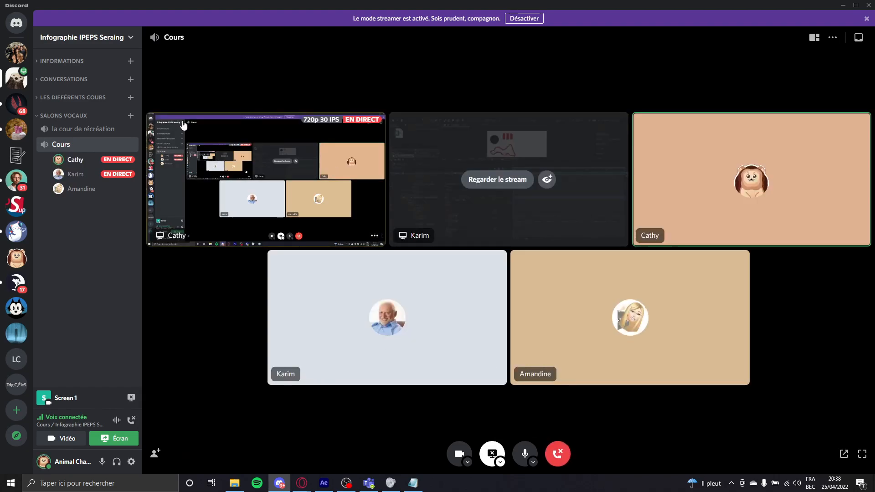
pyautogui.moveTo(792, 5); pyautogui.dragTo(874, 18)
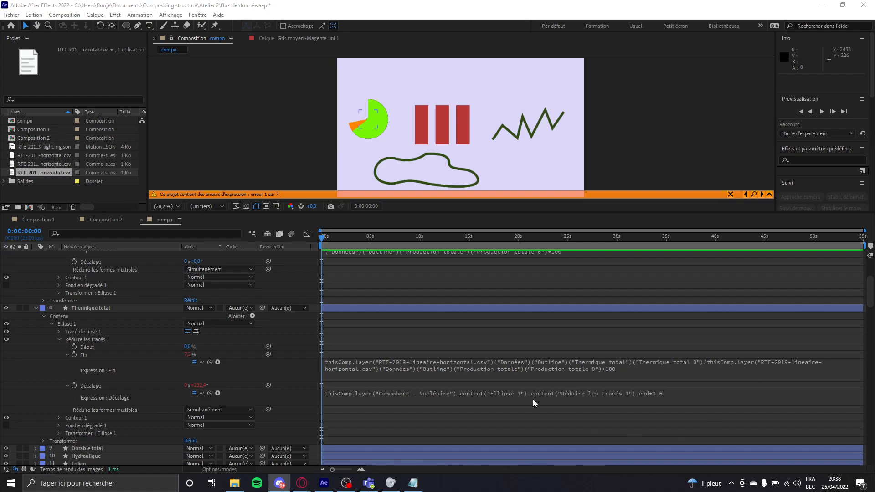
# Collapse the properties of the Thermique total and Camembert - Nucléaire layers.
pyautogui.click(36, 309)
pyautogui.scroll(4, 50, 285)
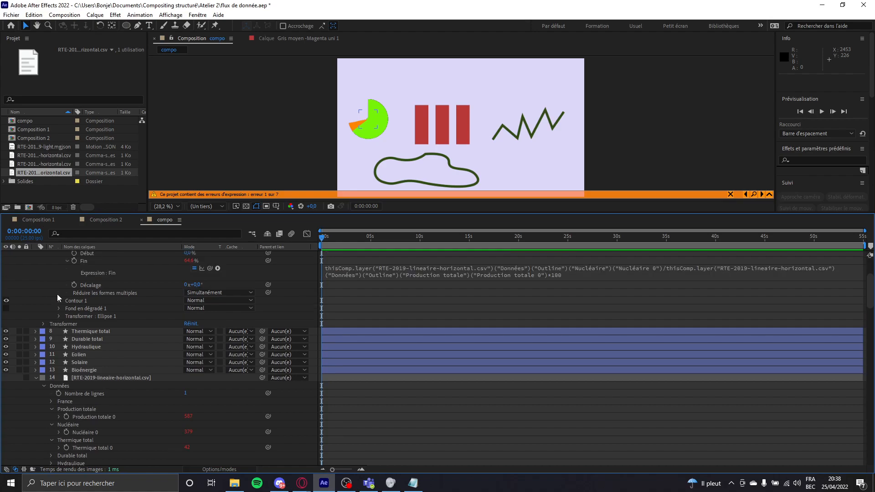
pyautogui.click(36, 284)
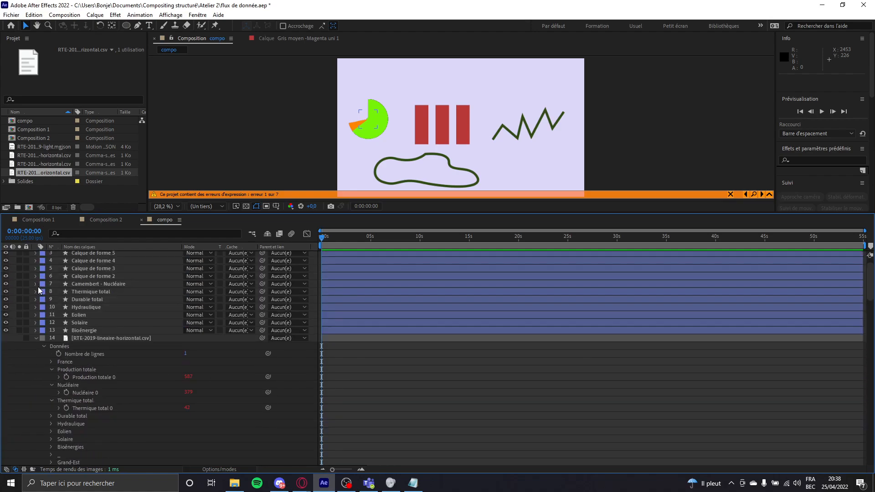
# Examine the Ellipse 1 contents and ellipse path properties of the Durable total layer, and collapse the layer.
pyautogui.click(84, 301)
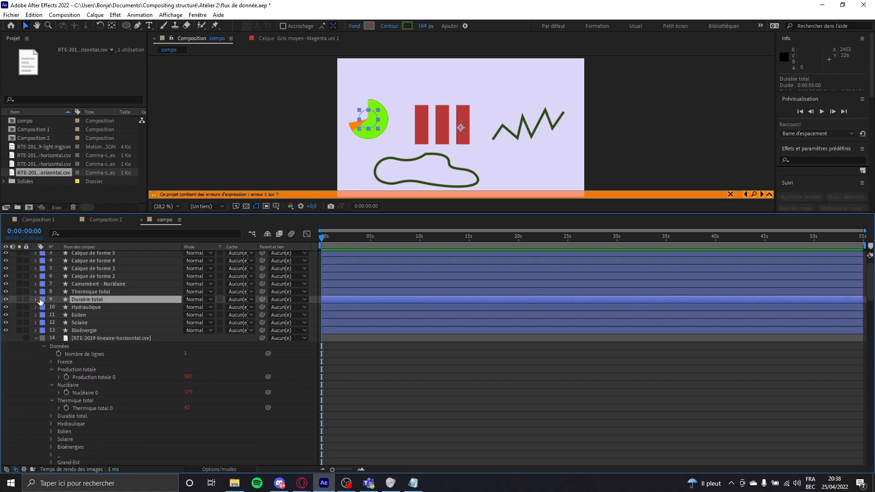
pyautogui.click(35, 299)
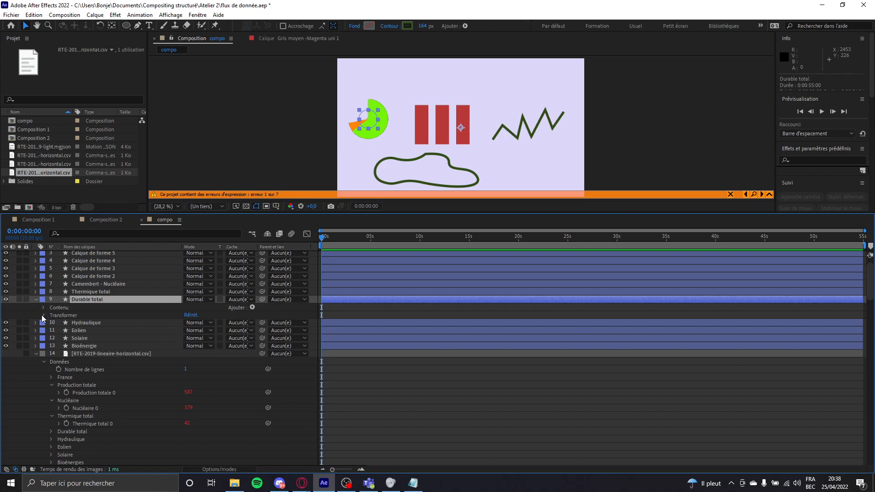
pyautogui.click(43, 316)
pyautogui.click(44, 316)
pyautogui.click(43, 309)
pyautogui.click(51, 316)
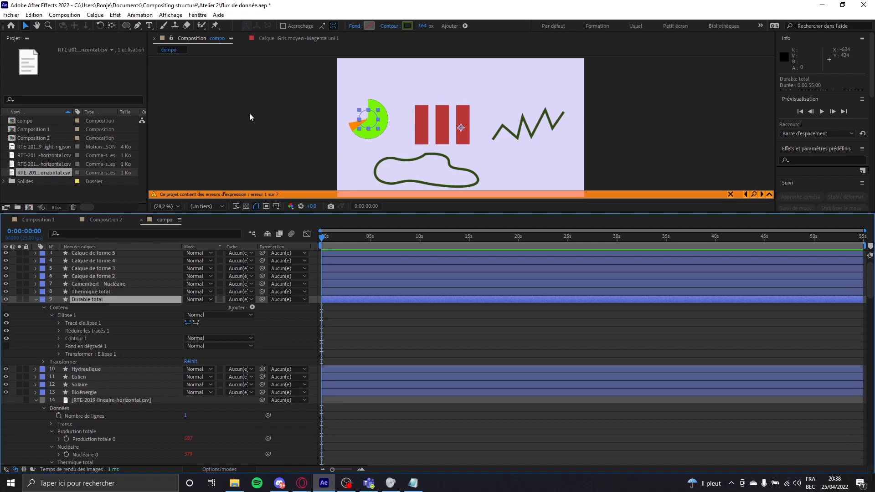
pyautogui.click(59, 323)
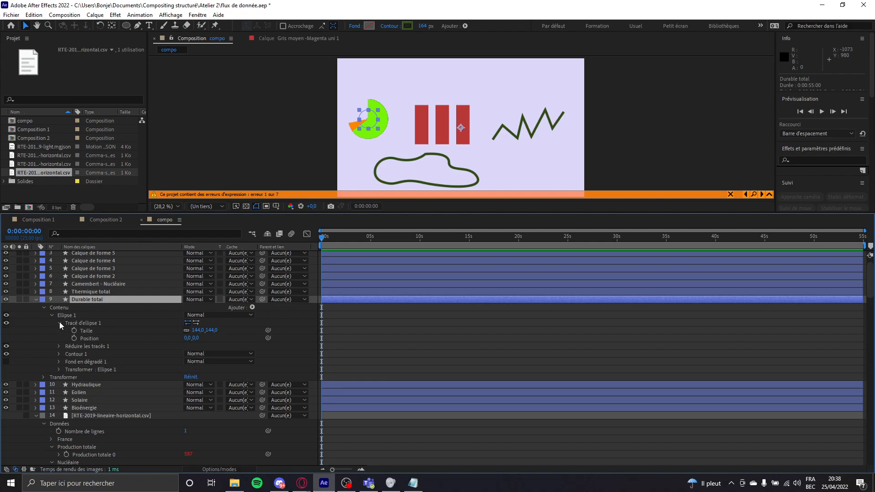
pyautogui.click(60, 323)
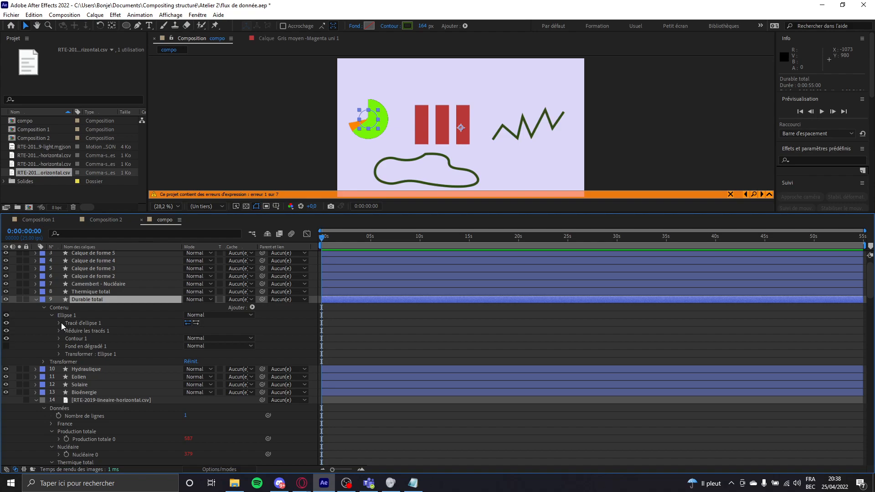
pyautogui.click(245, 151)
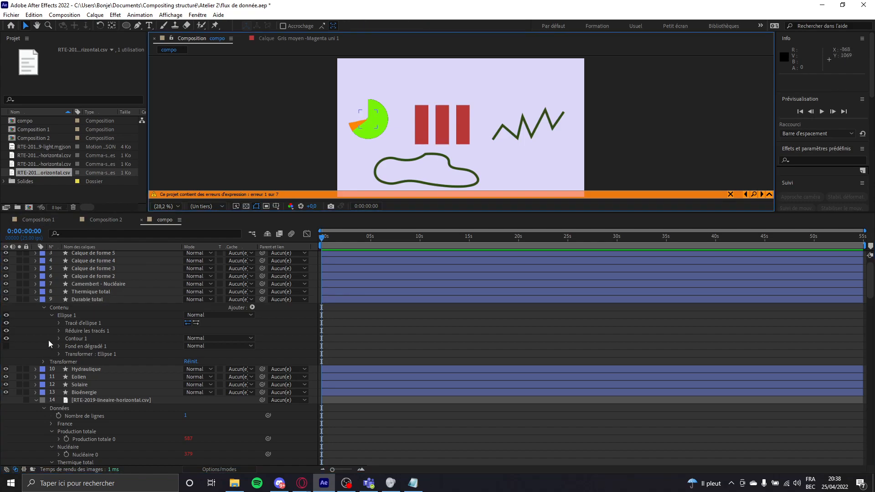
pyautogui.click(36, 300)
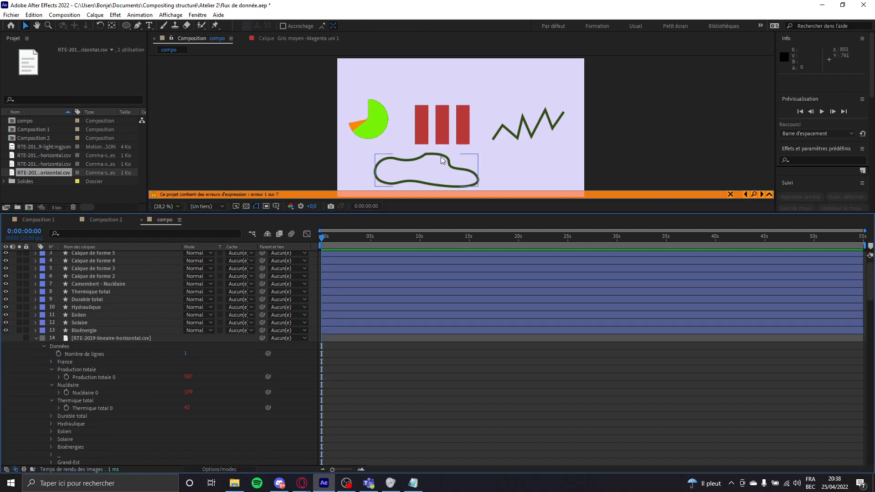
# Collapse the RTE-2019-lineaire-horizontal.csv layer and give the blob-shaped Calque de forme 7 layer a solid red fill.
pyautogui.click(37, 341)
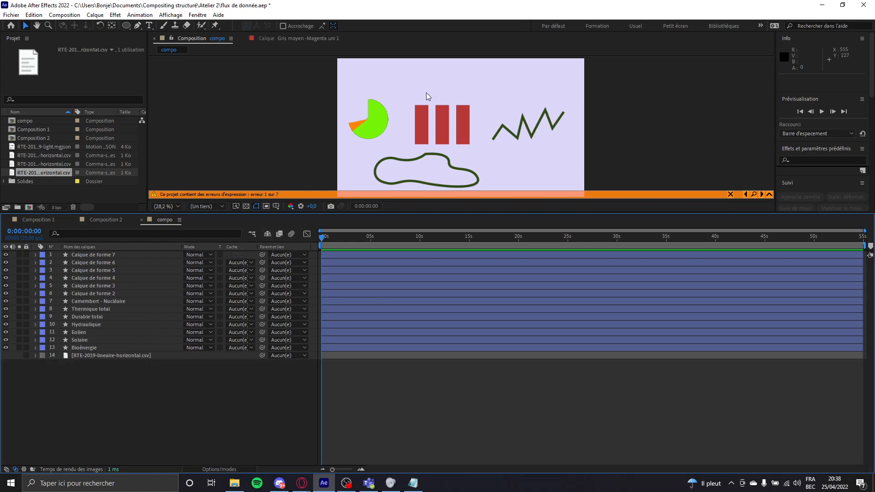
pyautogui.click(403, 173)
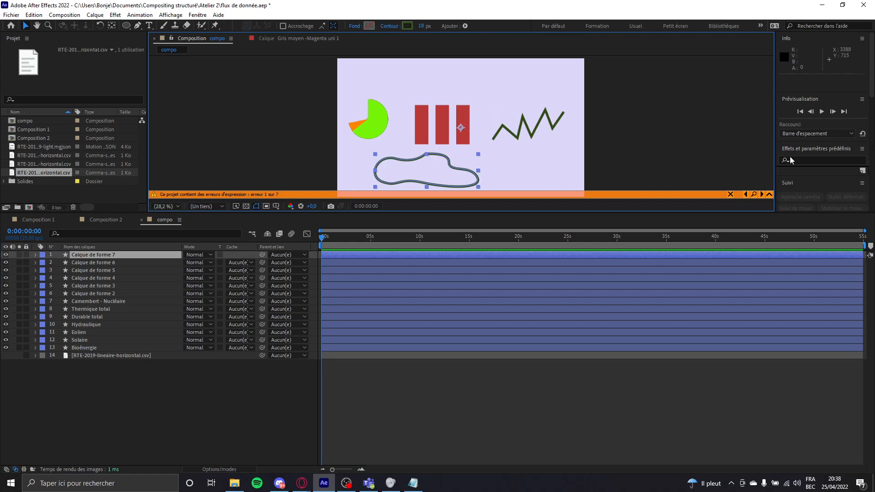
pyautogui.click(369, 26)
pyautogui.click(529, 186)
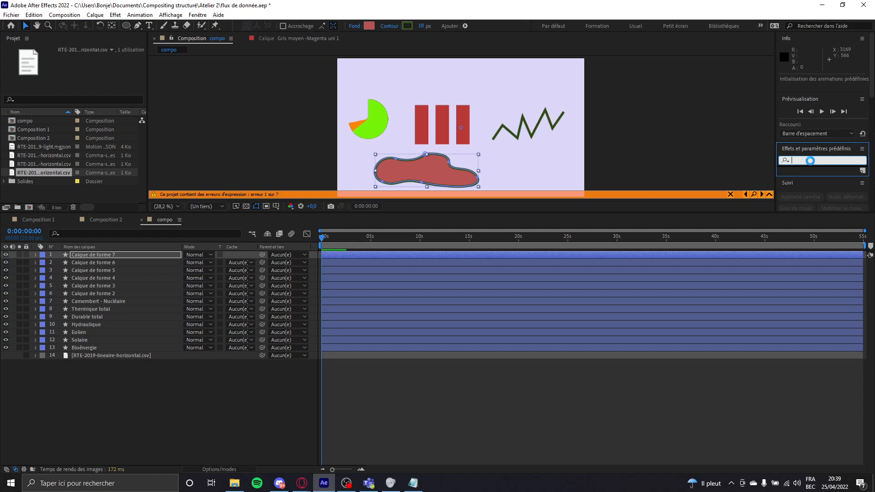
# Search the effects for "cc ball" and rename the Calque de forme 7 layer as "terrain".
pyautogui.write('cc ball')
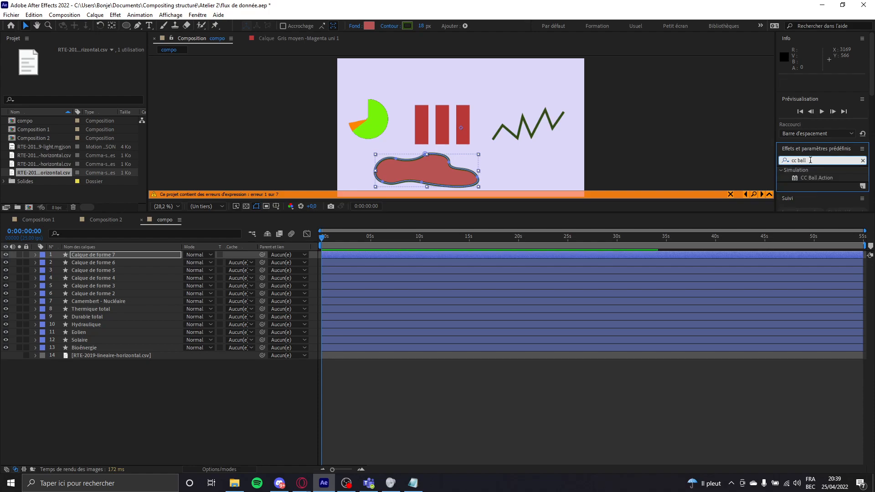
pyautogui.click(823, 177)
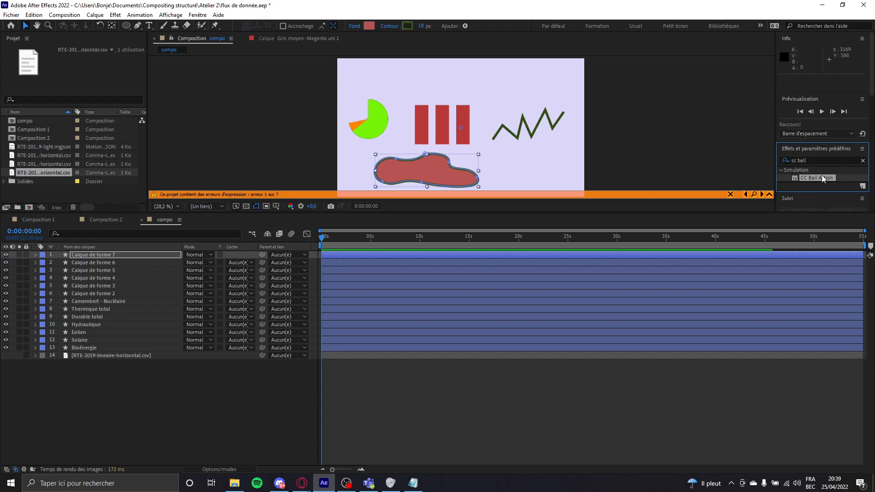
pyautogui.rightClick(97, 255)
pyautogui.click(155, 457)
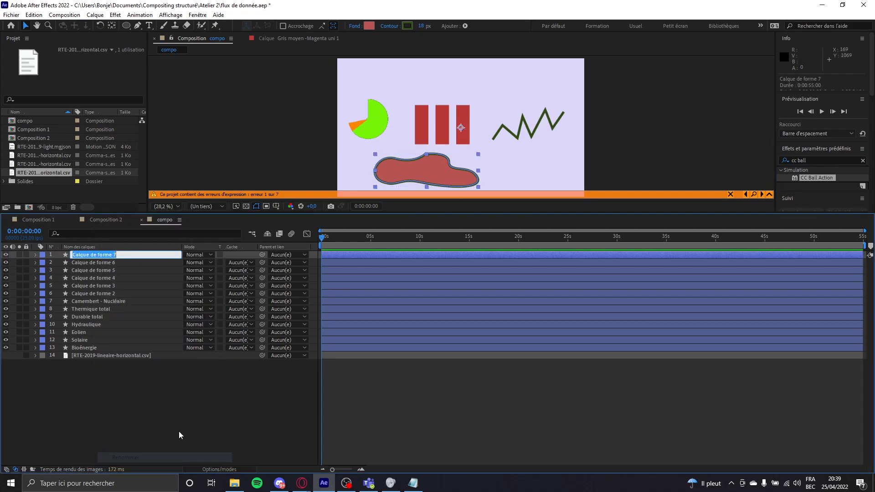
pyautogui.write('terrain')
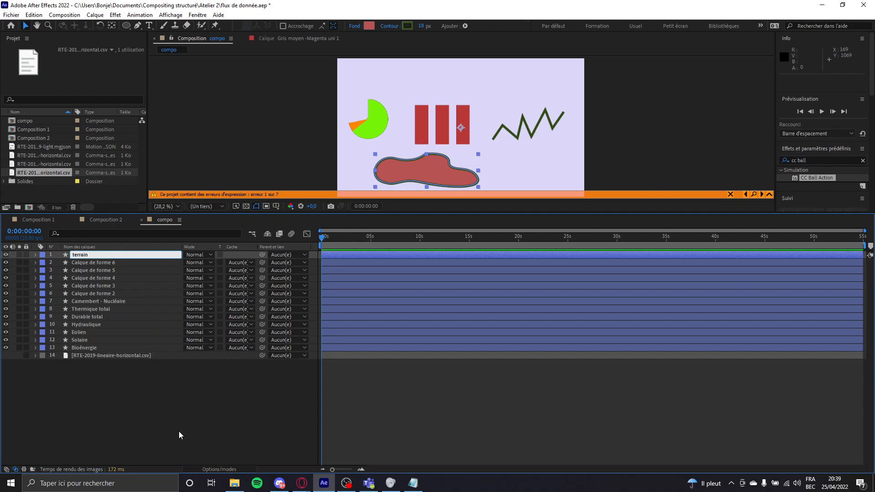
pyautogui.press('Return')
# Apply the CC Ball Action effect to the terrain layer and set its Ball Size to 46.
pyautogui.moveTo(816, 177); pyautogui.dragTo(120, 254)
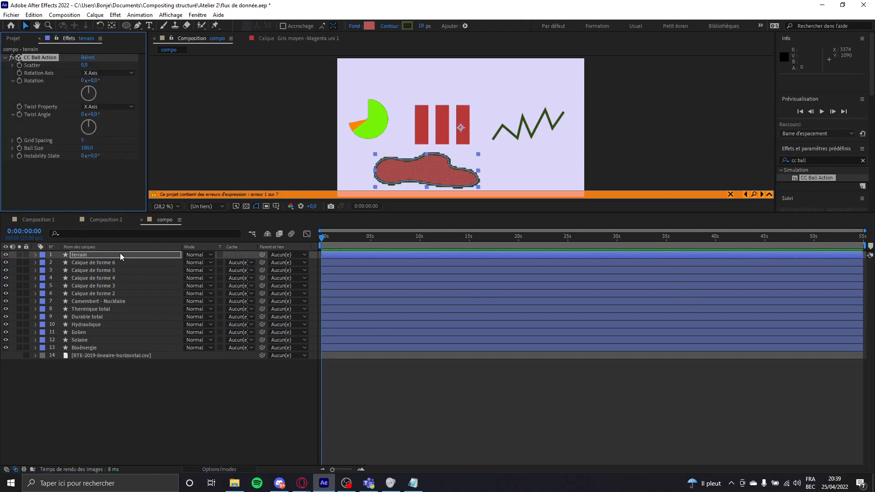
pyautogui.scroll(2, 455, 170)
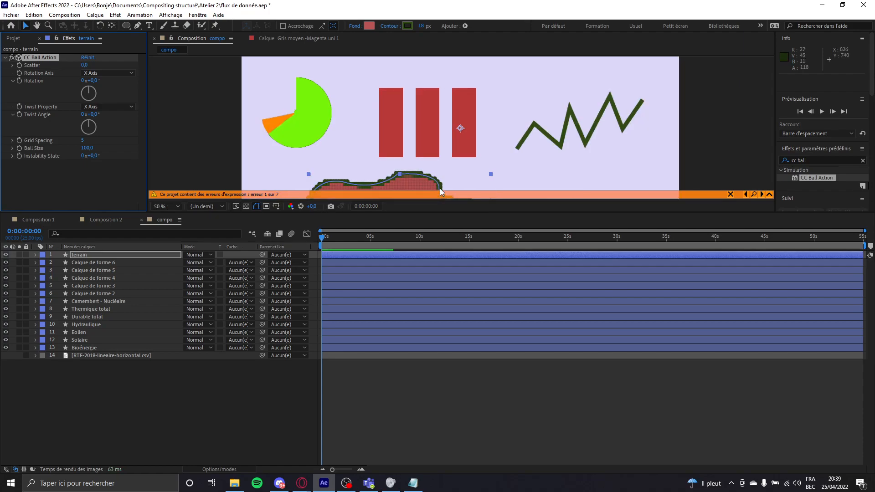
pyautogui.moveTo(460, 279); pyautogui.dragTo(462, 356)
pyautogui.scroll(1, 386, 287)
pyautogui.moveTo(384, 284); pyautogui.dragTo(480, 93)
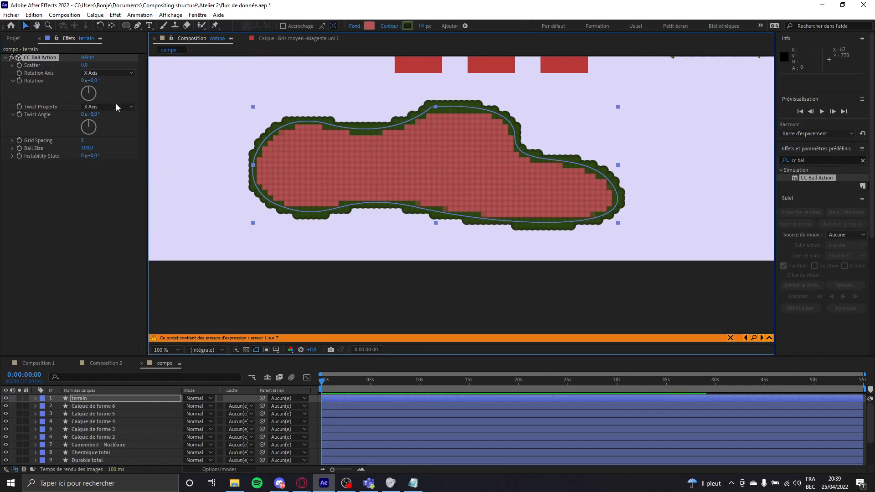
pyautogui.moveTo(87, 147); pyautogui.dragTo(65, 147)
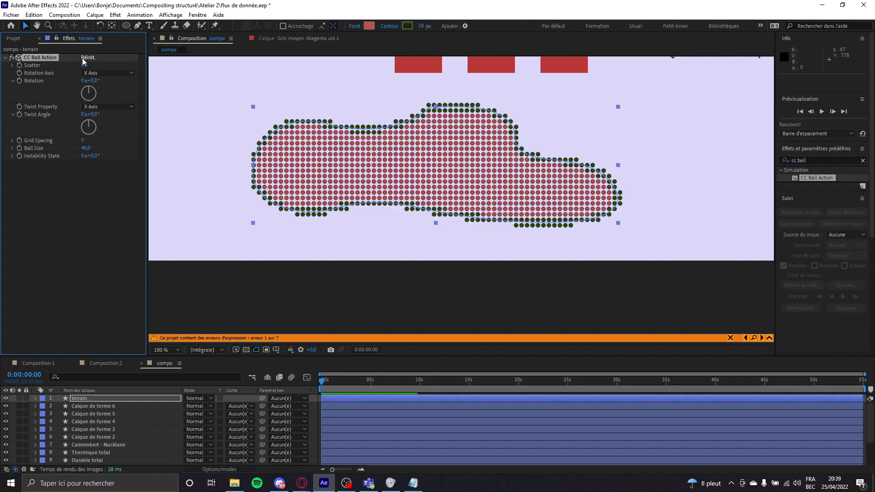
# Duplicate the CC Ball Action effect on the terrain layer and duplicate the layer itself.
pyautogui.moveTo(259, 356); pyautogui.dragTo(259, 227)
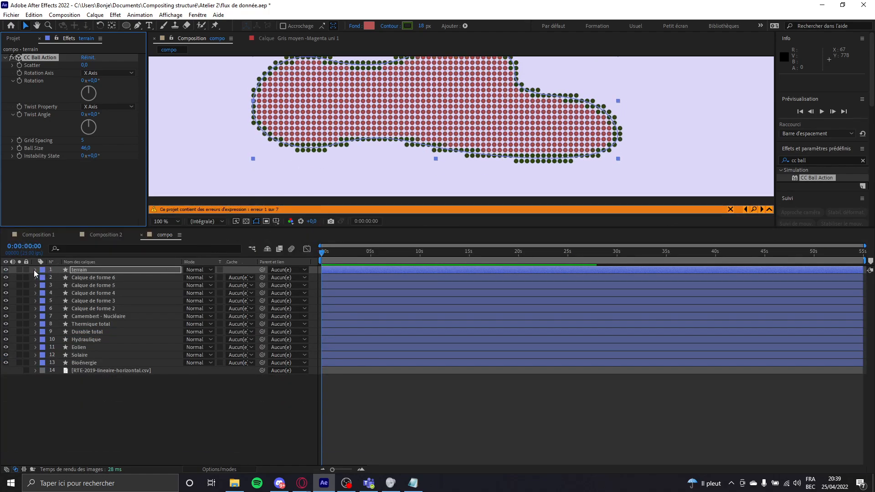
pyautogui.click(34, 270)
pyautogui.click(33, 270)
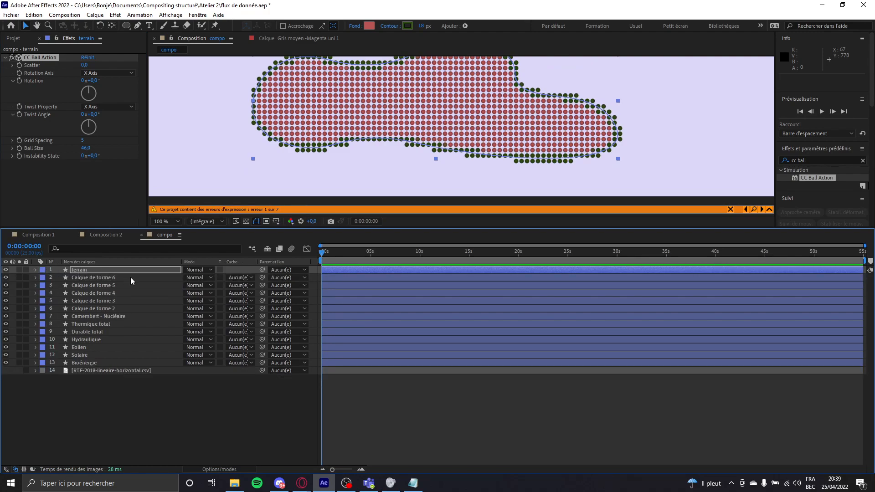
pyautogui.hotkey('ctrl', 'd')
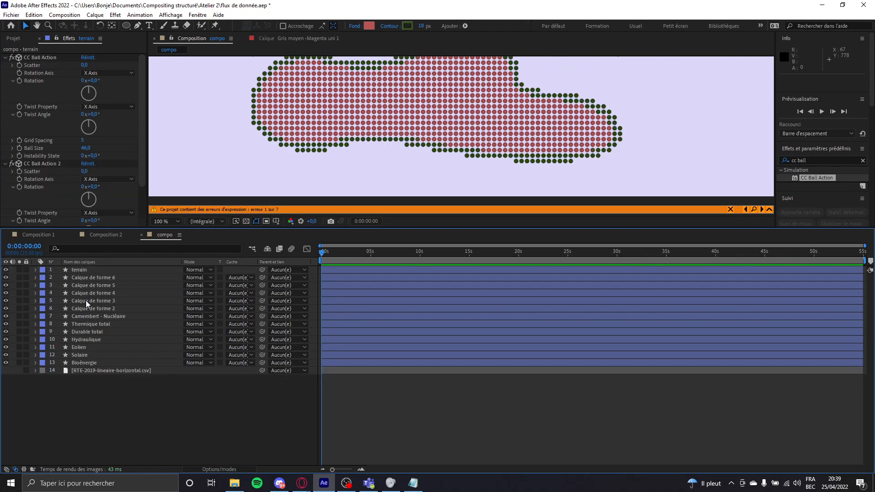
pyautogui.click(89, 271)
pyautogui.hotkey('ctrl', 'd')
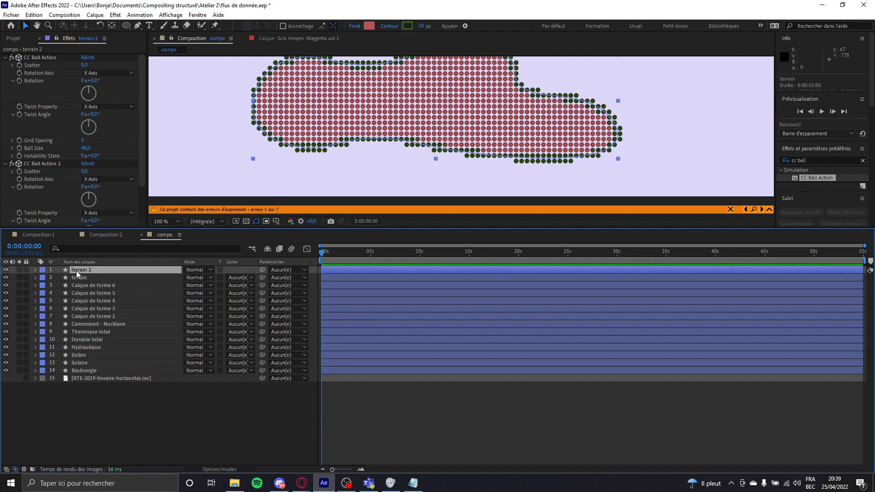
# Switch the contour type of the original terrain layer to none, keeping its red fill.
pyautogui.click(80, 280)
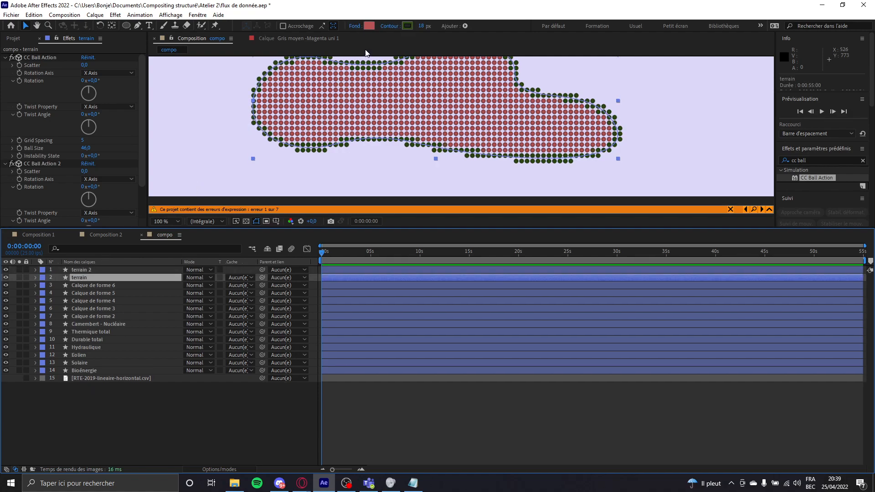
pyautogui.click(408, 26)
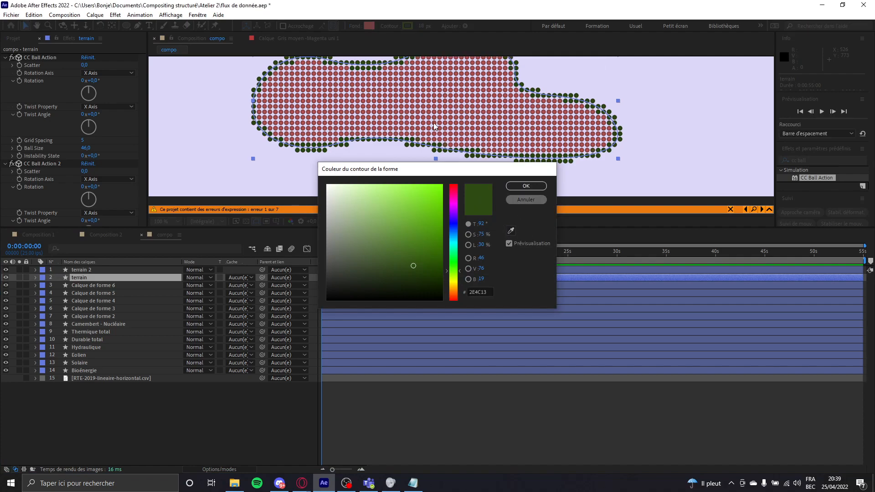
pyautogui.click(526, 186)
pyautogui.keyDown('alt'); pyautogui.click(410, 29); pyautogui.keyUp('alt')
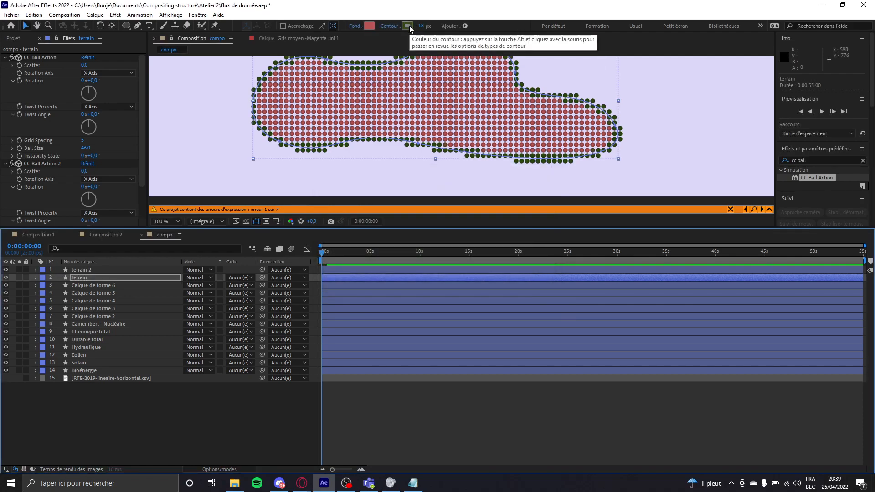
pyautogui.keyDown('alt'); pyautogui.click(410, 29); pyautogui.keyUp('alt')
pyautogui.keyDown('alt'); pyautogui.click(409, 29); pyautogui.keyUp('alt')
pyautogui.keyDown('alt'); pyautogui.click(410, 28); pyautogui.keyUp('alt')
pyautogui.keyDown('alt'); pyautogui.click(410, 28); pyautogui.keyUp('alt')
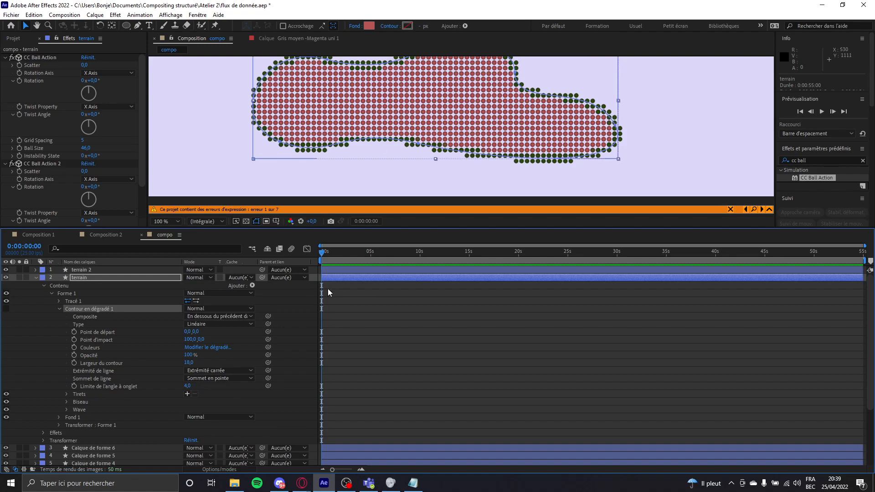
# Collapse the terrain layer's properties and enlarge the composition view by shrinking the timeline area.
pyautogui.click(36, 278)
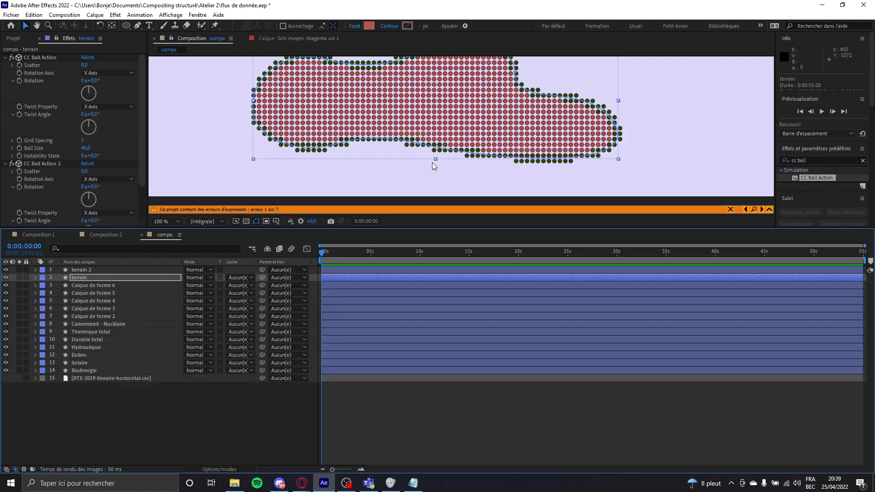
pyautogui.click(819, 160)
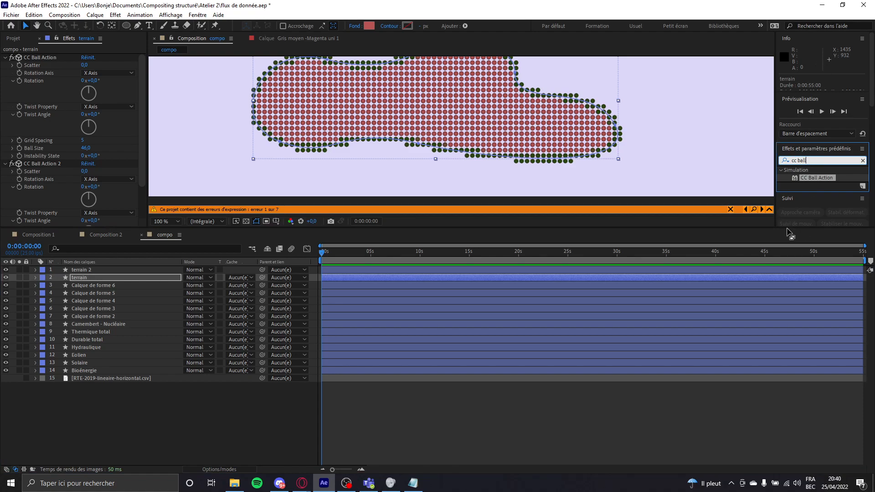
pyautogui.moveTo(790, 226); pyautogui.dragTo(793, 307)
pyautogui.click(814, 161)
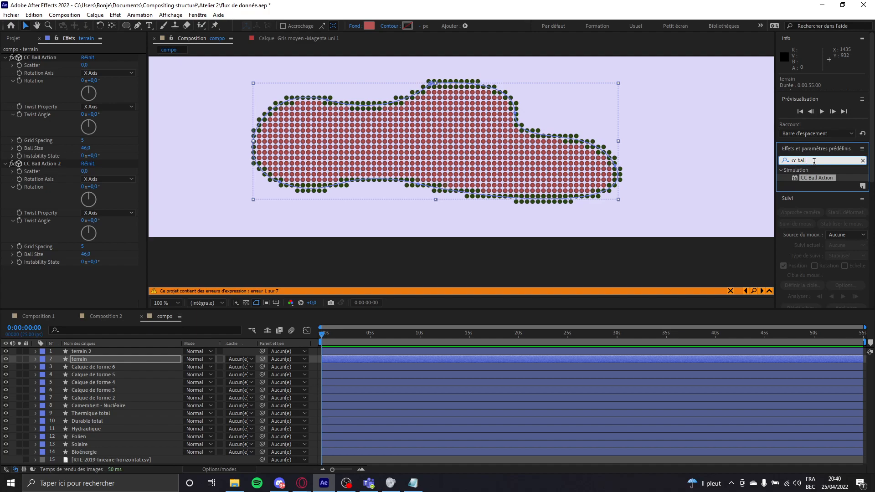
pyautogui.moveTo(812, 176); pyautogui.dragTo(113, 360)
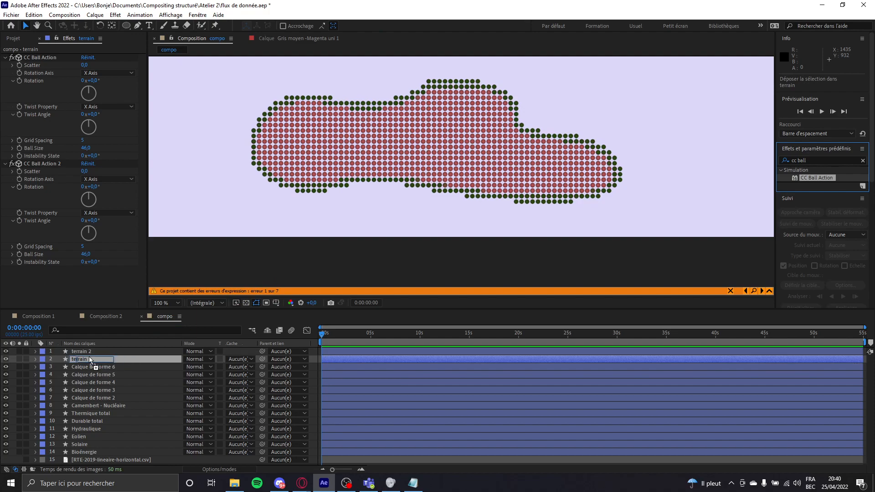
pyautogui.moveTo(89, 356); pyautogui.dragTo(90, 356)
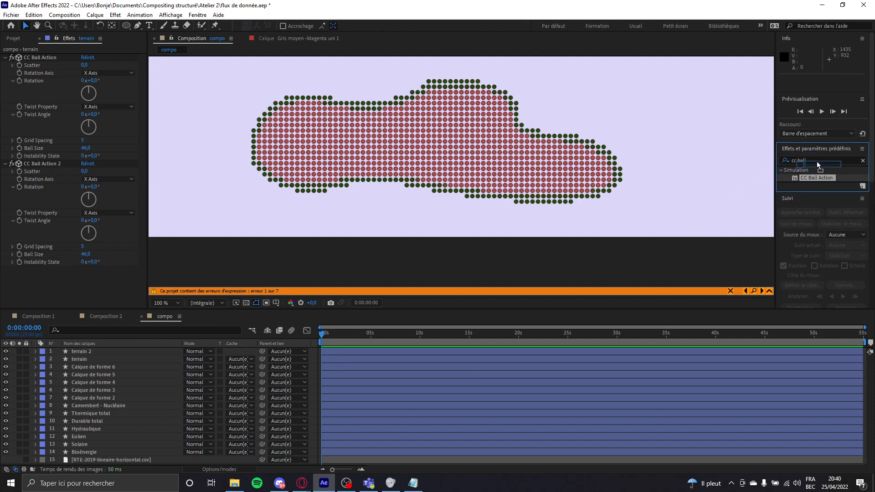
# Switch the fill of the terrain 2 layer to none, leaving only its outline.
pyautogui.scroll(-2, 480, 204)
pyautogui.moveTo(498, 148); pyautogui.dragTo(462, 207)
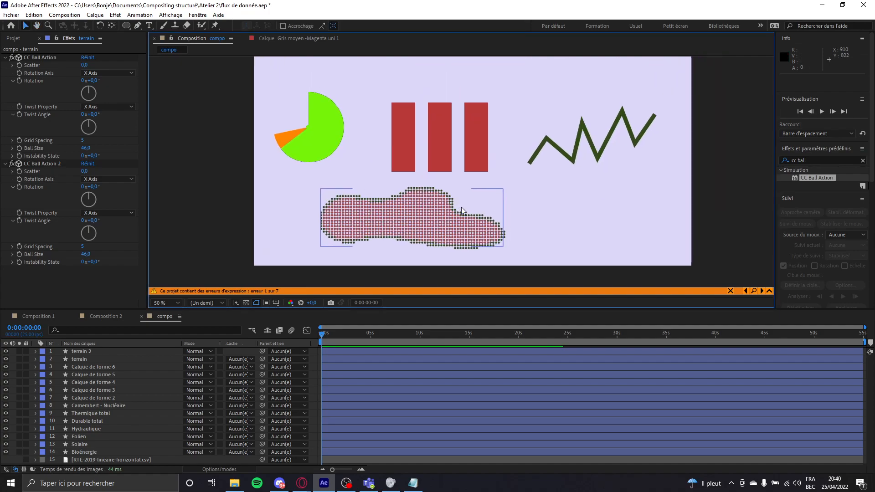
pyautogui.click(130, 360)
pyautogui.click(129, 351)
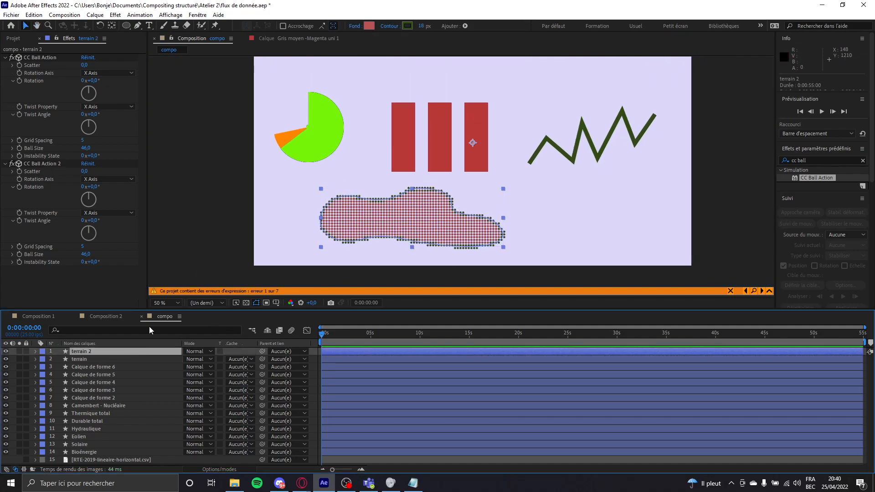
pyautogui.keyDown('alt'); pyautogui.click(369, 25); pyautogui.keyUp('alt')
pyautogui.keyDown('alt'); pyautogui.click(369, 26); pyautogui.keyUp('alt')
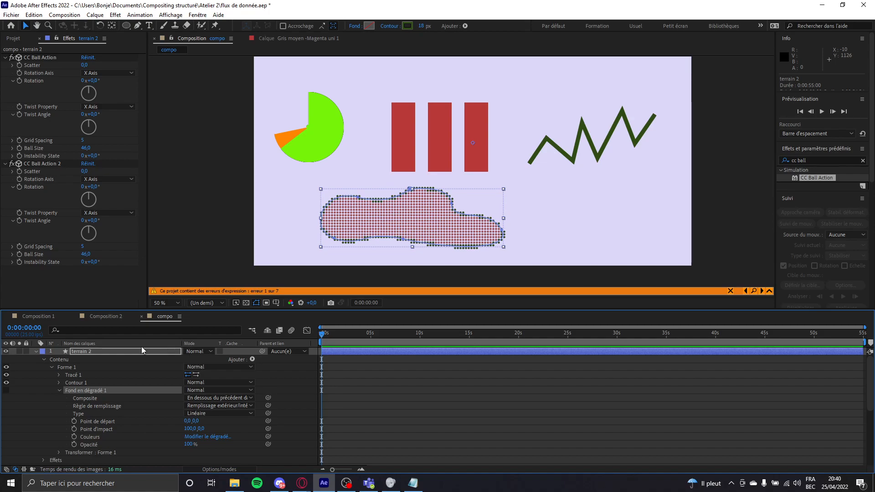
pyautogui.click(59, 390)
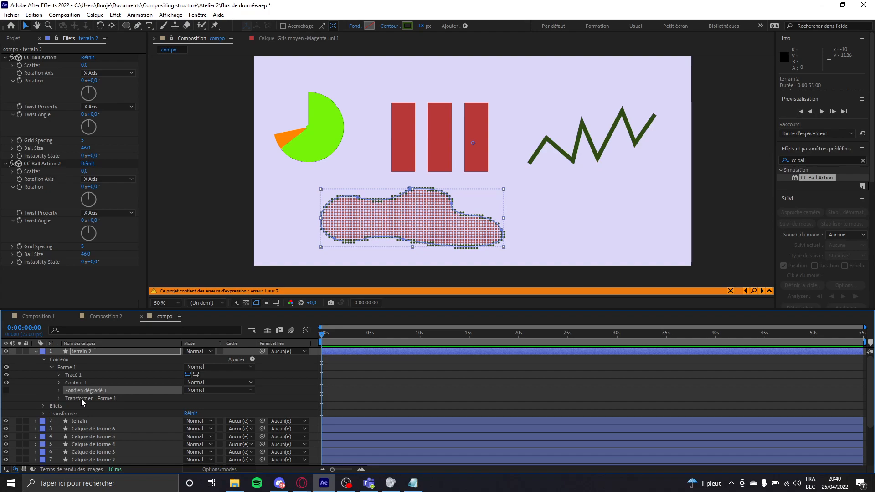
# Delete all effects from the terrain 2 layer and collapse its properties.
pyautogui.click(54, 406)
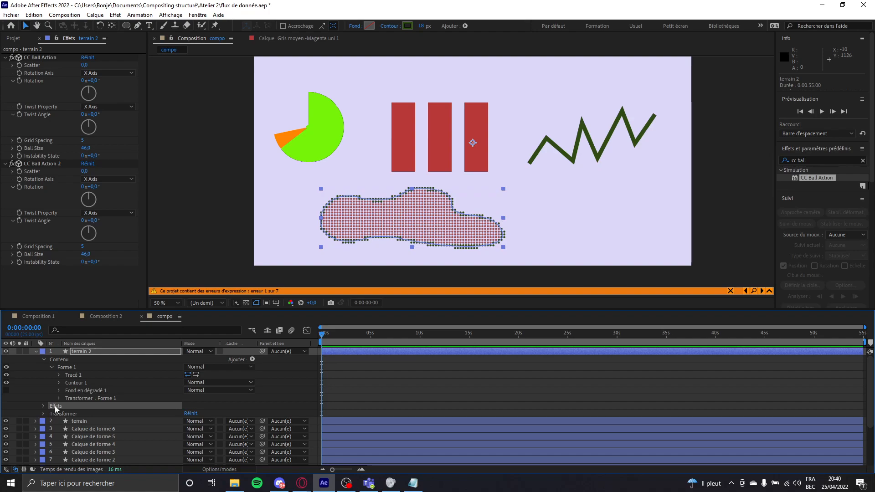
pyautogui.press('Delete')
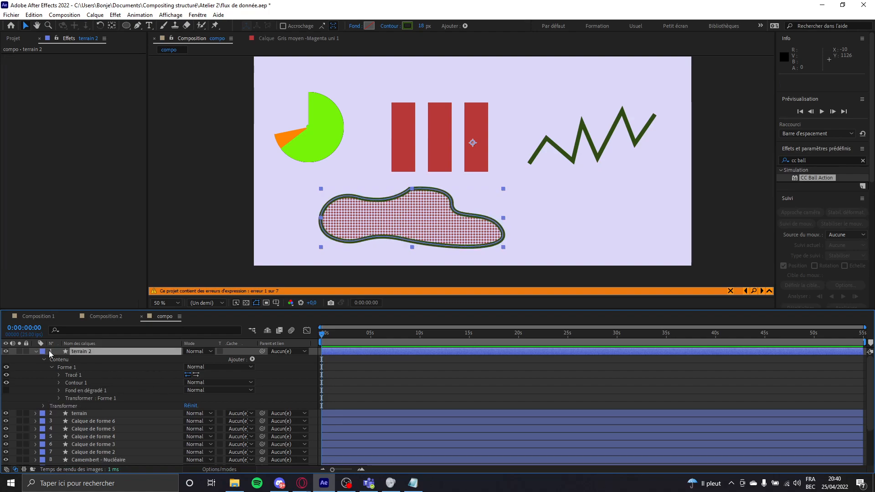
pyautogui.click(36, 352)
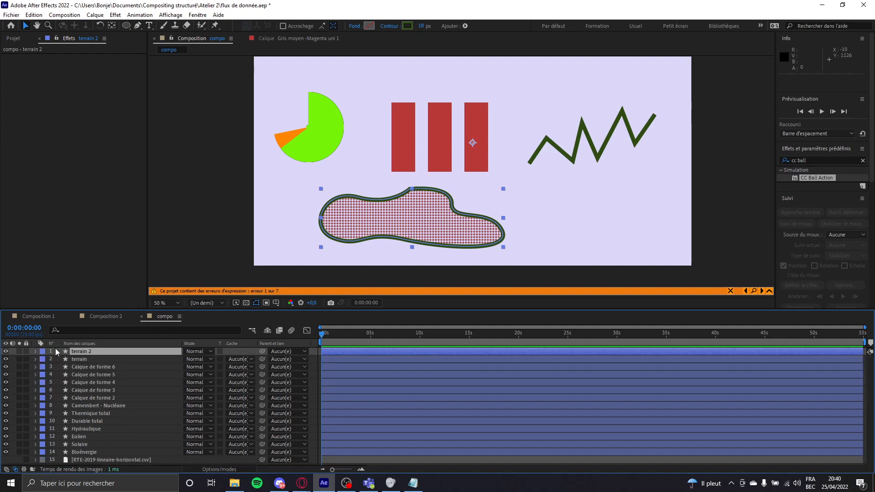
# Rename the terrain layer as "terrain - fond boule".
pyautogui.click(94, 357)
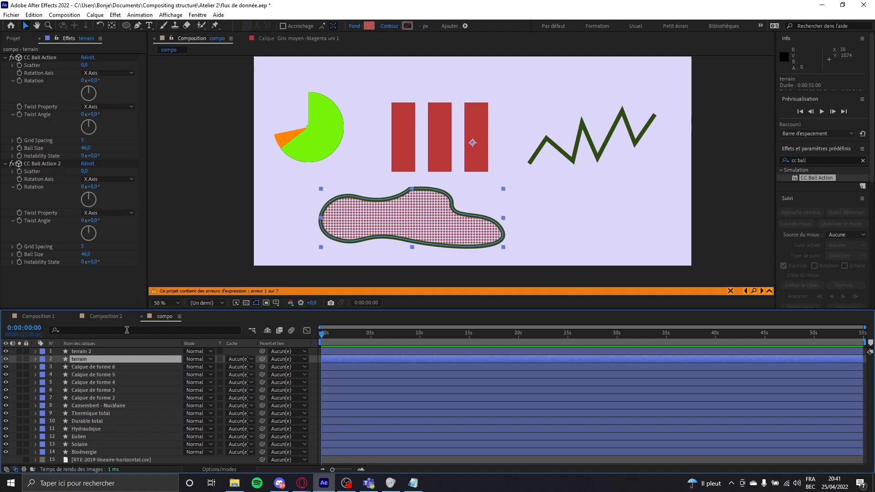
pyautogui.rightClick(88, 360)
pyautogui.click(105, 343)
pyautogui.click(103, 358)
pyautogui.write('- fon')
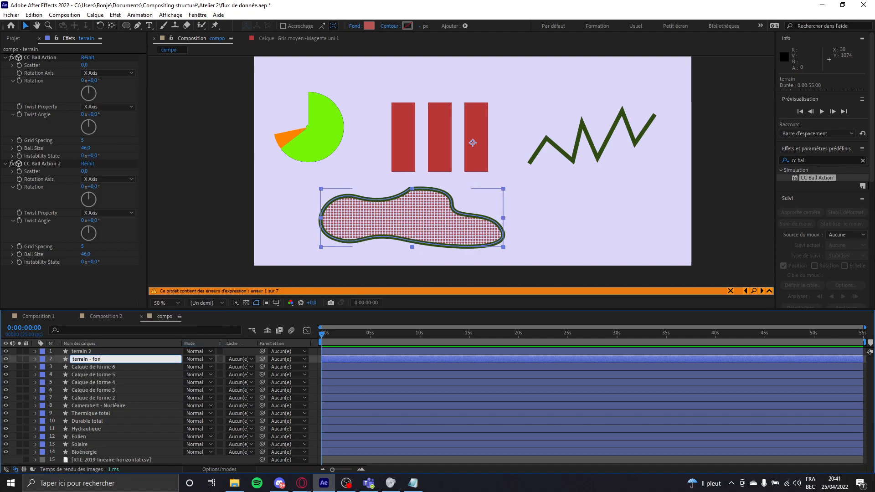
pyautogui.write('d boule')
pyautogui.press('Return')
# Rename the terrain 2 layer as "terrain - contour".
pyautogui.rightClick(95, 351)
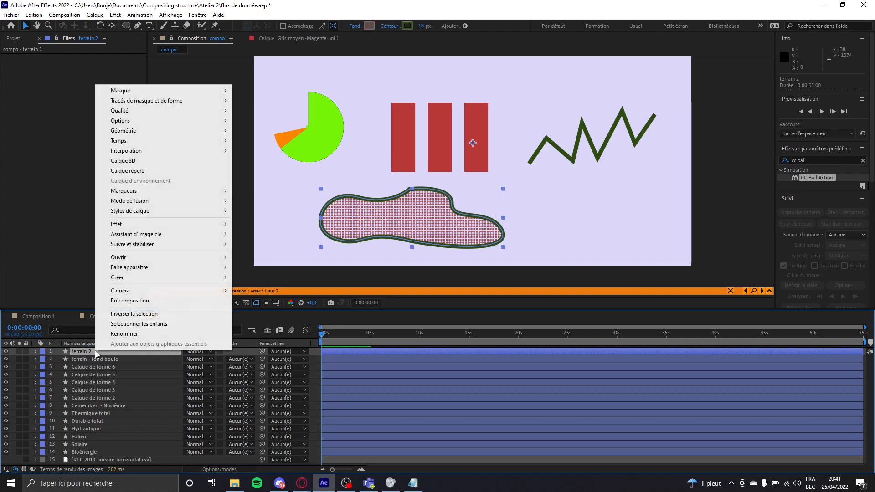
pyautogui.click(114, 333)
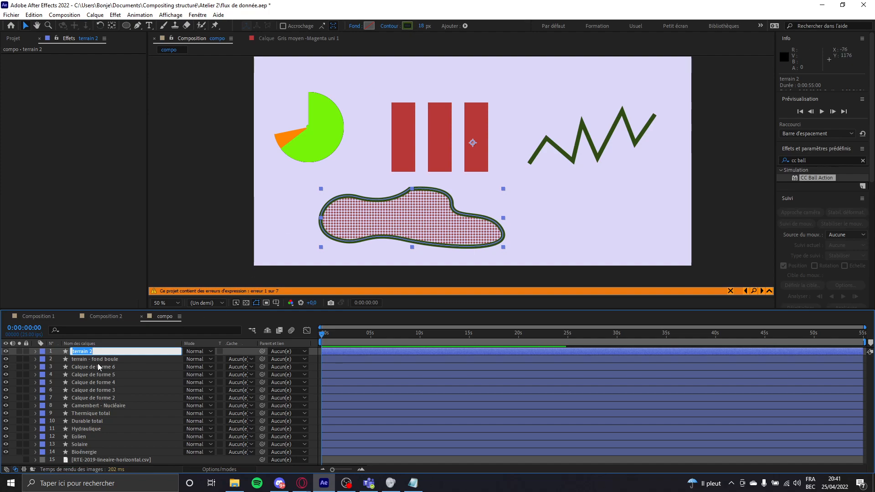
pyautogui.write('terrain - contour')
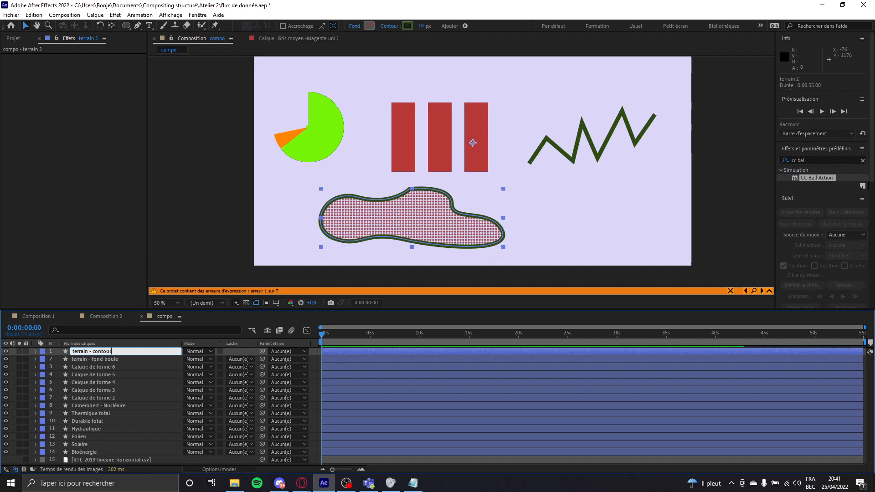
pyautogui.click(161, 244)
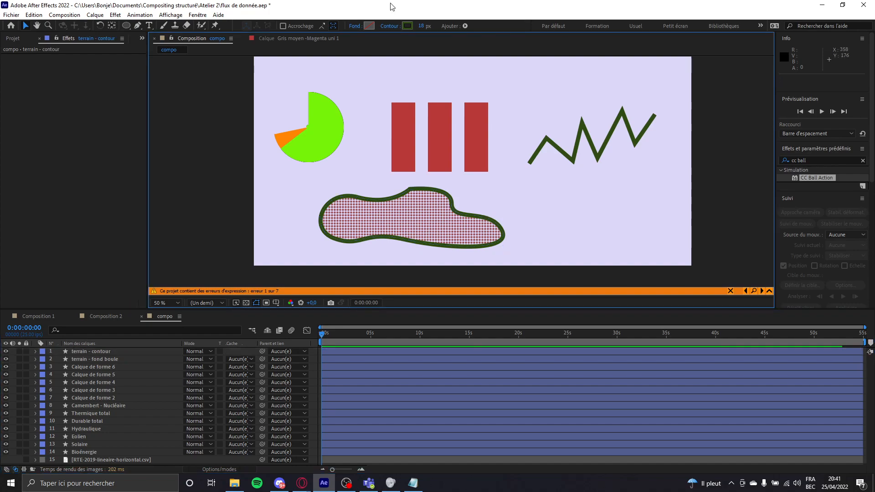
# Delete the duplicate CC Ball Action 2 effect from the terrain - fond boule layer, keeping the first CC Ball Action.
pyautogui.moveTo(395, 46); pyautogui.dragTo(105, 361)
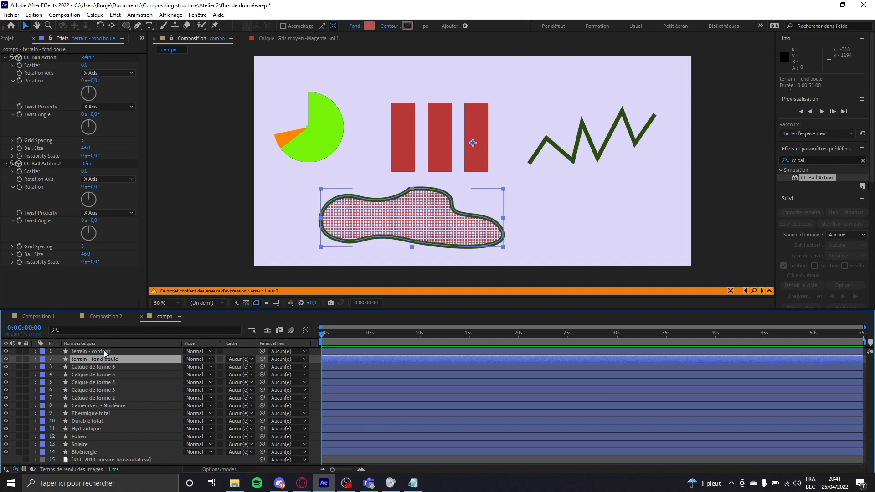
pyautogui.click(105, 351)
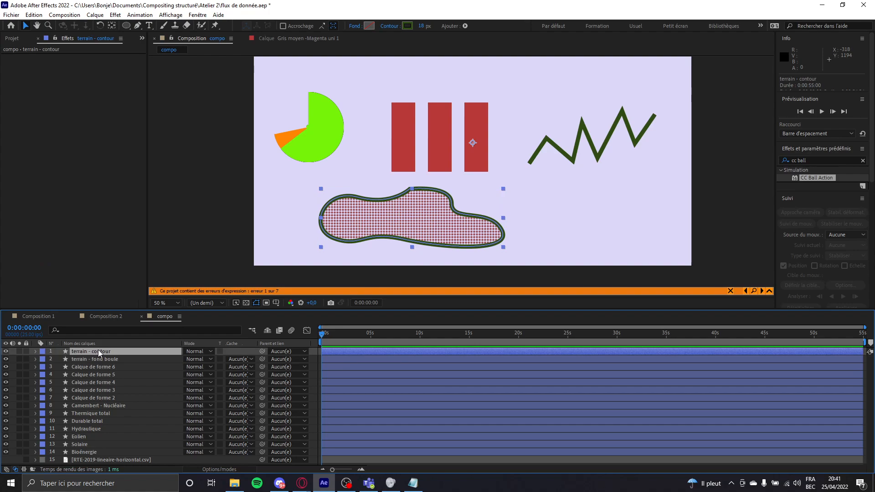
pyautogui.click(97, 357)
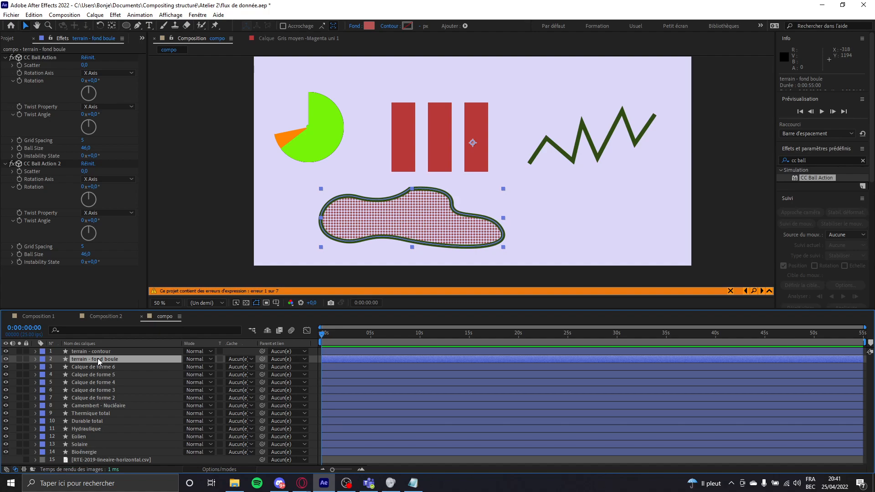
pyautogui.click(5, 58)
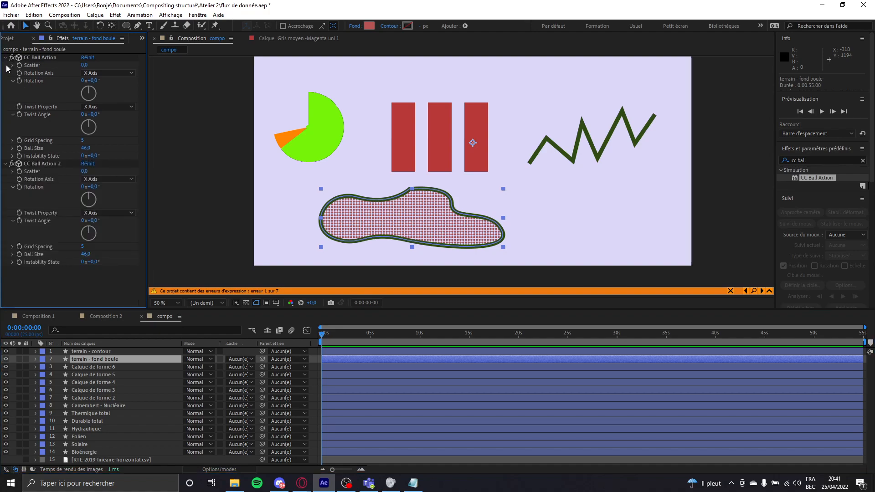
pyautogui.click(5, 66)
pyautogui.click(46, 66)
pyautogui.press('Delete')
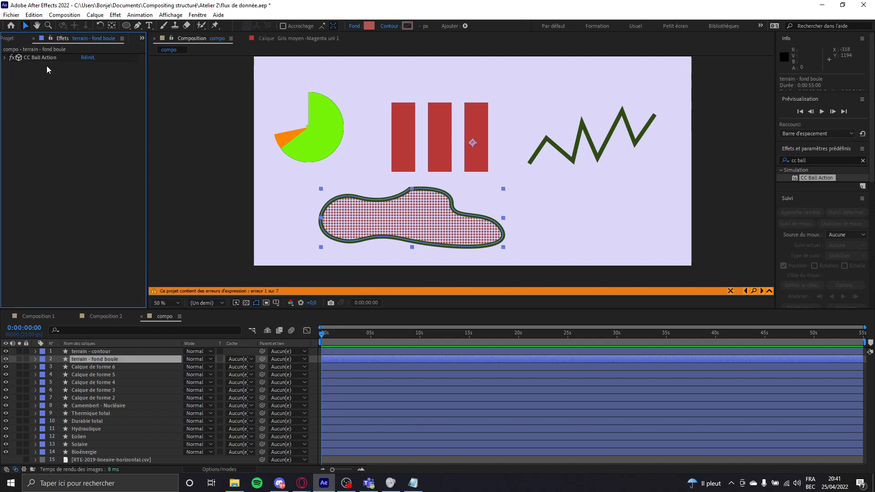
pyautogui.click(56, 58)
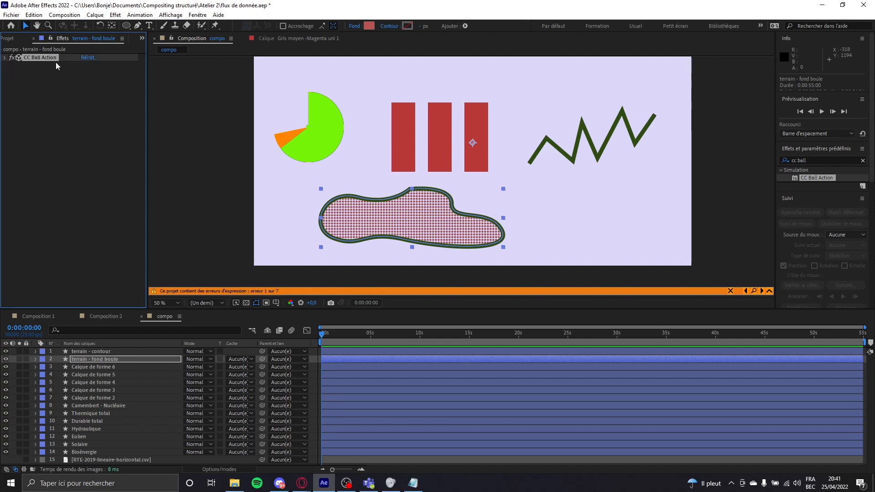
pyautogui.click(5, 58)
# Try the CC Ball Action effect on the terrain - contour layer, and delete it again.
pyautogui.click(100, 351)
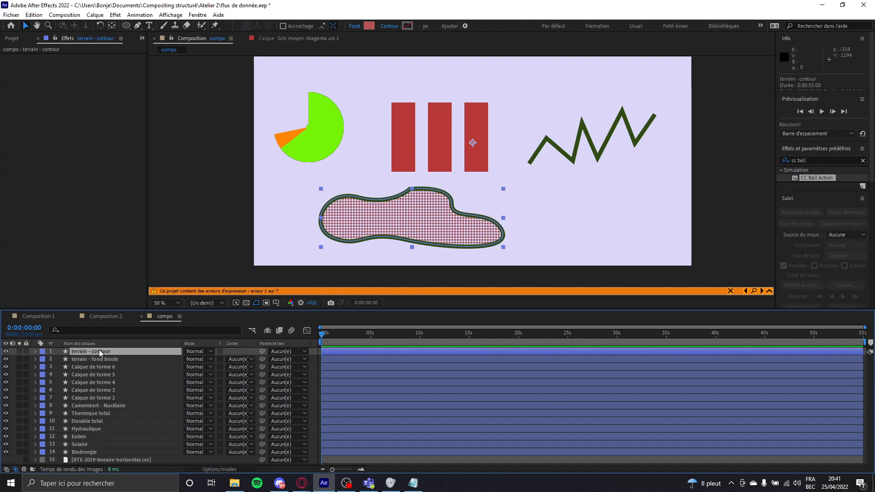
pyautogui.click(35, 352)
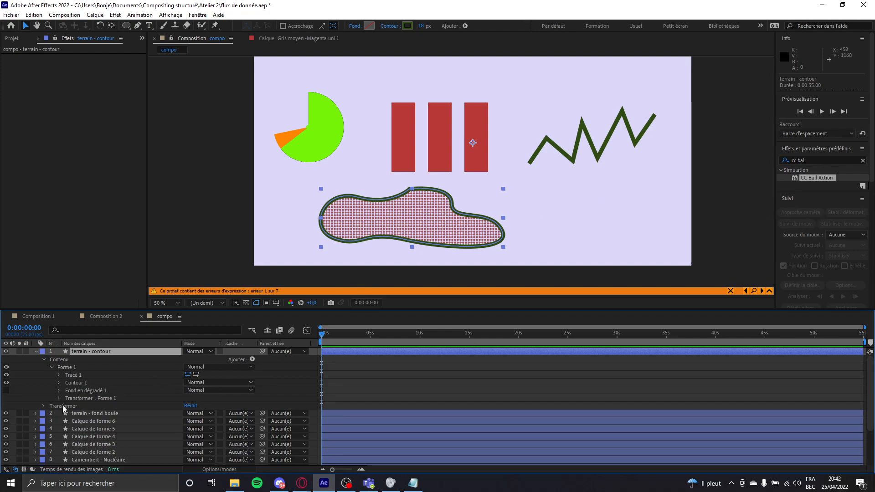
pyautogui.click(51, 365)
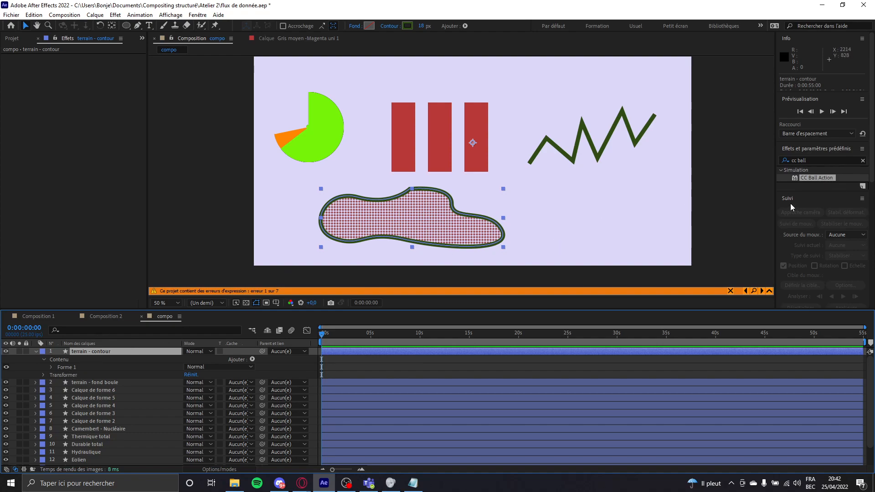
pyautogui.moveTo(819, 177); pyautogui.dragTo(114, 351)
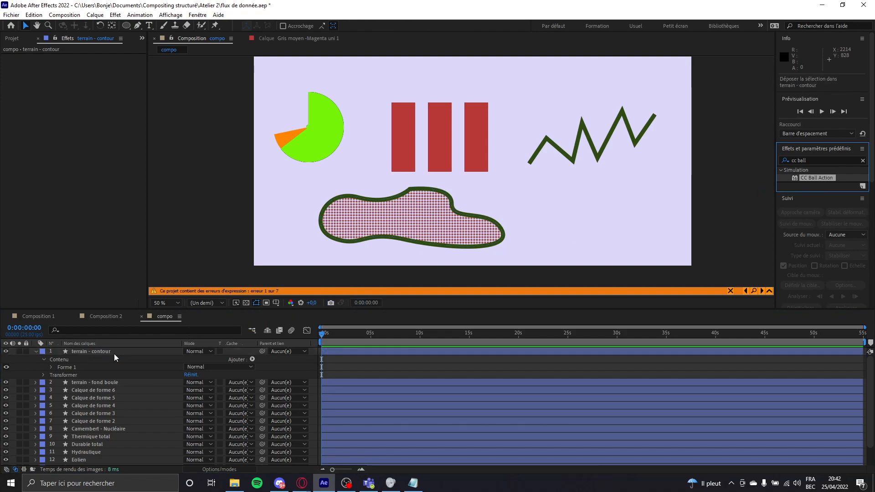
pyautogui.click(55, 376)
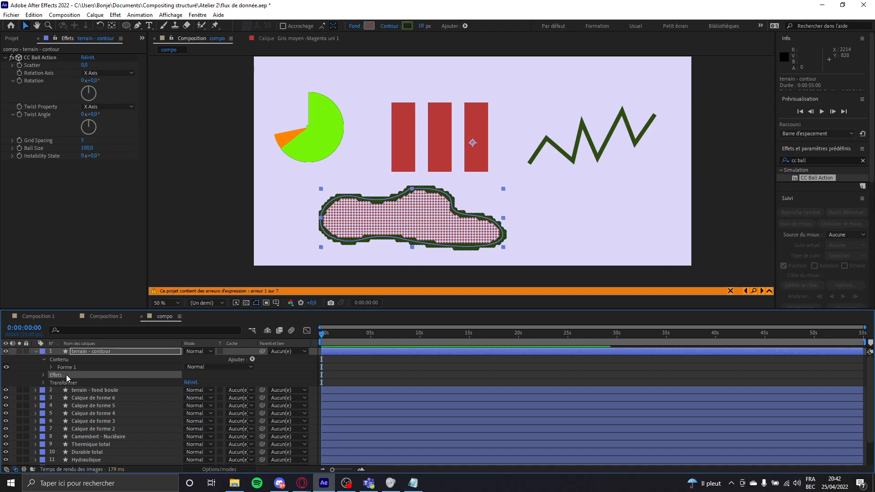
pyautogui.press('Delete')
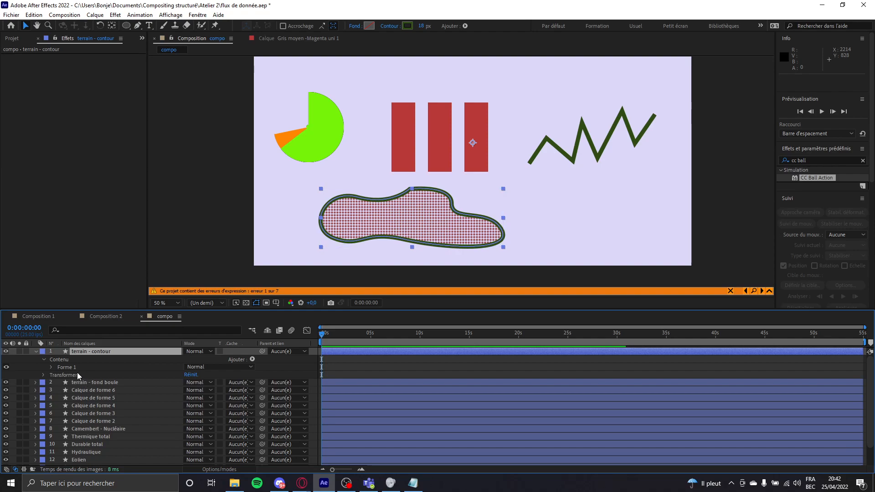
# Inspect the shape contents of the terrain - fond boule layer and select that layer to view its effect settings.
pyautogui.click(72, 367)
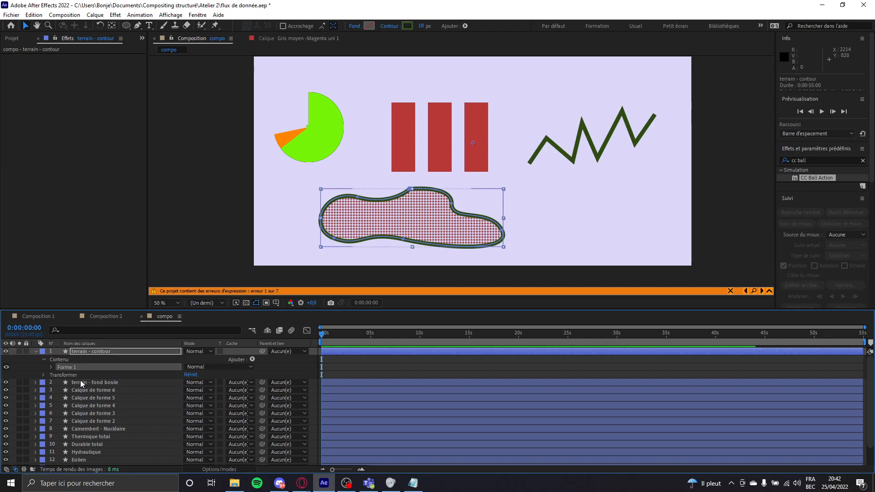
pyautogui.click(35, 382)
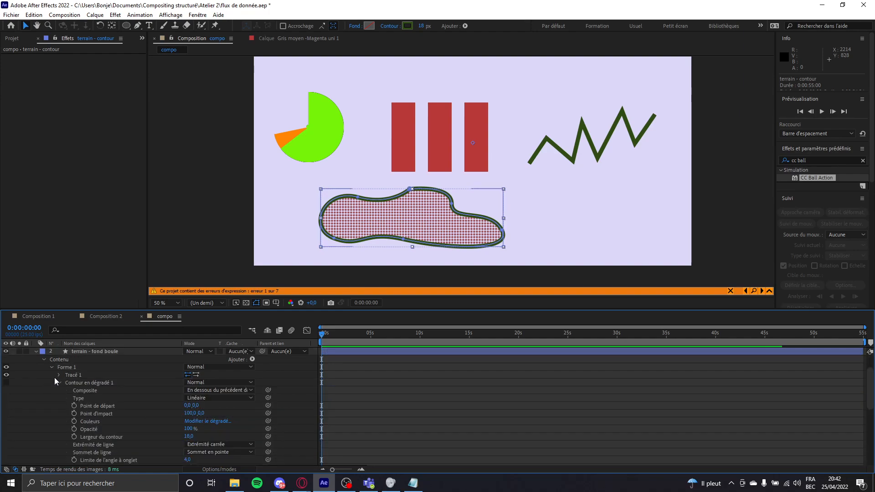
pyautogui.click(35, 352)
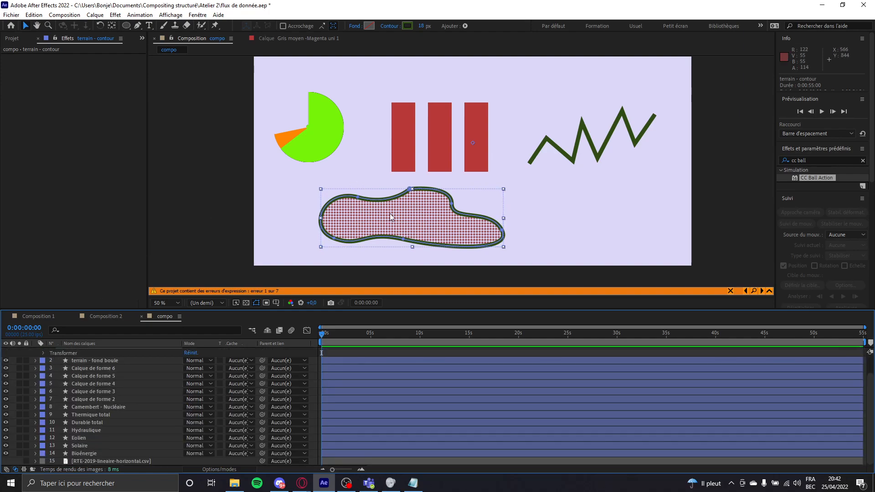
pyautogui.scroll(2, 64, 379)
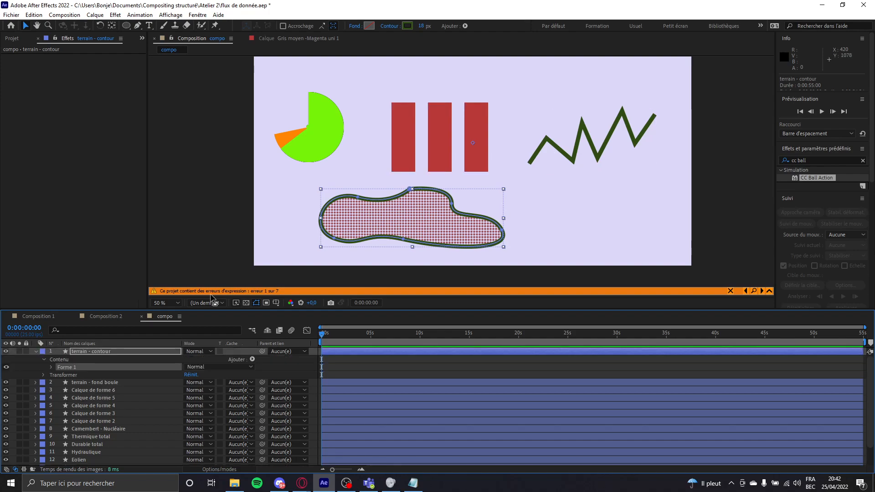
pyautogui.click(81, 383)
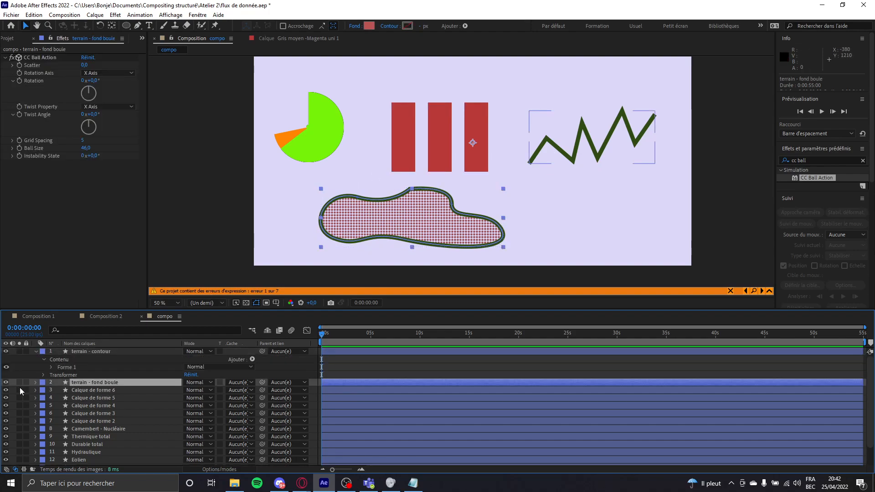
# Try a Scatter value of 14 in the terrain - fond boule layer's CC Ball Action effect, and undo it.
pyautogui.click(35, 383)
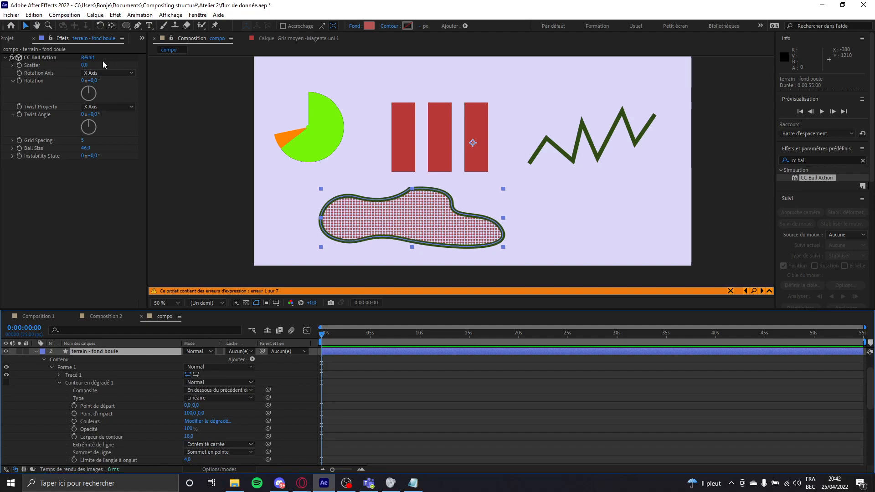
pyautogui.moveTo(85, 64); pyautogui.dragTo(94, 65)
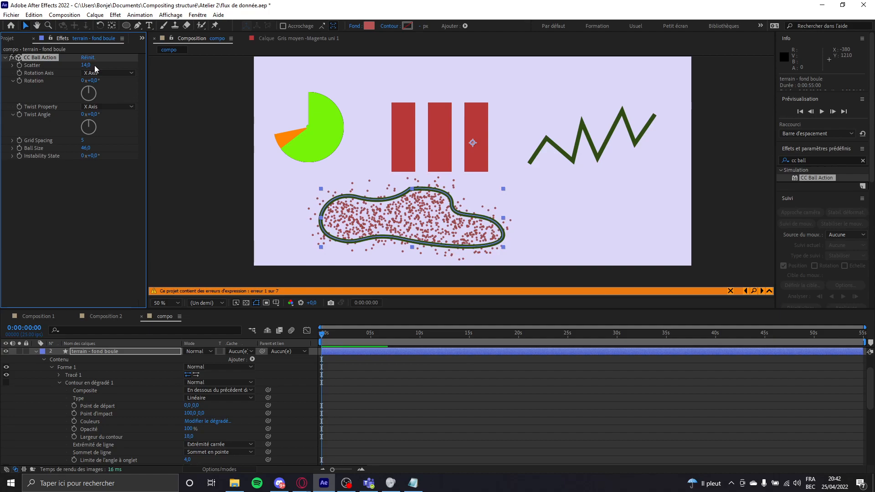
pyautogui.hotkey('ctrl', 'z')
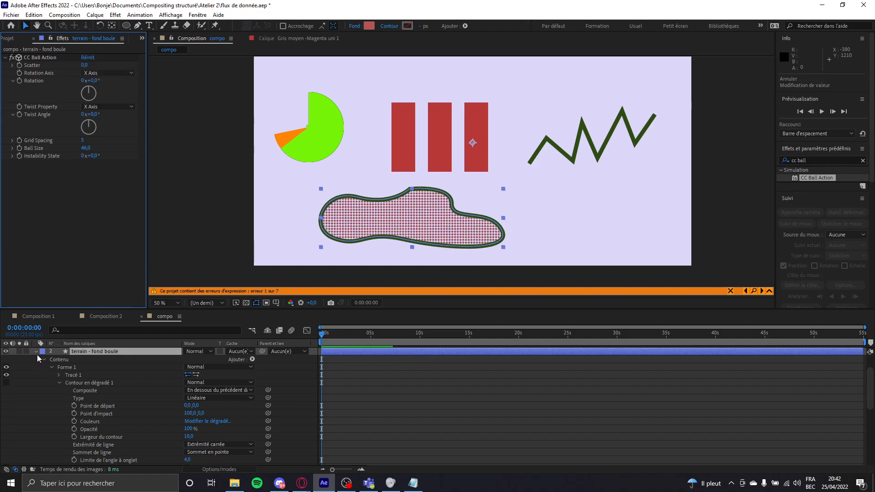
pyautogui.click(36, 351)
pyautogui.scroll(2, 106, 355)
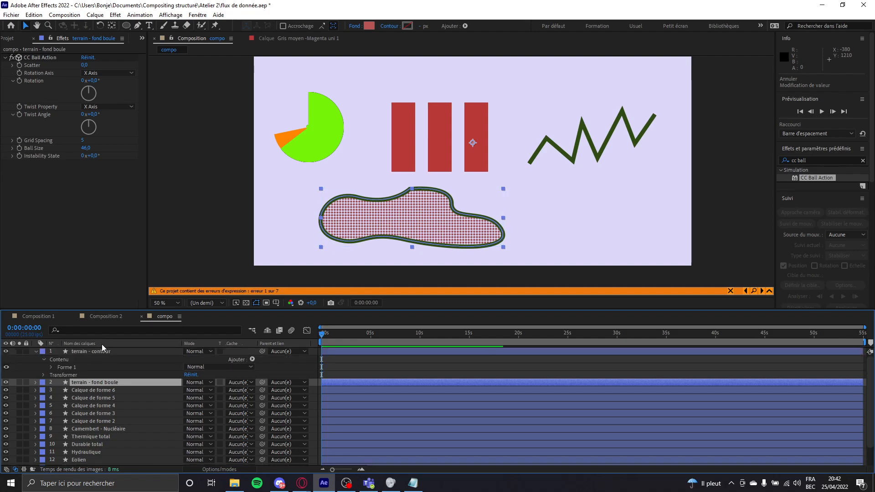
# Delete the terrain - fond boule layer and duplicate the terrain - contour layer, placing the copy directly below the original.
pyautogui.click(86, 382)
pyautogui.press('Delete')
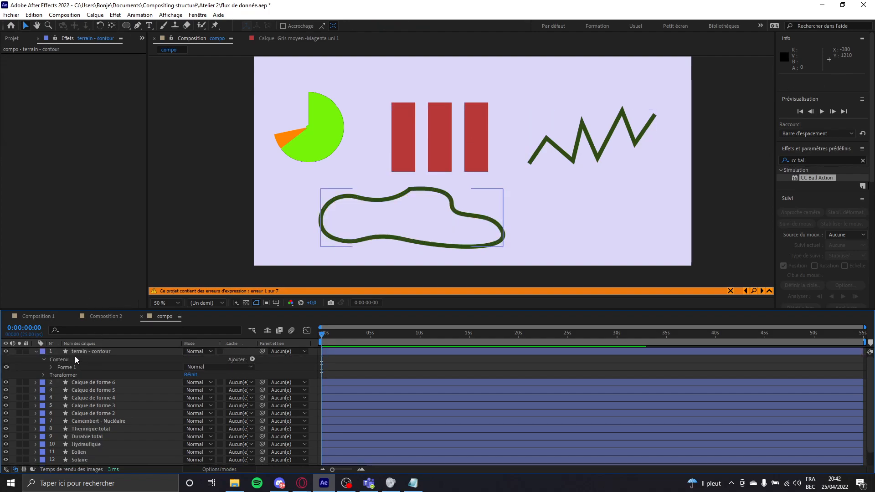
pyautogui.click(36, 352)
pyautogui.click(83, 352)
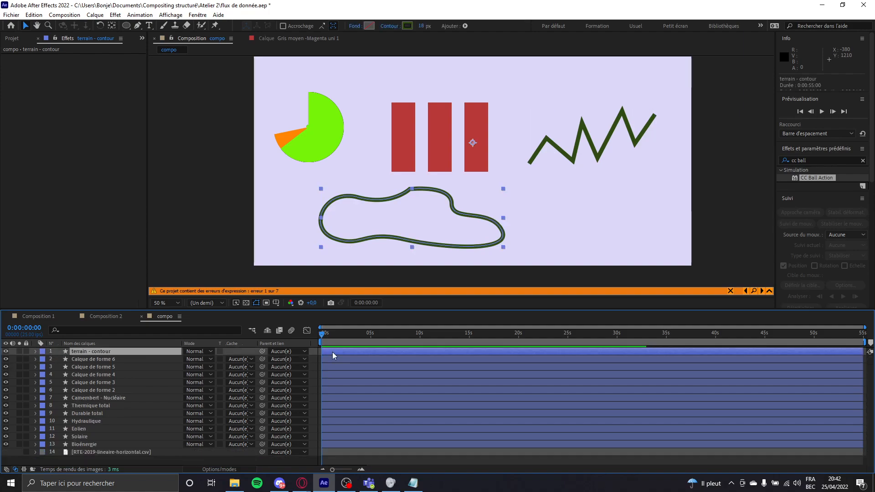
pyautogui.hotkey('ctrl', 'd')
pyautogui.moveTo(113, 352); pyautogui.dragTo(110, 362)
# Rename the terrain - contour 2 layer as "terrain - fond".
pyautogui.rightClick(108, 360)
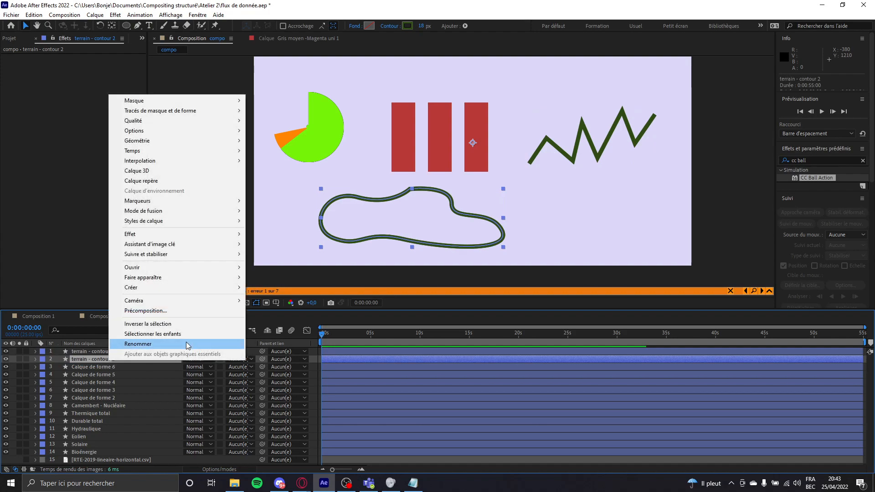
pyautogui.click(178, 345)
pyautogui.moveTo(117, 359); pyautogui.dragTo(93, 358)
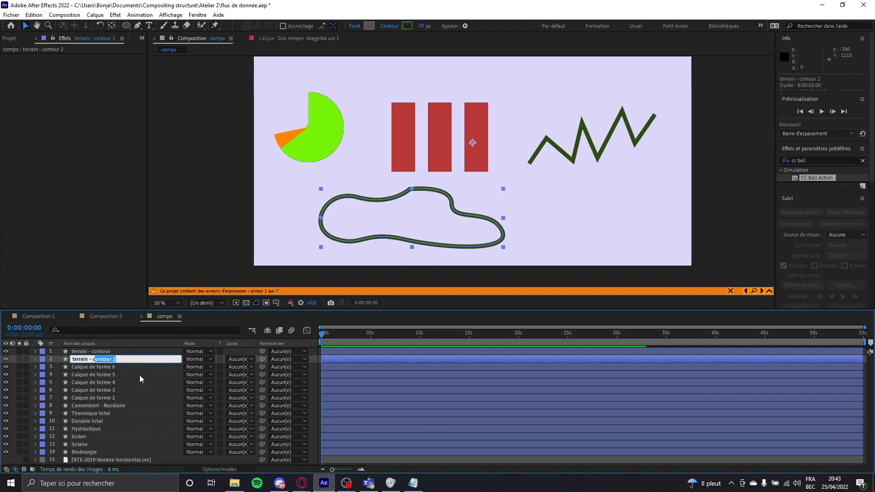
pyautogui.press('BackSpace')
pyautogui.write('fond')
pyautogui.press('Return')
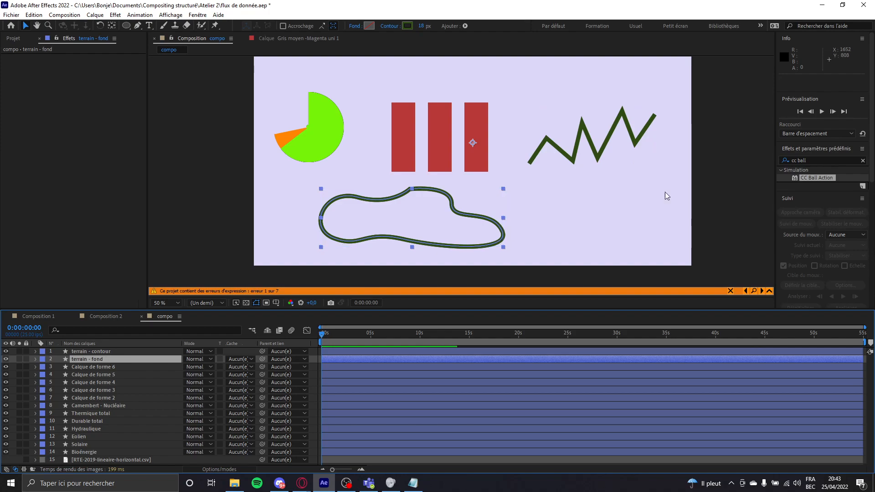
# Apply the CC Ball Action effect to the terrain - fond layer.
pyautogui.moveTo(814, 177); pyautogui.dragTo(102, 359)
pyautogui.click(96, 352)
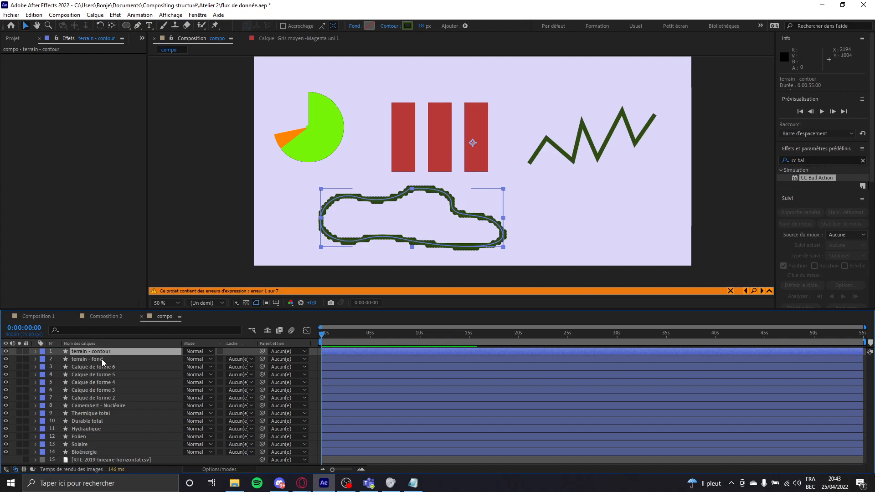
pyautogui.click(97, 358)
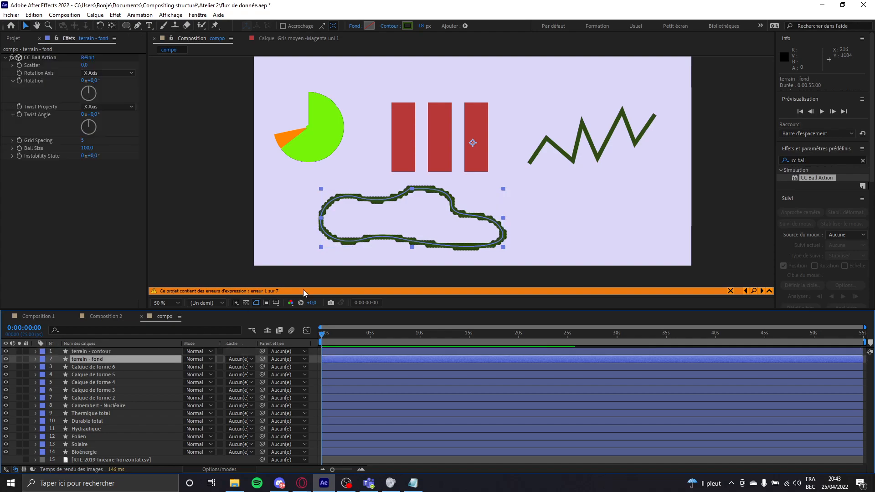
# Remove the terrain - fond layer's stroke and give its shape a solid red fill.
pyautogui.keyDown('alt'); pyautogui.click(408, 28); pyautogui.keyUp('alt')
pyautogui.keyDown('alt'); pyautogui.click(407, 28); pyautogui.keyUp('alt')
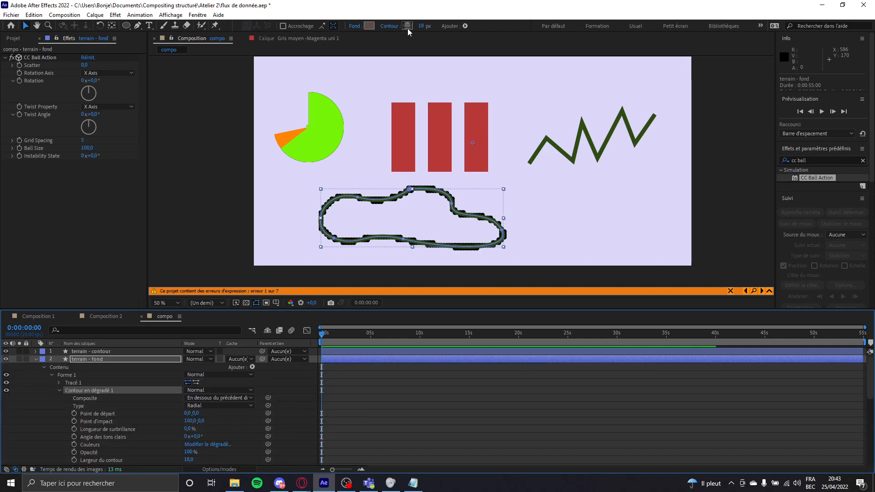
pyautogui.keyDown('alt'); pyautogui.click(408, 28); pyautogui.keyUp('alt')
pyautogui.keyDown('alt'); pyautogui.click(369, 26); pyautogui.keyUp('alt')
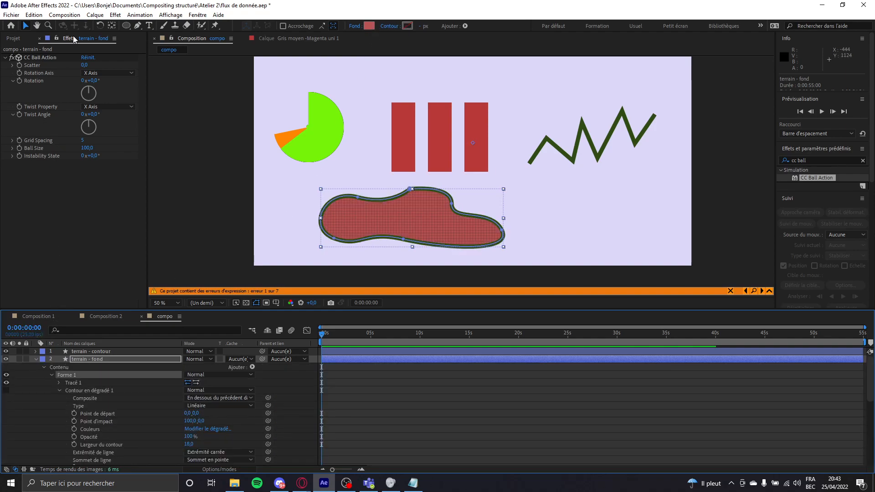
# Set the Scatter of the terrain - fond layer's CC Ball Action effect to 32.
pyautogui.moveTo(85, 65); pyautogui.dragTo(102, 65)
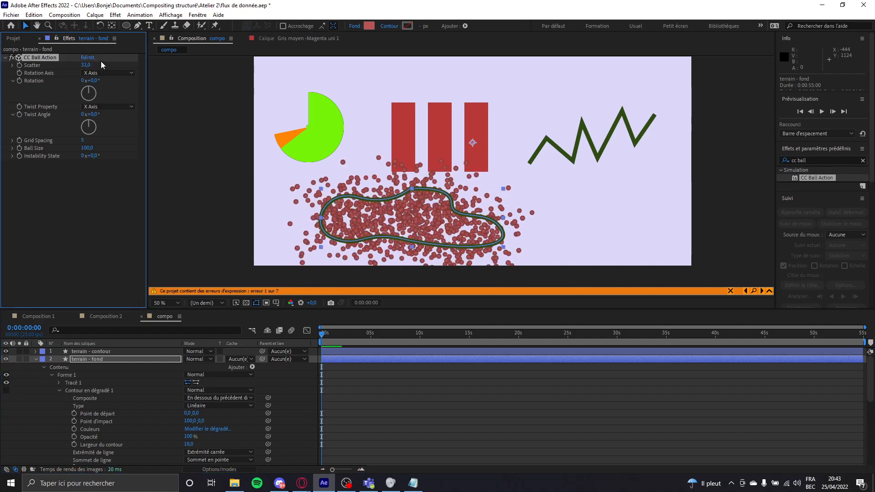
pyautogui.click(36, 360)
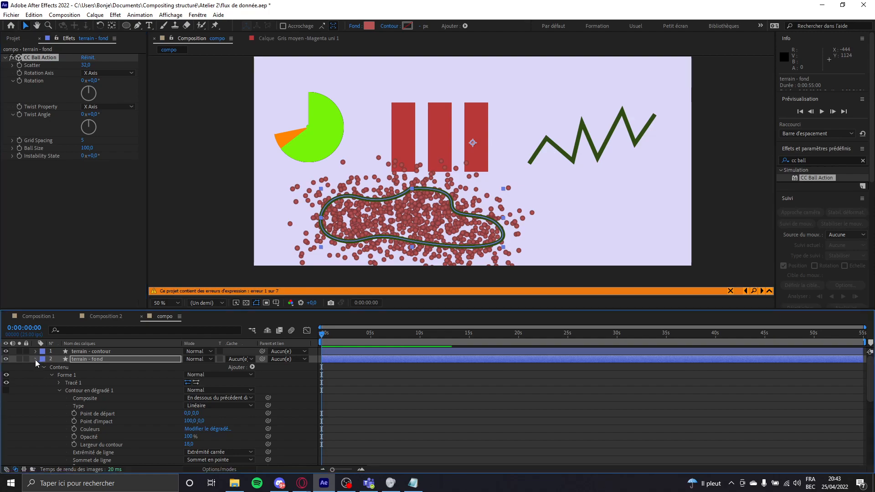
# Inspect the shape contents and track matte of the Forme indéfini layer in Composition 1, and return to the compo composition.
pyautogui.click(38, 316)
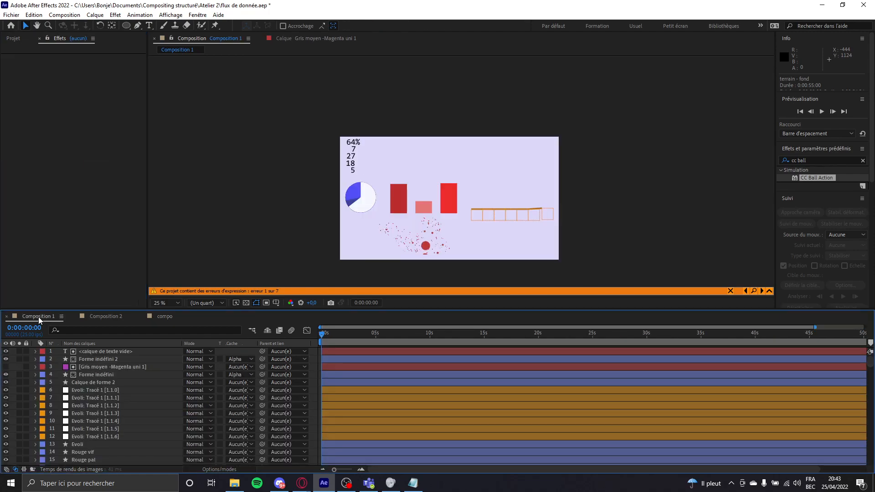
pyautogui.click(36, 376)
pyautogui.scroll(-1, 36, 376)
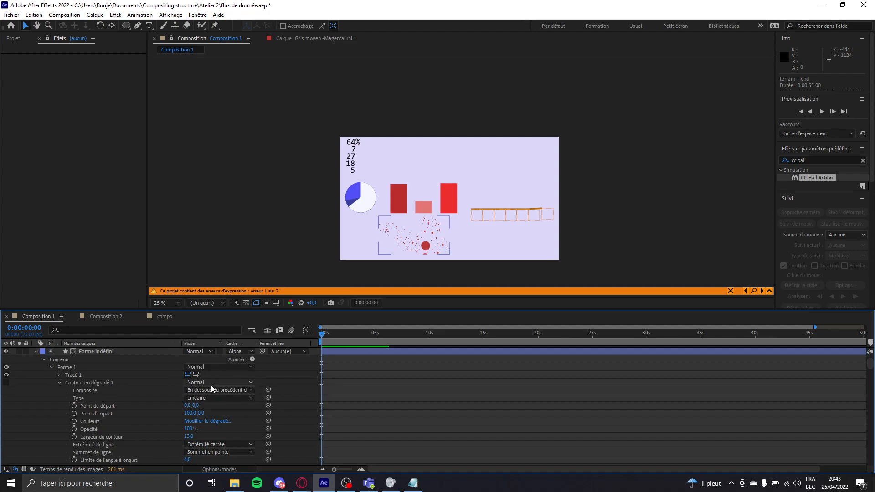
pyautogui.scroll(1, 212, 385)
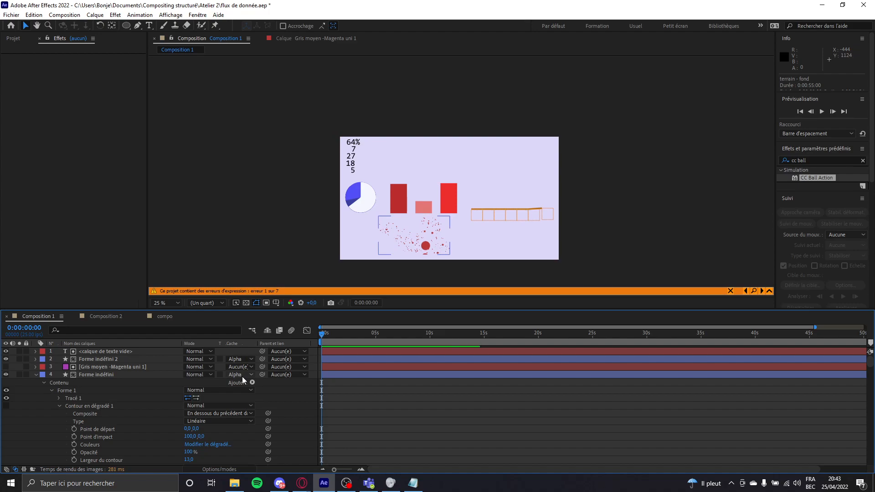
pyautogui.click(162, 321)
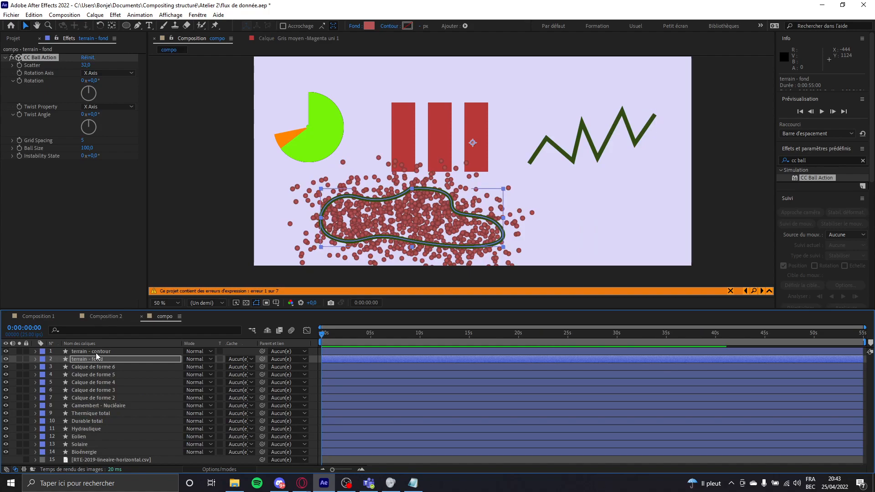
# Delete all effects from the terrain - fond layer.
pyautogui.click(35, 359)
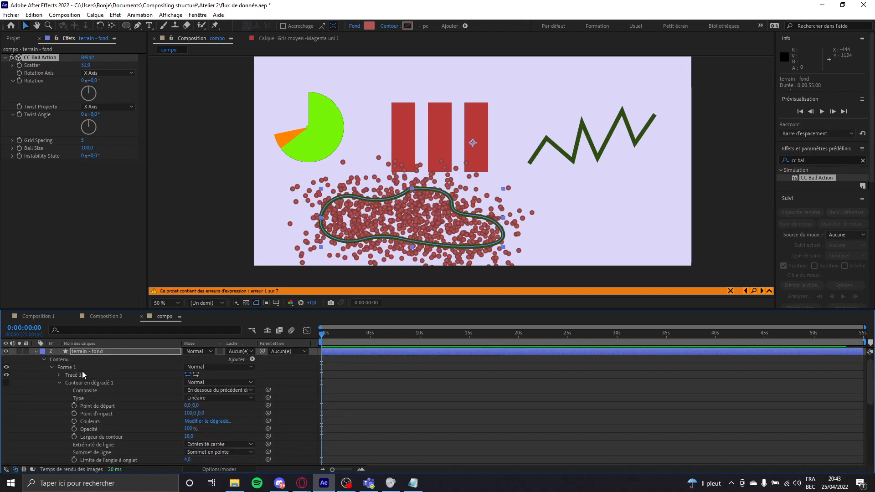
pyautogui.click(44, 359)
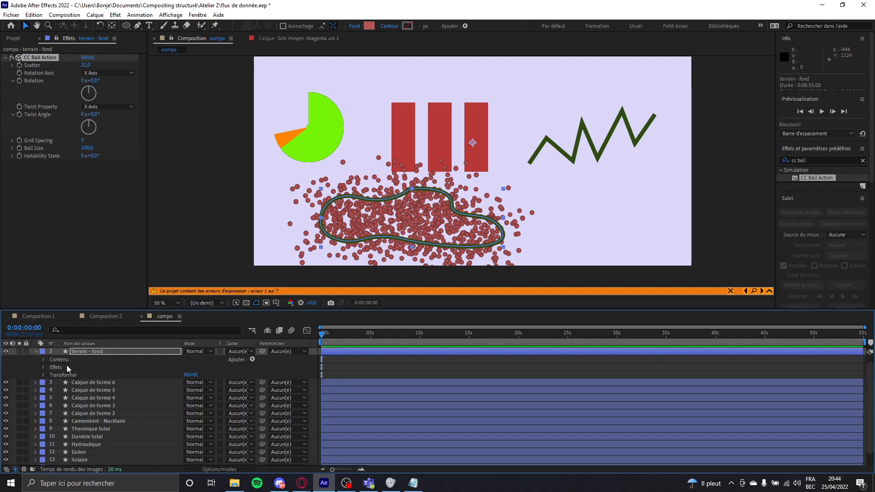
pyautogui.click(67, 368)
pyautogui.press('Delete')
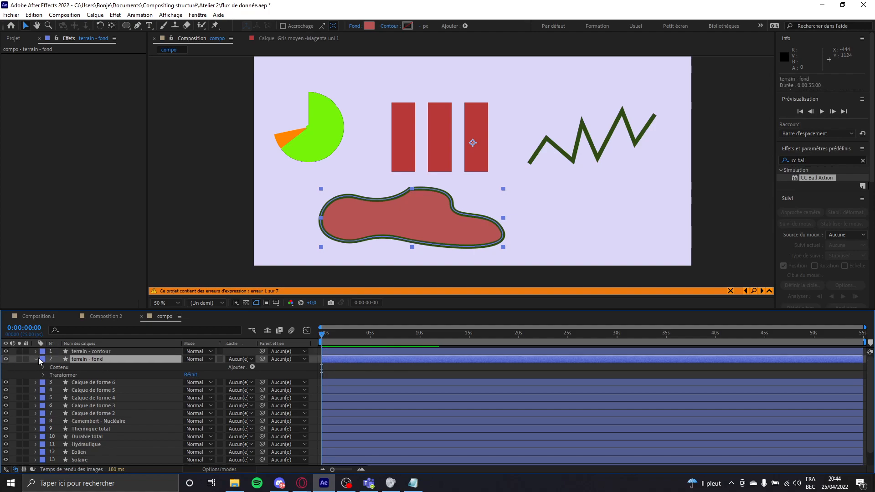
pyautogui.click(36, 360)
# Lock the terrain - contour layer, duplicate the terrain - fond layer, and select the original terrain - fond.
pyautogui.click(91, 350)
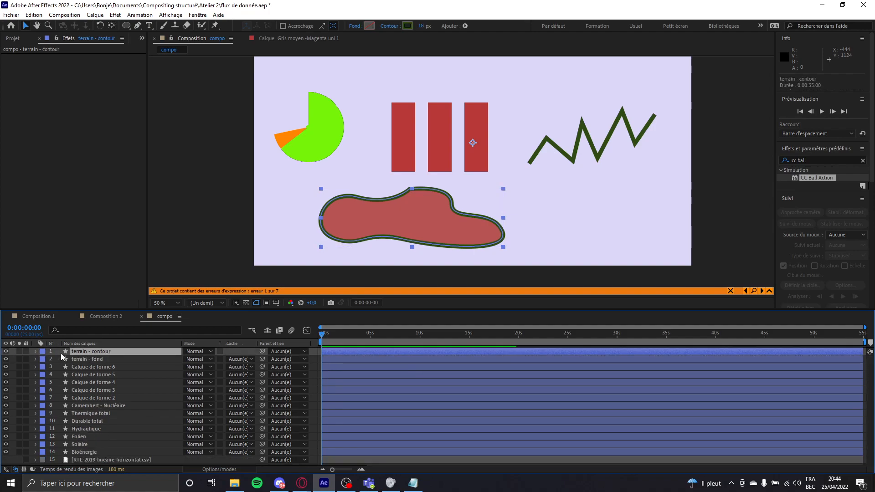
pyautogui.click(26, 351)
pyautogui.click(106, 359)
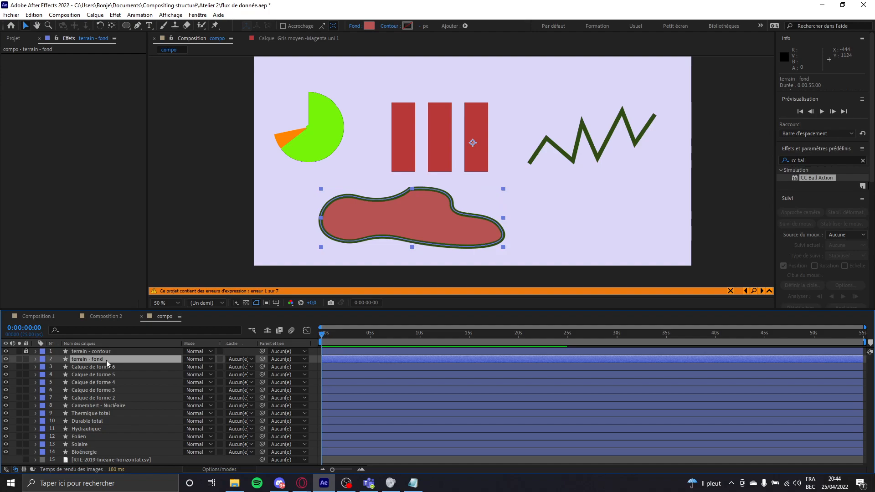
pyautogui.hotkey('ctrl', 'd')
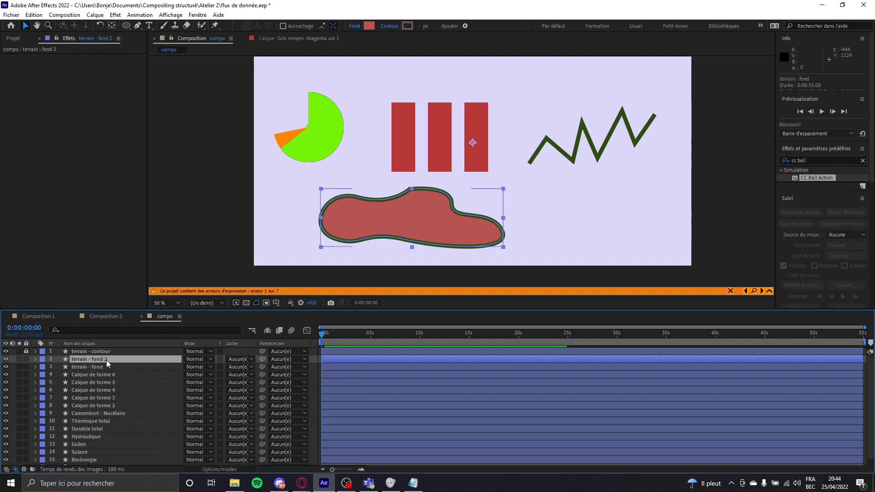
pyautogui.click(103, 366)
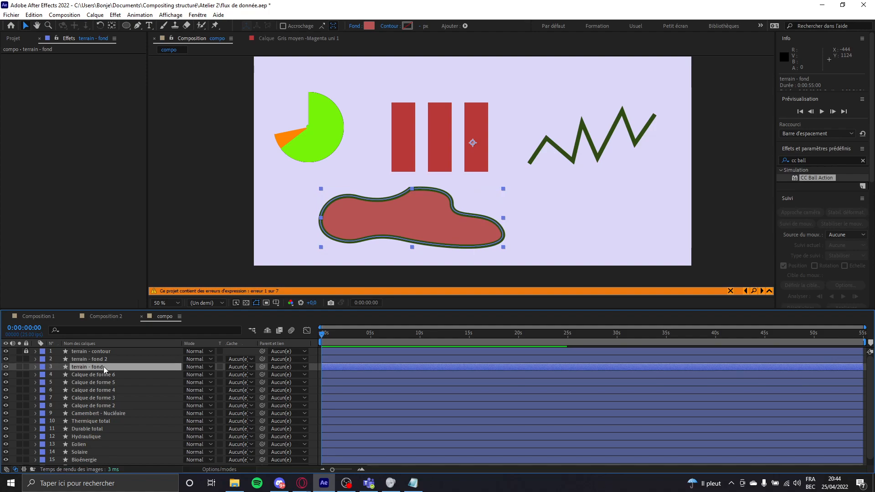
# Compare the two terrain - fond layers in compo with the layer and track matte setup in Composition 1.
pyautogui.click(36, 314)
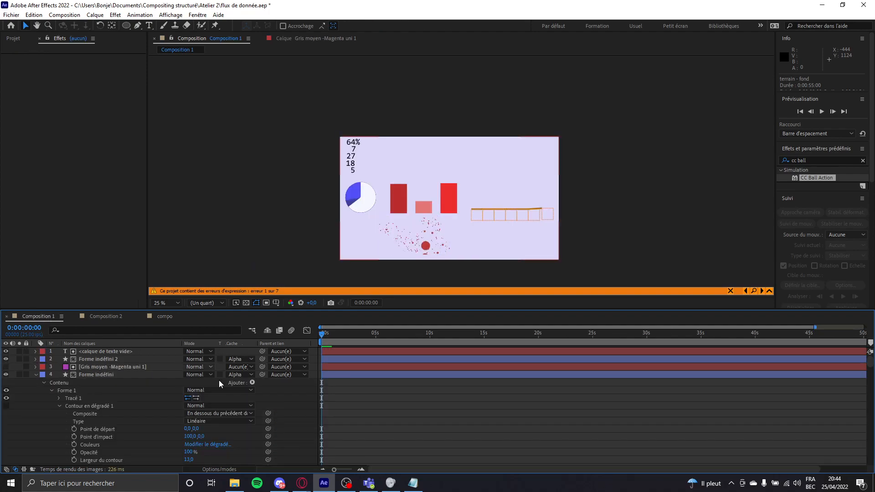
pyautogui.click(158, 316)
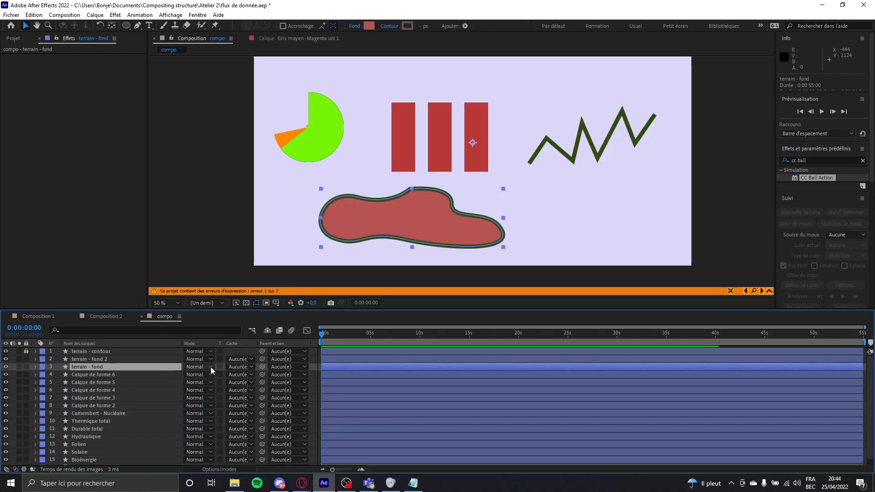
pyautogui.click(136, 360)
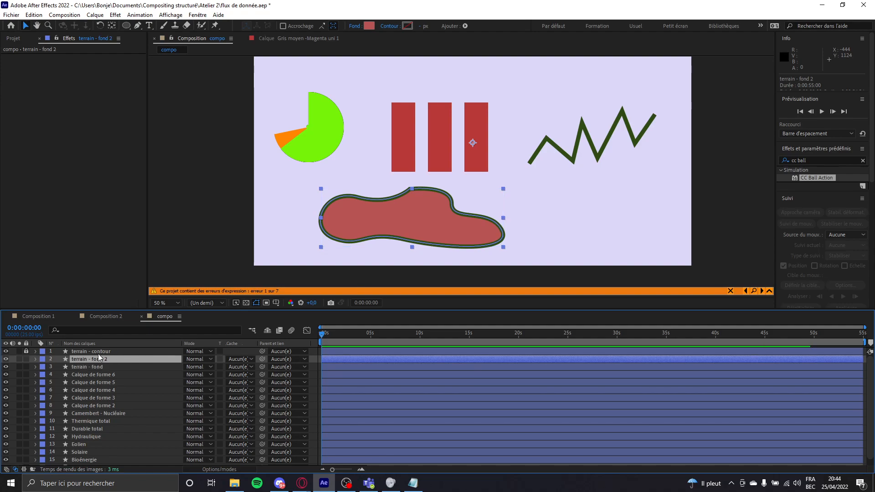
pyautogui.click(122, 366)
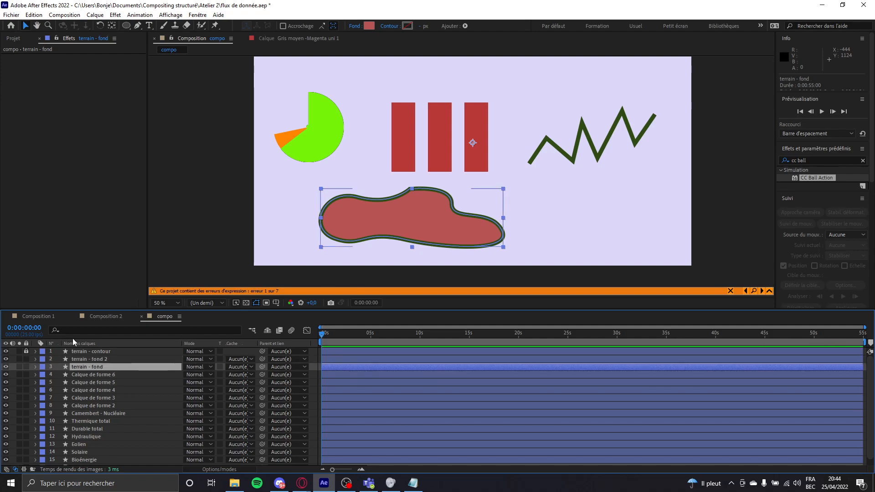
pyautogui.click(50, 317)
pyautogui.click(170, 316)
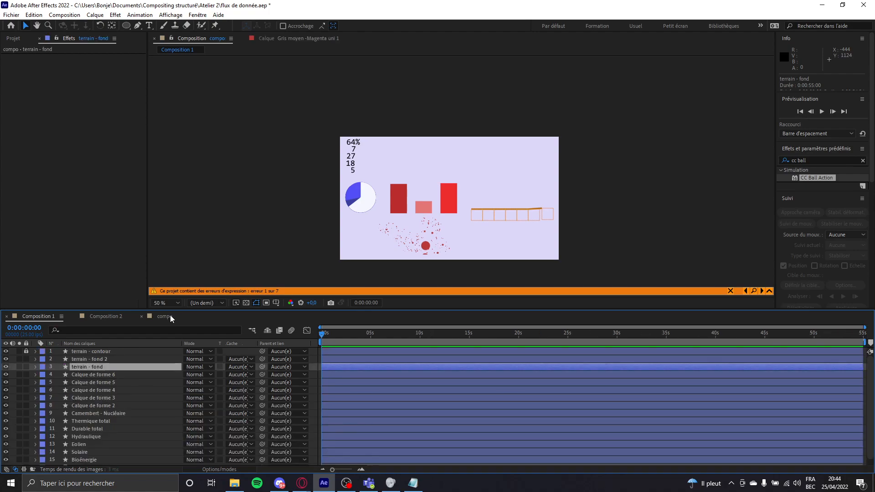
# Check the roles of Composition 1's Gris moyen -Magenta uni 1 and Forme indéfini layers by toggling their visibility, and return to compo.
pyautogui.click(40, 318)
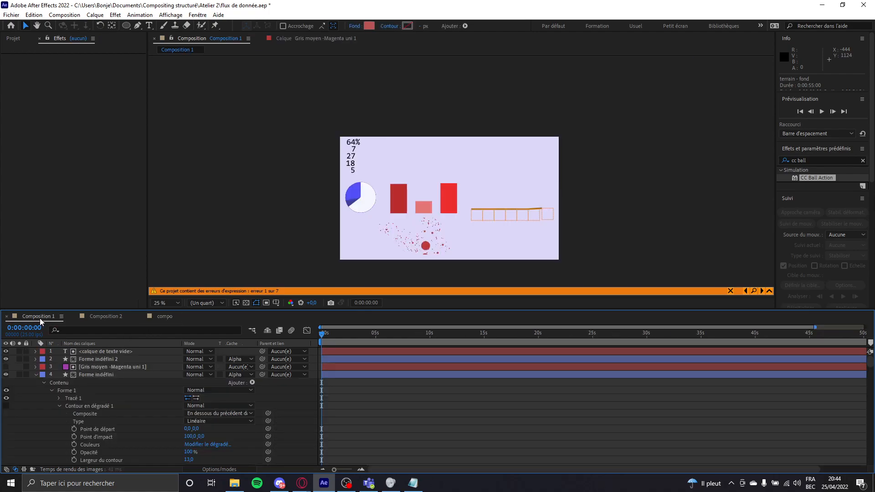
pyautogui.click(36, 375)
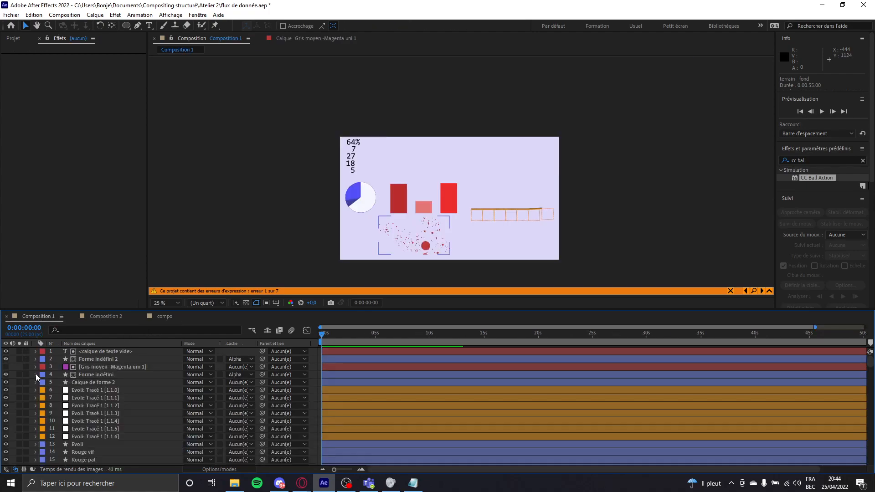
pyautogui.click(92, 375)
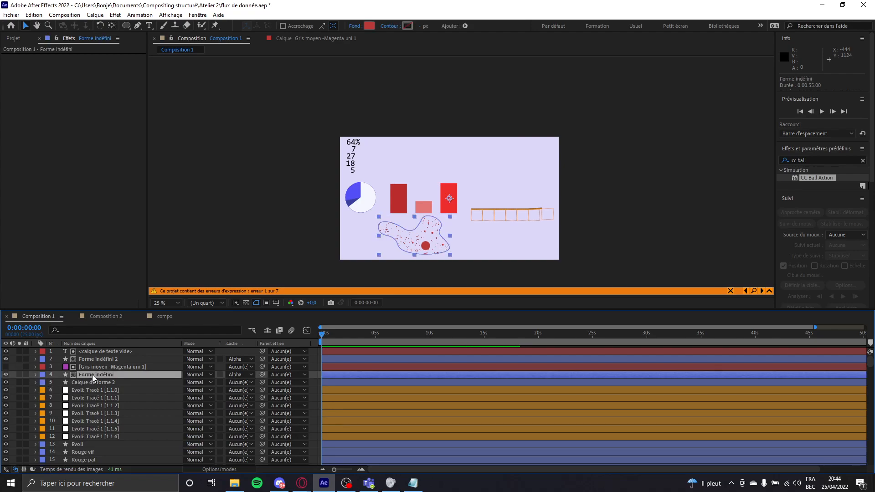
pyautogui.click(6, 367)
pyautogui.click(6, 367)
pyautogui.click(7, 375)
pyautogui.click(6, 375)
pyautogui.click(167, 318)
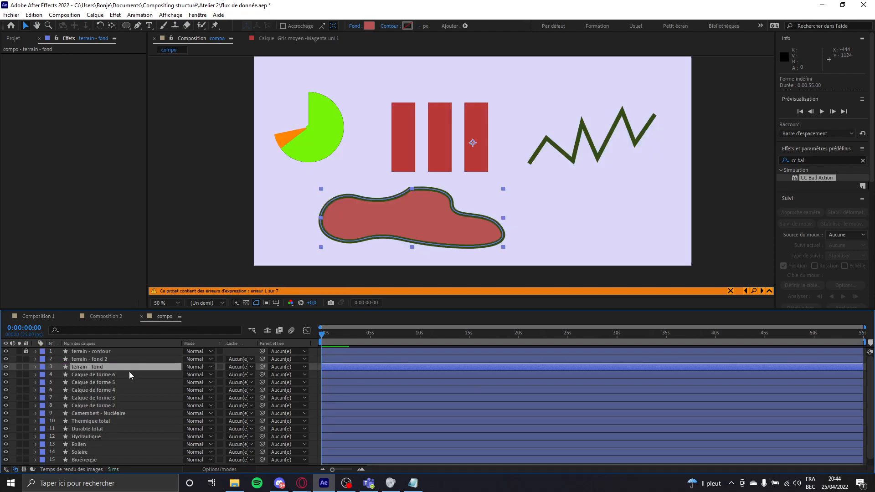
# Try the Ajout alpha blending mode on terrain - fond and compare the setup with Composition 1.
pyautogui.click(251, 367)
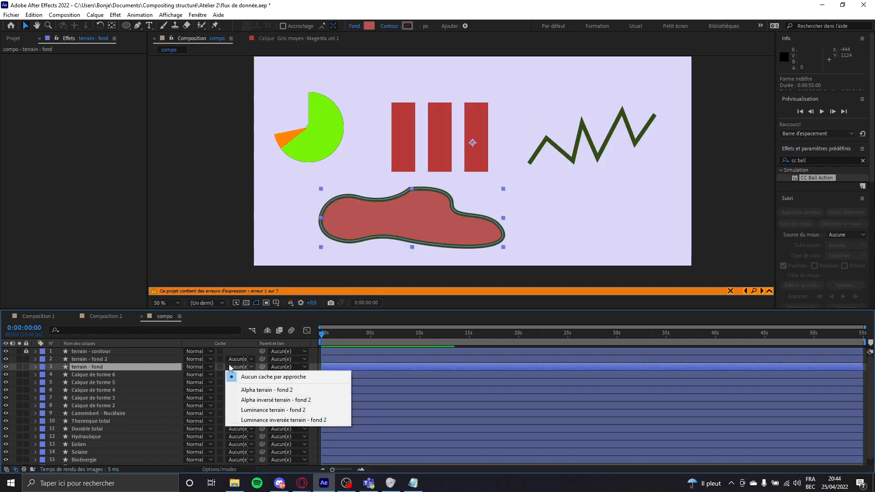
pyautogui.click(212, 367)
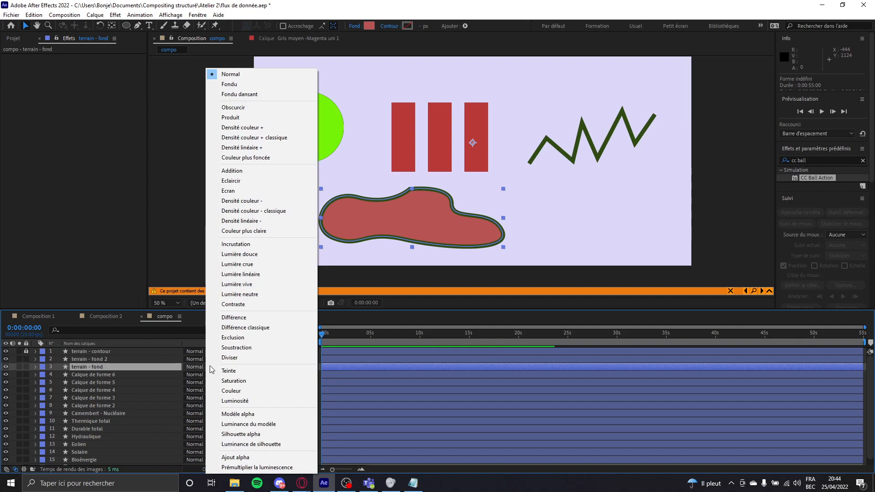
pyautogui.click(141, 469)
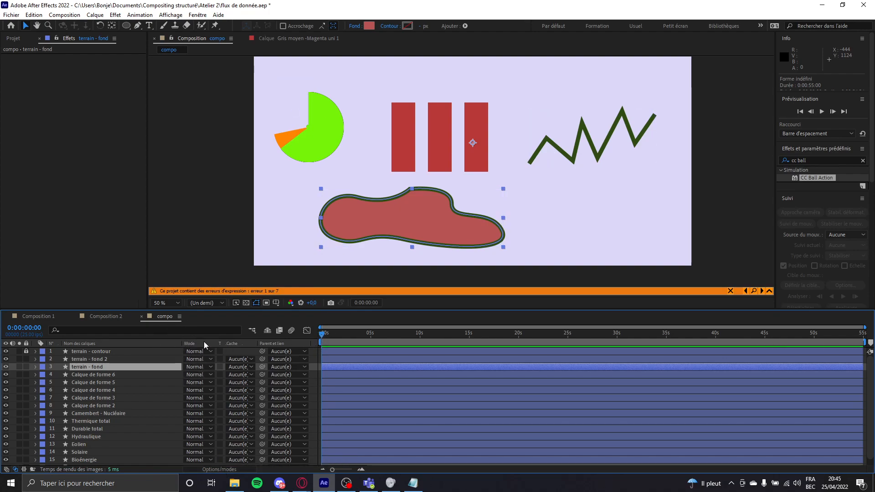
pyautogui.click(206, 368)
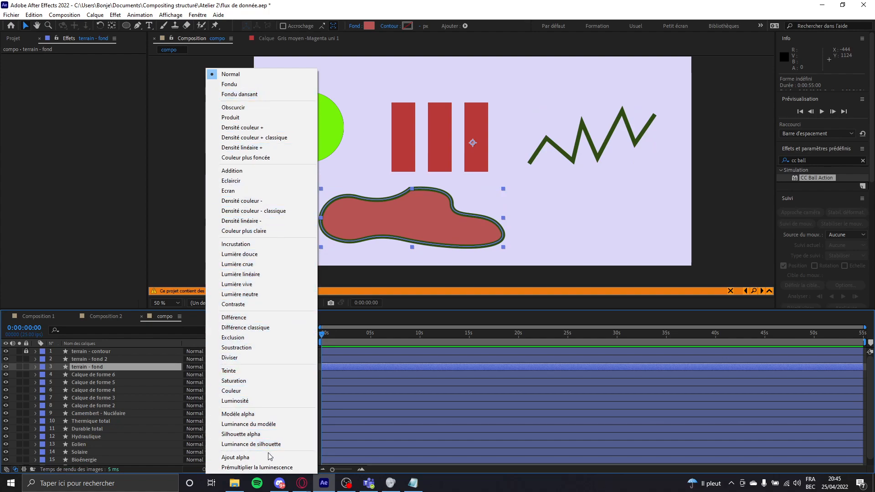
pyautogui.click(252, 458)
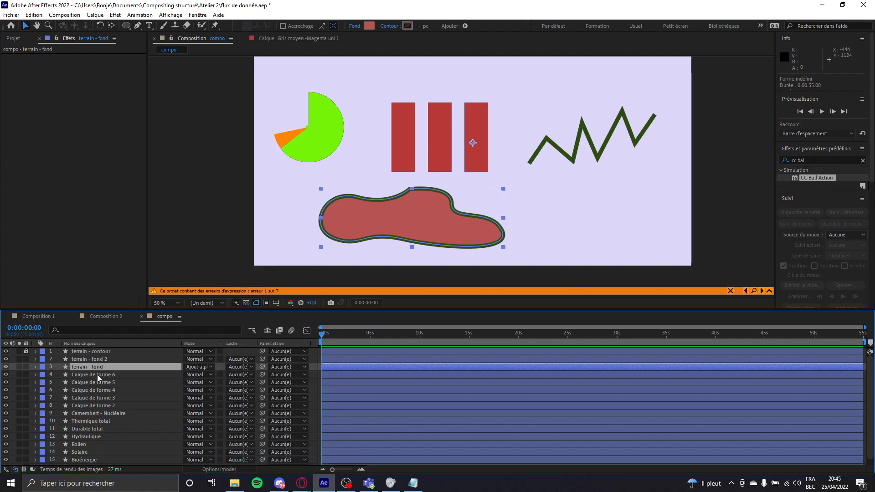
pyautogui.click(43, 316)
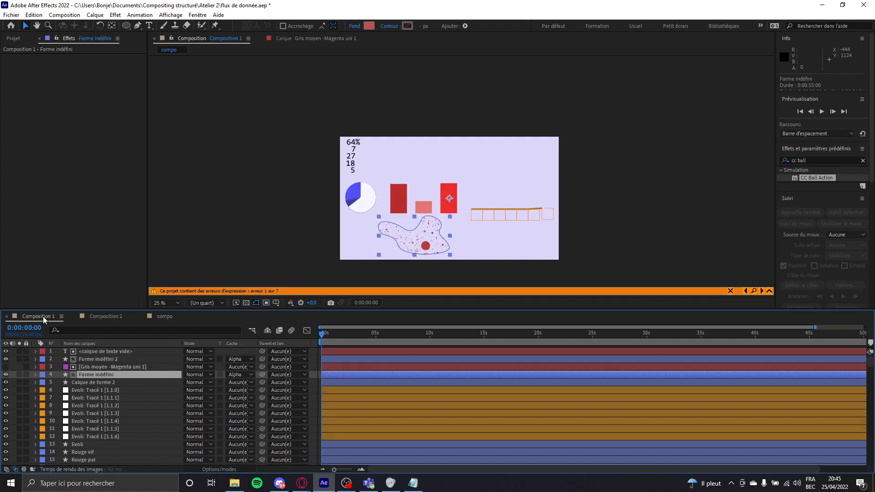
pyautogui.click(166, 316)
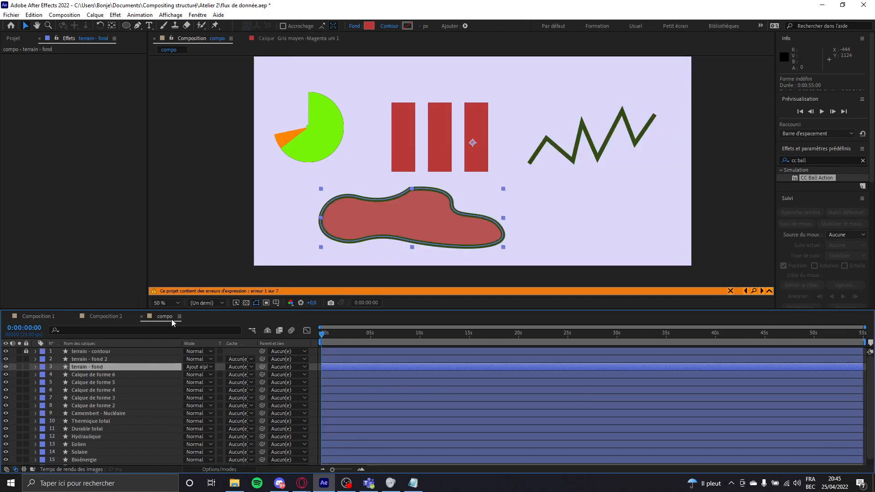
# Try the Modèle alpha blending mode on terrain - fond and switch it back to Ajout alpha.
pyautogui.click(211, 366)
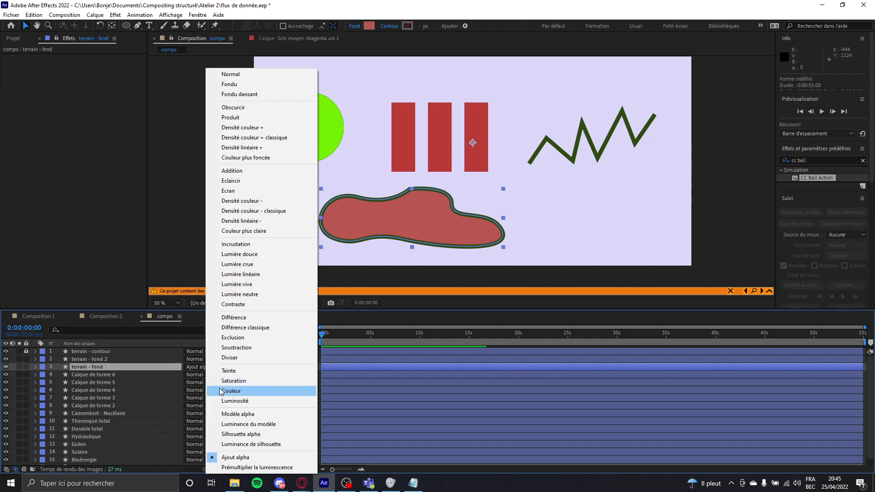
pyautogui.click(253, 414)
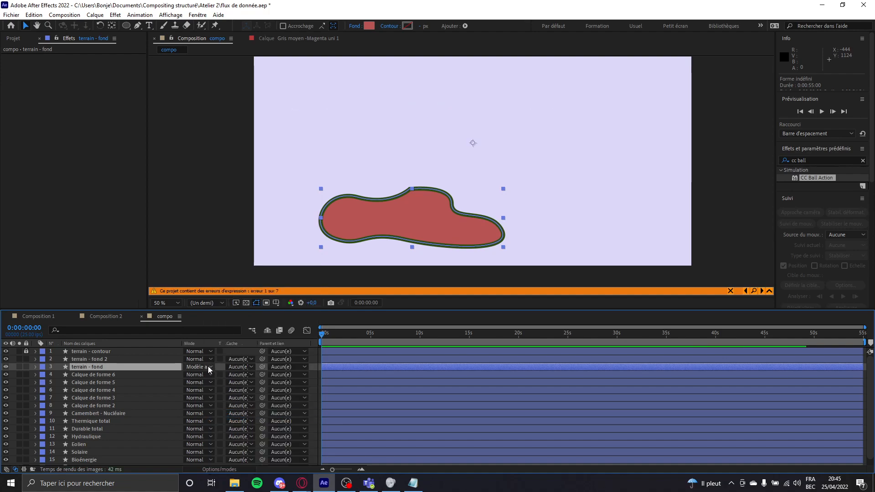
pyautogui.click(208, 366)
pyautogui.click(256, 455)
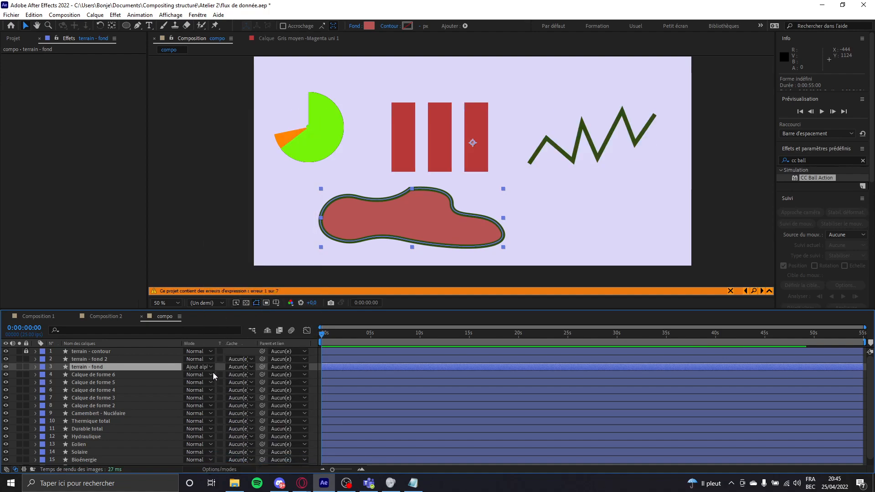
# Restore the terrain - fond layer's blending mode to Normal.
pyautogui.click(127, 357)
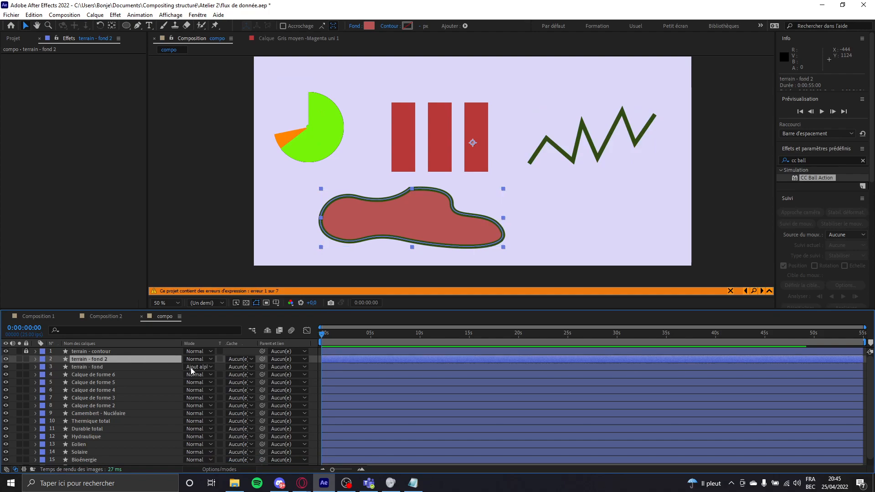
pyautogui.click(141, 366)
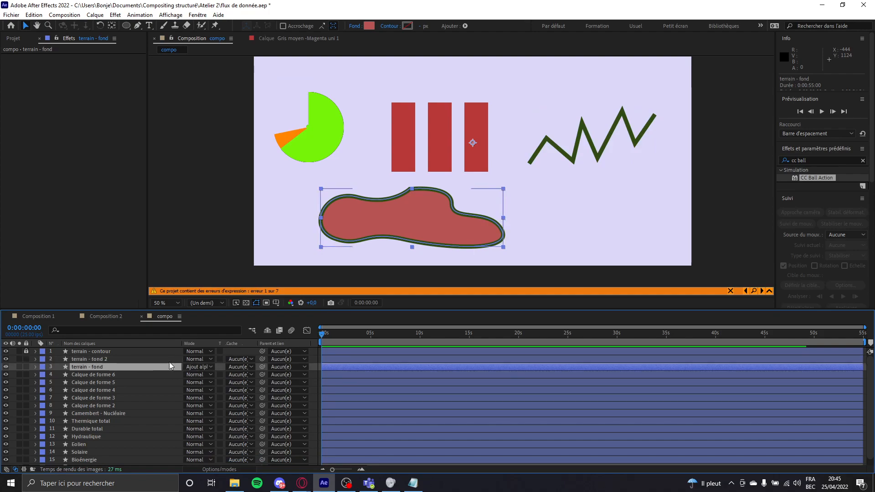
pyautogui.click(199, 368)
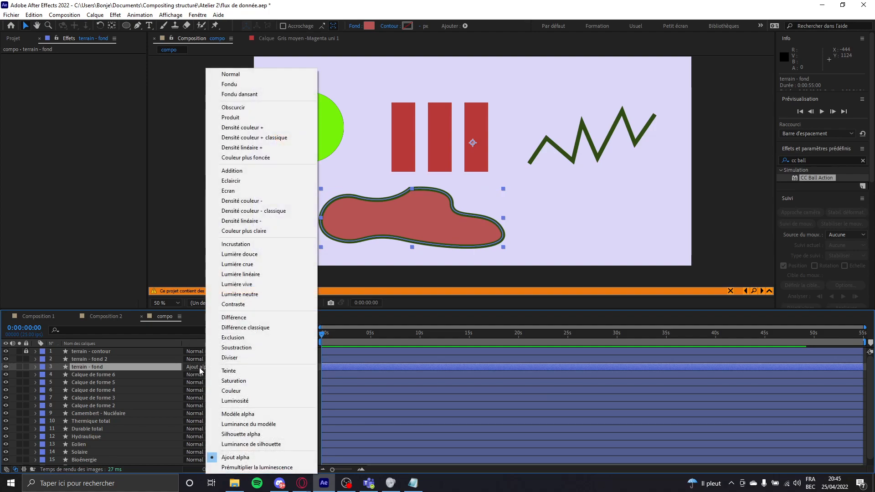
pyautogui.click(270, 75)
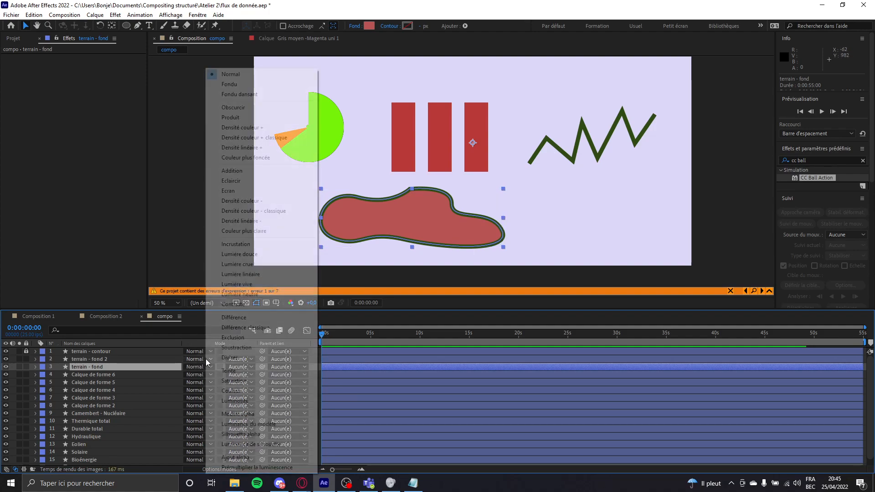
pyautogui.click(198, 367)
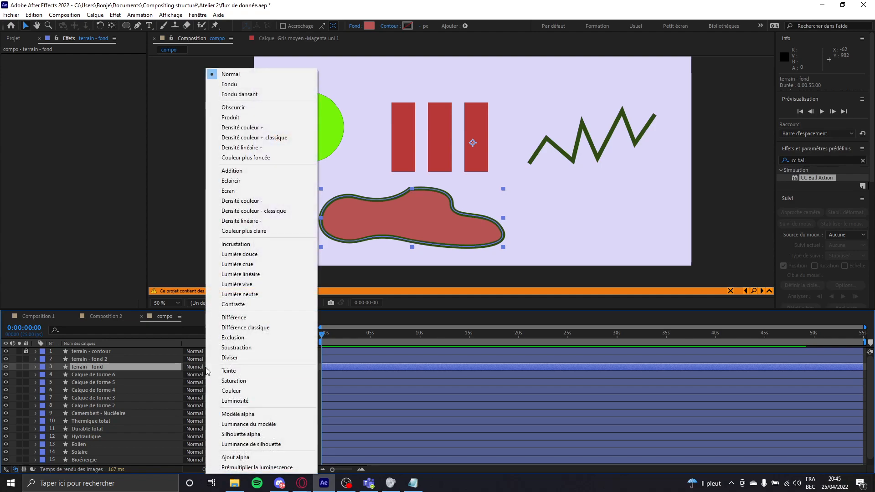
pyautogui.click(105, 255)
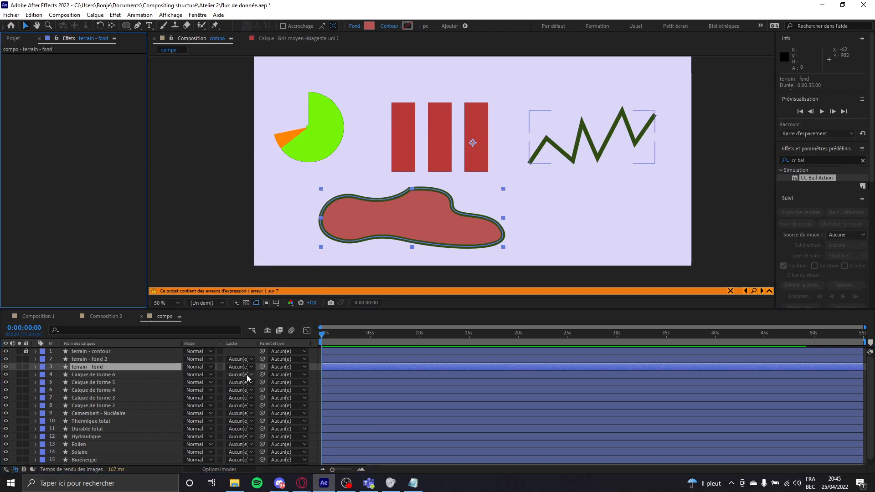
# Try terrain - fond as an alpha track matte for Calque de forme 6 and undo it.
pyautogui.click(247, 375)
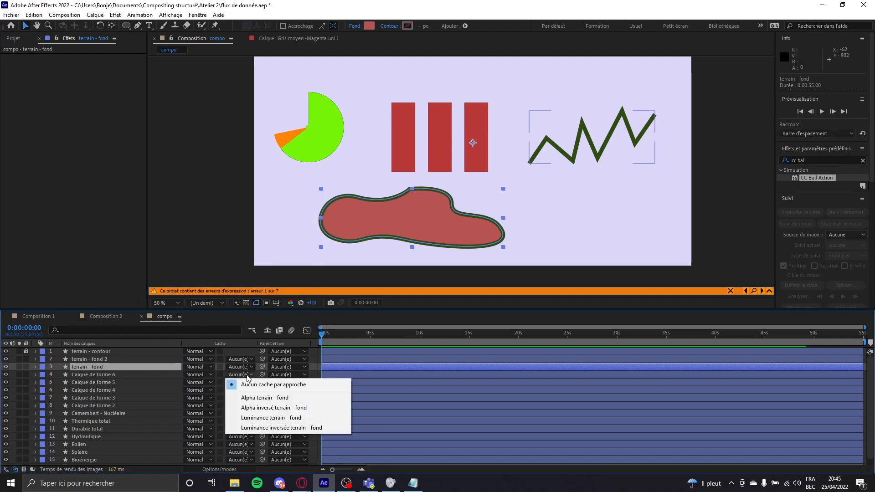
pyautogui.click(272, 399)
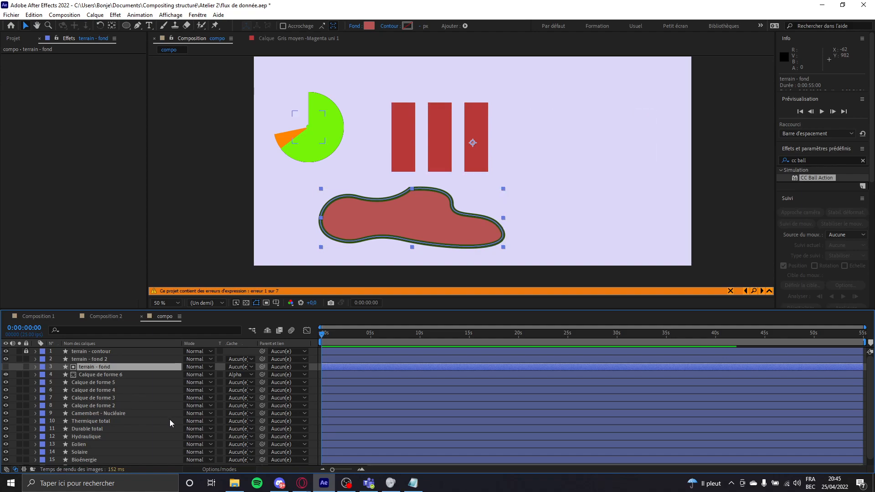
pyautogui.hotkey('ctrl', 'z')
# Try terrain - contour as an alpha track matte for terrain - fond 2 and undo it.
pyautogui.click(253, 360)
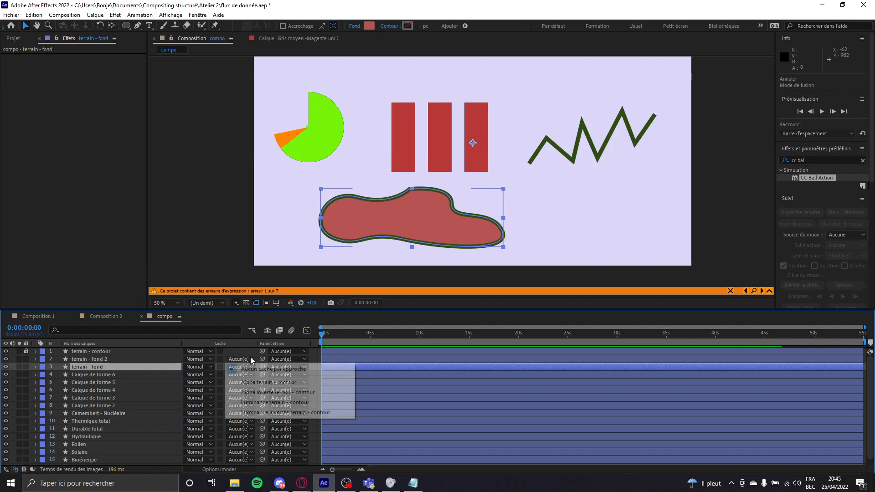
pyautogui.click(263, 383)
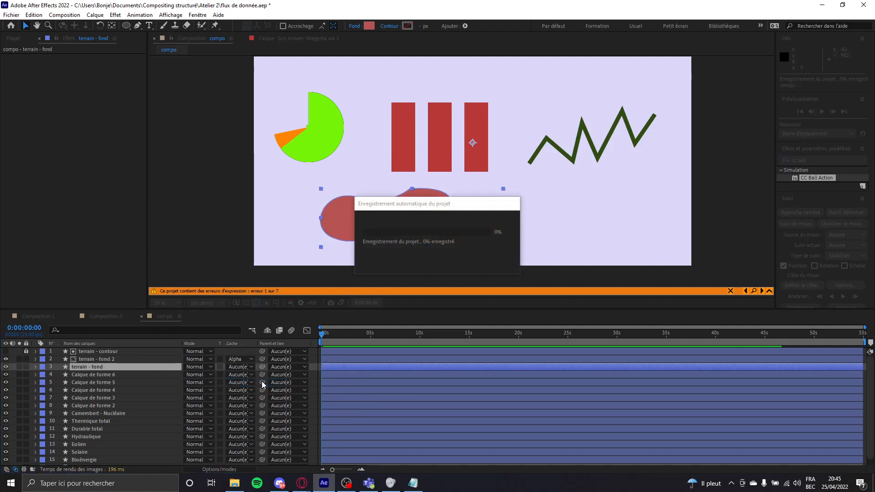
pyautogui.hotkey('ctrl', 'z')
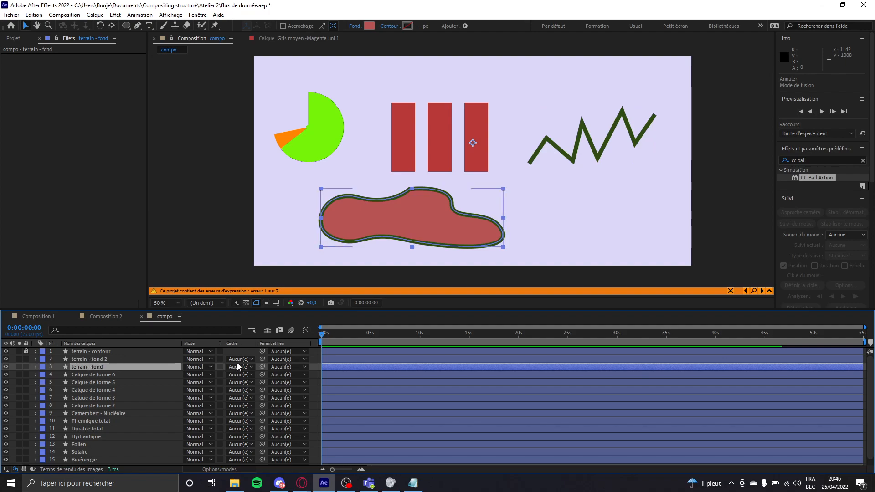
# Set the terrain - fond layer's track matte to Alpha terrain - fond 2, after trying the inverted alpha option.
pyautogui.click(250, 368)
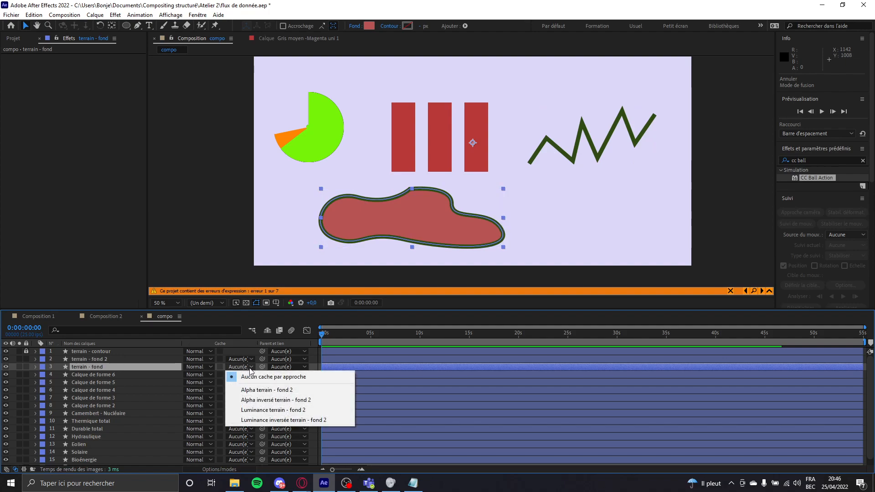
pyautogui.click(271, 400)
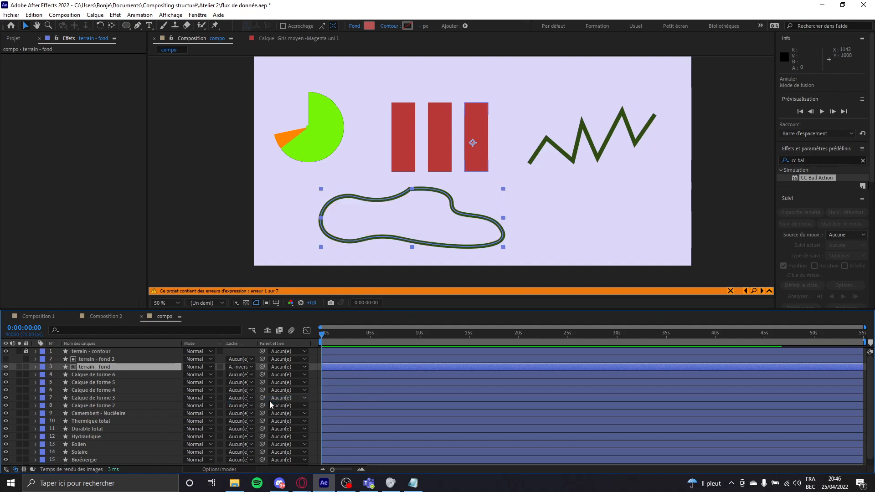
pyautogui.click(247, 368)
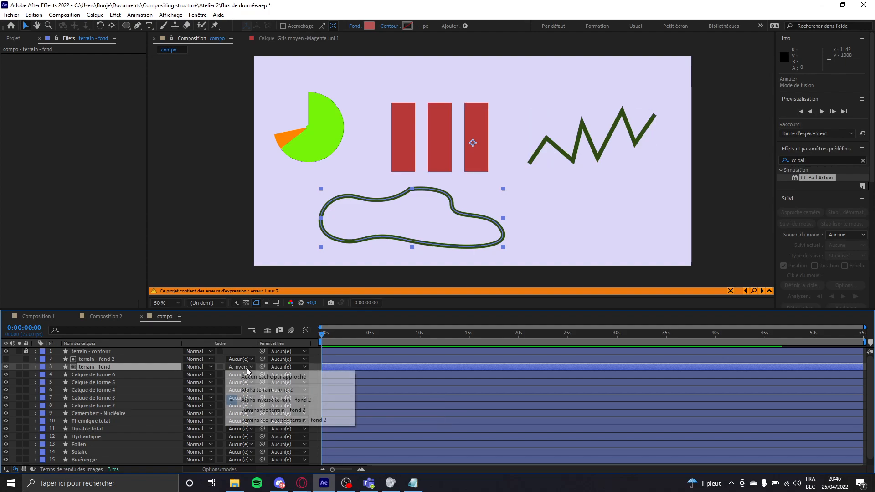
pyautogui.click(267, 388)
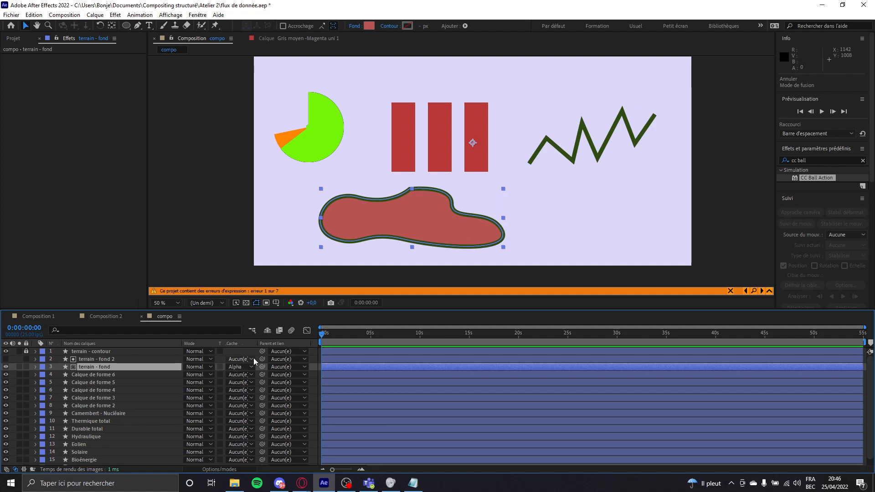
# Compare the matted terrain layers in compo with Composition 1, examining the properties of its Forme indéfini layer.
pyautogui.click(39, 316)
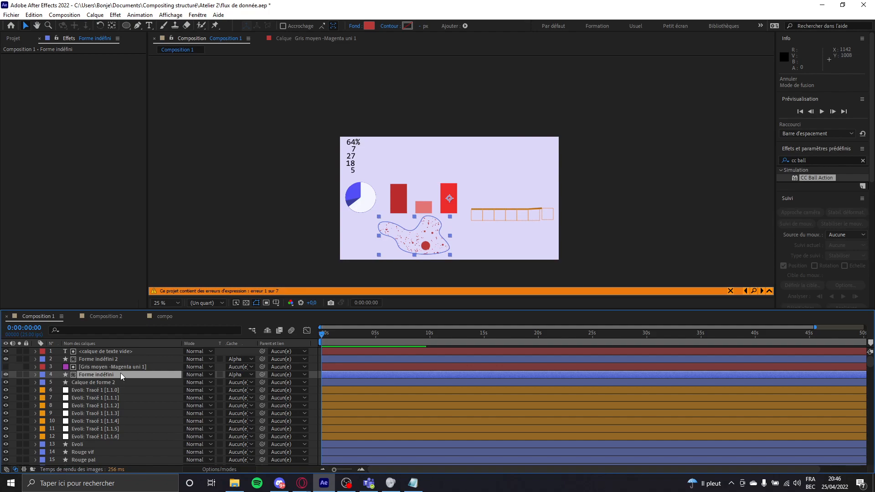
pyautogui.click(165, 316)
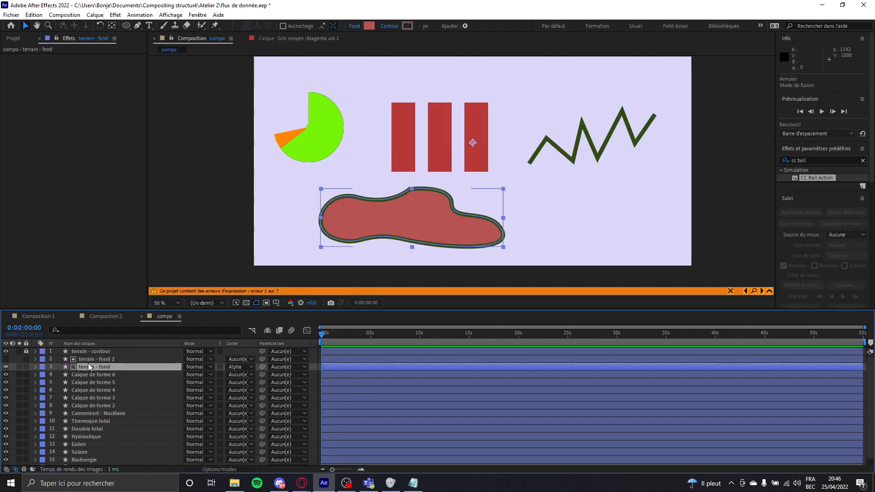
pyautogui.click(26, 319)
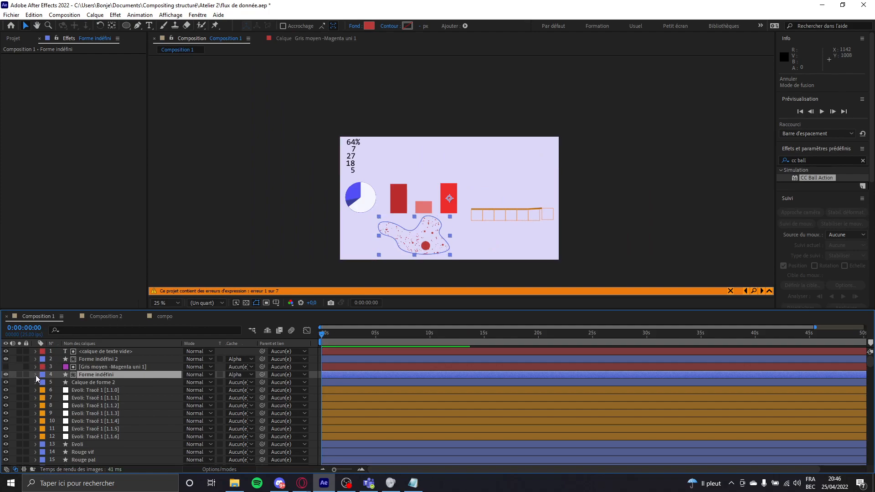
pyautogui.click(35, 374)
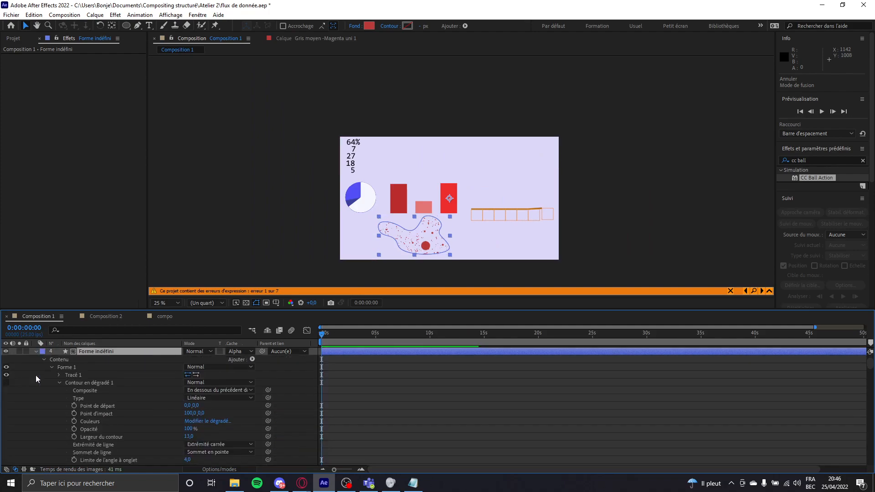
pyautogui.click(36, 352)
pyautogui.click(163, 317)
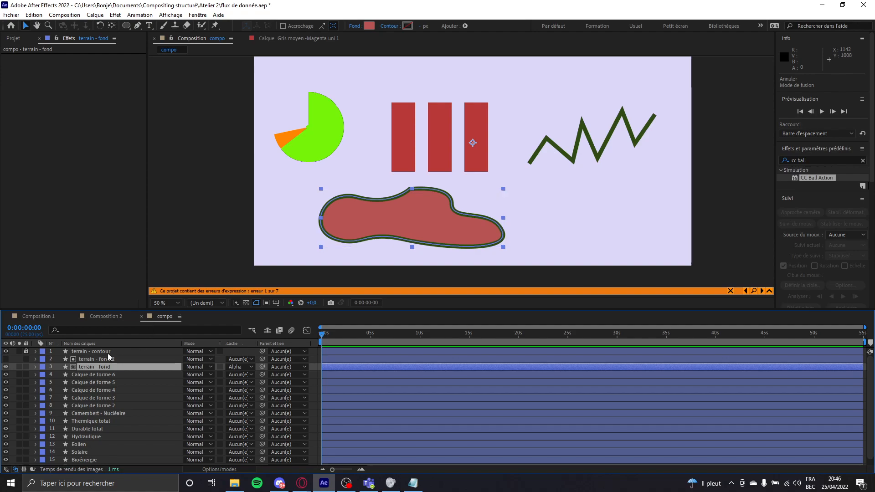
# Apply the CC Ball Action effect to the terrain - fond layer and increase its Scatter to spread the balls within the outline.
pyautogui.moveTo(814, 176); pyautogui.dragTo(96, 366)
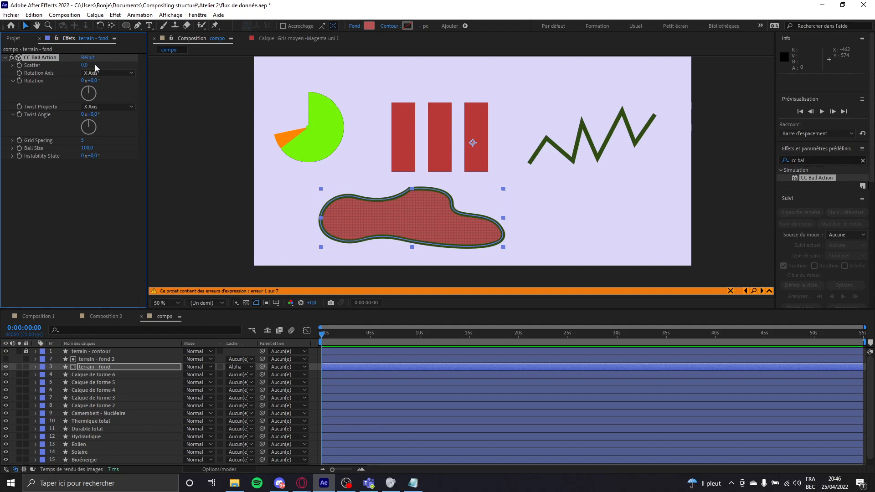
pyautogui.moveTo(86, 65); pyautogui.dragTo(99, 63)
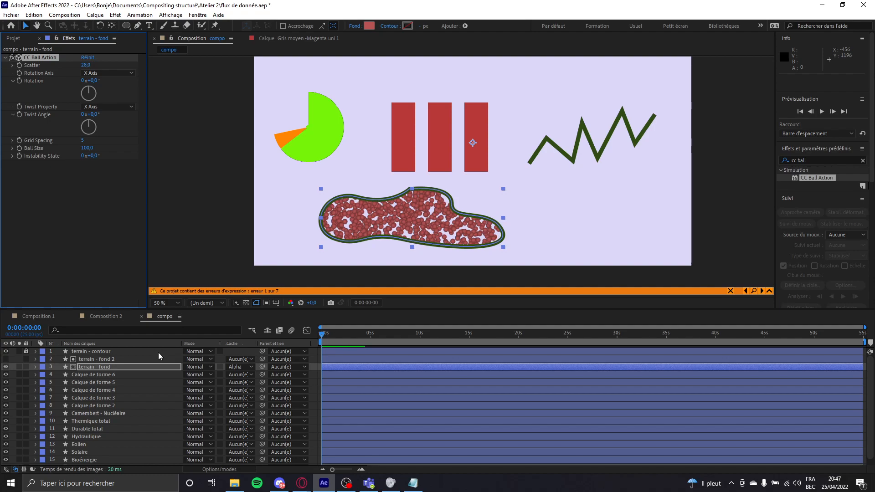
# Review the property groups of the terrain - fond layer, including its applied effects.
pyautogui.click(35, 366)
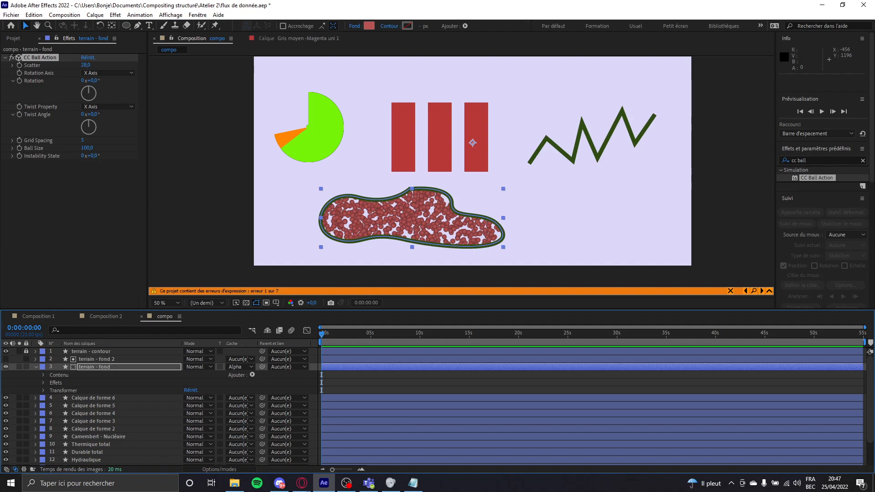
pyautogui.hotkey('alt', 'Tab')
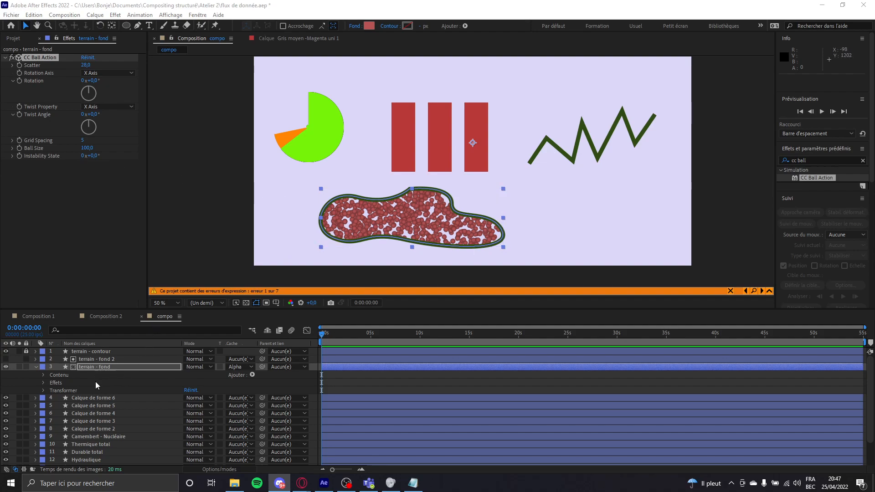
pyautogui.click(106, 361)
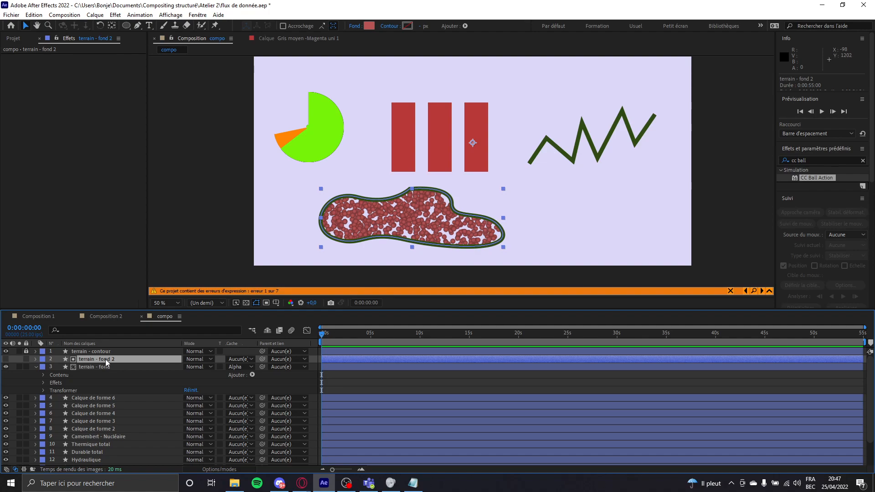
pyautogui.click(44, 383)
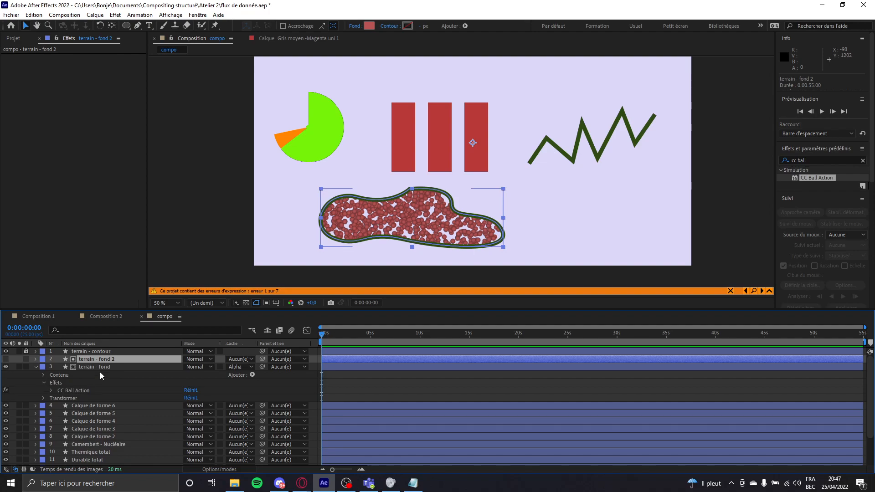
pyautogui.click(43, 383)
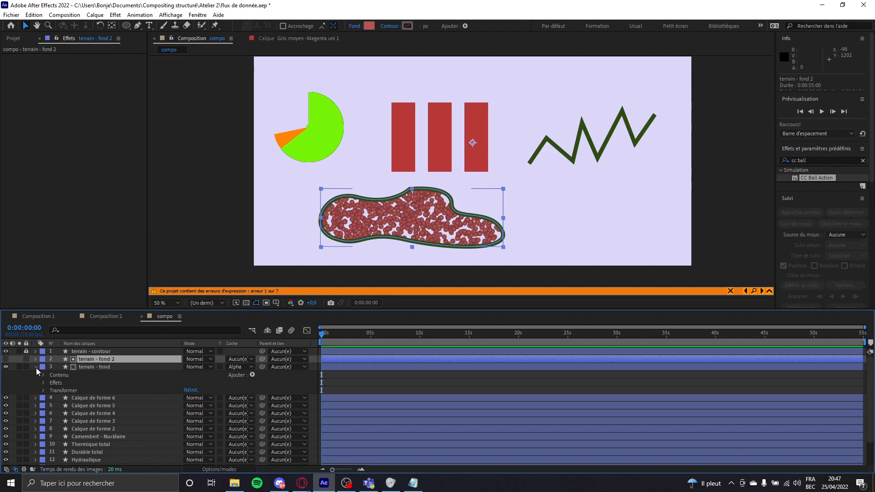
pyautogui.click(36, 367)
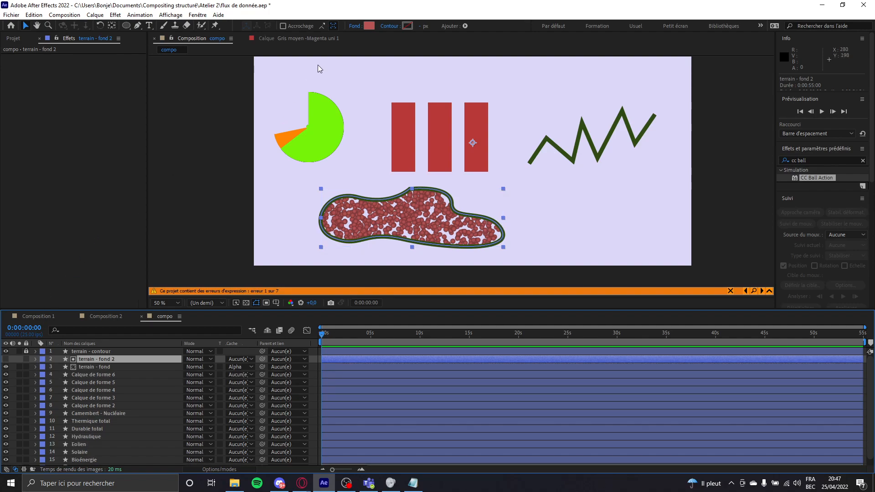
# Select the first red bar's layer, Calque de forme 2, and examine its Rectangle 1 contents and its Transformer properties.
pyautogui.click(182, 166)
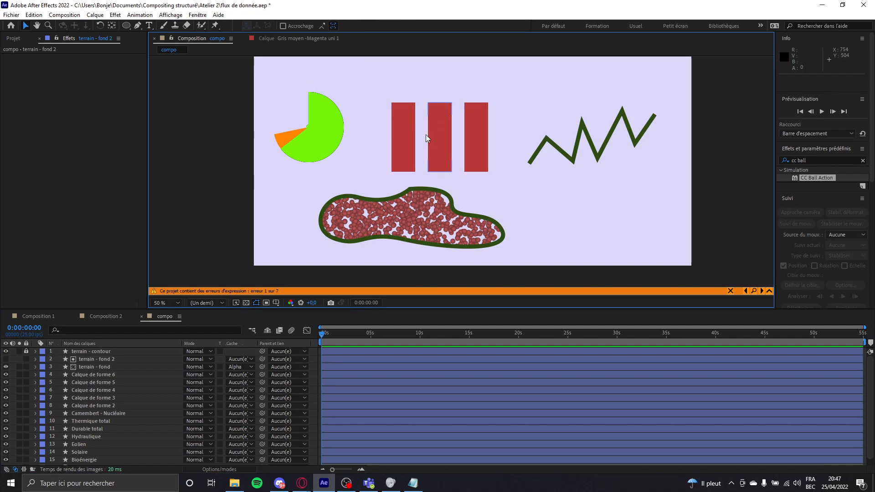
pyautogui.click(409, 142)
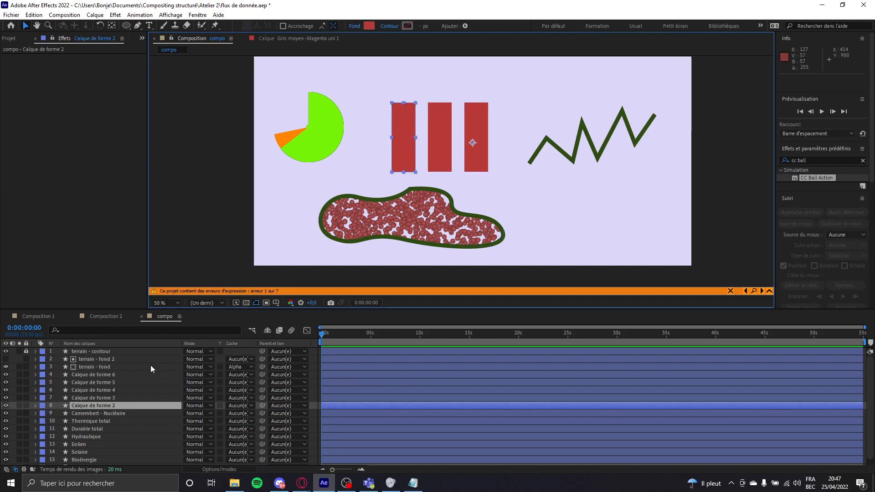
pyautogui.click(34, 406)
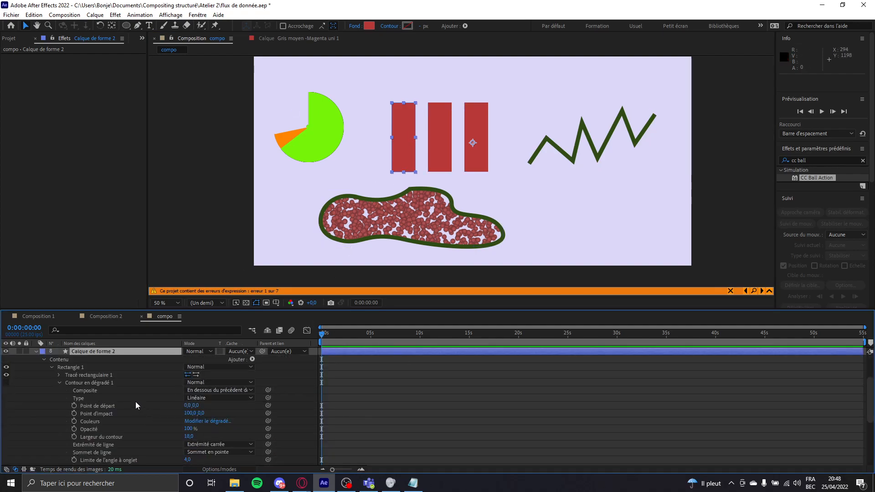
pyautogui.scroll(-3, 135, 401)
pyautogui.scroll(3, 136, 401)
pyautogui.click(59, 376)
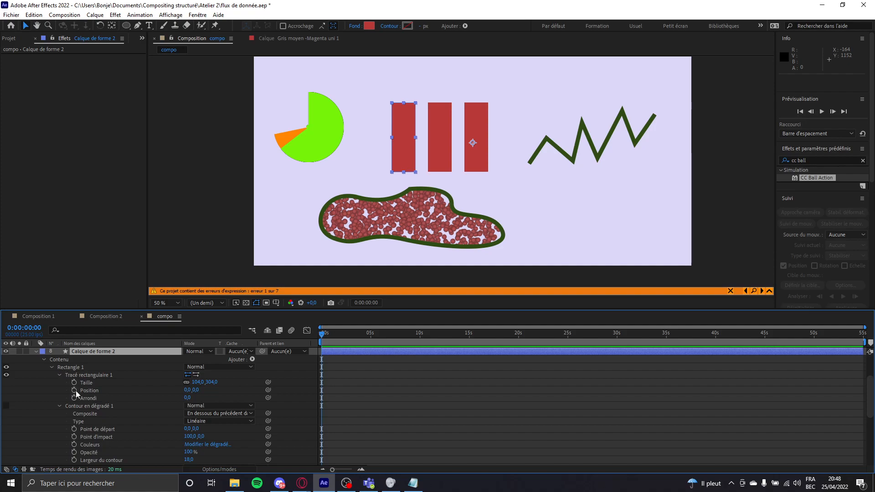
pyautogui.click(59, 376)
pyautogui.click(58, 384)
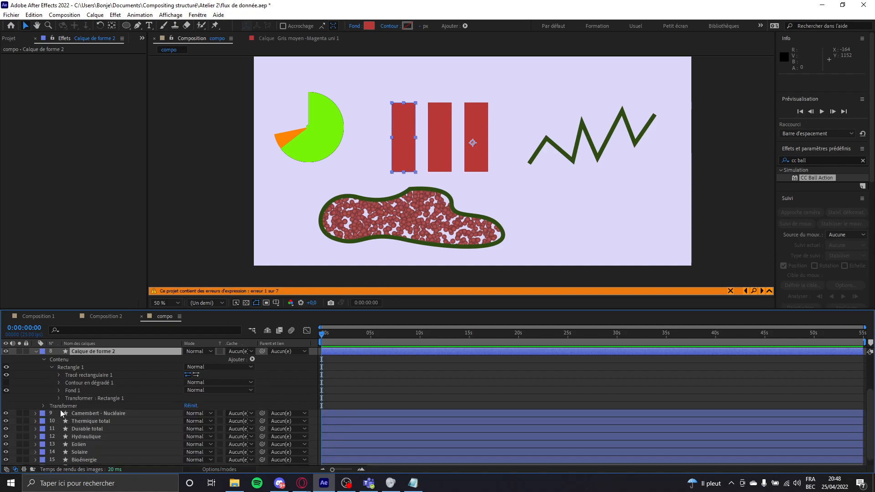
pyautogui.click(44, 406)
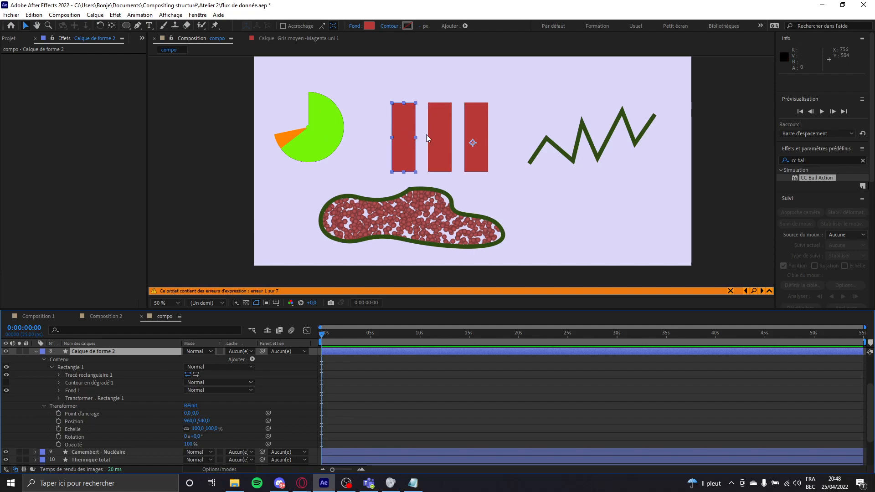
# Unlink the Echelle proportions of Calque de forme 2, try stretching the bar vertically, and restore the vertical scale to 100%.
pyautogui.click(187, 429)
pyautogui.moveTo(197, 429)
pyautogui.mouseDown()
pyautogui.moveTo(186, 429)
pyautogui.moveTo(218, 429)
pyautogui.moveTo(211, 428)
pyautogui.mouseUp()
pyautogui.hotkey('ctrl', 'z')
pyautogui.click(211, 429)
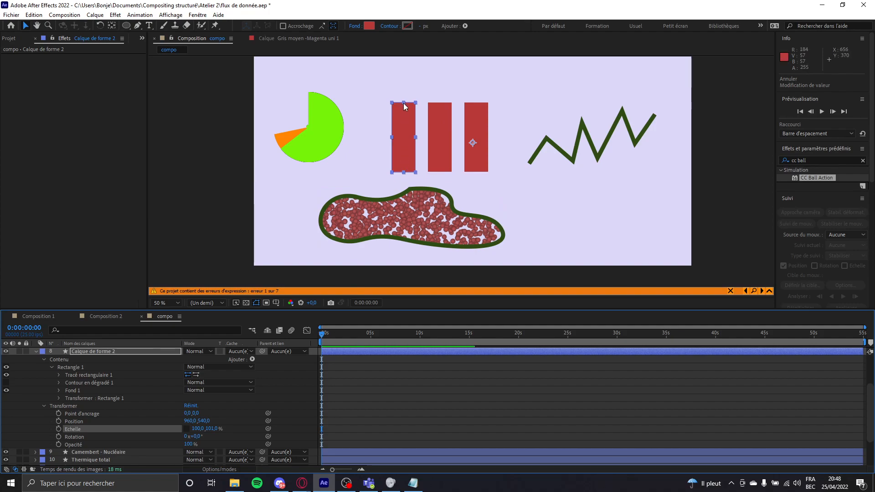
pyautogui.moveTo(212, 431); pyautogui.dragTo(228, 429)
pyautogui.hotkey('ctrl', 'z')
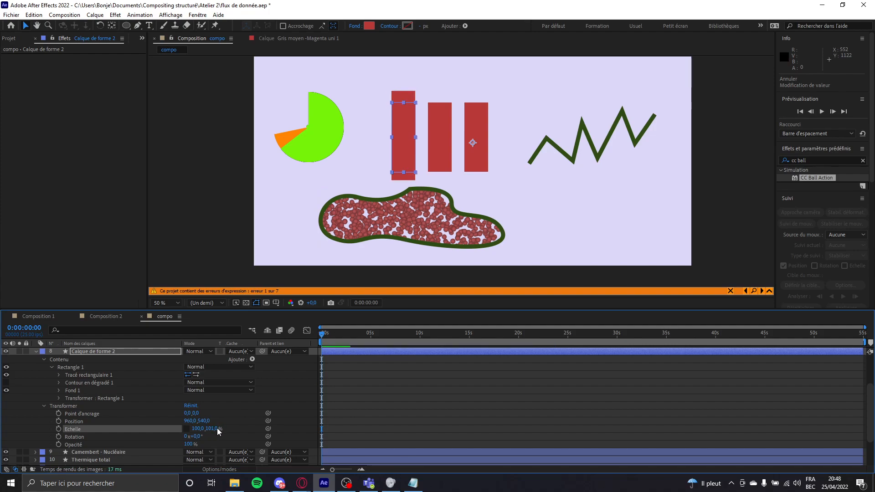
pyautogui.click(213, 429)
pyautogui.write('100')
pyautogui.press('Return')
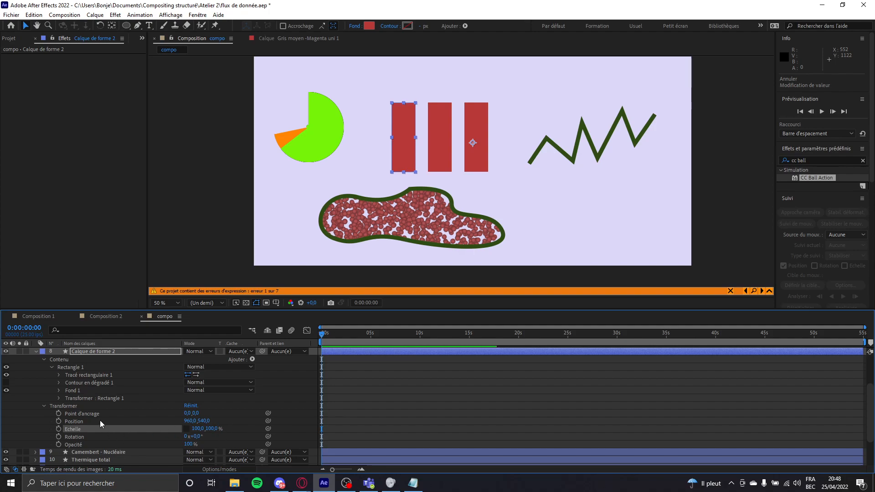
# Enlarge the timeline area and compare the transform properties of Rectangle 1 with the layer-level Transformer of Calque de forme 2.
pyautogui.scroll(-1, 99, 419)
pyautogui.scroll(1, 101, 420)
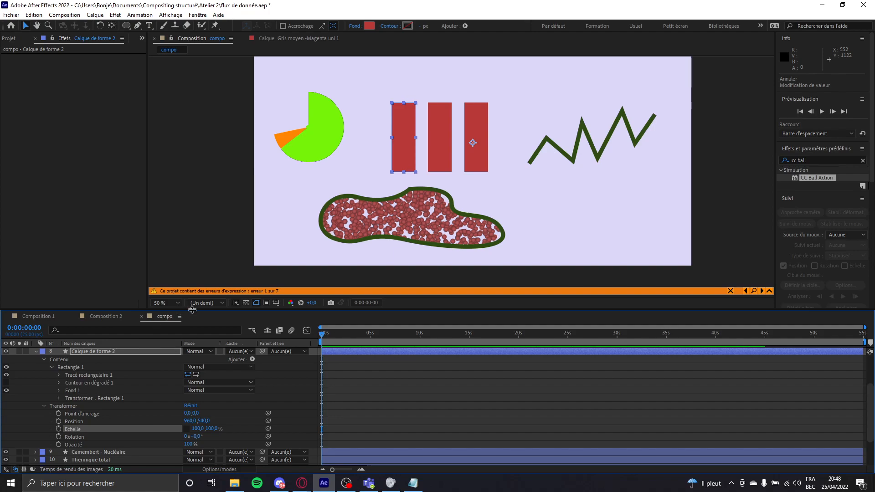
pyautogui.moveTo(192, 310); pyautogui.dragTo(192, 237)
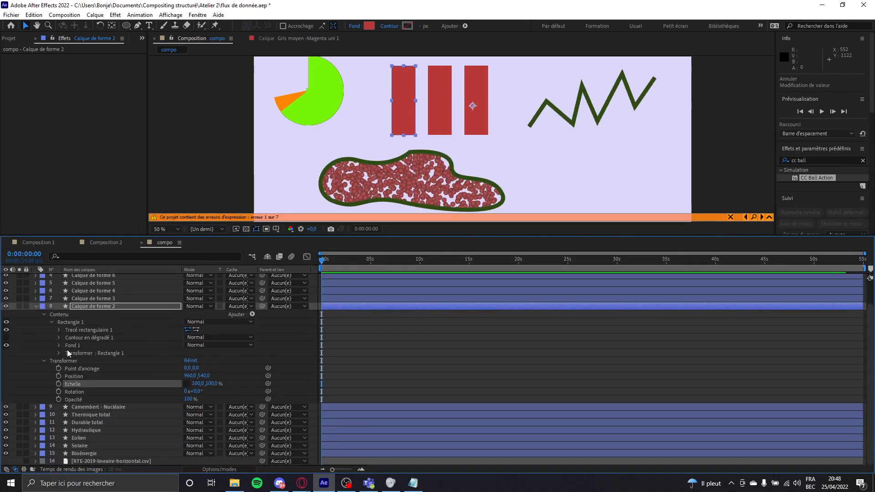
pyautogui.click(66, 360)
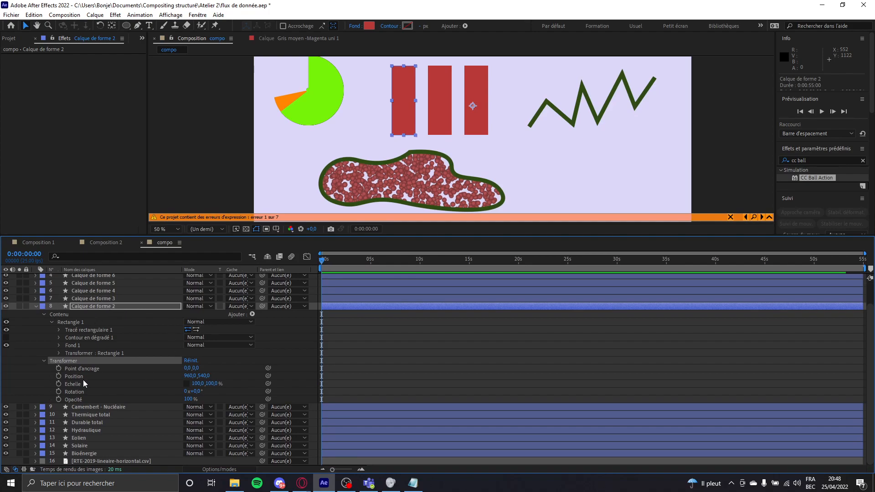
pyautogui.click(69, 323)
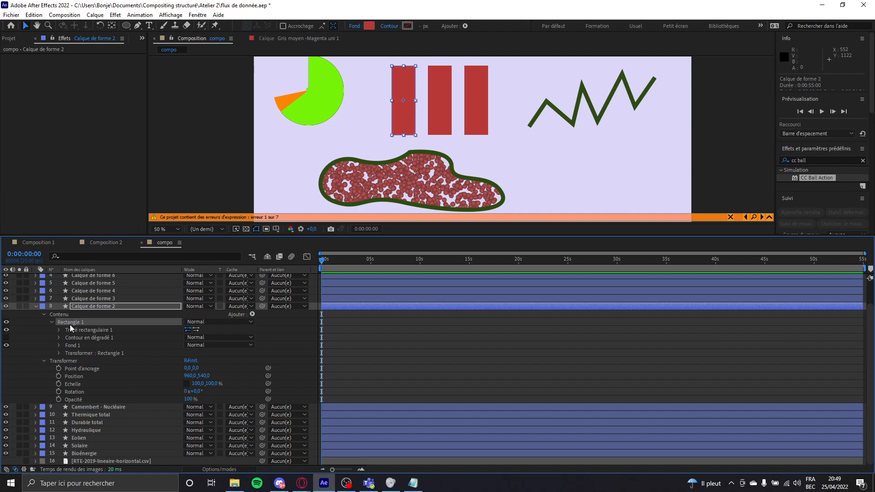
pyautogui.click(59, 353)
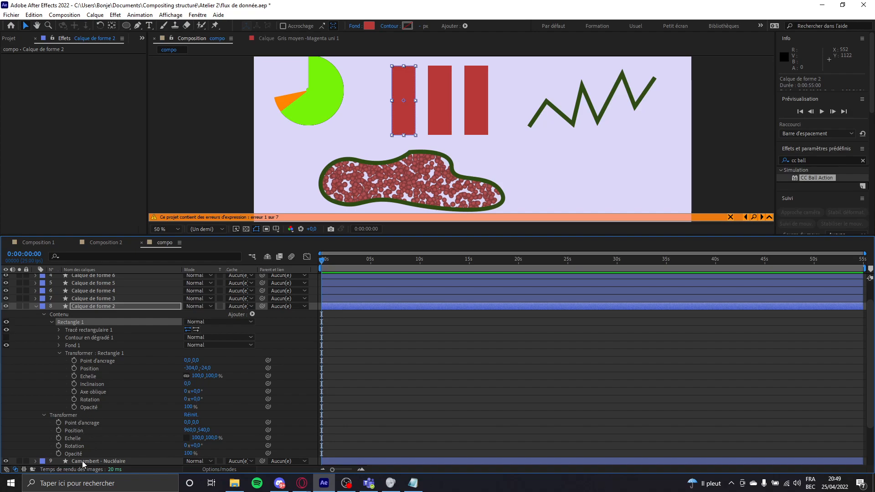
pyautogui.click(68, 416)
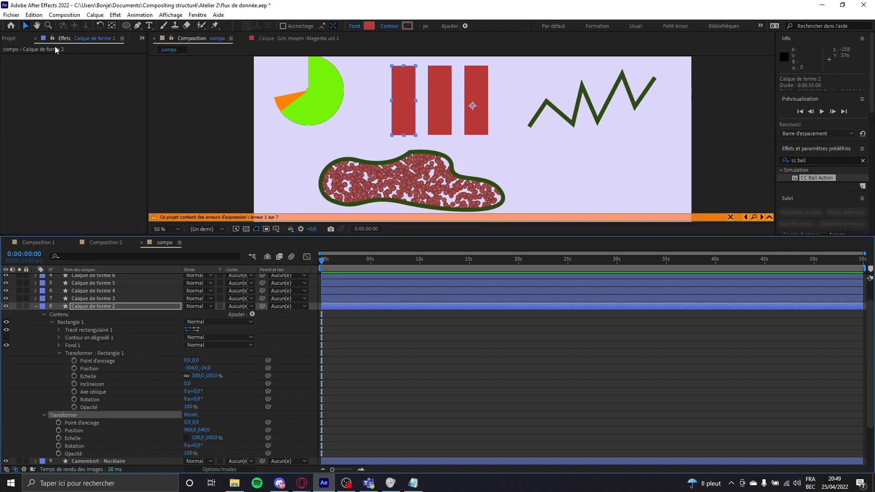
# Move the layer's anchor point away from the bars to about -700, 340, and Rectangle 1's anchor point to the first bar's bottom edge.
pyautogui.click(112, 26)
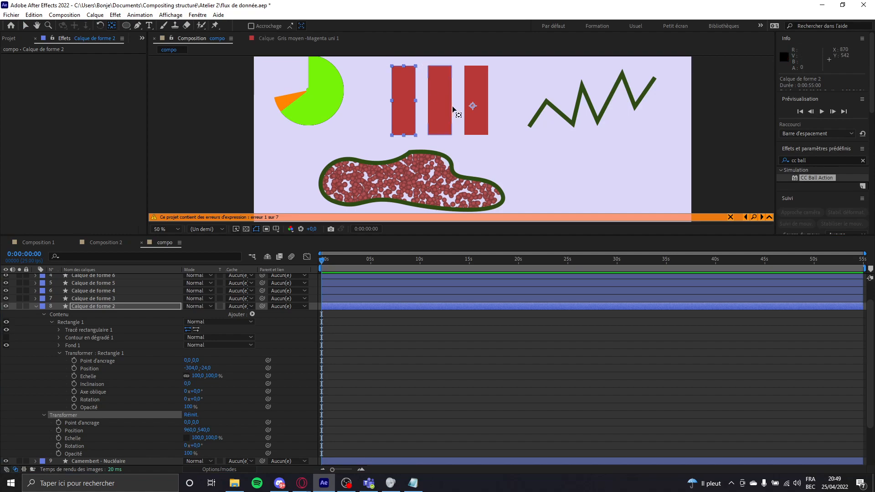
pyautogui.moveTo(474, 108); pyautogui.dragTo(314, 190)
pyautogui.click(94, 353)
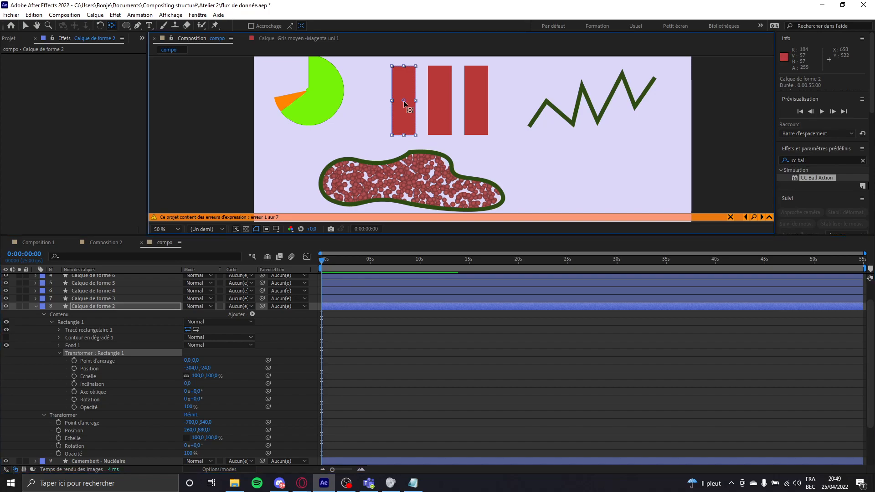
pyautogui.scroll(2, 404, 102)
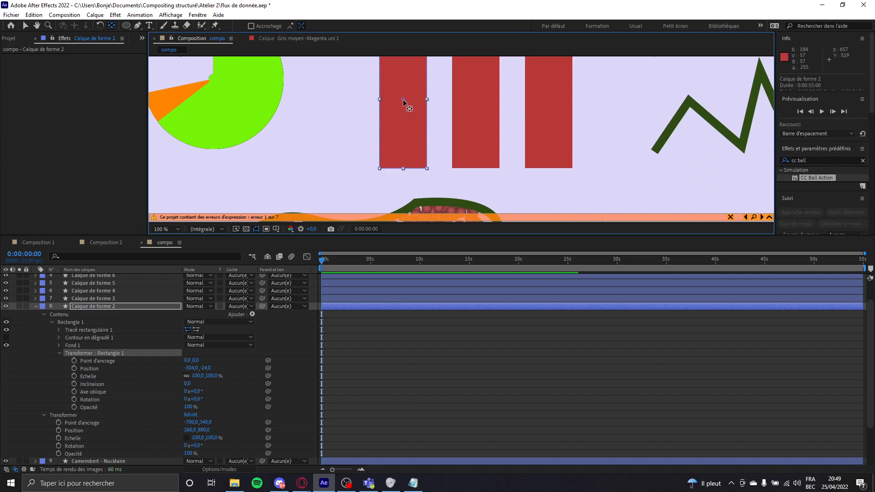
pyautogui.moveTo(408, 98); pyautogui.dragTo(403, 171)
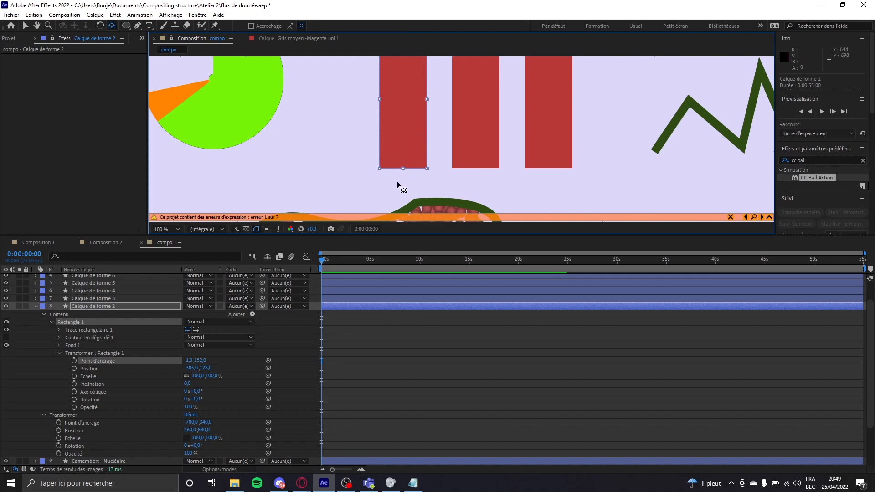
# Move the layer-level anchor point of Calque de forme 2 to the centre of the first bar's bottom edge, at -304, 128.
pyautogui.click(107, 415)
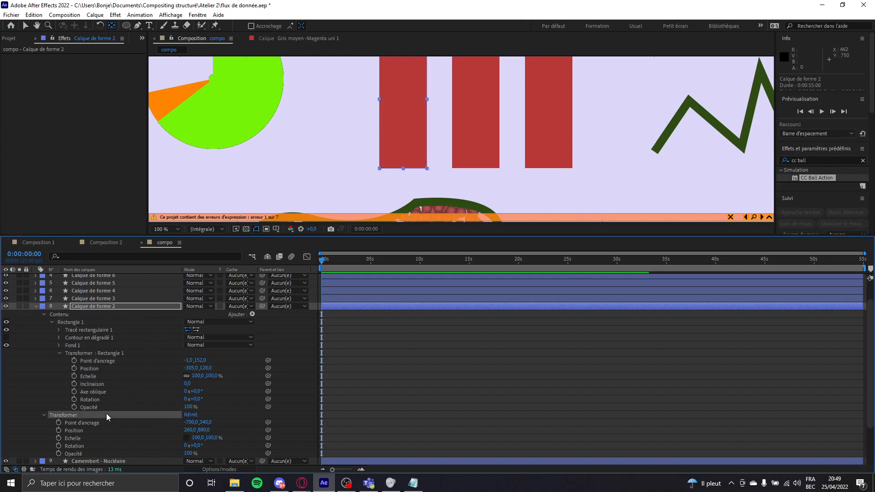
pyautogui.scroll(-2, 437, 135)
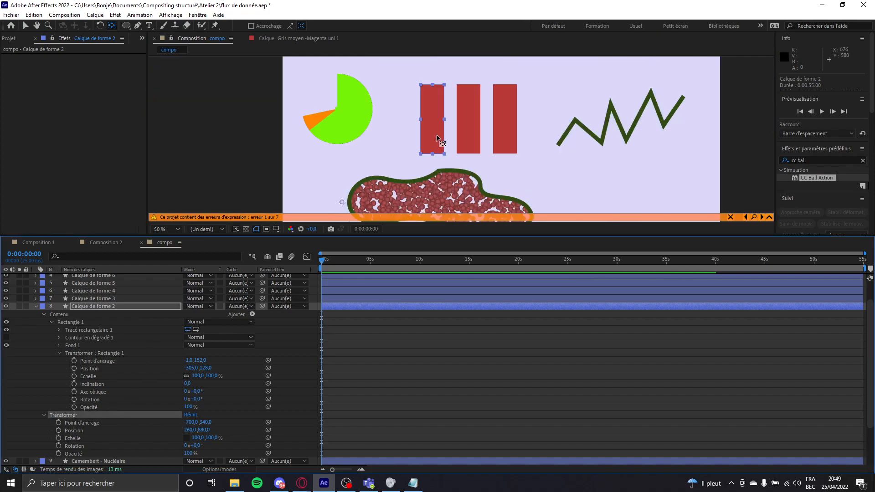
pyautogui.moveTo(341, 202); pyautogui.dragTo(433, 142)
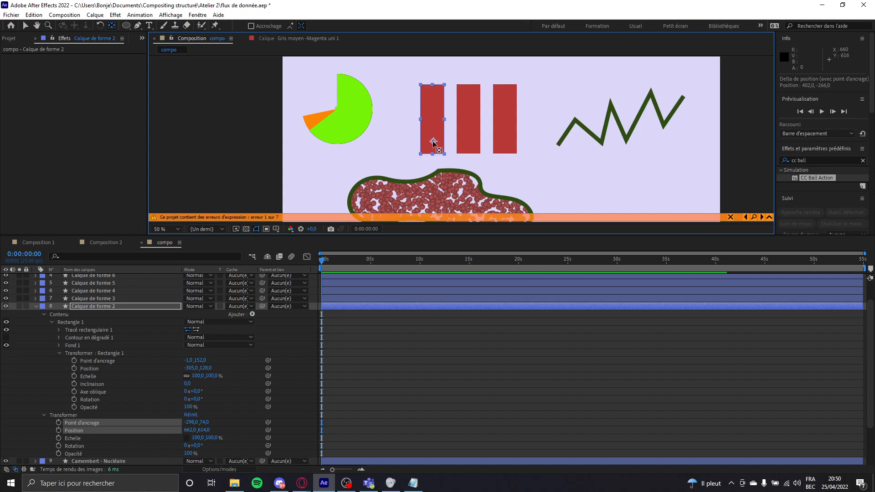
pyautogui.scroll(3, 431, 144)
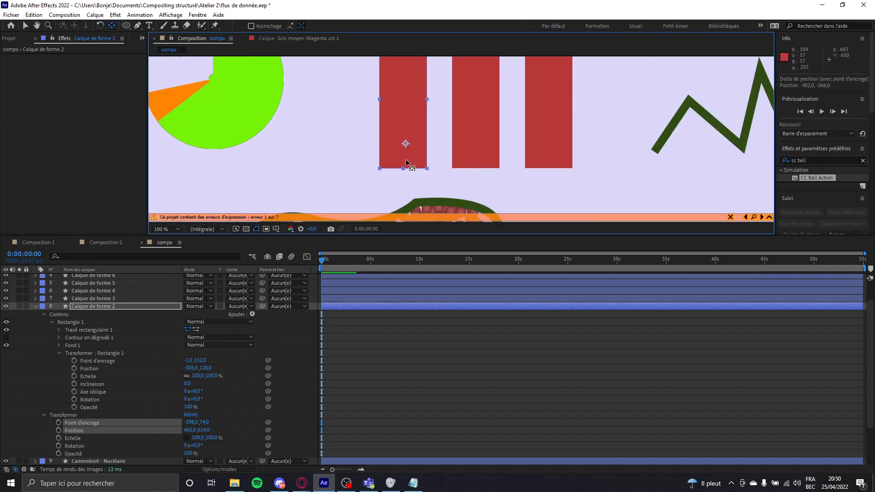
pyautogui.moveTo(404, 158); pyautogui.dragTo(452, 120)
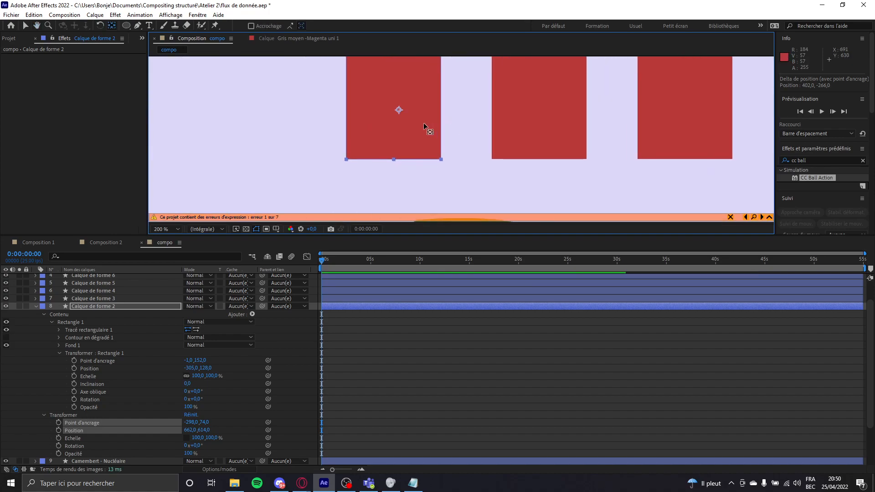
pyautogui.moveTo(398, 110); pyautogui.dragTo(394, 81)
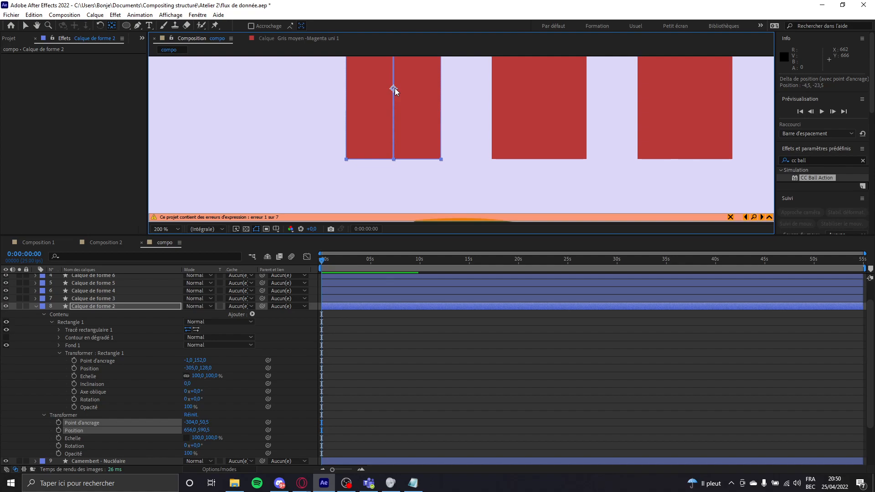
pyautogui.moveTo(395, 90); pyautogui.dragTo(396, 97)
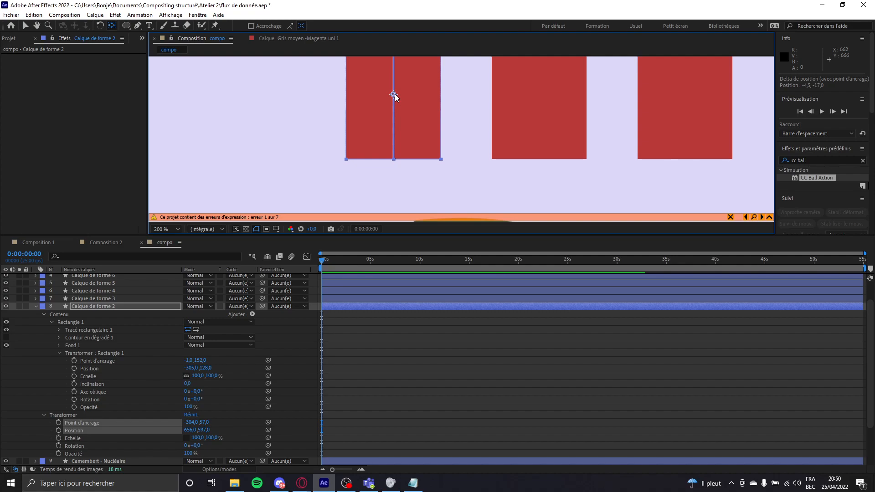
pyautogui.moveTo(395, 97); pyautogui.dragTo(394, 151)
pyautogui.moveTo(393, 151)
pyautogui.mouseDown()
pyautogui.moveTo(394, 160)
pyautogui.moveTo(400, 122)
pyautogui.moveTo(413, 143)
pyautogui.moveTo(406, 160)
pyautogui.moveTo(393, 159)
pyautogui.moveTo(399, 144)
pyautogui.moveTo(405, 165)
pyautogui.moveTo(393, 160)
pyautogui.mouseUp()
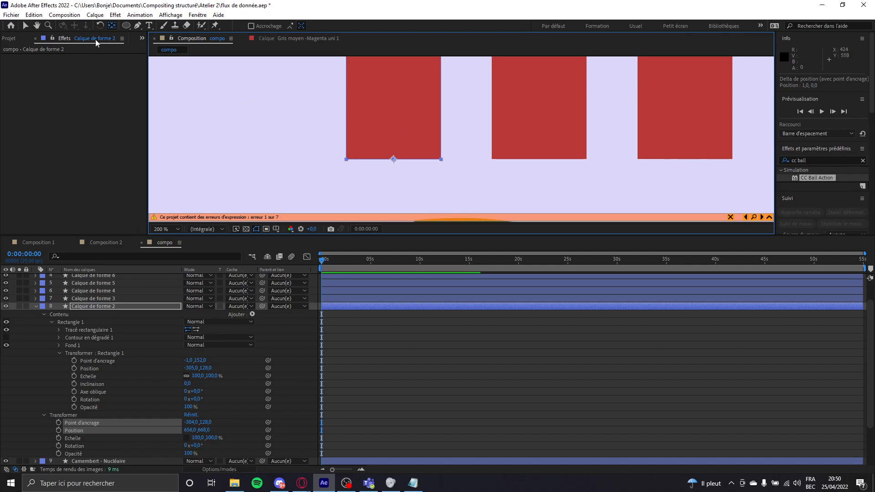
pyautogui.click(26, 26)
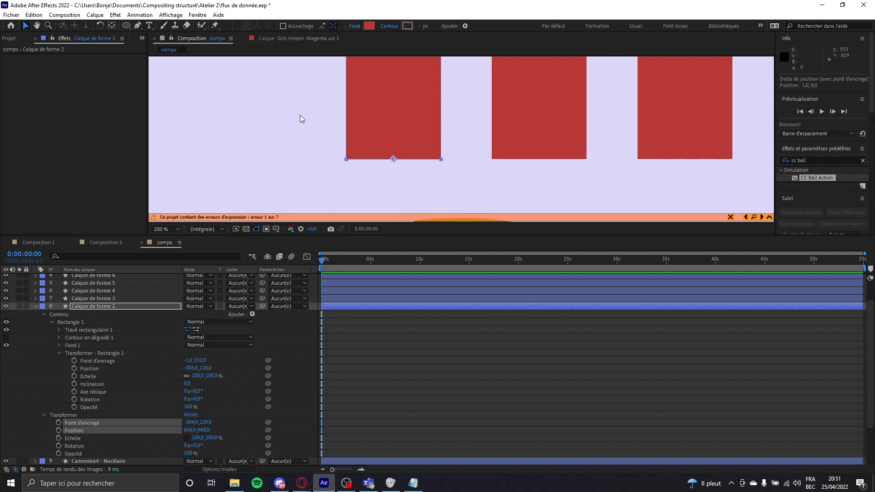
pyautogui.scroll(-2, 300, 115)
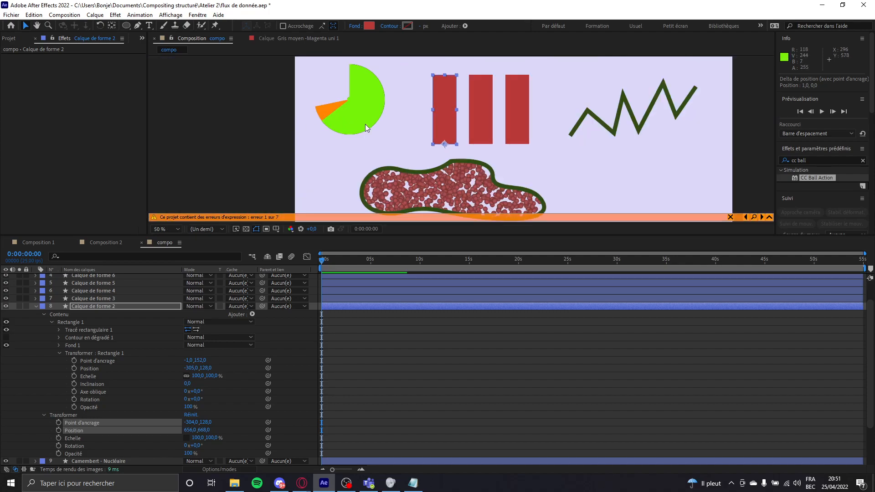
pyautogui.moveTo(424, 118)
pyautogui.mouseDown()
pyautogui.moveTo(375, 149)
pyautogui.moveTo(419, 120)
pyautogui.mouseUp()
pyautogui.scroll(1, 375, 149)
pyautogui.scroll(-2, 419, 120)
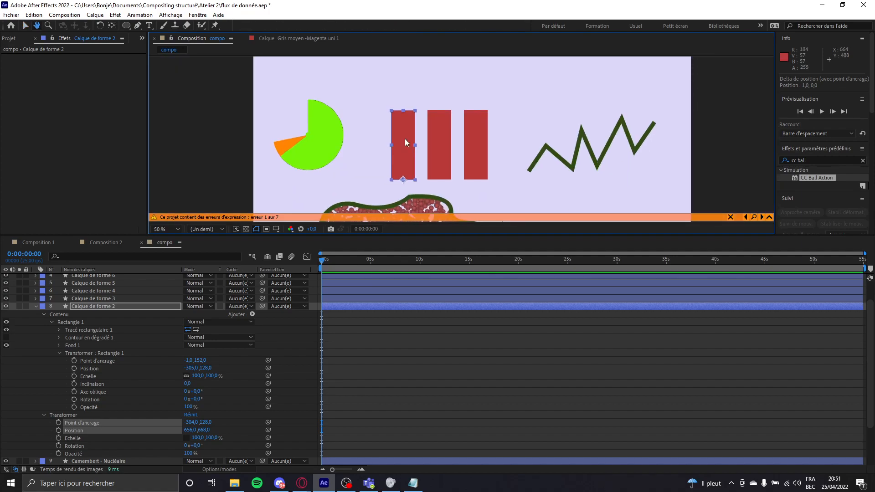
pyautogui.click(204, 152)
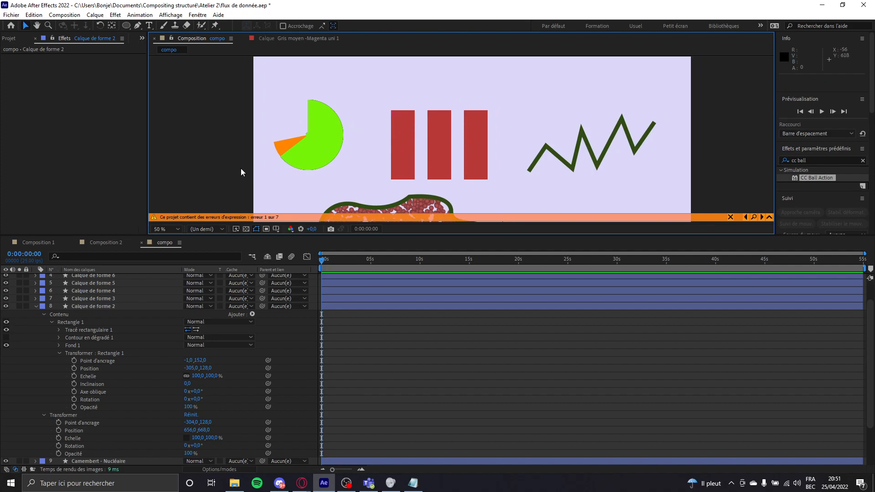
pyautogui.scroll(-5, 241, 168)
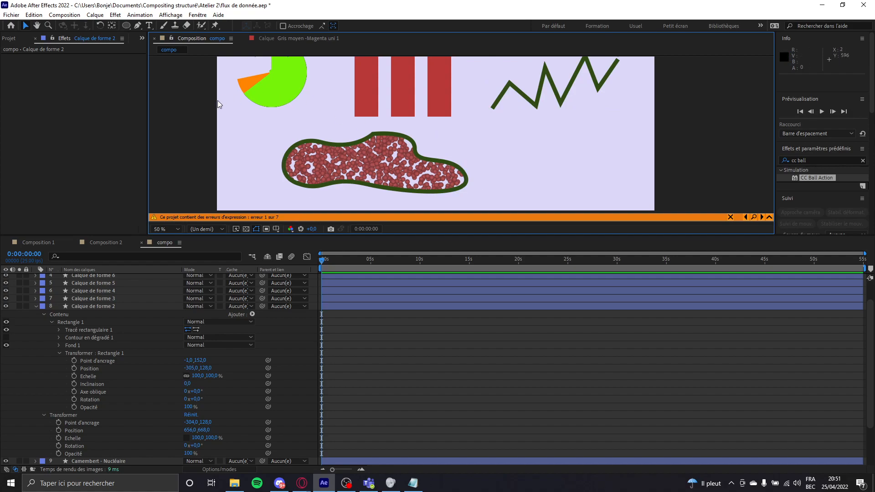
pyautogui.moveTo(206, 113); pyautogui.dragTo(209, 161)
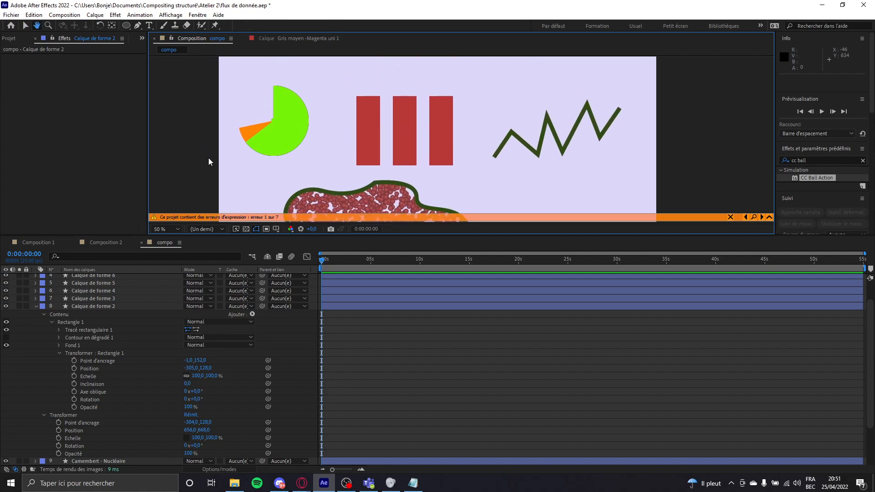
# Select the first red bar and unlink the width and height proportions of Rectangle 1's Echelle.
pyautogui.click(371, 147)
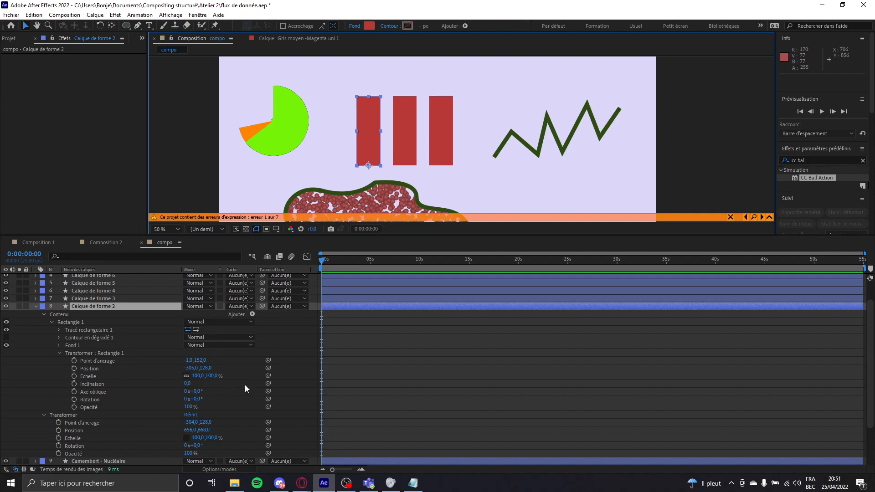
pyautogui.scroll(-1, 244, 384)
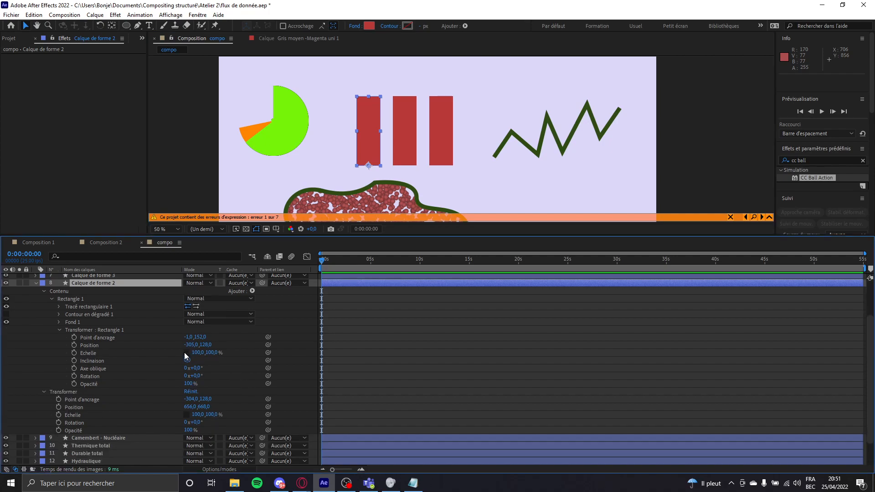
pyautogui.click(124, 353)
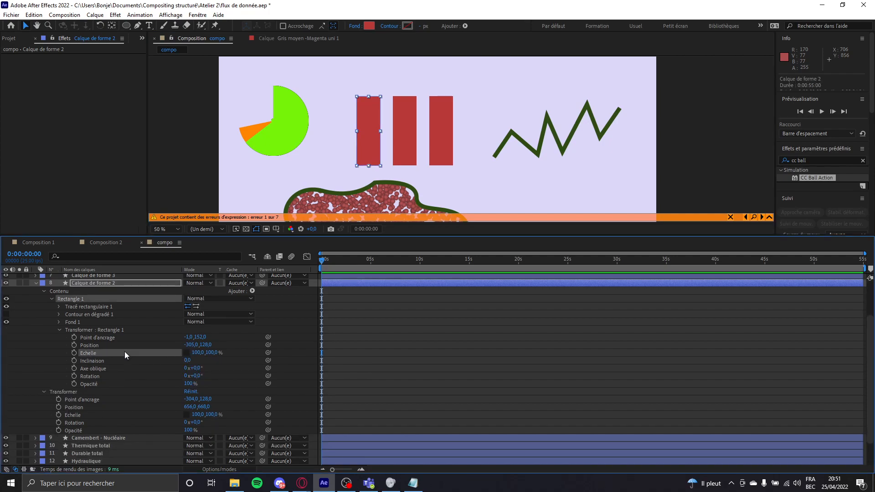
# Check the commands available for Rectangle 1's Echelle and the layer-level Echelle's value settings, leaving them unchanged.
pyautogui.rightClick(125, 351)
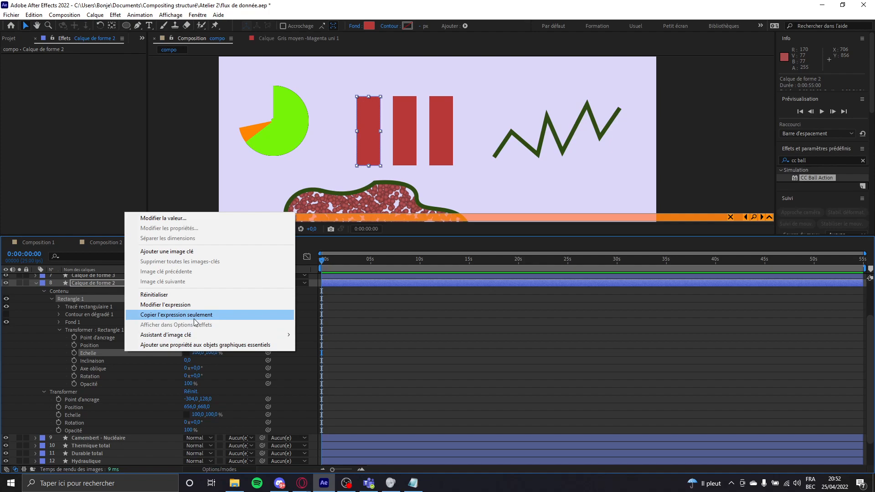
pyautogui.rightClick(95, 414)
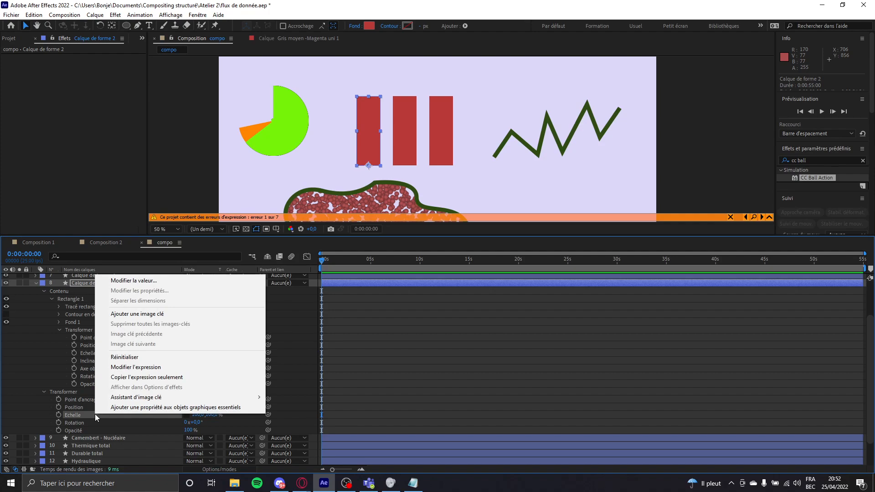
pyautogui.click(152, 282)
pyautogui.click(484, 283)
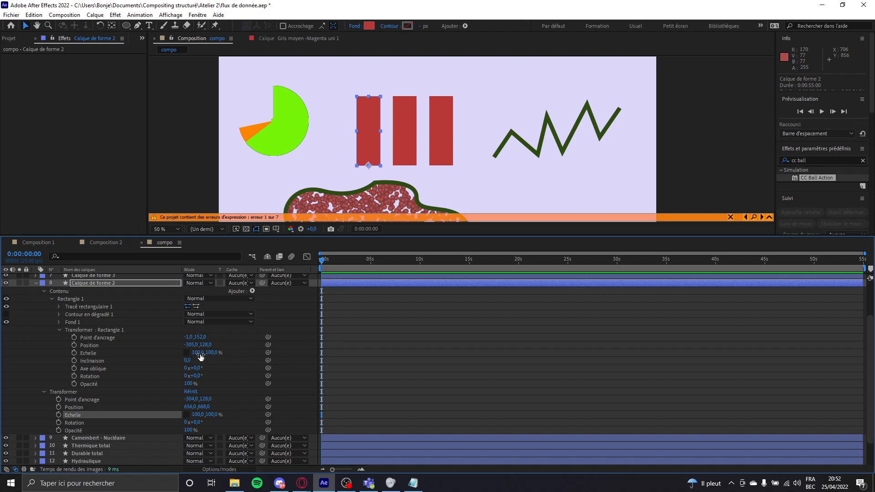
# Examine the keyframe assistant commands for Rectangle 1's Echelle and the Préserver options in its value settings, then cancel.
pyautogui.rightClick(127, 352)
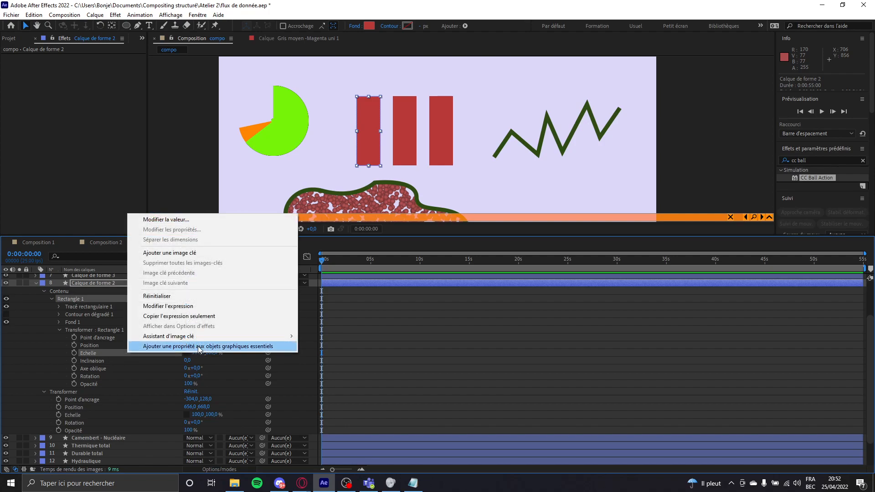
pyautogui.moveTo(203, 337)
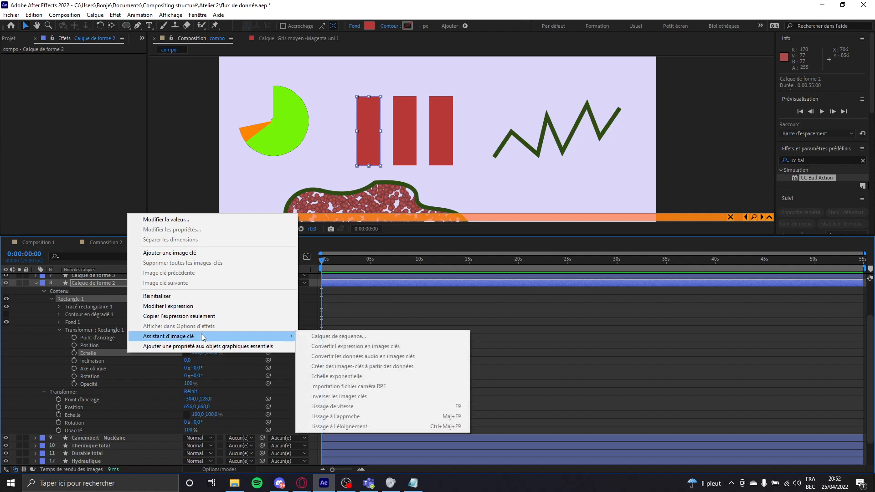
pyautogui.click(116, 350)
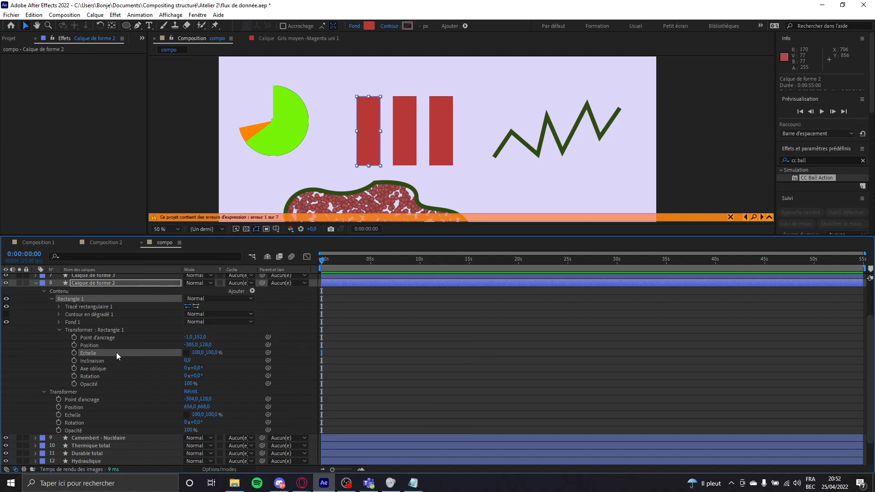
pyautogui.rightClick(116, 352)
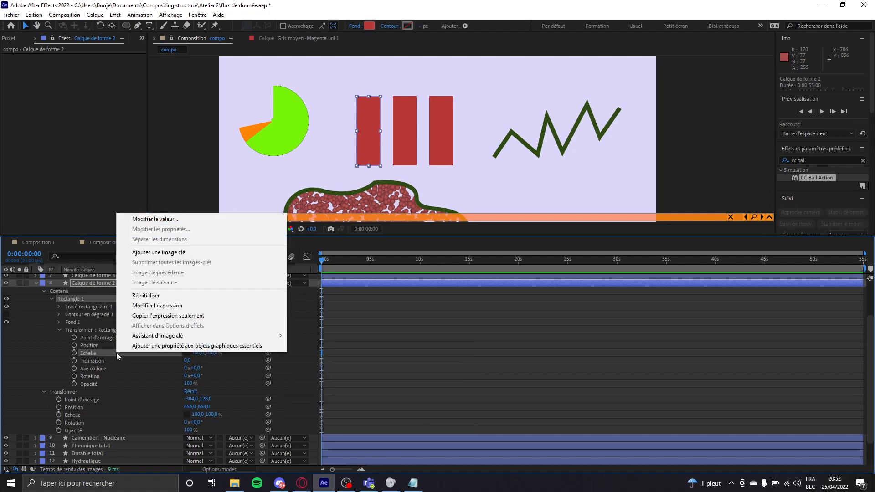
pyautogui.click(162, 219)
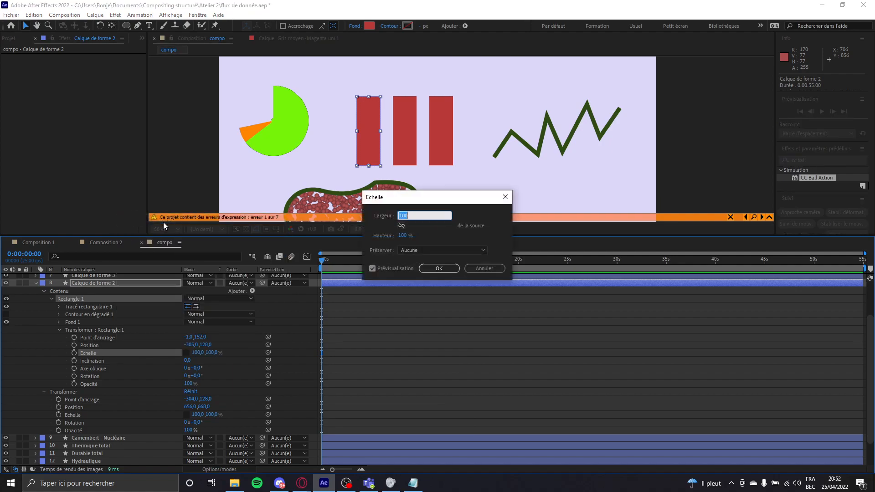
pyautogui.click(465, 252)
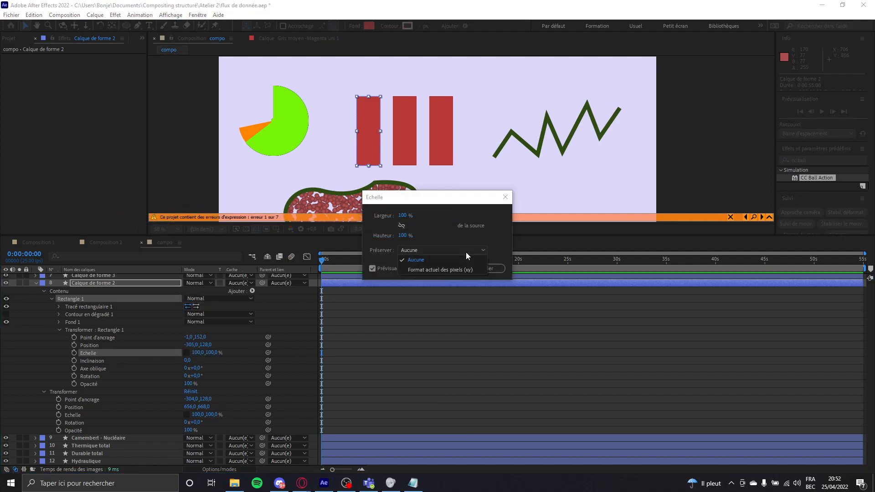
pyautogui.click(466, 253)
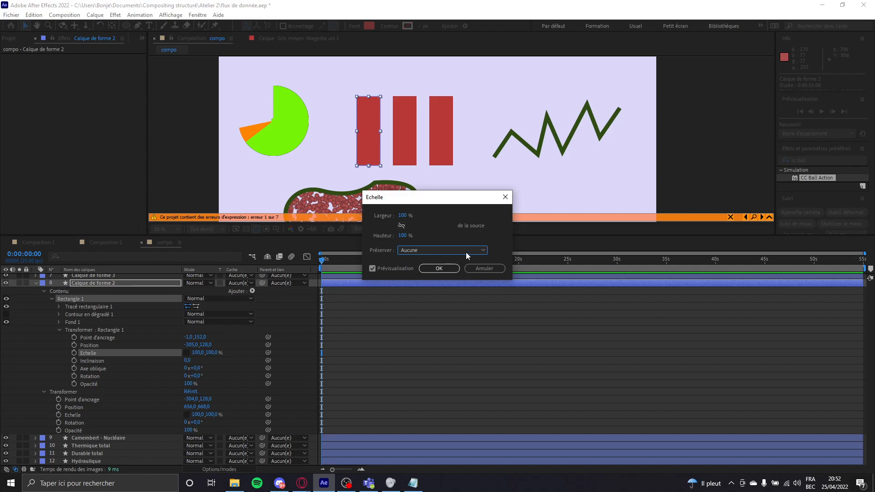
pyautogui.click(484, 270)
pyautogui.click(101, 17)
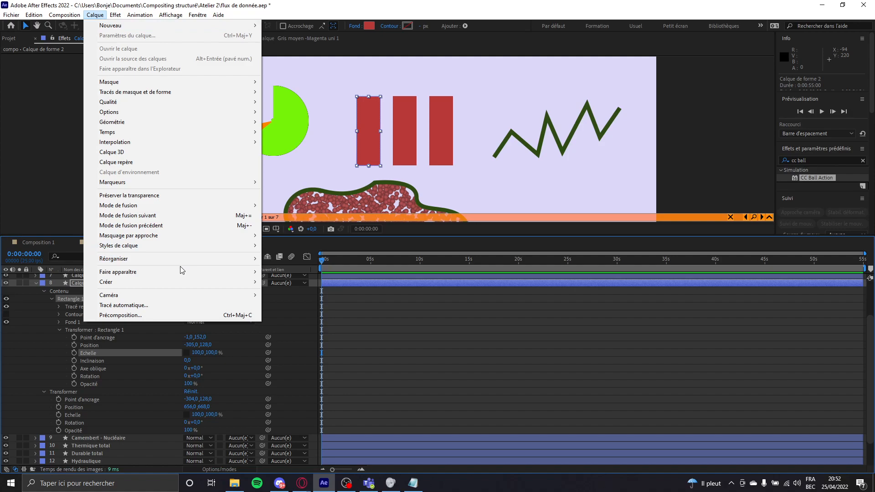
pyautogui.moveTo(164, 96)
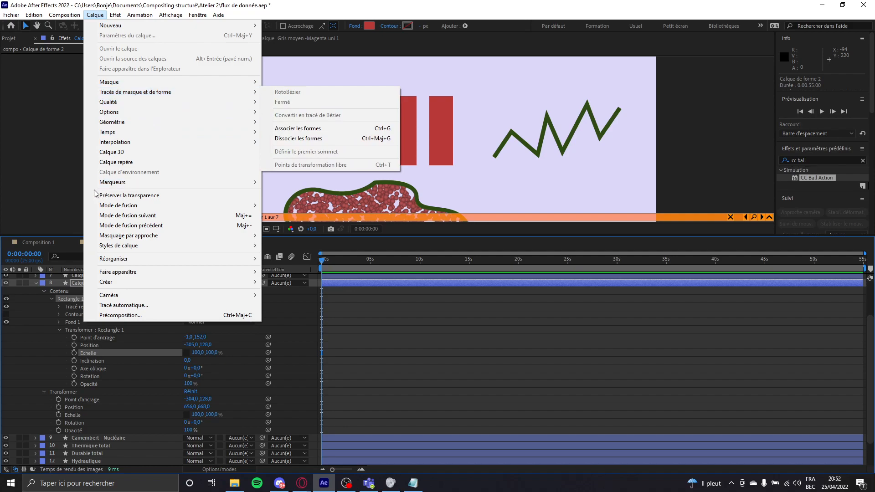
pyautogui.click(75, 196)
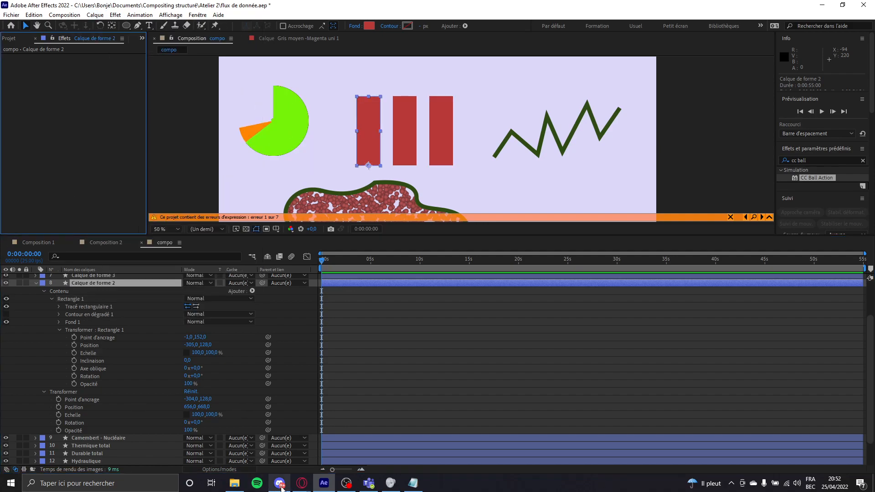
pyautogui.click(282, 487)
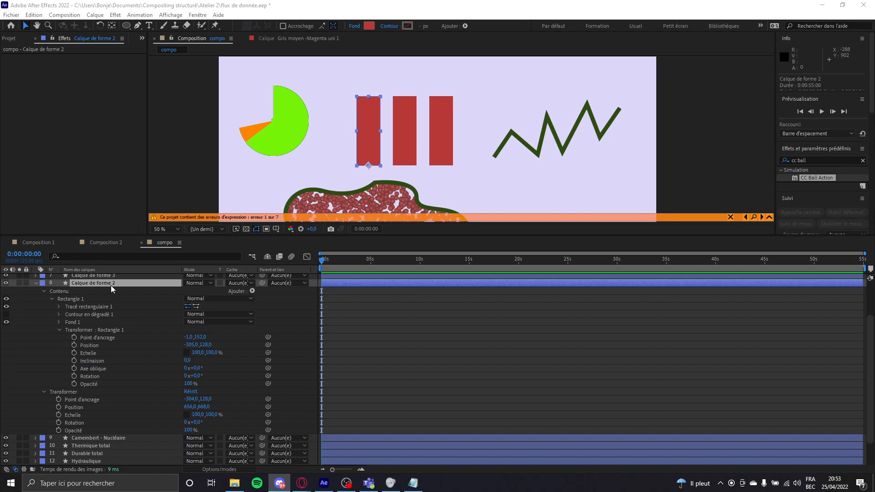
# Add the default expression content("Rectangle 1").transform.scale to Rectangle 1's Echelle and collapse the property.
pyautogui.click(97, 354)
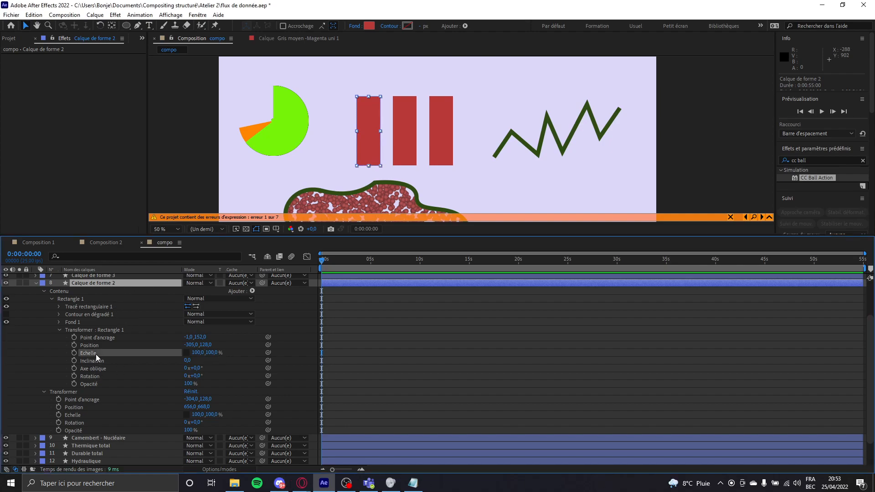
pyautogui.rightClick(106, 355)
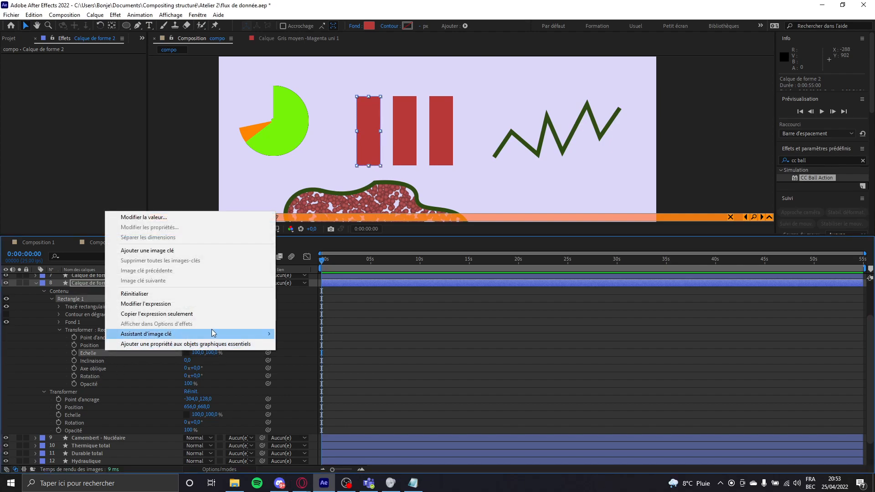
pyautogui.click(206, 310)
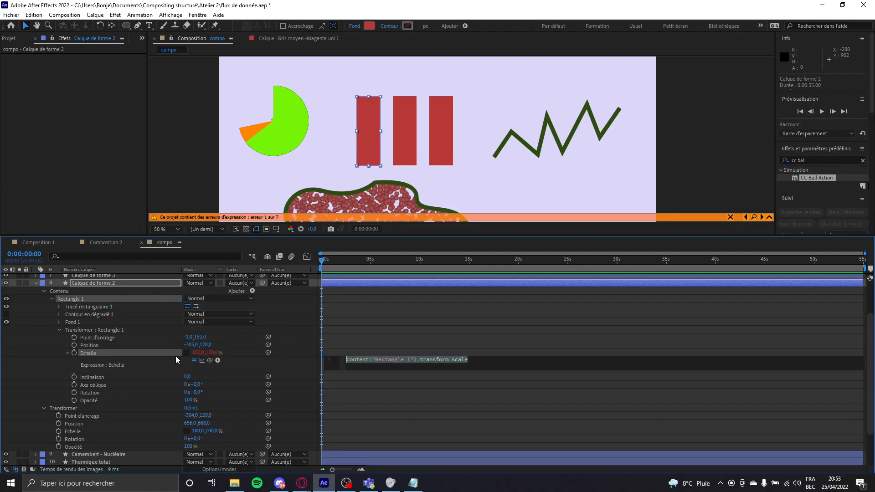
pyautogui.click(218, 361)
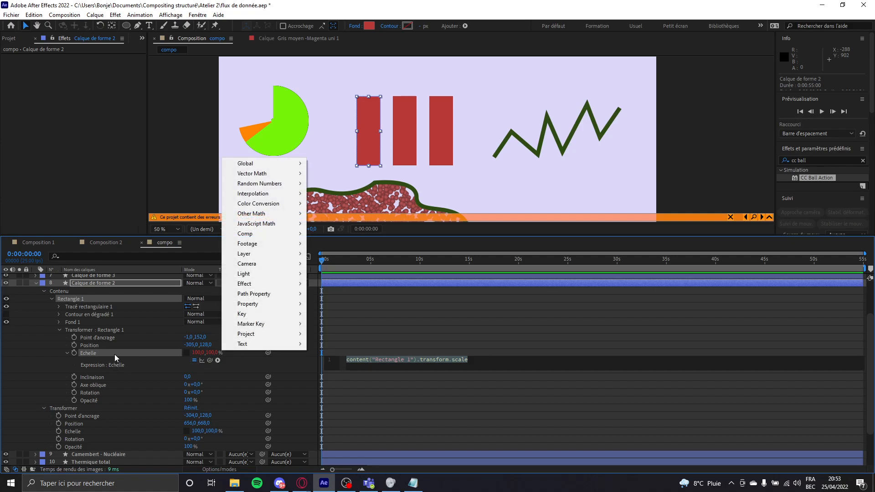
pyautogui.click(116, 356)
pyautogui.click(67, 354)
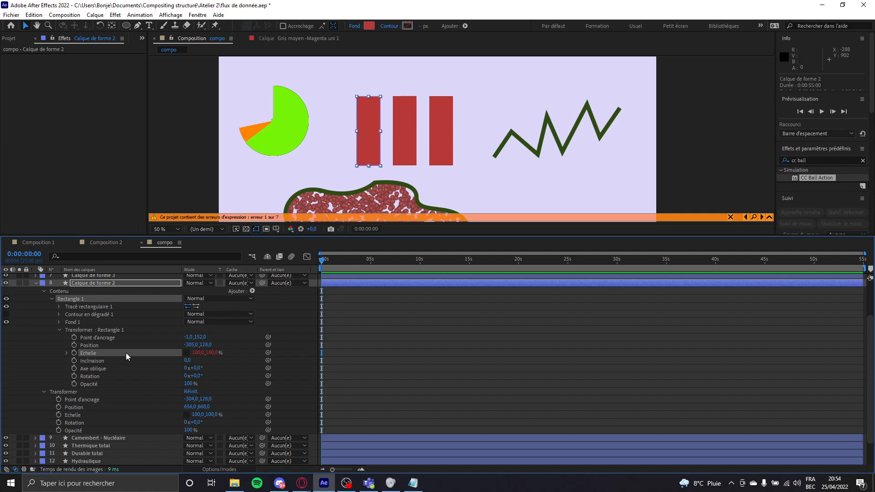
# Check the operations that can be added to the shape's Contenu and the Echelle value settings of Rectangle 1, then cancel.
pyautogui.click(253, 291)
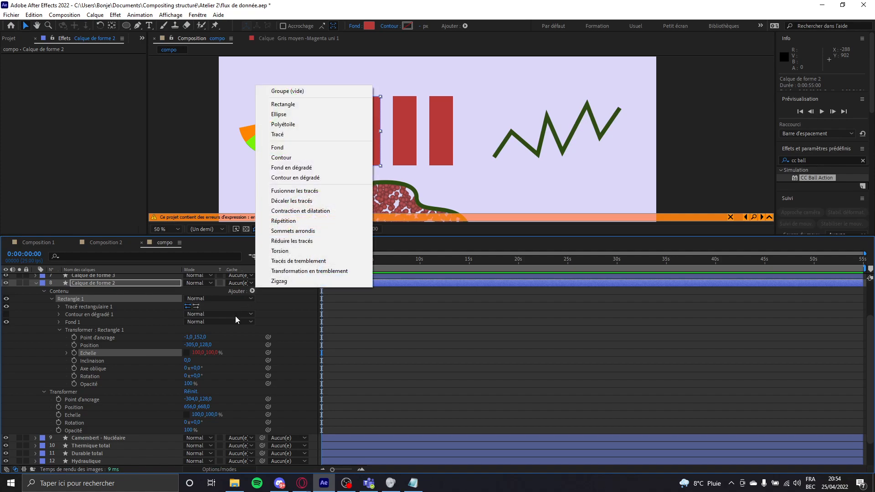
pyautogui.click(148, 354)
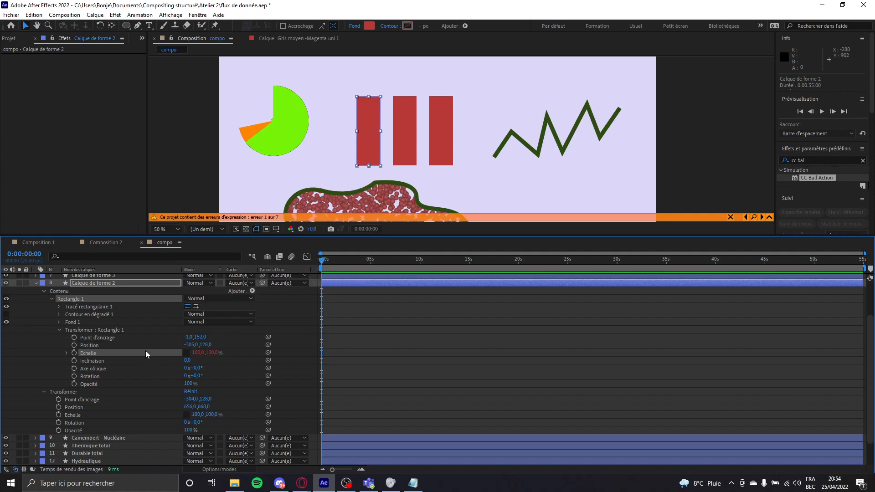
pyautogui.click(66, 353)
pyautogui.rightClick(98, 357)
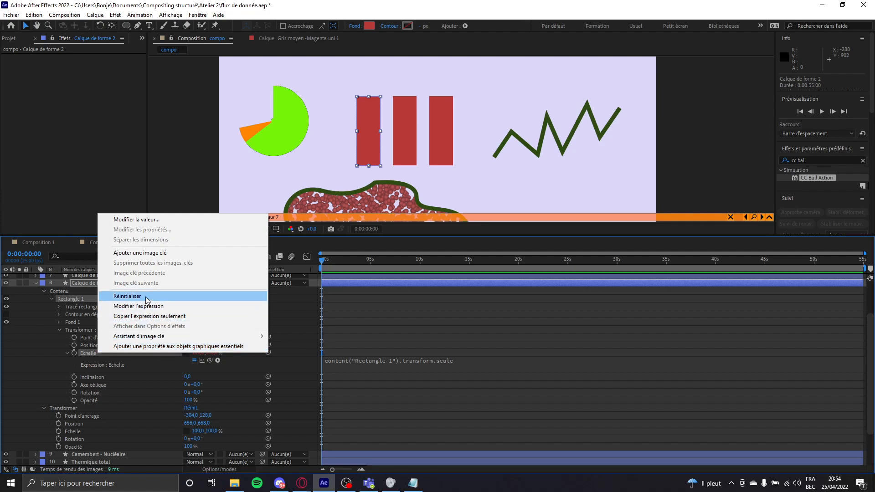
pyautogui.click(151, 219)
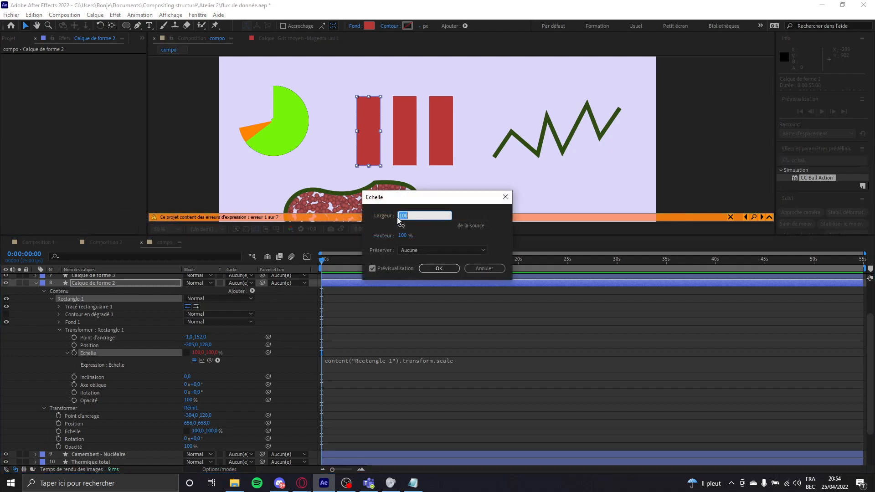
pyautogui.click(485, 268)
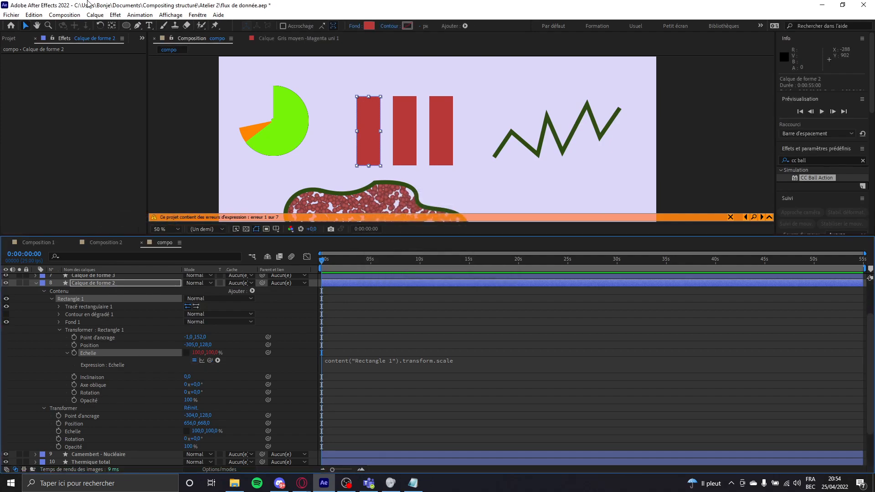
pyautogui.click(115, 15)
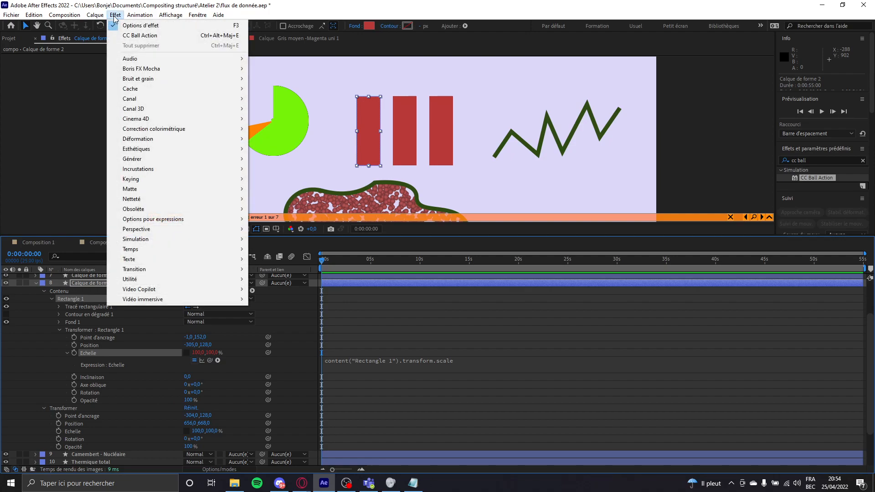
pyautogui.moveTo(94, 17)
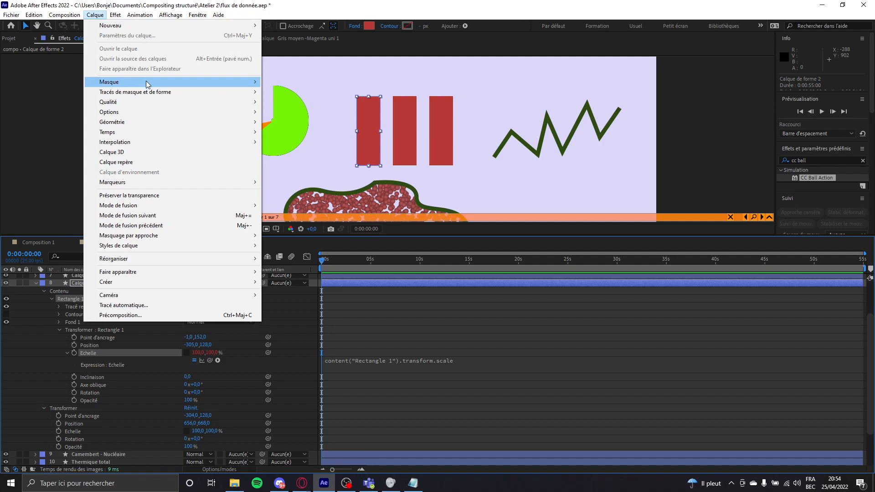
pyautogui.moveTo(147, 84)
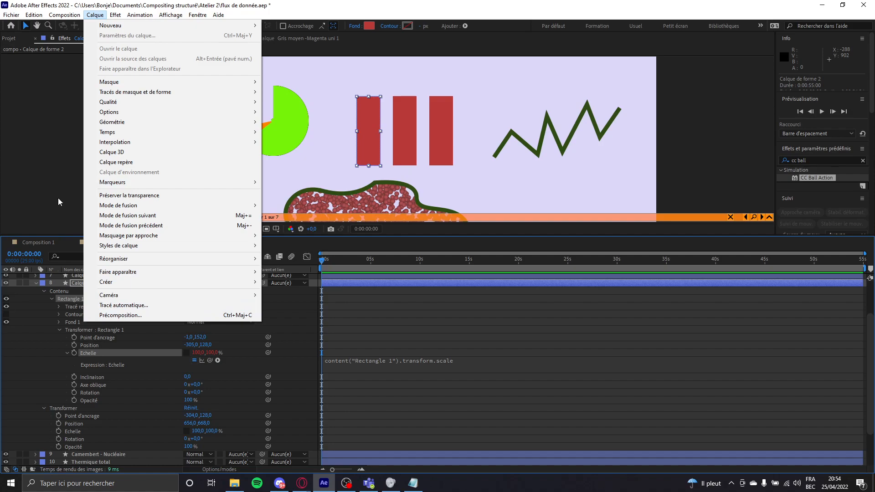
pyautogui.moveTo(33, 18)
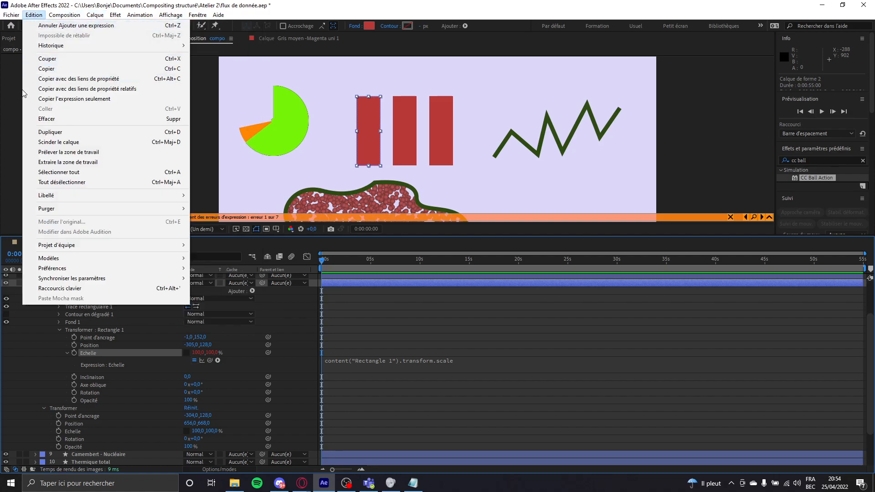
# Switch to the Opera browser and search Google in a new tab for "Modifier échelle after effect dissocier axe x et Y".
pyautogui.click(13, 132)
pyautogui.moveTo(302, 483)
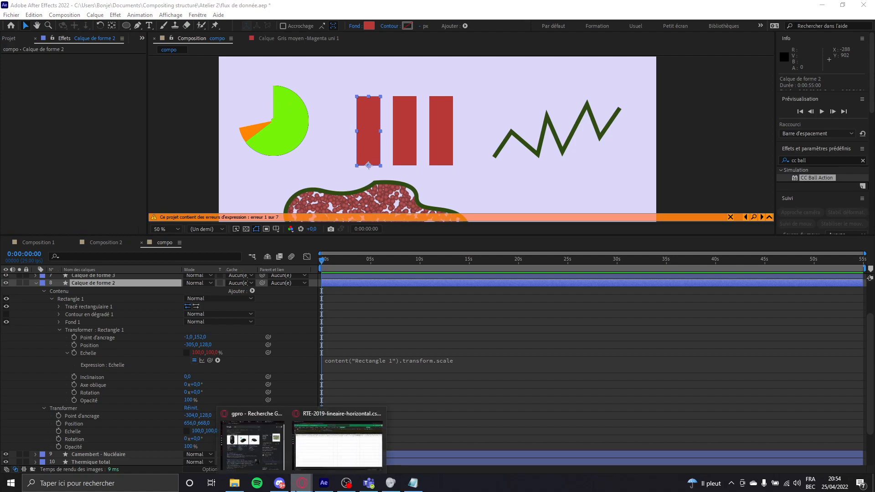
pyautogui.click(338, 446)
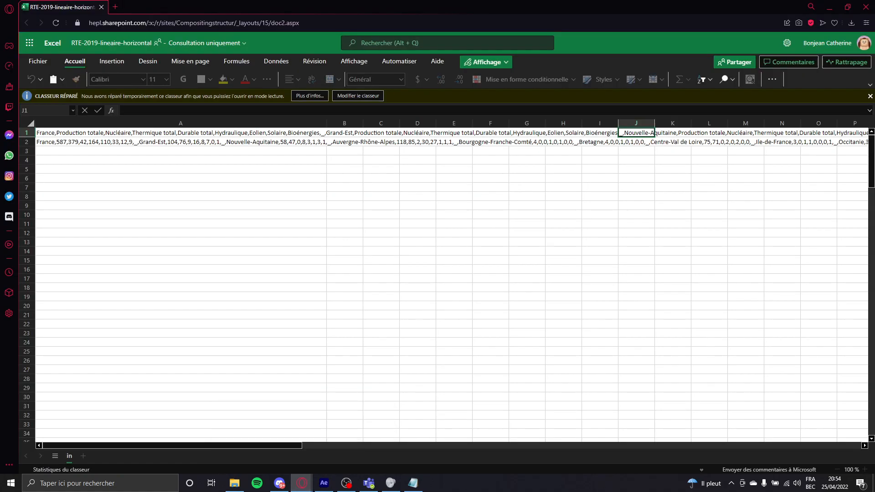
pyautogui.click(117, 7)
pyautogui.click(152, 23)
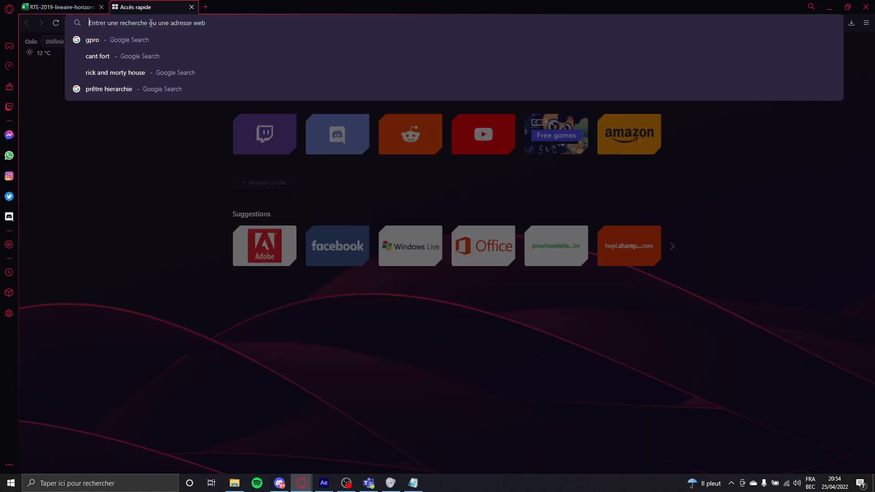
pyautogui.write('Modifie')
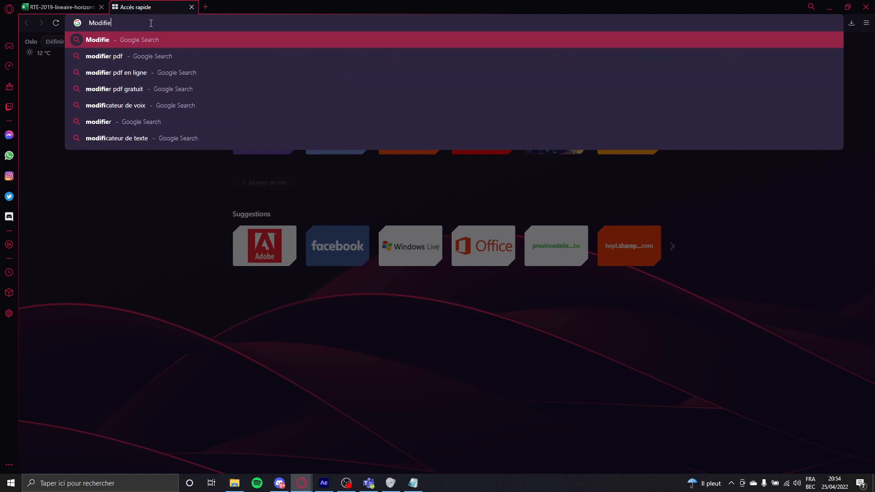
pyautogui.write('r échelle ')
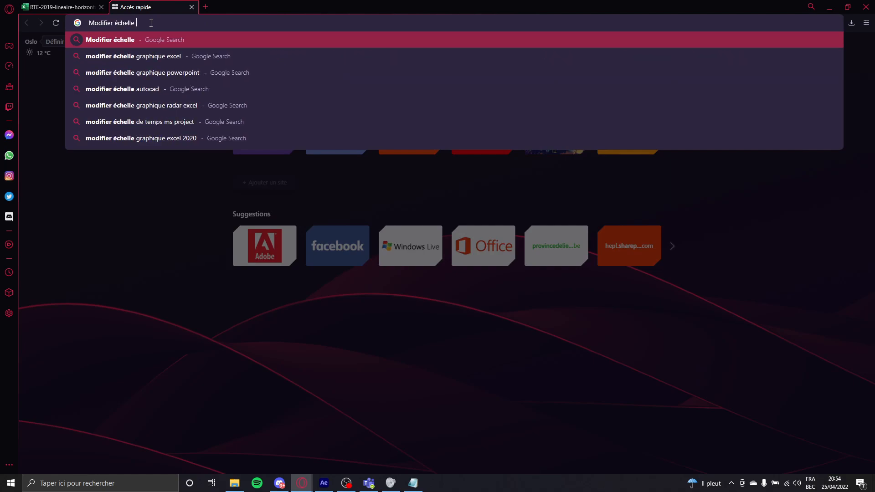
pyautogui.write('after')
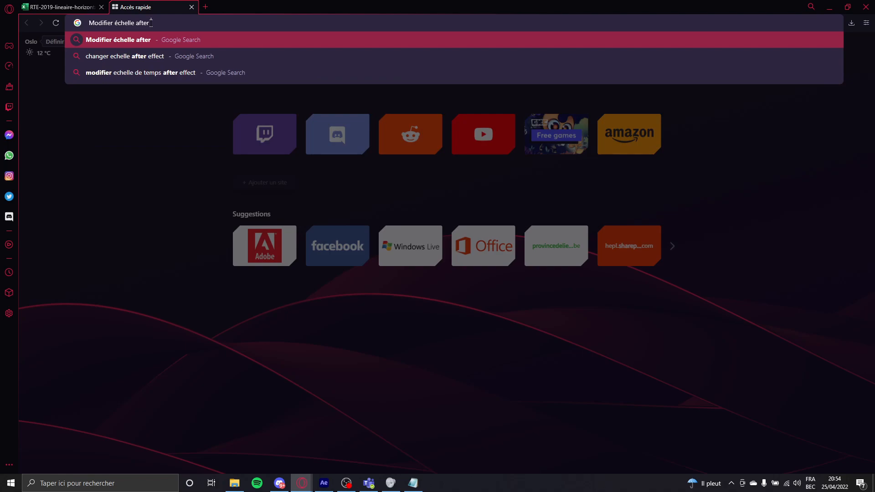
pyautogui.write(' effect ')
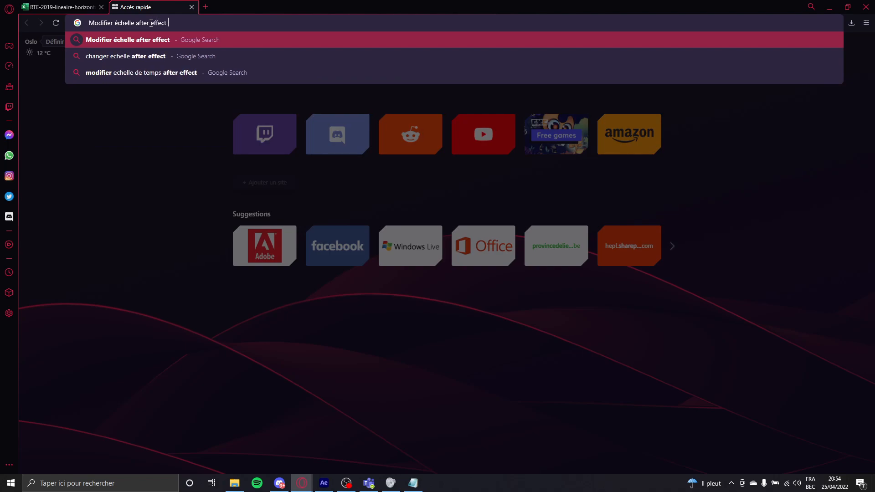
pyautogui.write('d')
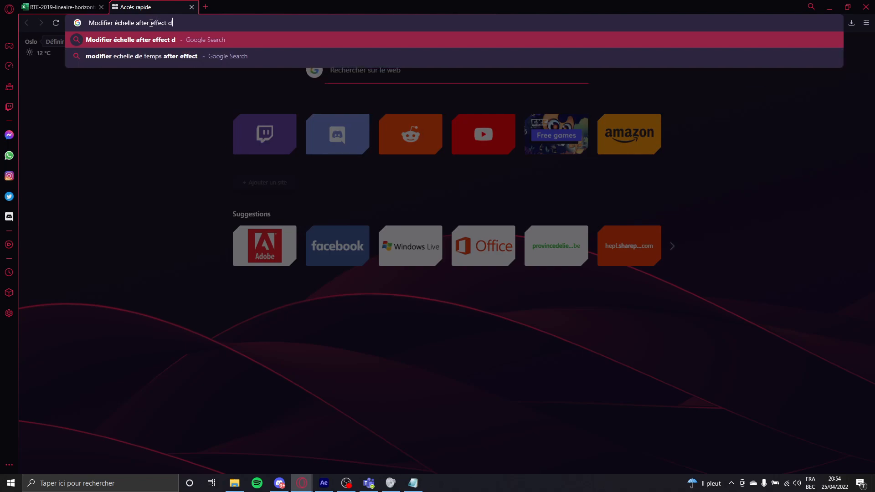
pyautogui.write('issocier ')
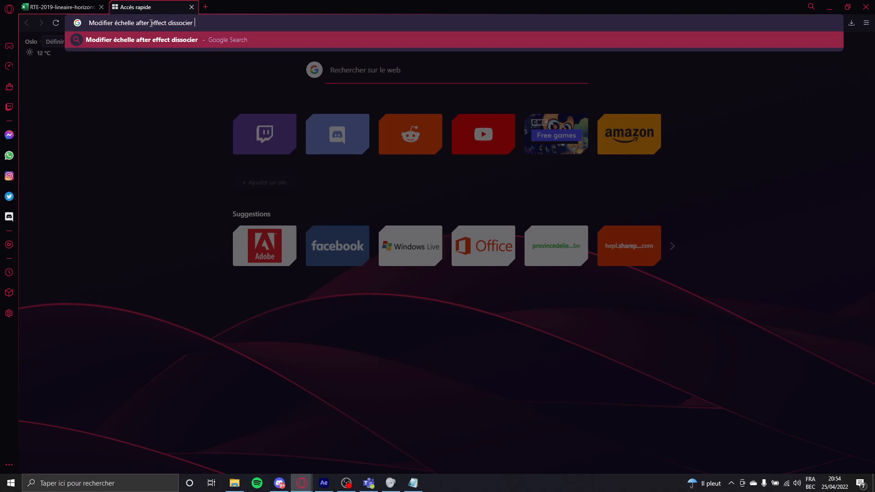
pyautogui.write('axe x et Y')
pyautogui.press('Return')
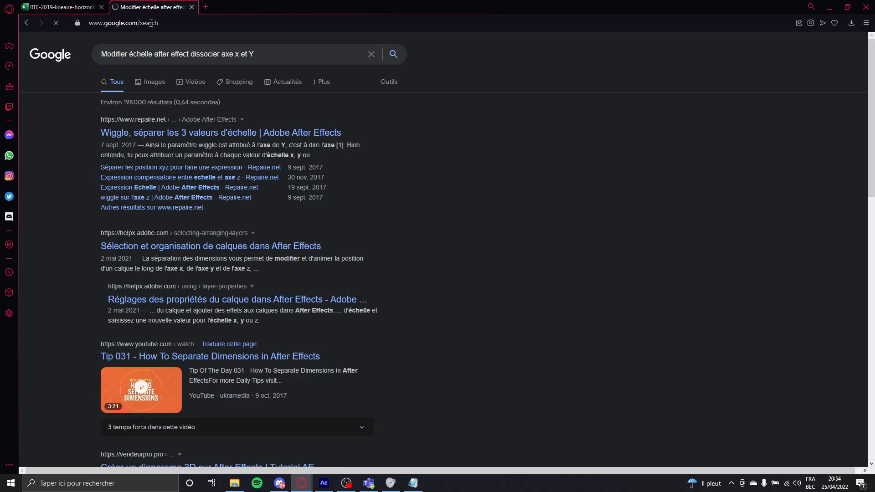
# Read the repaire.net thread "Wiggle, séparer les 3 valeurs d'échelle" for its expression code, and return to the search results.
pyautogui.click(237, 135)
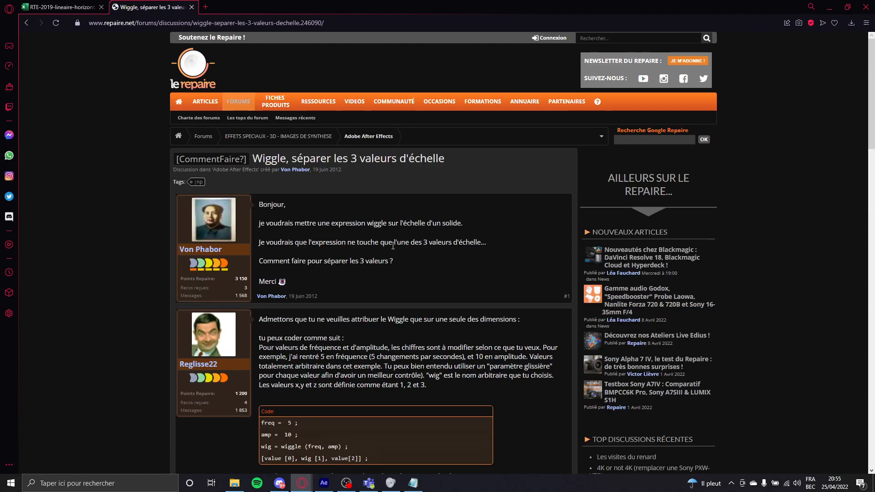
pyautogui.scroll(-1, 393, 244)
pyautogui.scroll(-1, 393, 245)
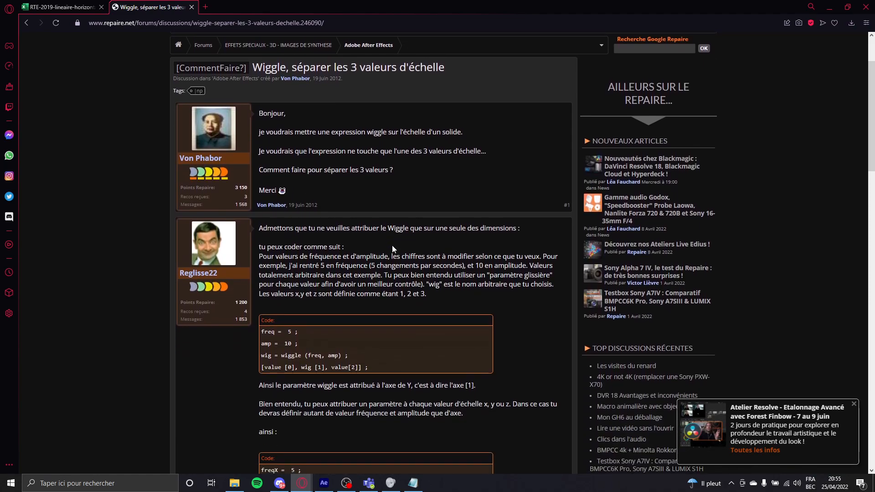
pyautogui.scroll(-1, 393, 245)
pyautogui.scroll(-1, 393, 245)
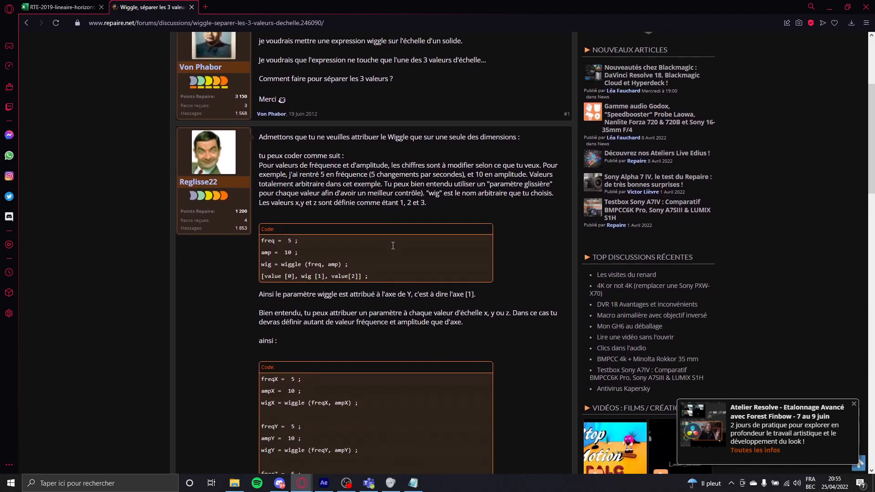
pyautogui.scroll(-2, 393, 245)
pyautogui.scroll(-5, 392, 246)
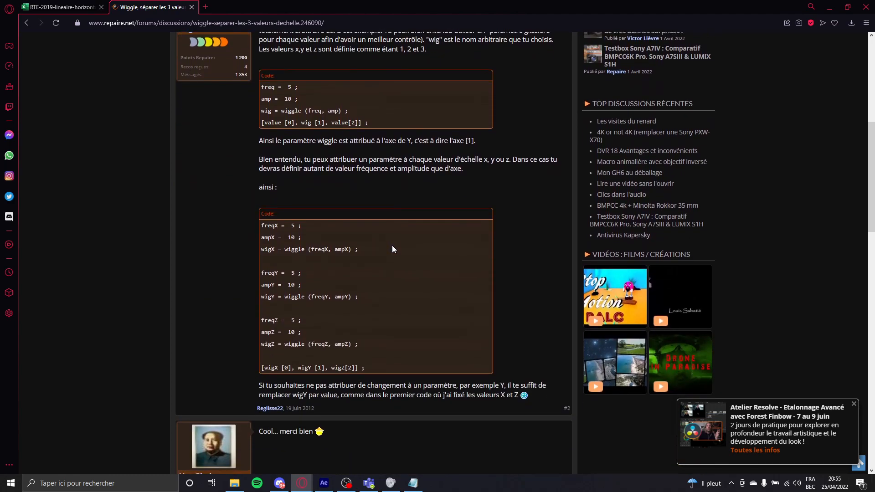
pyautogui.scroll(4, 392, 246)
pyautogui.scroll(6, 393, 246)
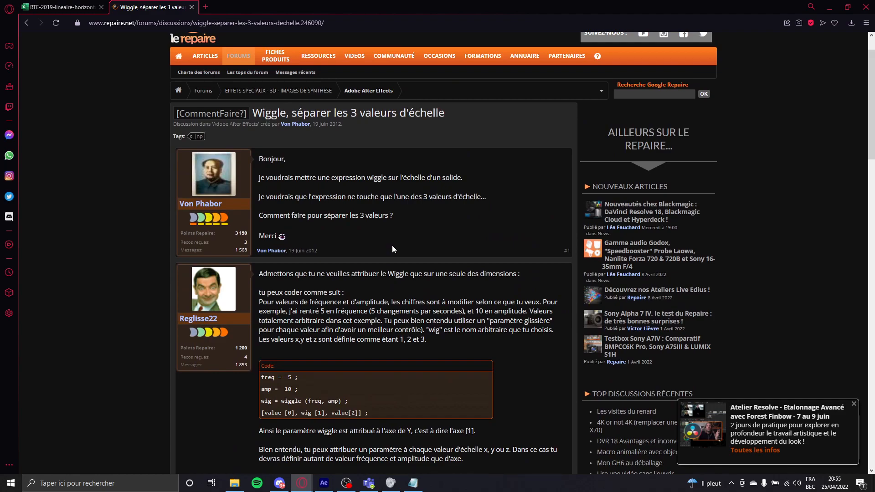
pyautogui.scroll(-1, 392, 245)
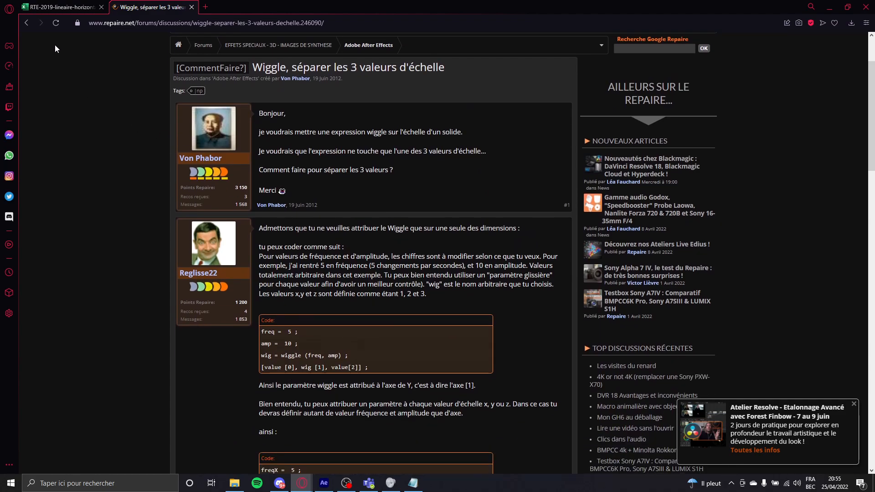
pyautogui.click(27, 23)
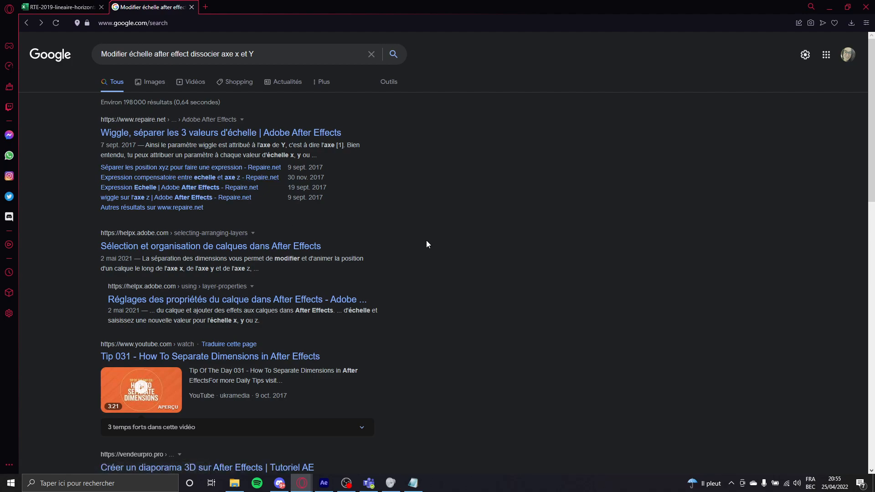
# Look through the search results, open the YouTube video "Tip 031 - How To Separate Dimensions in After Effects", and pause it.
pyautogui.scroll(-2, 426, 244)
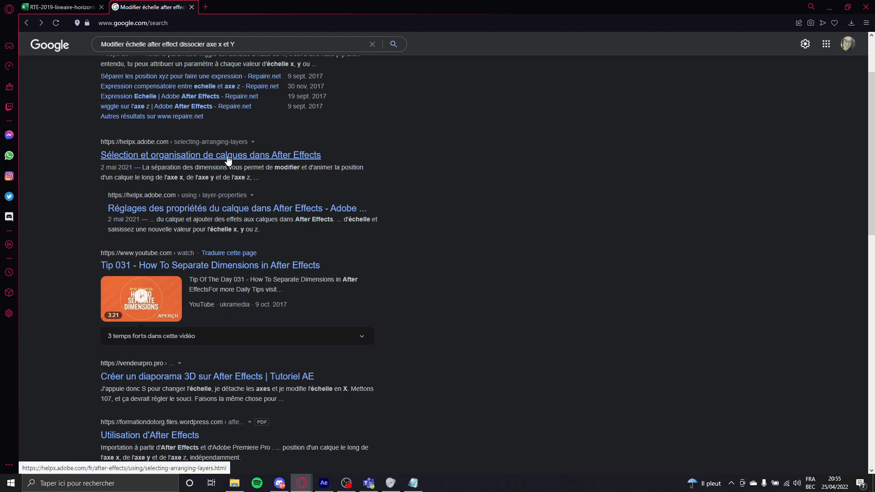
pyautogui.scroll(-3, 228, 159)
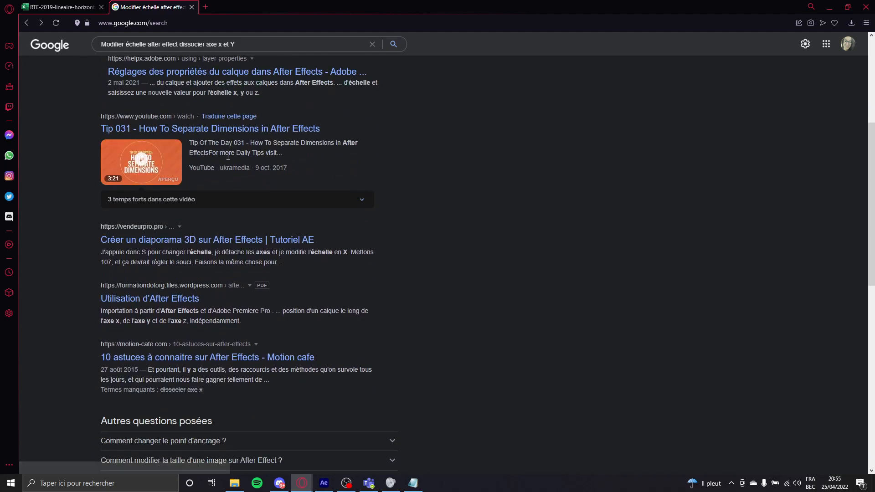
pyautogui.scroll(1, 228, 156)
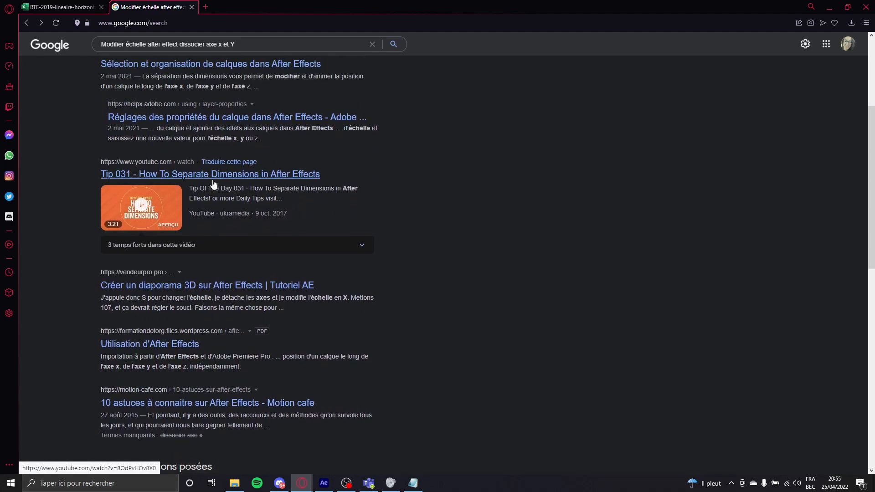
pyautogui.click(211, 176)
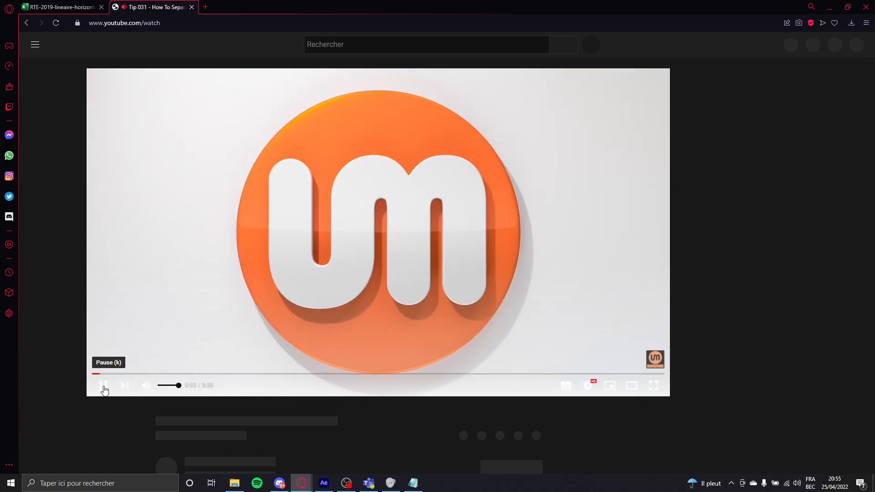
pyautogui.click(104, 386)
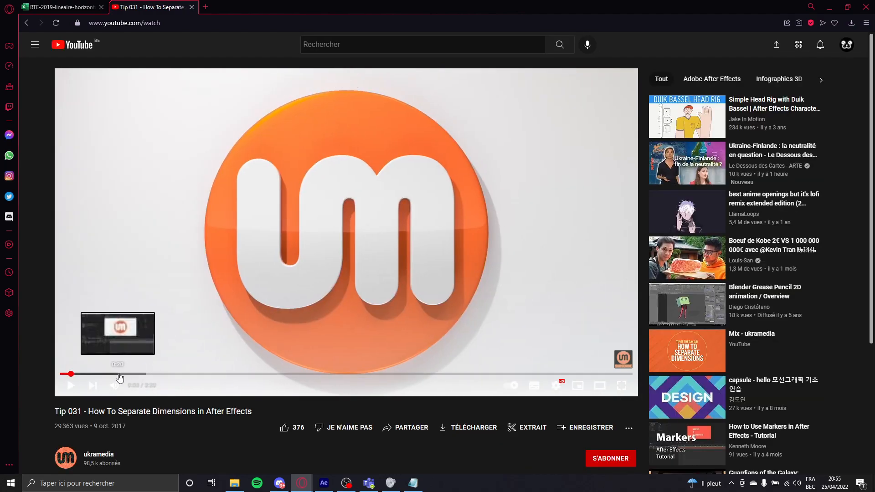
# Examine the video around 0:35 for how Separate Dimensions is applied to the Position property, then pause it.
pyautogui.click(119, 374)
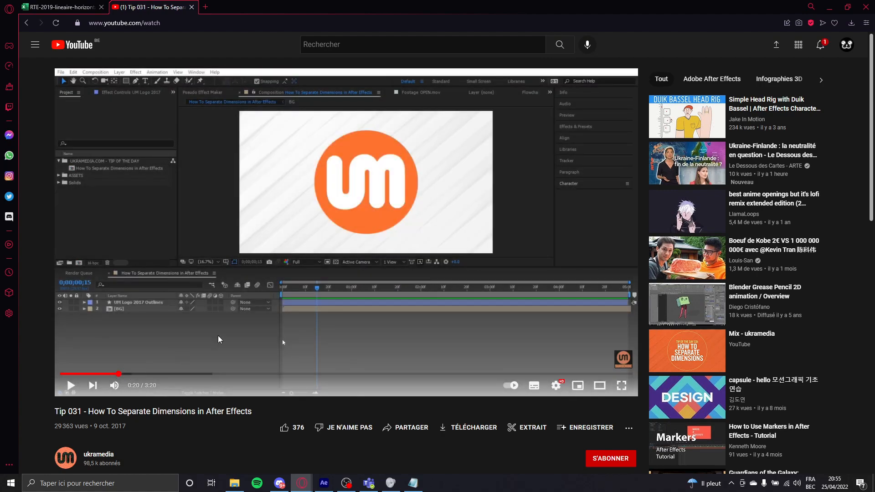
pyautogui.click(163, 375)
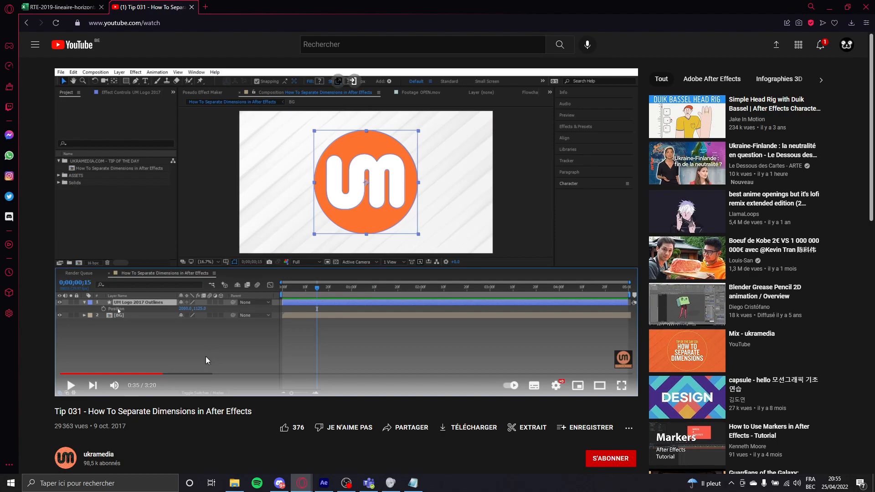
pyautogui.click(174, 375)
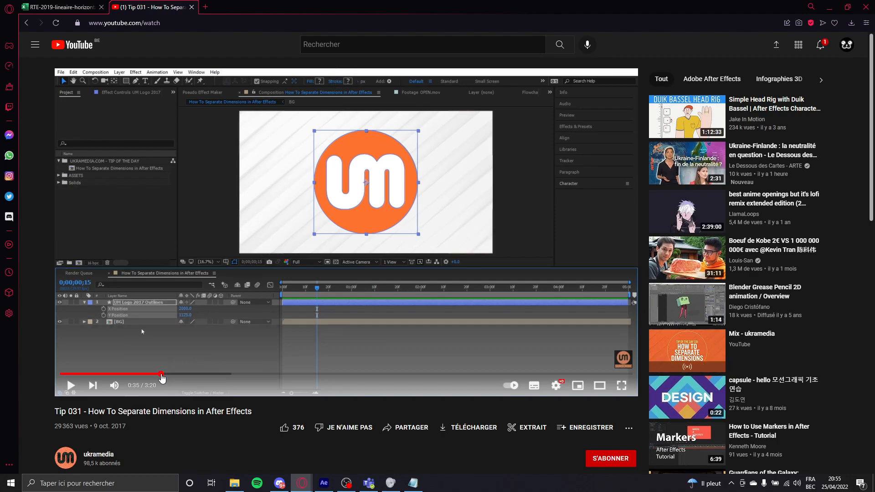
pyautogui.click(161, 375)
pyautogui.click(69, 385)
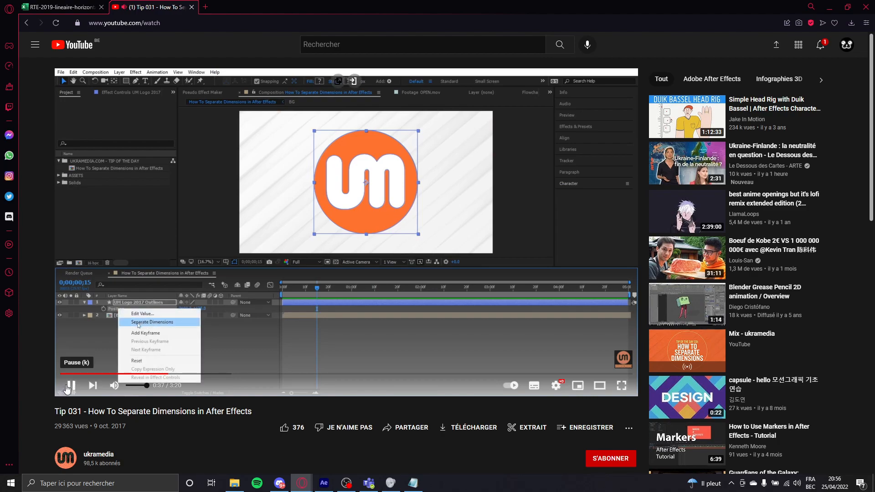
pyautogui.click(69, 386)
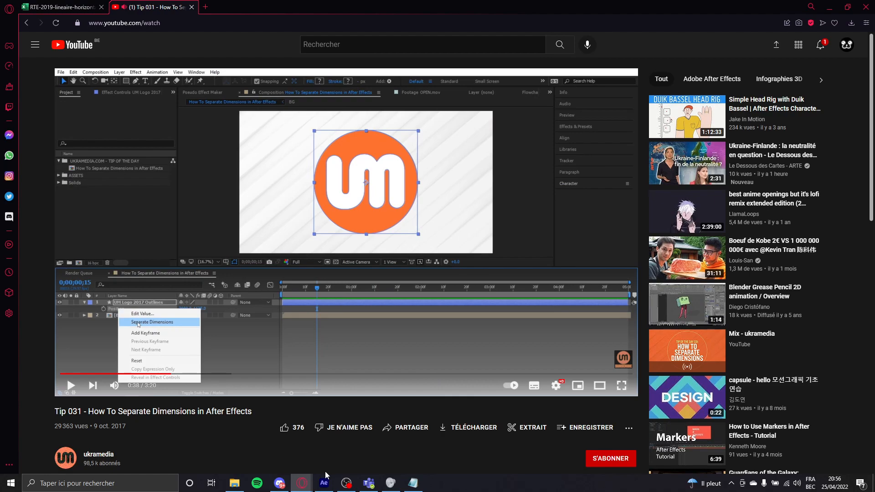
# Switch back to After Effects and check whether Séparer les dimensions is available for Rectangle 1's Echelle.
pyautogui.click(317, 484)
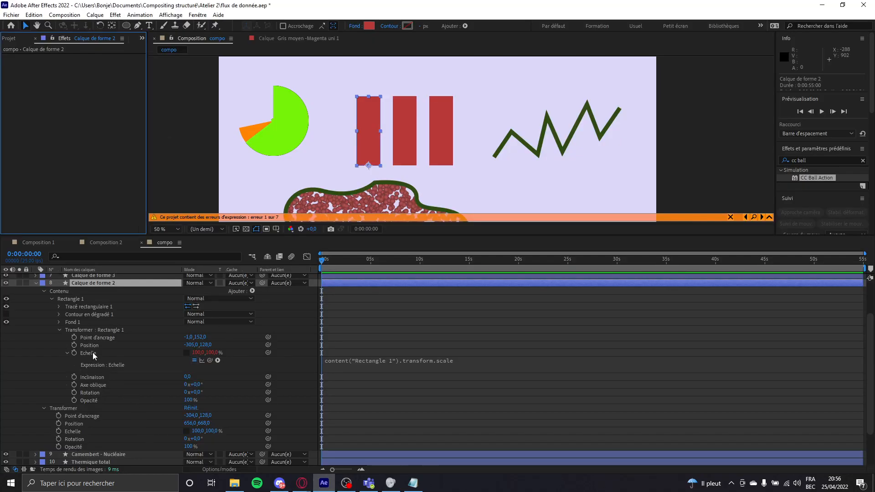
pyautogui.rightClick(94, 354)
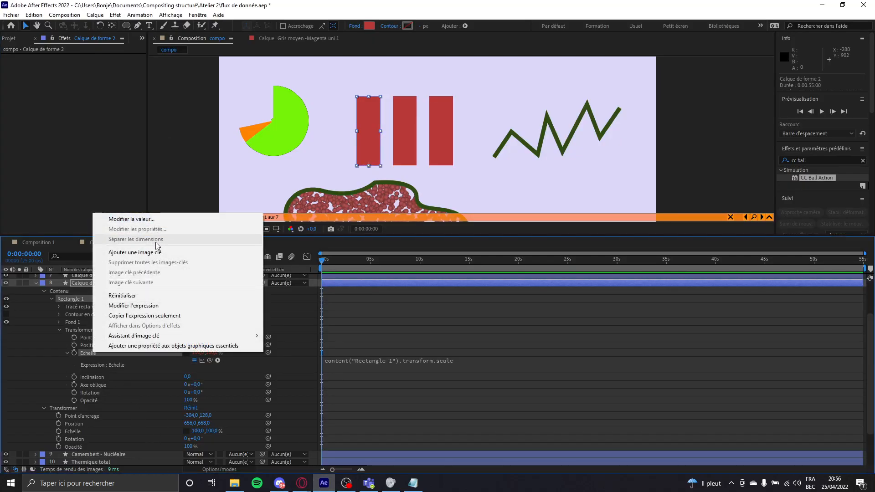
pyautogui.click(68, 354)
# Delete the expression content("Rectangle 1").transform.scale from Rectangle 1's Echelle.
pyautogui.click(67, 353)
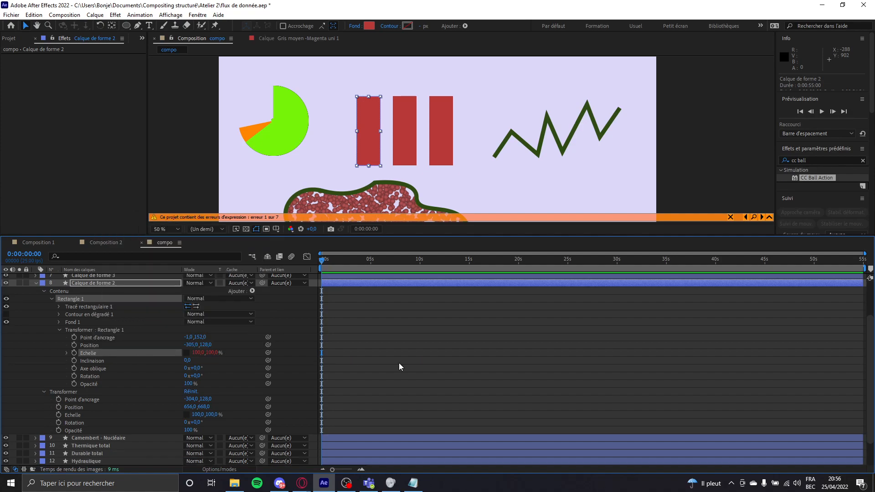
pyautogui.click(67, 353)
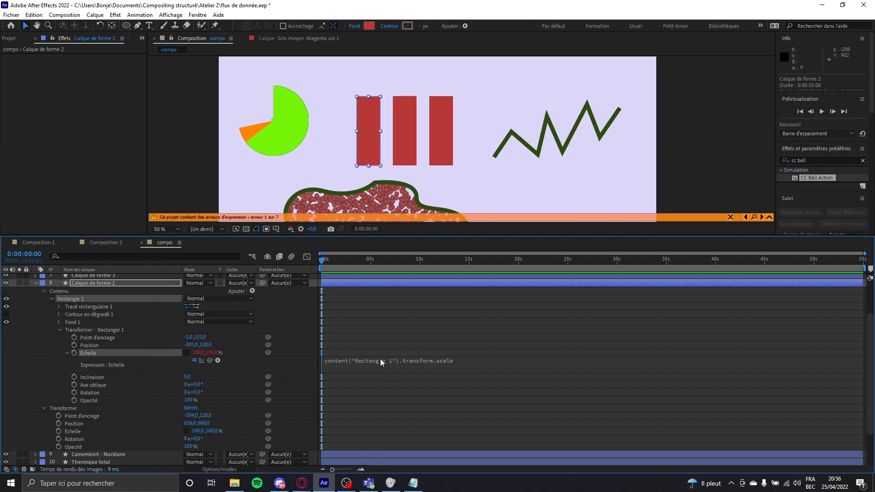
pyautogui.click(407, 363)
pyautogui.press('BackSpace')
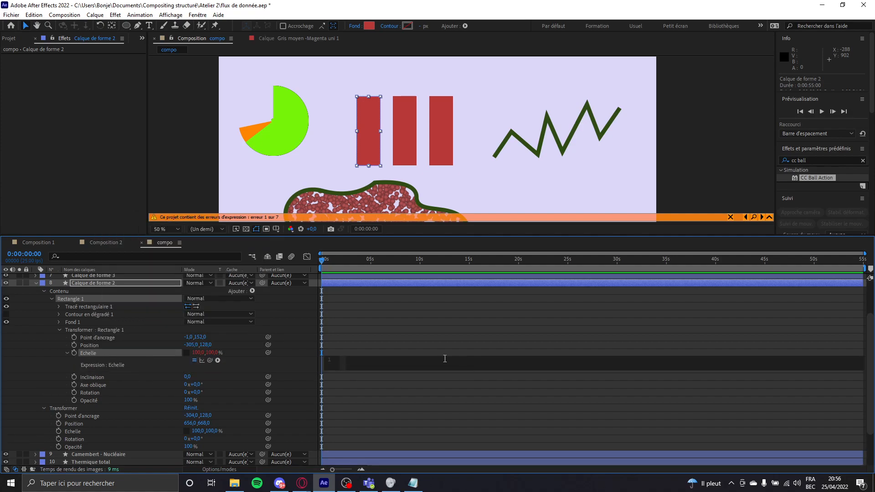
pyautogui.click(109, 354)
# Check Rectangle 1's Echelle property and its individual values for an available Séparer les dimensions option.
pyautogui.rightClick(110, 354)
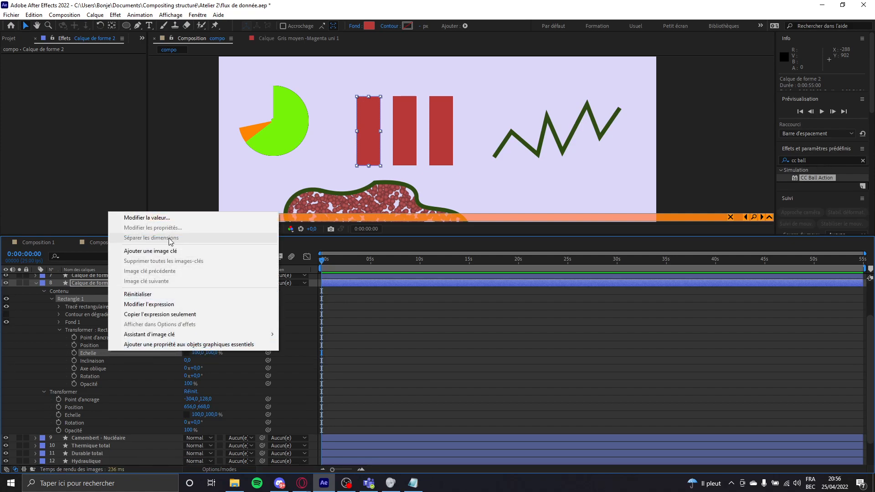
pyautogui.click(88, 348)
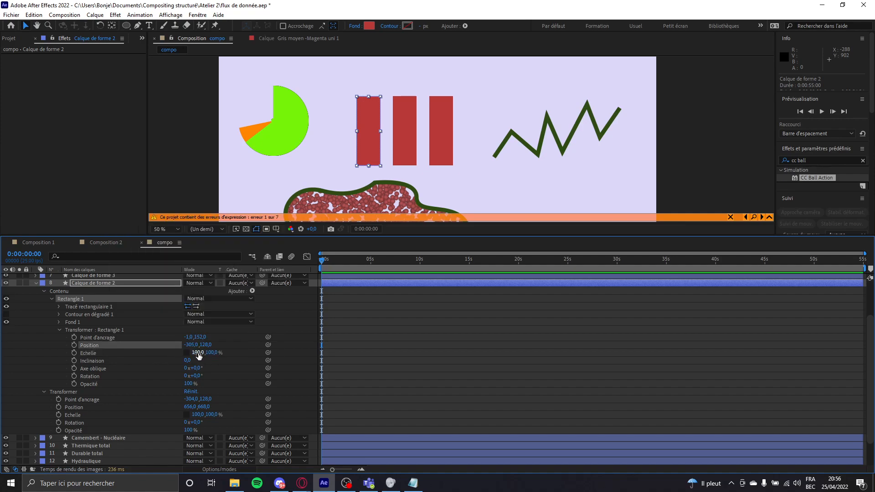
pyautogui.rightClick(200, 356)
pyautogui.click(188, 355)
pyautogui.rightClick(199, 356)
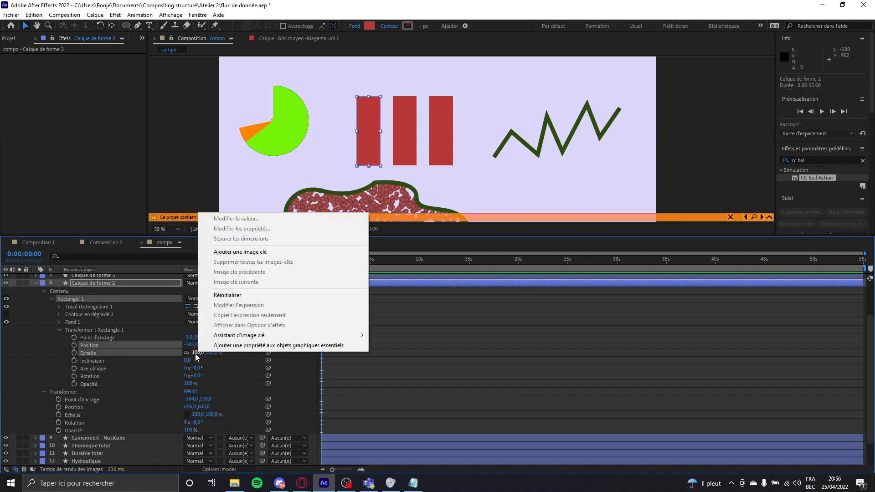
pyautogui.click(189, 354)
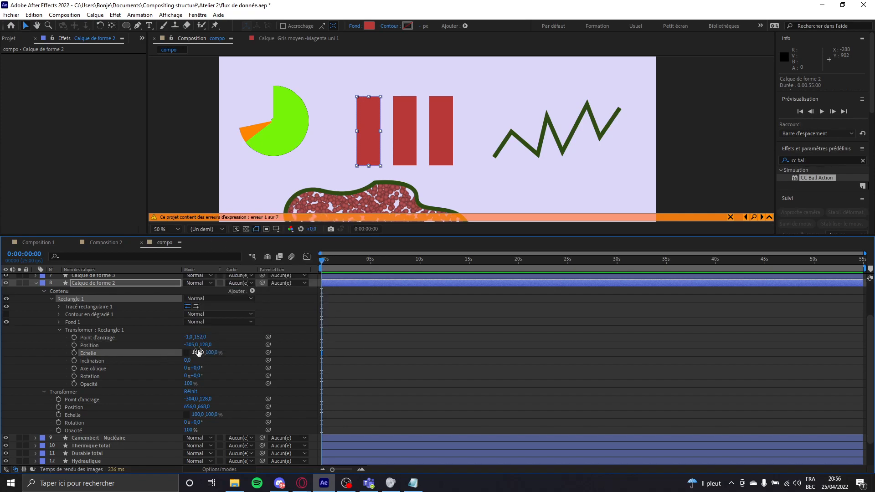
pyautogui.rightClick(201, 354)
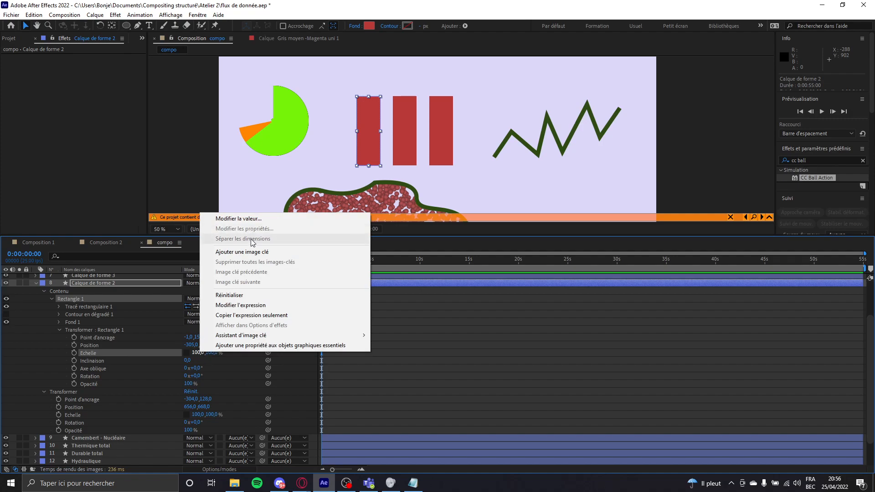
pyautogui.click(108, 356)
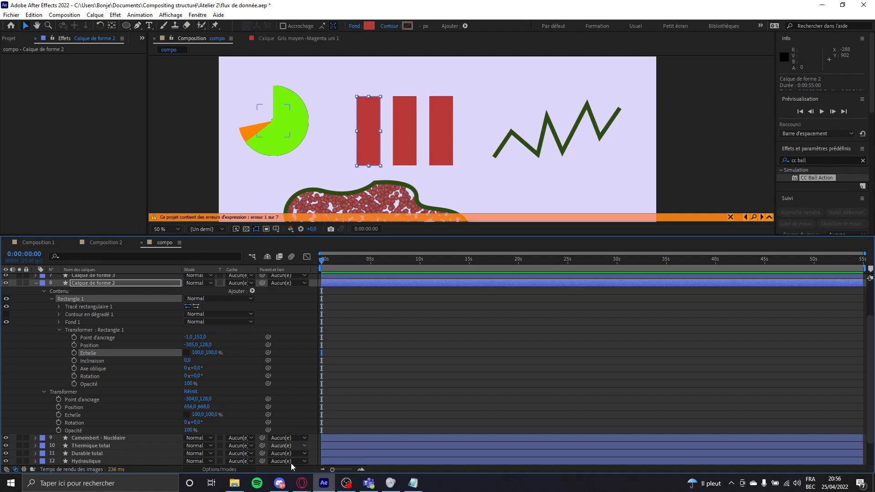
# Widen the timeline's Parent et lien column and recheck the options offered for Rectangle 1's Echelle.
pyautogui.click(234, 470)
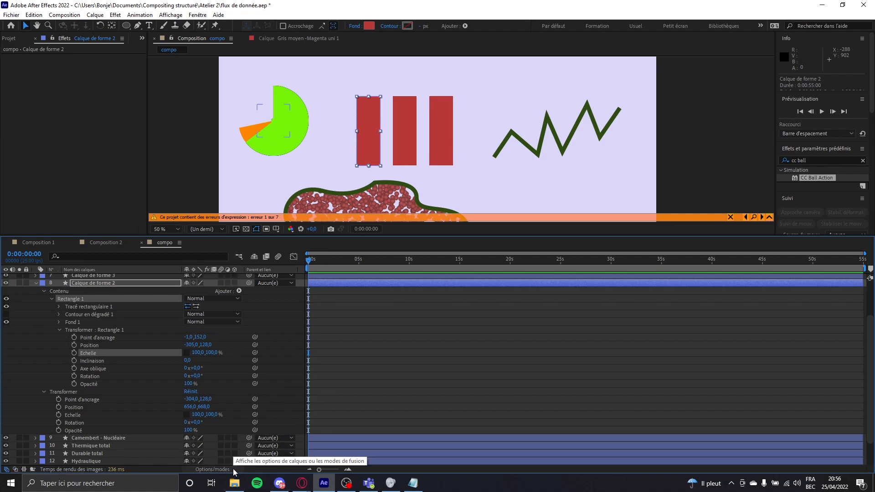
pyautogui.click(234, 470)
pyautogui.moveTo(319, 270); pyautogui.dragTo(429, 270)
pyautogui.rightClick(199, 355)
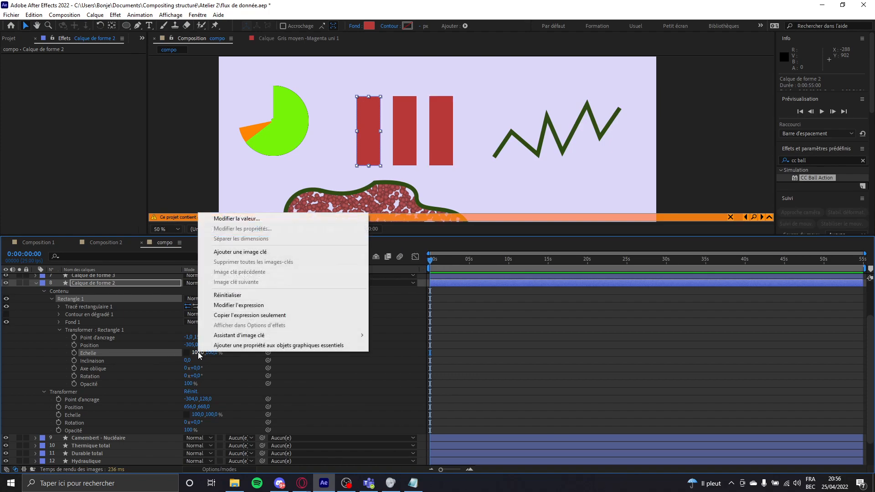
pyautogui.click(39, 242)
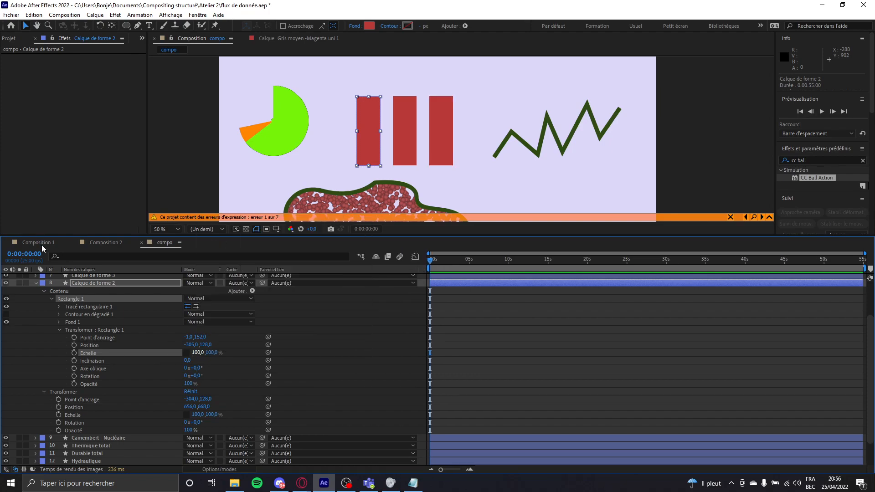
# Open Composition 1 and examine how the Echelle expressions of the Rouge foncé and Rouge pal layers are set up.
pyautogui.click(39, 242)
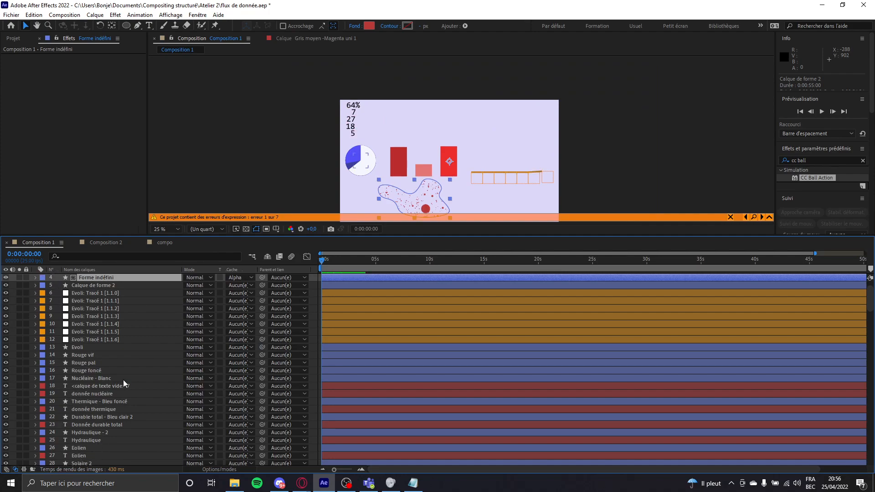
pyautogui.scroll(-3, 125, 384)
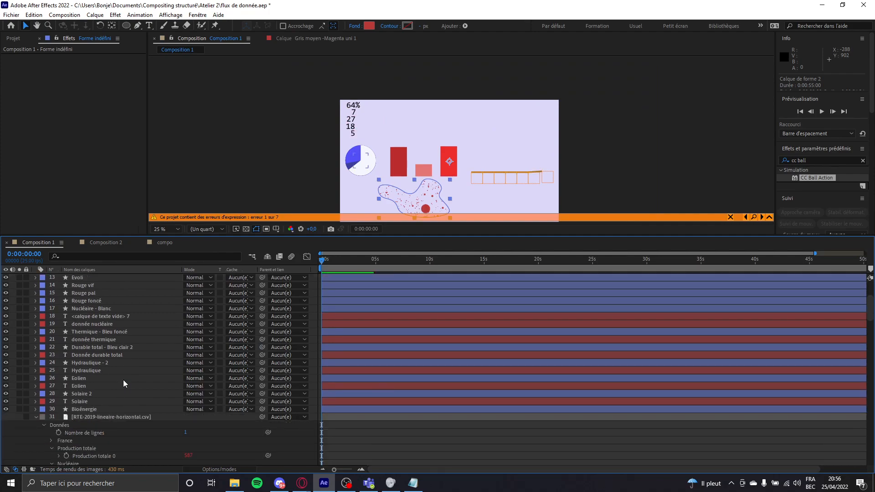
pyautogui.click(36, 417)
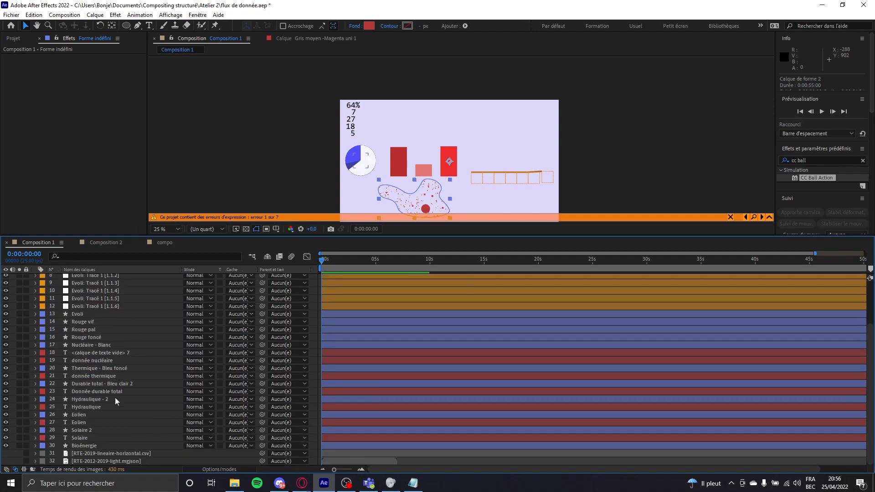
pyautogui.click(35, 338)
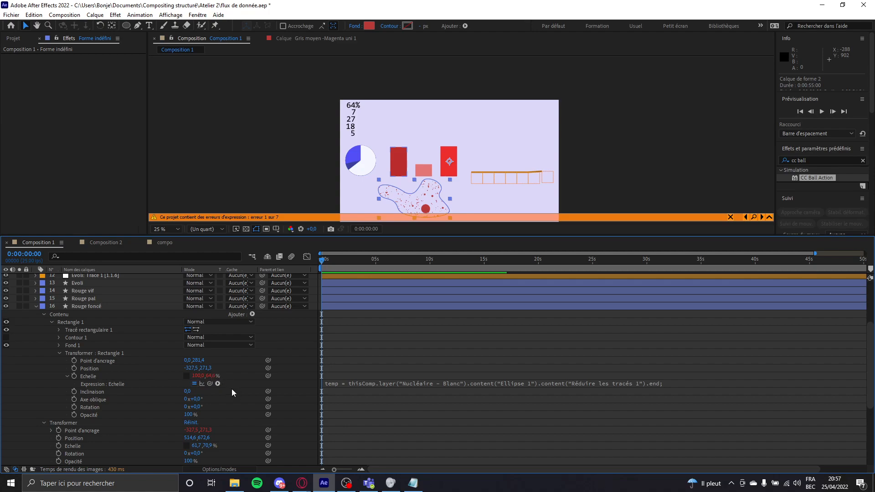
pyautogui.scroll(-1, 232, 393)
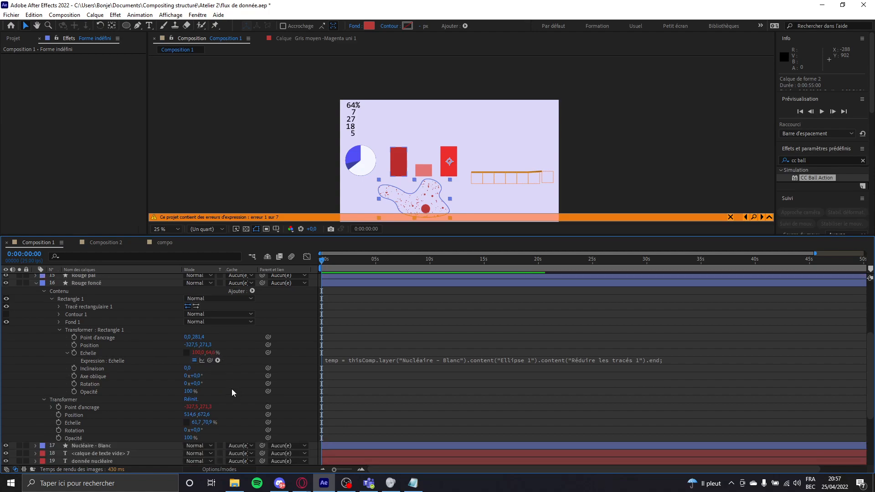
pyautogui.rightClick(200, 352)
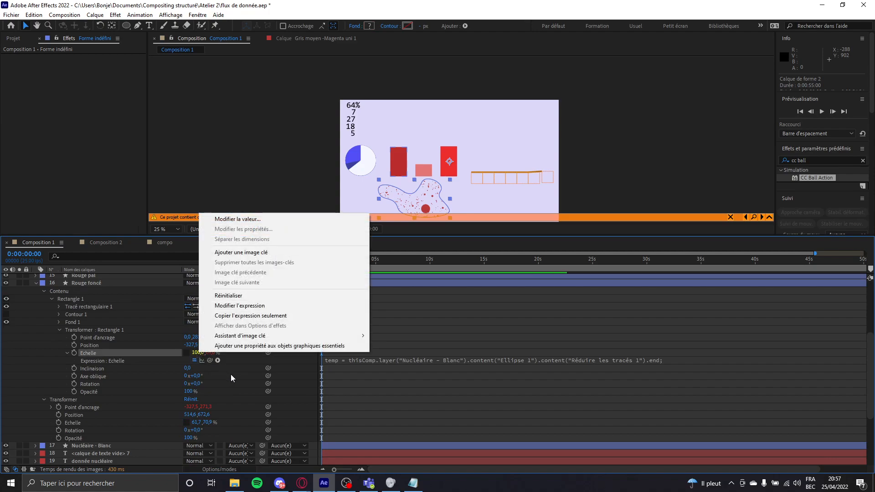
pyautogui.click(237, 365)
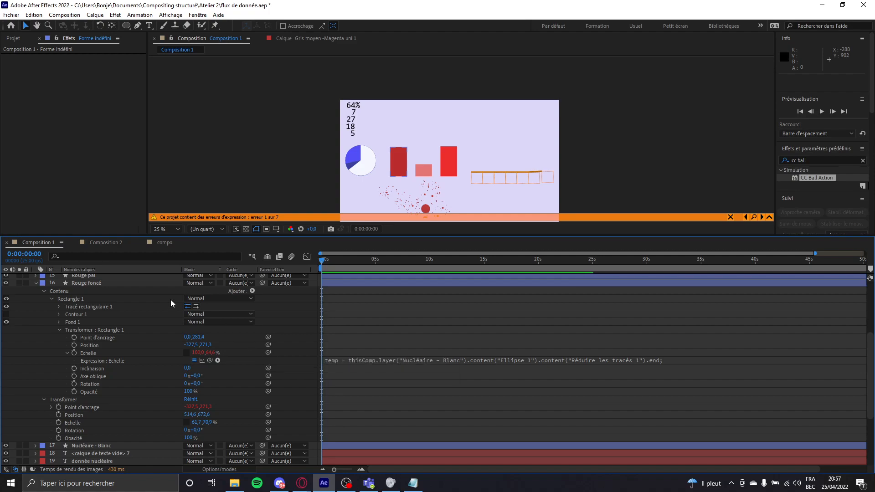
pyautogui.click(36, 277)
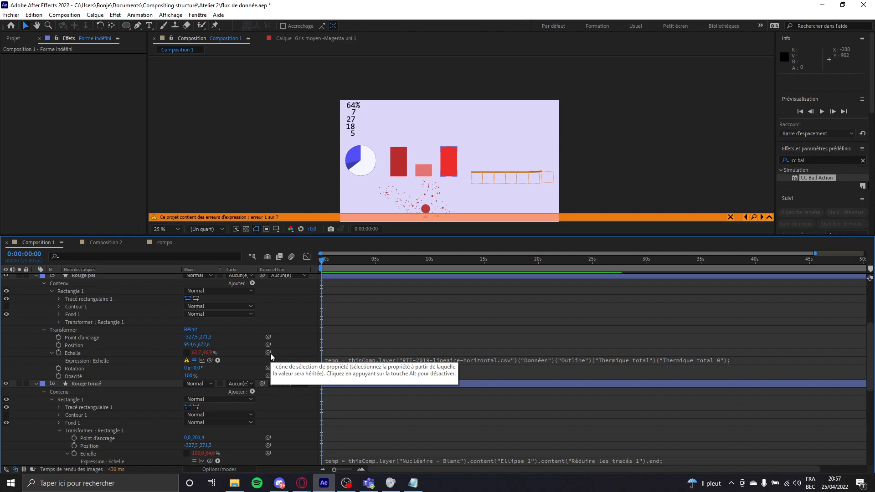
pyautogui.scroll(-1, 271, 356)
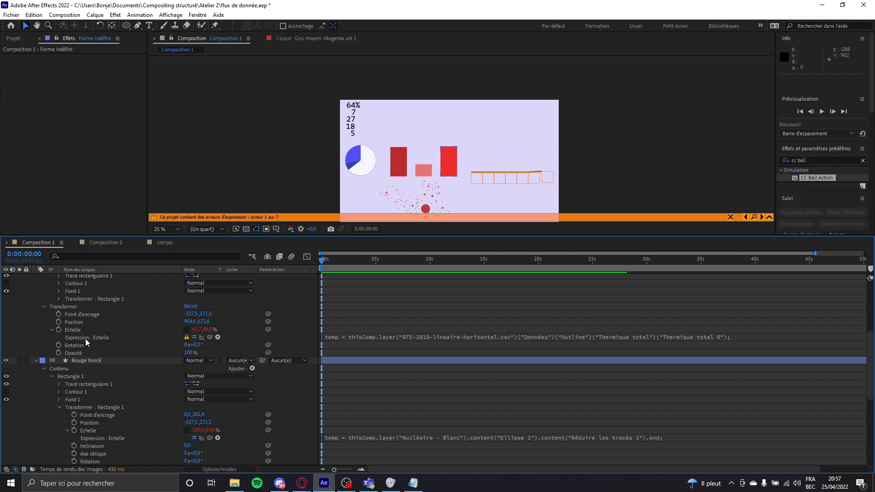
# Return to compo and check the Echelle options and proportion constraint of Rectangle 1 in Calque de forme 2.
pyautogui.click(164, 242)
pyautogui.rightClick(195, 353)
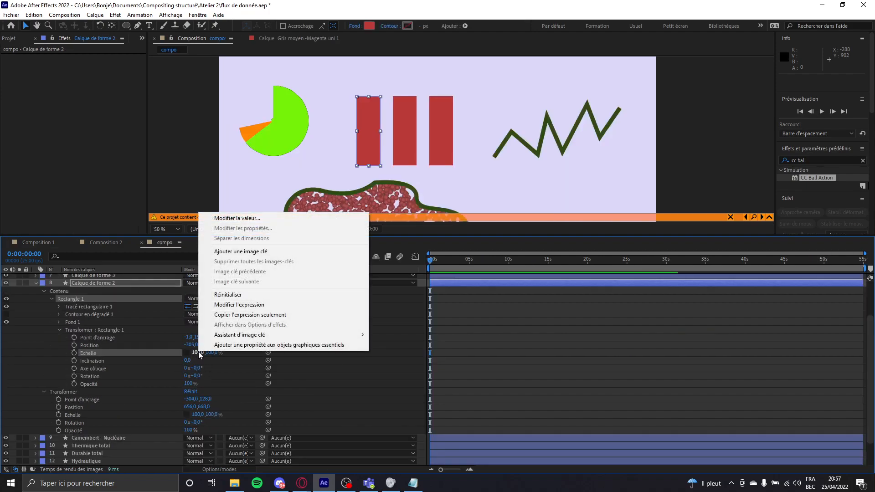
pyautogui.click(184, 355)
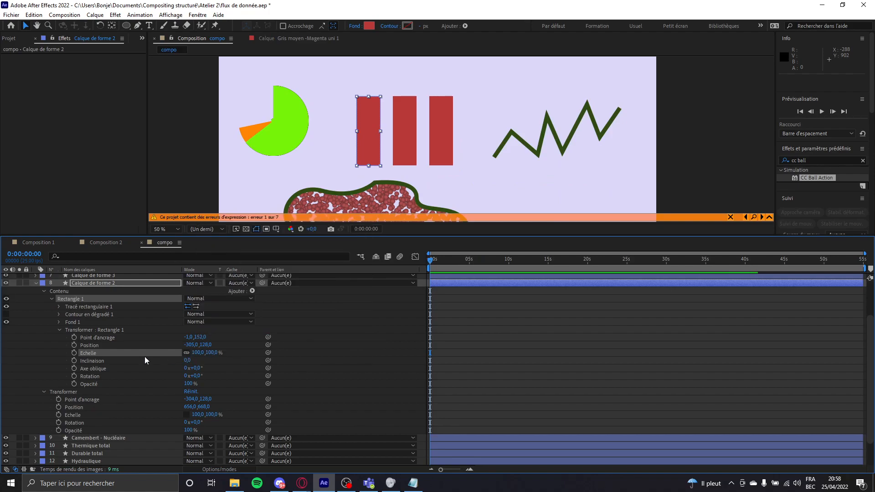
pyautogui.click(185, 353)
pyautogui.click(185, 354)
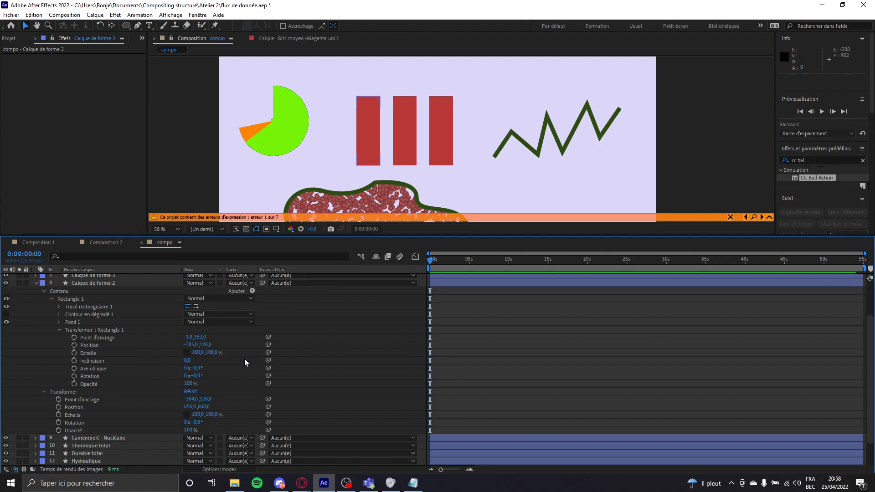
# Link Rectangle 1's Echelle in Calque de forme 2 to Nucléaire 0 of RTE-2019-lineaire-horizontal.csv and reveal its expression.
pyautogui.scroll(-1, 246, 364)
pyautogui.scroll(3, 114, 349)
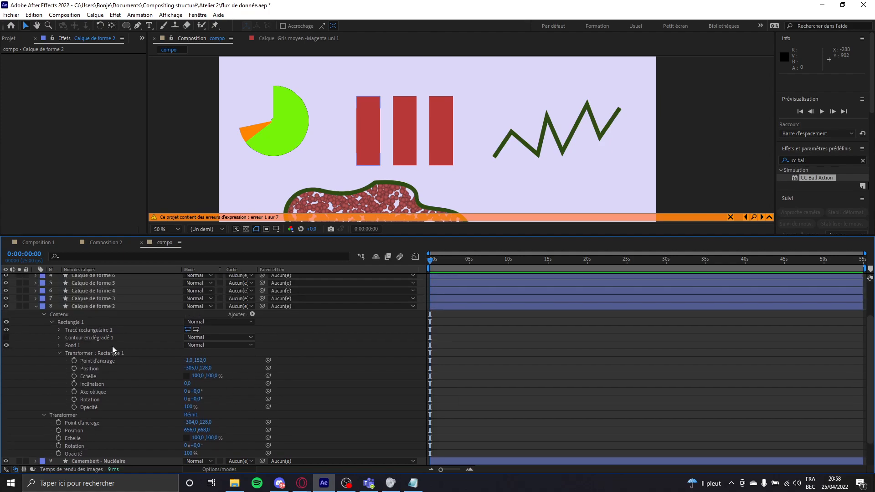
pyautogui.scroll(-3, 114, 349)
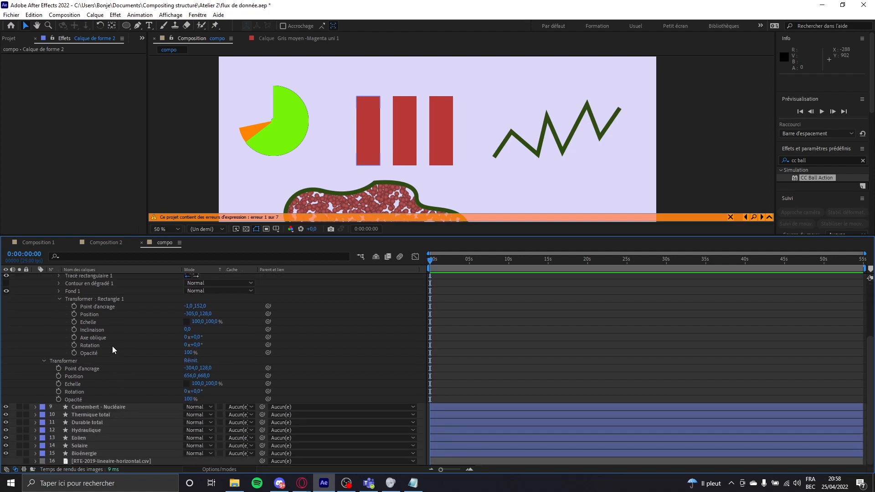
pyautogui.click(36, 461)
pyautogui.scroll(-7, 293, 336)
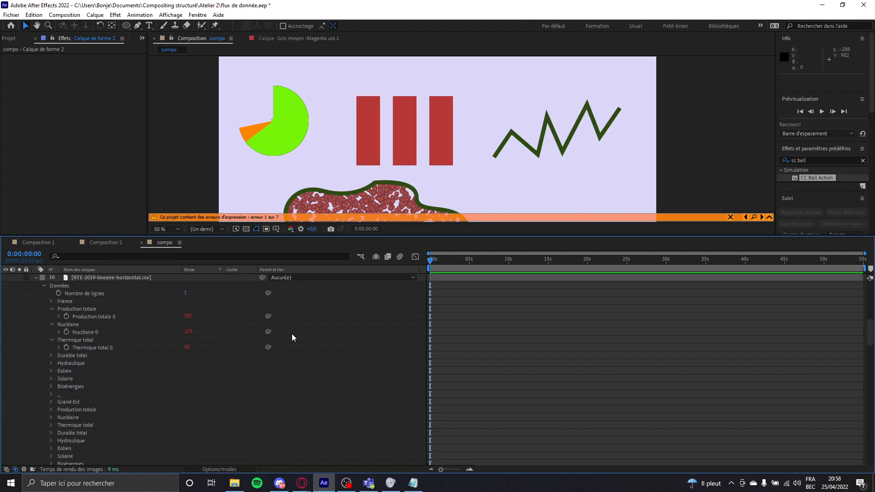
pyautogui.scroll(6, 293, 336)
pyautogui.scroll(5, 293, 336)
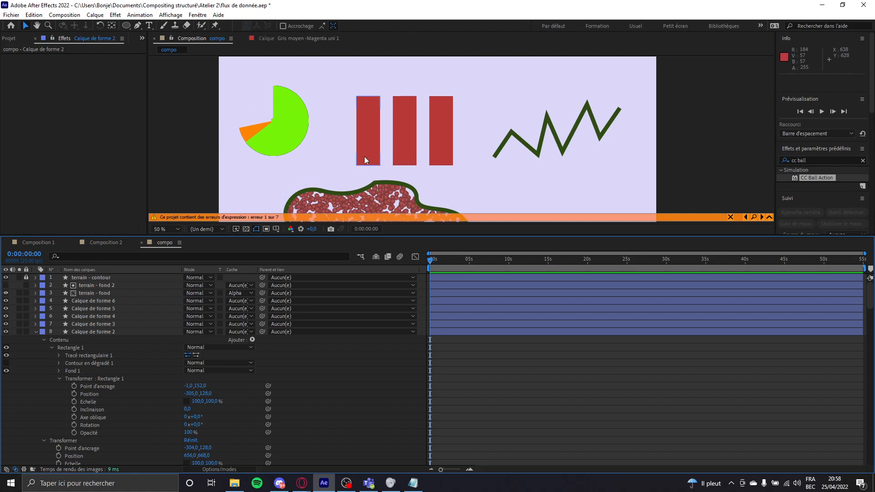
pyautogui.scroll(-3, 298, 400)
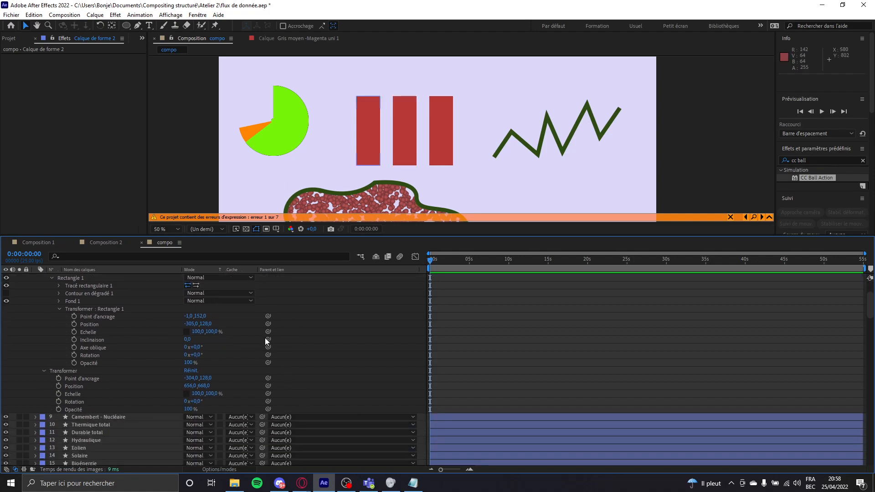
pyautogui.moveTo(268, 332); pyautogui.dragTo(190, 410)
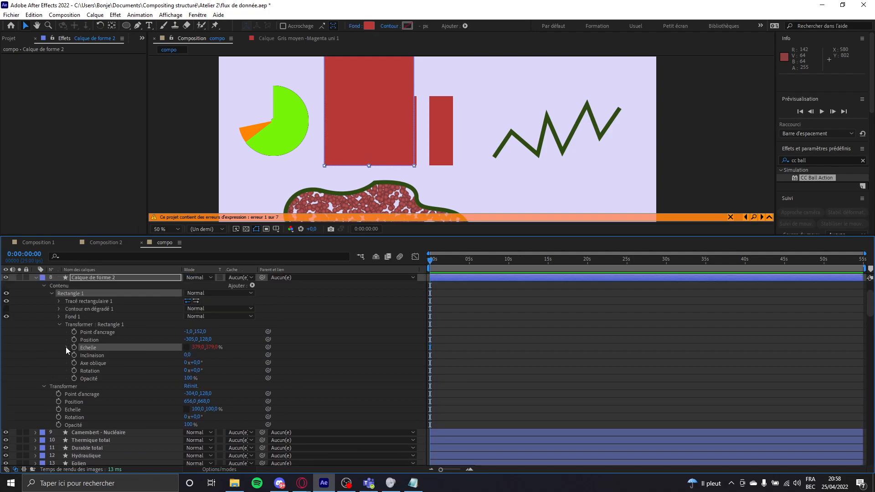
pyautogui.click(66, 347)
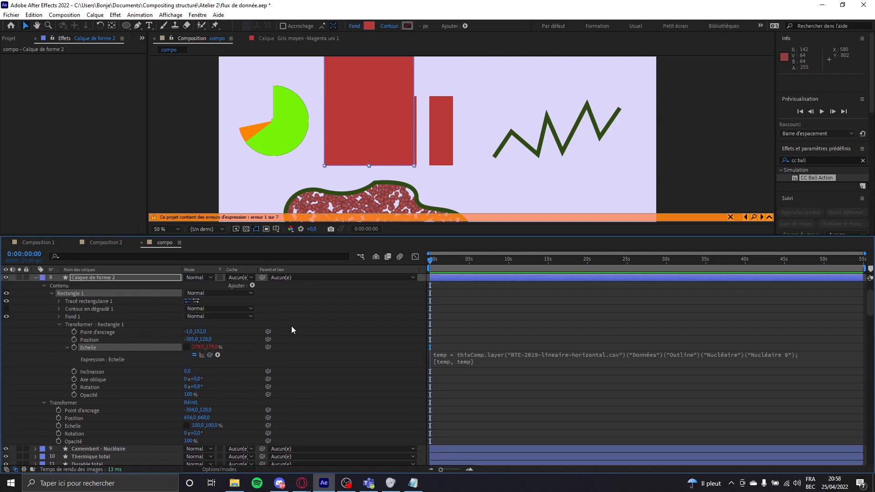
pyautogui.rightClick(211, 348)
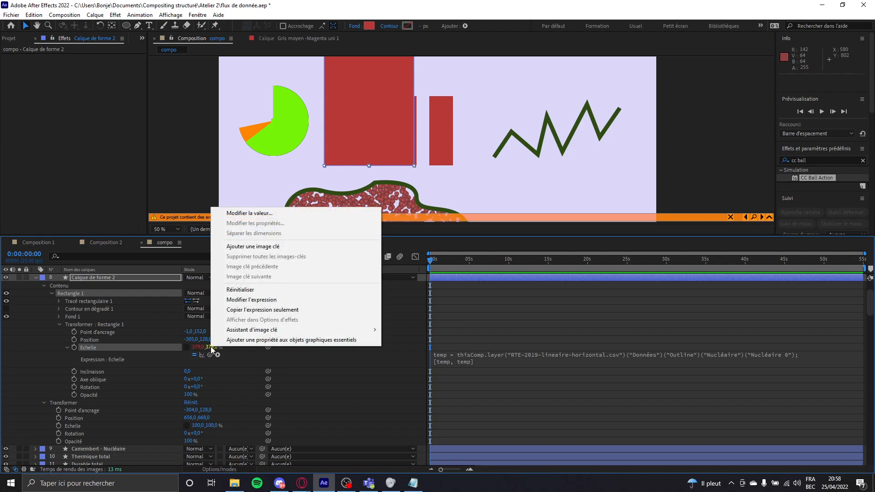
# Change the last line of Rectangle 1's Echelle expression to [0, temp].
pyautogui.click(483, 362)
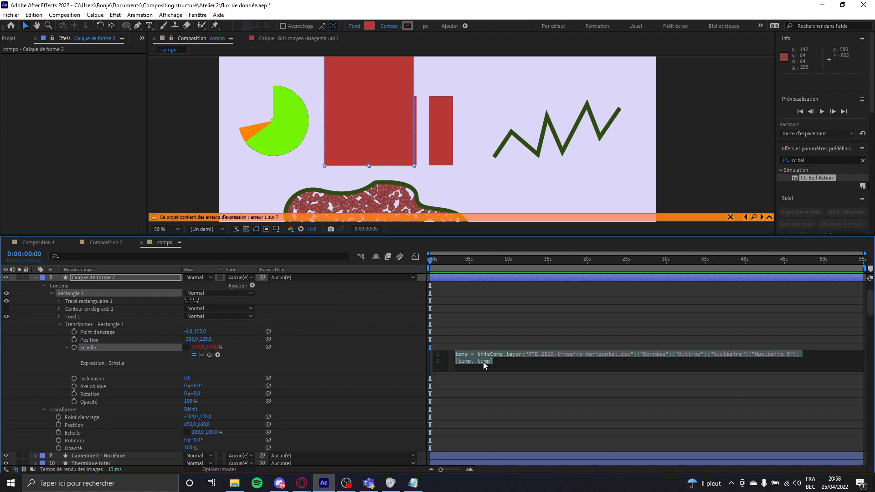
pyautogui.click(529, 365)
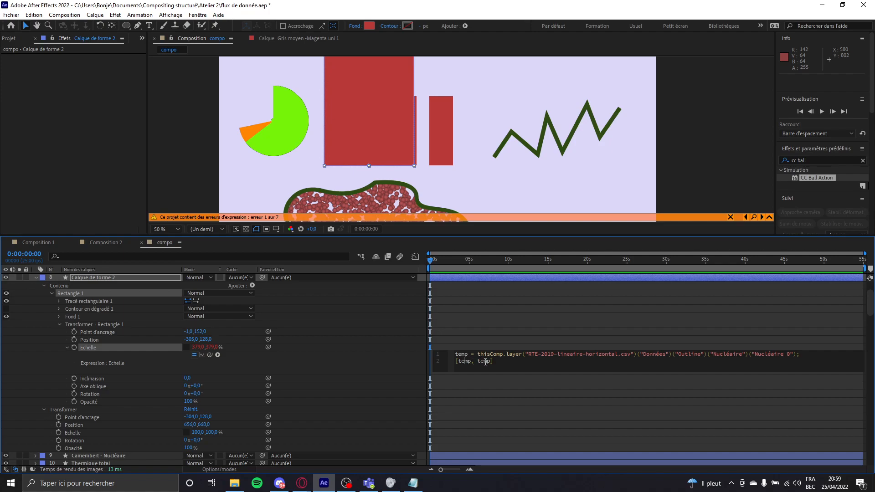
pyautogui.doubleClick(471, 361)
pyautogui.write('0')
pyautogui.press('Return')
pyautogui.press('BackSpace')
pyautogui.click(197, 138)
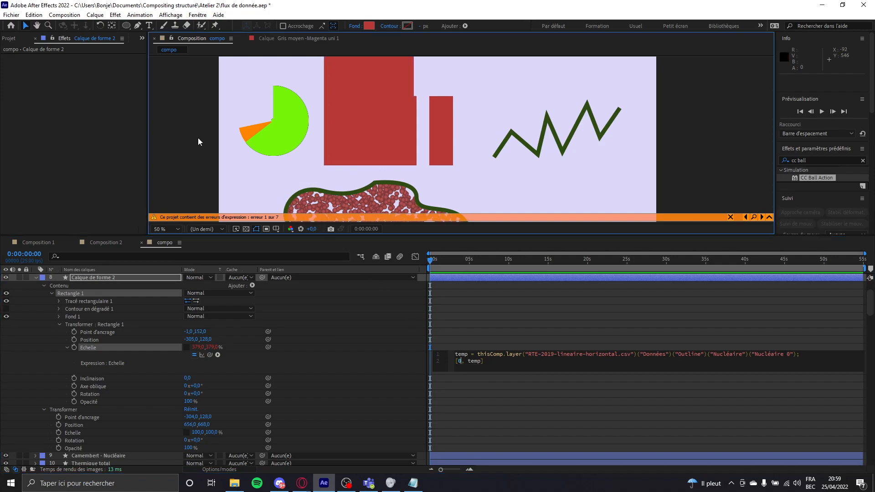
# Remove the horizontal value from Rectangle 1's Echelle expression, leaving its last line as [, temp].
pyautogui.click(443, 362)
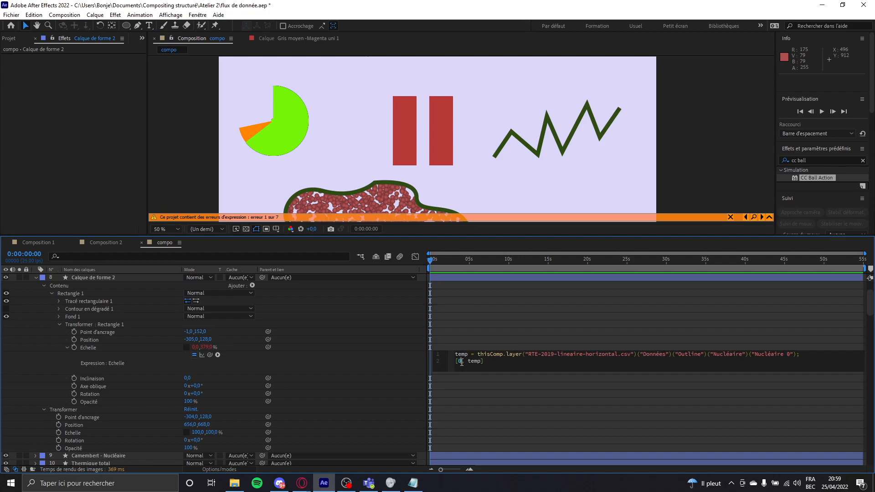
pyautogui.press('BackSpace')
pyautogui.click(176, 147)
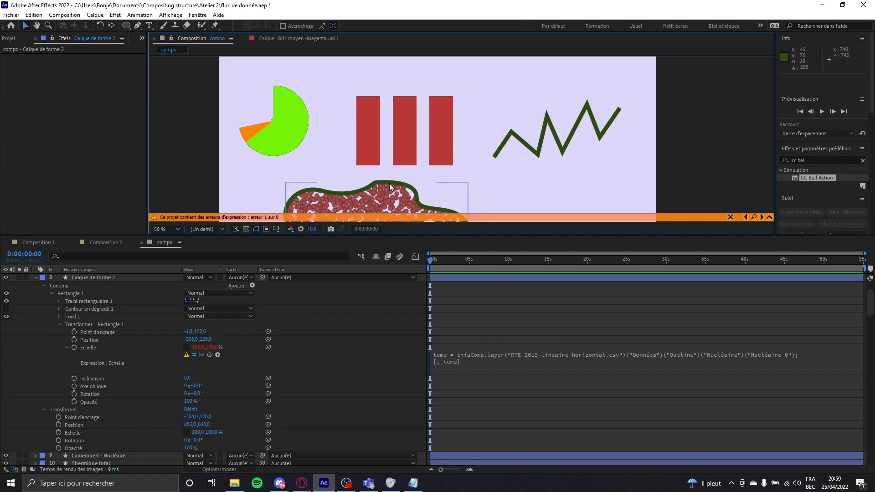
# Set the last line of Rectangle 1's Echelle expression to [100, temp], using the Echelle expression in Composition 1 as reference.
pyautogui.click(46, 243)
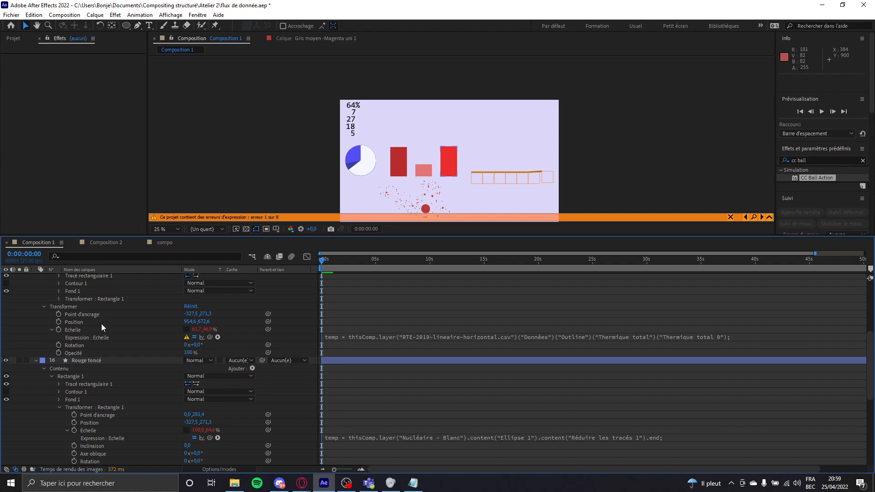
pyautogui.click(400, 334)
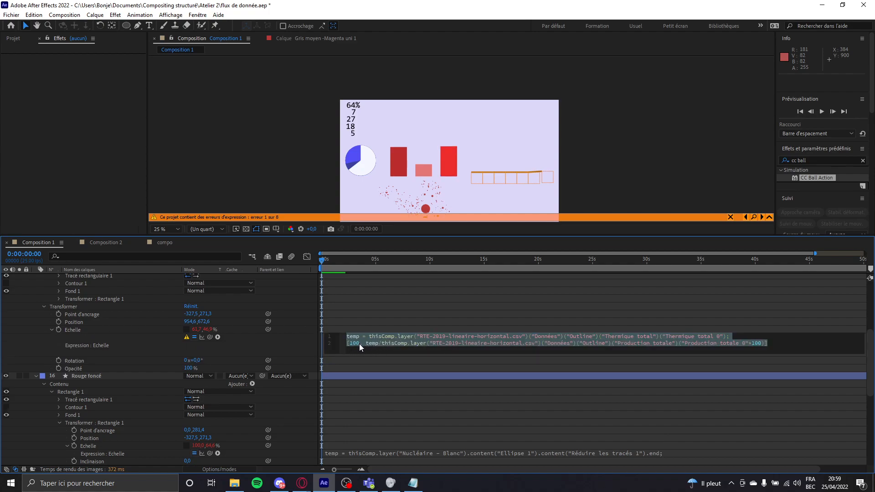
pyautogui.click(166, 244)
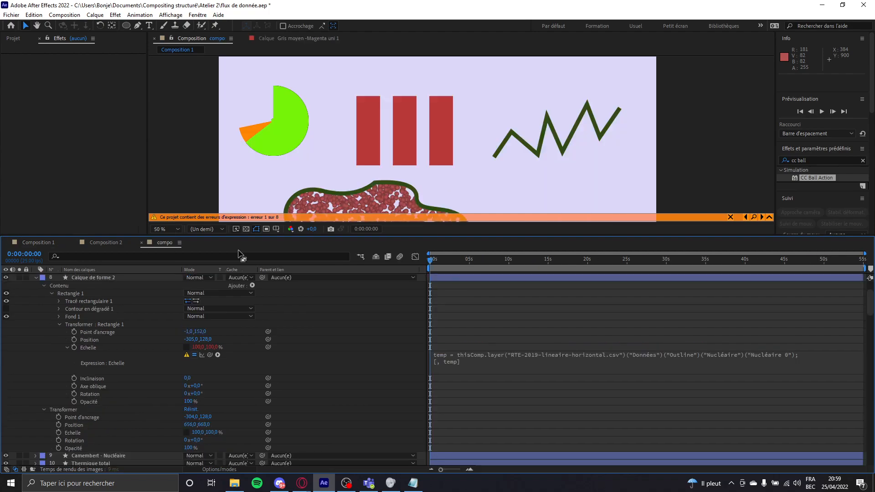
pyautogui.click(435, 367)
pyautogui.click(462, 368)
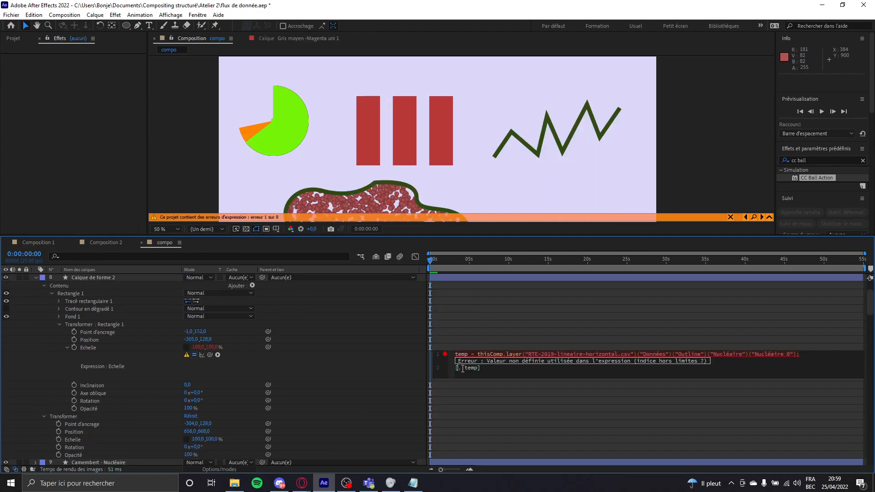
pyautogui.write('100')
pyautogui.click(208, 166)
pyautogui.scroll(-1, 209, 166)
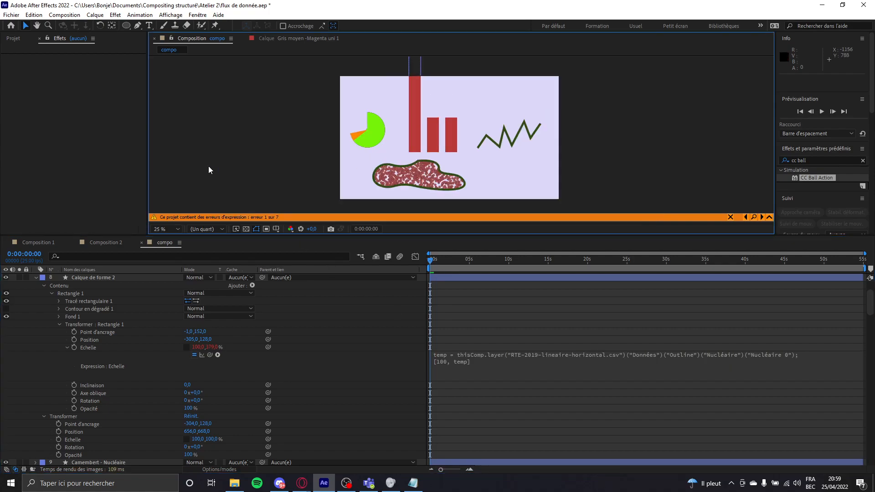
pyautogui.scroll(1, 444, 160)
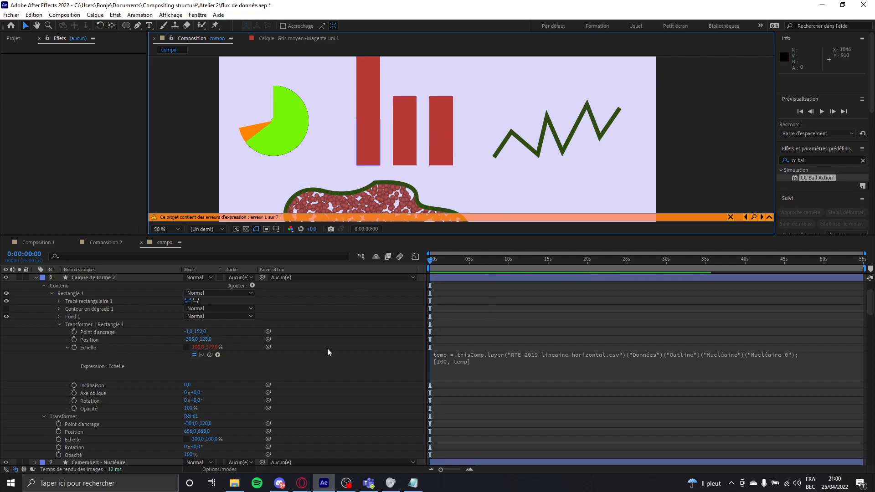
# Recolour the fill of the first bar with the green sampled from the pie chart.
pyautogui.scroll(-5, 270, 352)
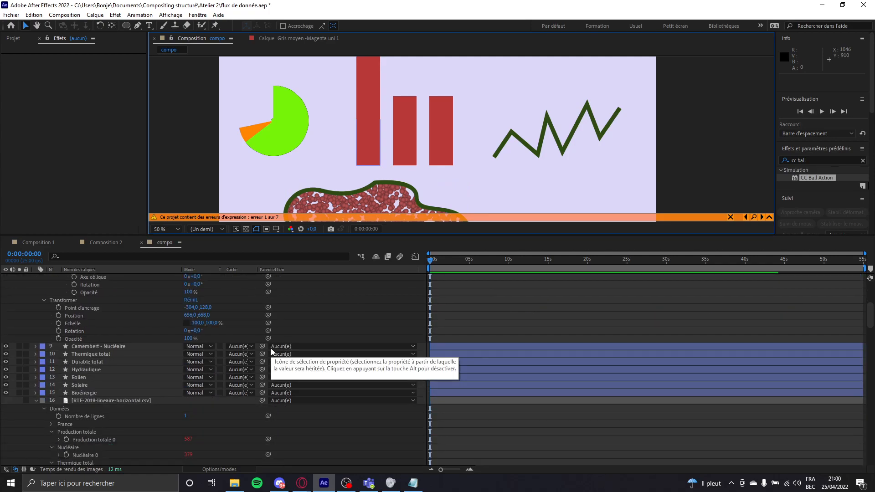
pyautogui.scroll(-4, 272, 351)
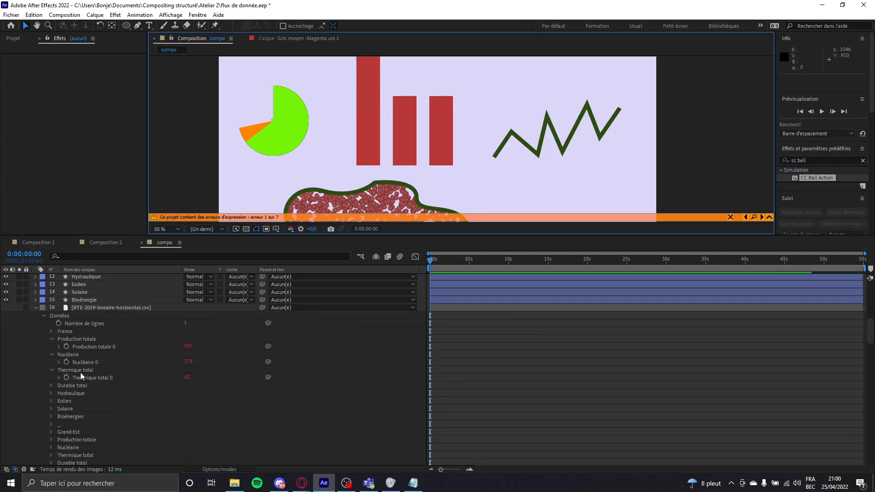
pyautogui.press('.')
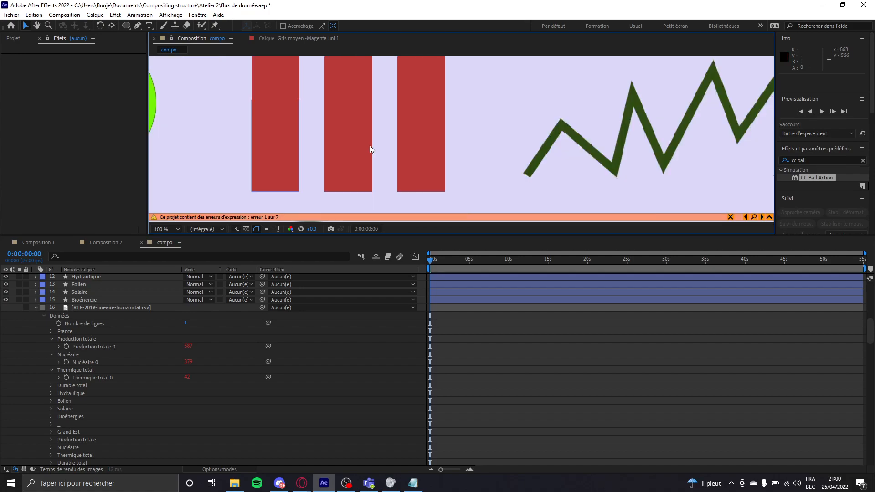
pyautogui.press(',')
pyautogui.click(370, 150)
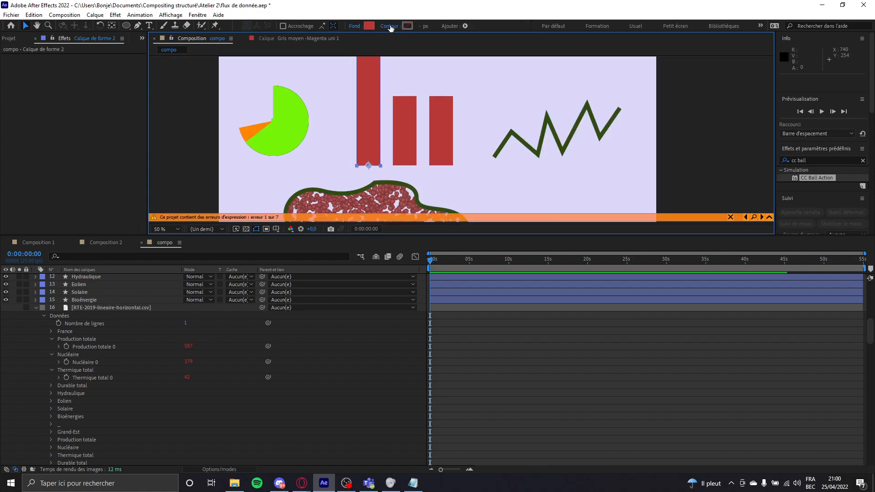
pyautogui.click(359, 26)
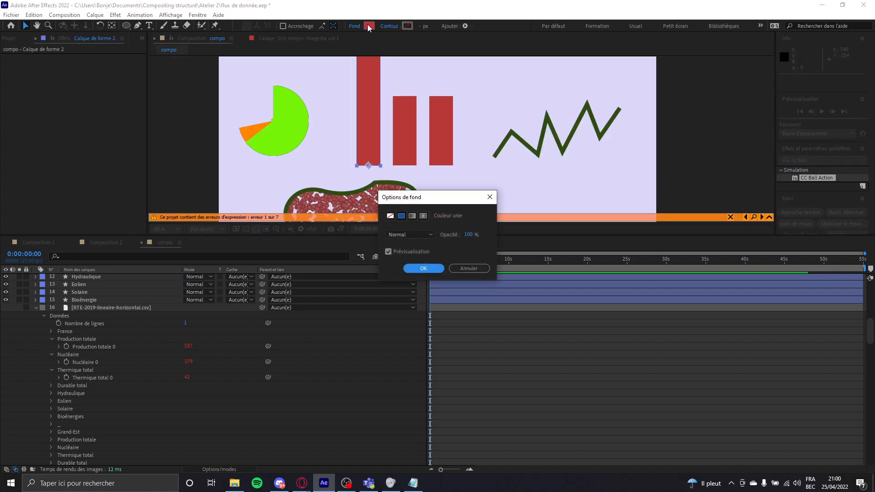
pyautogui.click(469, 268)
pyautogui.click(369, 26)
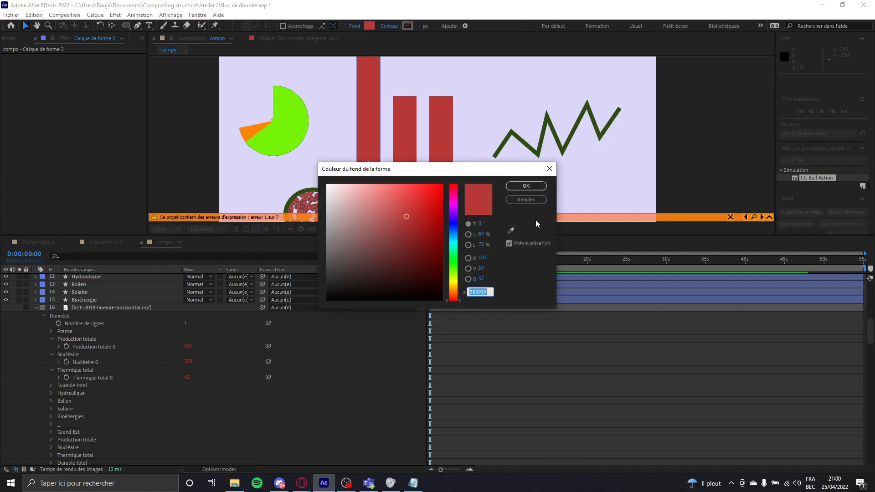
pyautogui.click(511, 230)
pyautogui.click(291, 132)
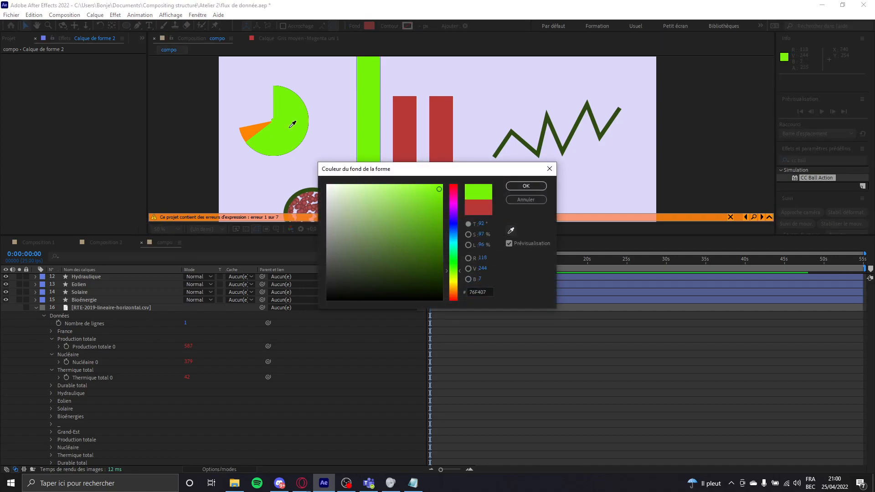
pyautogui.click(525, 186)
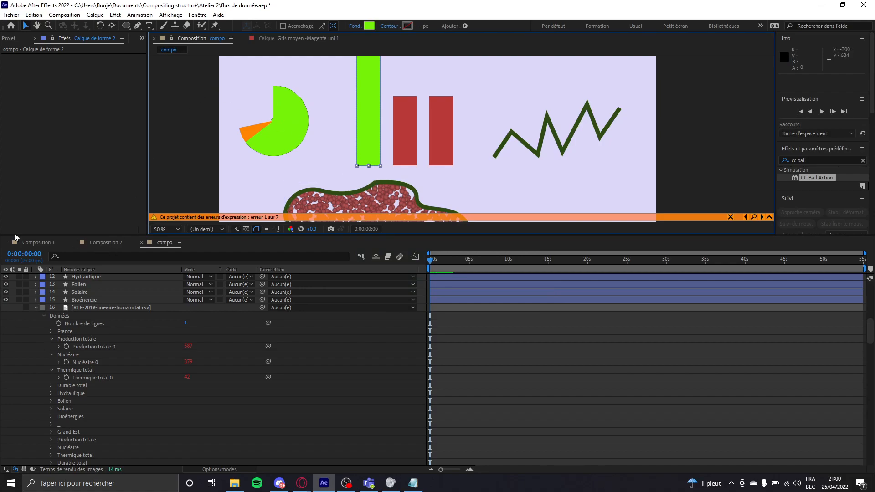
# Examine Rouge pal's Echelle expression in Composition 1, give the timeline more height, and return to compo.
pyautogui.click(37, 242)
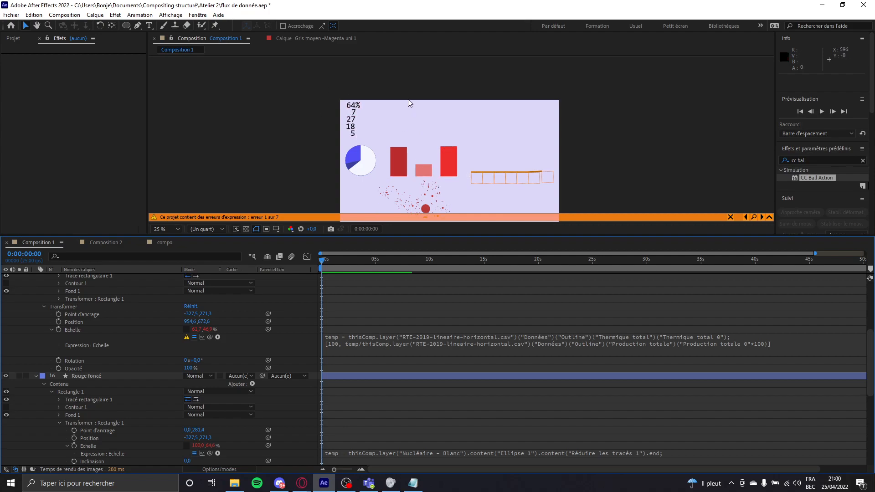
pyautogui.click(165, 243)
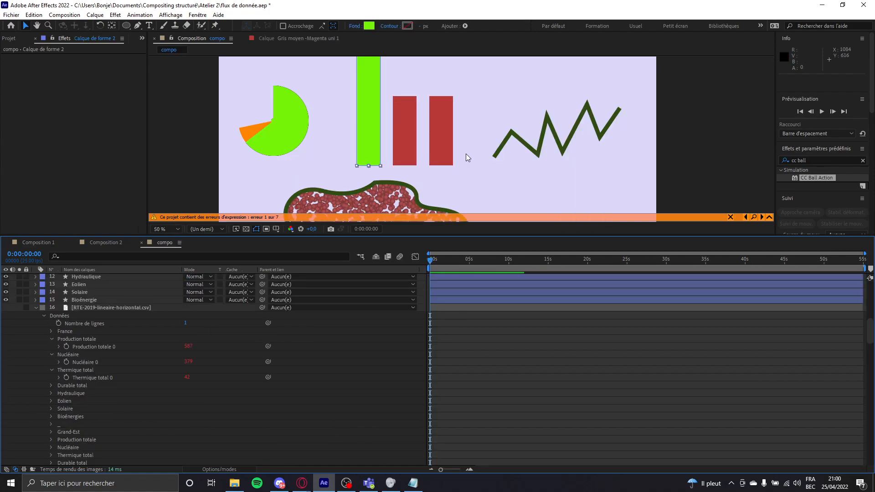
pyautogui.click(35, 246)
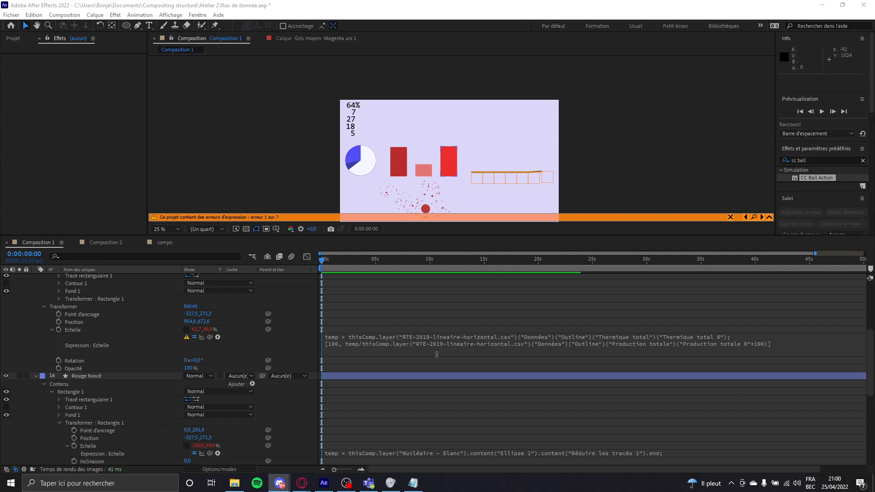
pyautogui.scroll(2, 294, 328)
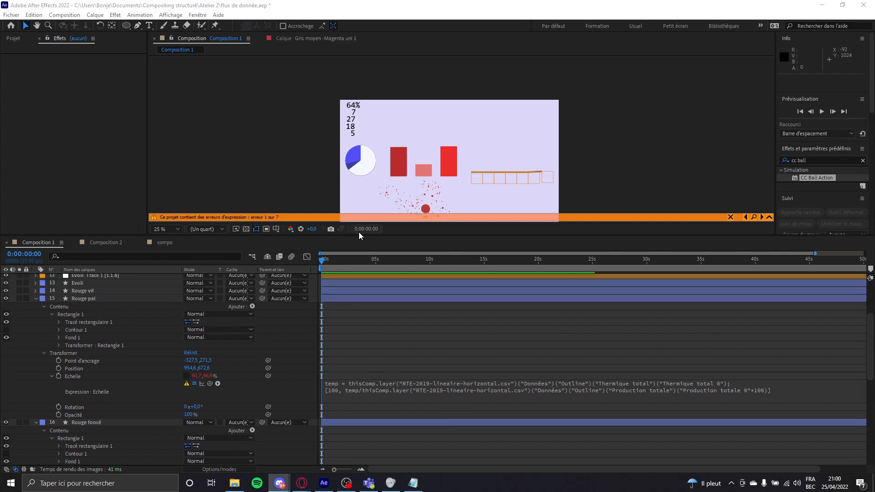
pyautogui.moveTo(360, 234); pyautogui.dragTo(360, 174)
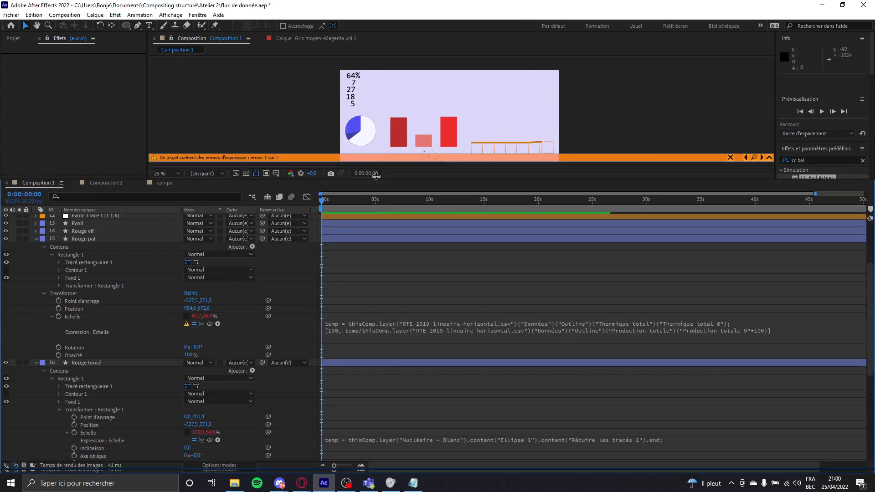
pyautogui.click(165, 183)
# Collapse the CSV layer's data and rename Calque de forme 2 to "Premier baton - Nucléaire".
pyautogui.click(36, 248)
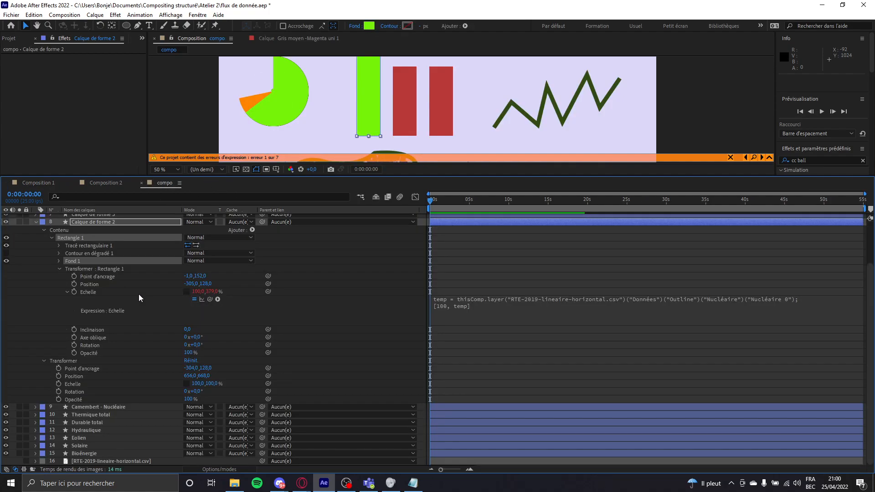
pyautogui.scroll(3, 139, 298)
pyautogui.scroll(-3, 136, 296)
pyautogui.rightClick(83, 223)
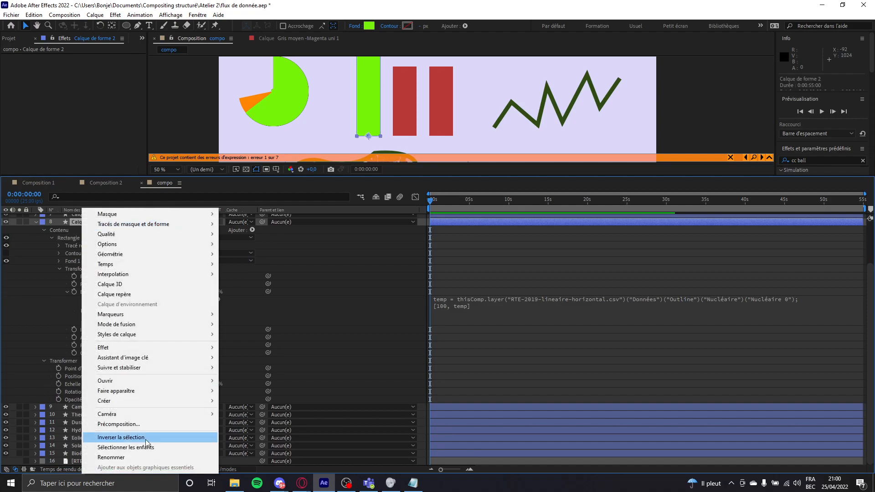
pyautogui.click(148, 458)
pyautogui.write('Premier baton - Nucléaire')
pyautogui.press('Return')
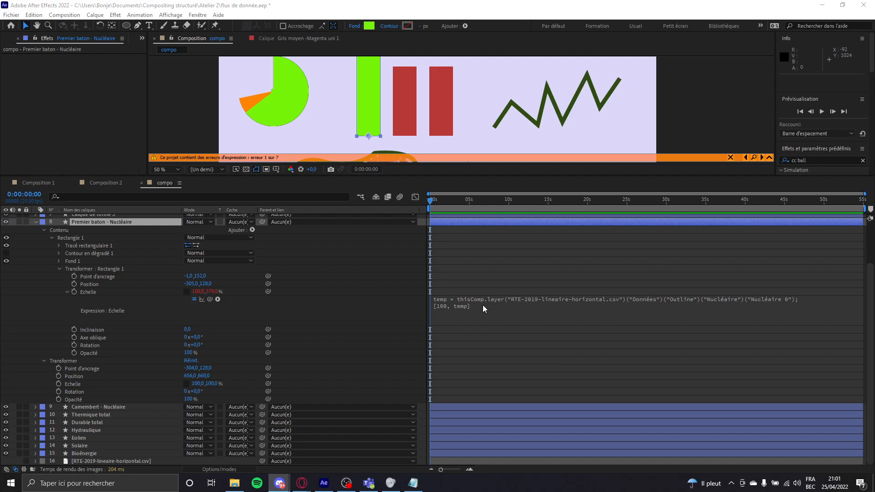
# Consult Rouge pal's Echelle expression in Composition 1 and add a division sign after temp in Premier baton - Nucléaire's Echelle expression.
pyautogui.click(51, 184)
pyautogui.click(51, 184)
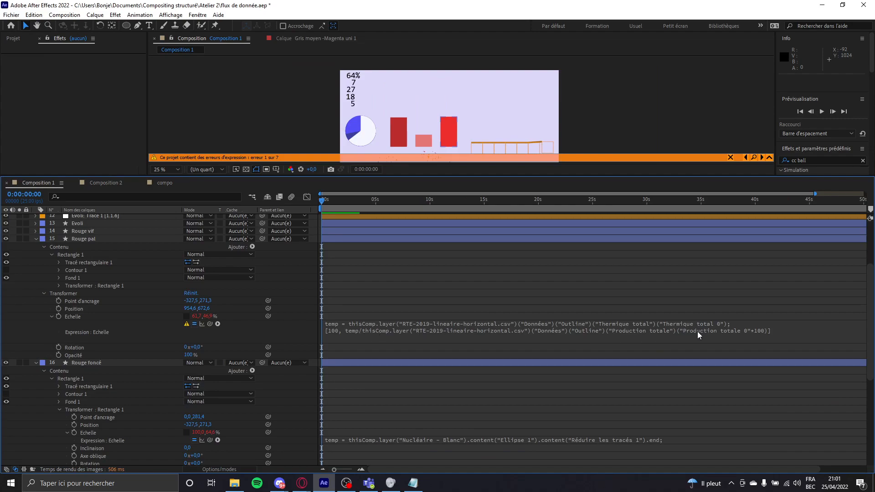
pyautogui.click(162, 188)
pyautogui.click(462, 311)
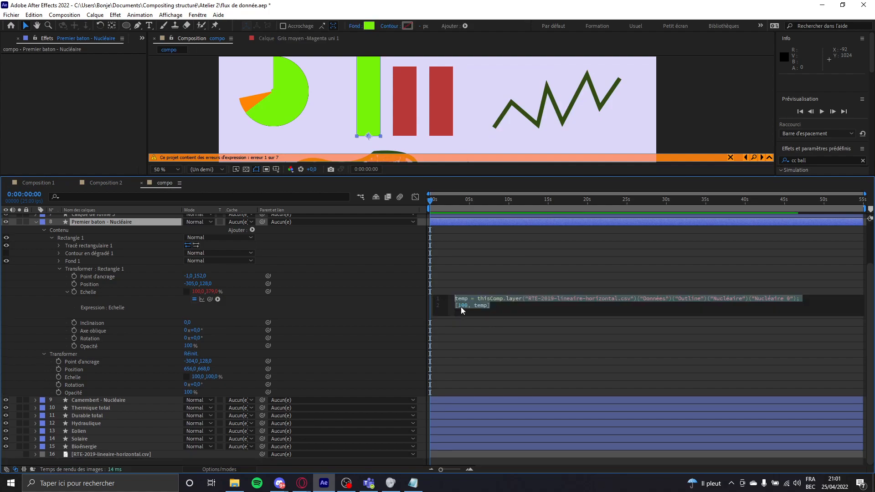
pyautogui.click(488, 306)
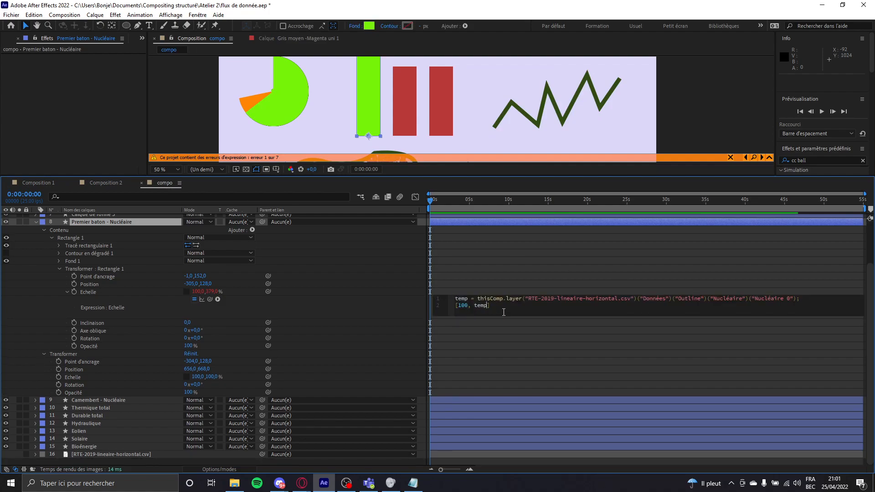
pyautogui.write('/')
# Enlarge the timeline and expand the data of RTE-2019-lineaire-horizontal.csv to show Production totale 0 below Rectangle 1's Echelle.
pyautogui.scroll(1, 273, 296)
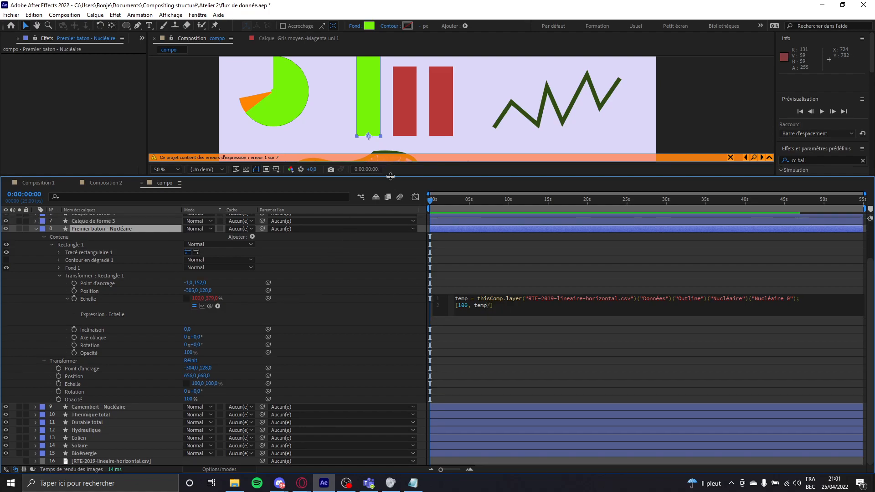
pyautogui.moveTo(390, 176); pyautogui.dragTo(411, 60)
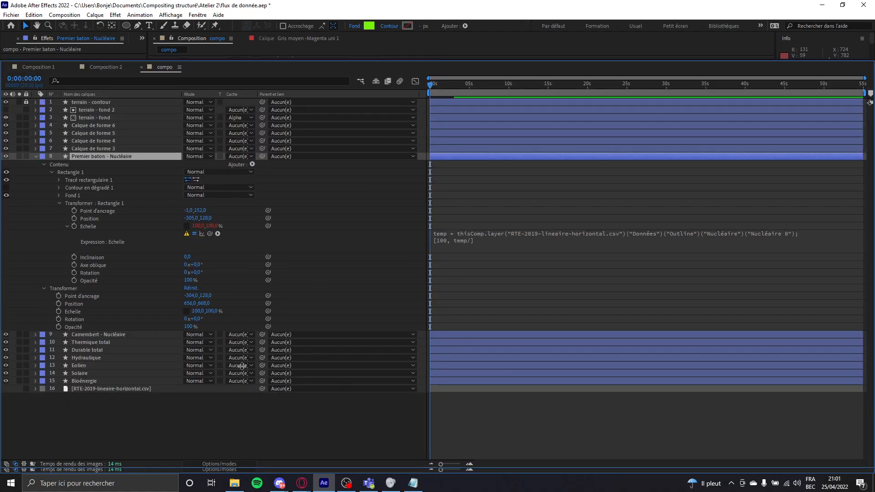
pyautogui.click(35, 389)
pyautogui.scroll(-8, 261, 286)
pyautogui.scroll(10, 318, 341)
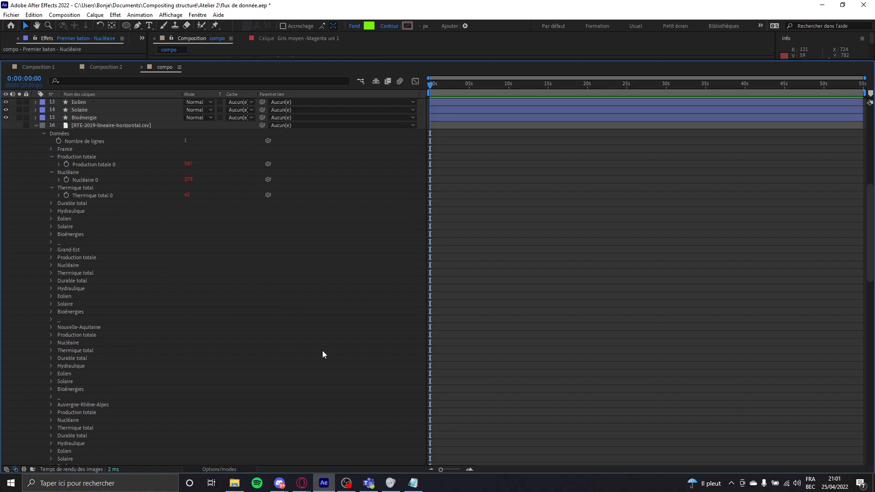
pyautogui.scroll(-4, 347, 388)
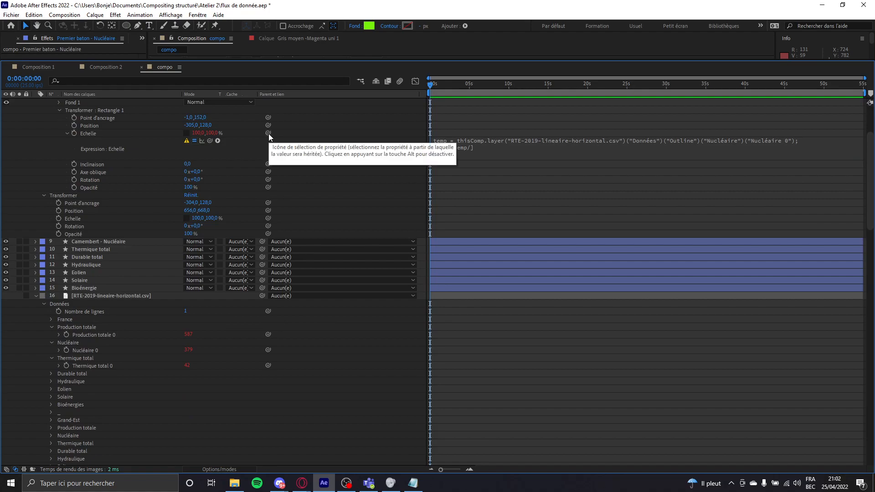
# Try linking Rectangle 1's Echelle in Premier baton - Nucléaire directly to Production totale 0, restore the viewer's height, and undo the link.
pyautogui.moveTo(269, 133); pyautogui.dragTo(190, 336)
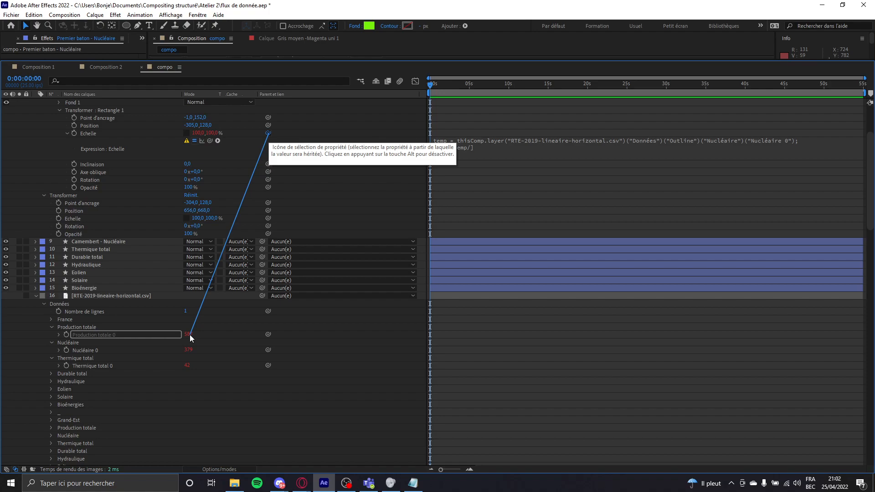
pyautogui.moveTo(189, 335); pyautogui.dragTo(189, 335)
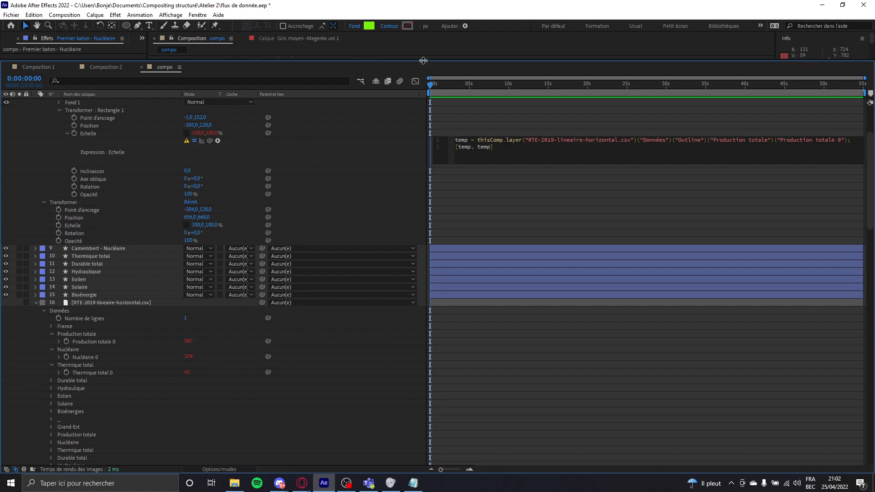
pyautogui.moveTo(423, 64); pyautogui.dragTo(423, 162)
pyautogui.moveTo(383, 333); pyautogui.dragTo(387, 283)
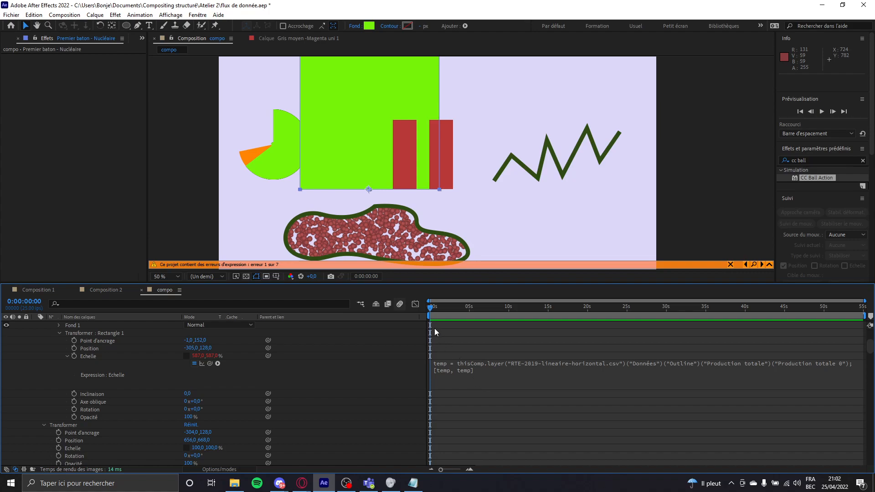
pyautogui.hotkey('ctrl', 'z')
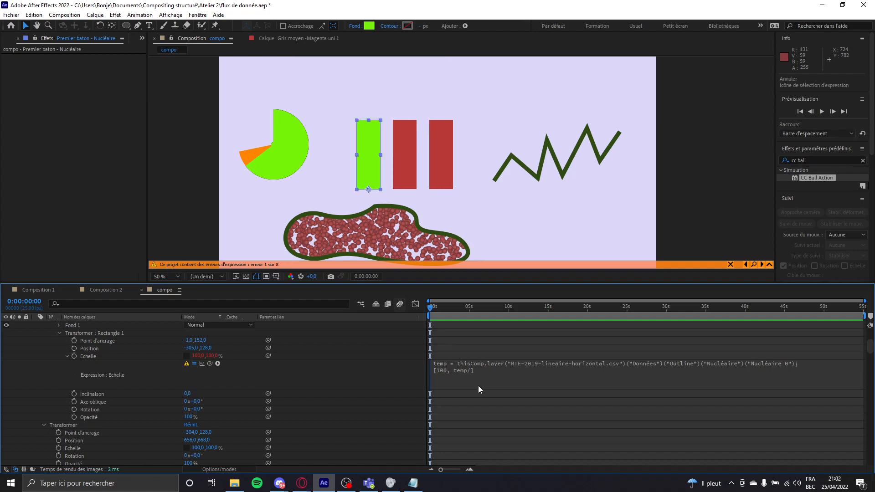
# Consult Rouge pal's Echelle expression in Composition 1 to compare how it divides temp by Production totale 0.
pyautogui.click(469, 370)
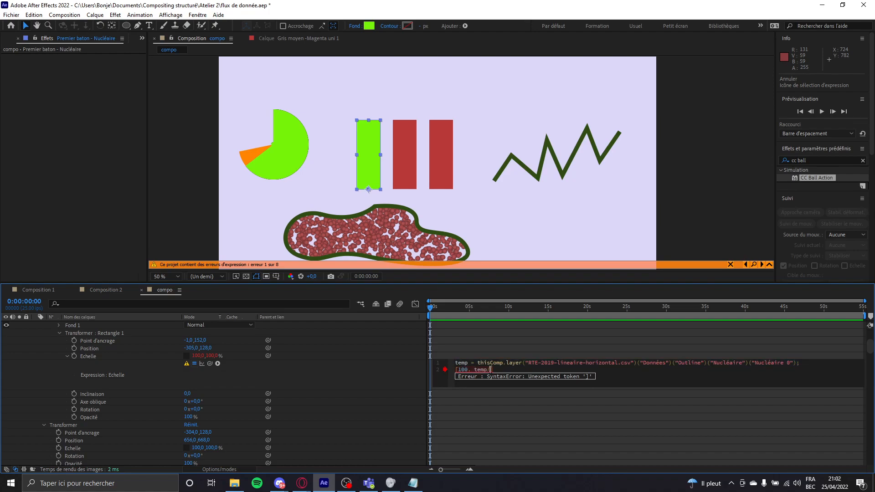
pyautogui.click(26, 291)
pyautogui.scroll(-3, 418, 392)
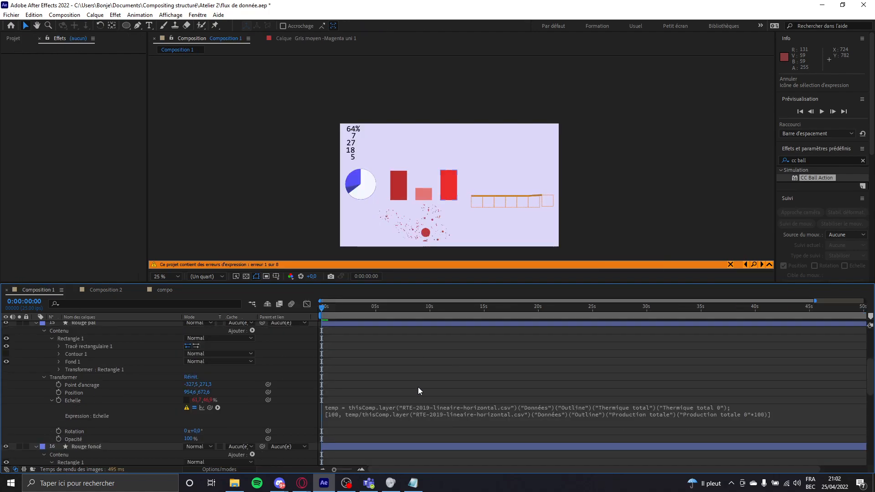
pyautogui.click(398, 419)
pyautogui.click(398, 415)
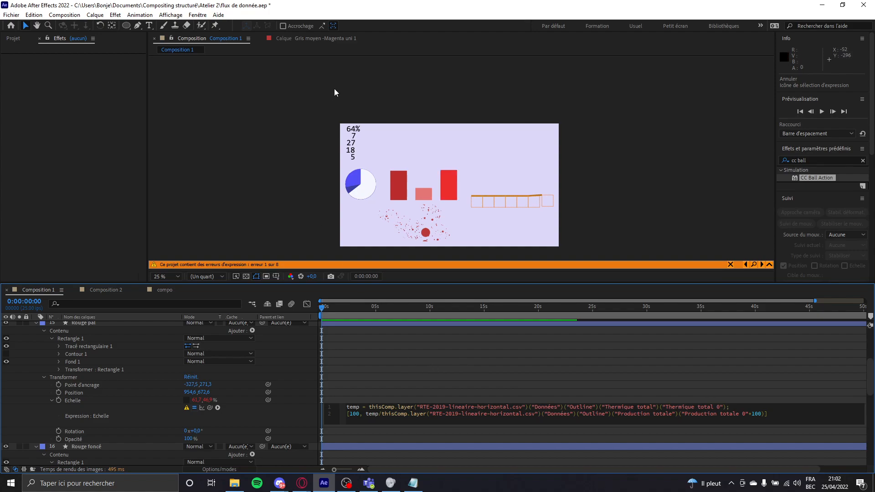
# Collapse the expanded properties of the Rouge pal and Rouge foncé layers.
pyautogui.click(36, 324)
pyautogui.click(36, 323)
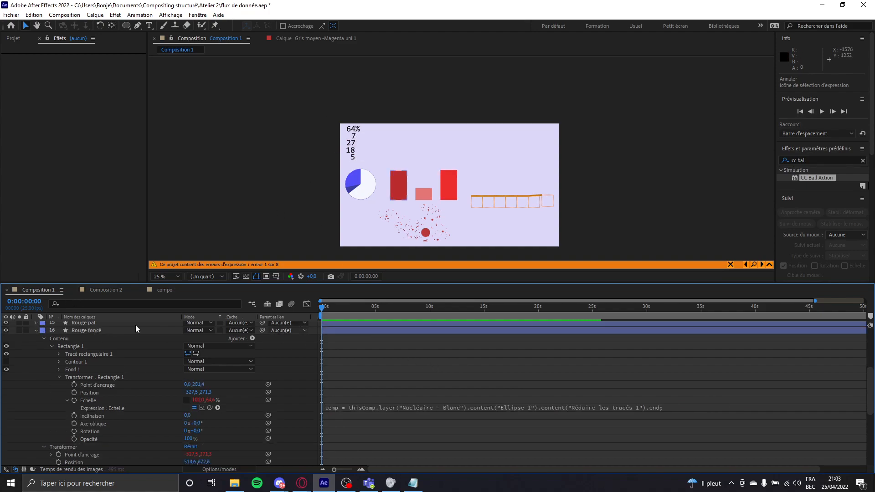
pyautogui.click(36, 332)
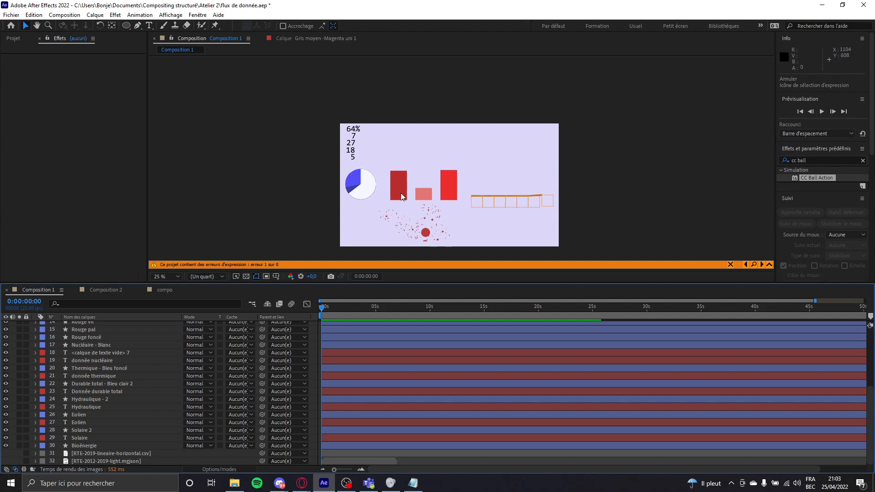
# Enlarge the timeline and identify the null layer Evoli: Tracé 1 [1.1.2] attached to the line graph.
pyautogui.click(505, 201)
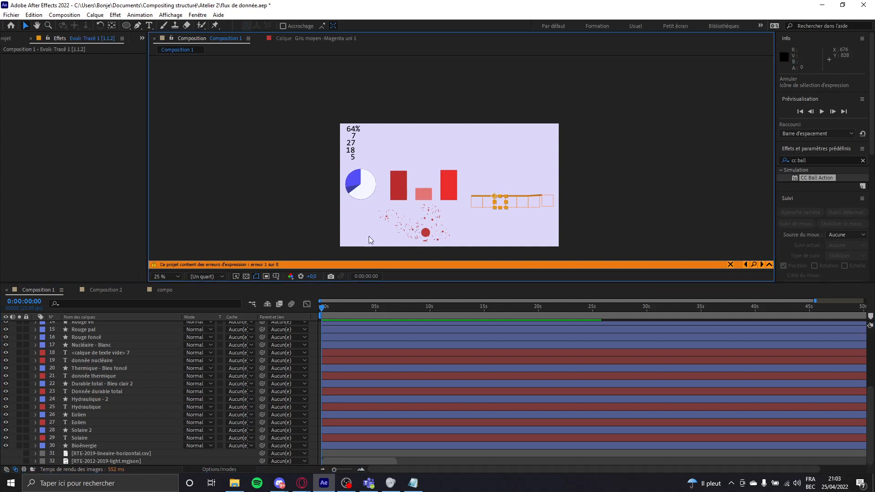
pyautogui.moveTo(293, 284); pyautogui.dragTo(301, 203)
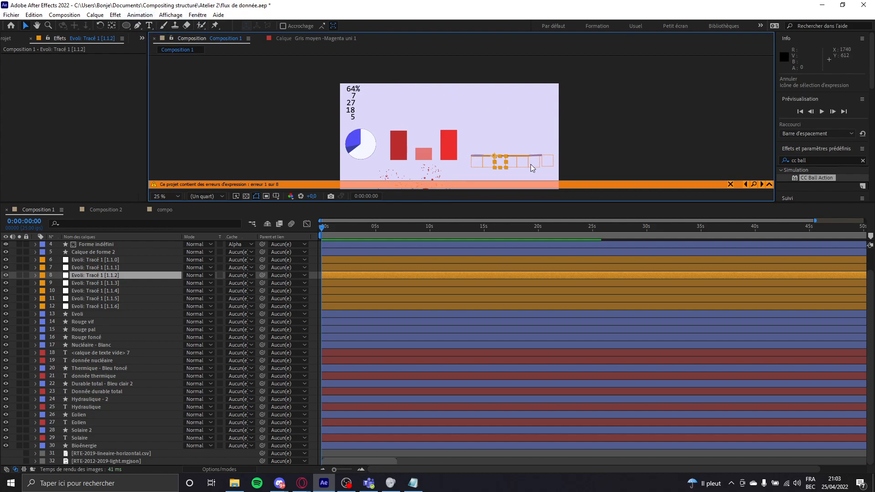
pyautogui.click(223, 126)
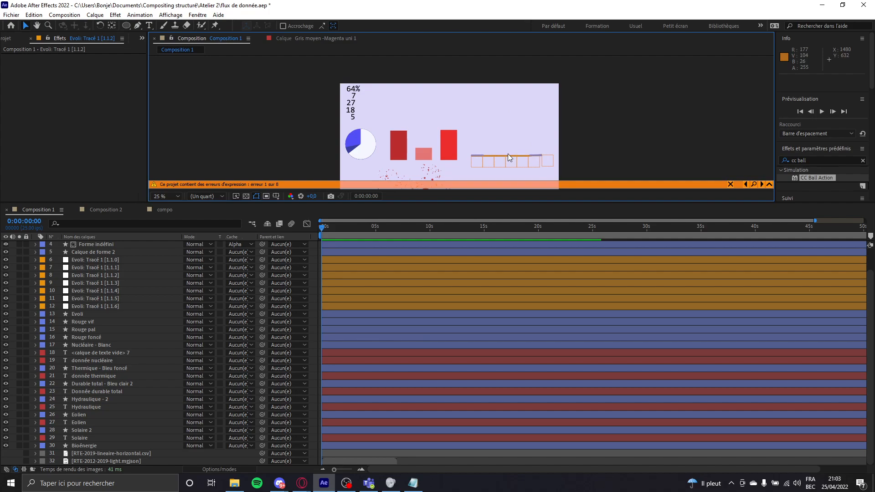
pyautogui.click(84, 275)
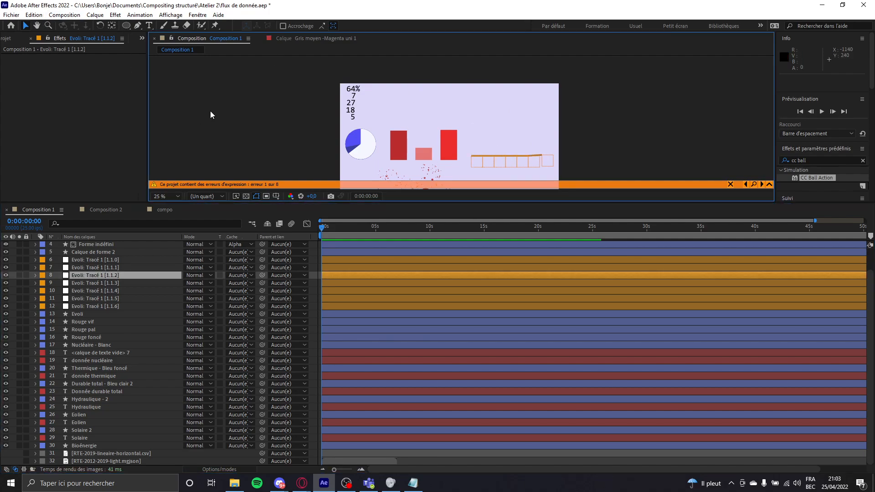
# Draw an open four-point zigzag path on a new shape layer in the empty area beside the composition with the Pen tool.
pyautogui.click(157, 65)
pyautogui.click(138, 26)
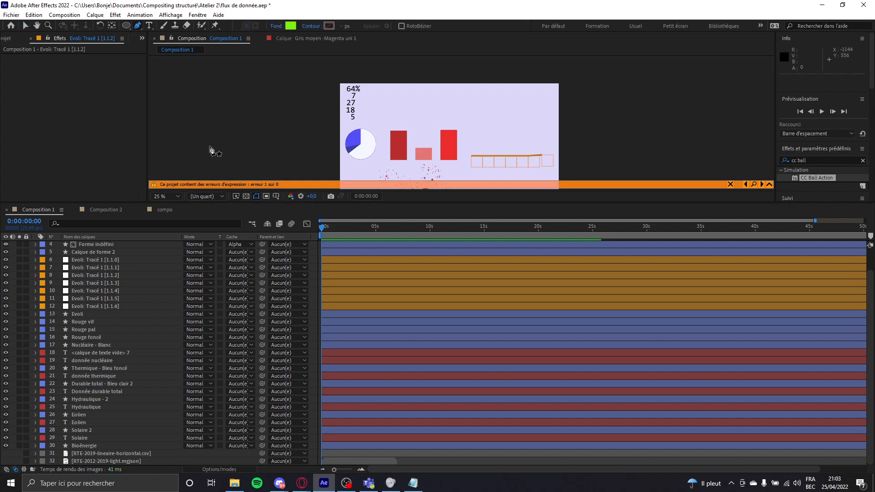
pyautogui.click(209, 146)
pyautogui.click(246, 122)
pyautogui.click(256, 144)
pyautogui.click(286, 114)
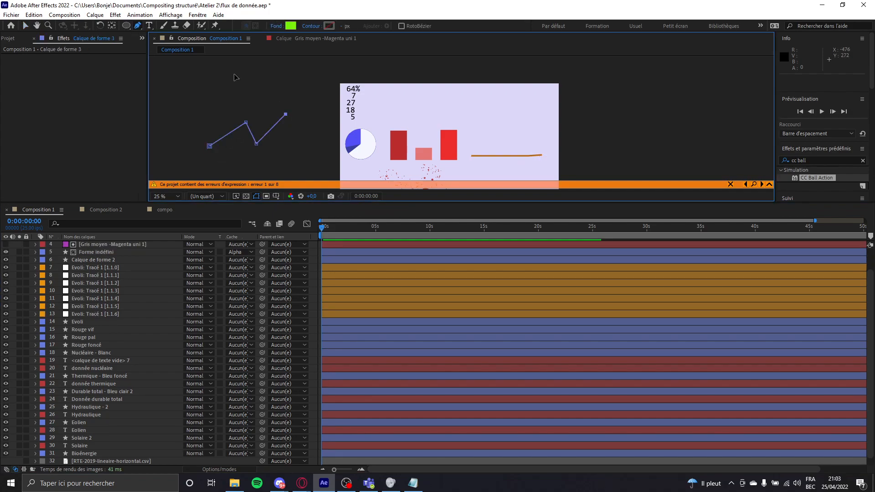
pyautogui.click(26, 26)
pyautogui.click(181, 93)
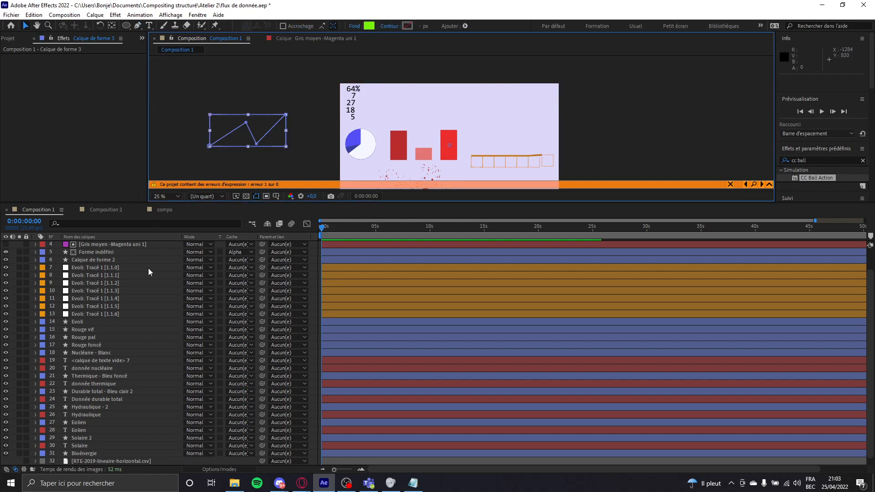
# Select Calque de forme 3 and look through the layer, composition, animation and editing commands available for it.
pyautogui.scroll(2, 132, 249)
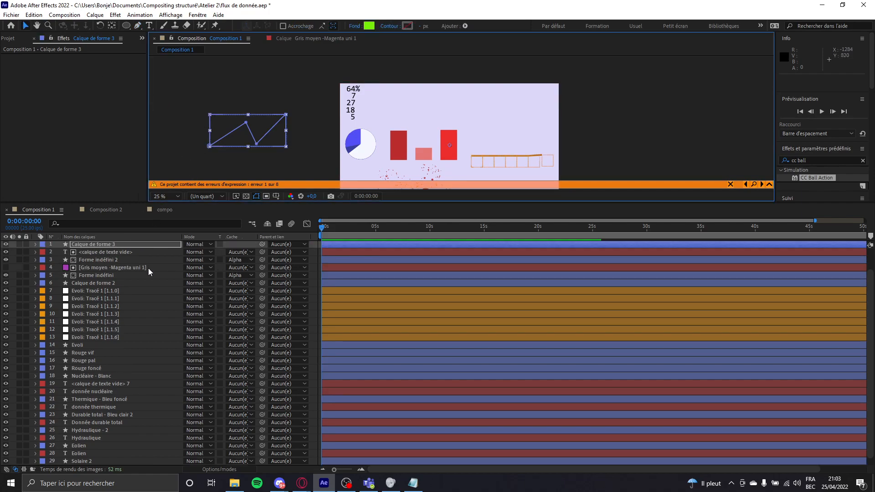
pyautogui.click(140, 247)
pyautogui.click(242, 132)
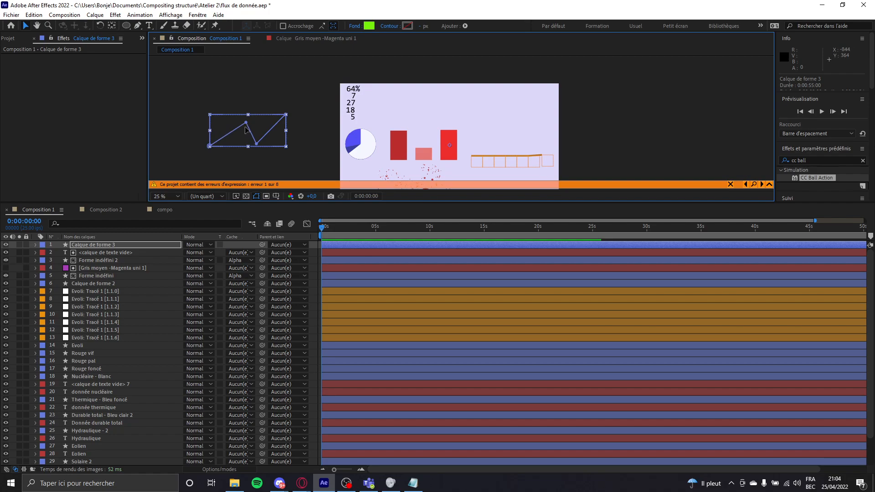
pyautogui.click(97, 16)
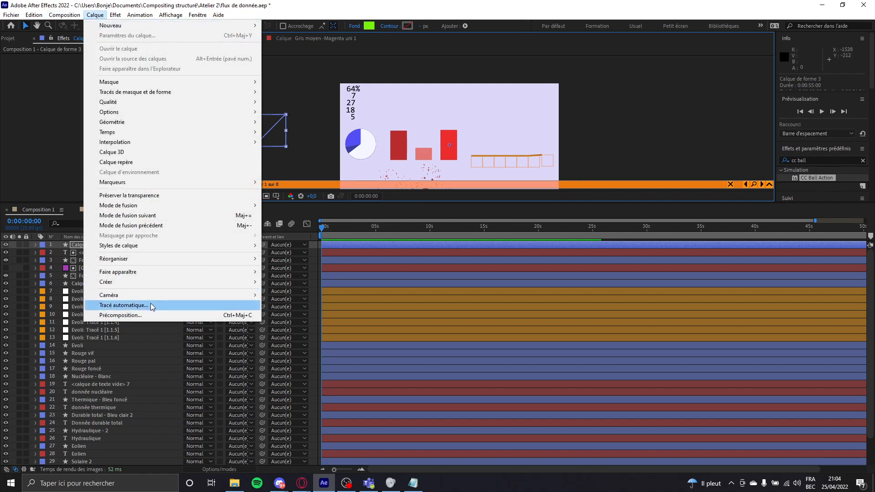
pyautogui.moveTo(59, 16)
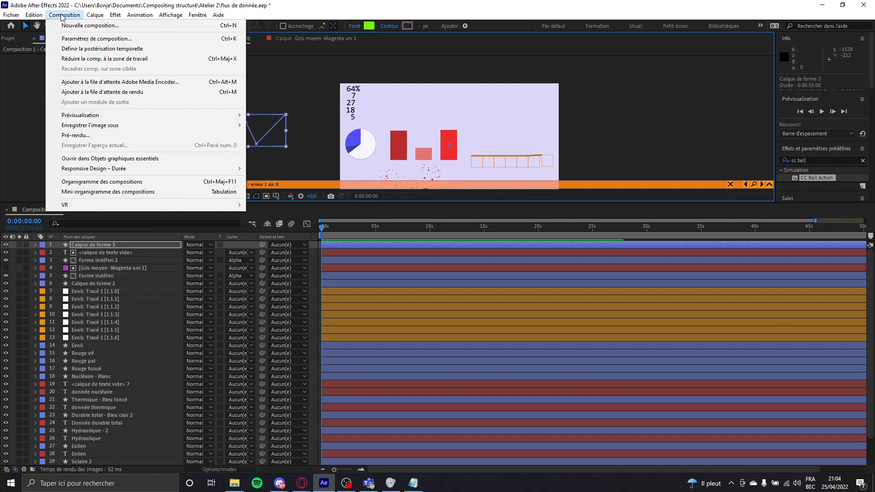
pyautogui.moveTo(101, 15)
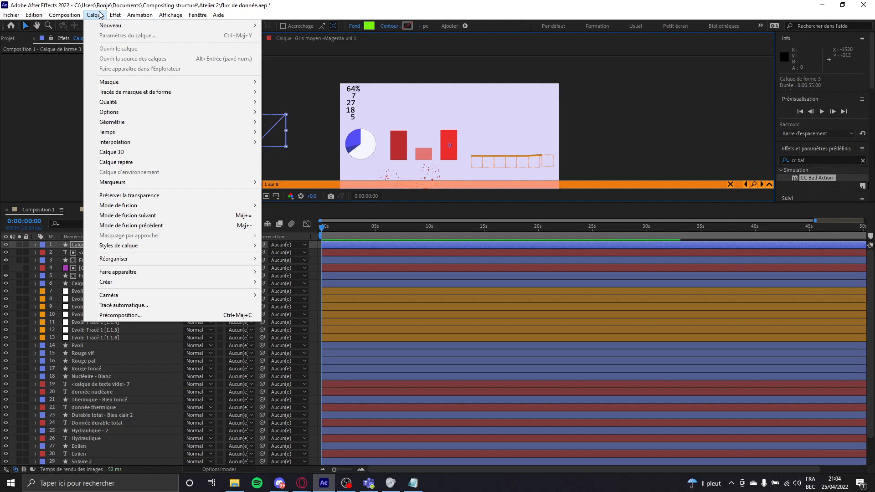
pyautogui.moveTo(146, 18)
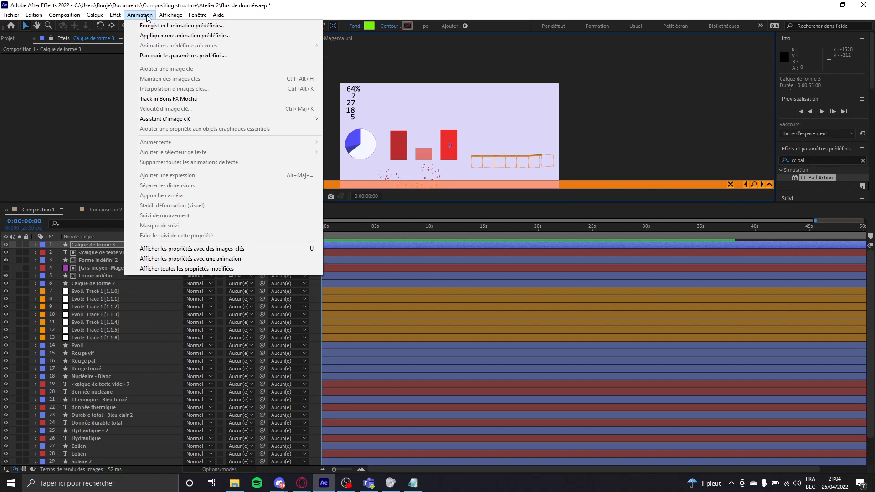
pyautogui.click(147, 18)
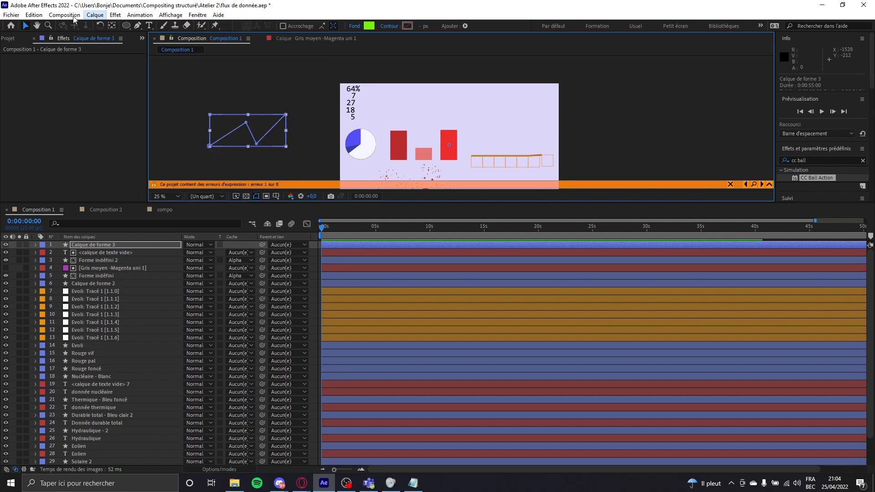
pyautogui.click(64, 15)
pyautogui.moveTo(97, 17)
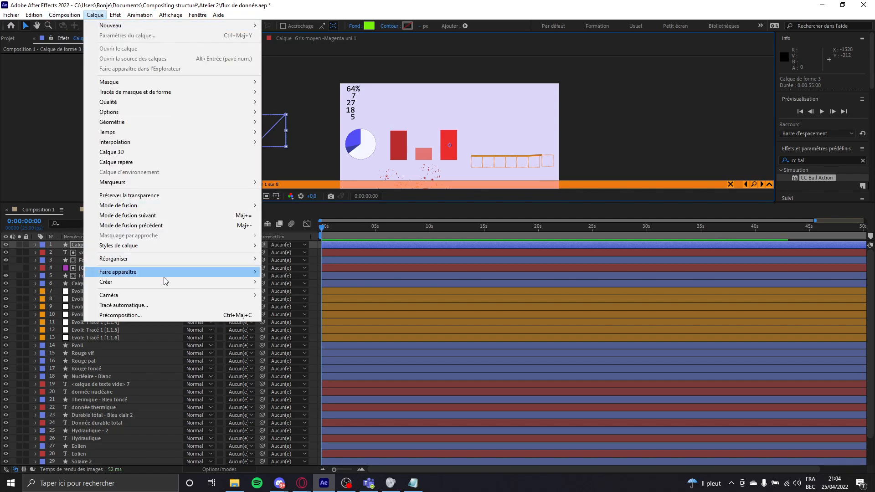
pyautogui.moveTo(191, 300)
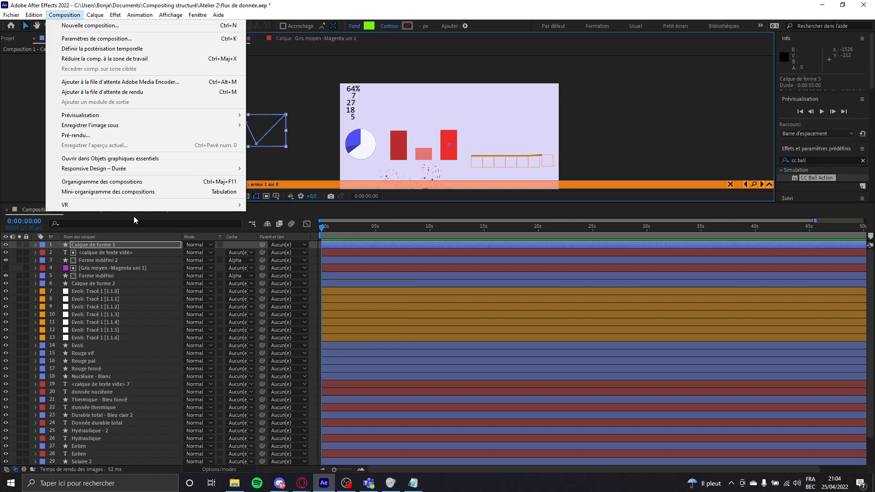
pyautogui.moveTo(144, 174)
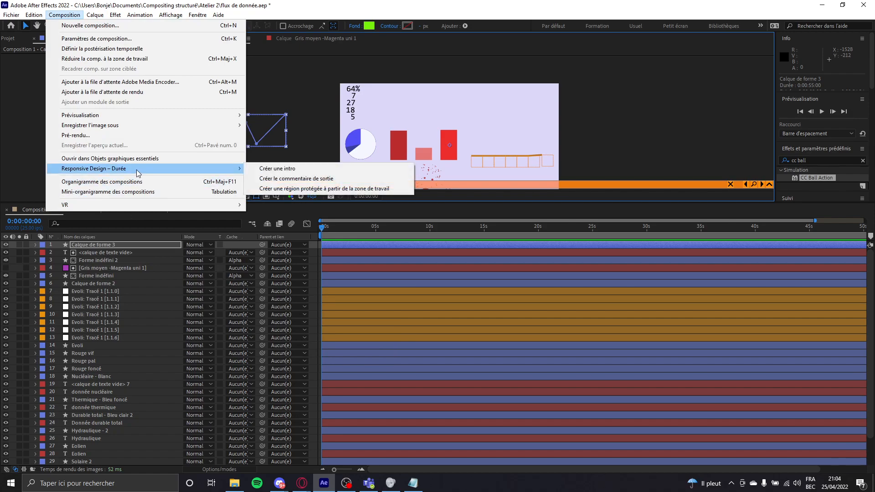
pyautogui.moveTo(32, 18)
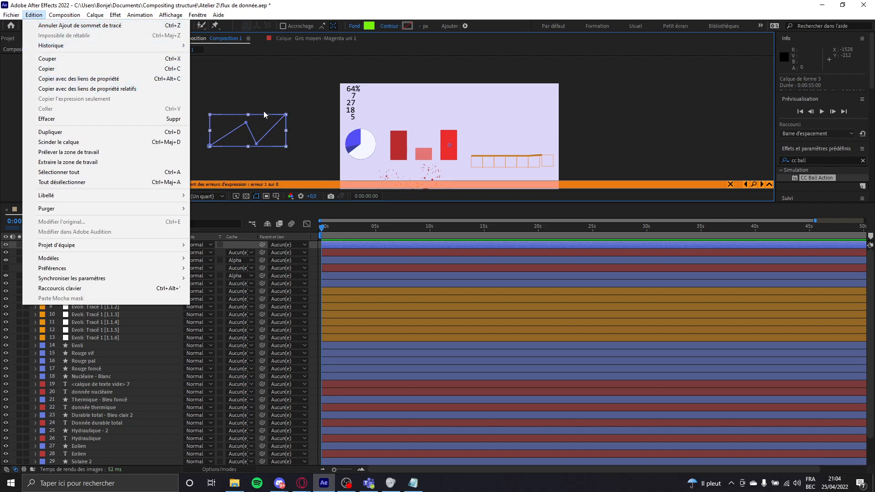
pyautogui.click(246, 99)
# Open the zigzag path of Calque de forme 3 for point editing and inspect its vertices at 100% magnification.
pyautogui.click(243, 138)
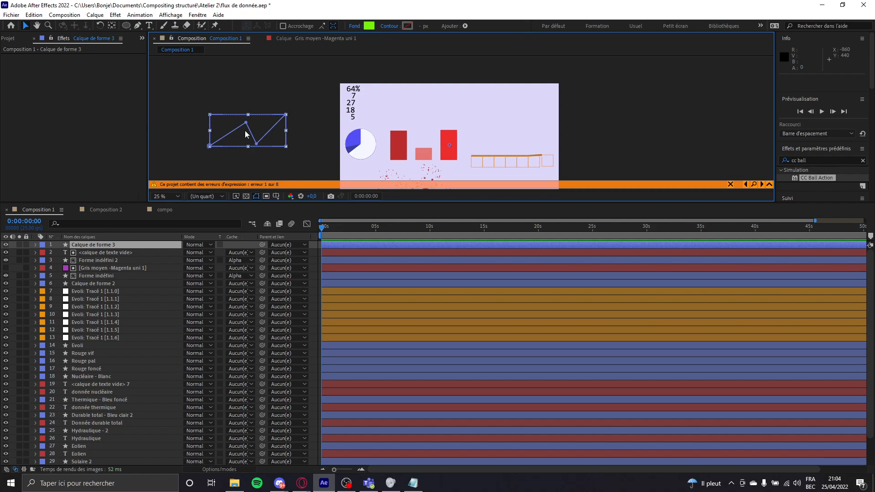
pyautogui.doubleClick(246, 124)
pyautogui.doubleClick(211, 147)
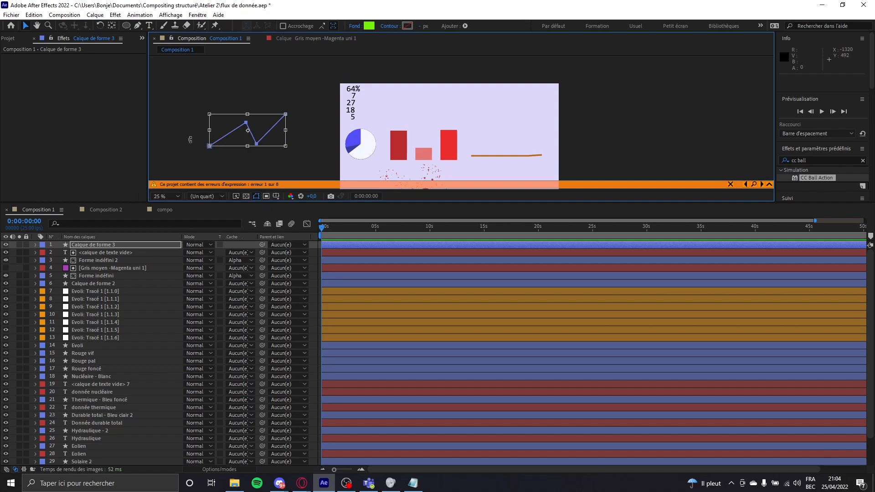
pyautogui.press('/')
pyautogui.scroll(-3, 266, 141)
pyautogui.moveTo(257, 140); pyautogui.dragTo(601, 152)
pyautogui.scroll(3, 350, 124)
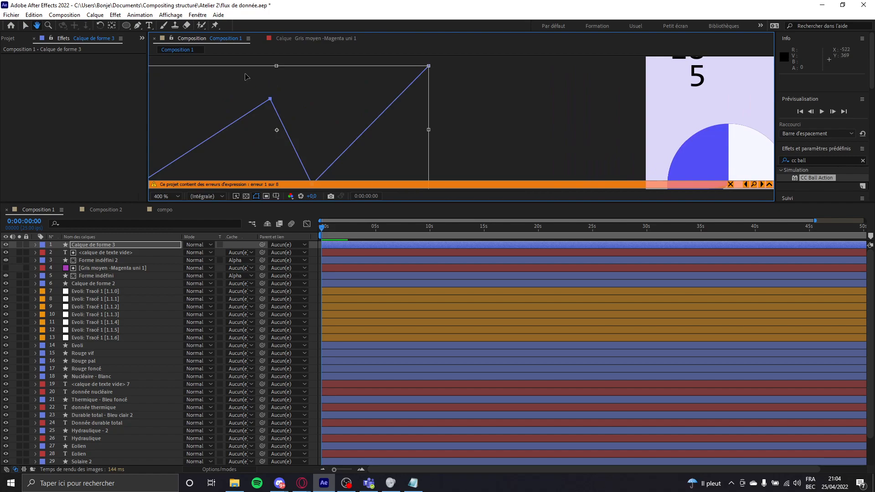
pyautogui.scroll(2, 276, 99)
pyautogui.scroll(-2, 277, 99)
pyautogui.moveTo(276, 99); pyautogui.dragTo(400, 70)
pyautogui.scroll(1, 397, 75)
pyautogui.scroll(-1, 392, 91)
pyautogui.doubleClick(360, 117)
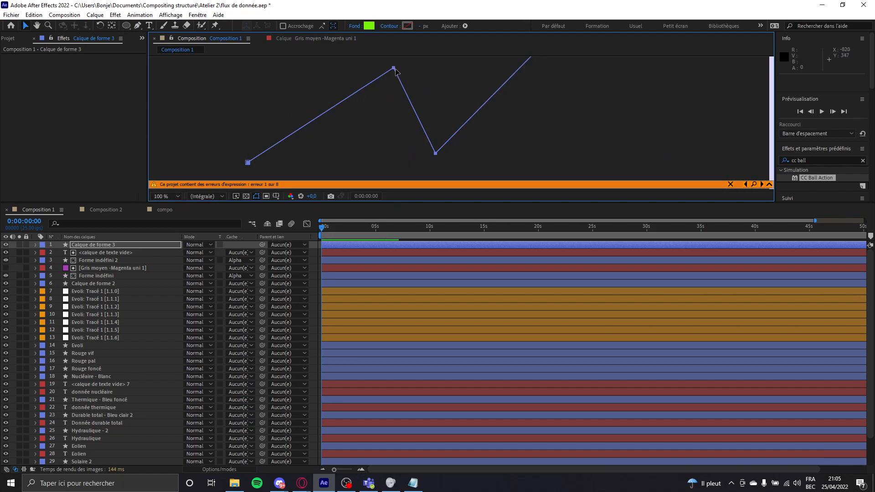
# Check the layer, effect, composition and editing commands offered while the zigzag path's points are active.
pyautogui.click(89, 16)
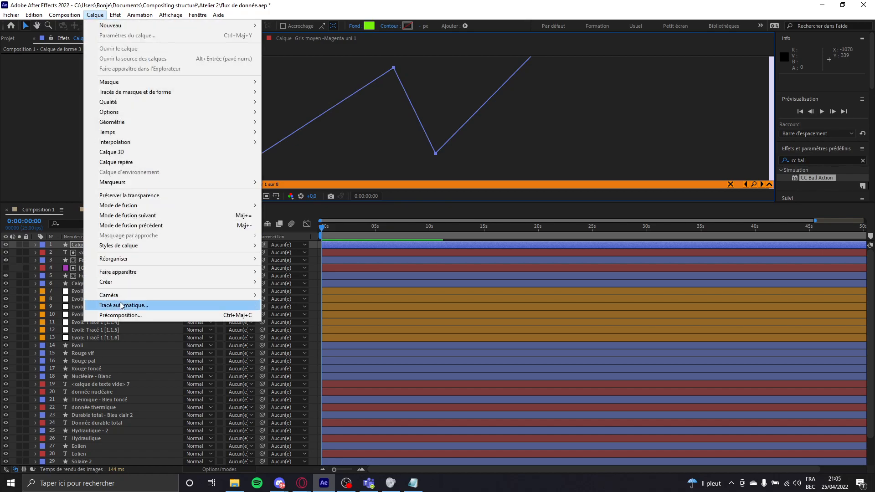
pyautogui.moveTo(185, 17)
pyautogui.moveTo(122, 17)
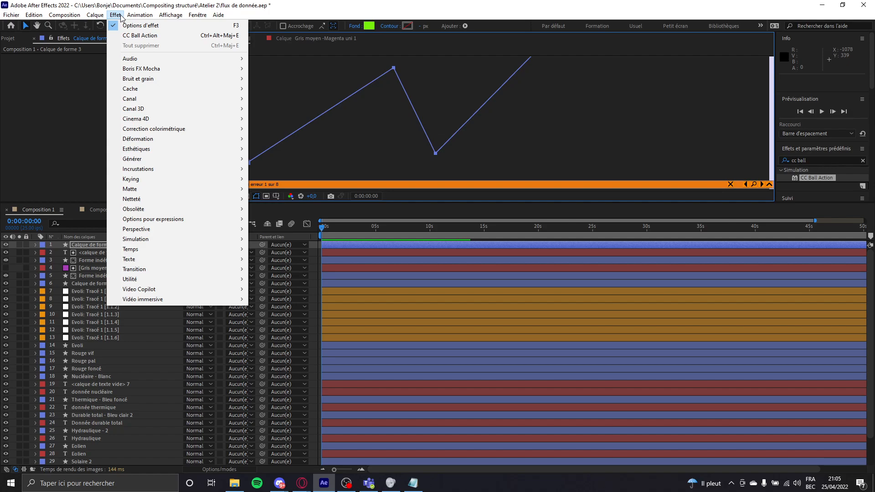
pyautogui.moveTo(70, 16)
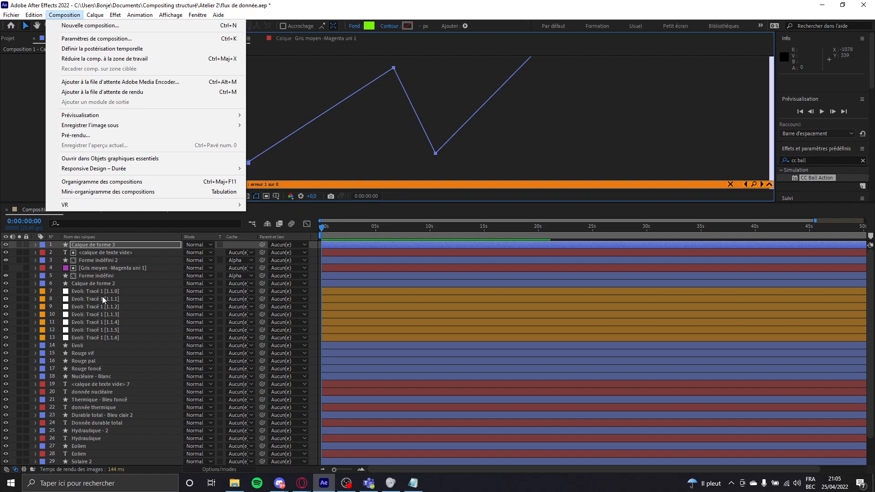
pyautogui.moveTo(33, 16)
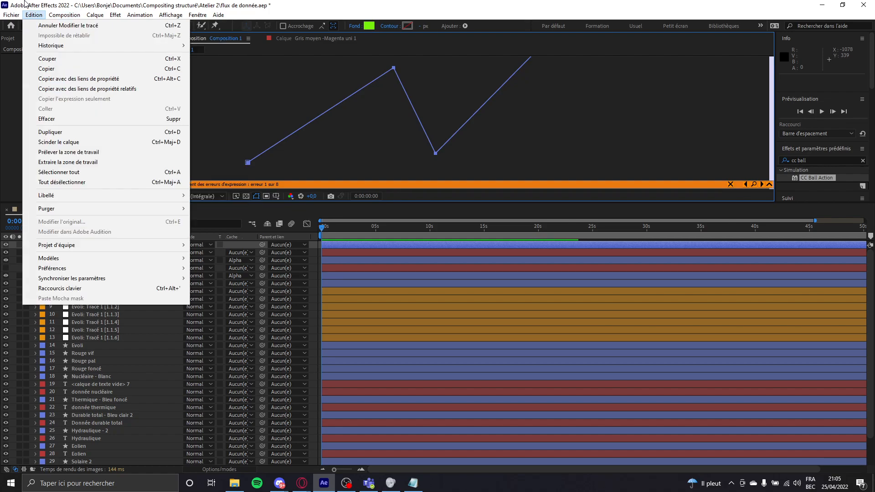
pyautogui.click(255, 158)
pyautogui.click(69, 126)
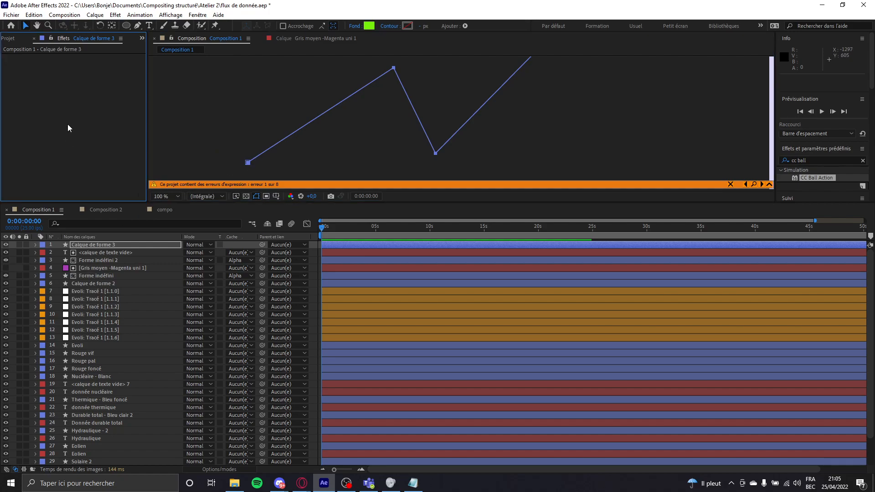
# Expand Calque de forme 3 and look through the editing, composition and content-adding commands offered for it.
pyautogui.click(36, 245)
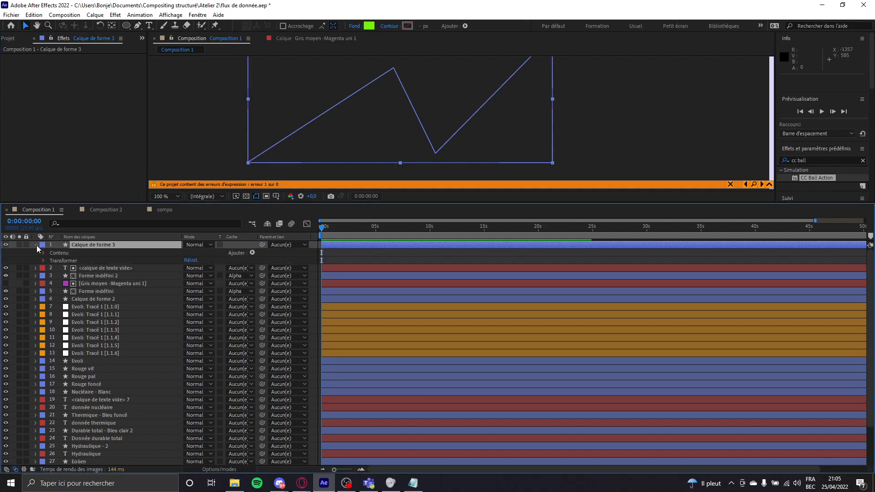
pyautogui.click(64, 16)
pyautogui.moveTo(28, 19)
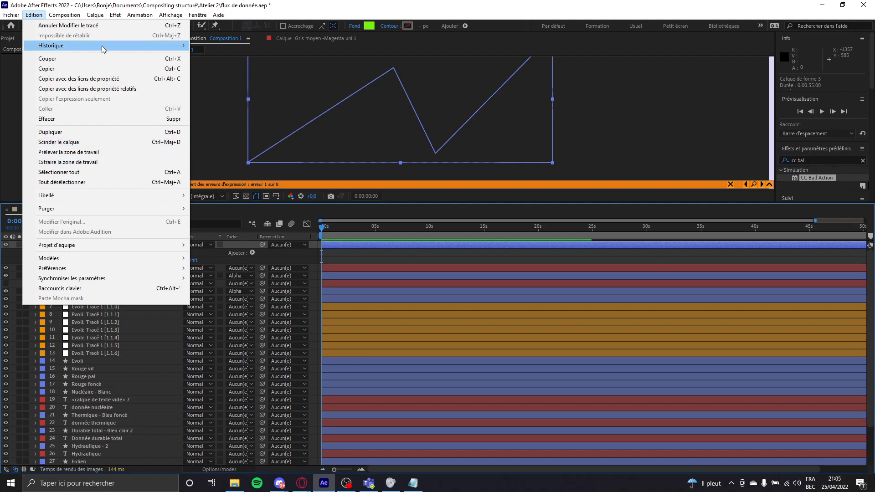
pyautogui.click(252, 253)
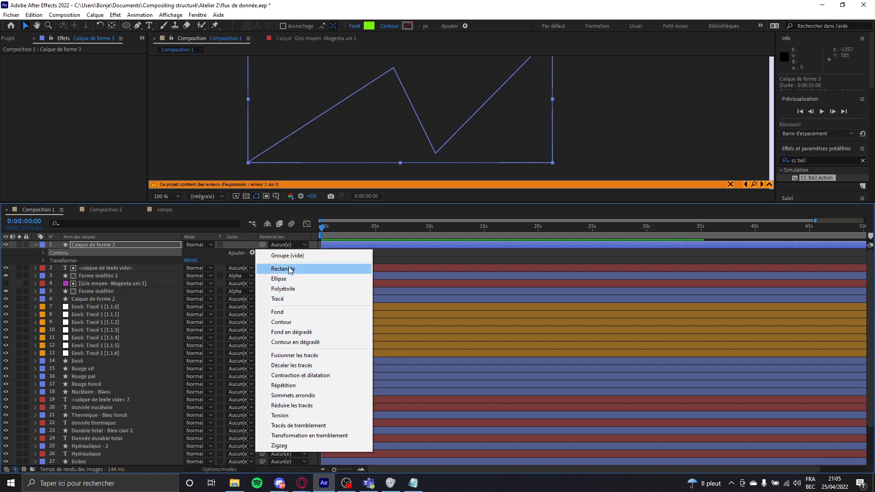
pyautogui.click(82, 16)
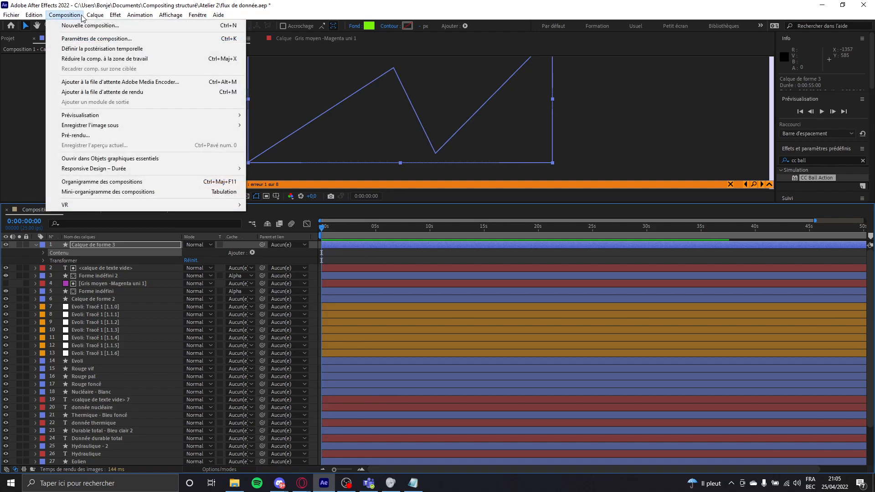
pyautogui.moveTo(32, 19)
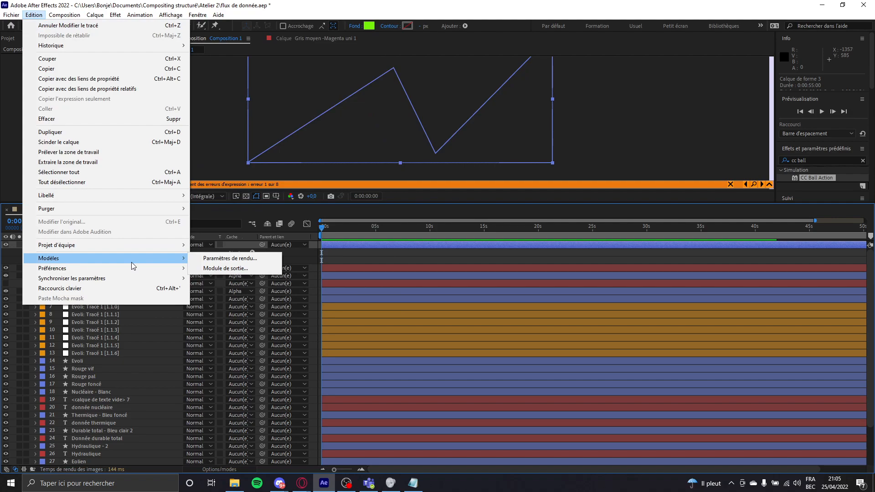
pyautogui.moveTo(133, 268)
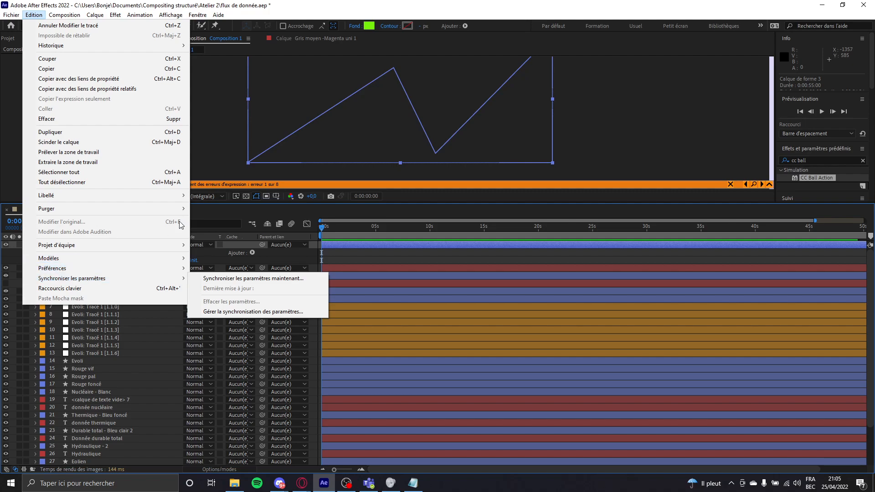
pyautogui.click(221, 170)
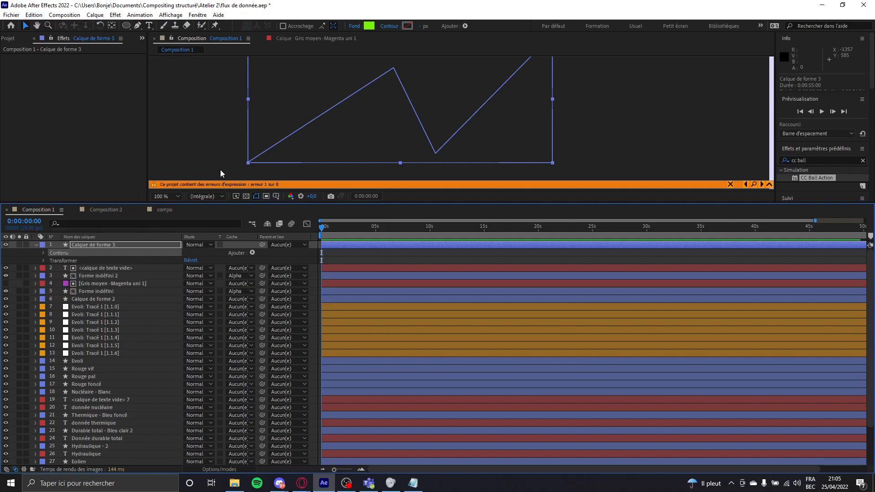
# Select the seven null layers Evoli: Tracé 1 [1.1.0] to [1.1.6] and locate them in the composition.
pyautogui.click(83, 308)
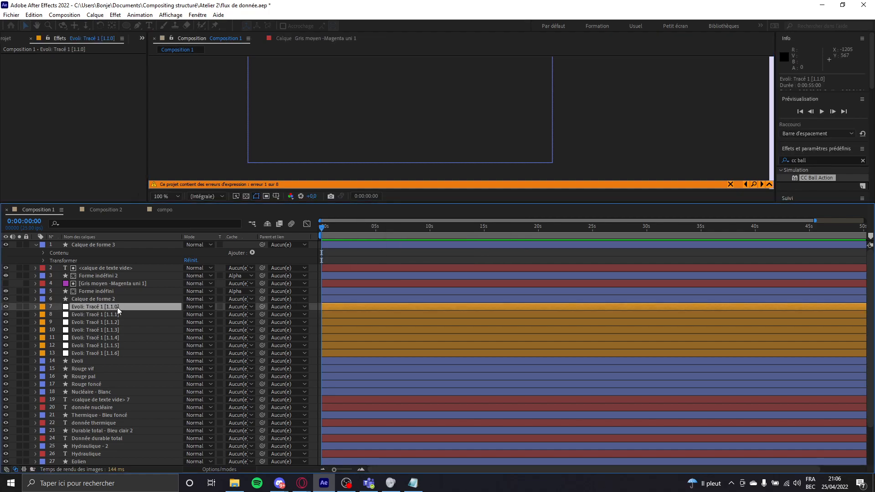
pyautogui.keyDown('shift'); pyautogui.click(84, 352); pyautogui.keyUp('shift')
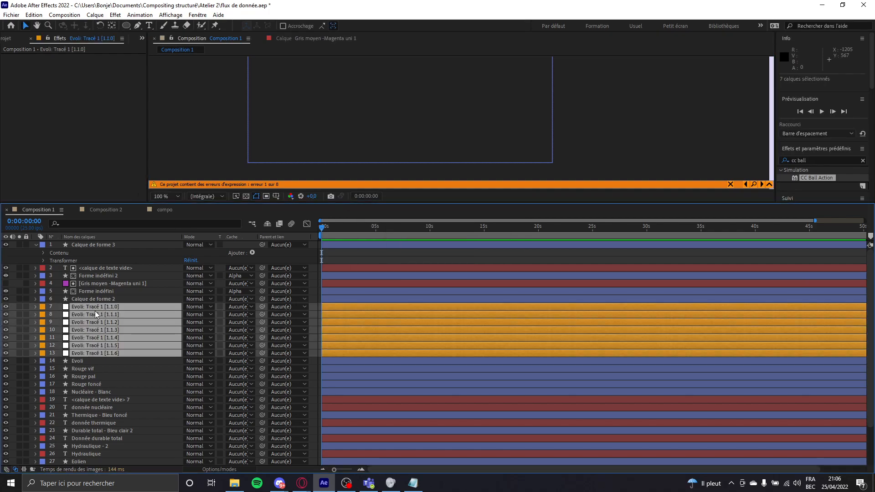
pyautogui.scroll(-2, 238, 120)
pyautogui.moveTo(477, 107); pyautogui.dragTo(283, 115)
pyautogui.press('v')
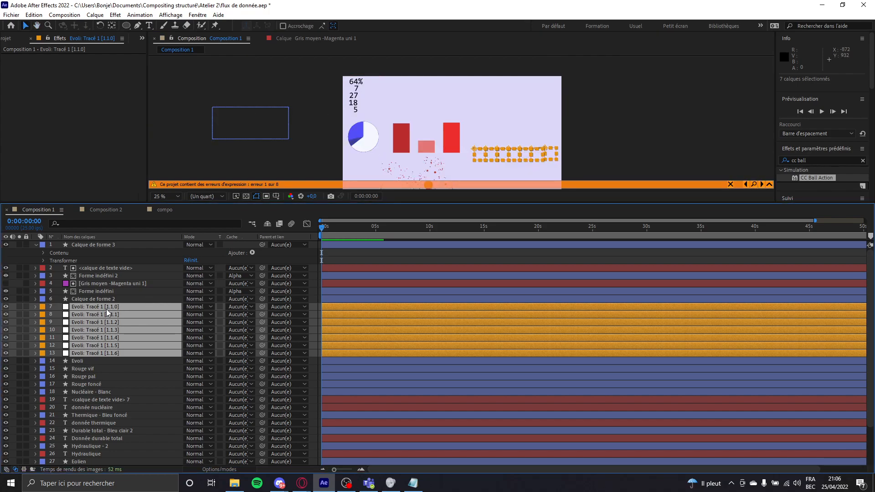
pyautogui.click(185, 135)
# Raise the line graph's first point by setting the Position of null Evoli: Tracé 1 [1.1.0] to 1152, 571.
pyautogui.click(108, 307)
pyautogui.scroll(4, 464, 157)
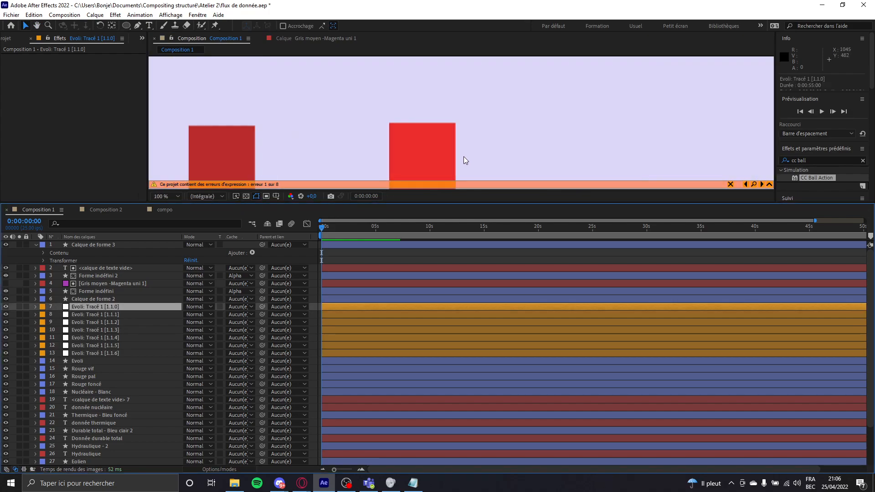
pyautogui.scroll(-3, 448, 117)
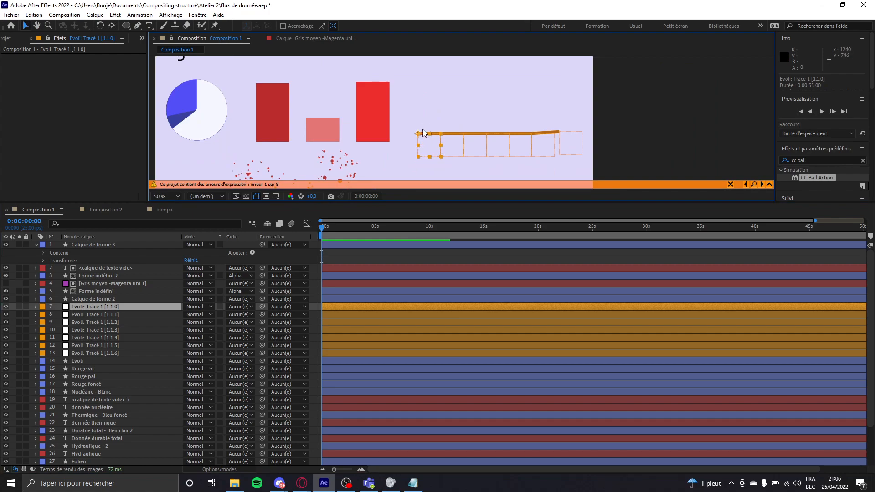
pyautogui.scroll(2, 419, 135)
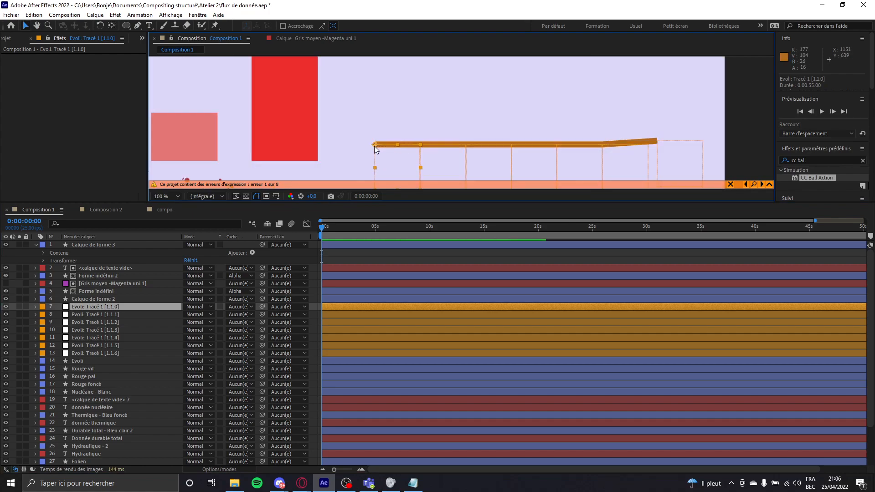
pyautogui.click(35, 308)
pyautogui.click(43, 315)
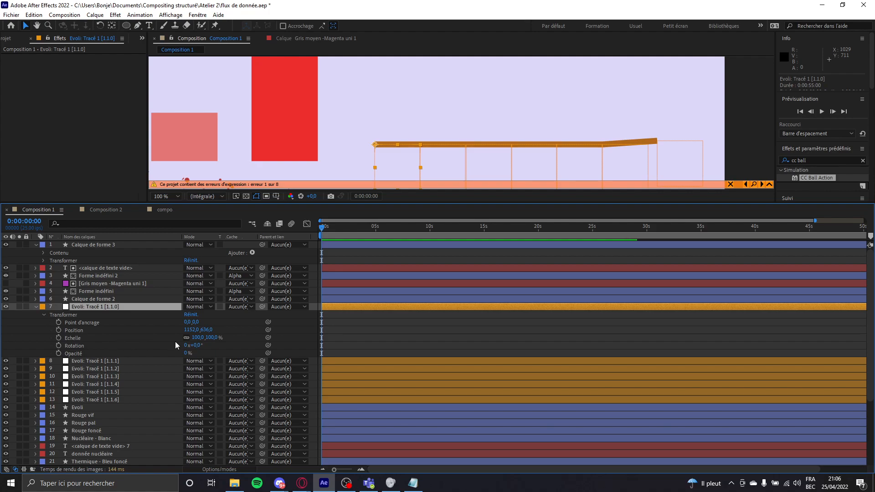
pyautogui.moveTo(191, 330); pyautogui.dragTo(211, 331)
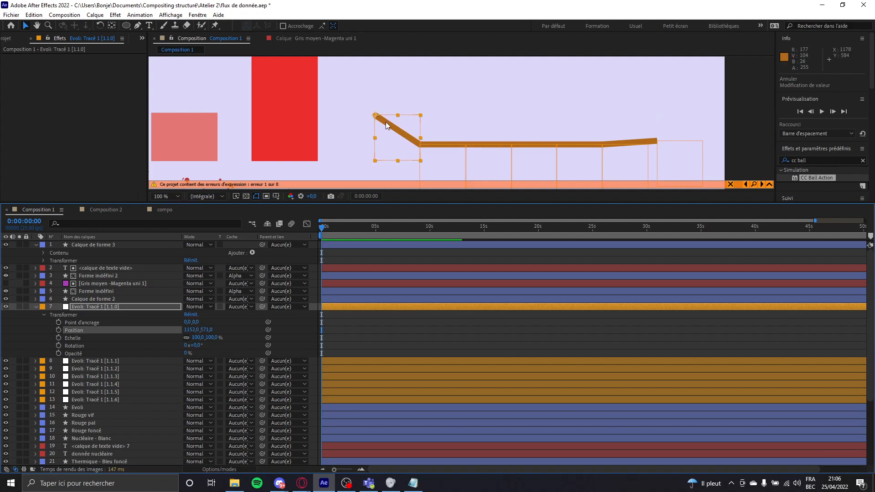
# Show the transform properties of the line graph's second null, Evoli: Tracé 1 [1.1.1].
pyautogui.click(35, 361)
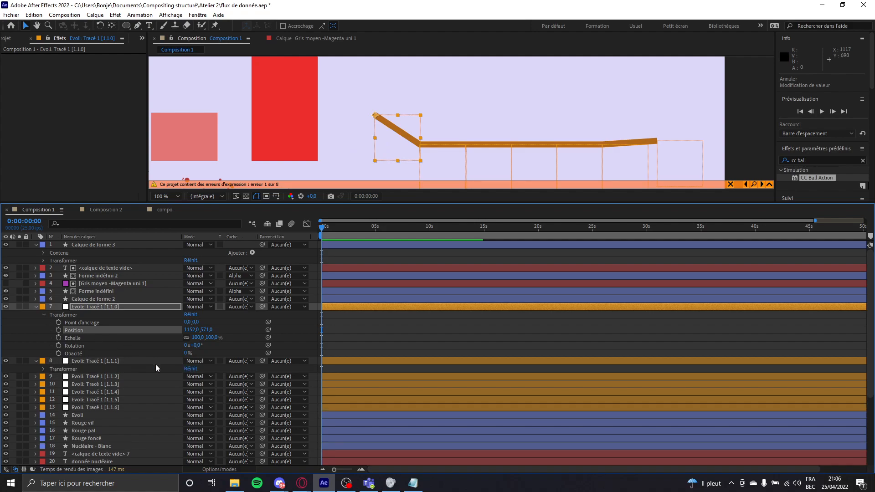
pyautogui.click(44, 369)
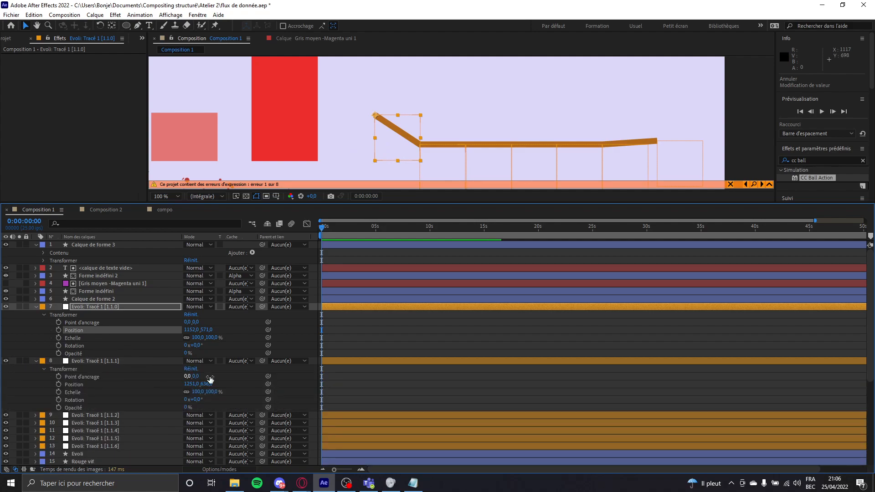
# Set the vertical position of the null Evoli: Tracé 1 [1.1.1] to 471.
pyautogui.click(221, 384)
pyautogui.moveTo(220, 385); pyautogui.dragTo(142, 381)
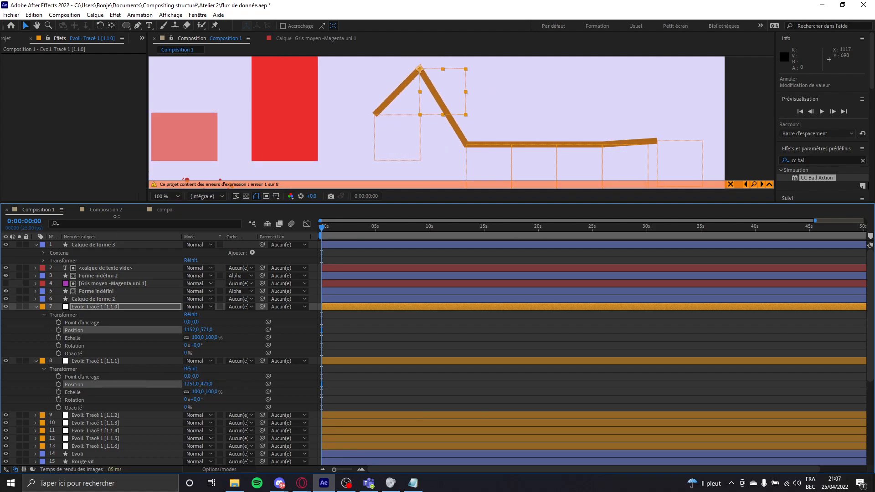
# Bring the zigzag of Calque de forme 3, beside the composition frame, into view and select its path points.
pyautogui.scroll(-3, 367, 130)
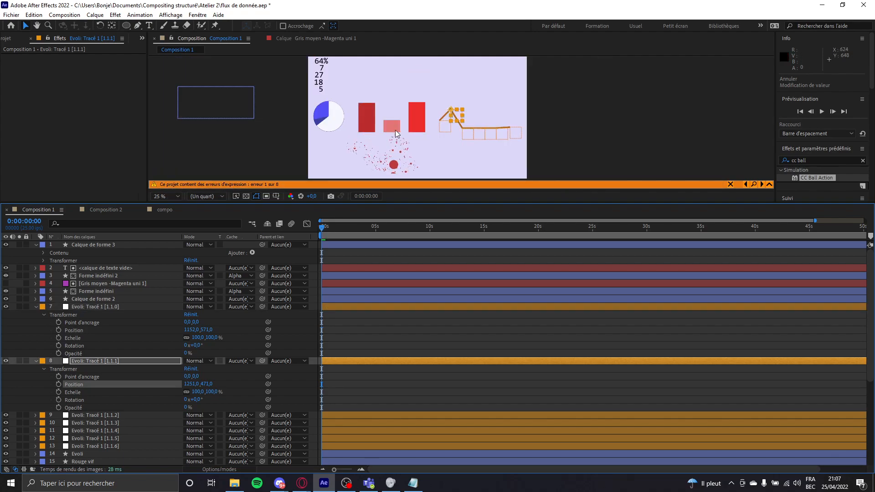
pyautogui.click(231, 111)
pyautogui.click(231, 108)
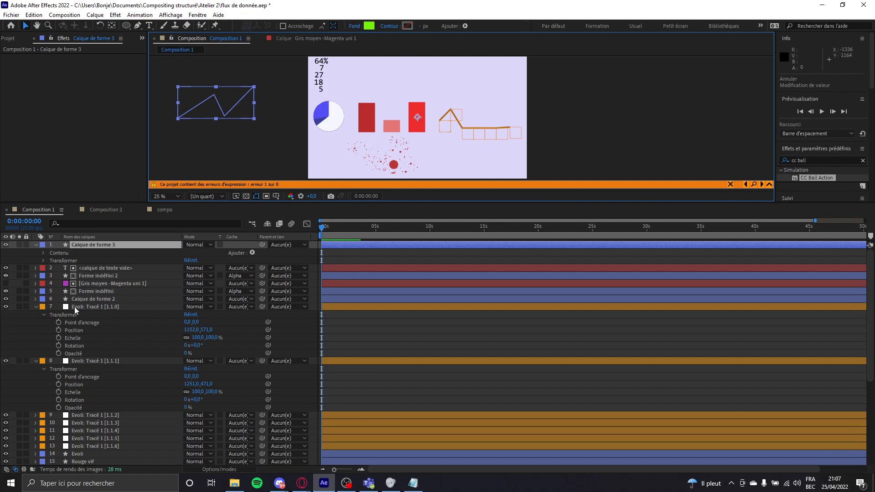
pyautogui.press('space')
pyautogui.moveTo(231, 148); pyautogui.dragTo(303, 153)
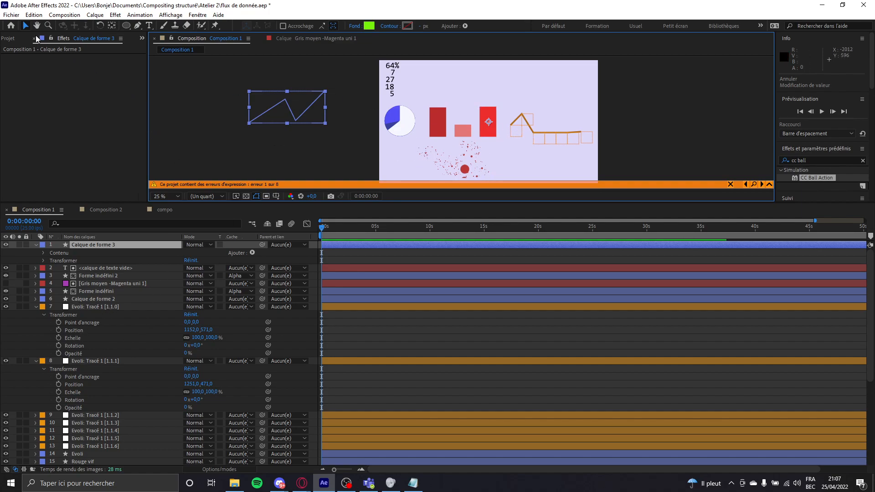
pyautogui.click(33, 16)
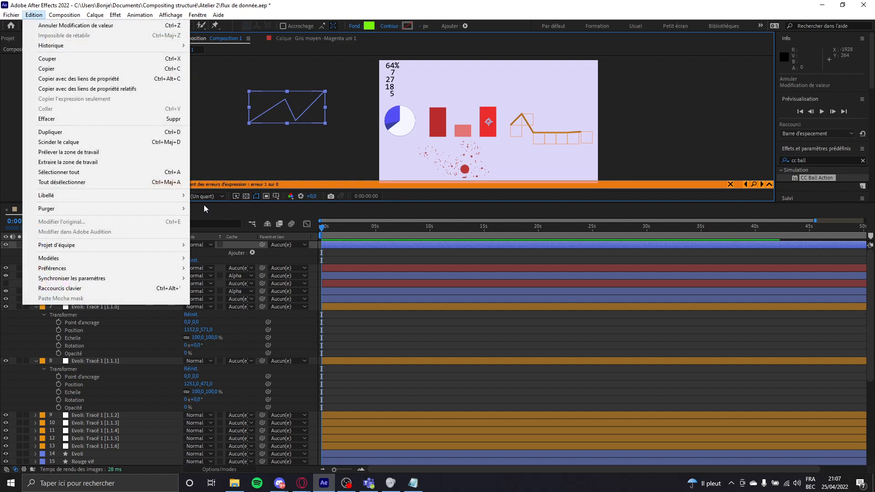
pyautogui.click(266, 149)
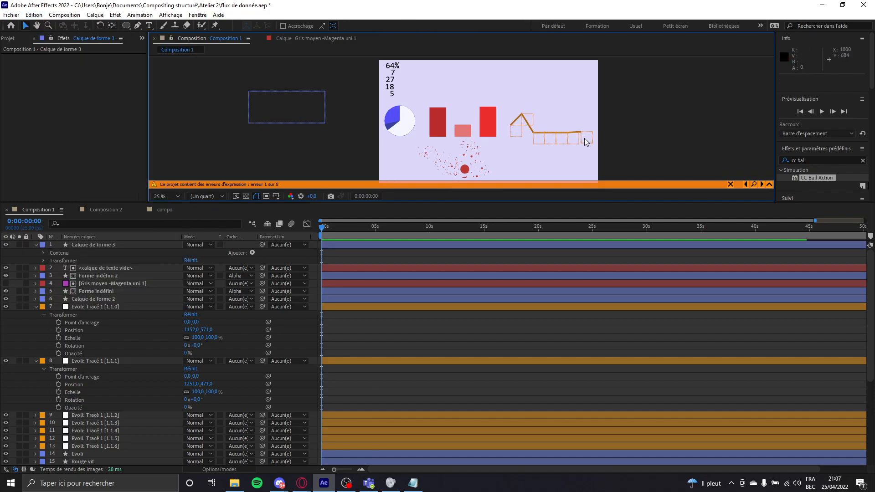
pyautogui.click(103, 305)
pyautogui.click(261, 111)
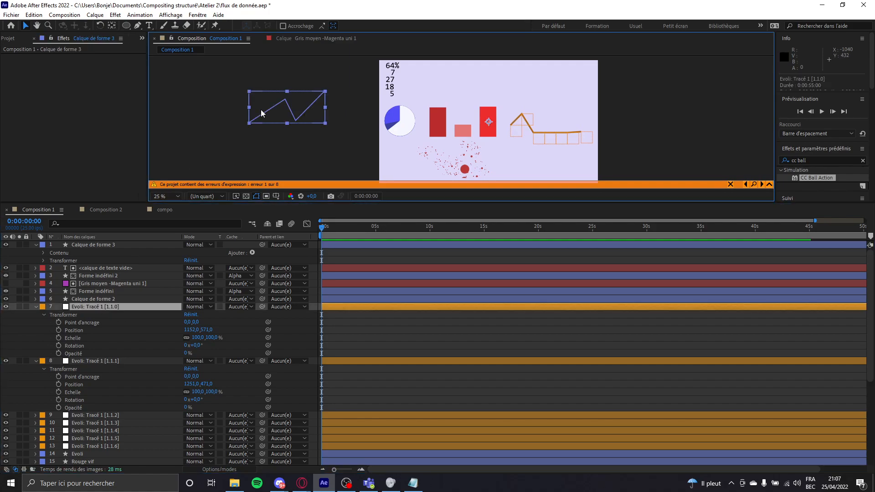
pyautogui.click(268, 112)
pyautogui.doubleClick(270, 112)
pyautogui.doubleClick(286, 104)
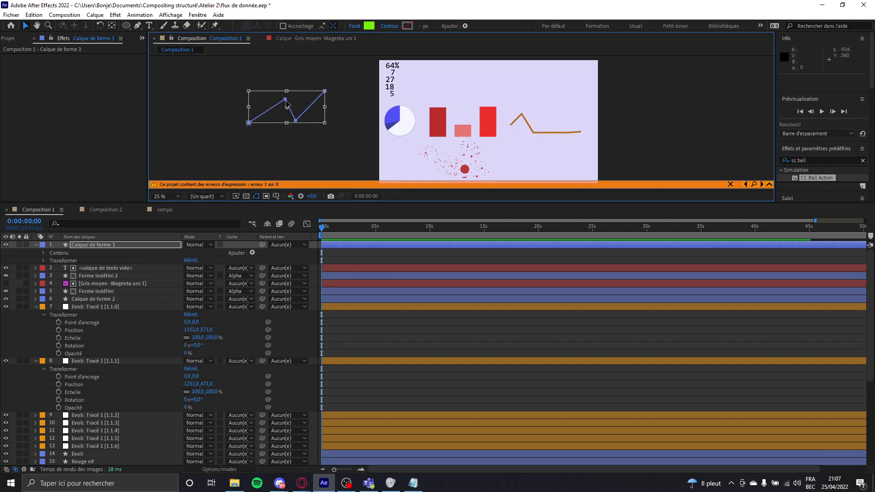
# Look through the commands available for the zigzag shape layer for one that creates nulls from its path.
pyautogui.click(43, 15)
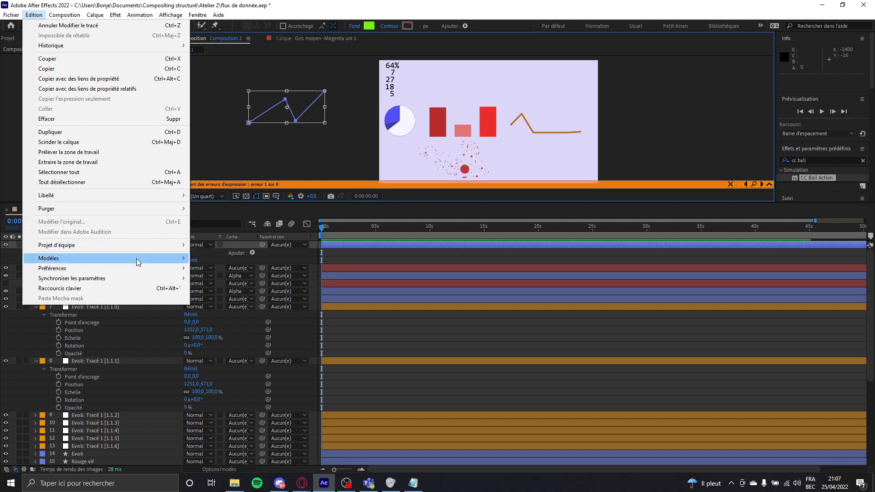
pyautogui.moveTo(140, 269)
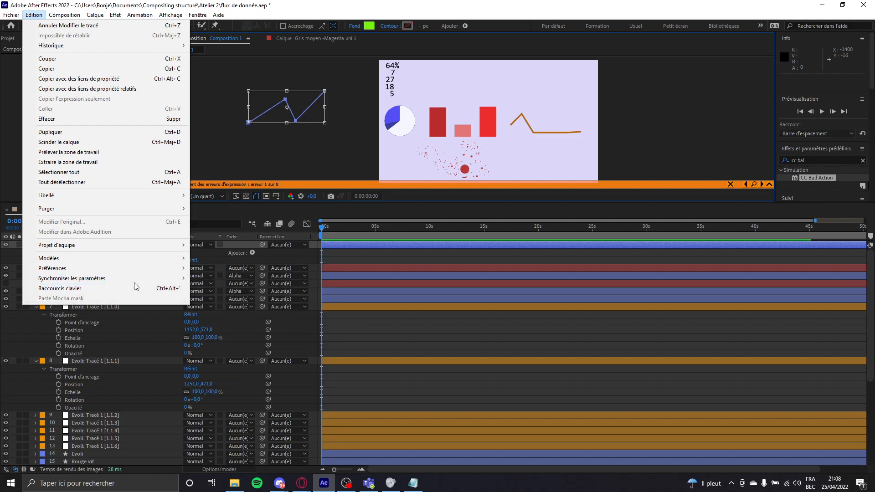
pyautogui.moveTo(140, 213)
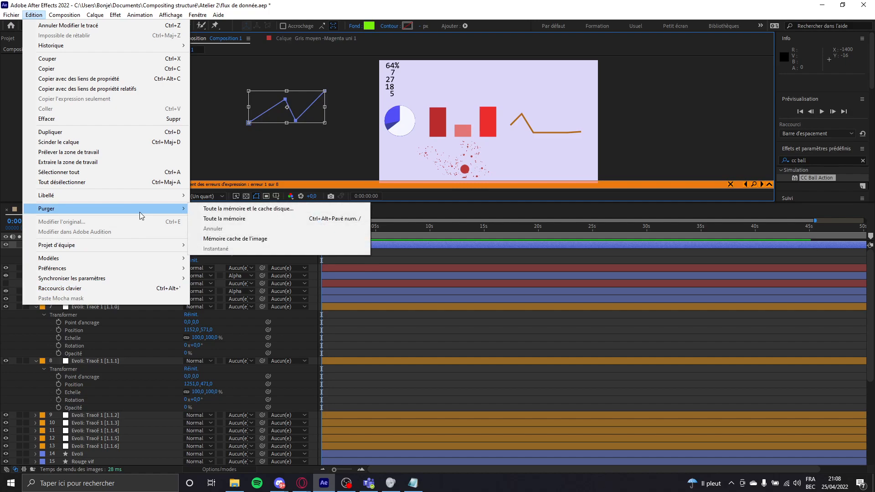
pyautogui.moveTo(103, 12)
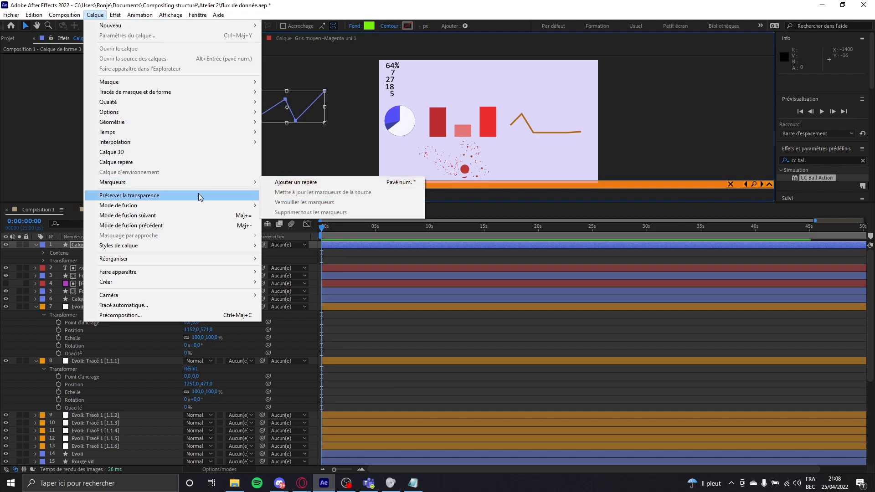
pyautogui.moveTo(225, 272)
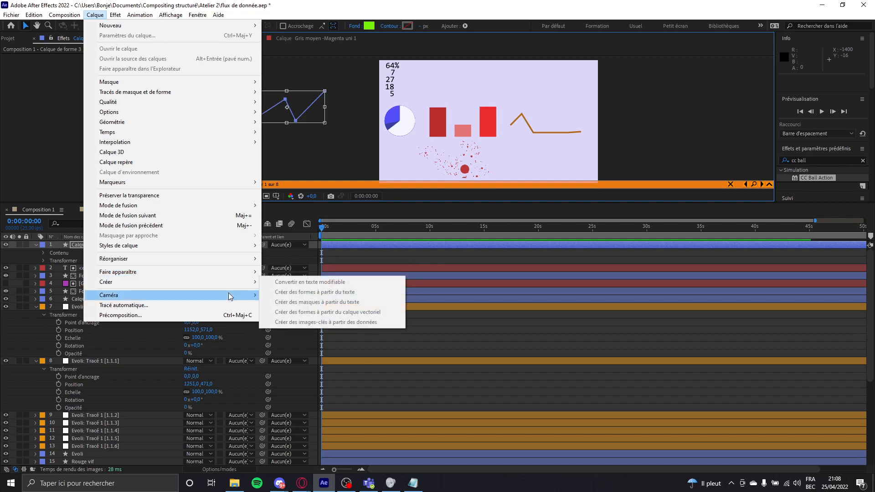
pyautogui.moveTo(228, 296)
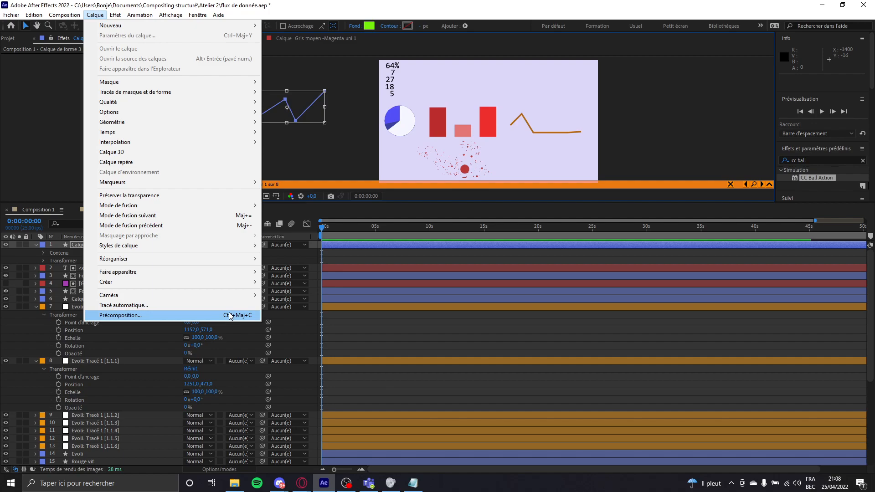
pyautogui.moveTo(166, 15)
pyautogui.click(131, 114)
pyautogui.rightClick(272, 111)
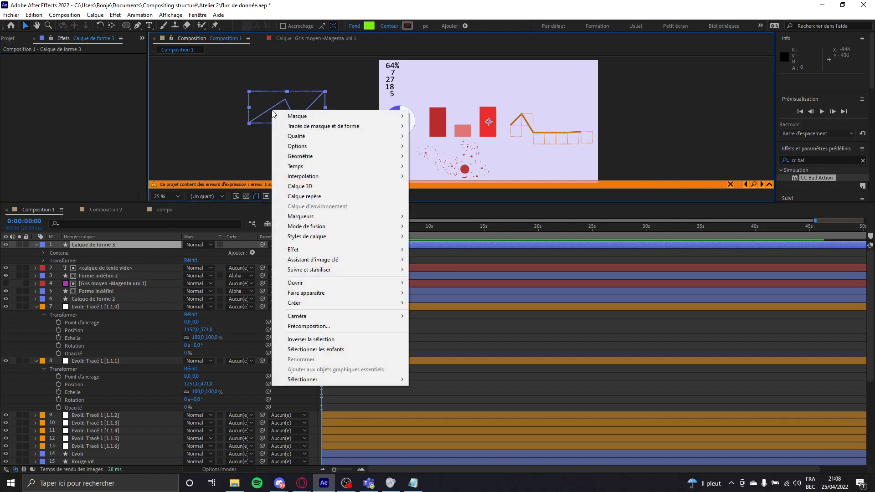
pyautogui.moveTo(370, 378)
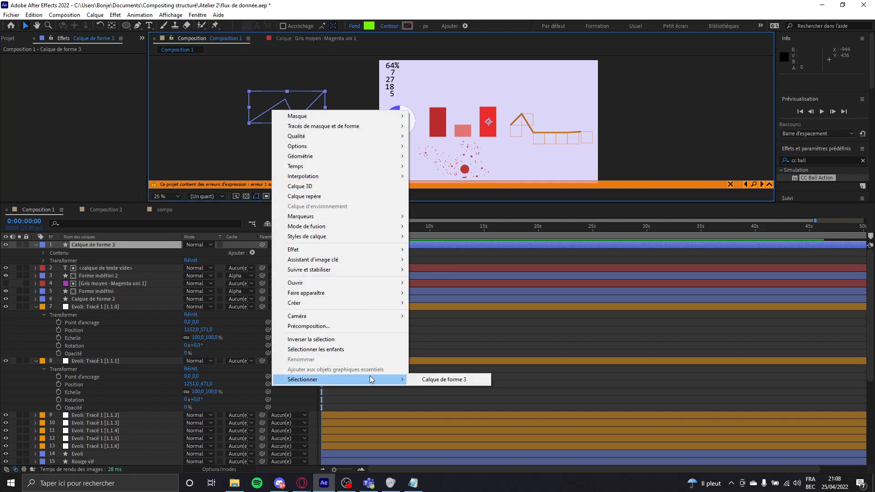
pyautogui.moveTo(361, 315)
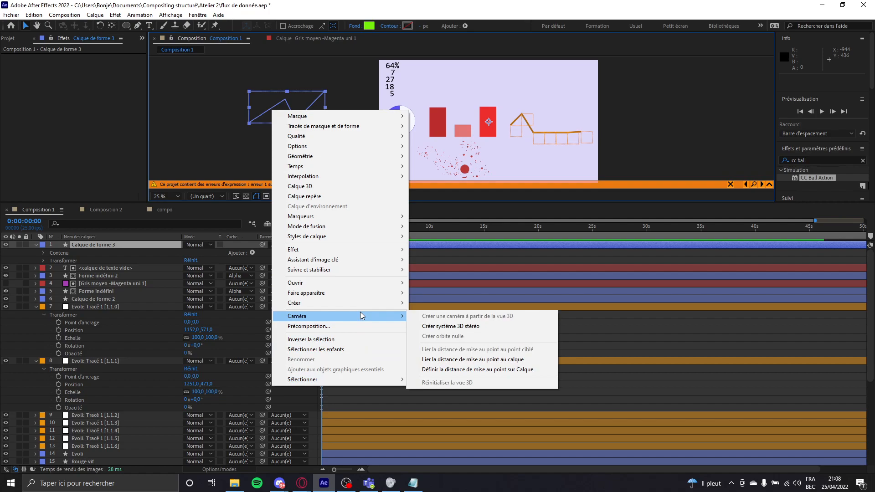
pyautogui.click(228, 128)
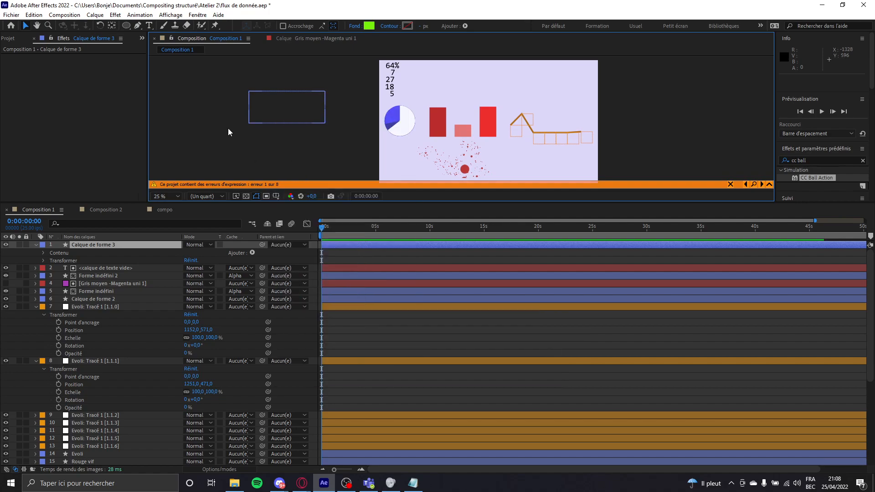
pyautogui.click(274, 114)
pyautogui.click(96, 15)
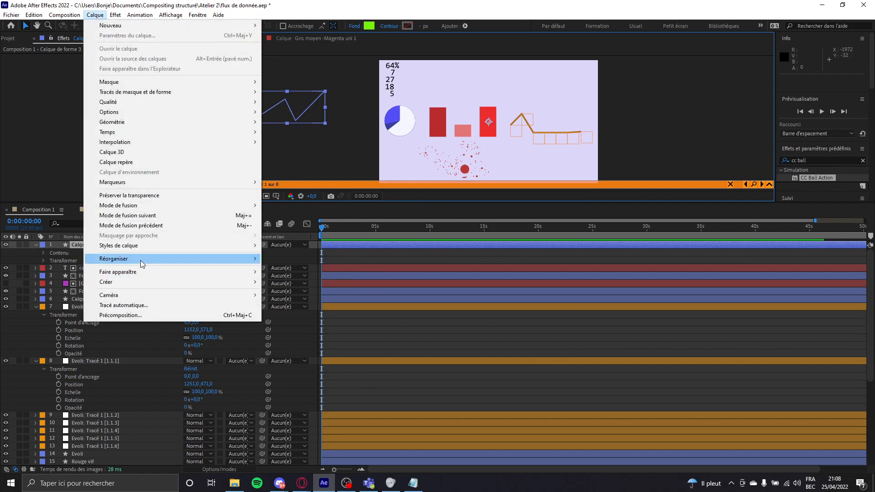
pyautogui.moveTo(143, 249)
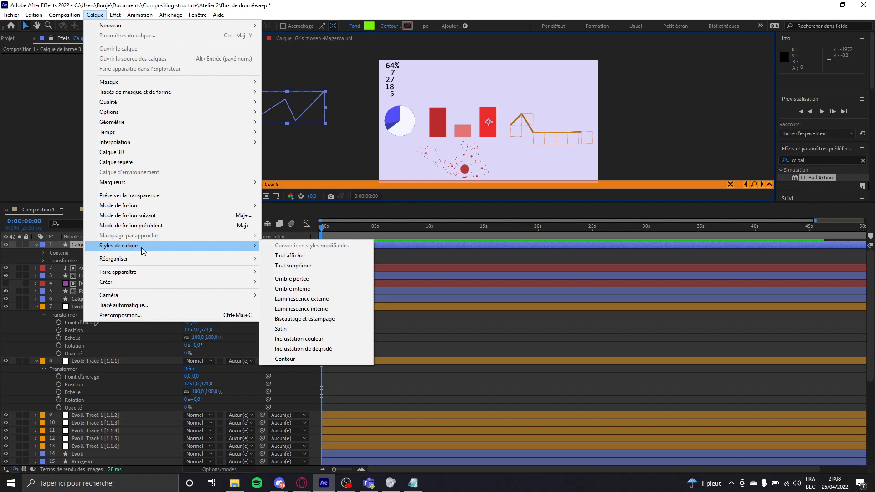
pyautogui.moveTo(159, 202)
pyautogui.moveTo(65, 15)
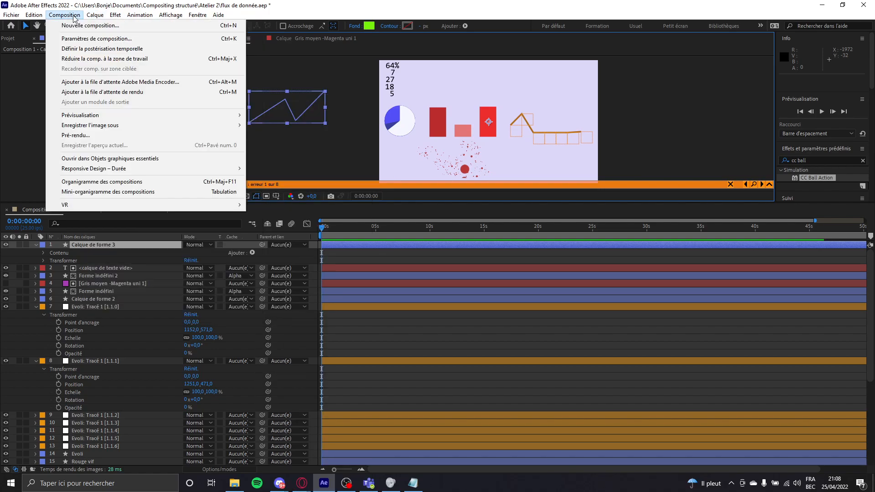
pyautogui.moveTo(147, 169)
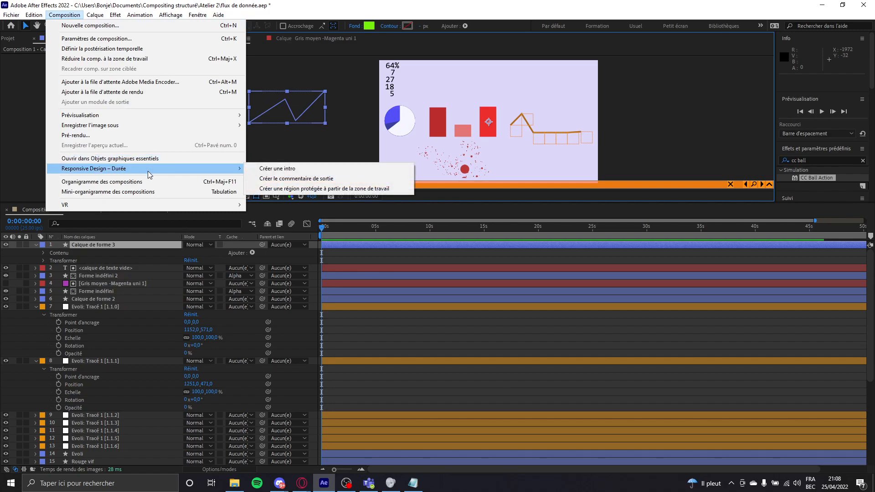
pyautogui.moveTo(146, 15)
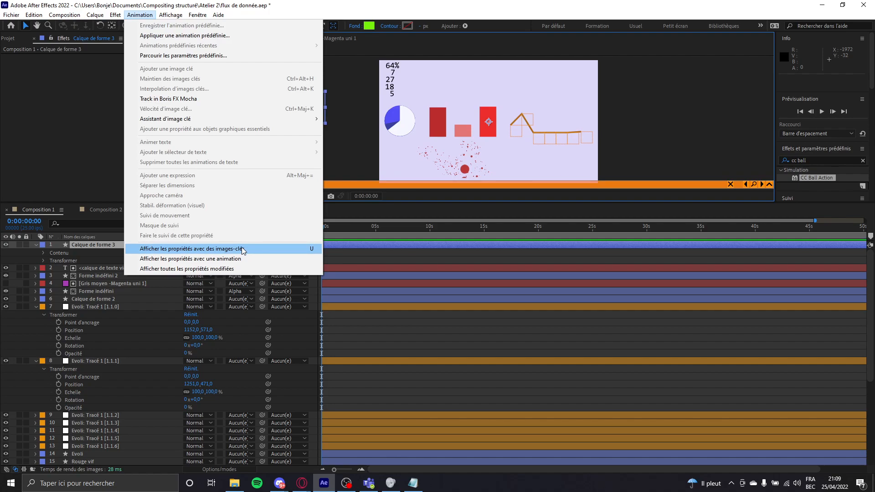
pyautogui.click(344, 143)
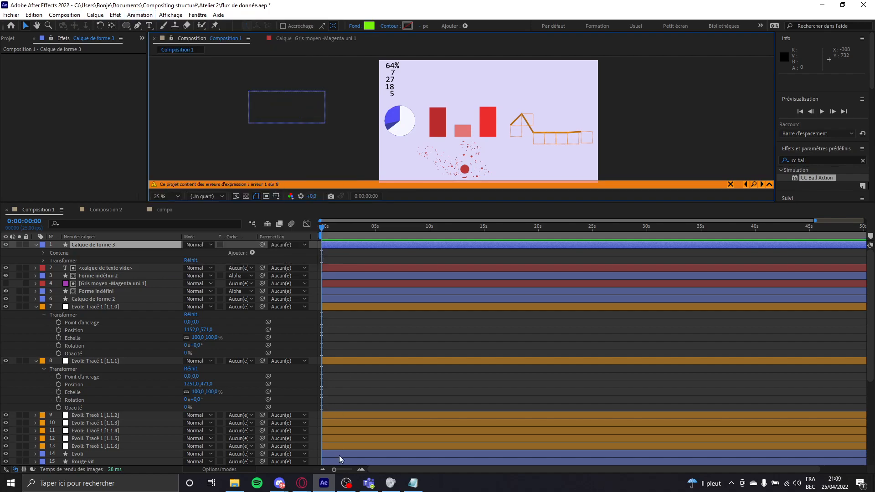
# Switch to Microsoft Teams, read the full latest teacher's post in the Général channel, and return to After Effects.
pyautogui.click(370, 483)
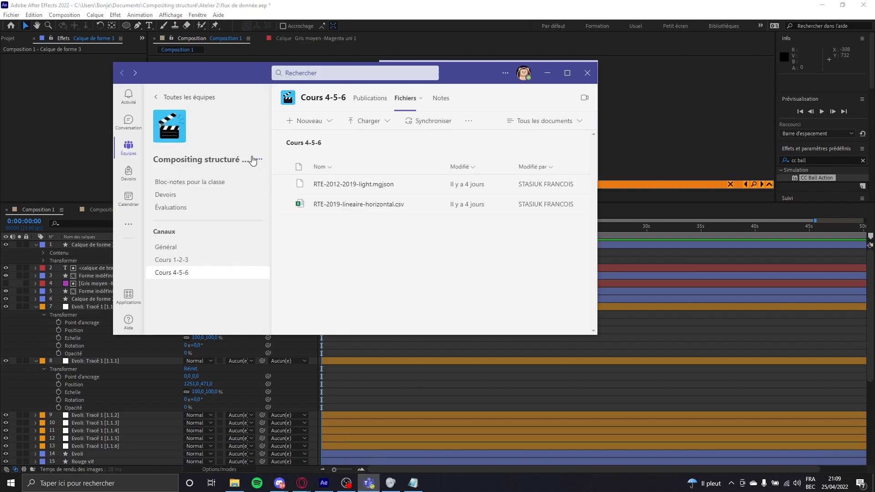
pyautogui.click(130, 96)
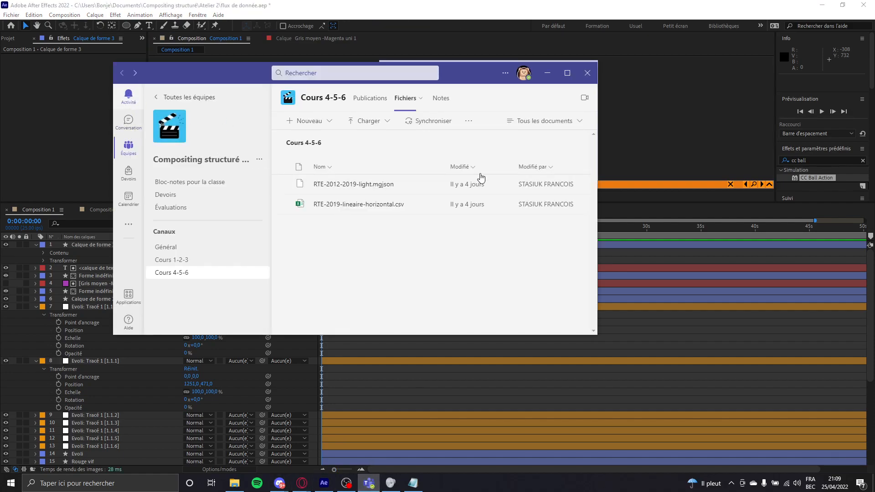
pyautogui.click(568, 74)
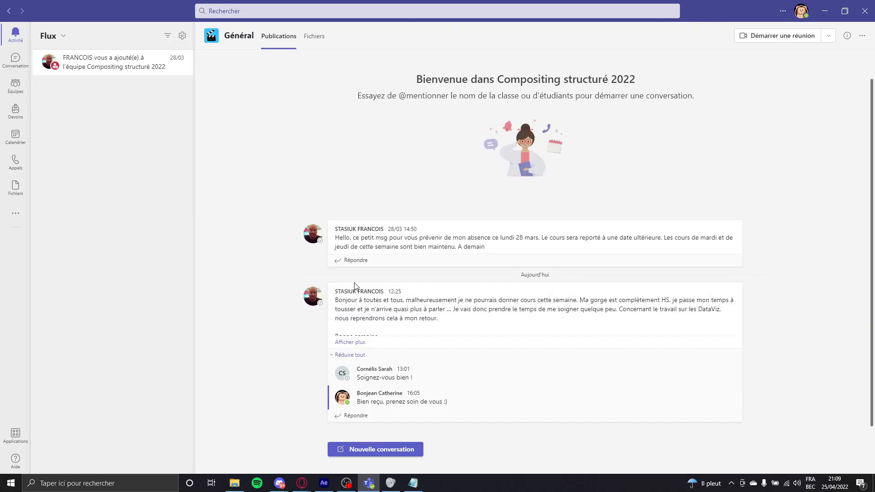
pyautogui.click(360, 343)
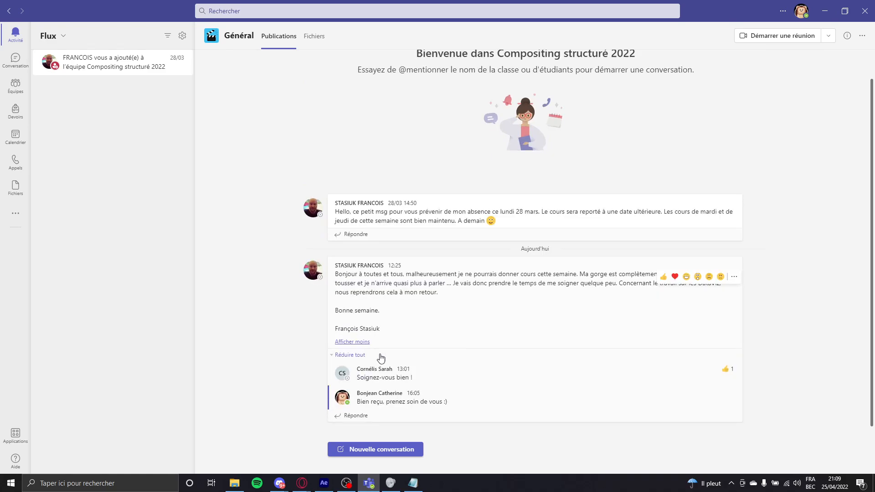
pyautogui.click(324, 483)
# Try to apply "Les points suivent les valeurs nulles" from Create Nulls From Paths to layer Calque de forme 3, and close the script.
pyautogui.click(198, 15)
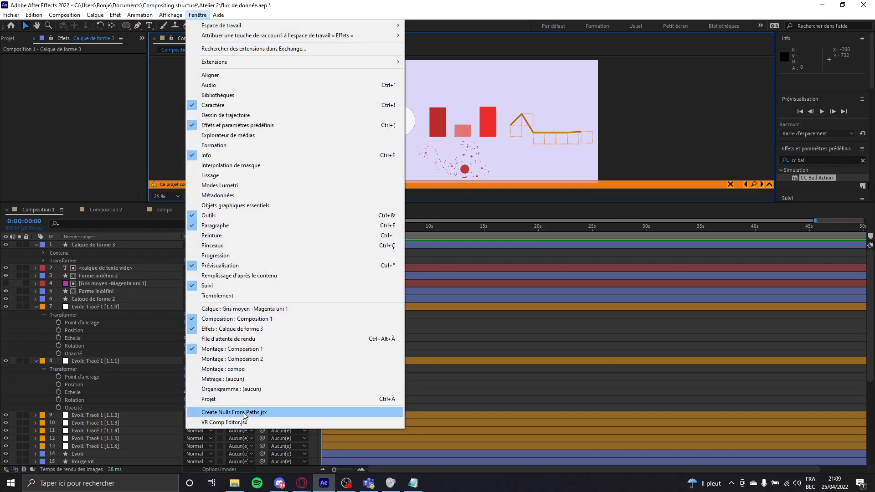
pyautogui.click(175, 125)
pyautogui.click(275, 105)
pyautogui.click(198, 15)
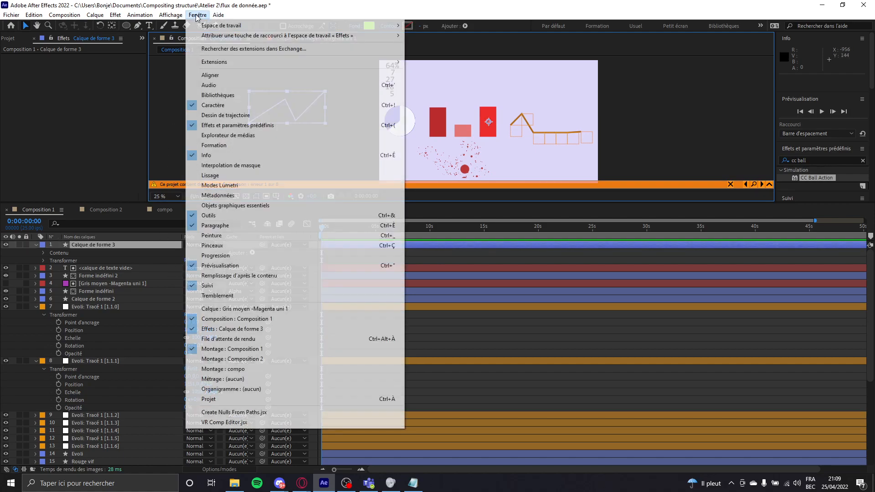
pyautogui.click(247, 412)
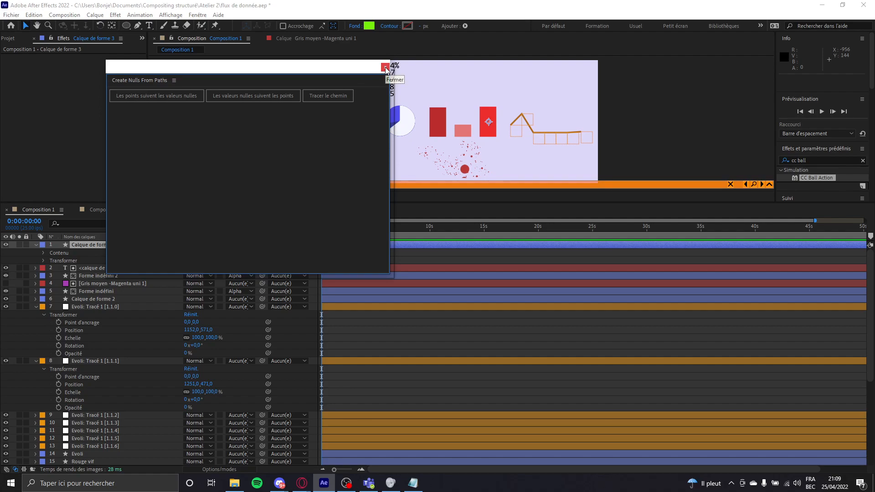
pyautogui.click(169, 97)
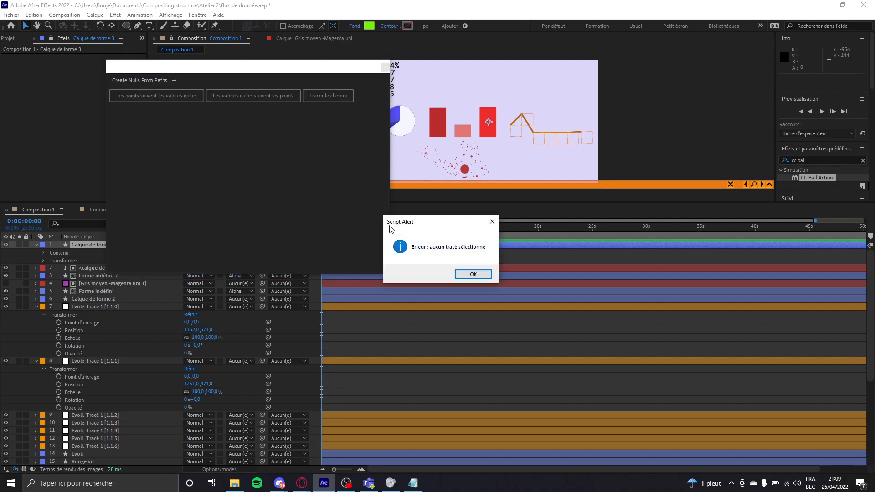
pyautogui.click(473, 274)
pyautogui.click(386, 68)
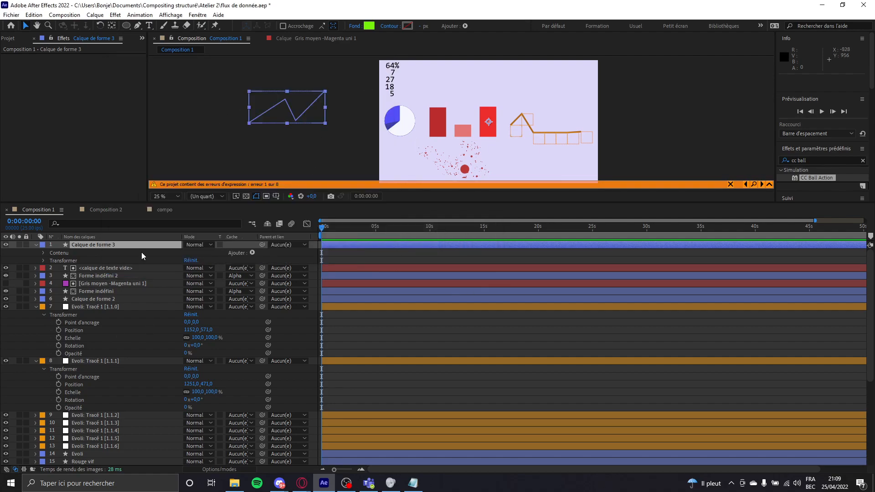
# Select all path points of the Calque de forme 3 zigzag directly in the composition view.
pyautogui.doubleClick(300, 110)
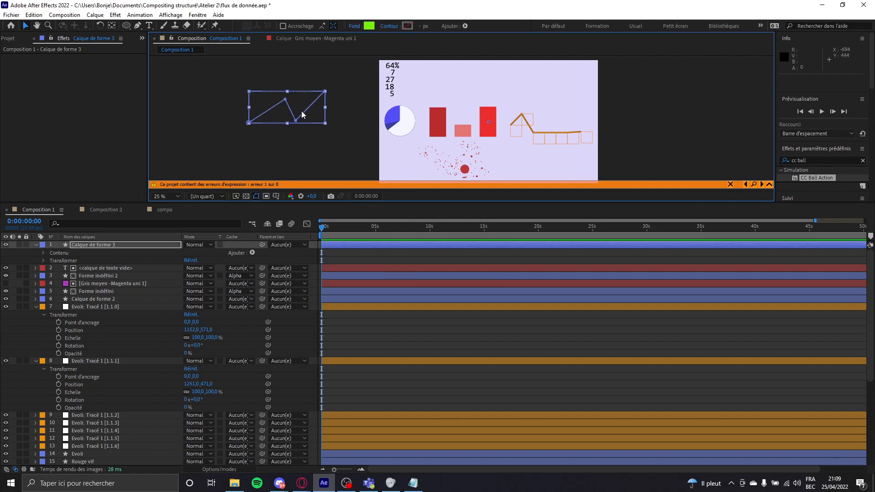
pyautogui.doubleClick(289, 109)
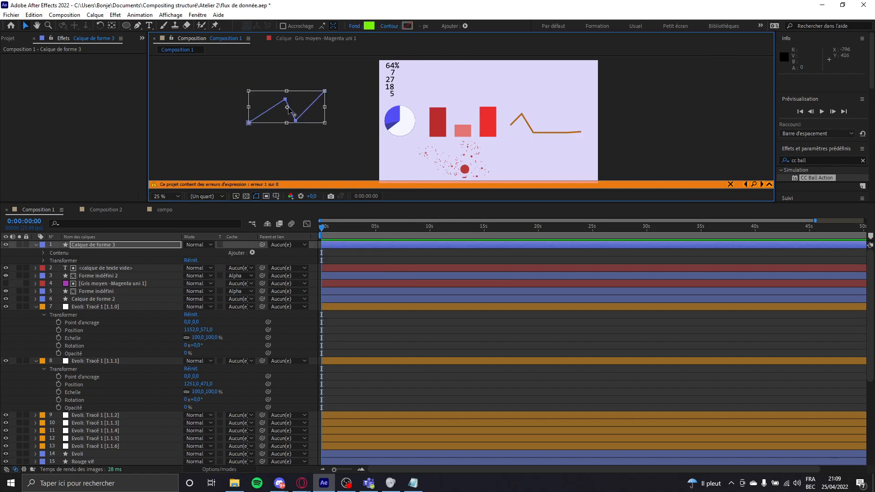
pyautogui.press('.')
pyautogui.moveTo(234, 107); pyautogui.dragTo(465, 131)
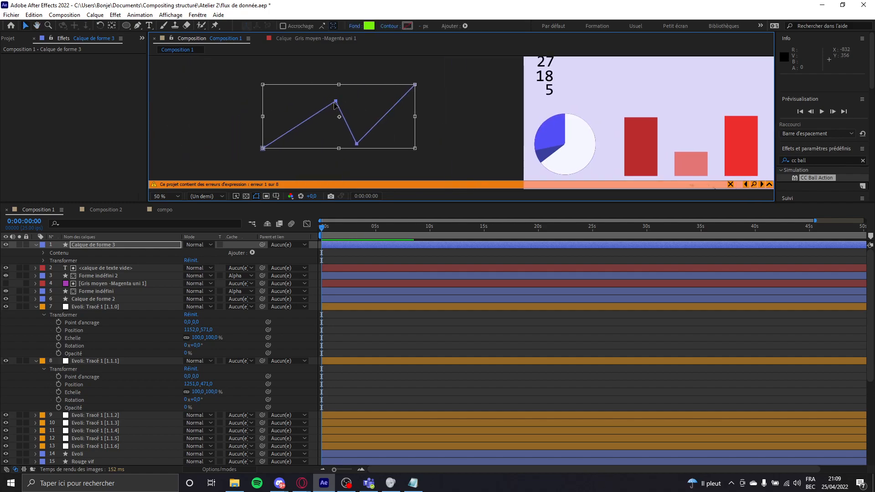
# Try all three Create Nulls From Paths options on the zigzag points selected in the composition view, and close the script.
pyautogui.click(198, 15)
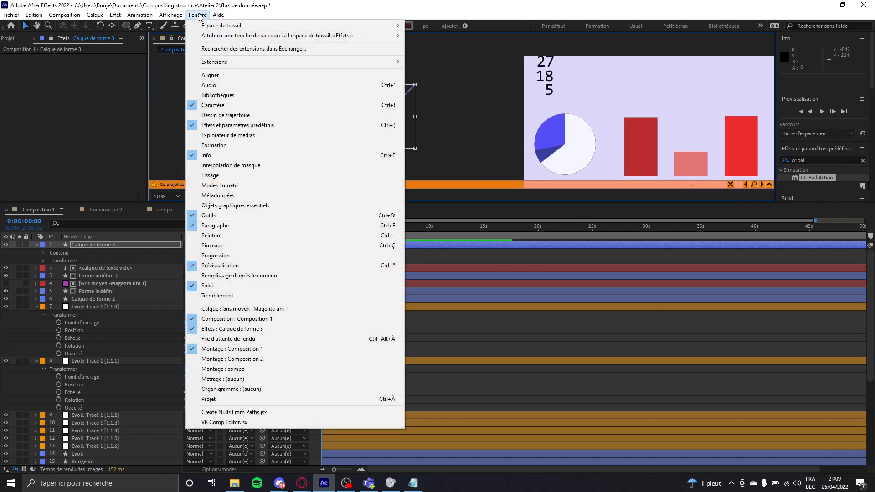
pyautogui.click(285, 413)
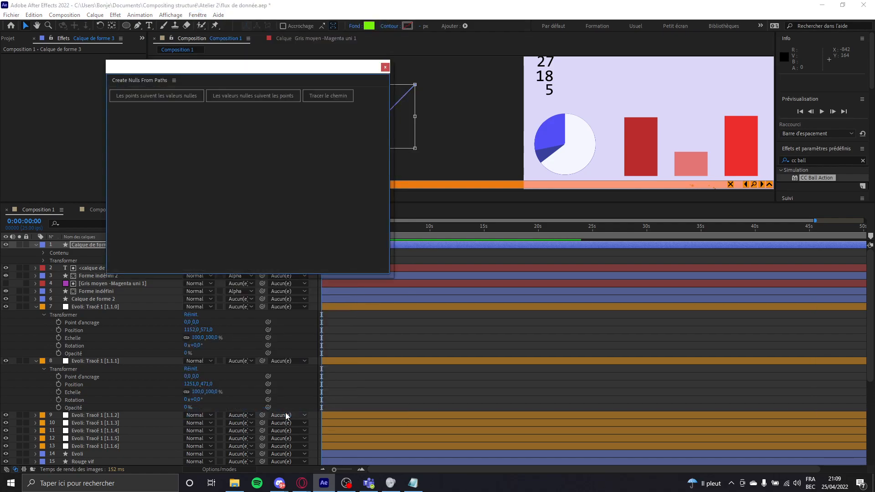
pyautogui.click(172, 82)
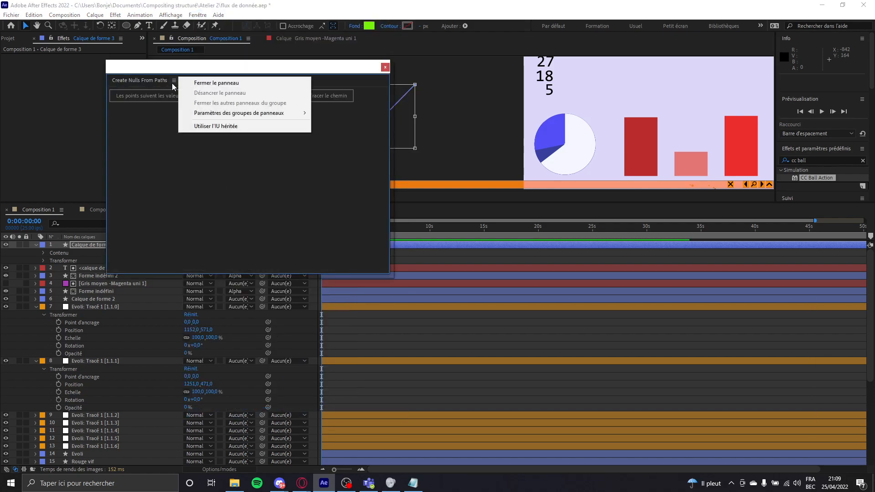
pyautogui.click(157, 96)
pyautogui.click(473, 274)
pyautogui.click(242, 95)
pyautogui.click(467, 276)
pyautogui.click(316, 95)
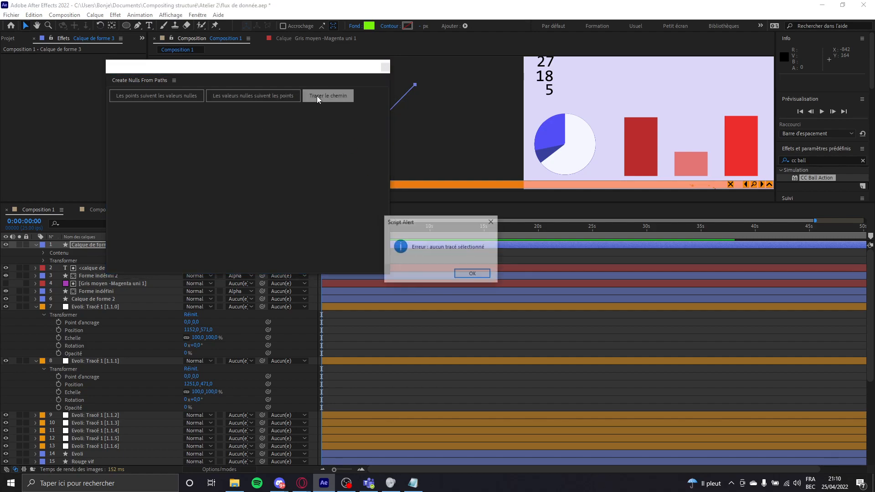
pyautogui.click(473, 275)
pyautogui.click(385, 67)
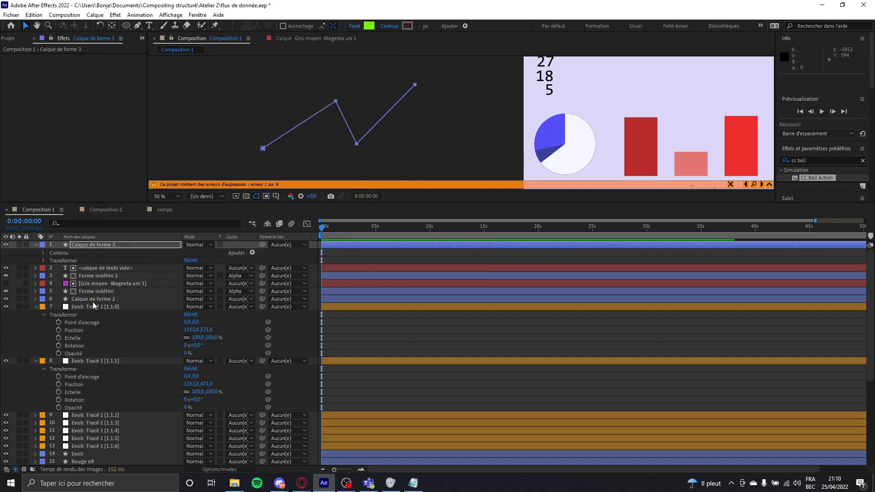
# Try to apply "Les points suivent les valeurs nulles" from Create Nulls From Paths with the Contenu group of Calque de forme 3 selected, and close the script.
pyautogui.click(36, 307)
pyautogui.click(43, 253)
pyautogui.click(43, 253)
pyautogui.click(61, 252)
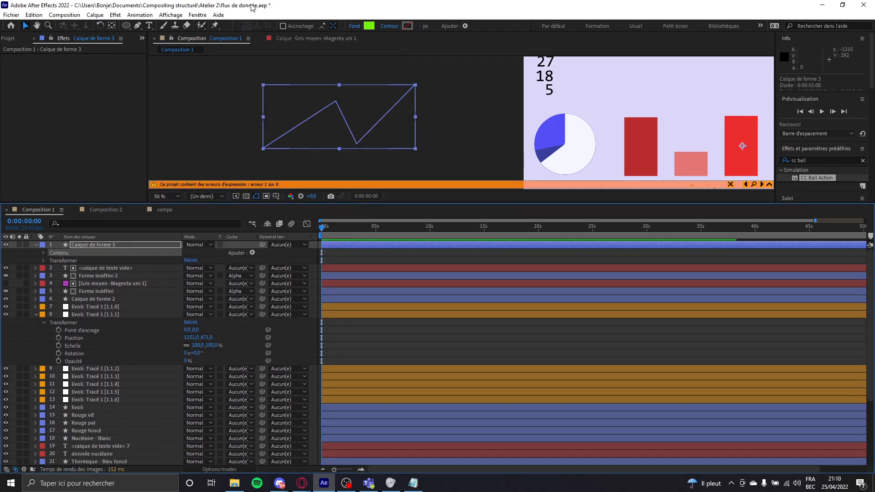
pyautogui.click(198, 15)
pyautogui.click(226, 412)
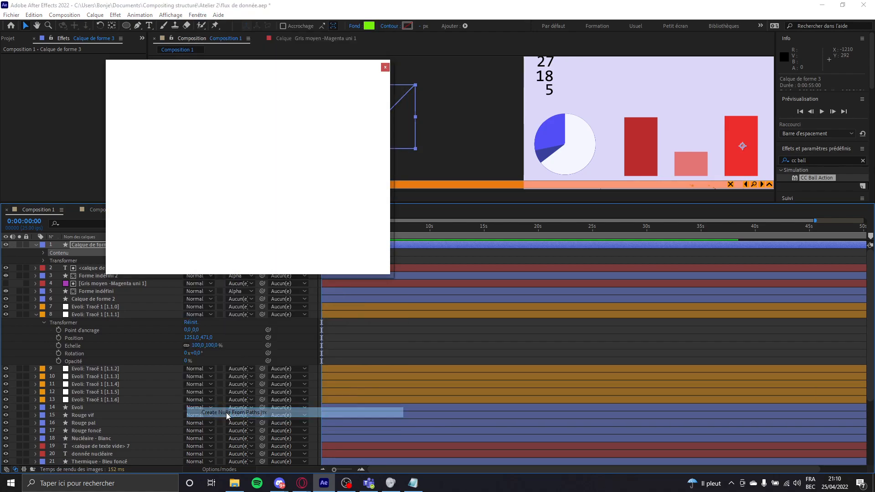
pyautogui.click(162, 91)
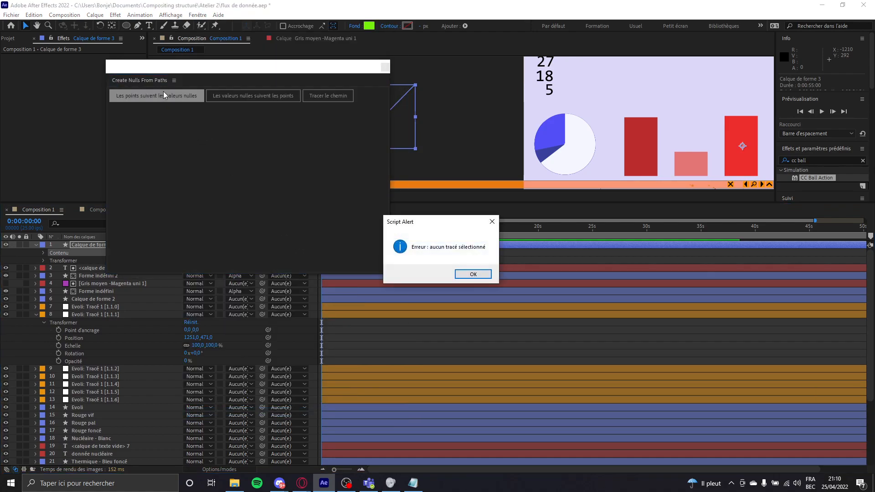
pyautogui.click(474, 274)
pyautogui.click(386, 67)
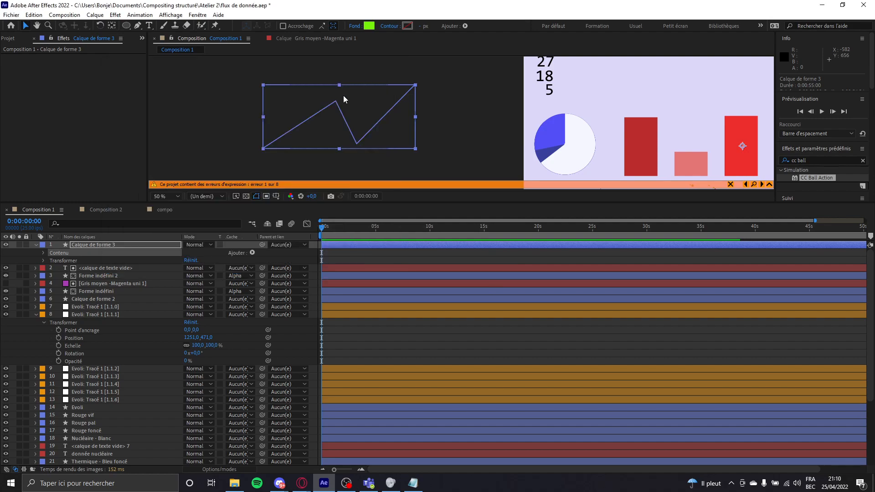
# Expand Contenu and Forme 1 of Calque de forme 3, and select Tracé 1 with all its path points.
pyautogui.click(43, 253)
pyautogui.click(58, 261)
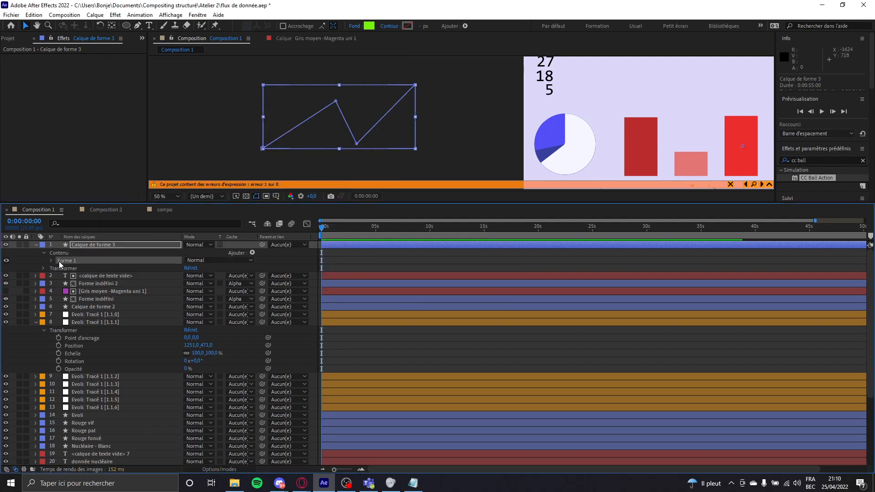
pyautogui.click(50, 260)
pyautogui.click(76, 269)
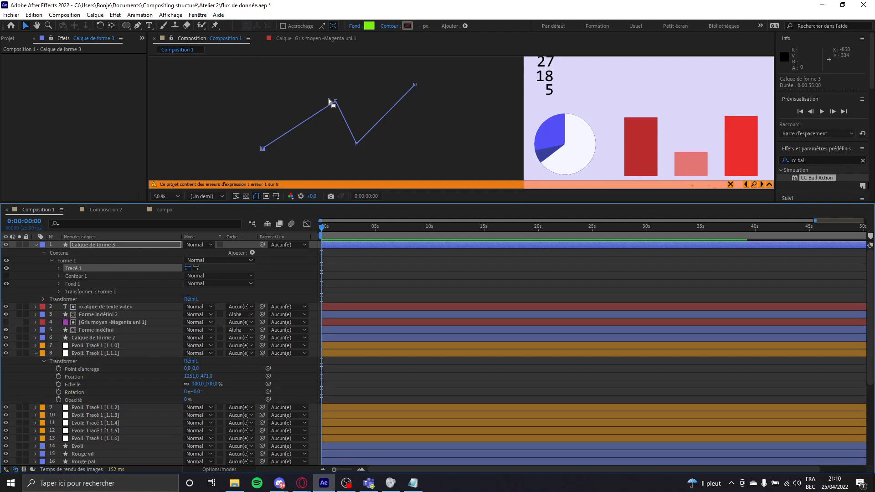
pyautogui.moveTo(229, 70); pyautogui.dragTo(437, 161)
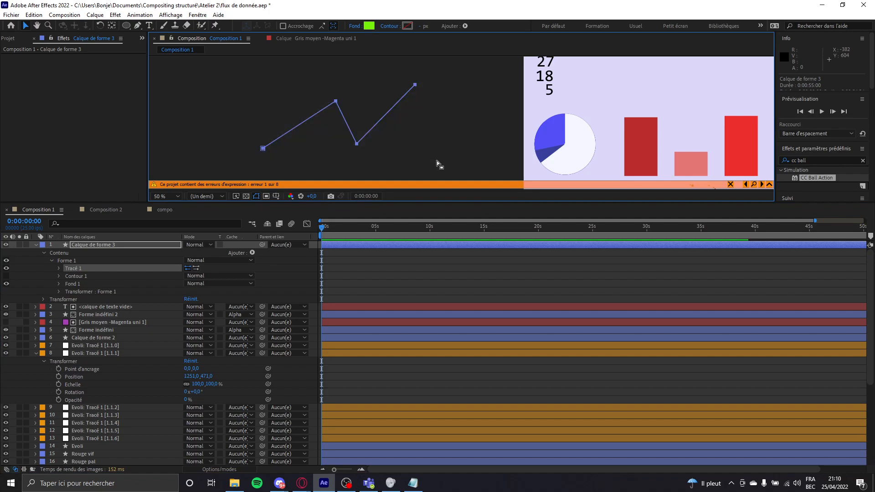
# Try all three Create Nulls From Paths options on the Tracé 1 group of Calque de forme 3, and close the script.
pyautogui.click(197, 15)
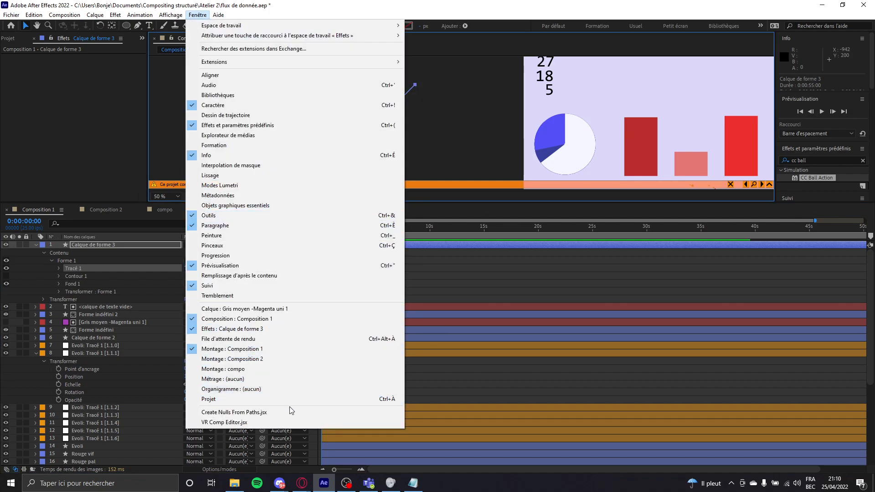
pyautogui.click(289, 413)
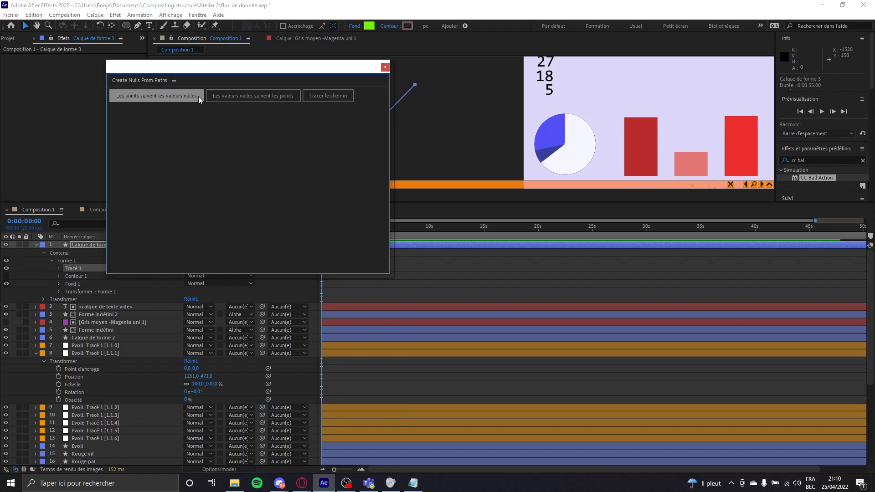
pyautogui.click(187, 94)
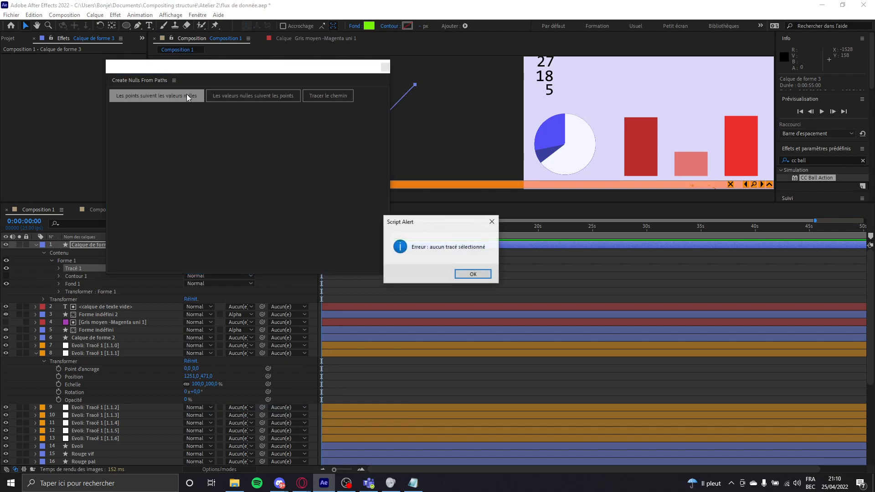
pyautogui.click(473, 279)
pyautogui.click(264, 95)
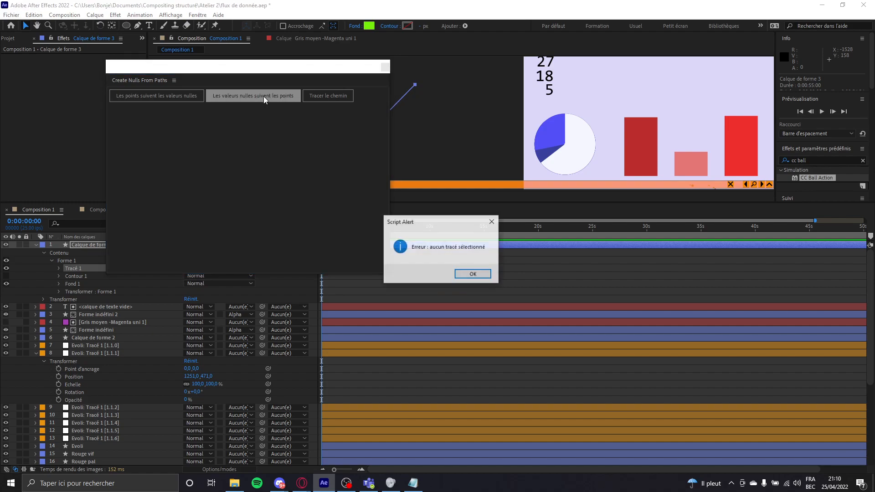
pyautogui.press('Return')
pyautogui.click(331, 95)
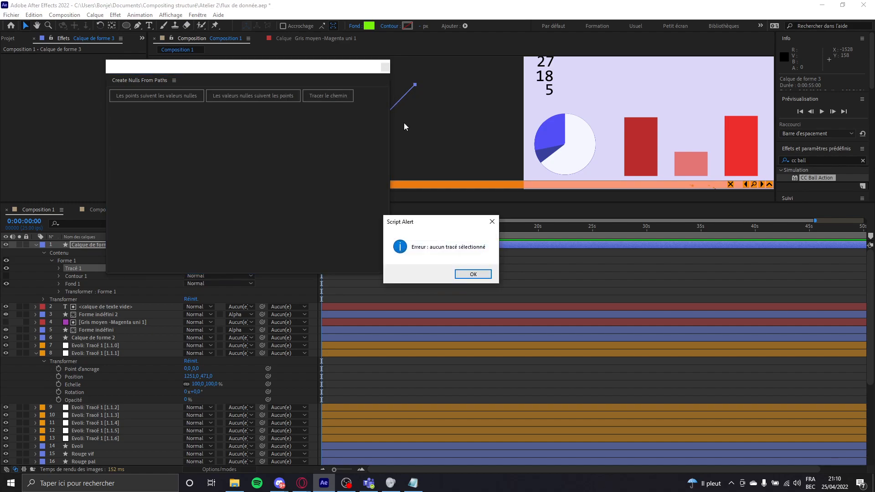
pyautogui.click(472, 274)
pyautogui.click(385, 67)
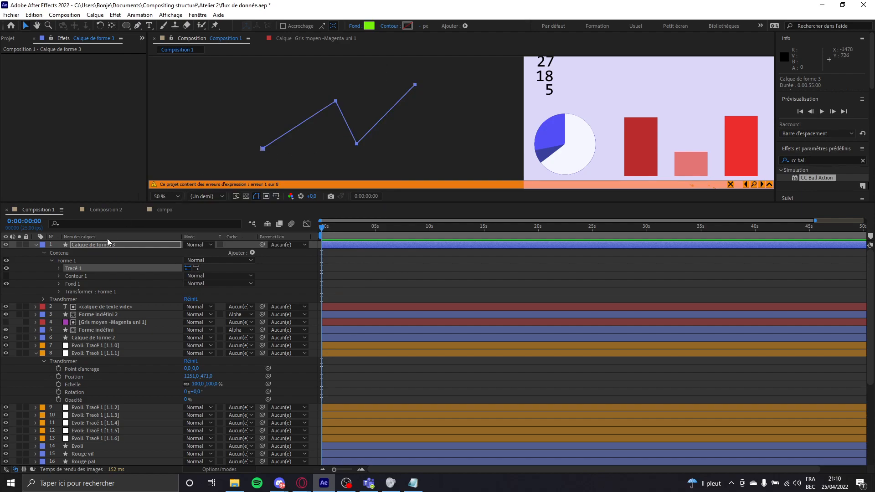
# Try to apply "Les valeurs nulles suivent les points" to the reselected Tracé 1 group, and close the script.
pyautogui.click(94, 268)
pyautogui.click(197, 15)
pyautogui.click(248, 413)
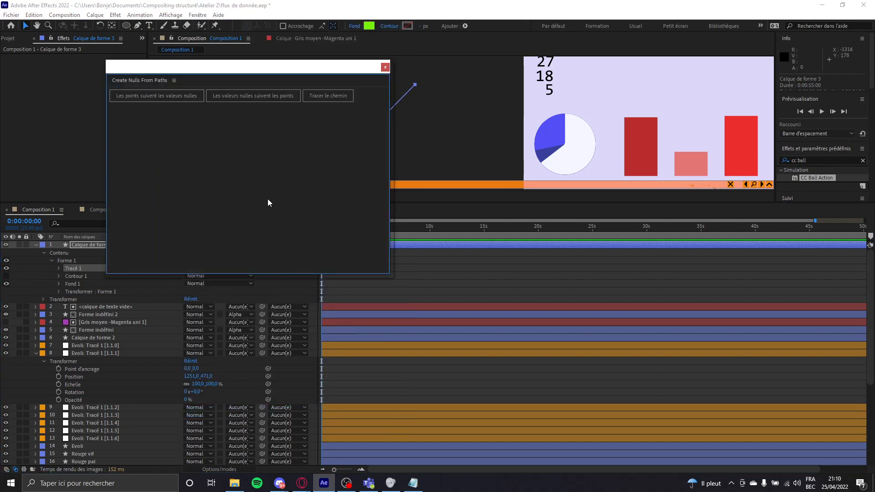
pyautogui.click(250, 101)
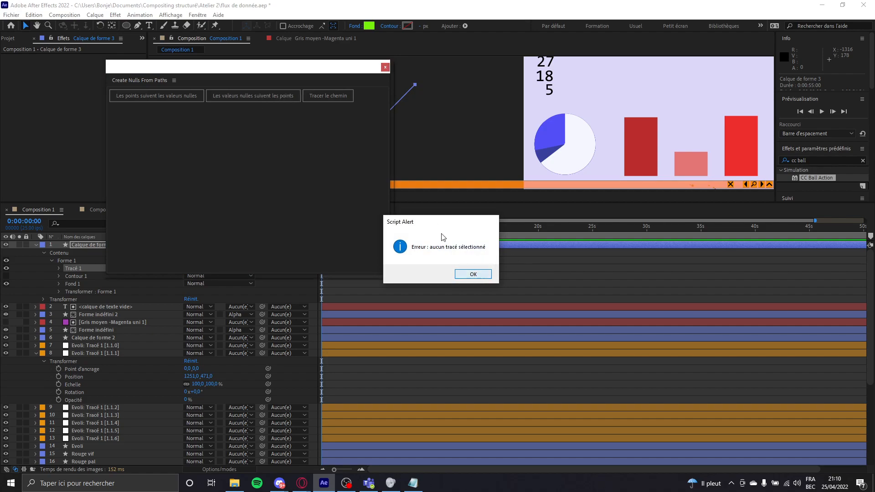
pyautogui.click(483, 273)
pyautogui.click(386, 67)
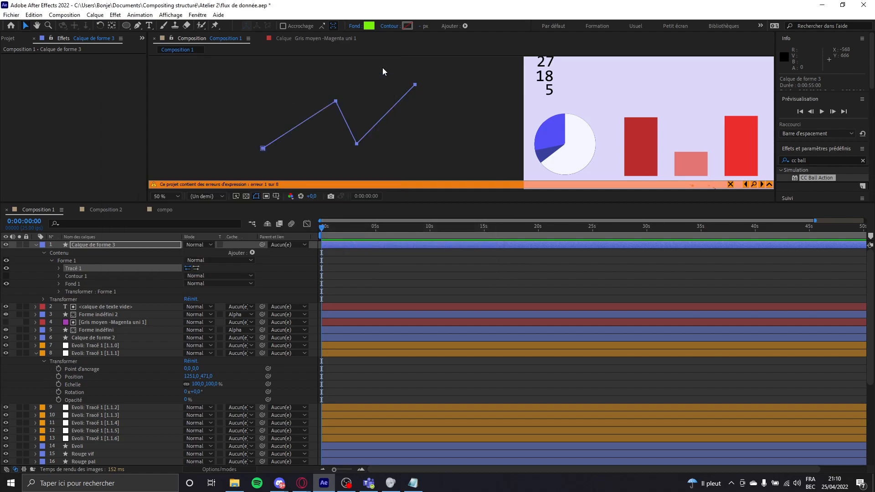
# Select the Tracé property inside Tracé 1 and create nulls from it with "Les valeurs nulles suivent les points" in Create Nulls From Paths.
pyautogui.click(59, 268)
pyautogui.click(89, 276)
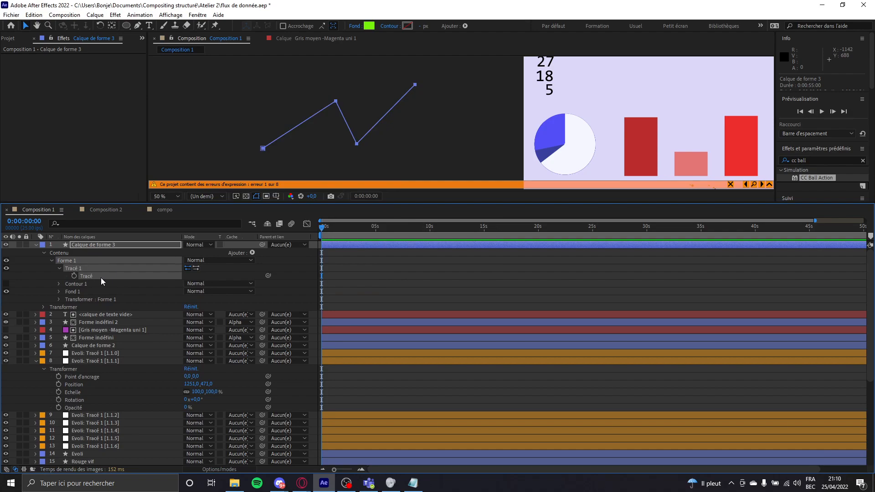
pyautogui.click(198, 15)
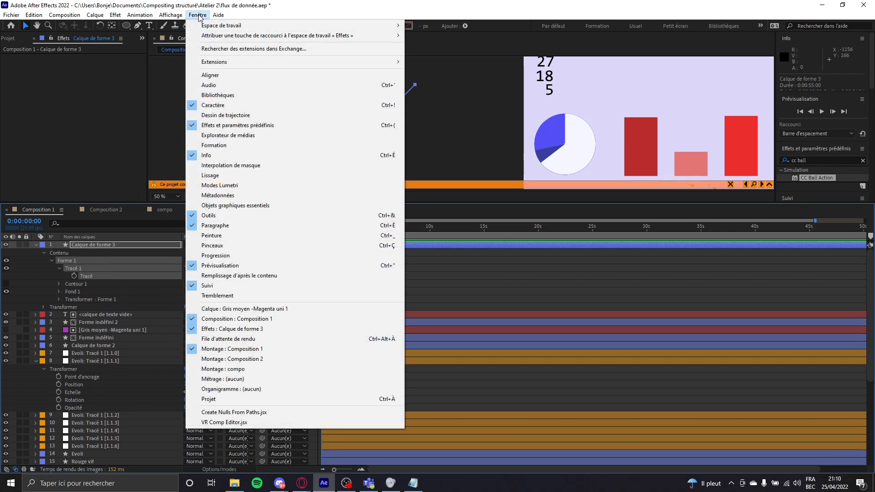
pyautogui.click(234, 412)
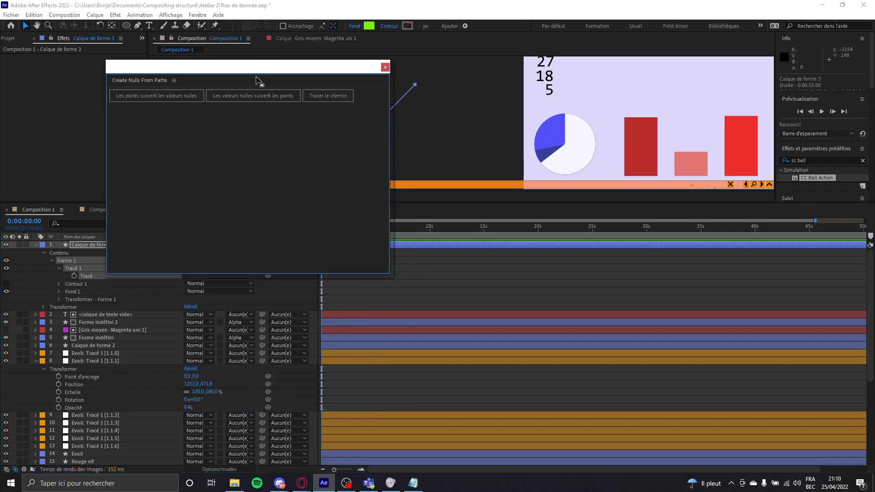
pyautogui.click(255, 95)
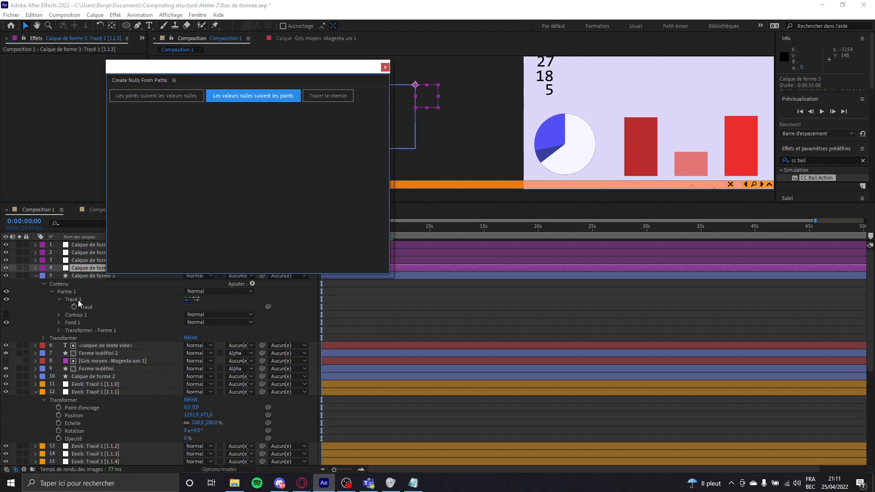
# Reselect the Tracé property of Calque de forme 3 and close the Create Nulls From Paths script.
pyautogui.click(87, 307)
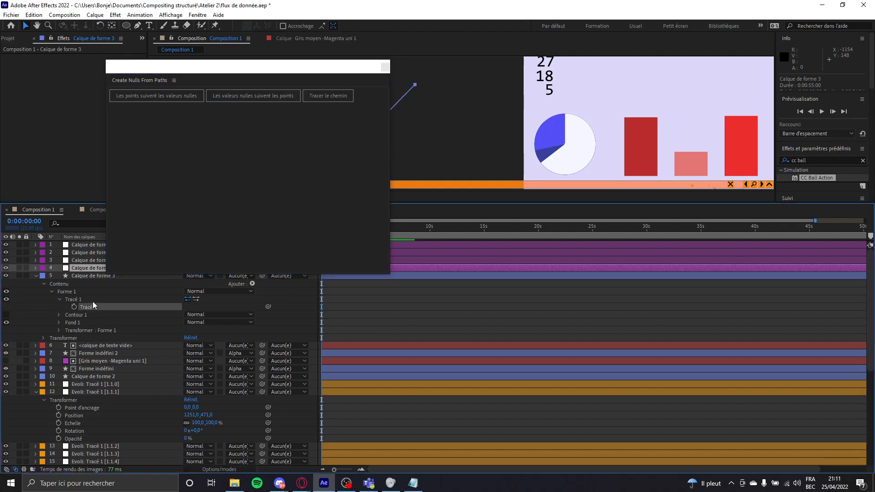
pyautogui.click(244, 97)
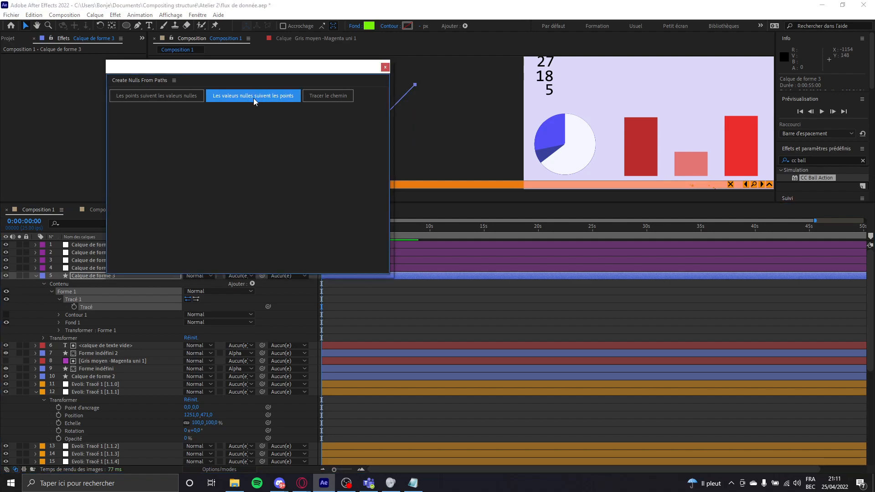
pyautogui.click(385, 67)
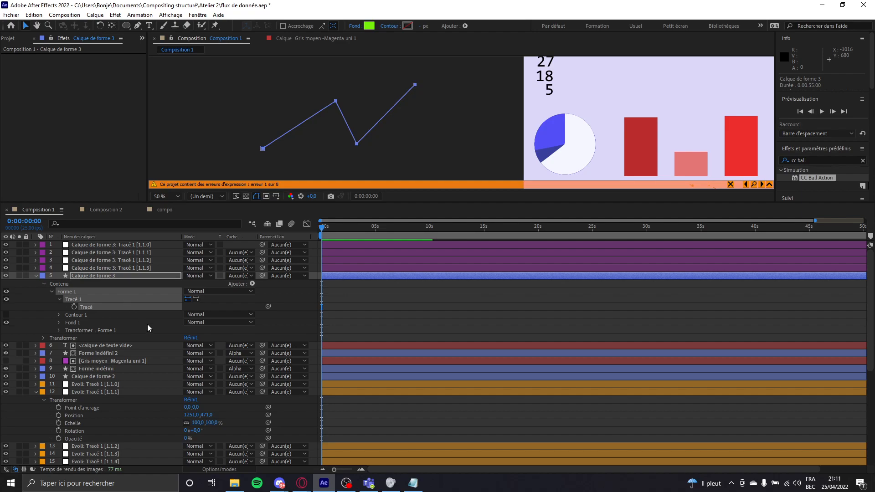
# Show the Create Nulls From Paths options for the Tracé property of Calque de forme 3, and close the script.
pyautogui.click(115, 308)
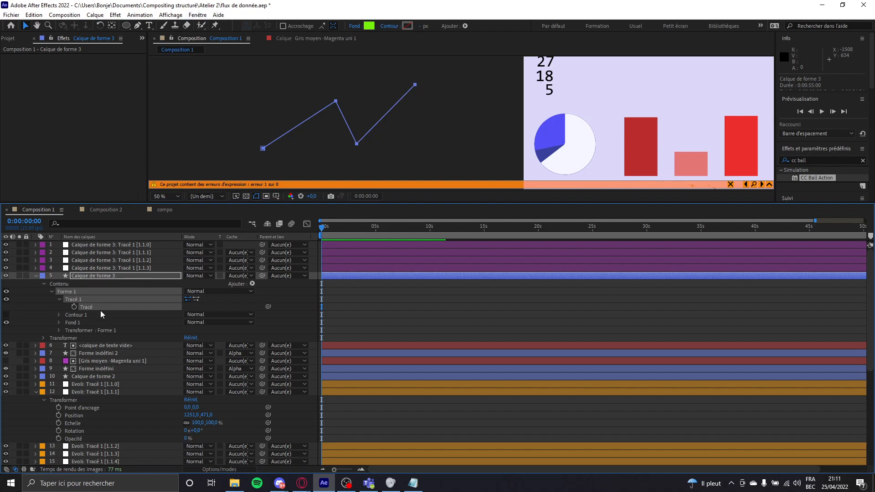
pyautogui.click(197, 15)
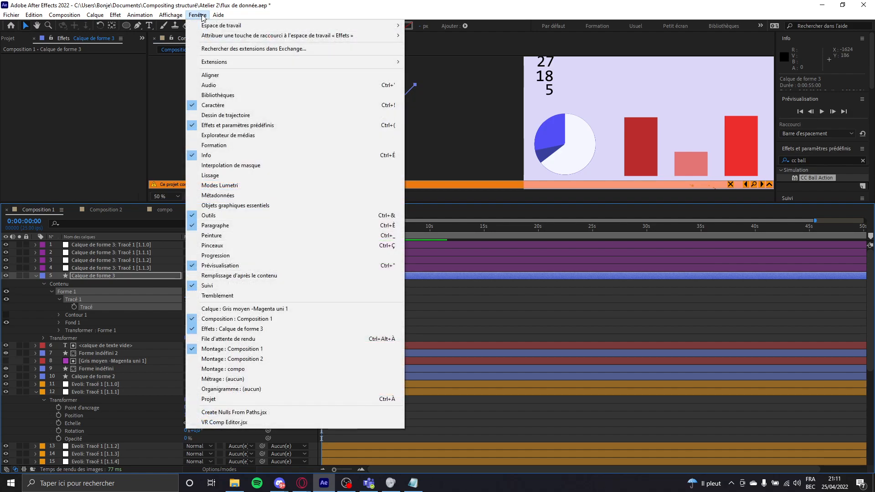
pyautogui.click(283, 414)
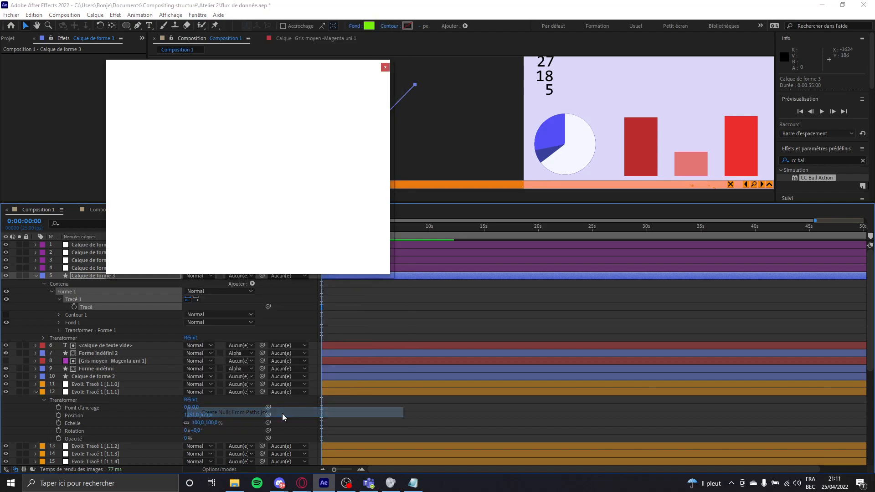
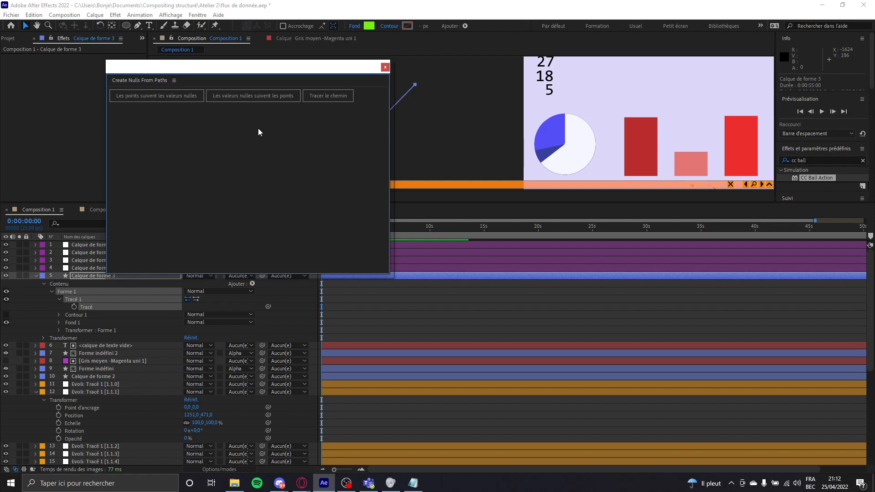
pyautogui.click(386, 67)
# Expand the Transformer properties of the null layer Calque de forme 3: Tracé 1 [1.1.1].
pyautogui.click(119, 255)
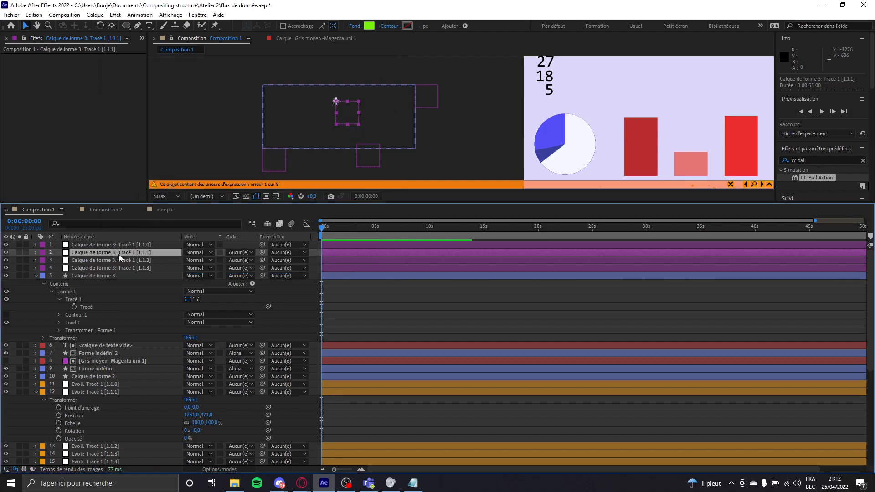
pyautogui.click(36, 251)
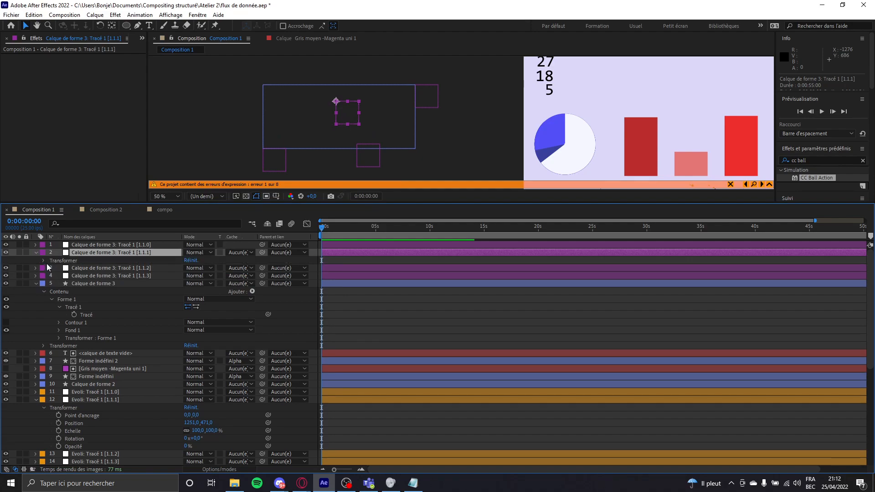
pyautogui.click(44, 261)
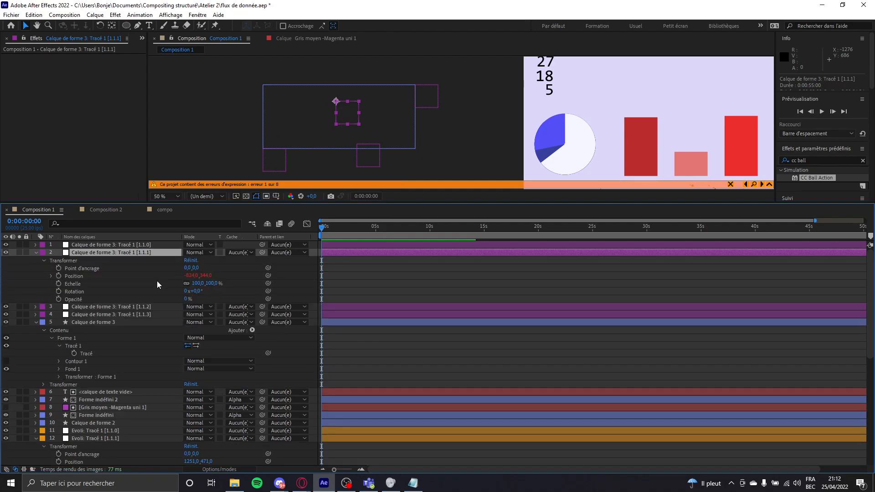
# Move the Calque de forme 3 shape from outside the frame into the composition, above the red bars.
pyautogui.click(268, 123)
pyautogui.press(',')
pyautogui.press(',')
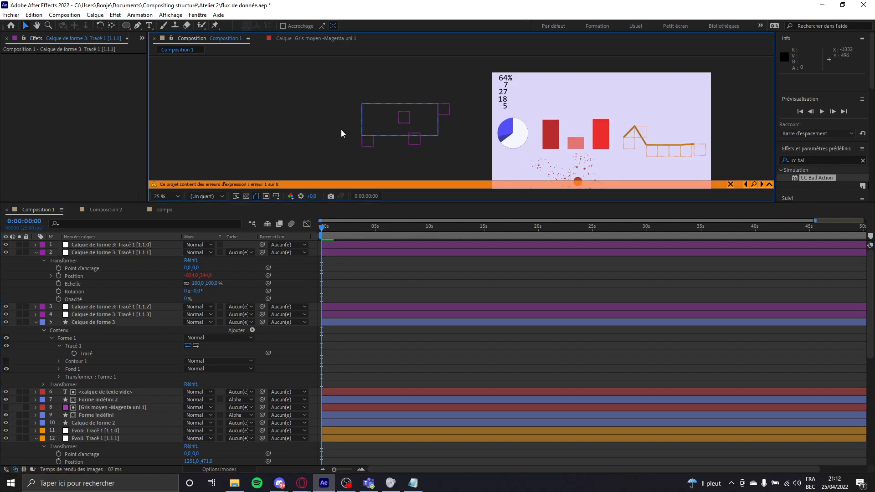
pyautogui.moveTo(341, 129); pyautogui.dragTo(261, 124)
pyautogui.press(',')
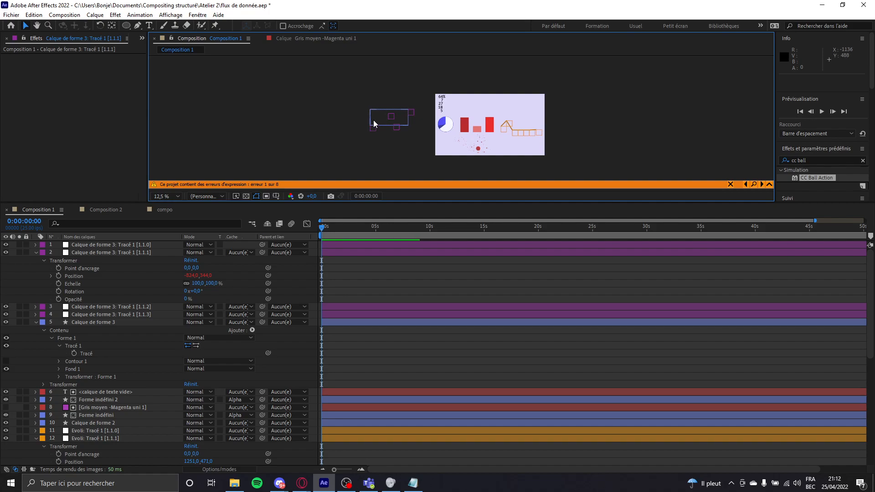
pyautogui.press('.')
pyautogui.click(315, 111)
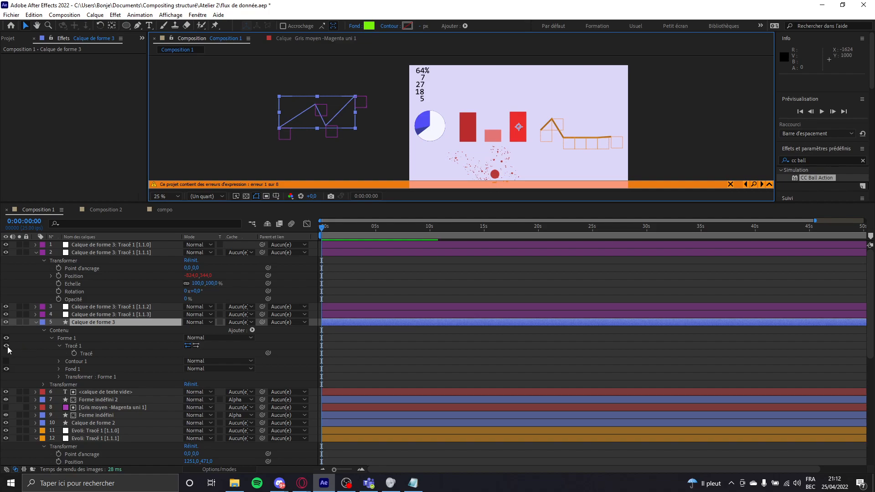
pyautogui.click(201, 132)
pyautogui.moveTo(314, 111); pyautogui.dragTo(505, 87)
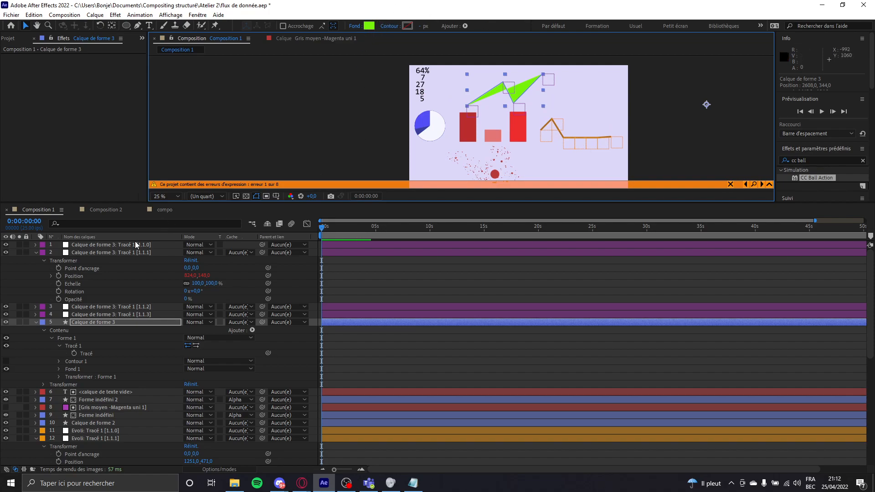
# Delete the Calque de forme 3 layer from Composition 1.
pyautogui.click(36, 322)
pyautogui.click(36, 322)
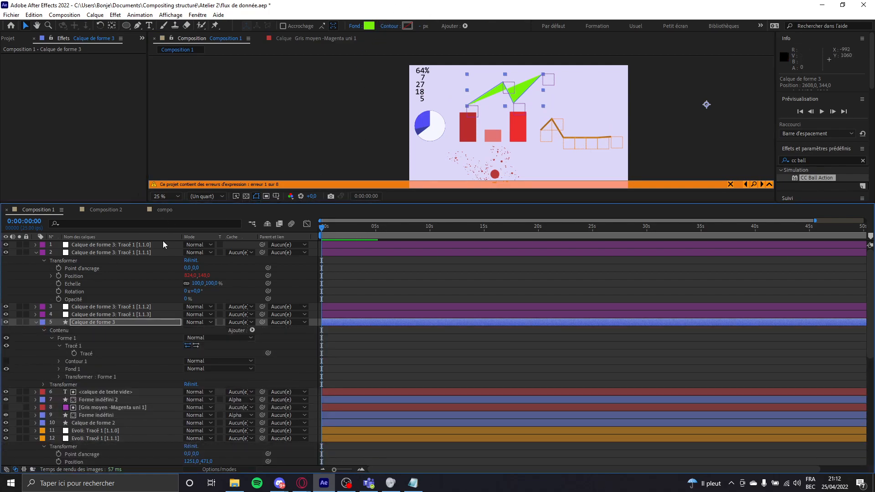
pyautogui.click(89, 316)
pyautogui.click(89, 322)
pyautogui.press('Delete')
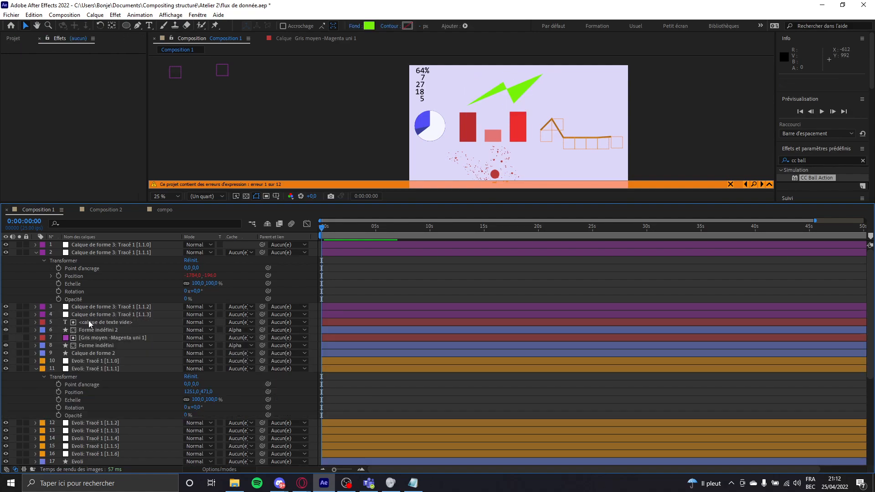
pyautogui.click(36, 254)
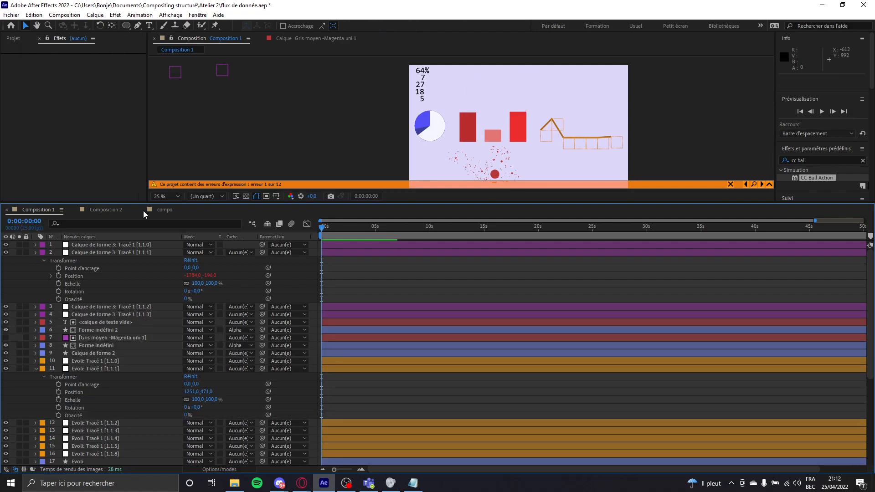
# Switch to the compo composition and collapse its Premier baton - Nucléaire and RTE-2019-lineaire-horizontal.csv layers.
pyautogui.click(163, 210)
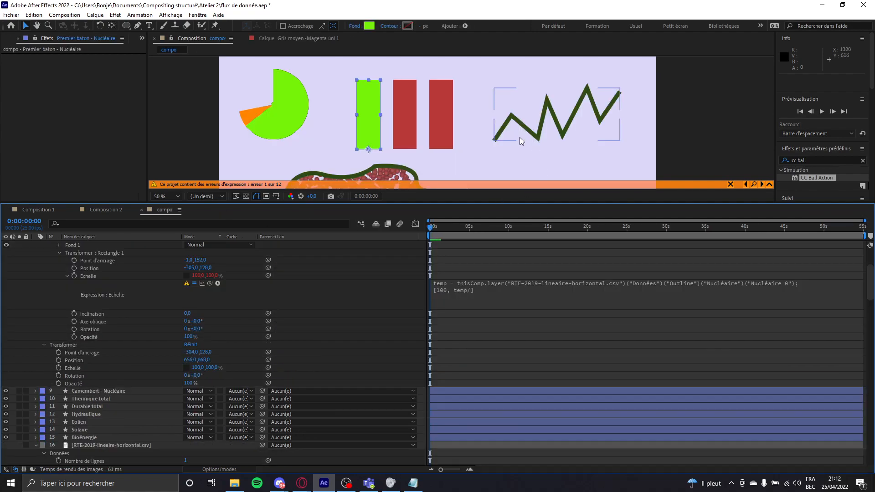
pyautogui.press(',')
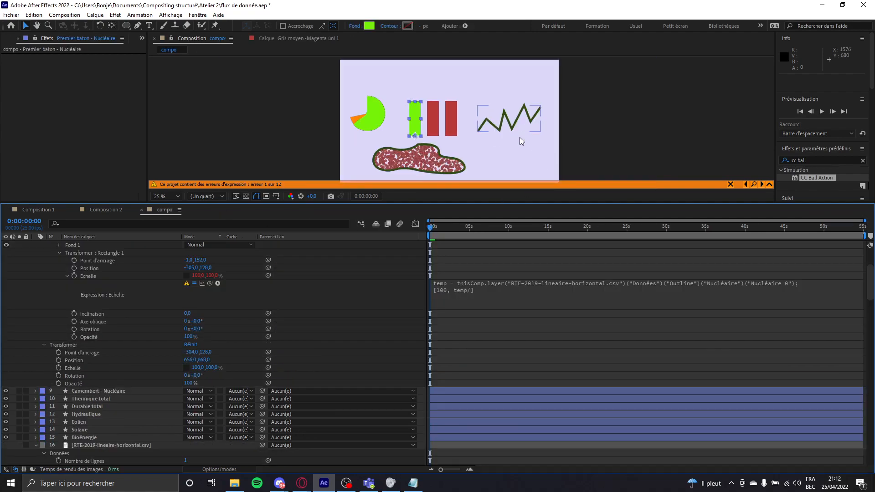
pyautogui.click(59, 253)
pyautogui.scroll(5, 94, 310)
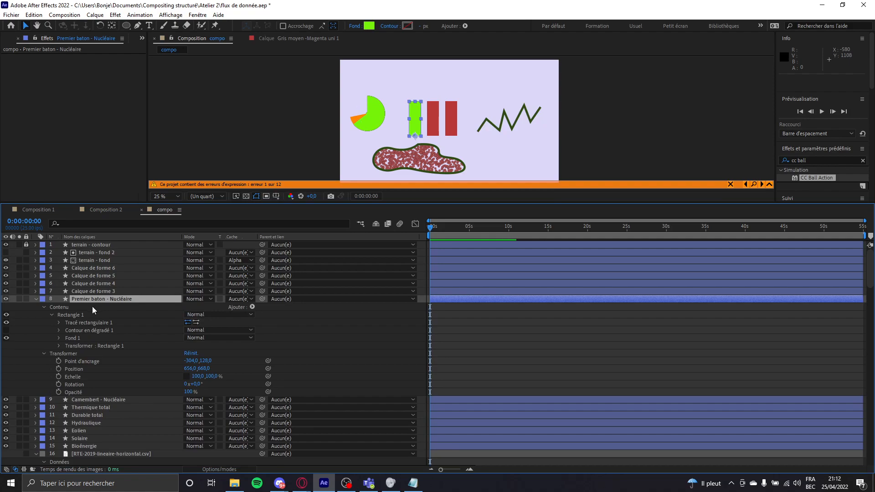
pyautogui.click(36, 299)
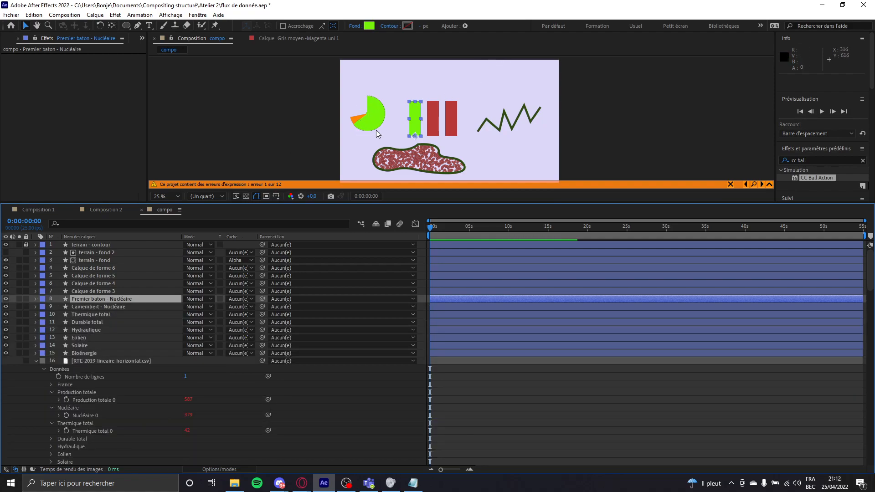
pyautogui.click(299, 91)
pyautogui.moveTo(299, 92); pyautogui.dragTo(285, 105)
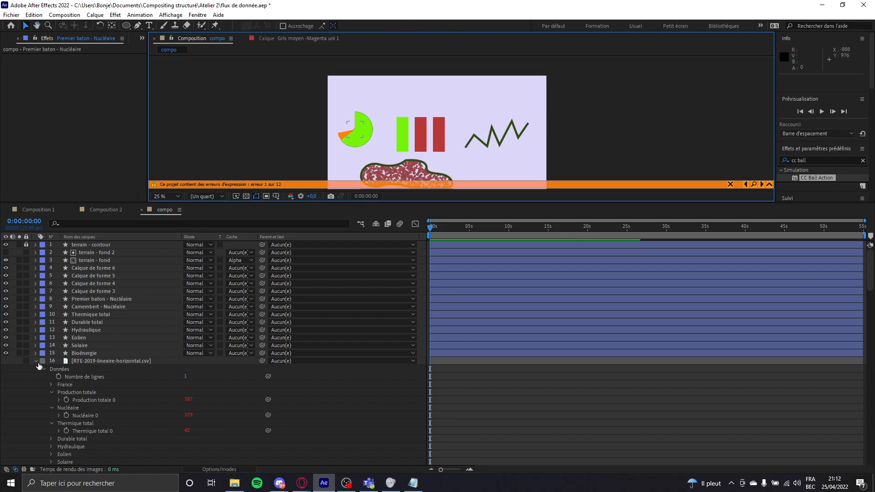
pyautogui.click(36, 361)
pyautogui.click(288, 120)
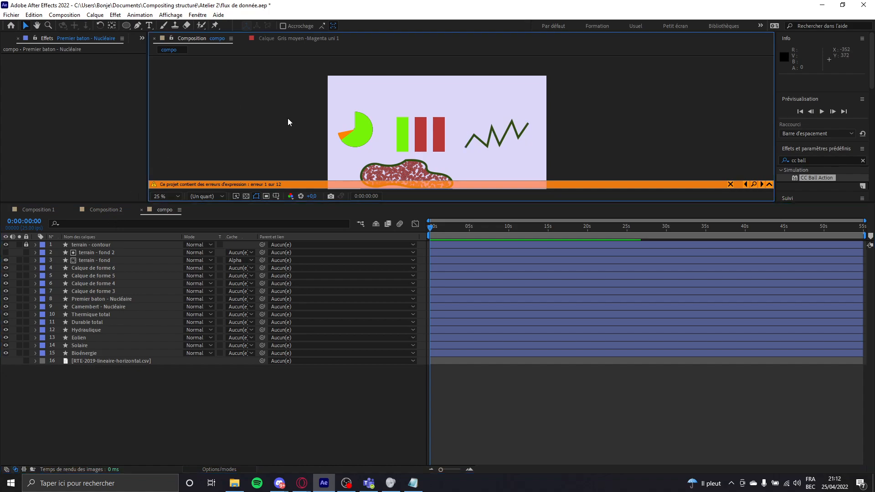
# Create an empty text layer in compo, expand its Texte group and select Texte source.
pyautogui.click(149, 26)
pyautogui.rightClick(125, 290)
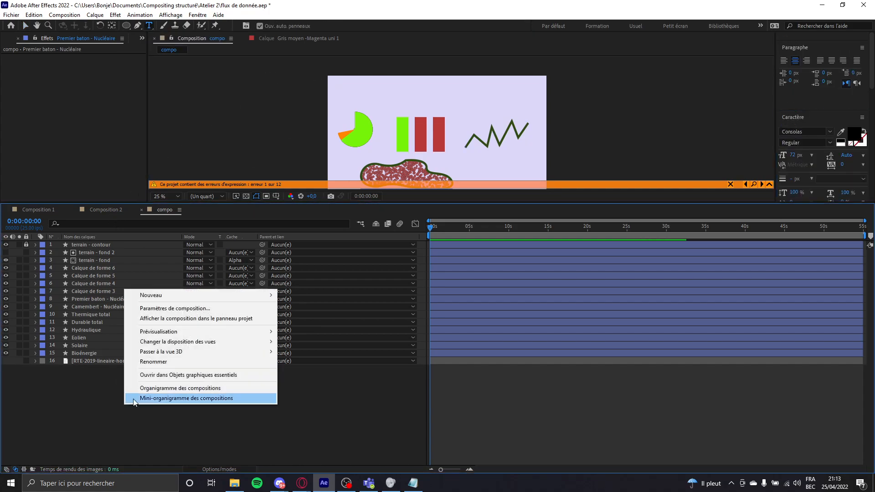
pyautogui.moveTo(215, 294)
pyautogui.click(348, 310)
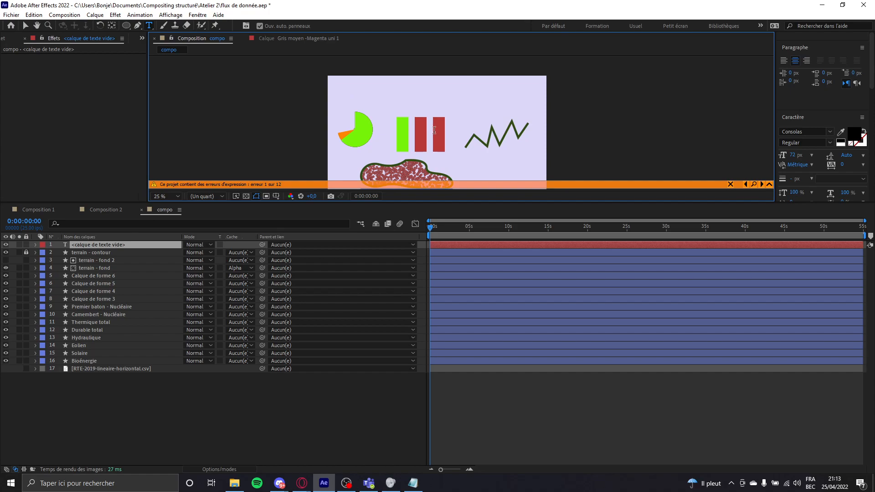
pyautogui.click(36, 245)
pyautogui.click(43, 253)
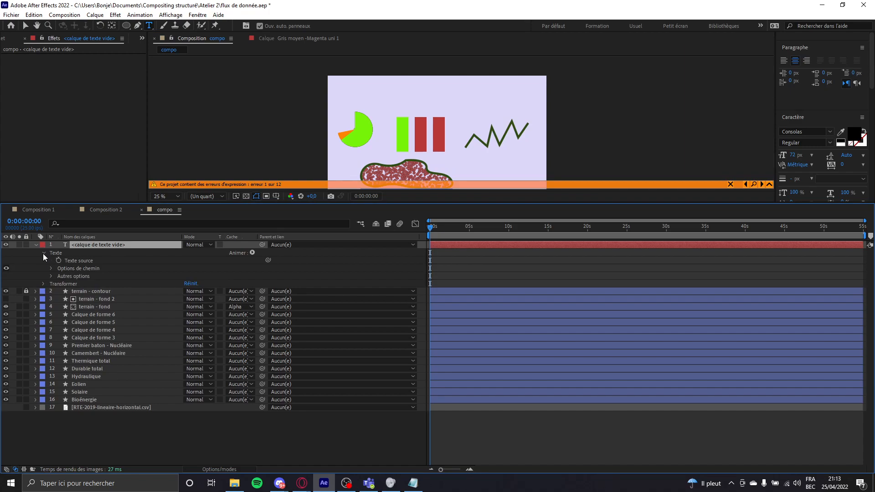
pyautogui.click(371, 91)
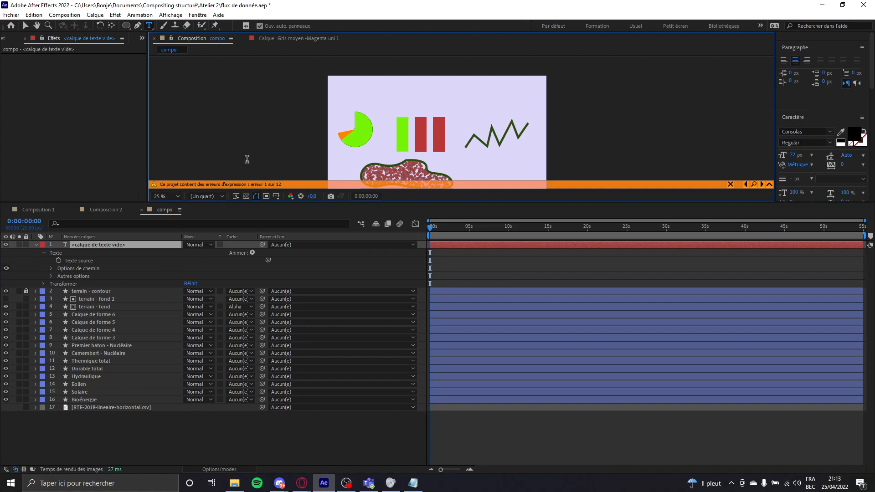
pyautogui.click(84, 260)
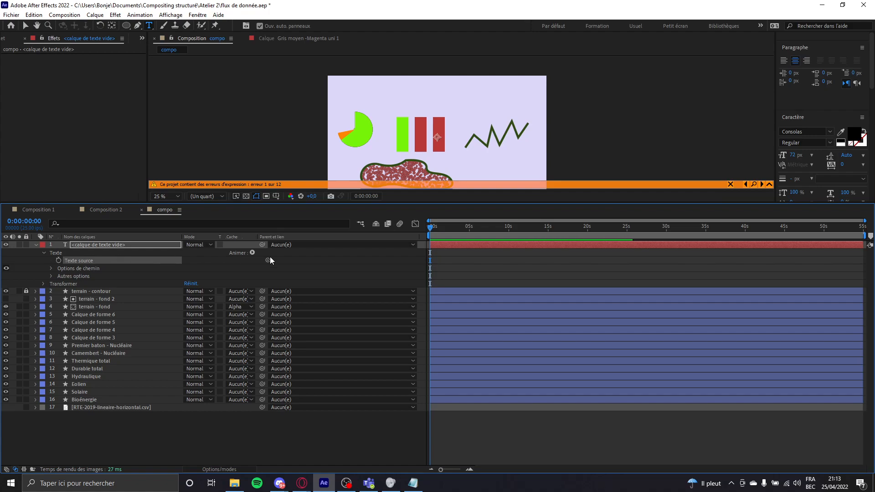
pyautogui.click(34, 410)
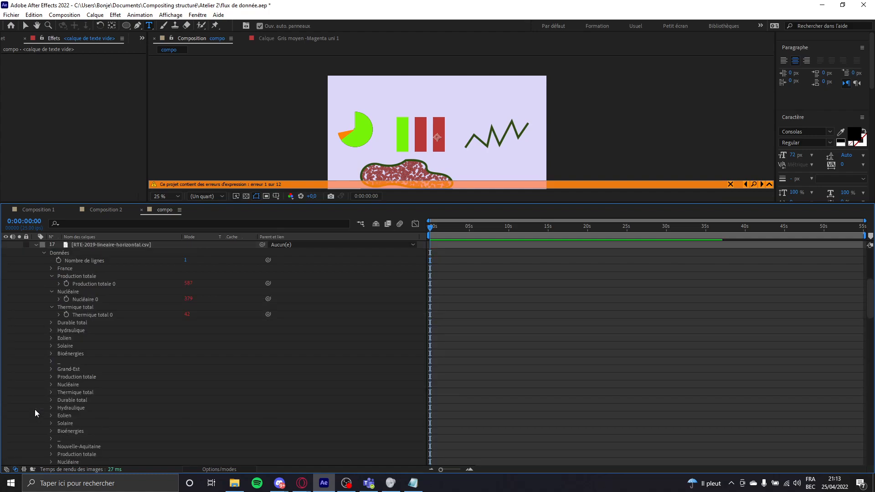
pyautogui.scroll(5, 257, 392)
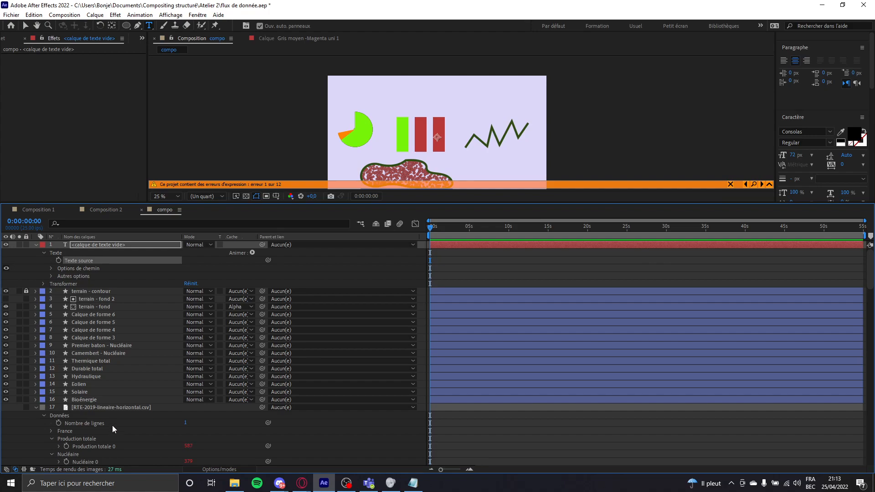
pyautogui.click(36, 407)
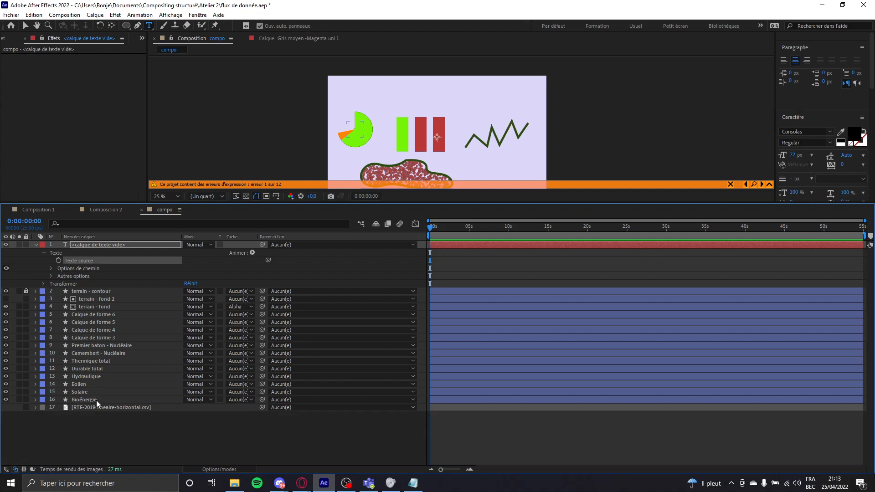
# Link the empty text layer's Texte source to the Fin property of Réduire les tracés 1 in the Camembert - Nucléaire layer.
pyautogui.click(36, 353)
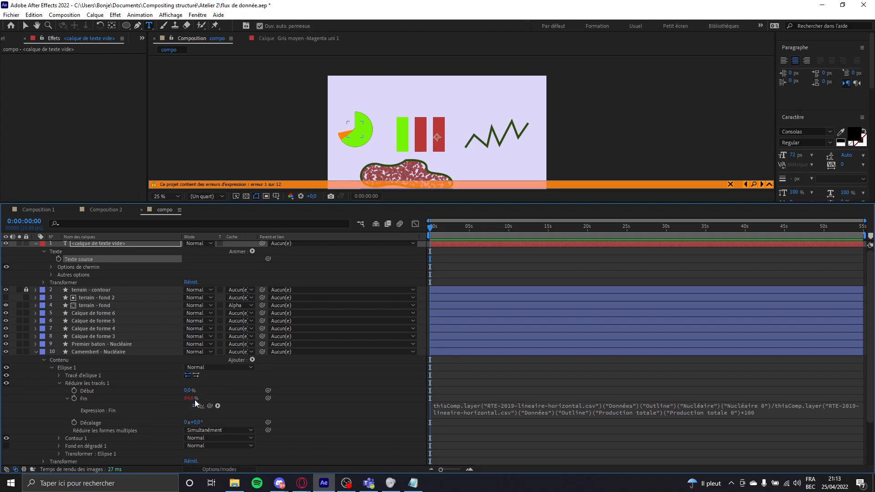
pyautogui.moveTo(267, 261); pyautogui.dragTo(269, 260)
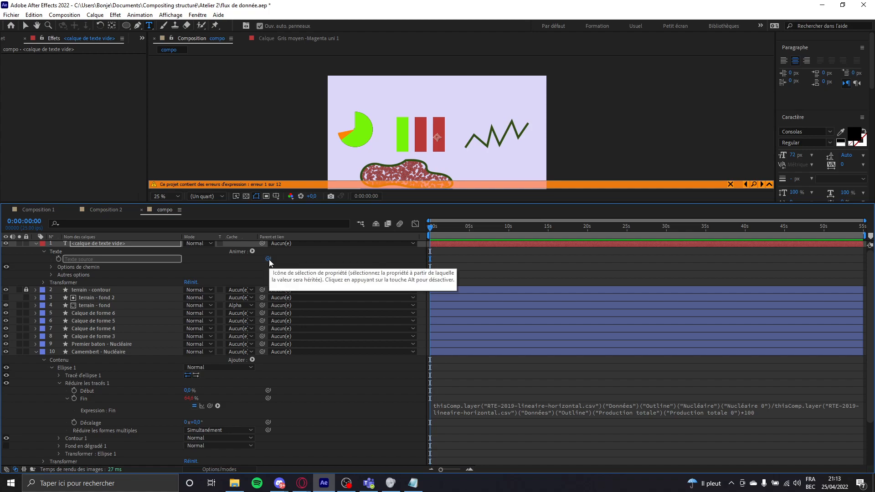
pyautogui.moveTo(269, 262); pyautogui.dragTo(187, 401)
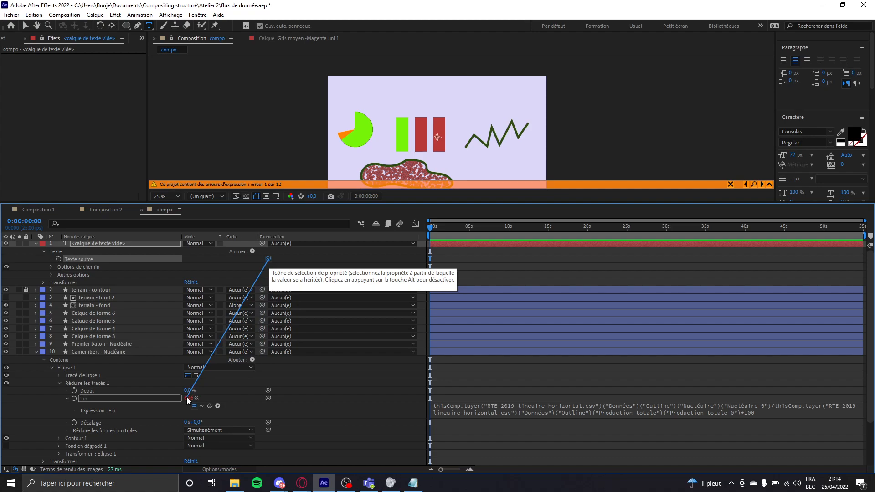
pyautogui.moveTo(187, 401); pyautogui.dragTo(188, 400)
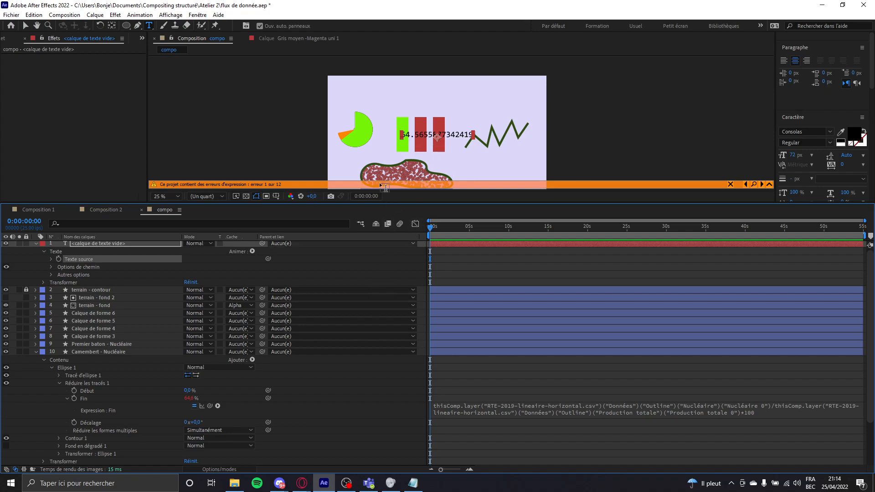
# Move the text layer above the pie chart in the composition's upper-left corner, and reveal its Texte source expression.
pyautogui.click(25, 25)
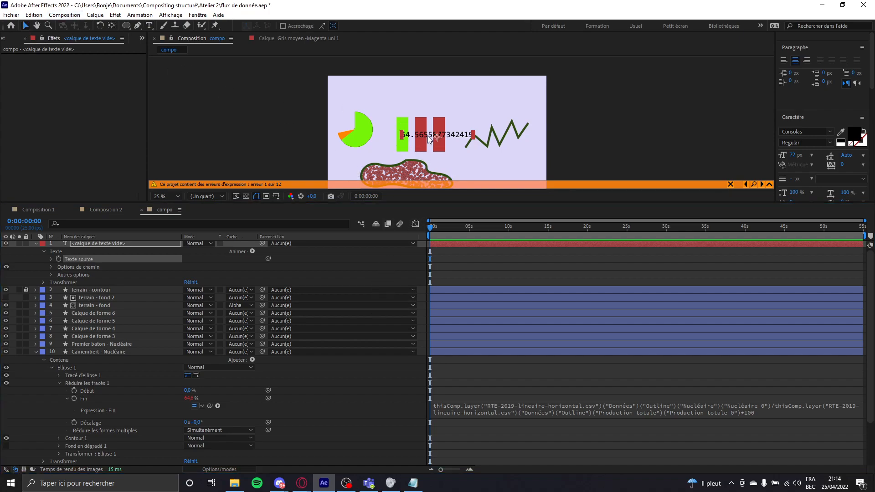
pyautogui.moveTo(429, 137); pyautogui.dragTo(358, 86)
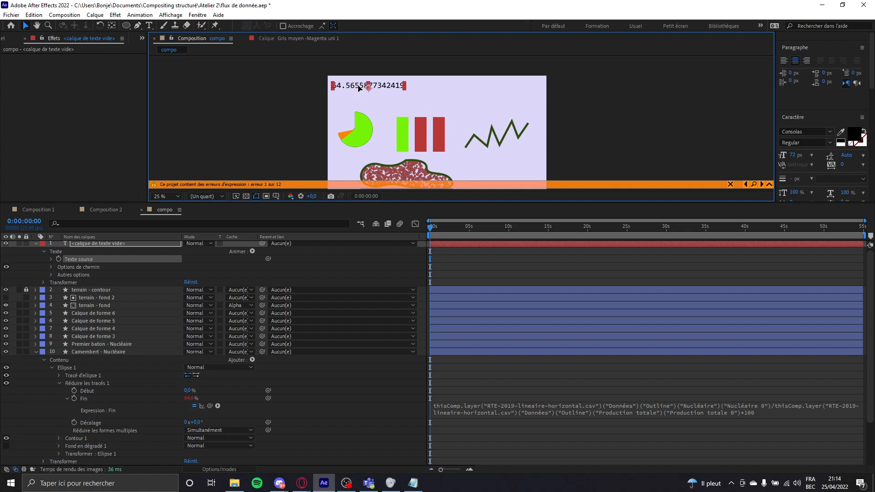
pyautogui.click(51, 259)
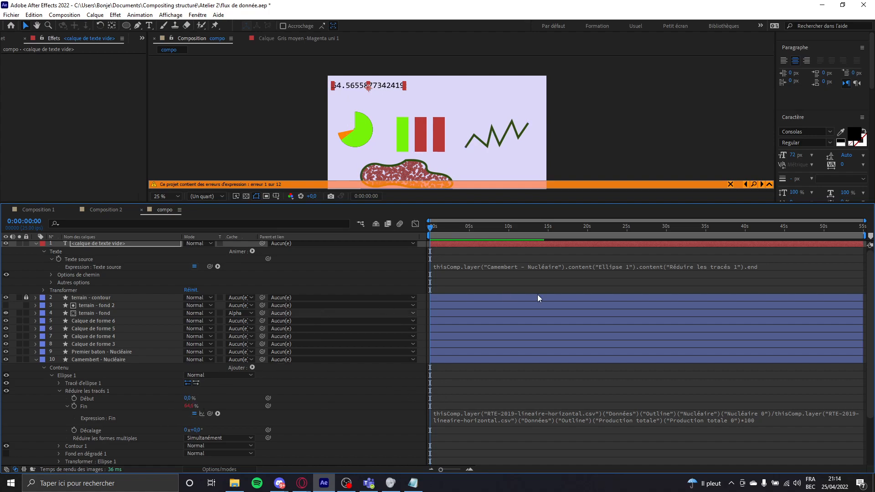
# Try to round the text layer's percentage by wrapping its whole Texte source expression in round().
pyautogui.click(474, 267)
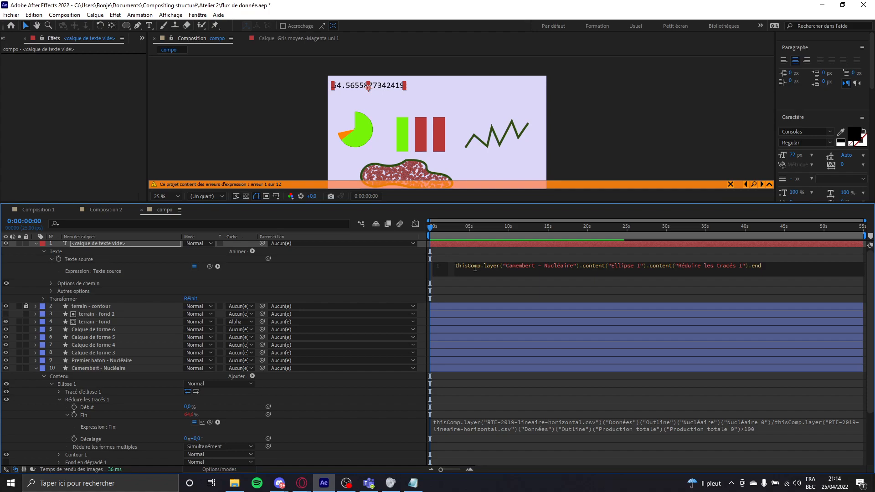
pyautogui.write('round')
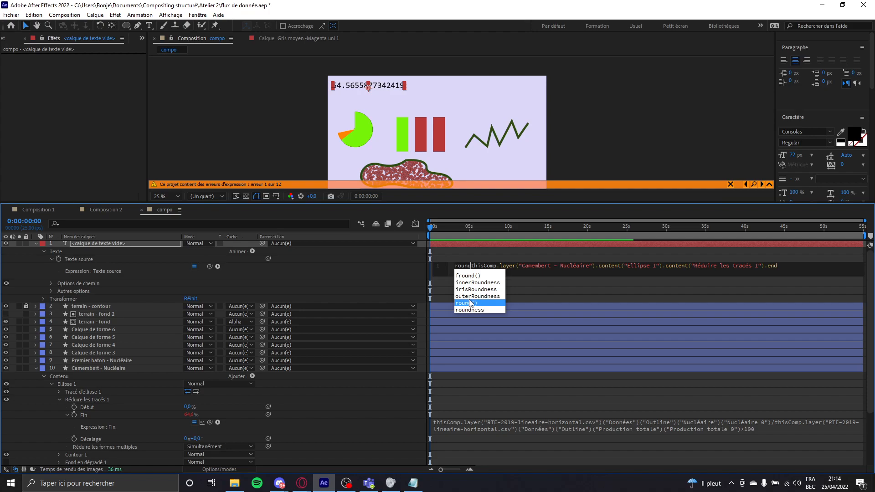
pyautogui.click(472, 266)
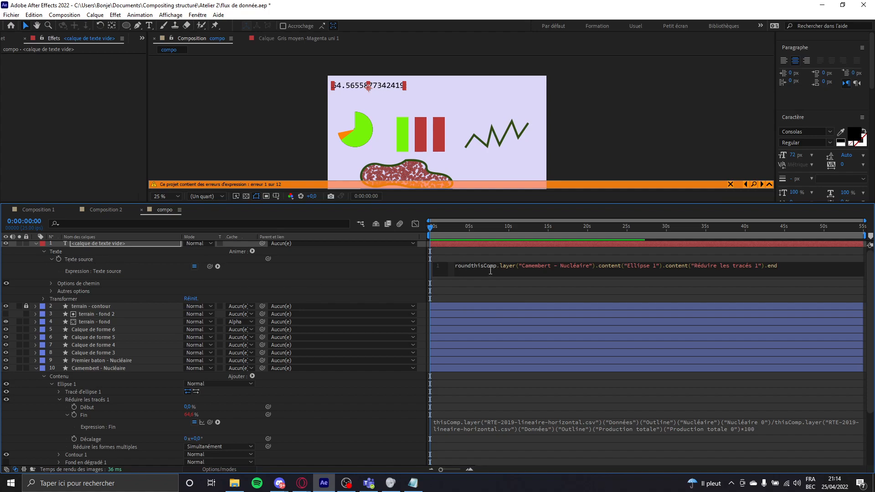
pyautogui.write('(')
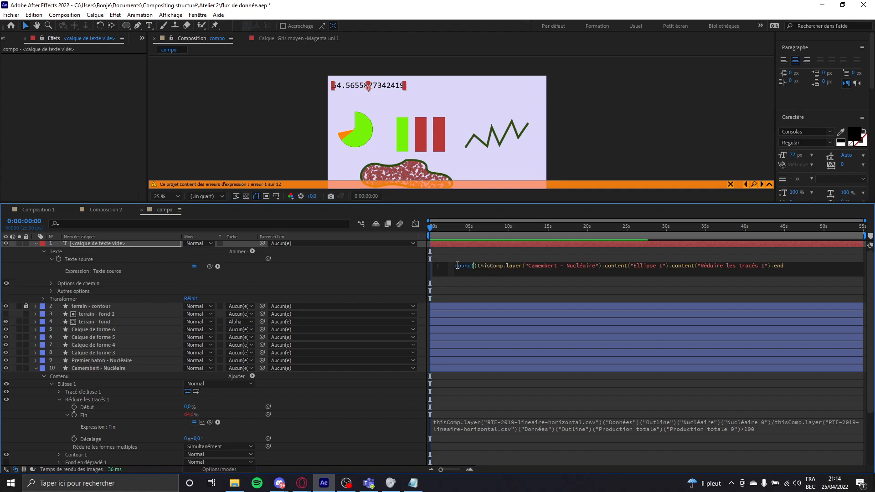
pyautogui.press('BackSpace')
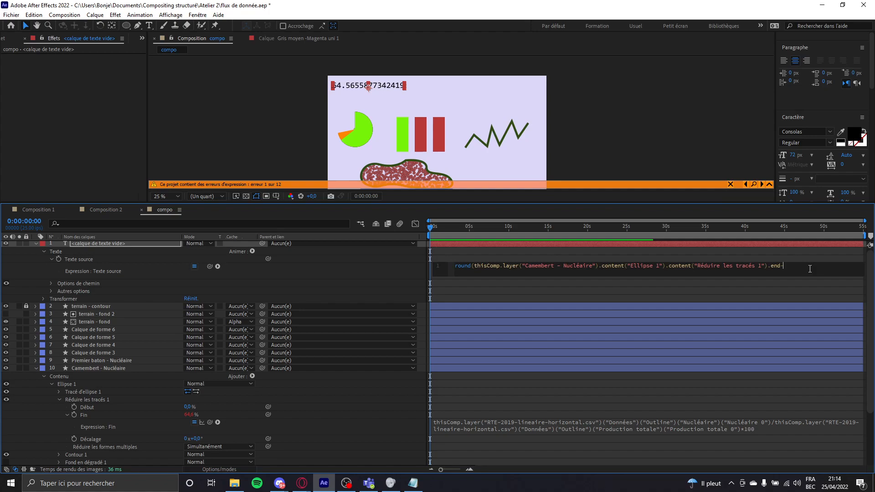
pyautogui.write(')')
pyautogui.click(655, 140)
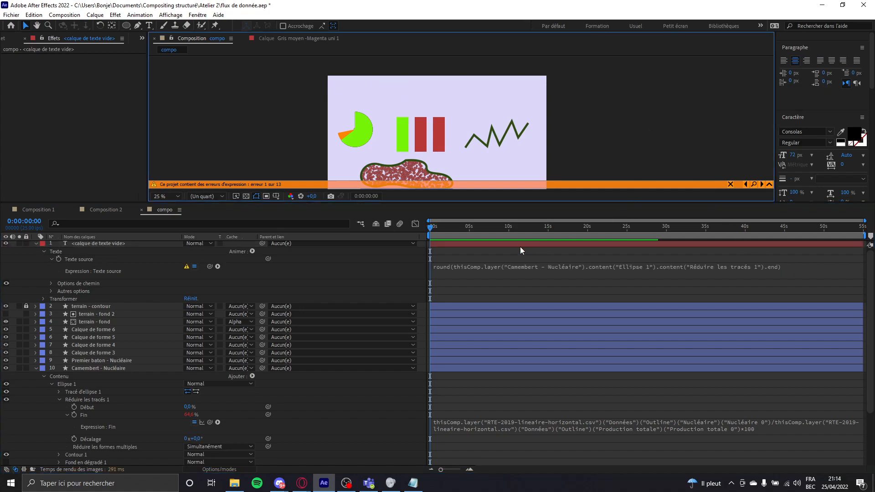
# Check the expression error and remove the round() wrapper from the text layer's Texte source expression.
pyautogui.click(442, 270)
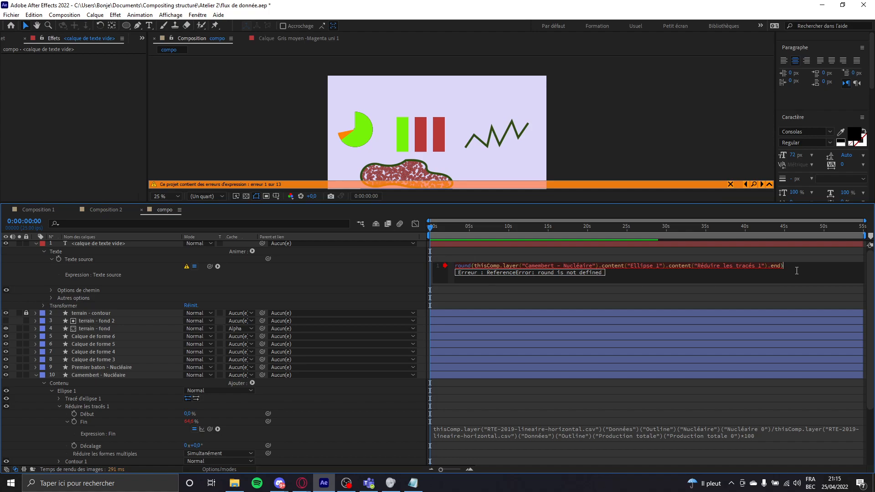
pyautogui.click(677, 141)
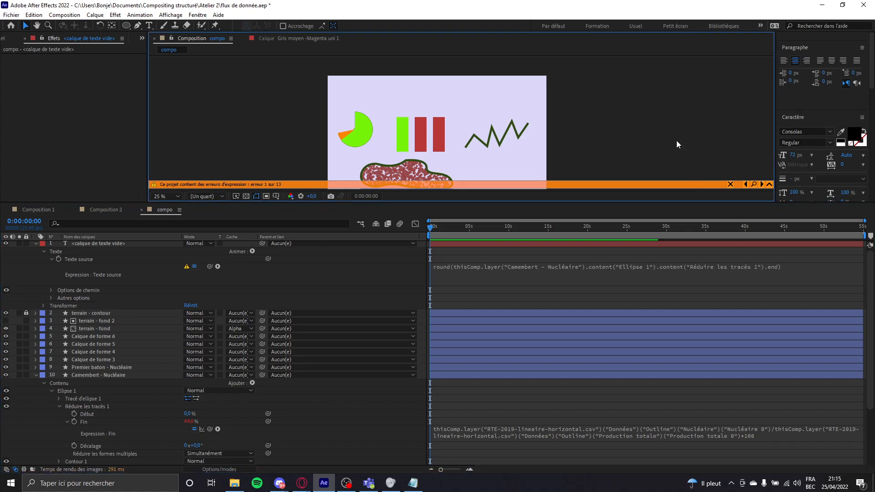
pyautogui.doubleClick(465, 268)
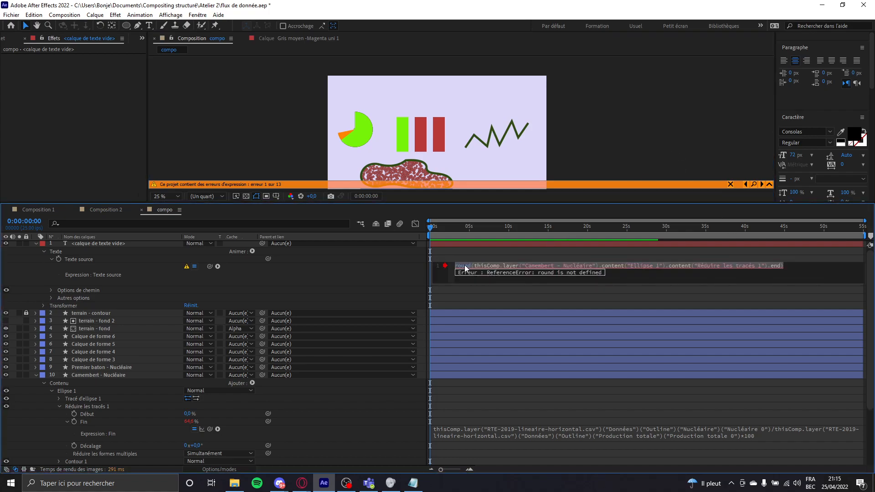
pyautogui.click(495, 270)
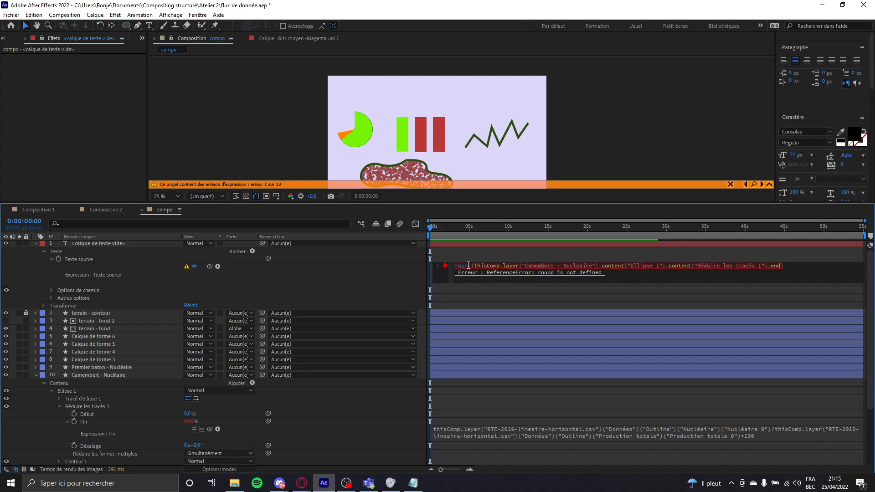
pyautogui.click(473, 267)
pyautogui.click(794, 266)
pyautogui.press('BackSpace')
pyautogui.moveTo(474, 266); pyautogui.dragTo(433, 267)
pyautogui.press('BackSpace')
pyautogui.write('rou')
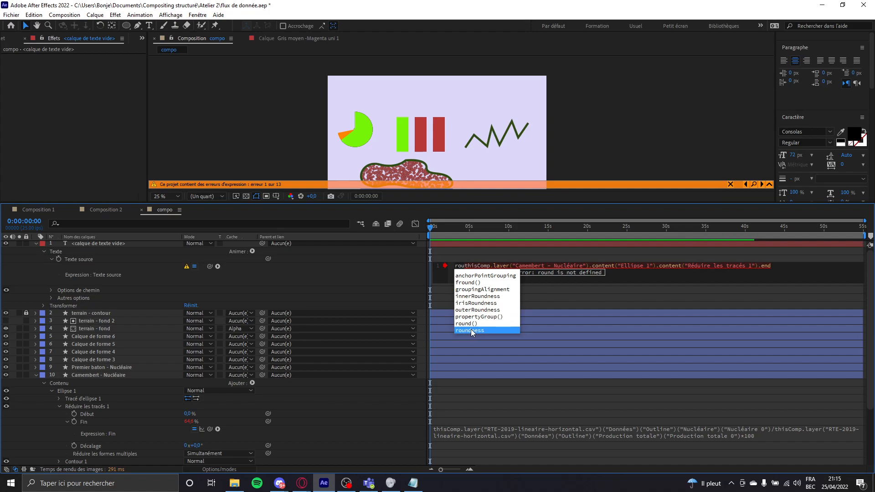
pyautogui.click(573, 267)
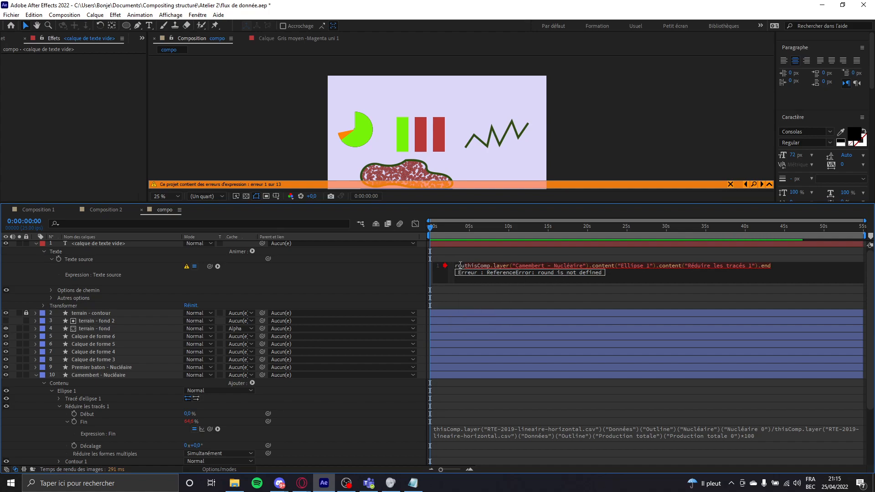
pyautogui.press('BackSpace')
pyautogui.press('BackSpace')
pyautogui.press('BackSpace')
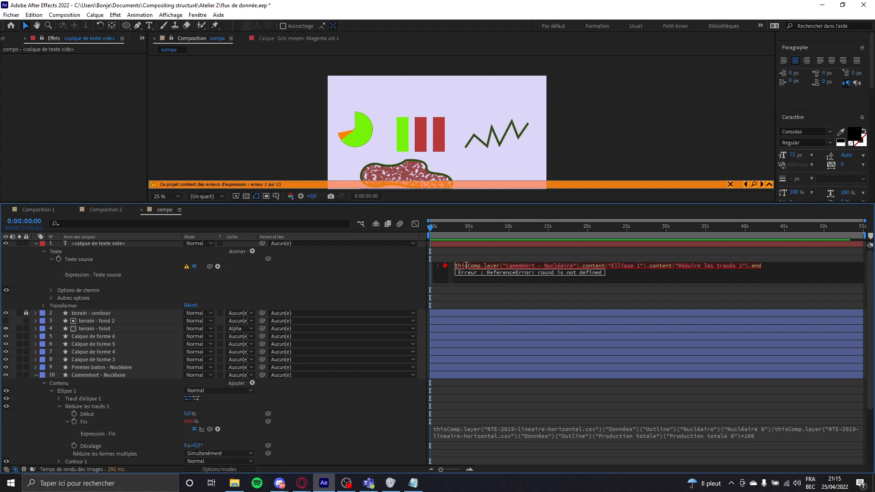
pyautogui.write('about')
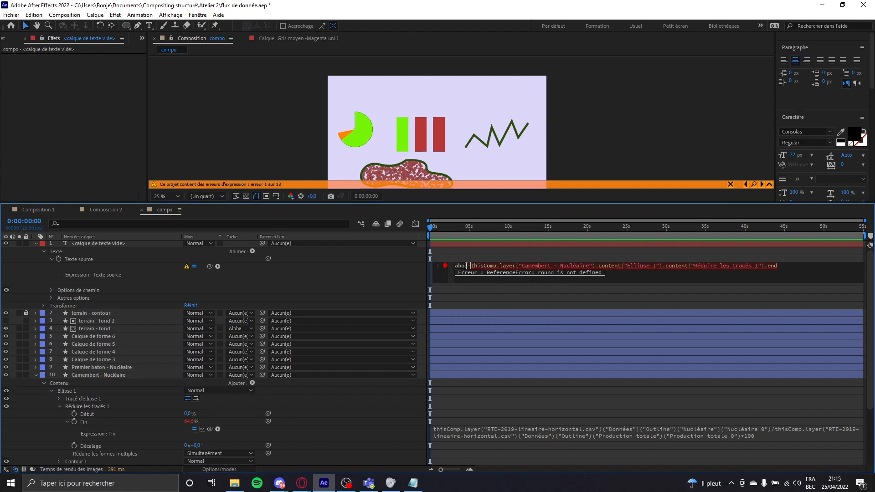
pyautogui.press('BackSpace')
pyautogui.write('t()')
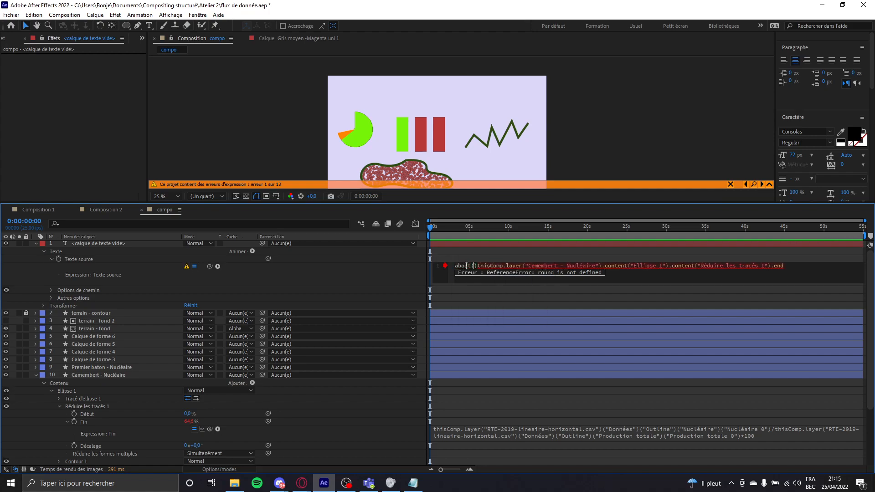
pyautogui.doubleClick(479, 266)
pyautogui.moveTo(479, 266); pyautogui.dragTo(445, 269)
pyautogui.click(470, 270)
pyautogui.press('BackSpace')
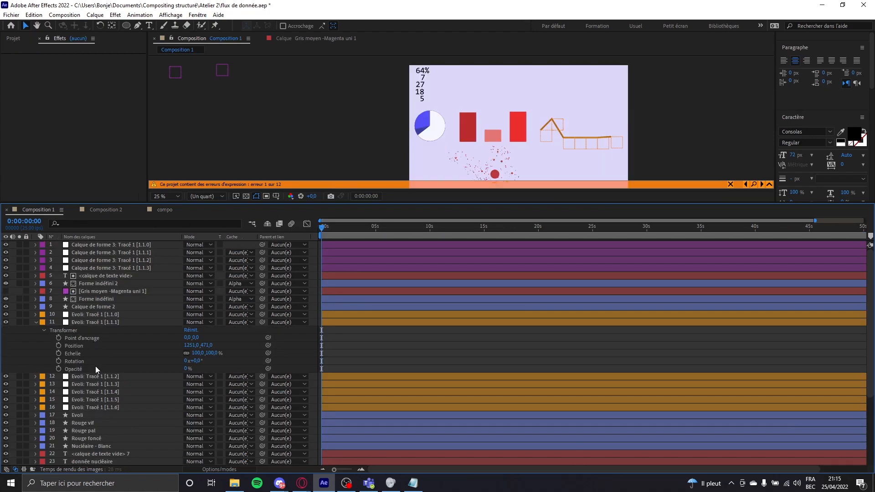
# In Composition 1, reveal the Texte source expression of the donnée nucléaire layer to see how it rounds the percentage.
pyautogui.scroll(-5, 98, 371)
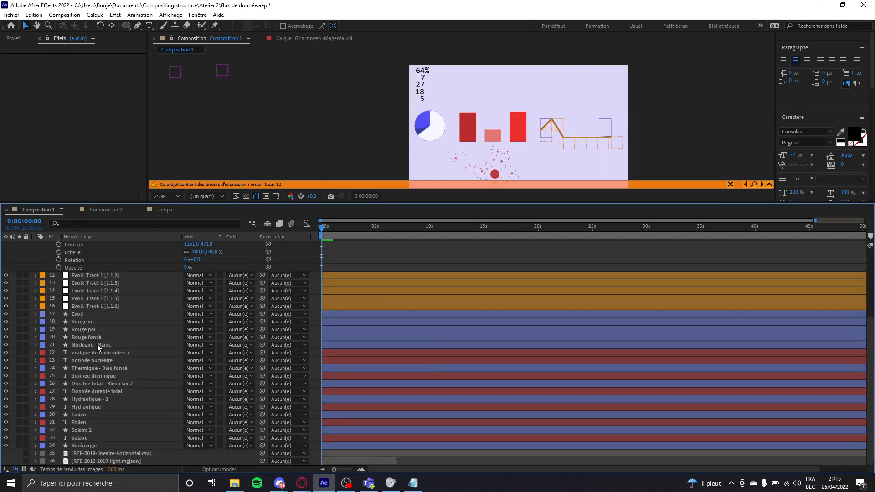
pyautogui.click(36, 353)
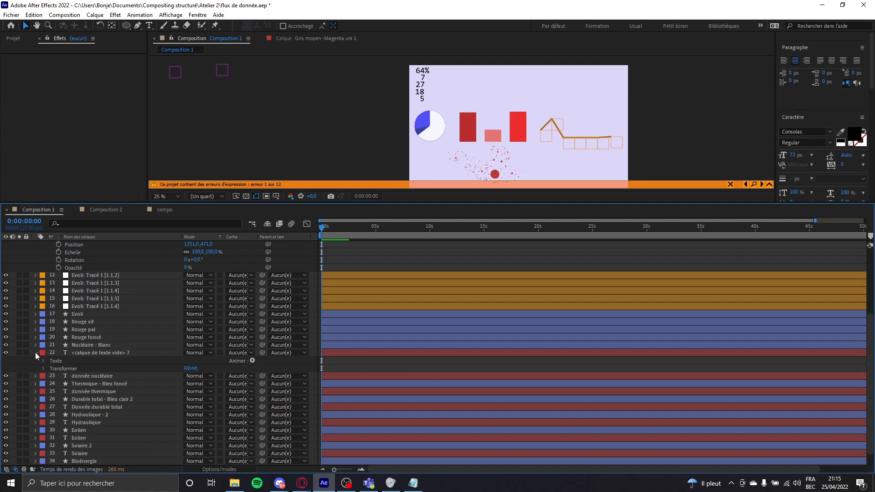
pyautogui.click(36, 376)
pyautogui.scroll(-1, 88, 379)
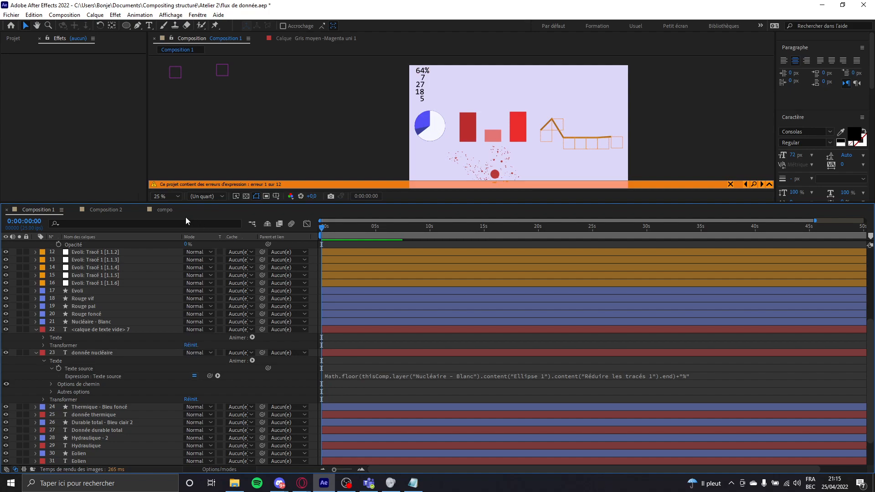
# Back in compo, try prefixing the text layer's Texte source expression with round. and enclosing the rest in parentheses.
pyautogui.click(152, 211)
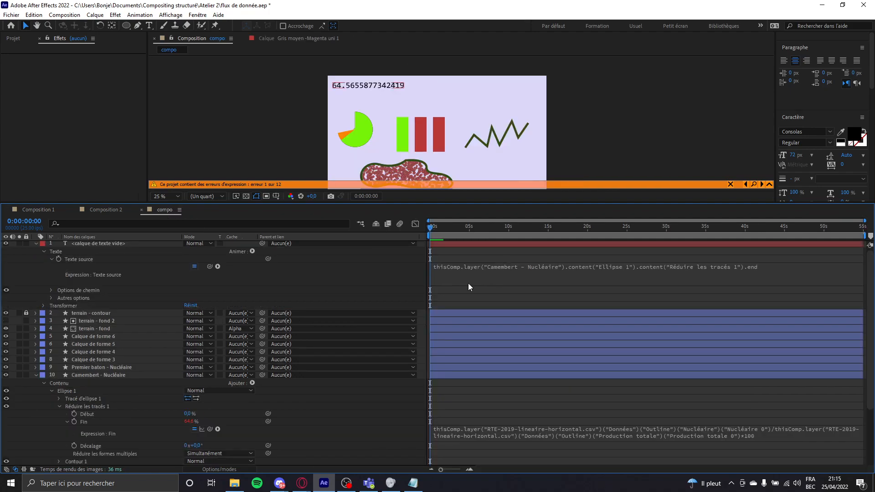
pyautogui.click(461, 266)
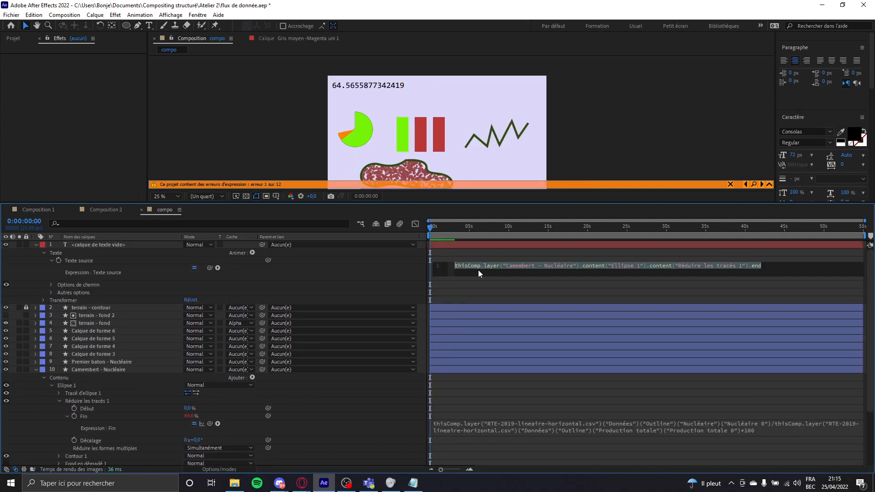
pyautogui.click(474, 268)
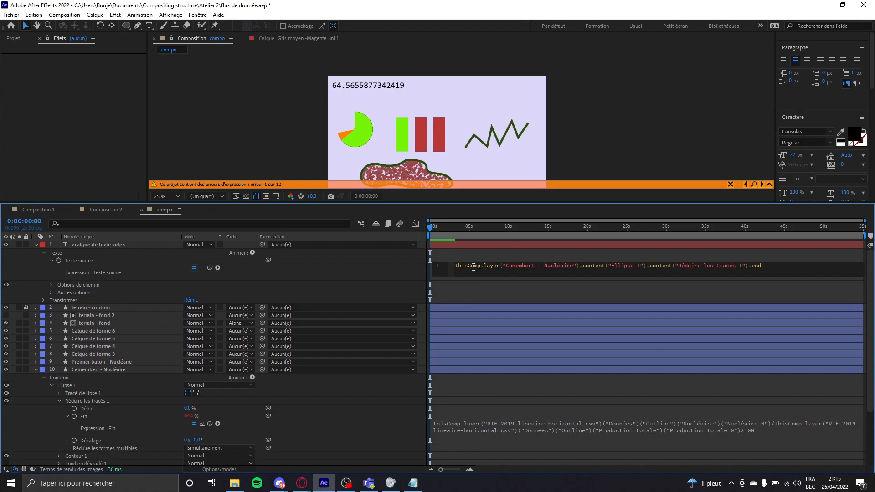
pyautogui.write('round(')
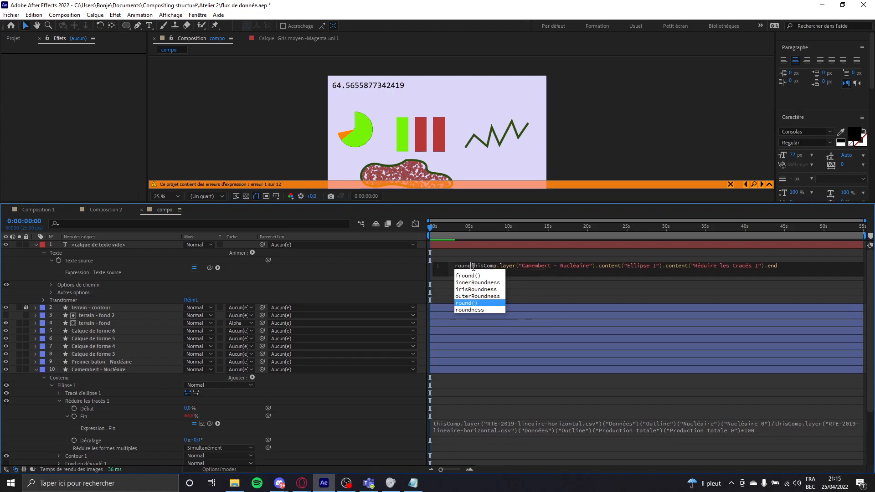
pyautogui.write('()')
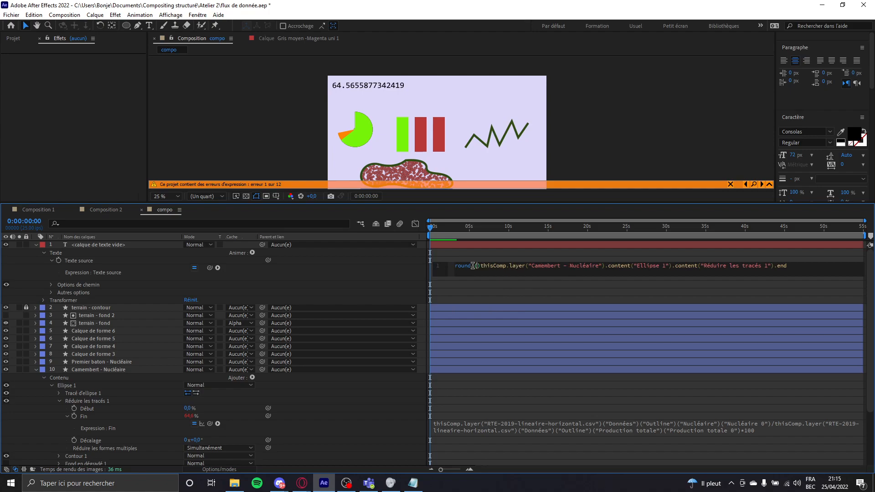
pyautogui.click(473, 266)
pyautogui.write('.')
pyautogui.click(481, 266)
pyautogui.press('BackSpace')
pyautogui.click(788, 266)
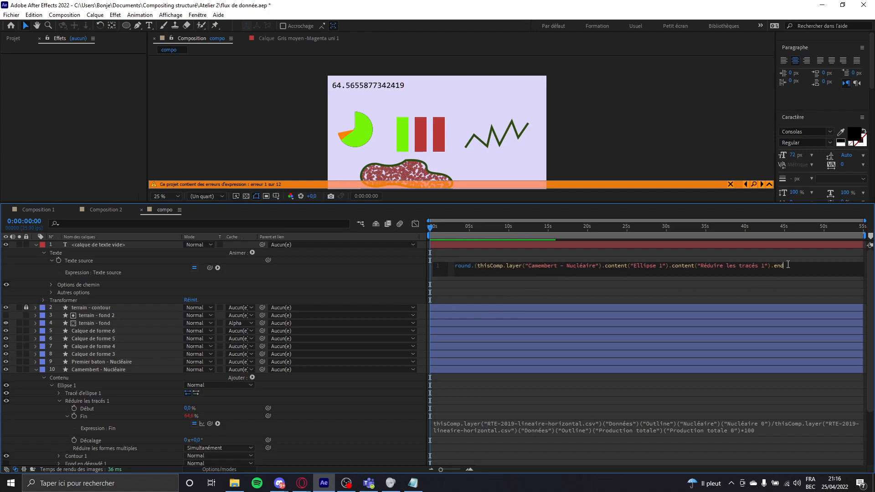
pyautogui.write(')')
pyautogui.click(622, 149)
# Compare the text layer's failing expression with the donnée nucléaire expression in Composition 1, and return to compo.
pyautogui.click(792, 269)
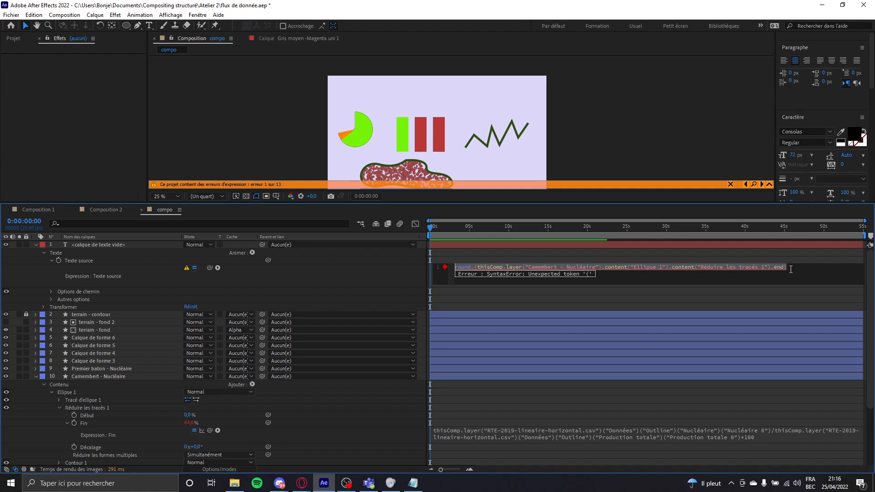
pyautogui.click(42, 212)
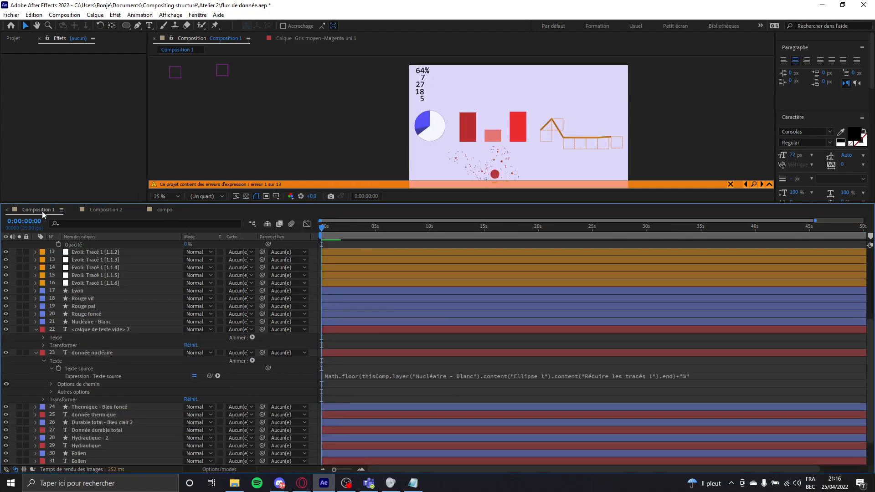
pyautogui.click(169, 210)
pyautogui.click(600, 272)
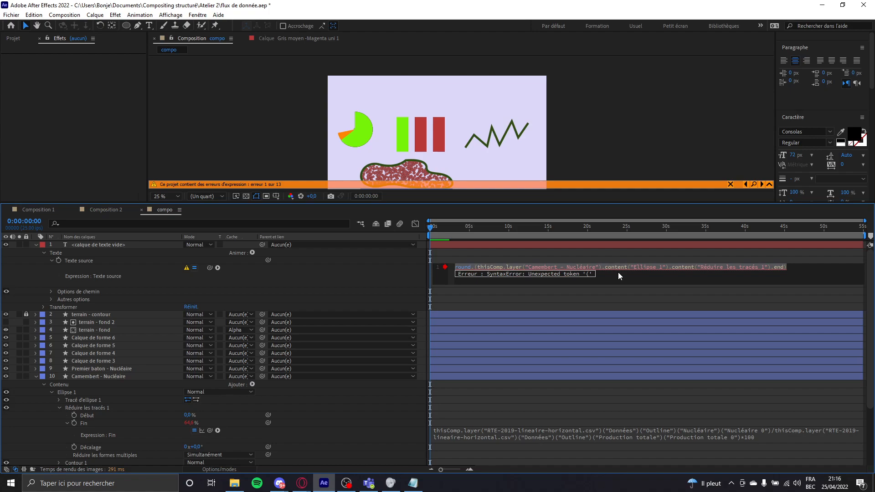
# Try the text layer's Texte source expression with both enclosing parentheses removed, keeping the round. prefix before thisComp.
pyautogui.click(476, 266)
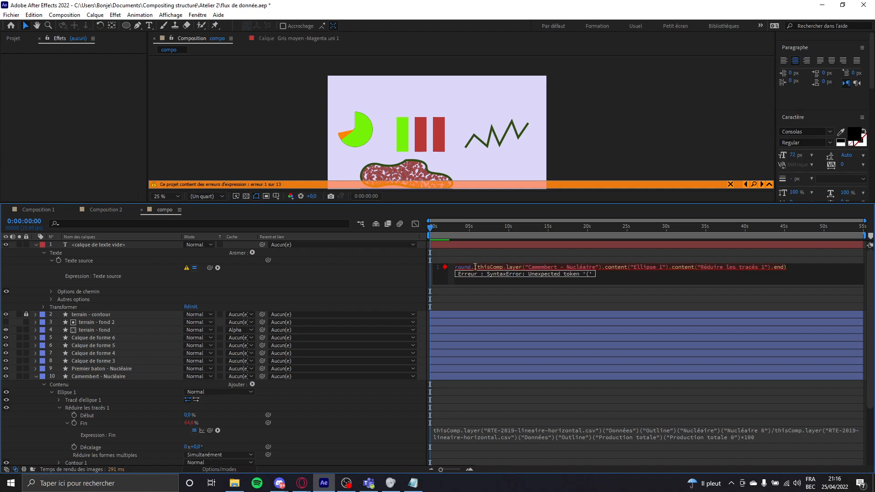
pyautogui.press('BackSpace')
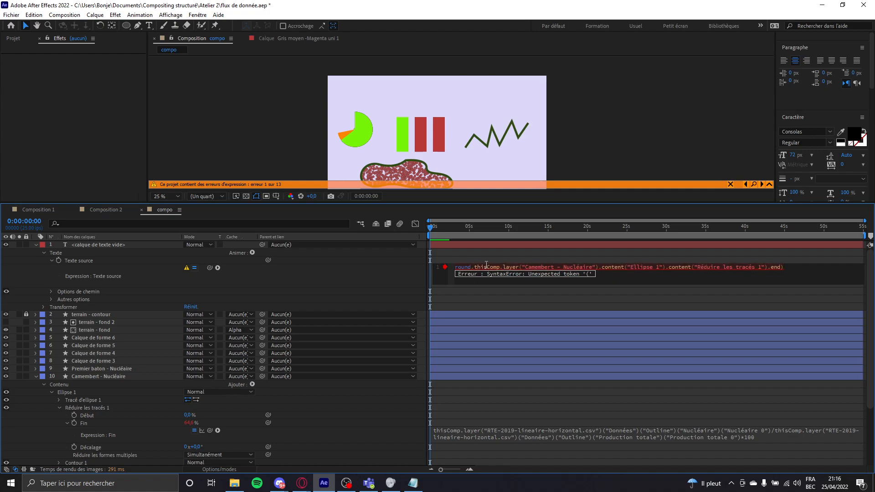
pyautogui.click(281, 149)
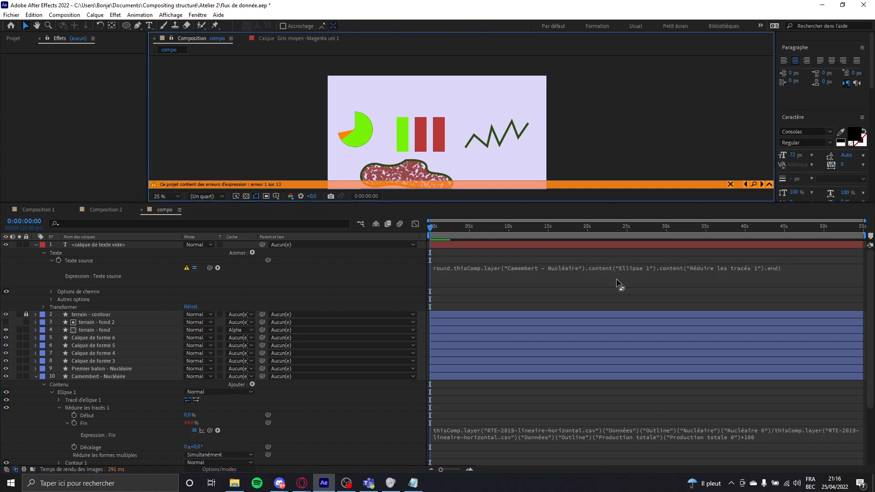
pyautogui.click(585, 275)
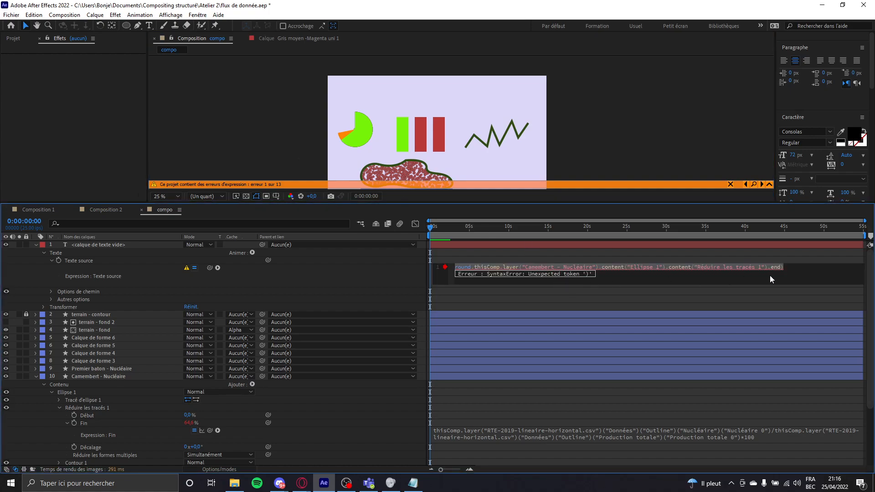
pyautogui.click(799, 269)
pyautogui.press('BackSpace')
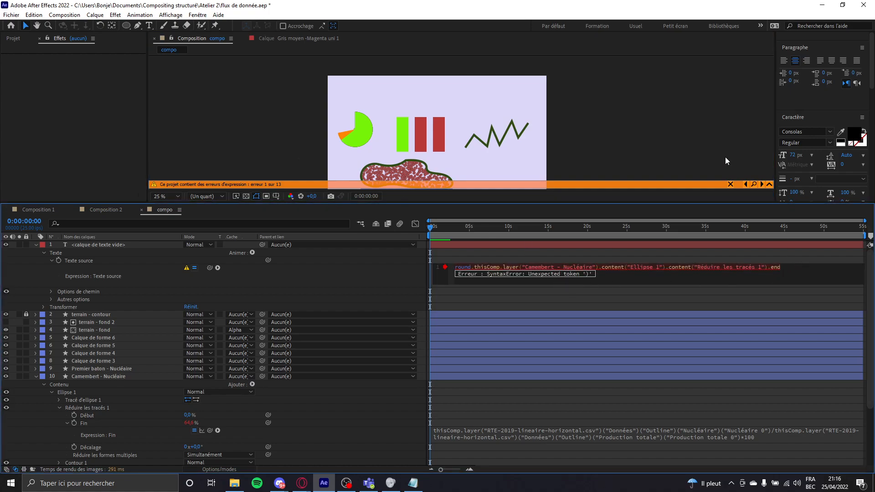
pyautogui.click(708, 145)
pyautogui.click(709, 274)
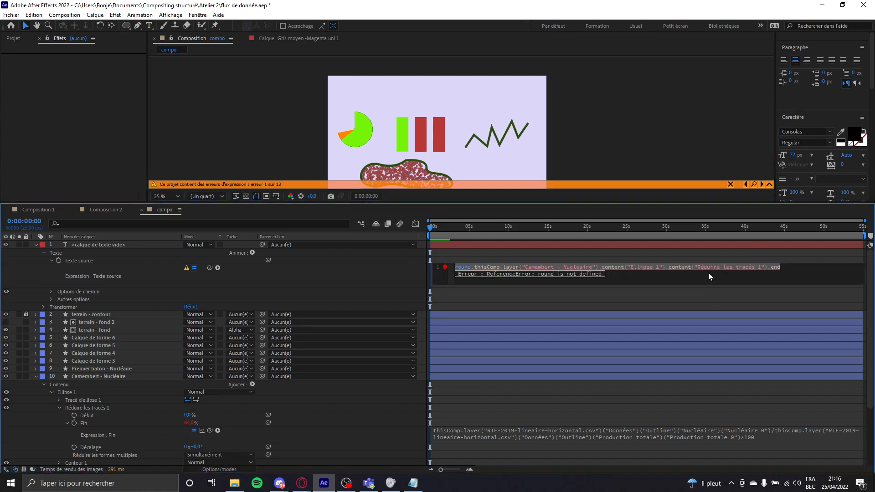
# Try rewriting the expression's prefix as round(), round5() and round.5( with a closing parenthesis after end.
pyautogui.click(472, 268)
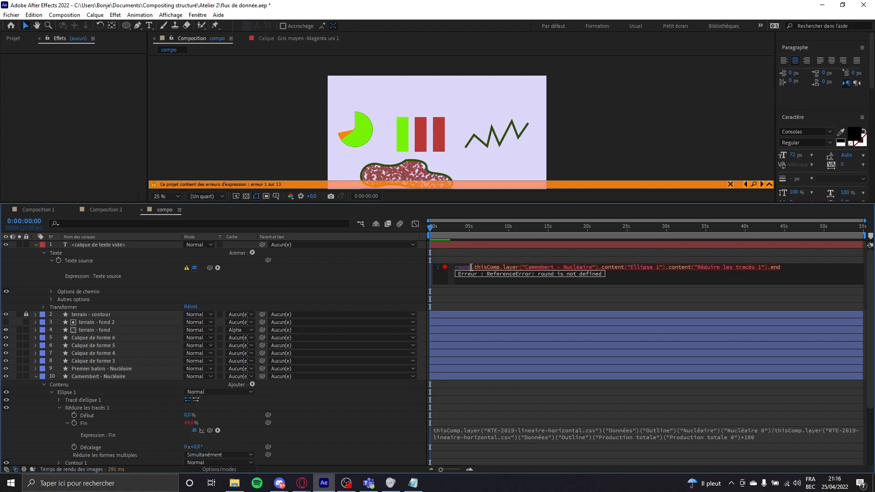
pyautogui.write('(')
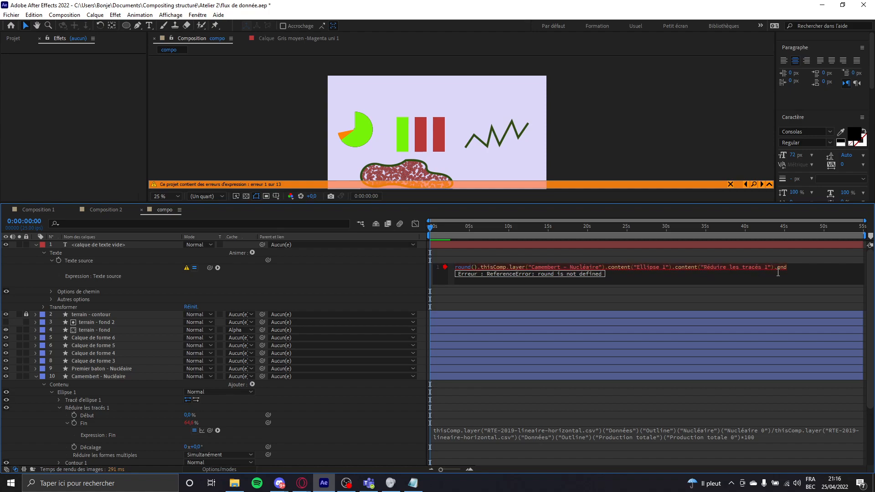
pyautogui.press('BackSpace')
pyautogui.press('BackSpace')
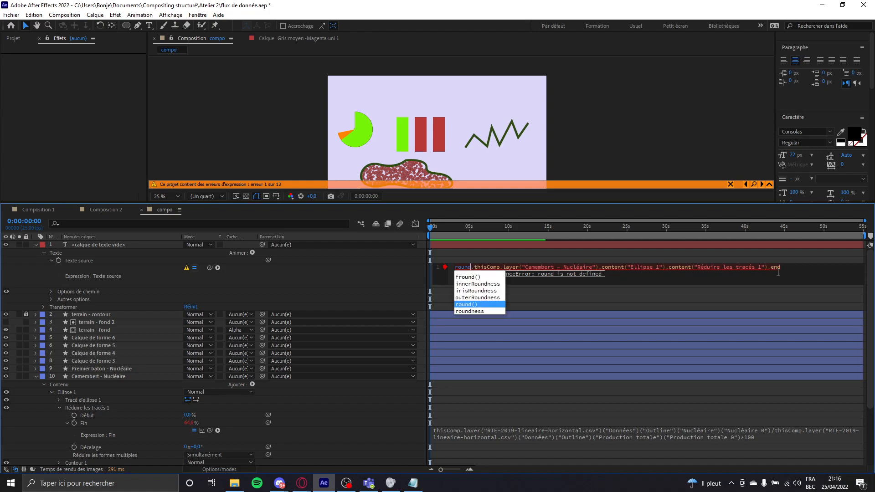
pyautogui.write('5')
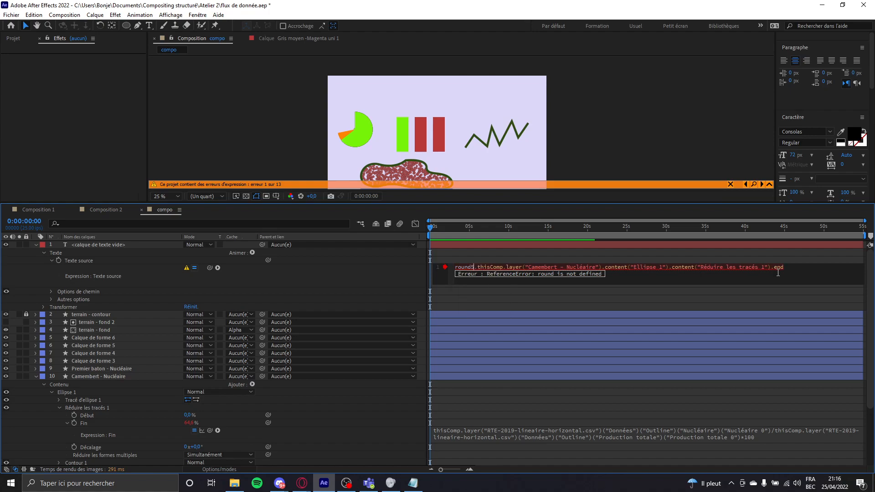
pyautogui.write('(')
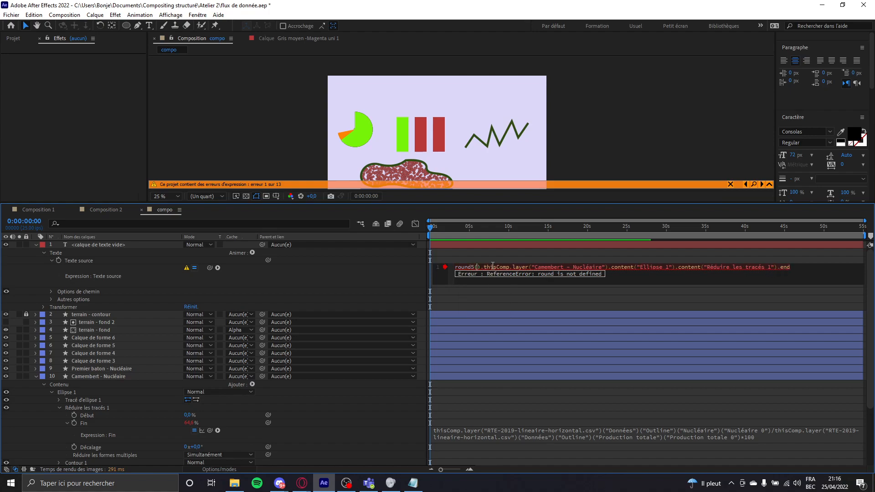
pyautogui.press('BackSpace')
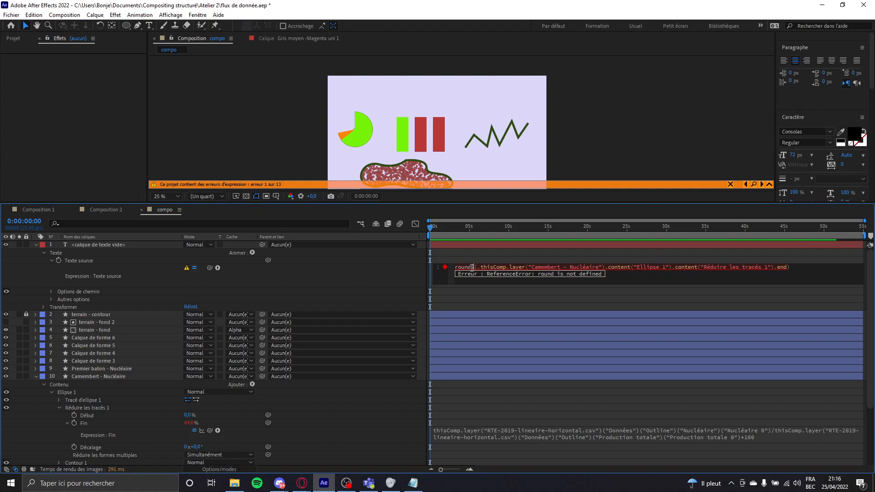
pyautogui.write('(')
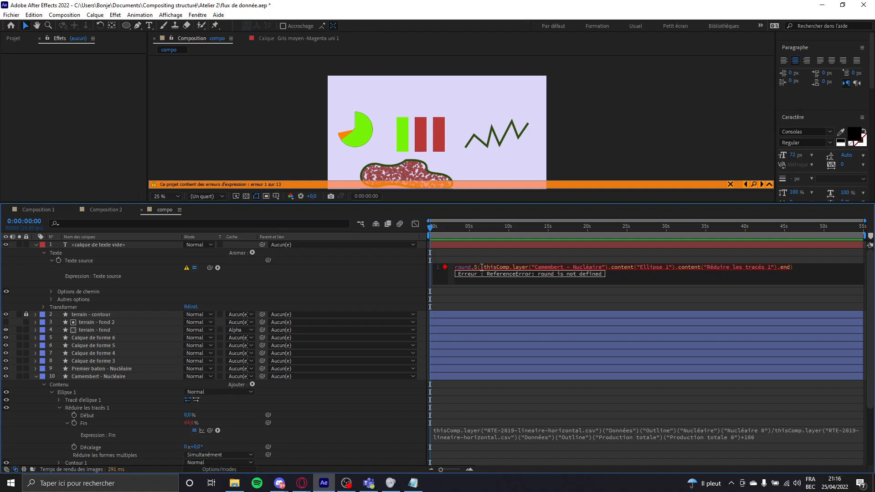
# Replace the round prefix of the text layer's Texte source expression with Math.floor( before the Camembert - Nucléaire reference.
pyautogui.press('BackSpace')
pyautogui.write('=')
pyautogui.press('Delete')
pyautogui.press('BackSpace')
pyautogui.press('BackSpace')
pyautogui.press('BackSpace')
pyautogui.press('BackSpace')
pyautogui.press('BackSpace')
pyautogui.press('BackSpace')
pyautogui.press('BackSpace')
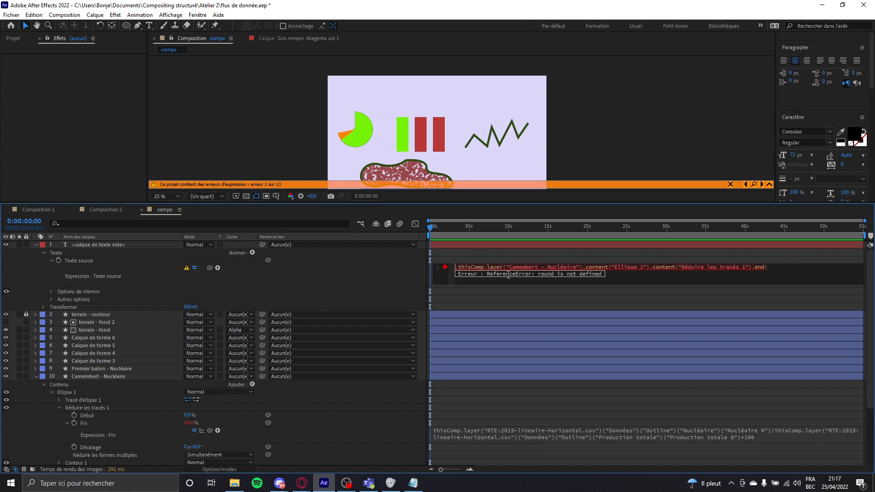
pyautogui.write('Math')
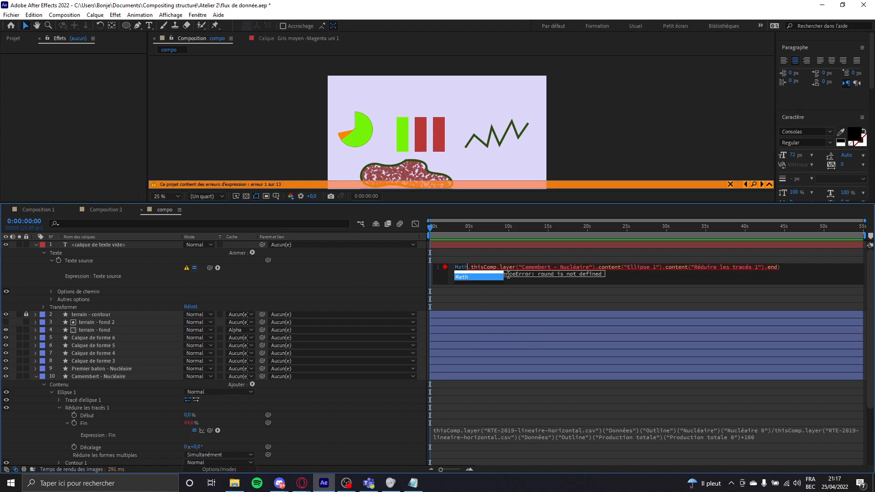
pyautogui.write('.flo')
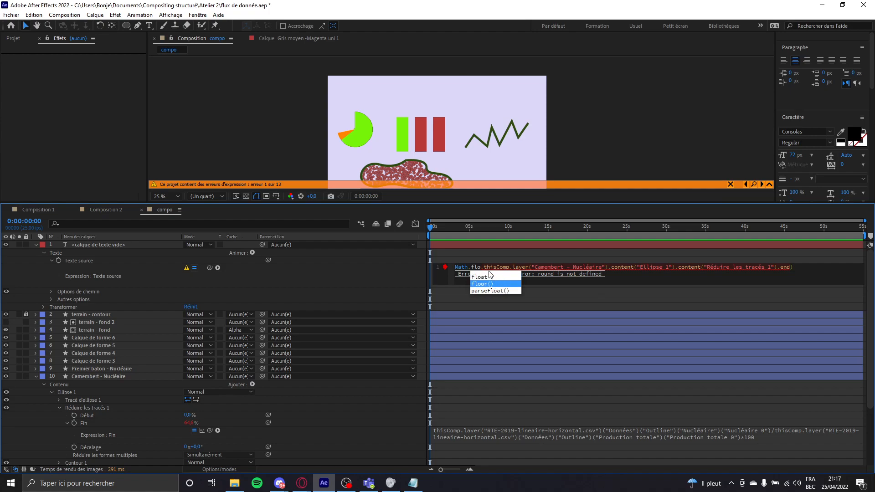
pyautogui.write('or(')
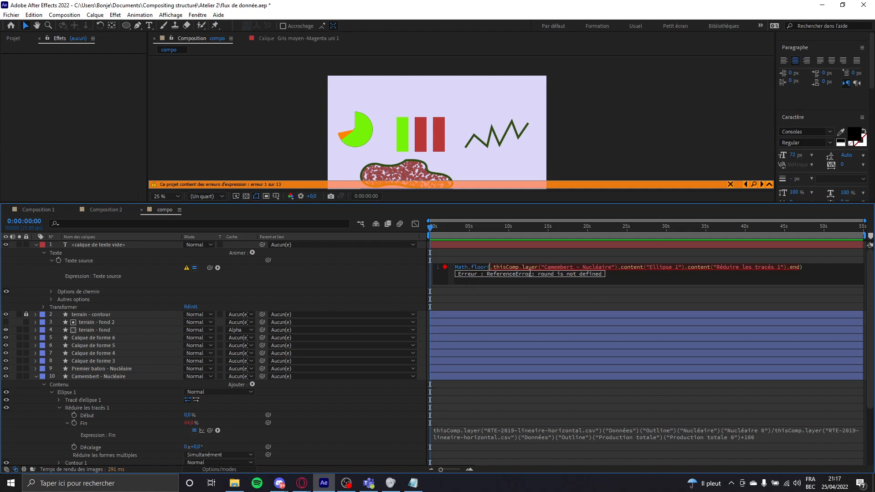
# Remove the stray period before thisComp in the Math.floor expression and apply it.
pyautogui.click(569, 135)
pyautogui.click(512, 267)
pyautogui.click(493, 268)
pyautogui.press('Delete')
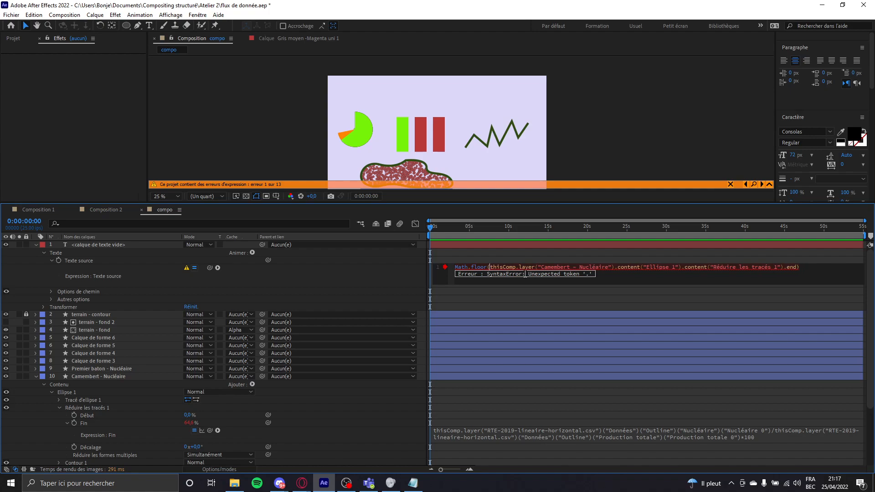
pyautogui.click(617, 116)
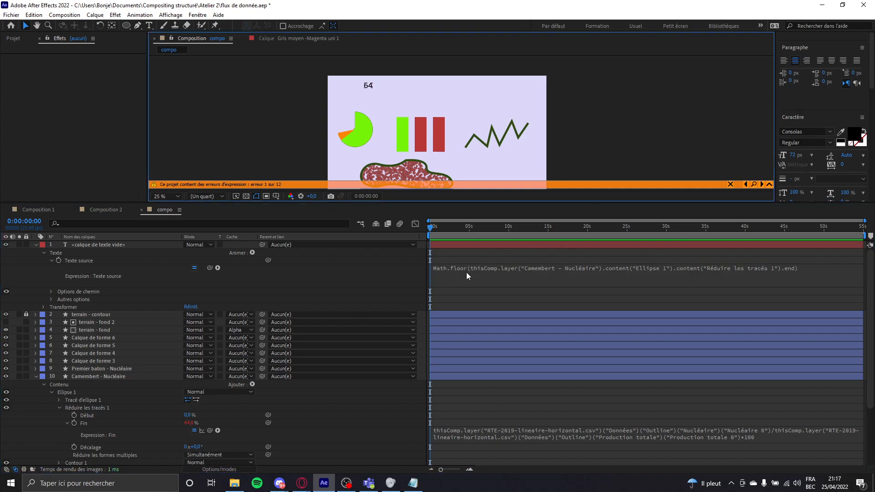
# Change floor to round so the text layer's expression uses Math.round, and apply it.
pyautogui.click(477, 267)
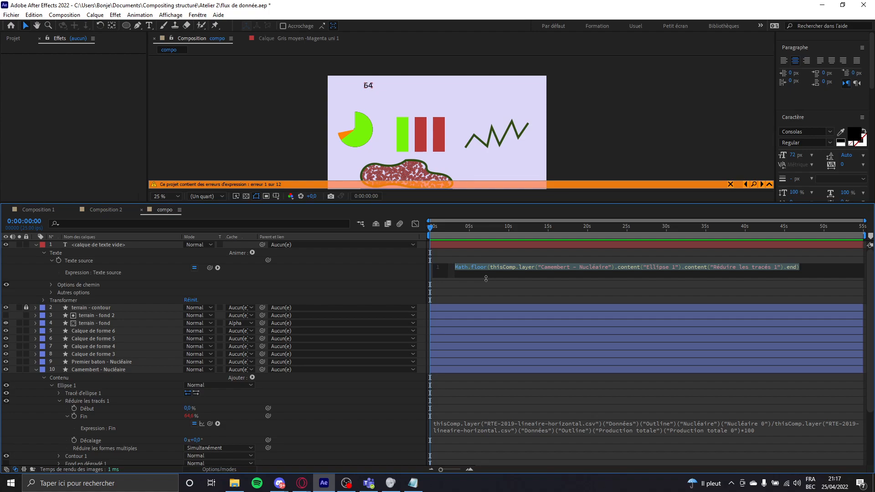
pyautogui.click(497, 268)
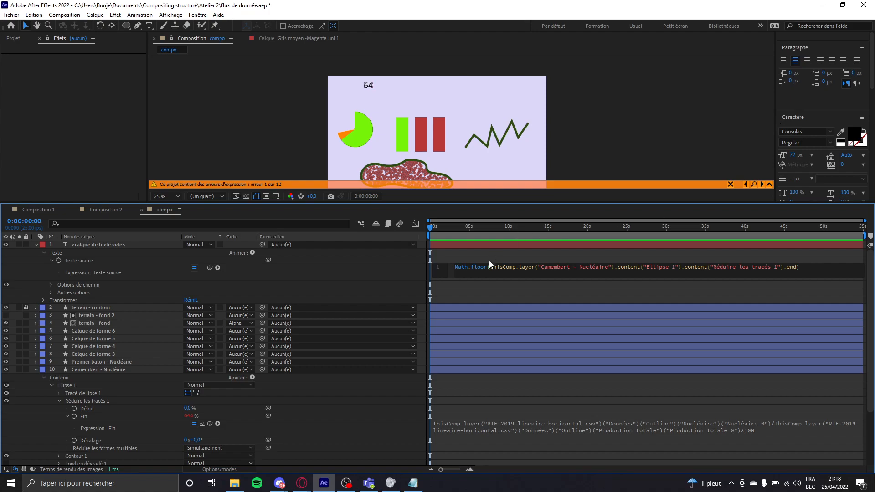
pyautogui.press('BackSpace')
pyautogui.press('BackSpace')
pyautogui.press('BackSpace')
pyautogui.press('BackSpace')
pyautogui.press('BackSpace')
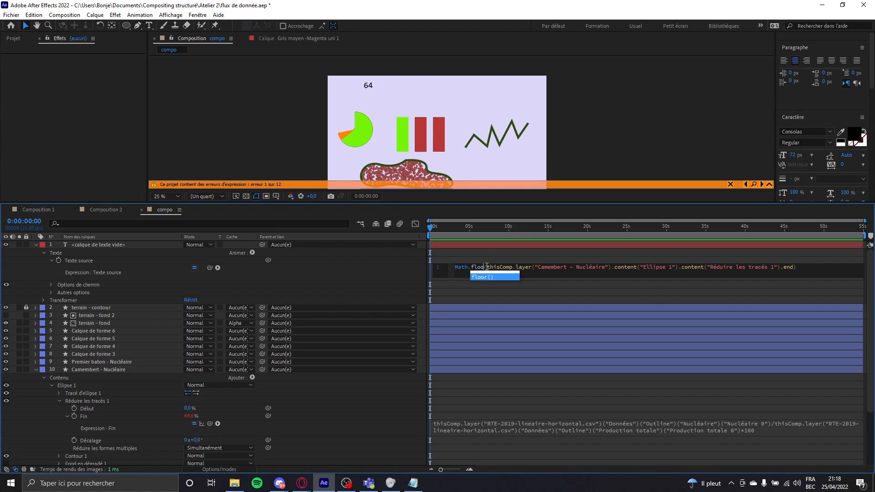
pyautogui.write('round')
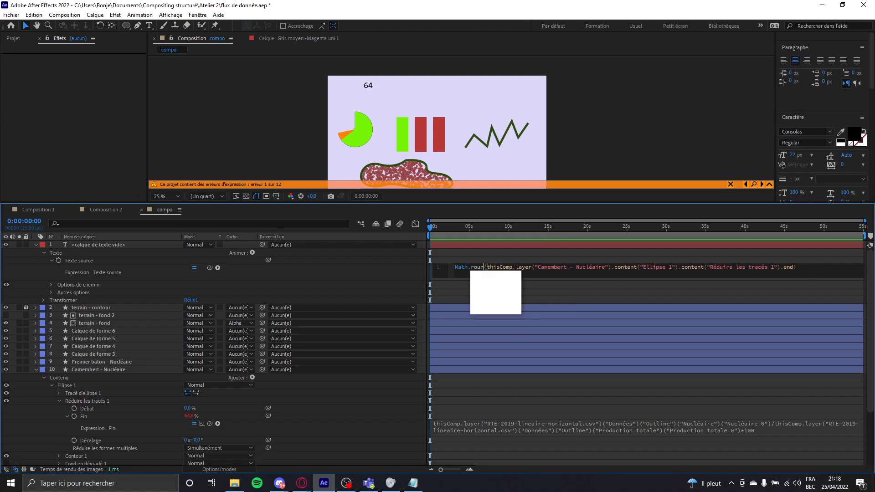
pyautogui.click(615, 164)
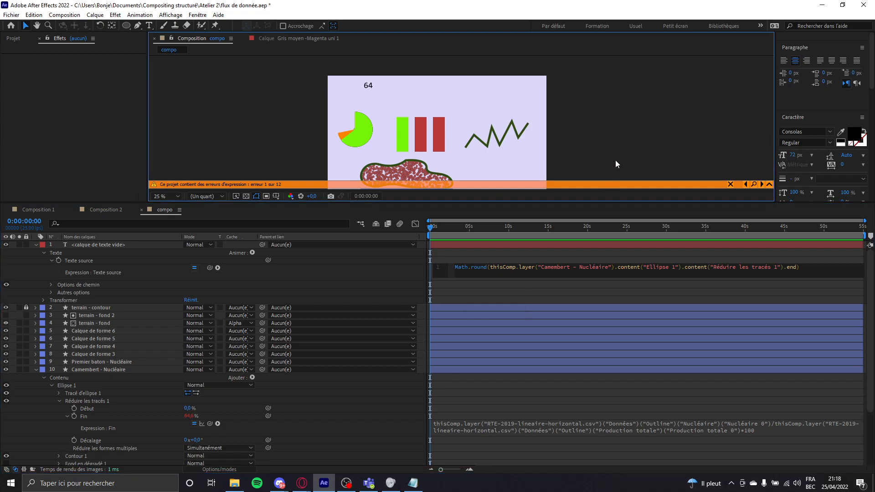
pyautogui.click(460, 270)
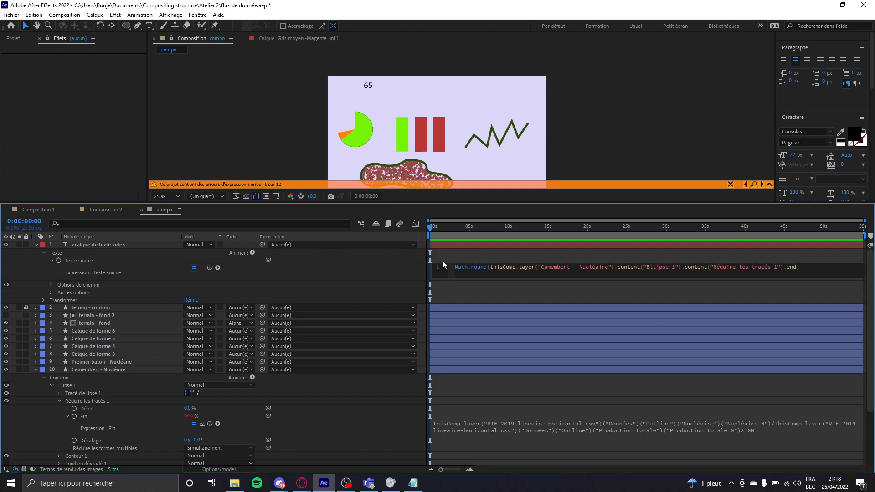
pyautogui.click(280, 130)
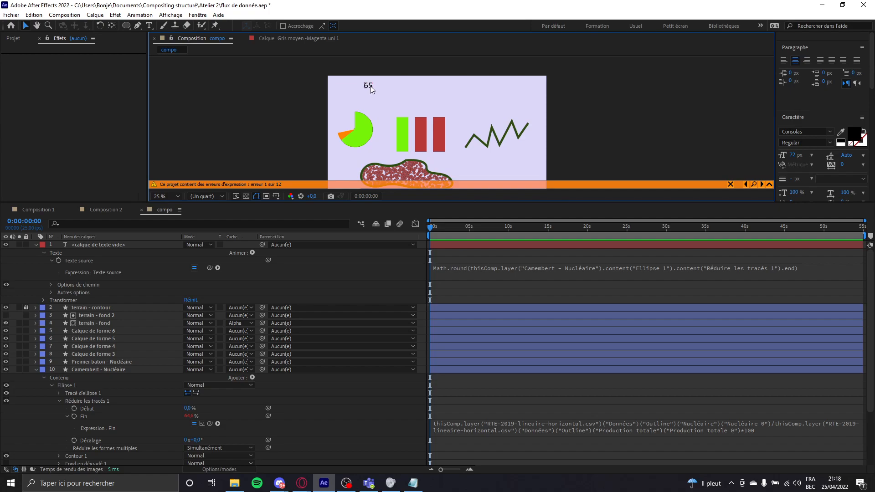
# Append +"%" to the end of the Math.round expression and apply it to the text layer.
pyautogui.click(467, 266)
pyautogui.click(474, 269)
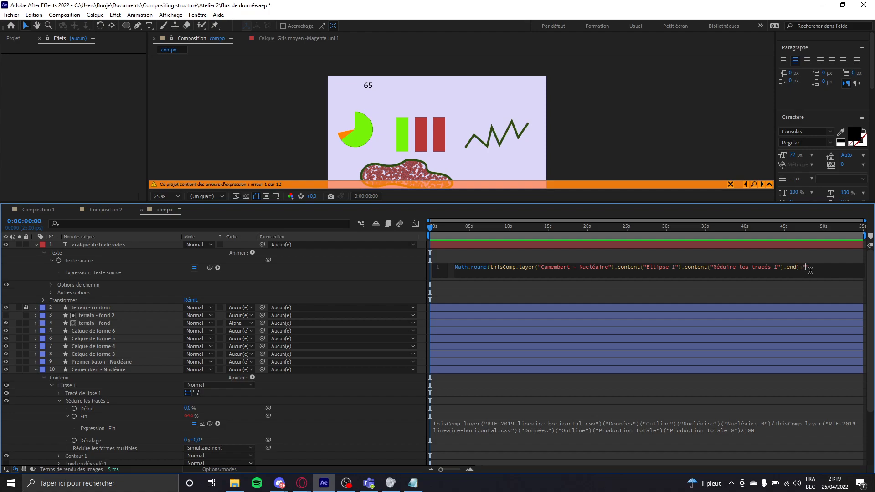
pyautogui.click(701, 153)
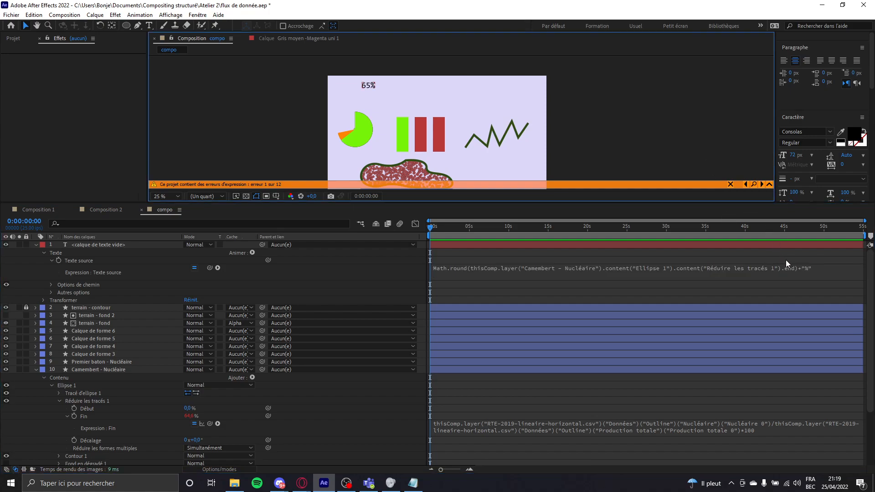
pyautogui.click(803, 272)
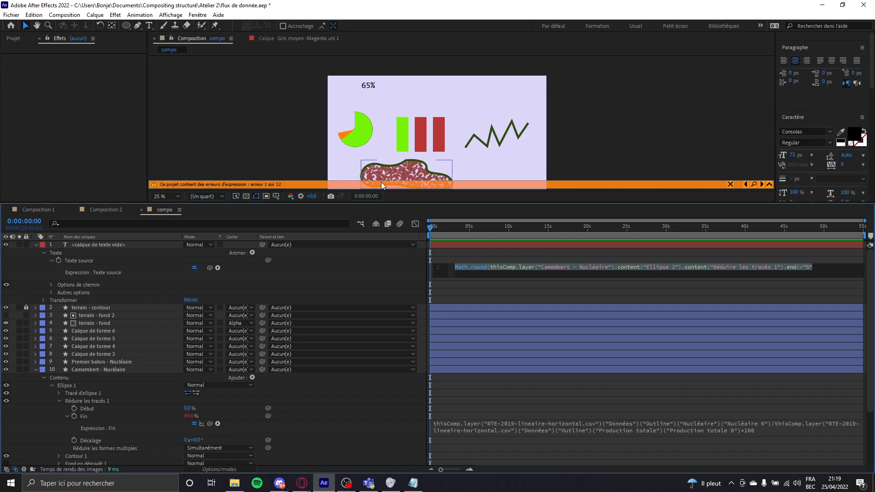
# In Composition 1, right-align the paragraph of the donnée nucléaire text layer.
pyautogui.click(44, 210)
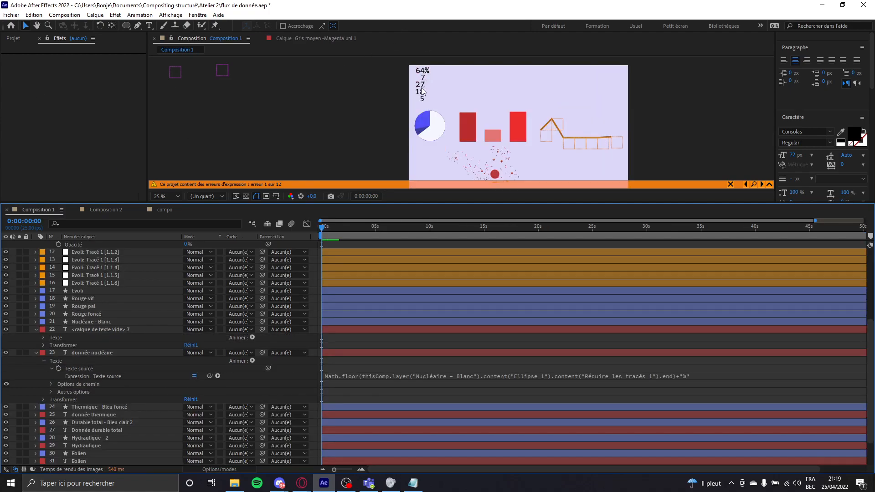
pyautogui.click(426, 72)
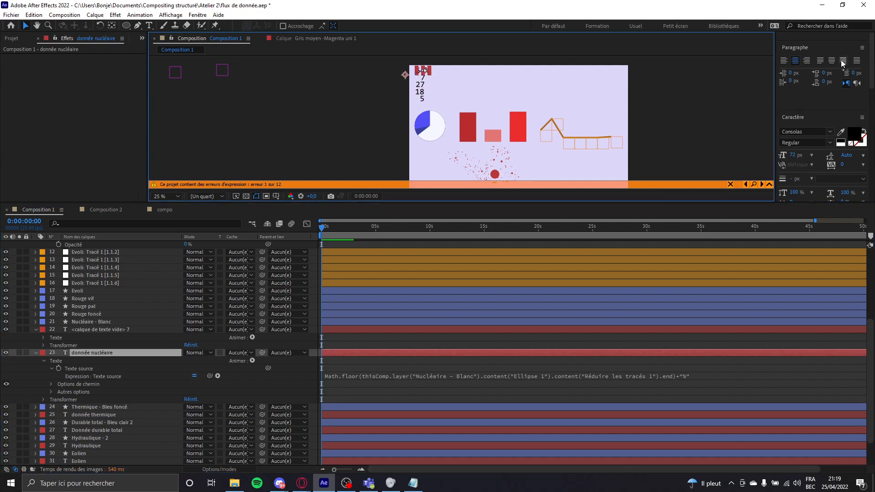
pyautogui.click(807, 62)
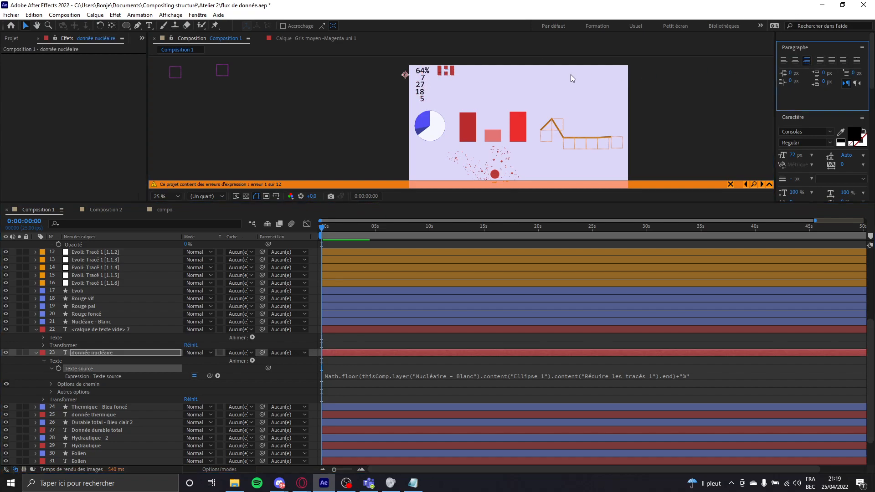
# Move the donnée nucléaire percentage text back to the head of the column of figures in Composition 1.
pyautogui.click(423, 82)
pyautogui.click(423, 83)
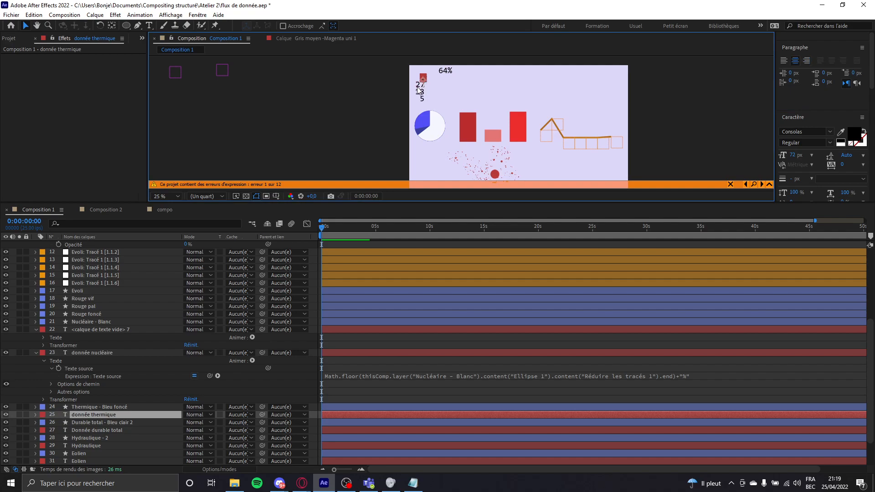
pyautogui.click(422, 92)
pyautogui.click(422, 98)
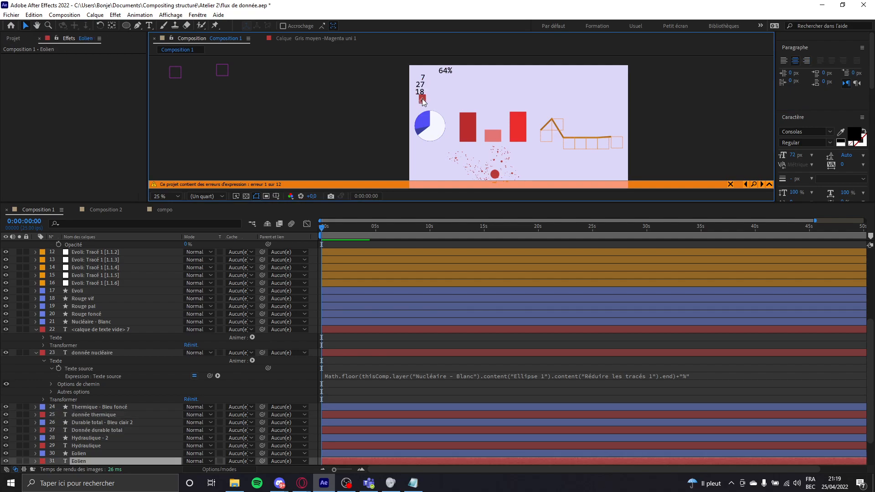
pyautogui.press('.')
pyautogui.moveTo(429, 80); pyautogui.dragTo(414, 163)
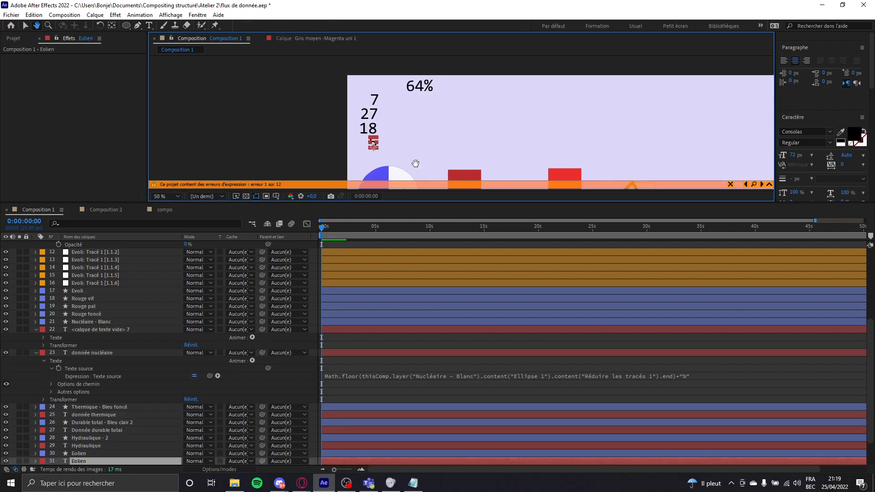
pyautogui.click(381, 115)
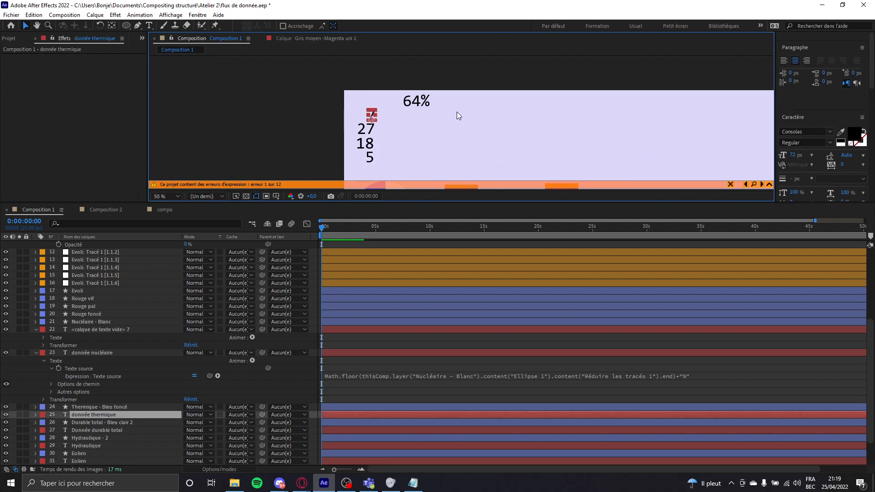
pyautogui.click(416, 103)
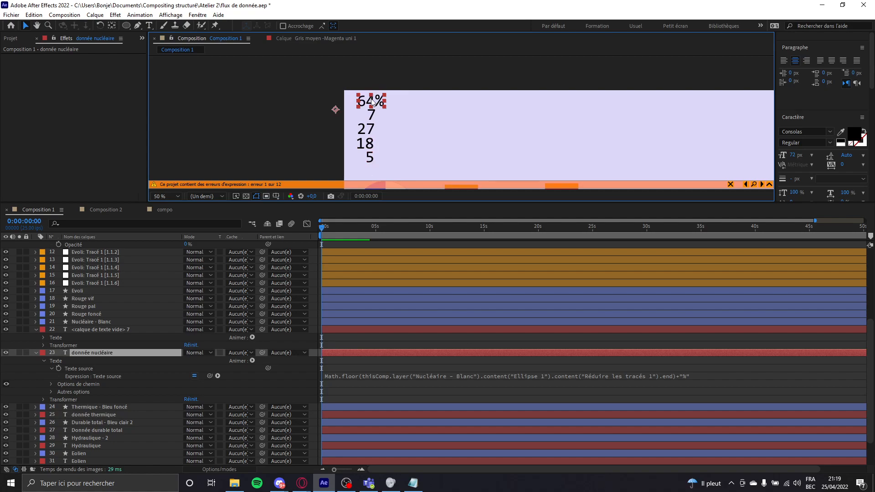
# Try to shift the donnée thermique text so that it sits beneath the % sign of the figure above.
pyautogui.click(370, 115)
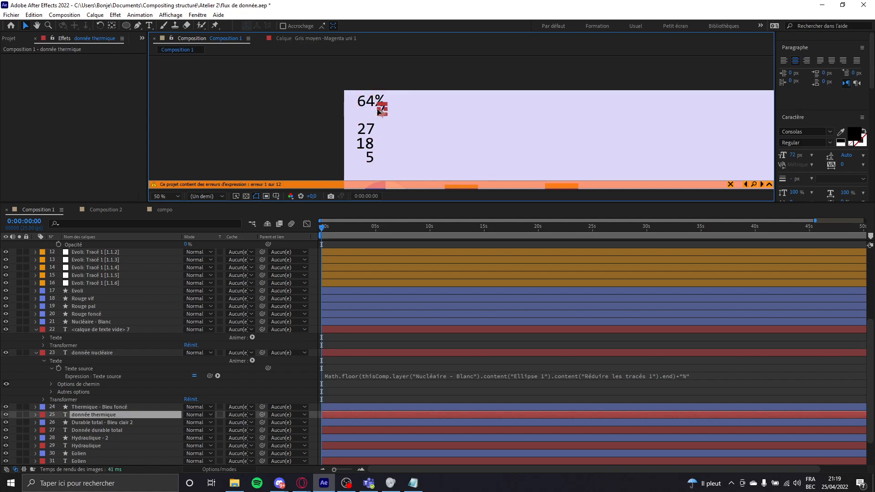
pyautogui.moveTo(369, 115)
pyautogui.mouseDown()
pyautogui.moveTo(407, 121)
pyautogui.moveTo(371, 115)
pyautogui.mouseUp()
pyautogui.press('Return')
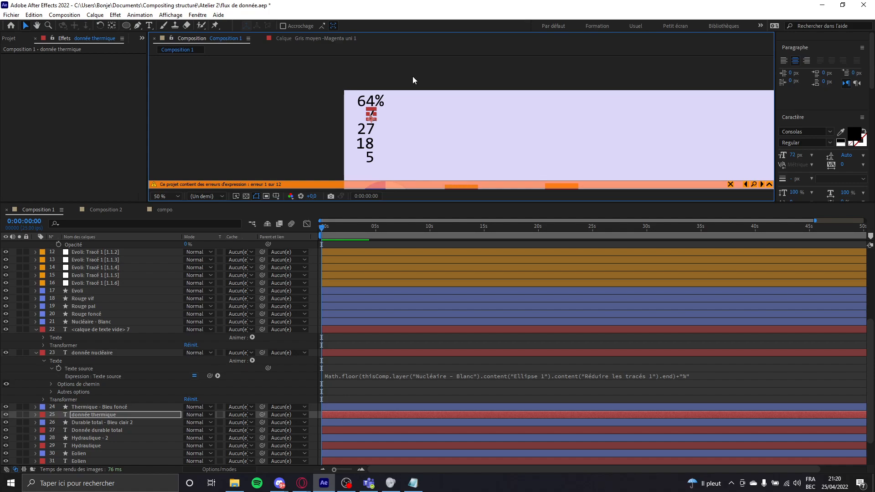
# Try to extend the donnée nucléaire source text expression with a + after "%", and remove that addition again.
pyautogui.click(697, 378)
pyautogui.click(705, 378)
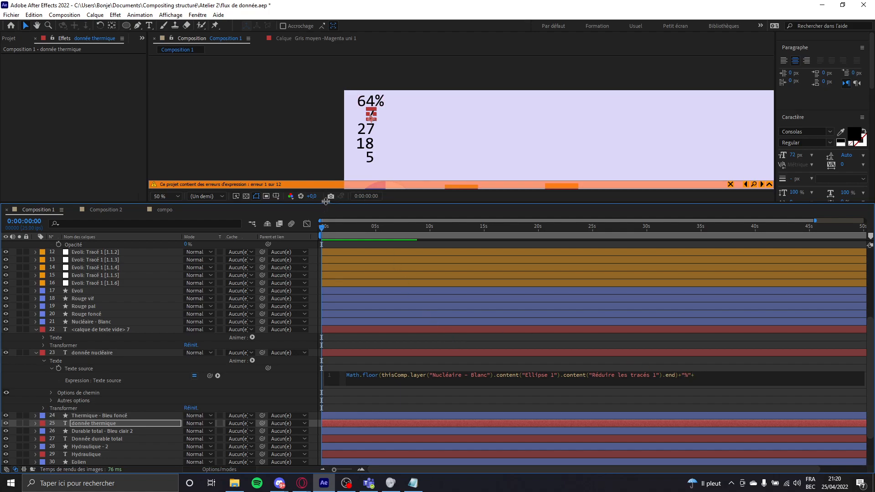
pyautogui.moveTo(326, 202); pyautogui.dragTo(326, 196)
pyautogui.moveTo(336, 89); pyautogui.dragTo(338, 82)
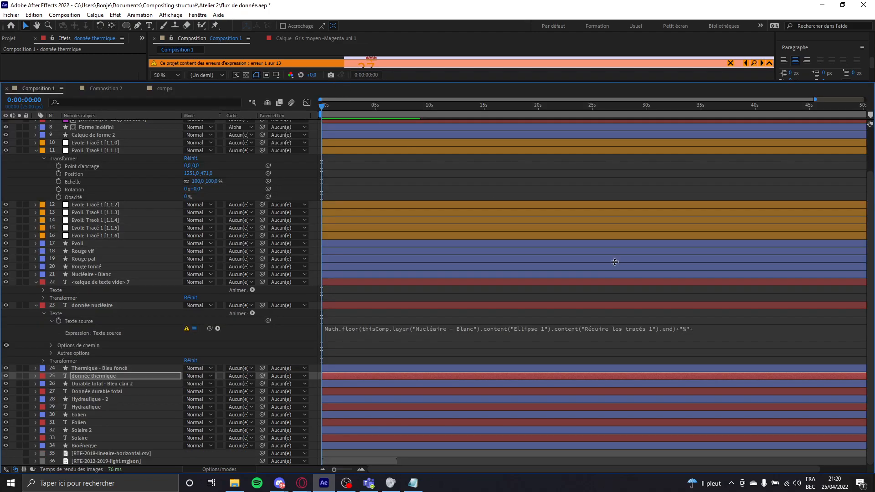
pyautogui.click(708, 332)
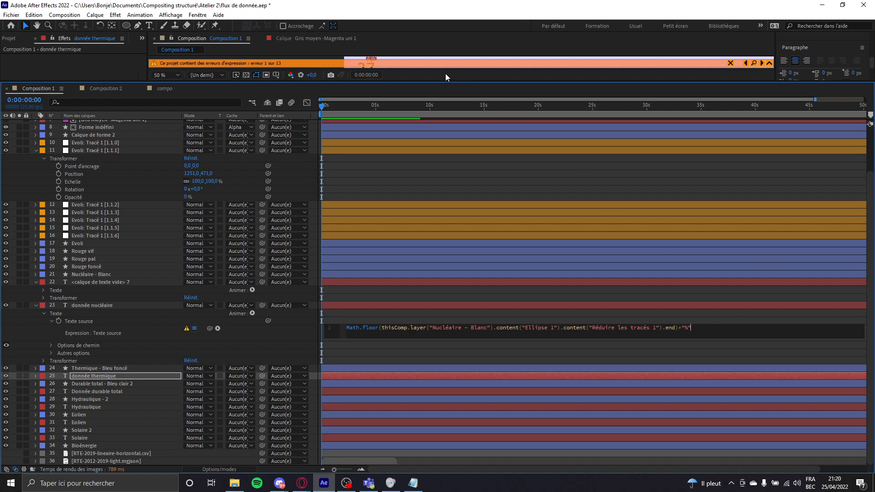
pyautogui.click(446, 86)
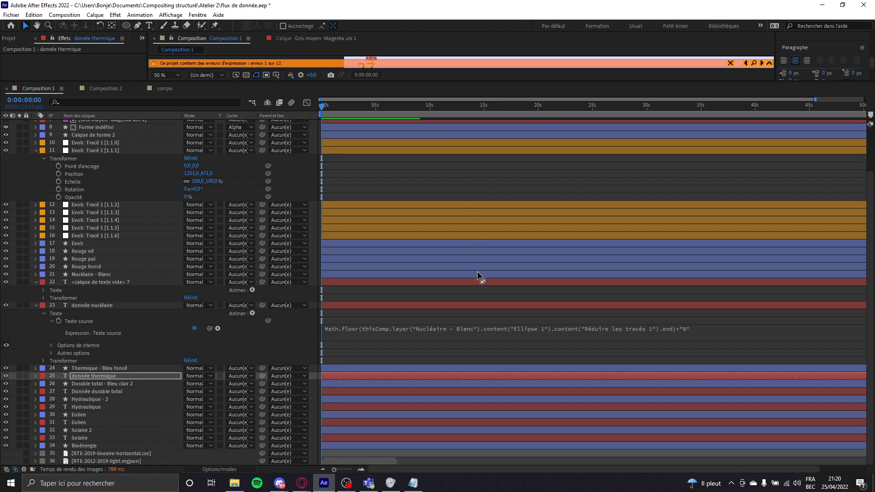
pyautogui.moveTo(404, 83); pyautogui.dragTo(429, 311)
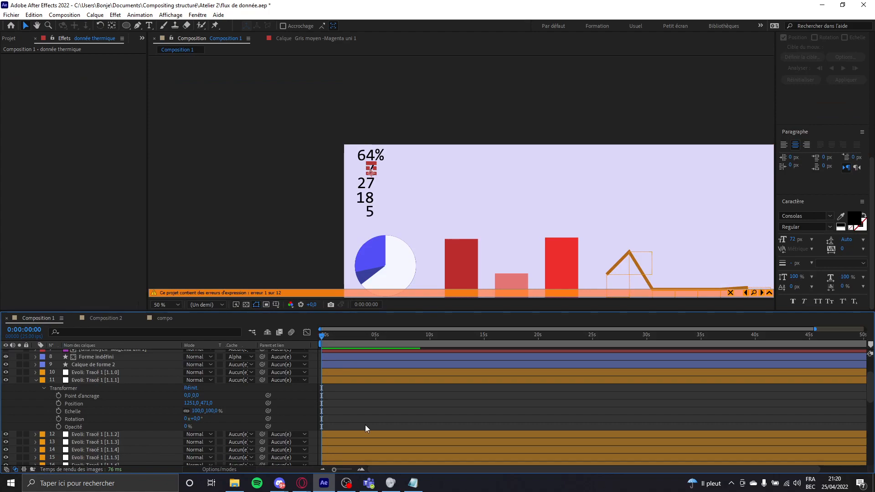
# Switch to Microsoft Teams and download RTE-2012-2019-light.mgjson from the Cours 4-5-6 files of Compositing structuré 2022.
pyautogui.click(370, 485)
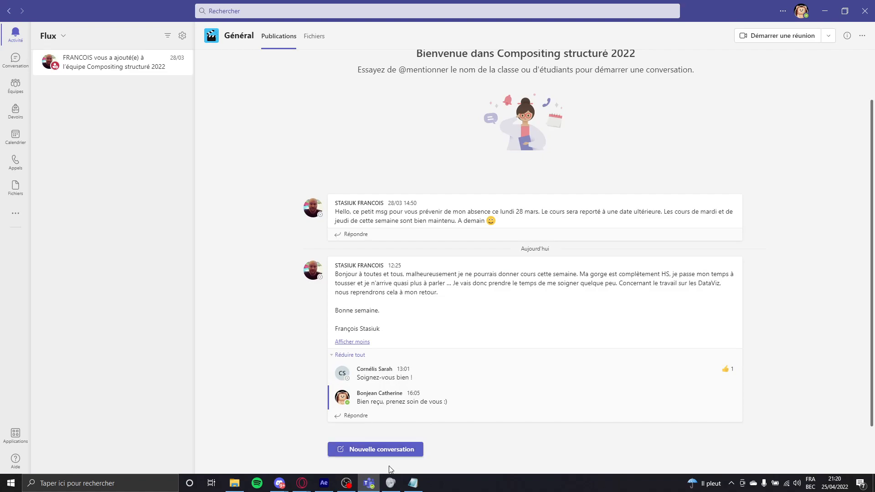
pyautogui.click(369, 484)
pyautogui.click(369, 484)
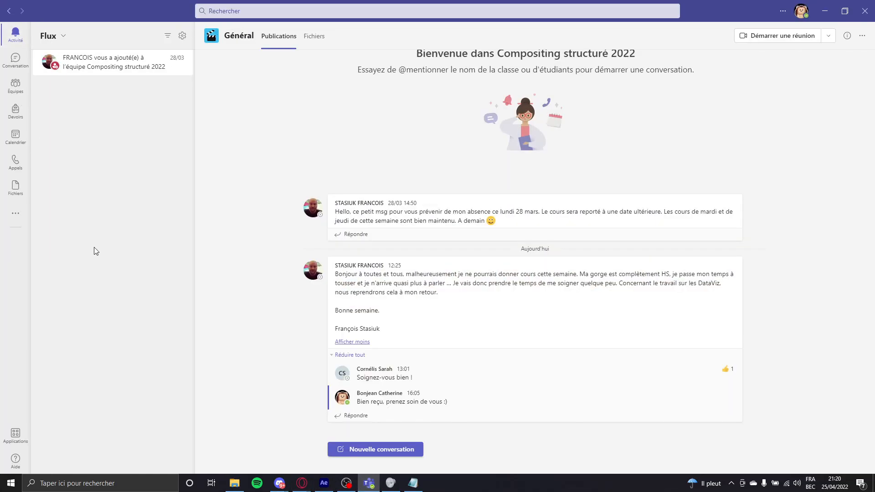
pyautogui.click(17, 91)
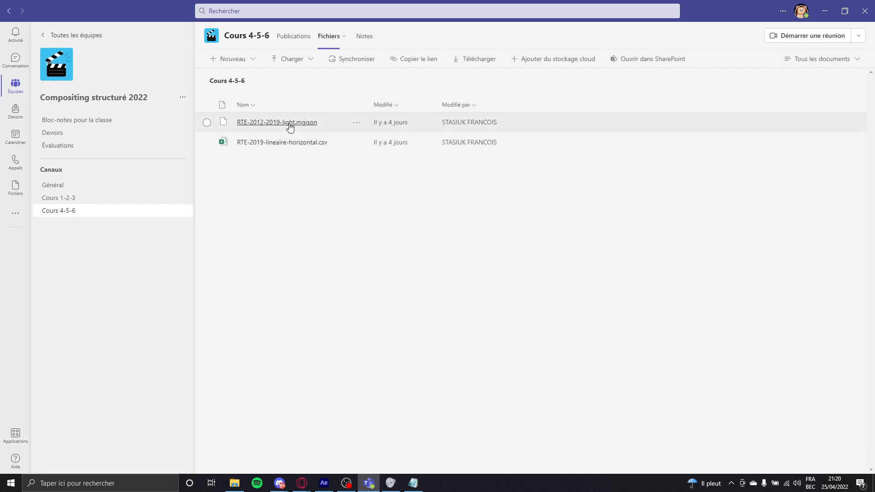
pyautogui.click(290, 124)
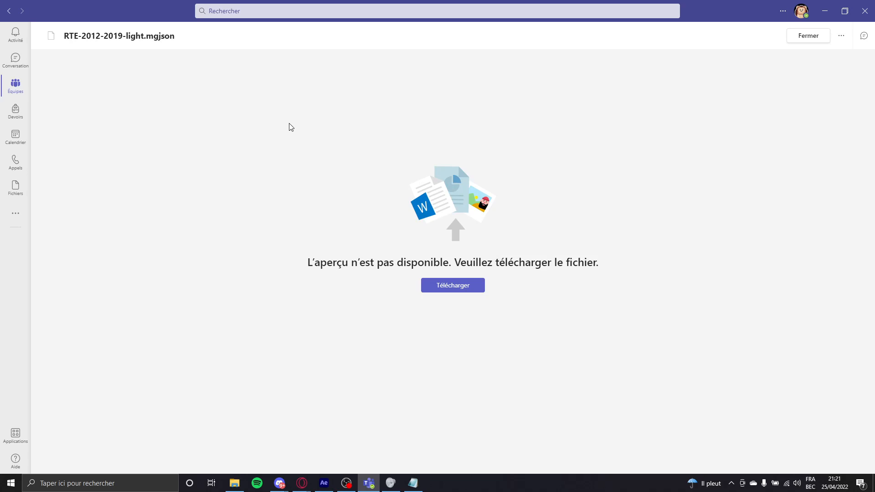
pyautogui.click(453, 286)
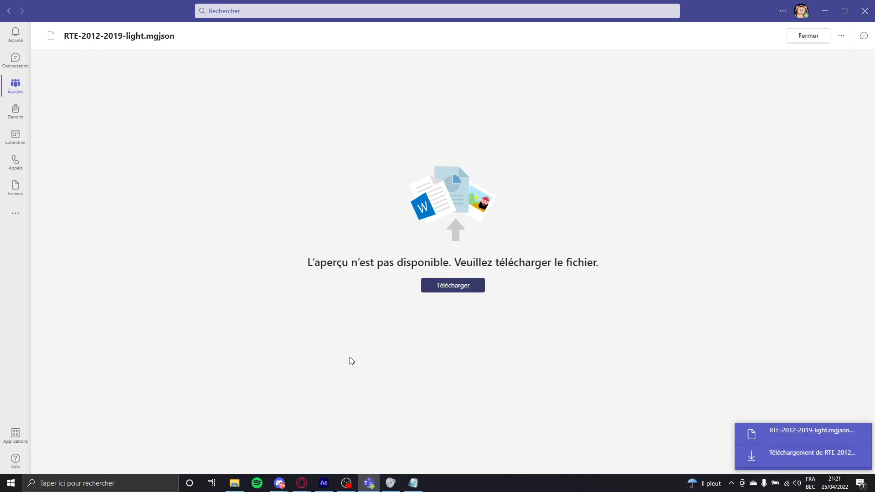
# Switch to the browser and, from the RTE-2019-lineaire-horizontal workbook in Excel, display the full list of OneDrive files.
pyautogui.click(301, 486)
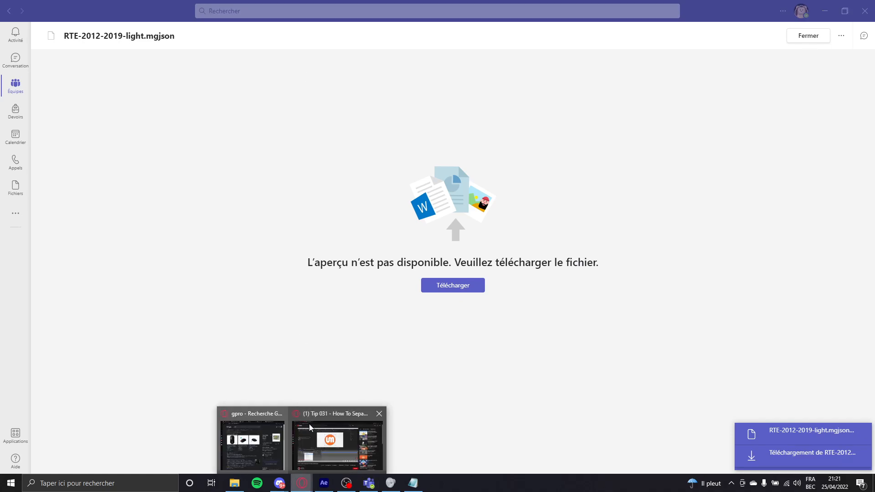
pyautogui.click(350, 442)
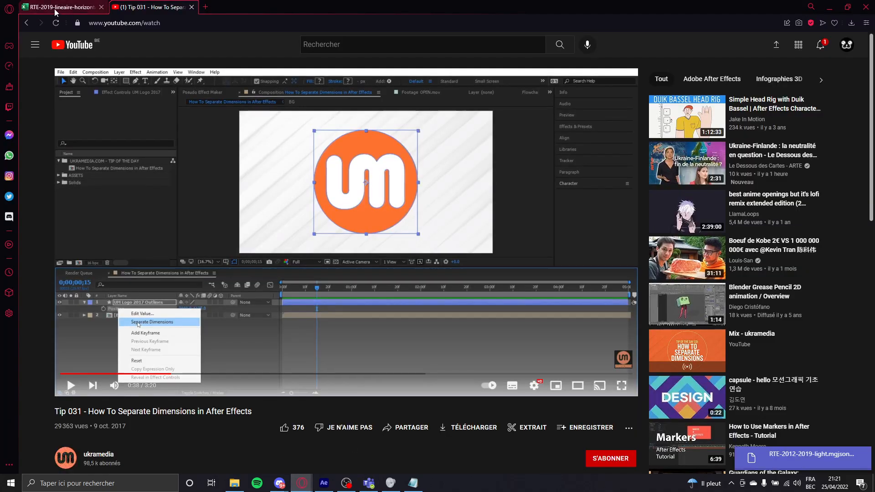
pyautogui.click(55, 8)
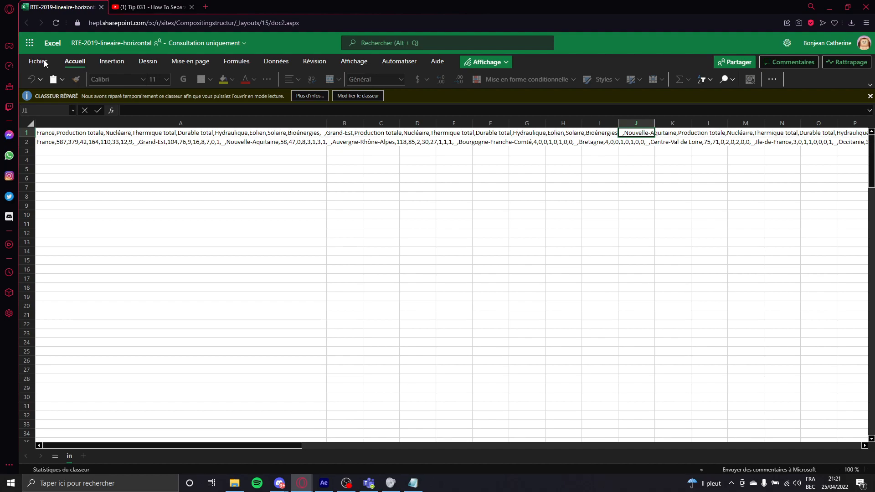
pyautogui.click(46, 62)
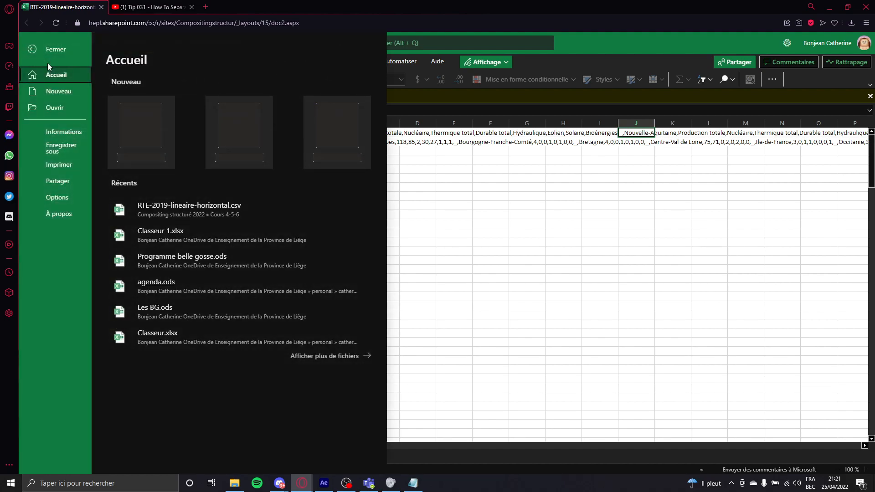
pyautogui.click(51, 109)
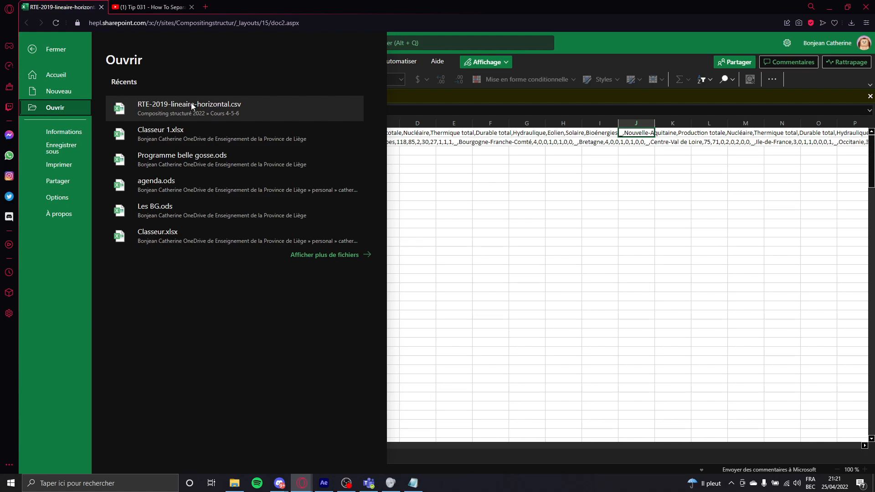
pyautogui.click(339, 255)
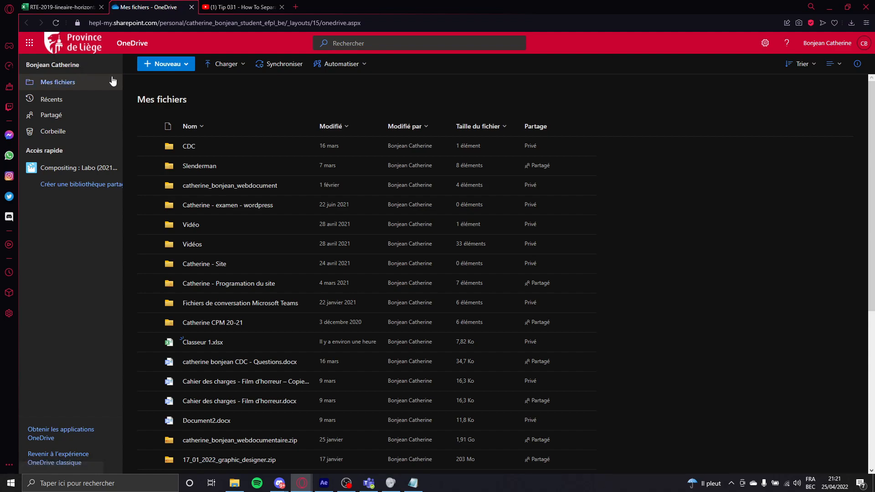
# Upload RTE-2012-2019-light.mgjson from the Downloads folder to Mes fichiers in OneDrive and download it from its preview page.
pyautogui.click(234, 483)
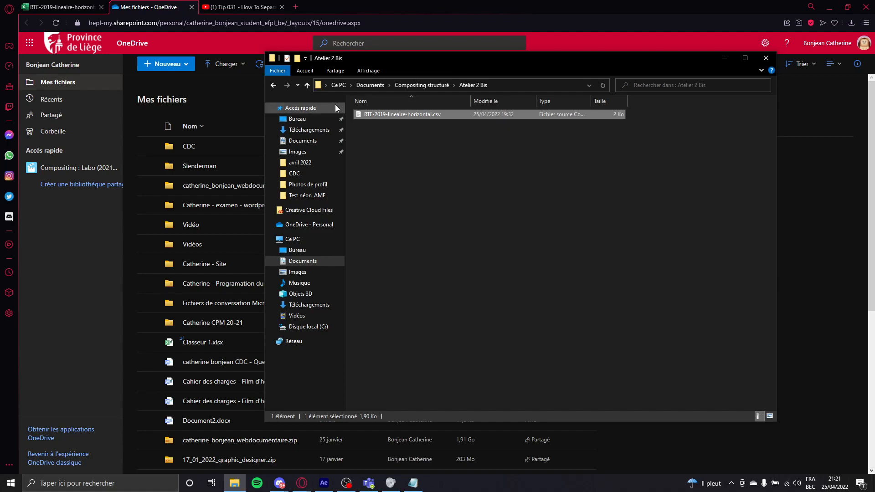
pyautogui.click(301, 130)
pyautogui.moveTo(379, 126); pyautogui.dragTo(714, 226)
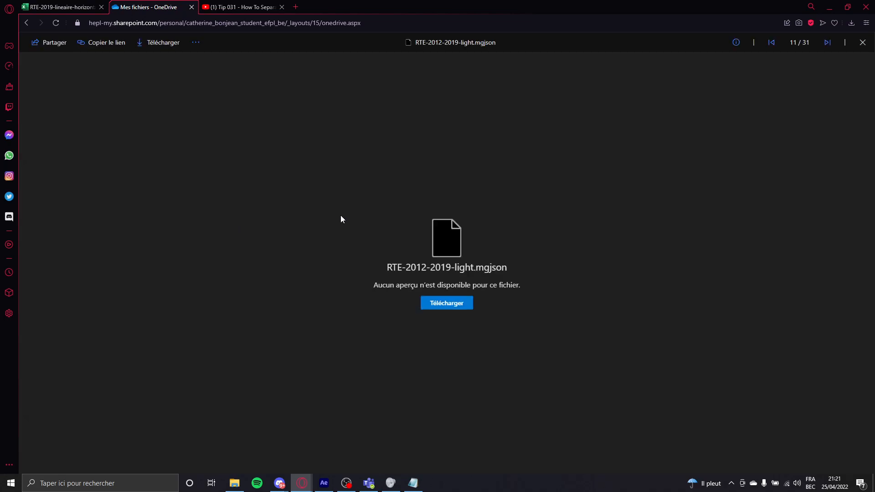
pyautogui.click(443, 304)
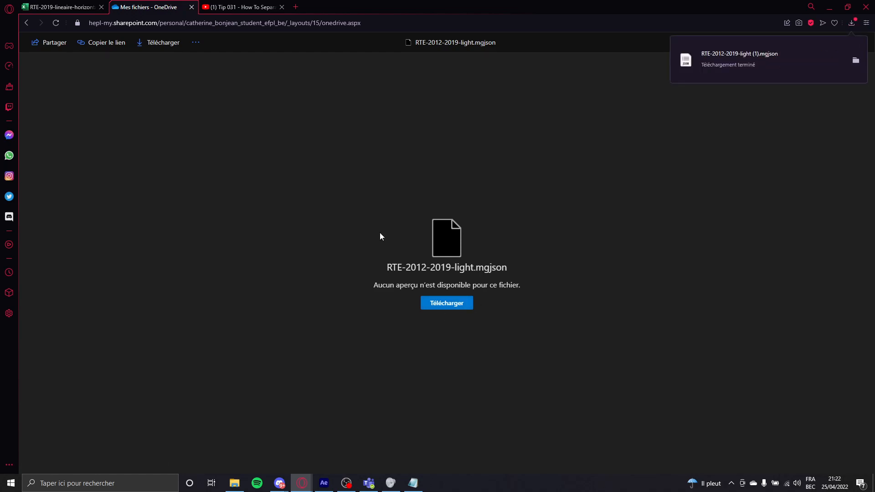
# Return to the RTE-2019-lineaire-horizontal sheet in Excel to look at its data, briefly bringing up the empty Notepad document.
pyautogui.click(56, 5)
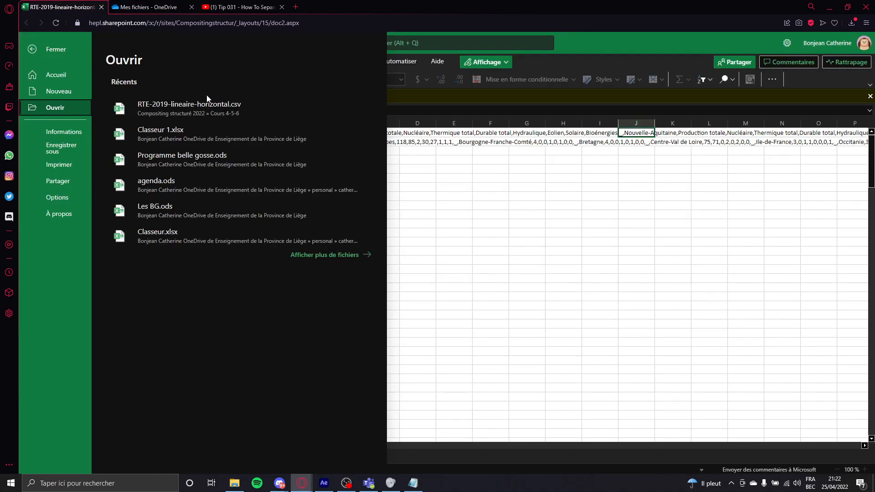
pyautogui.click(463, 242)
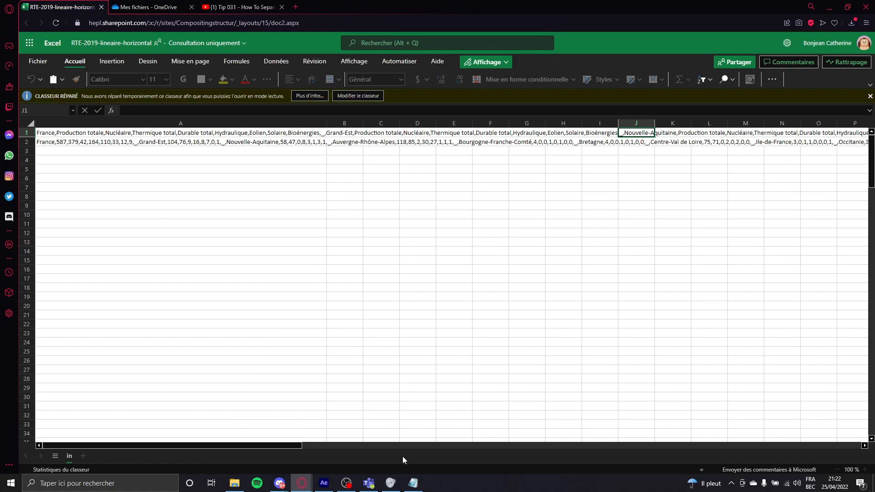
pyautogui.click(413, 484)
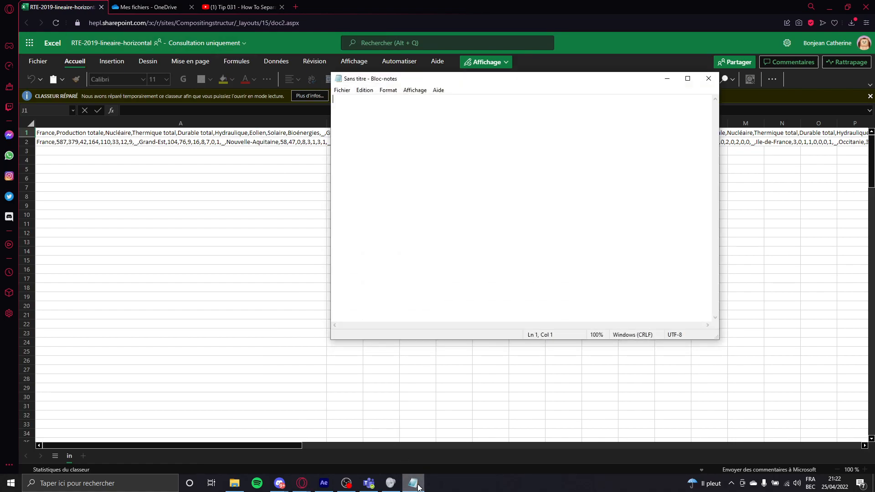
pyautogui.click(414, 485)
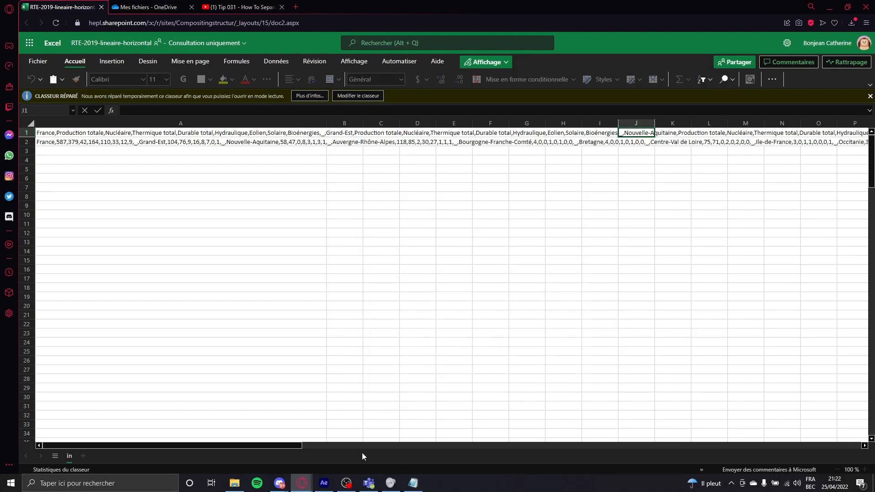
# Switch to Microsoft Teams and check the Cours 4-5-6 files for a way to open RTE-2012-2019-light.mgjson.
pyautogui.click(369, 484)
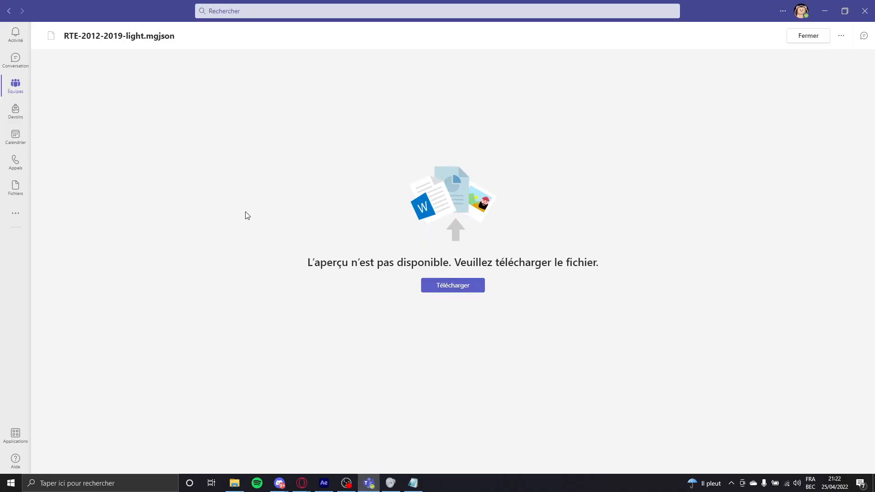
pyautogui.click(9, 15)
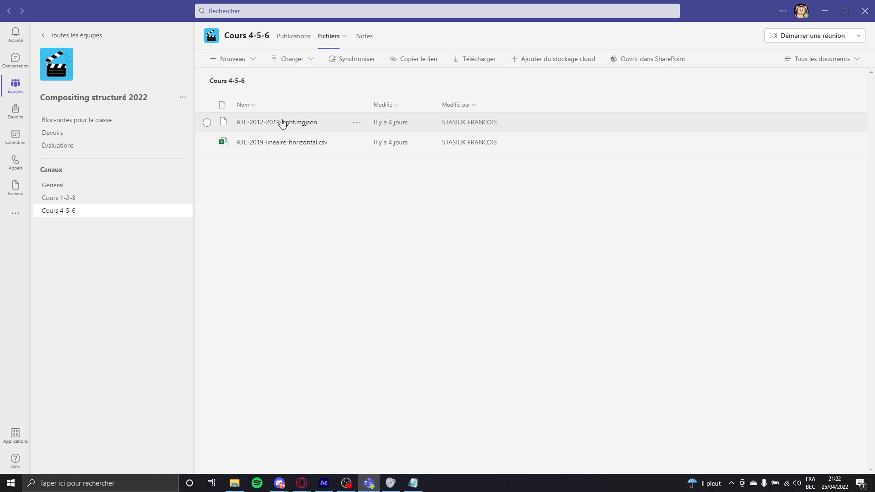
pyautogui.click(282, 122)
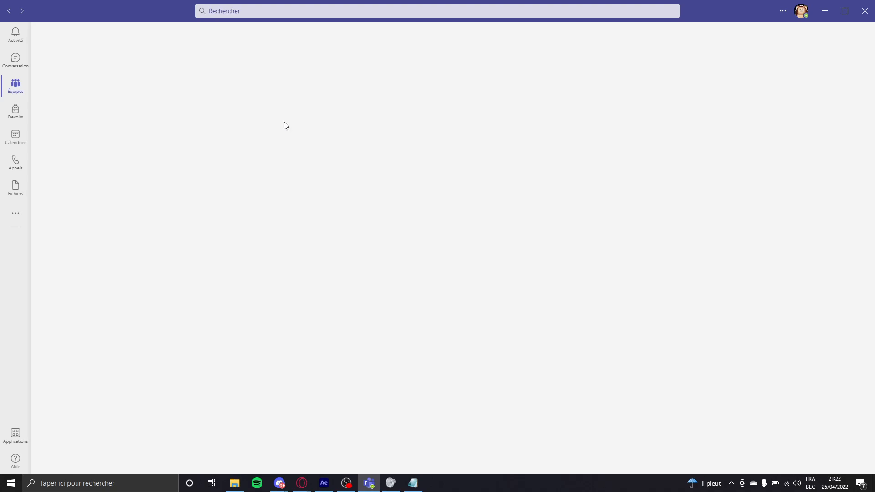
pyautogui.click(10, 13)
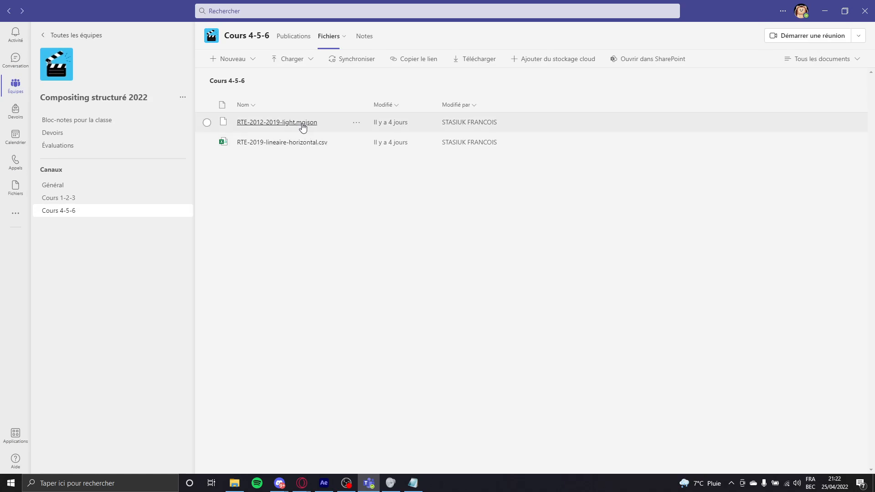
pyautogui.click(358, 123)
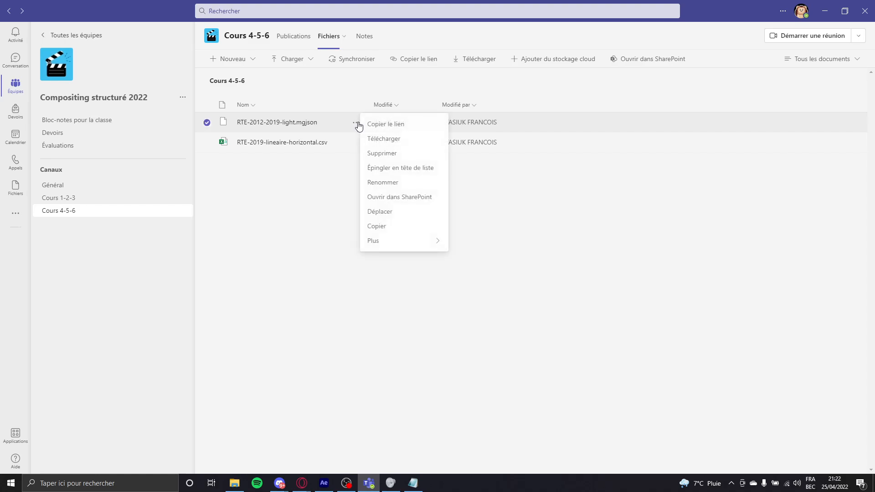
pyautogui.click(336, 310)
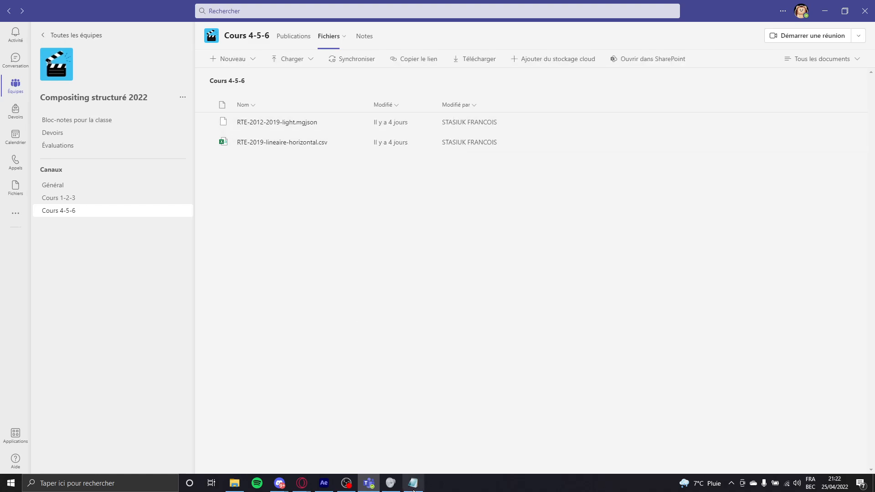
# Open RTE-2012-2019-light.mgjson from the Downloads folder in Visual Studio Code, making it the default application for .mgjson files.
pyautogui.click(415, 489)
pyautogui.click(415, 486)
pyautogui.click(235, 483)
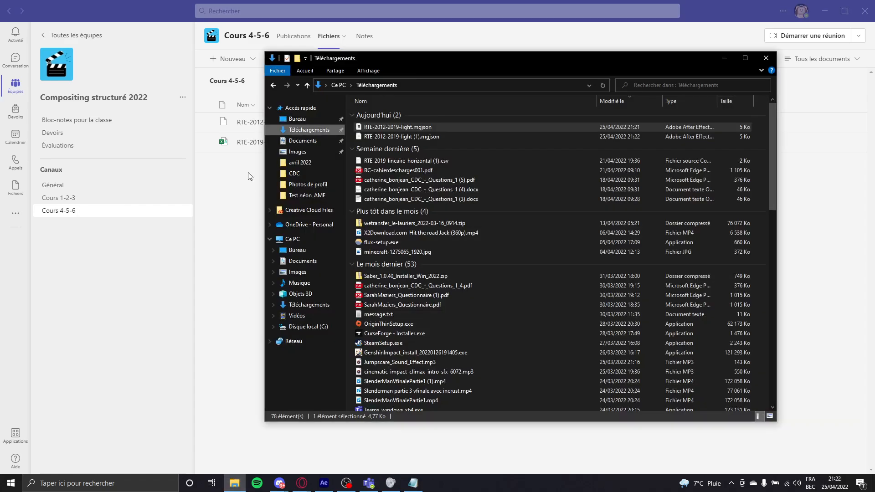
pyautogui.rightClick(420, 128)
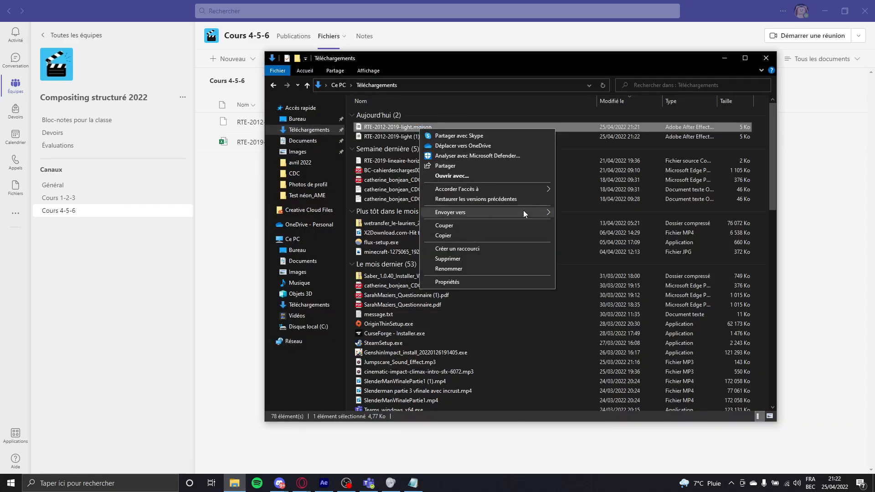
pyautogui.click(518, 177)
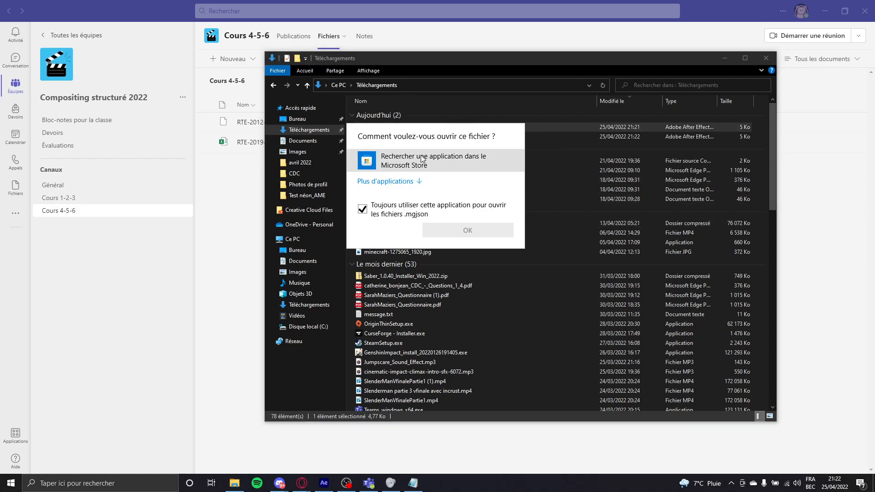
pyautogui.click(399, 182)
pyautogui.scroll(-5, 456, 251)
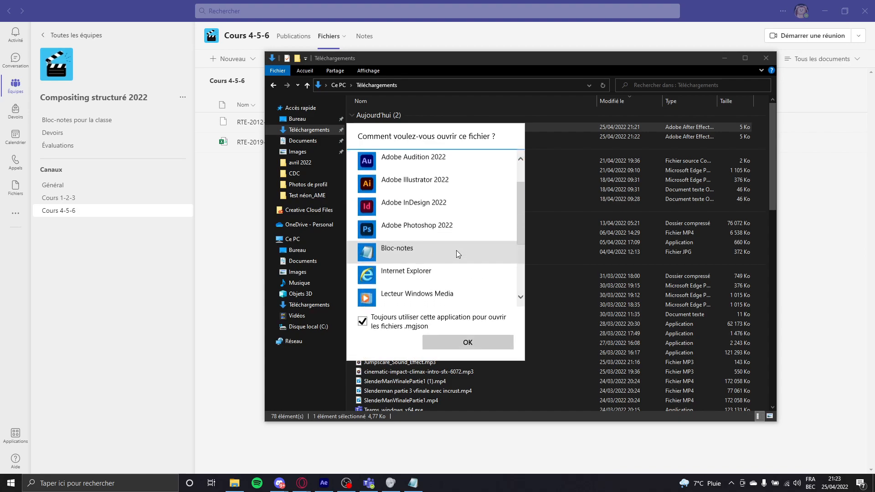
pyautogui.click(439, 250)
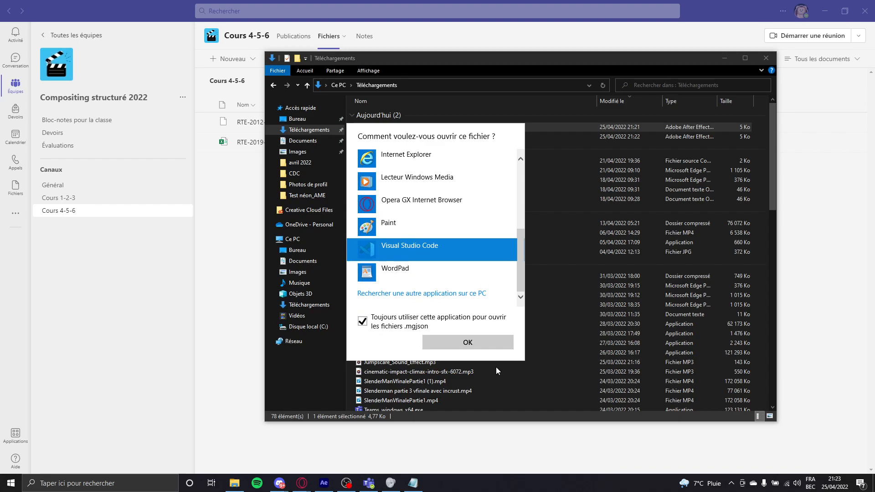
pyautogui.click(466, 343)
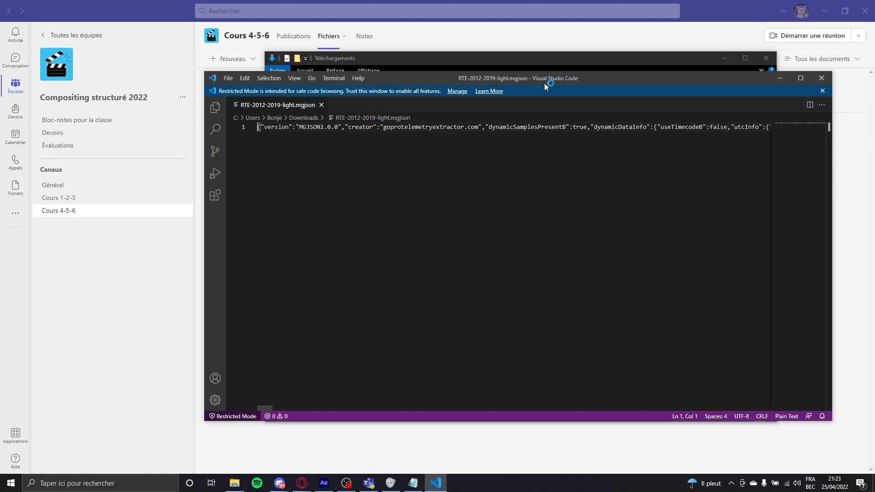
# View RTE-2012-2019-light.mgjson in a maximized Visual Studio Code window and close the editor.
pyautogui.moveTo(598, 76); pyautogui.dragTo(513, 77)
pyautogui.click(723, 81)
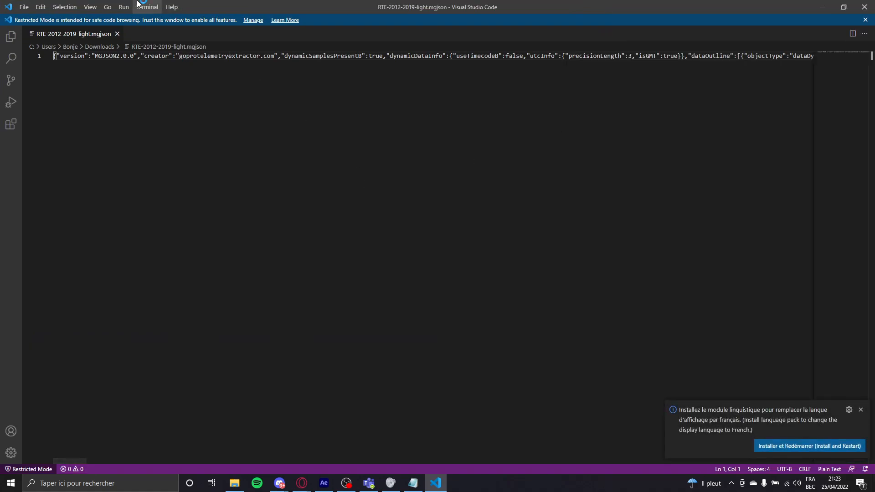
pyautogui.hotkey('alt', 'F4')
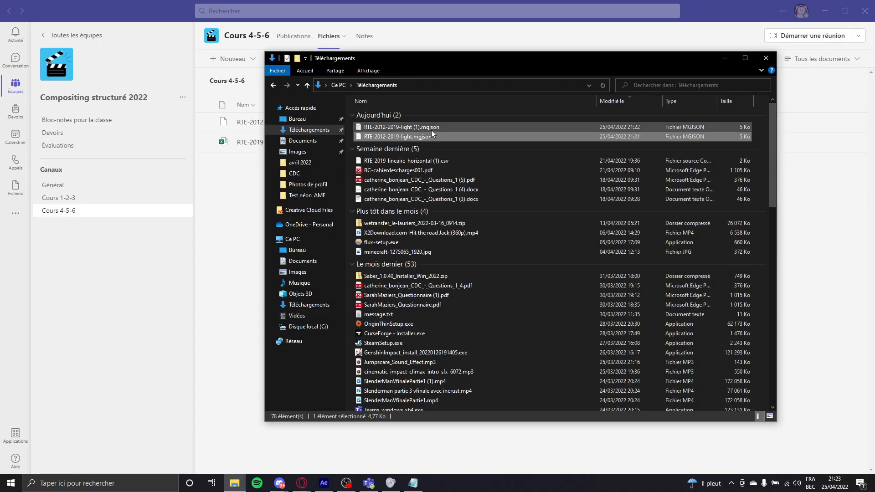
# Open RTE-2012-2019-light (1).mgjson from the Downloads folder with Bloc-notes, without changing the default application, and maximize its window.
pyautogui.rightClick(410, 128)
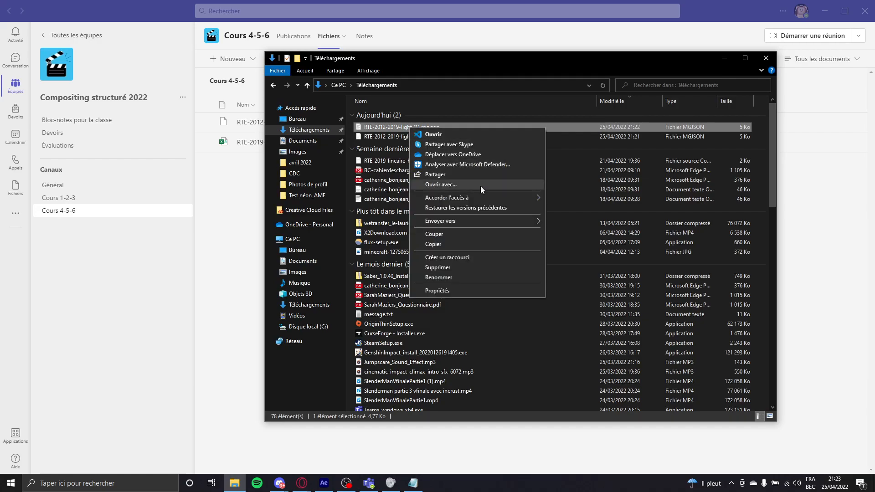
pyautogui.click(480, 184)
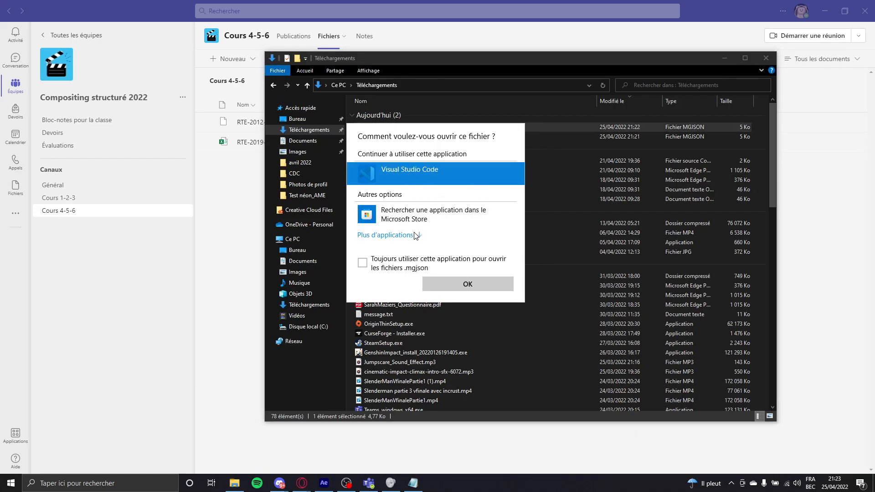
pyautogui.click(416, 236)
pyautogui.scroll(-5, 427, 207)
pyautogui.click(397, 155)
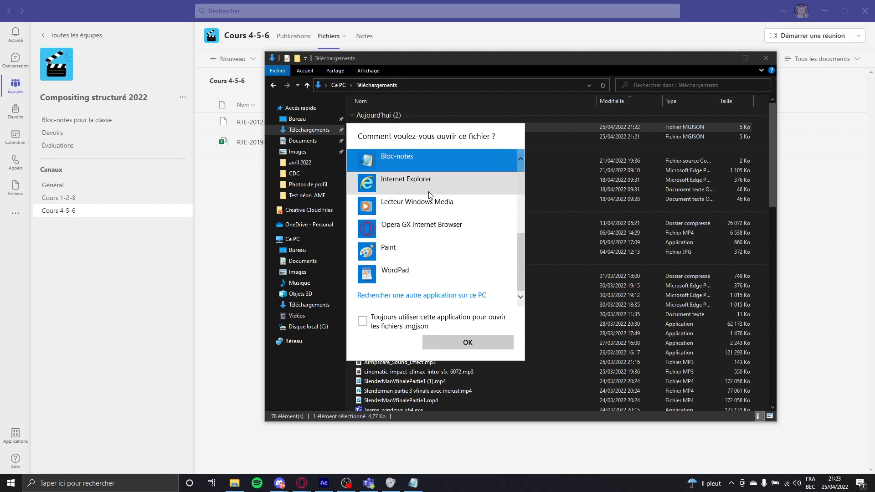
pyautogui.click(468, 342)
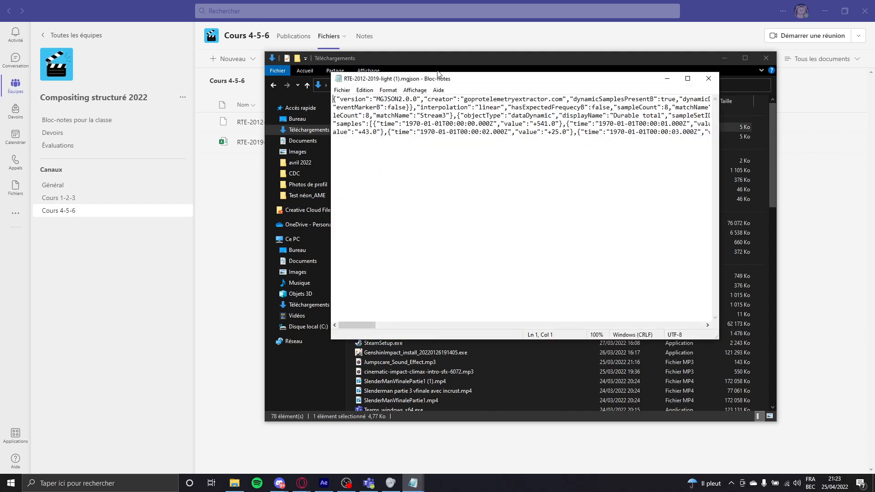
pyautogui.click(688, 78)
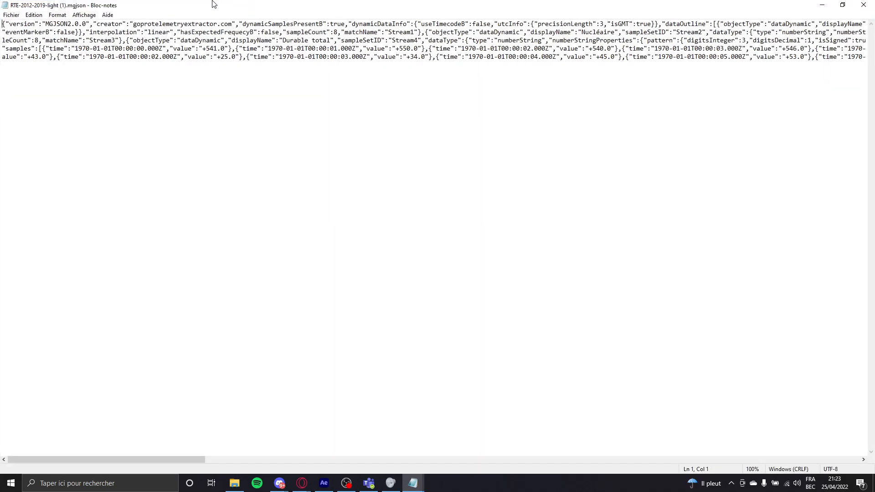
# Examine the full mgjson text in Bloc-notes and the available commands for a way to make the data readable.
pyautogui.click(91, 16)
pyautogui.moveTo(116, 16)
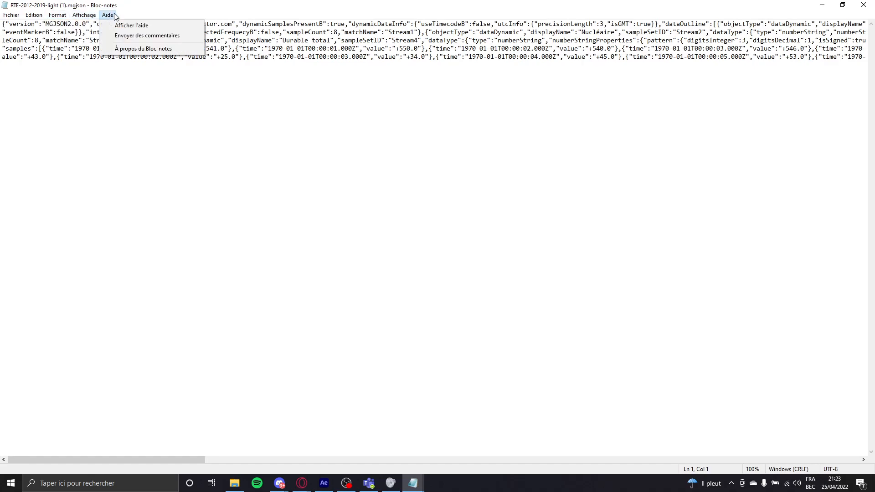
pyautogui.moveTo(32, 16)
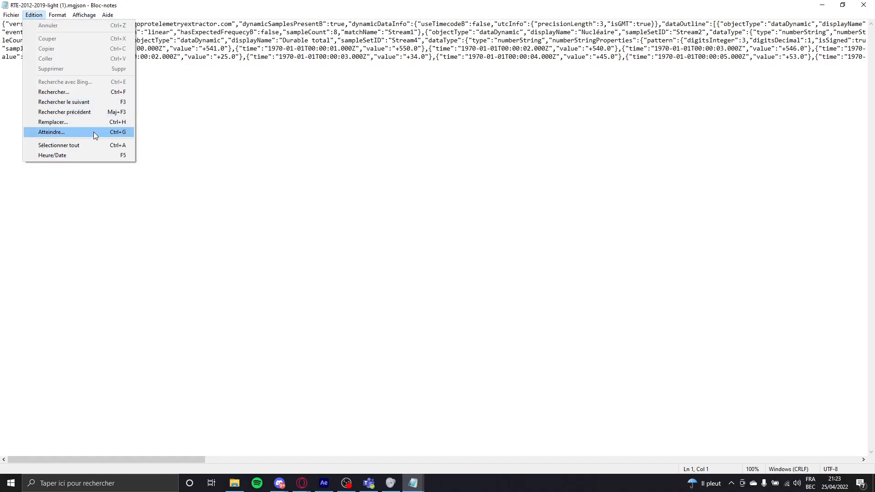
pyautogui.click(192, 60)
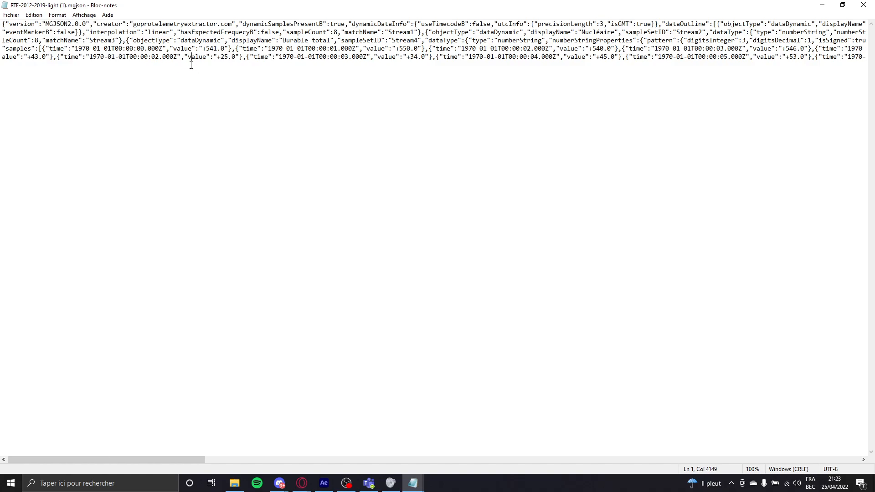
pyautogui.hotkey('ctrl', 'a')
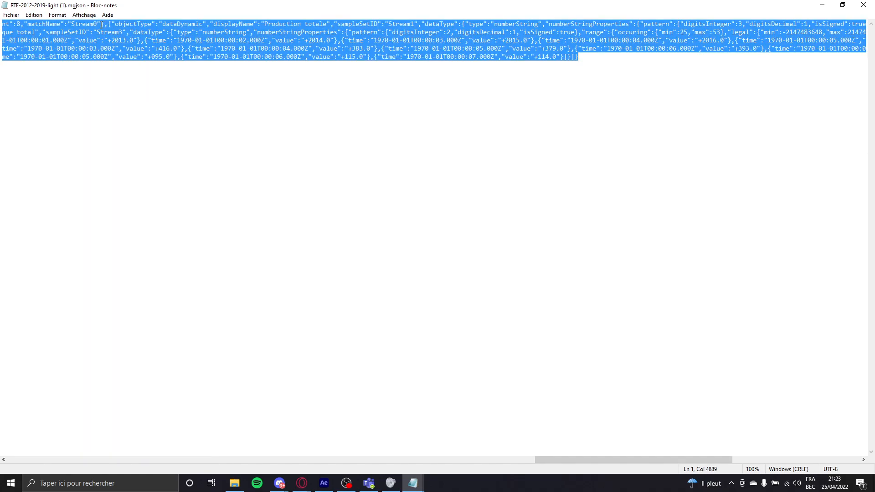
pyautogui.click(58, 15)
pyautogui.moveTo(83, 16)
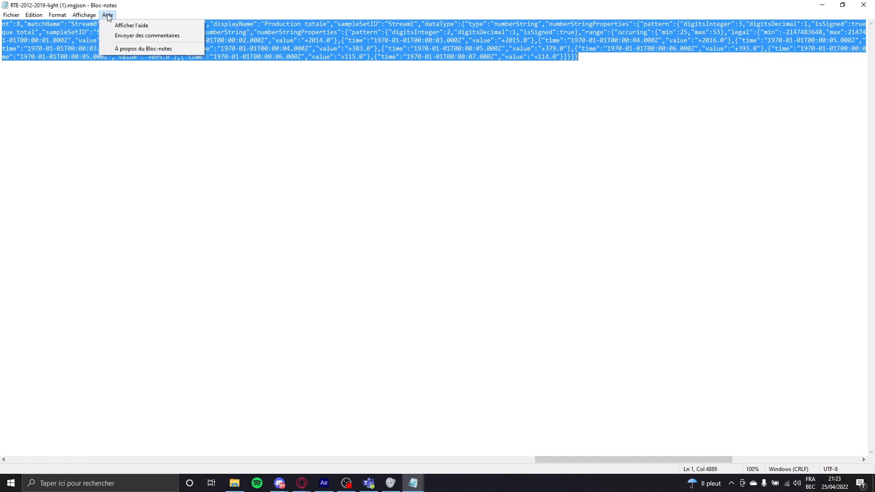
pyautogui.moveTo(35, 18)
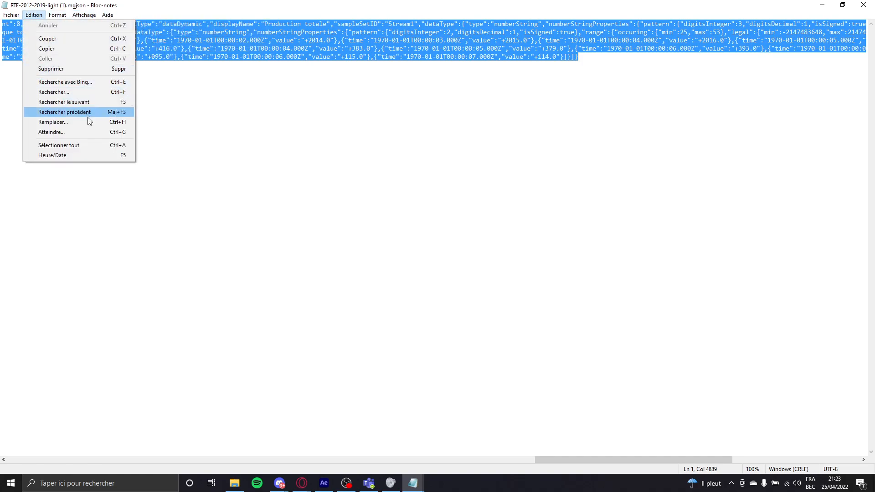
pyautogui.click(241, 109)
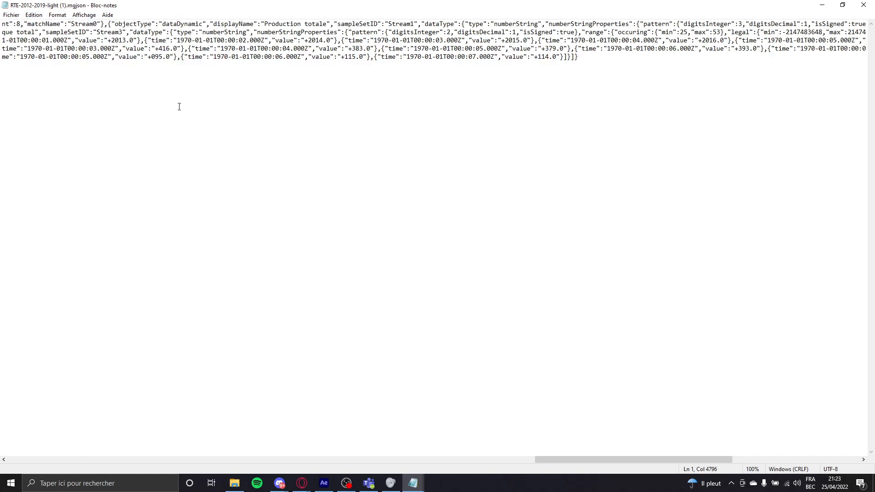
pyautogui.hscroll(-15, 189, 119)
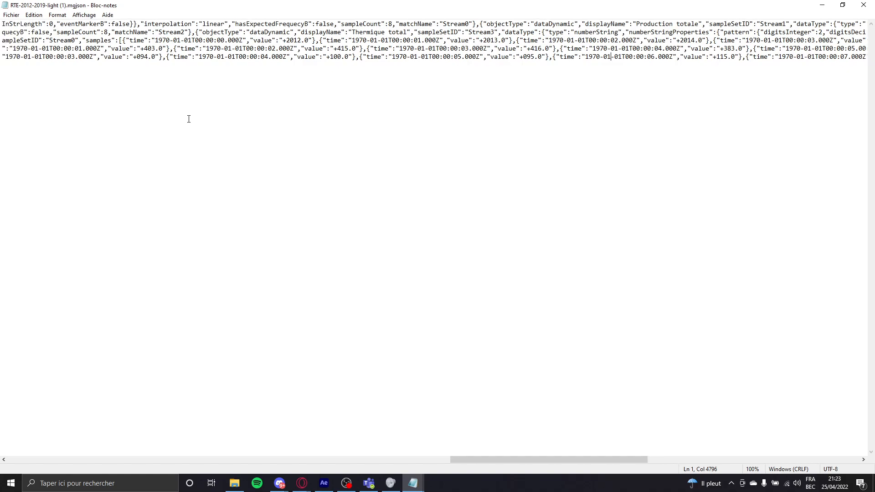
pyautogui.hscroll(-15, 189, 119)
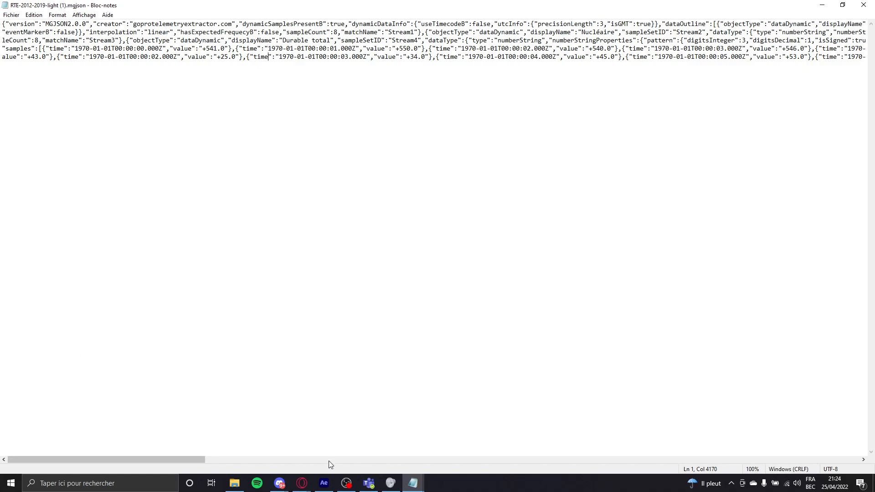
# Switch to the RTE-2019-lineaire-horizontal sheet in the browser and inspect the France data in column A.
pyautogui.click(239, 485)
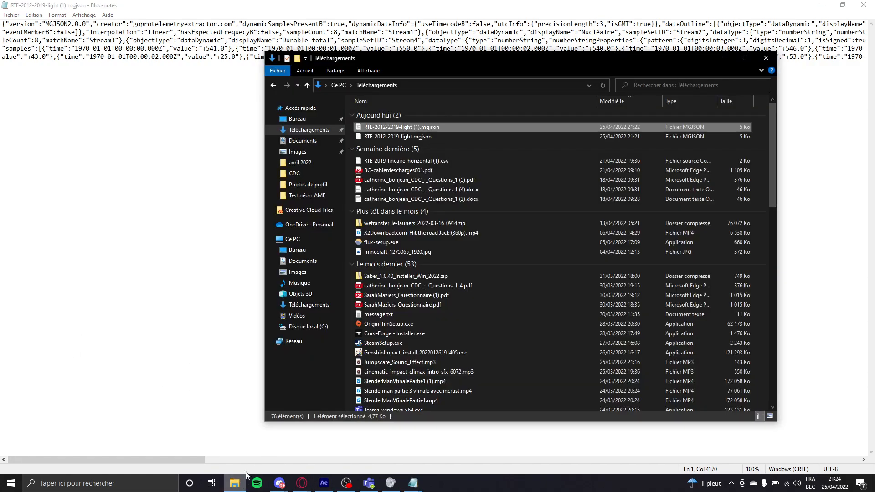
pyautogui.moveTo(302, 484)
pyautogui.click(321, 447)
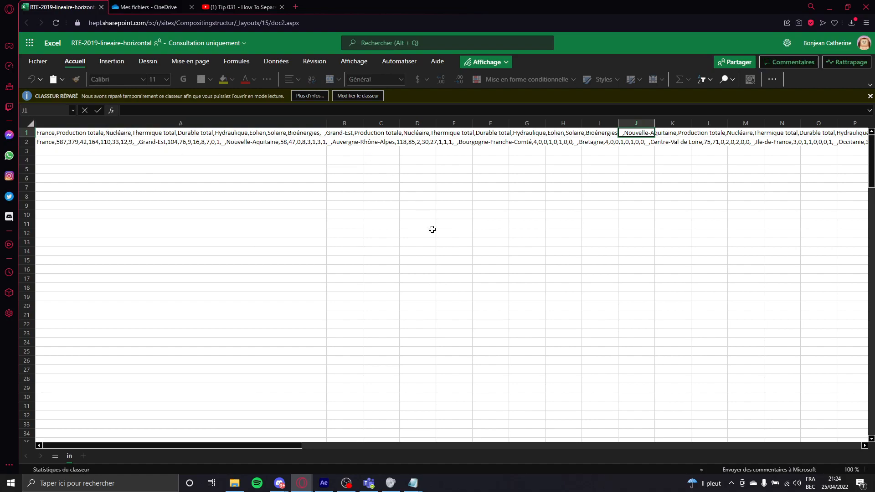
pyautogui.click(187, 124)
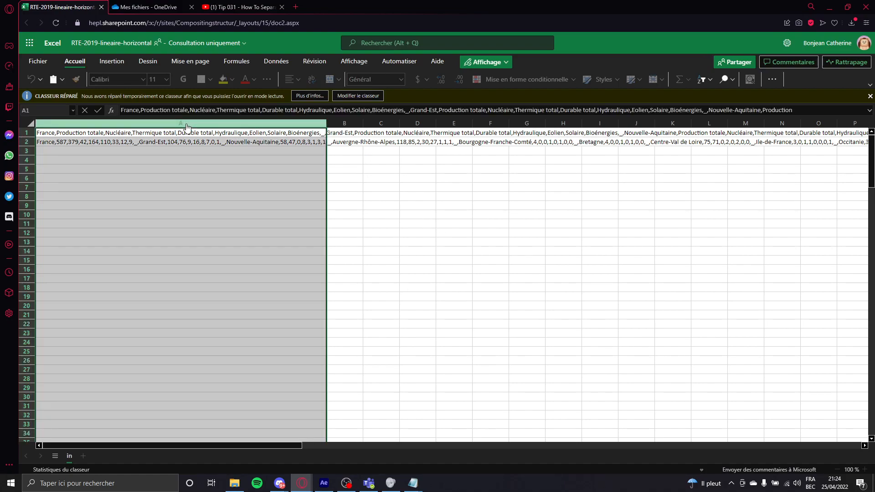
pyautogui.click(87, 142)
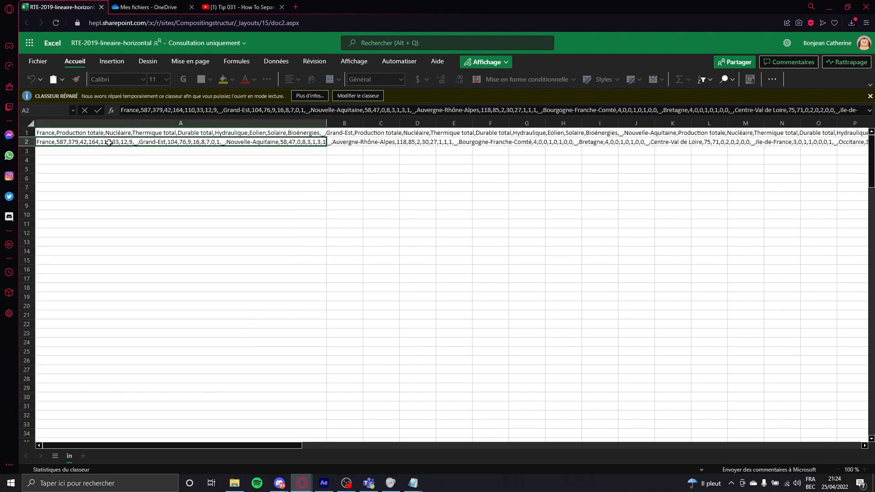
pyautogui.click(128, 209)
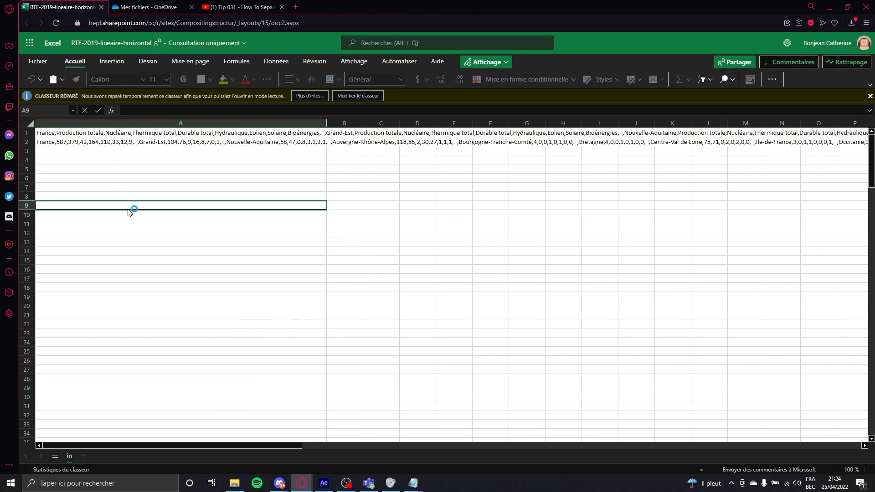
pyautogui.click(141, 212)
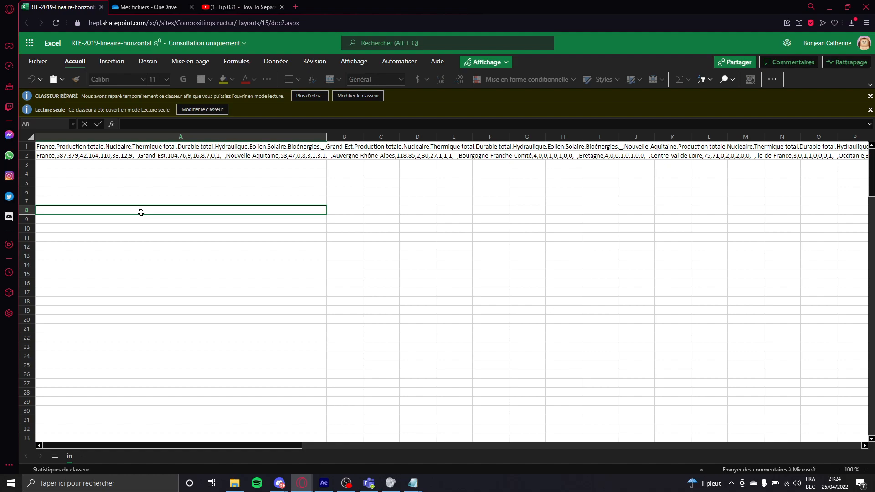
pyautogui.click(158, 201)
pyautogui.click(158, 192)
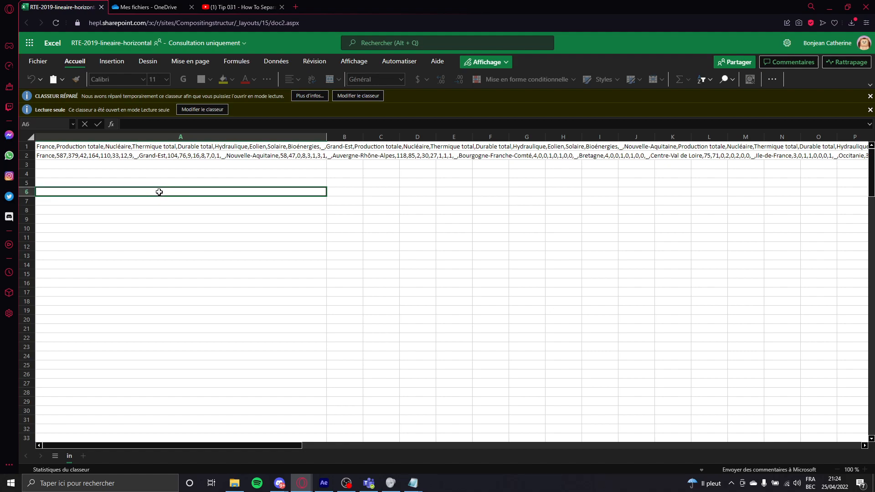
pyautogui.moveTo(158, 192)
pyautogui.mouseDown()
pyautogui.moveTo(160, 279)
pyautogui.moveTo(145, 387)
pyautogui.mouseUp()
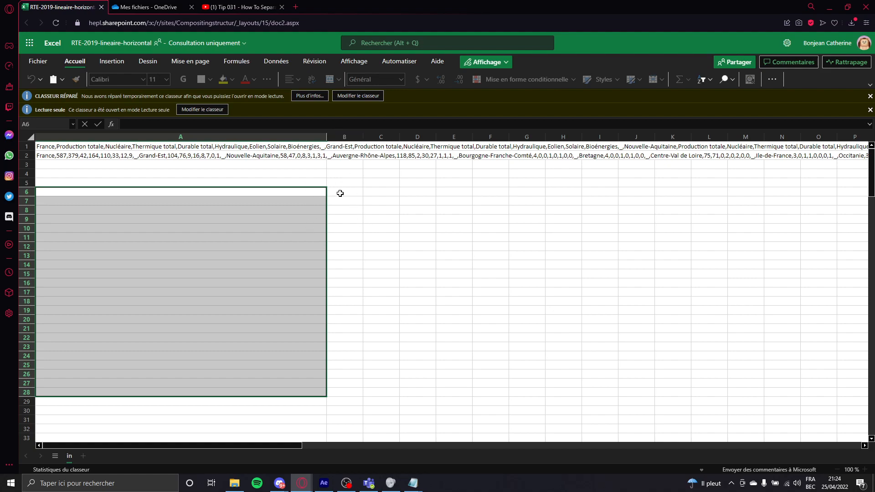
pyautogui.click(103, 203)
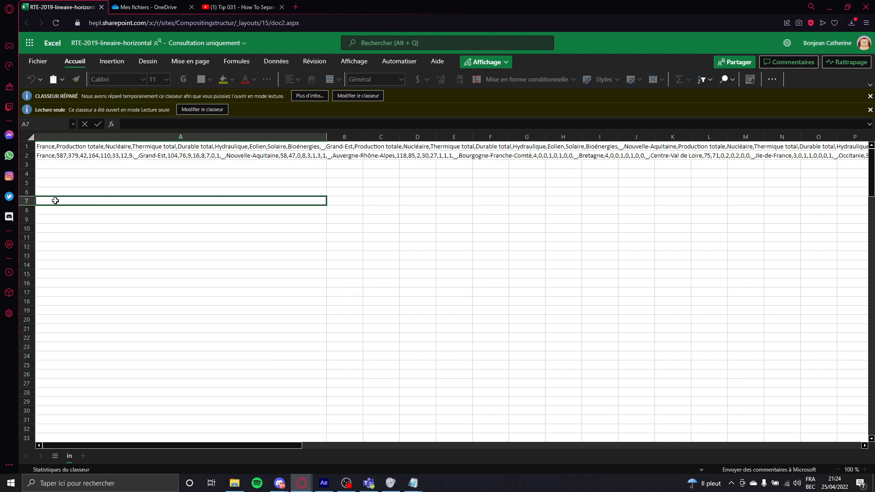
# Switch to After Effects, enlarge the timeline and collapse the expanded properties of the Evoli, empty text and donnée nucléaire layers.
pyautogui.click(324, 484)
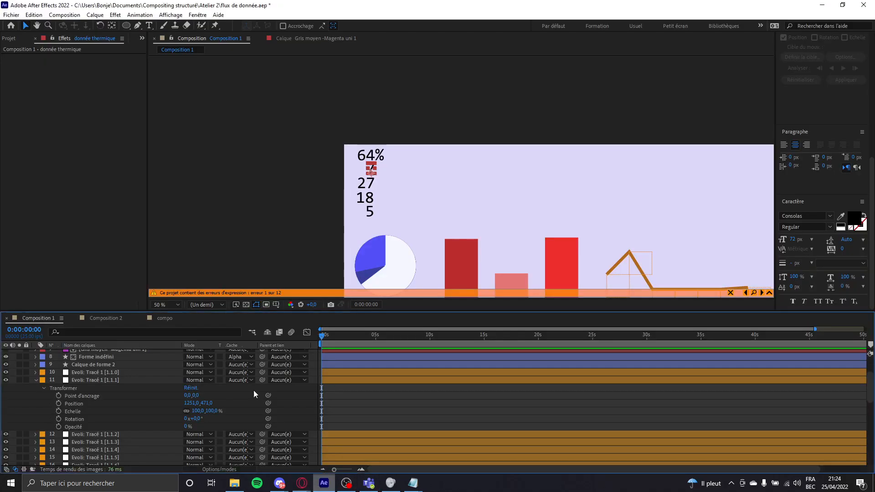
pyautogui.moveTo(212, 311); pyautogui.dragTo(212, 106)
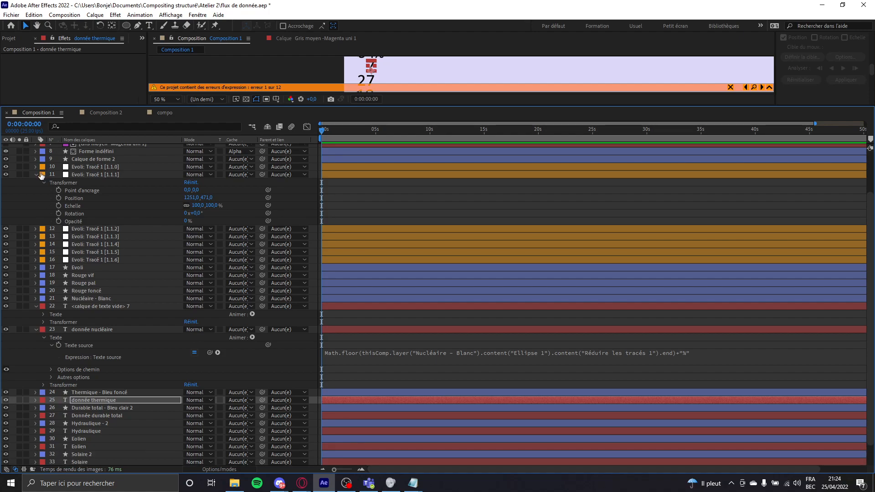
pyautogui.click(36, 175)
pyautogui.click(36, 282)
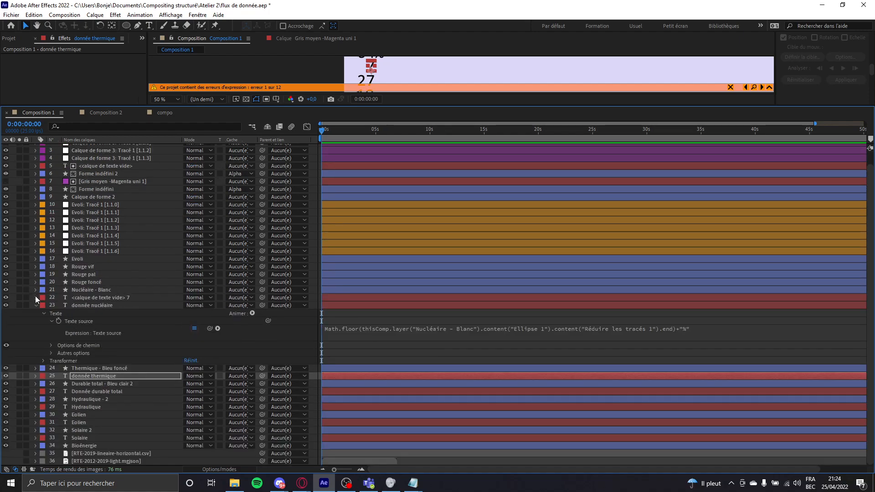
pyautogui.click(36, 306)
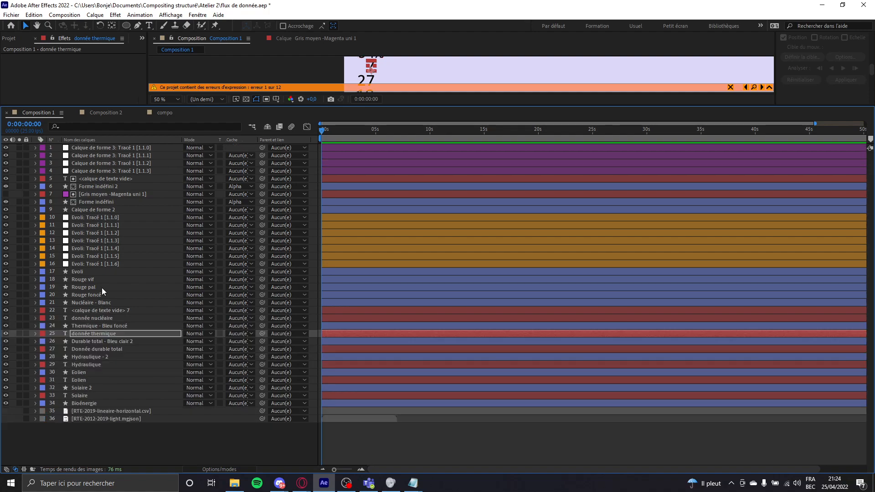
# Expand the data of the RTE-2012-2019-light.mgjson layer in the enlarged timeline and inspect the Année expression.
pyautogui.click(121, 419)
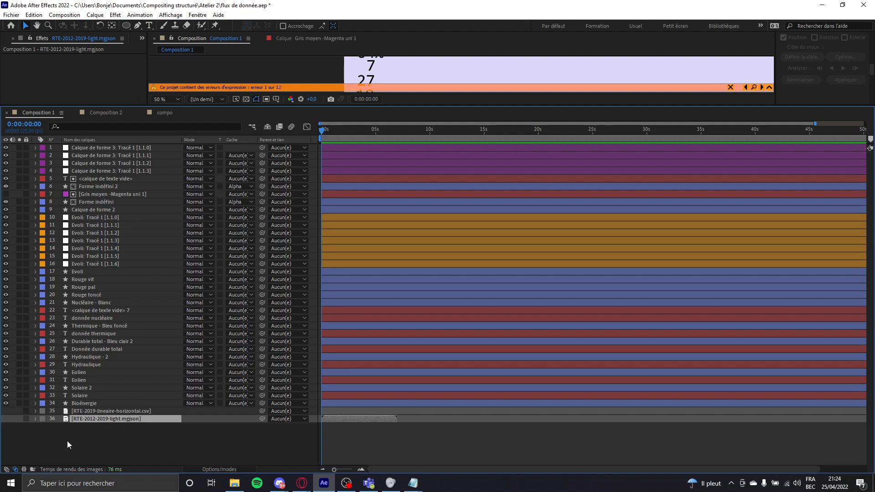
pyautogui.click(35, 420)
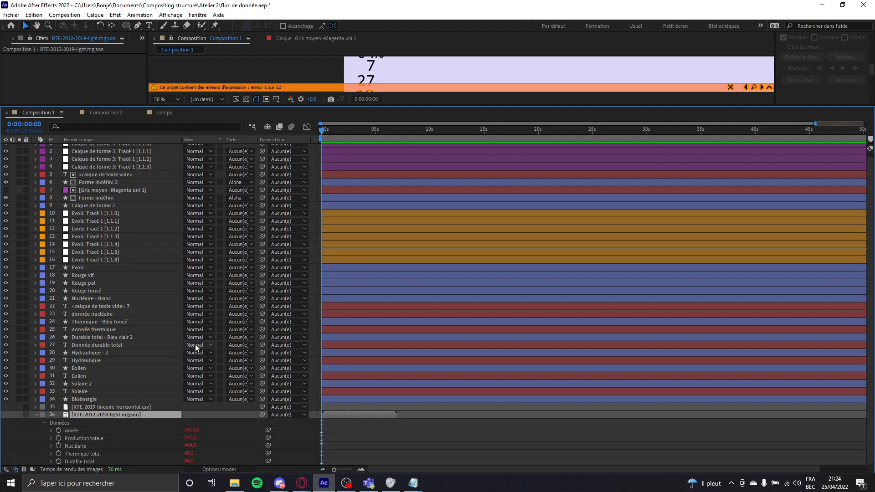
pyautogui.moveTo(279, 105); pyautogui.dragTo(283, 33)
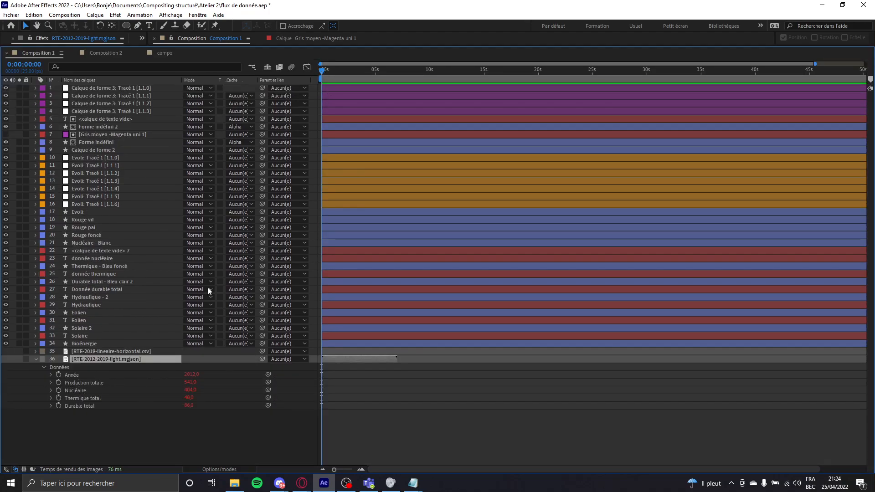
pyautogui.click(52, 375)
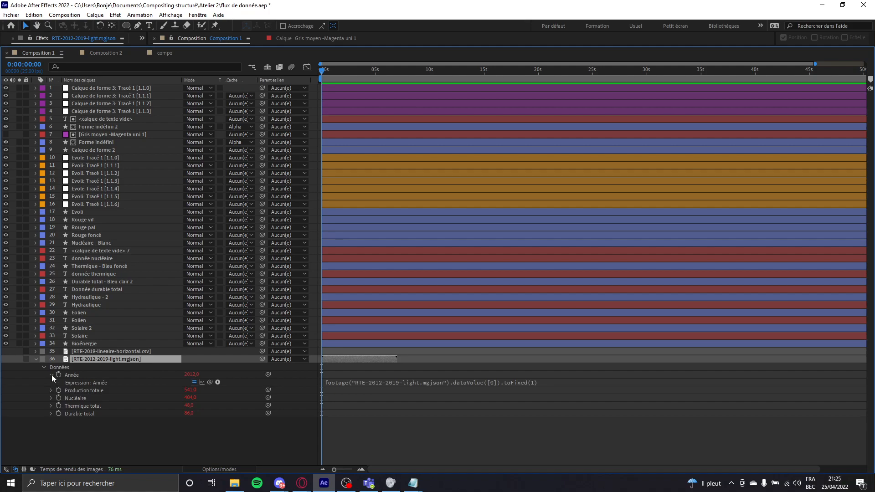
pyautogui.click(51, 375)
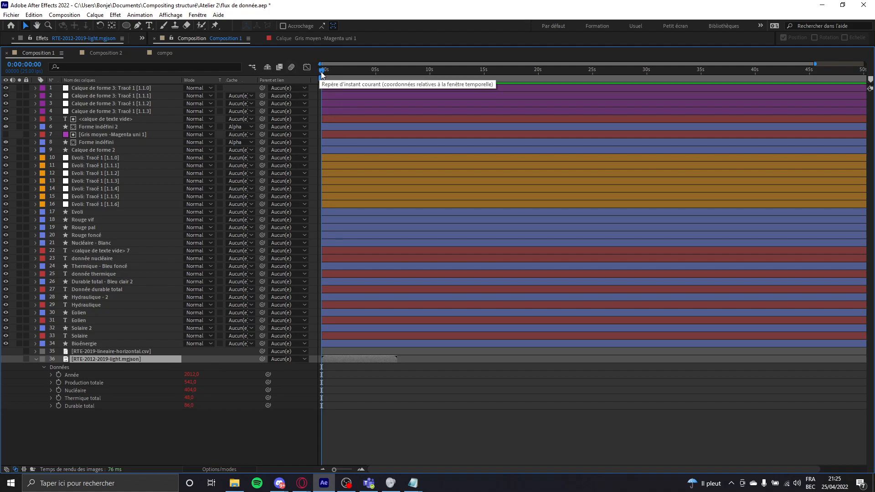
pyautogui.moveTo(322, 73); pyautogui.dragTo(277, 96)
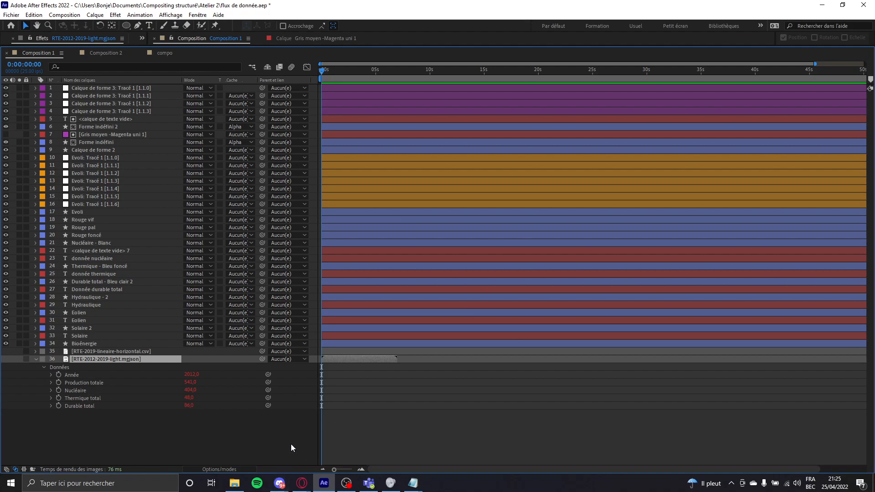
# Switch to the RTE-2019-lineaire-horizontal sheet in the browser and examine how the data is laid out across columns A to D.
pyautogui.moveTo(302, 484)
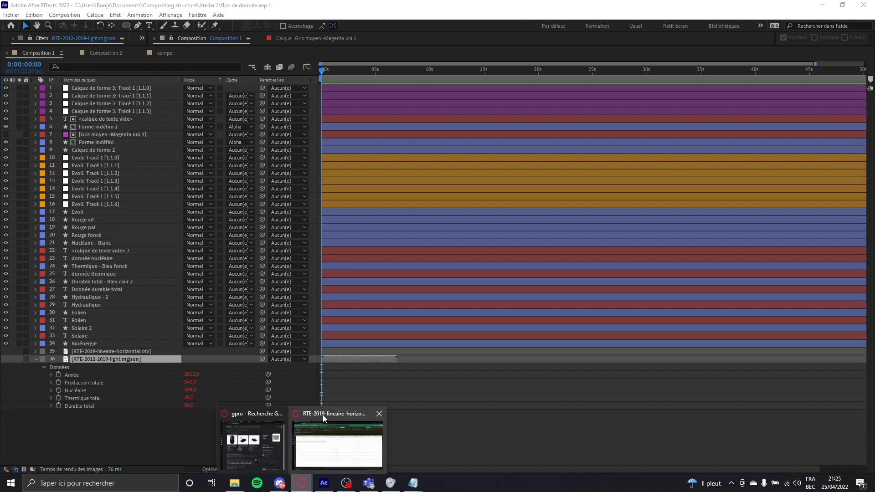
pyautogui.click(337, 445)
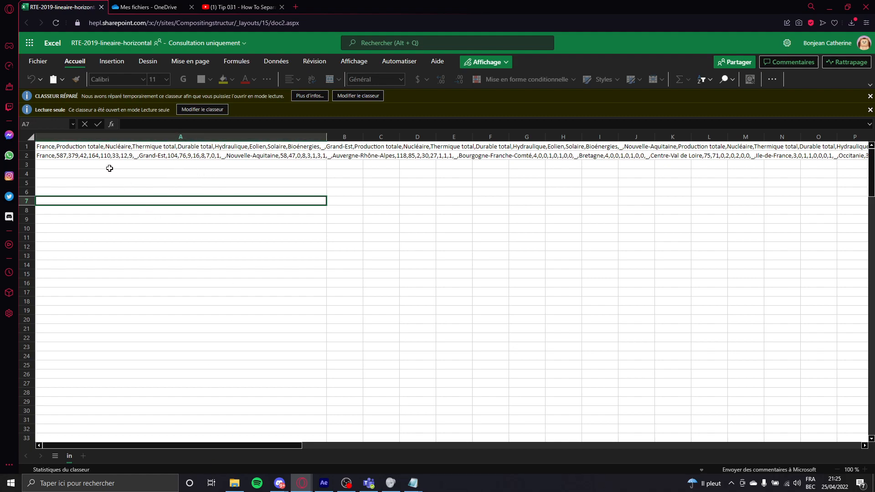
pyautogui.click(83, 195)
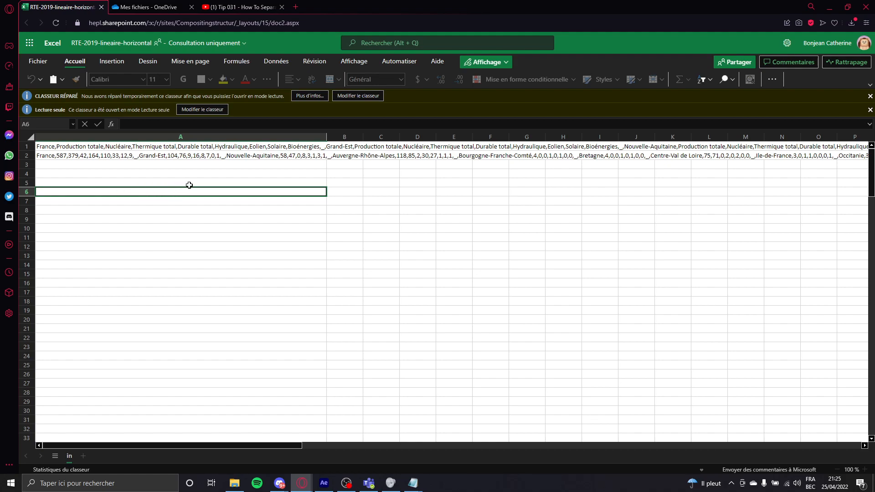
pyautogui.click(195, 202)
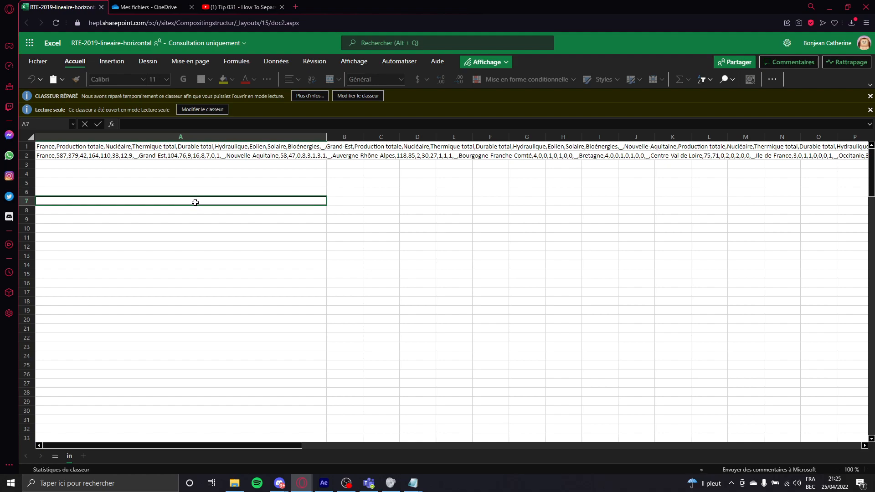
pyautogui.click(198, 209)
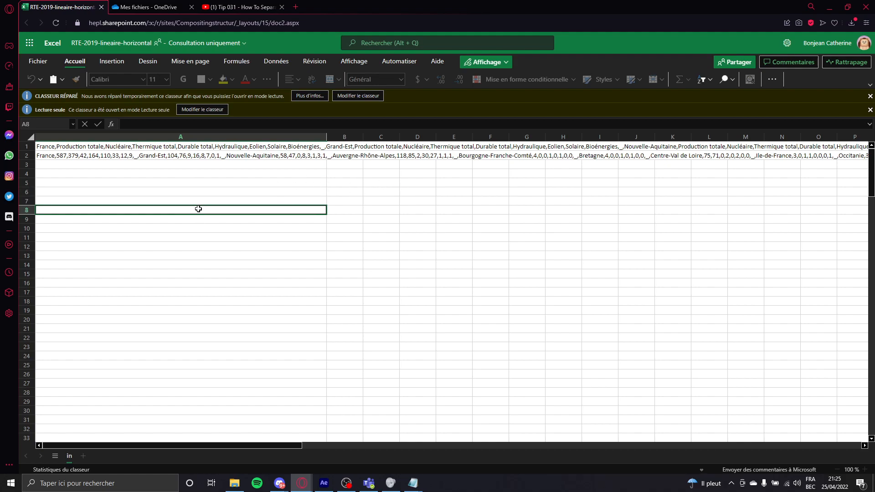
pyautogui.click(342, 145)
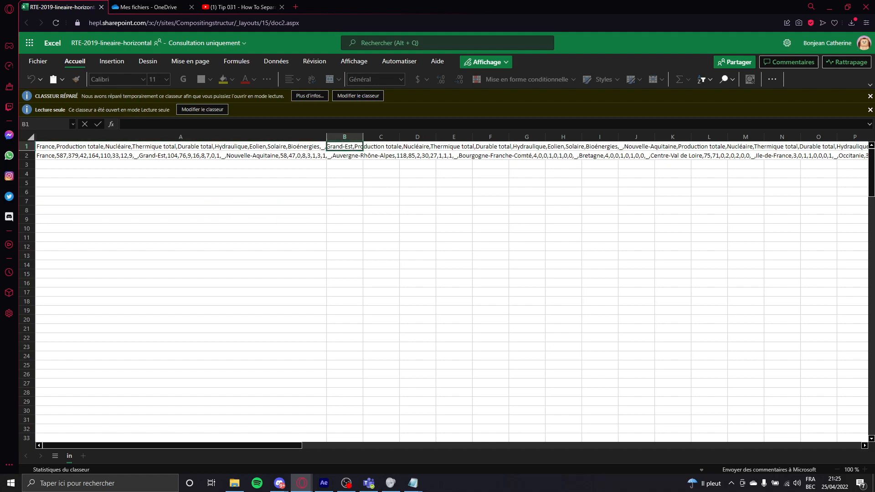
pyautogui.click(340, 211)
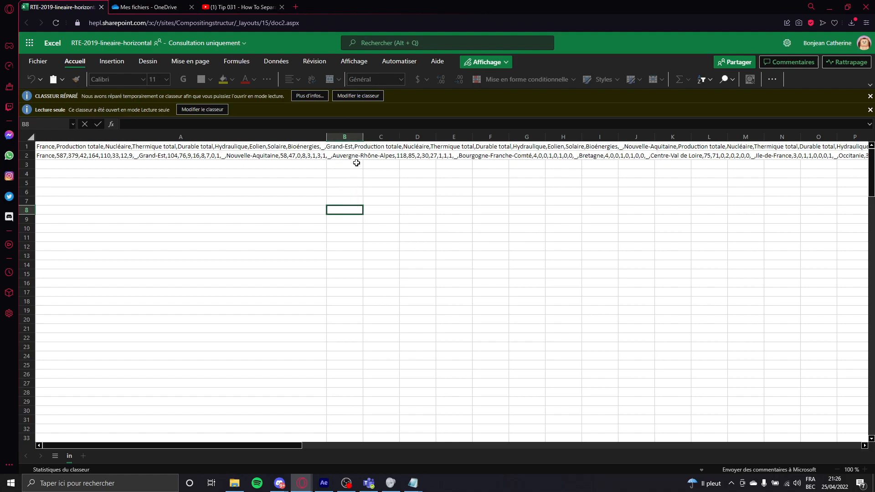
pyautogui.click(346, 138)
pyautogui.click(342, 222)
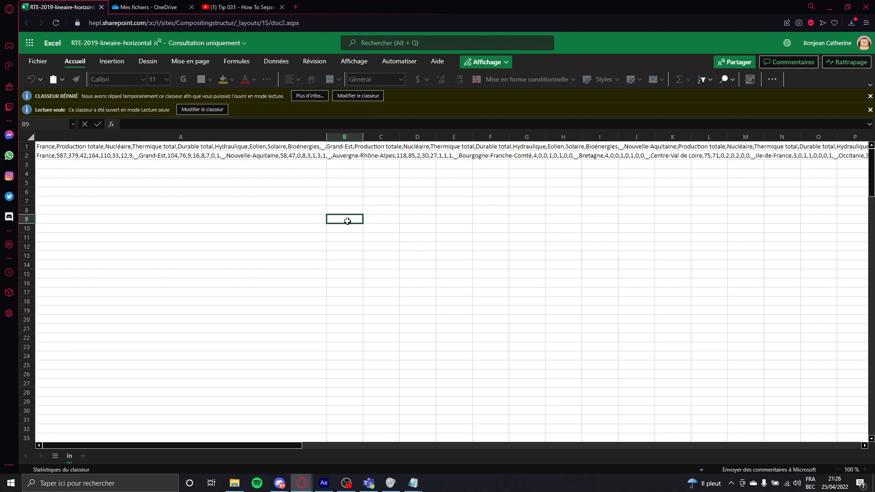
pyautogui.click(382, 137)
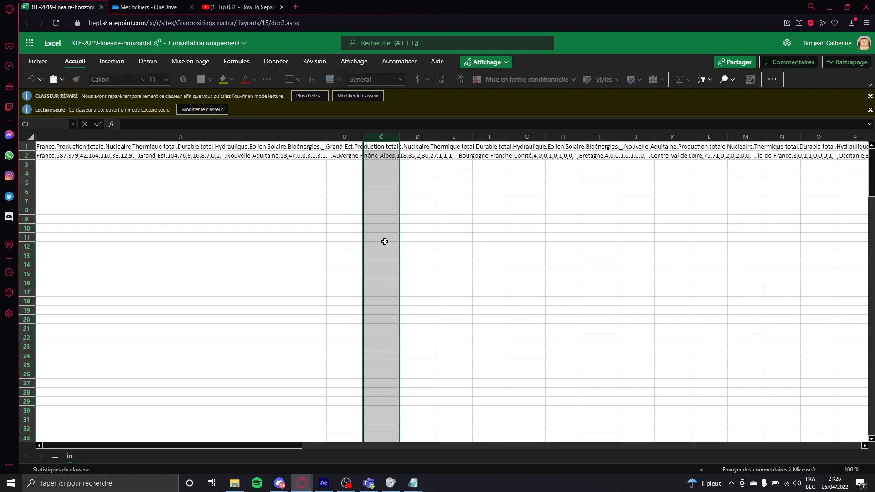
pyautogui.click(417, 137)
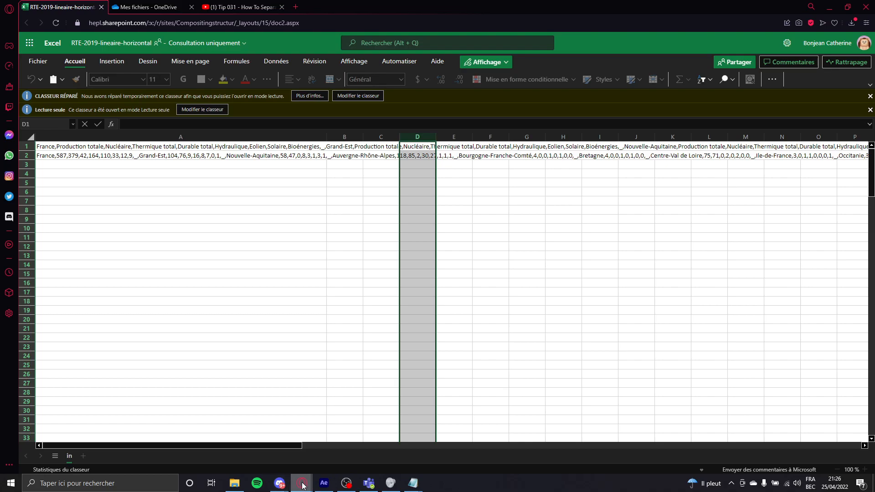
# Switch back to After Effects, shrink the timeline to reveal the charts, and move the playhead to 0:00:04:22.
pyautogui.click(324, 484)
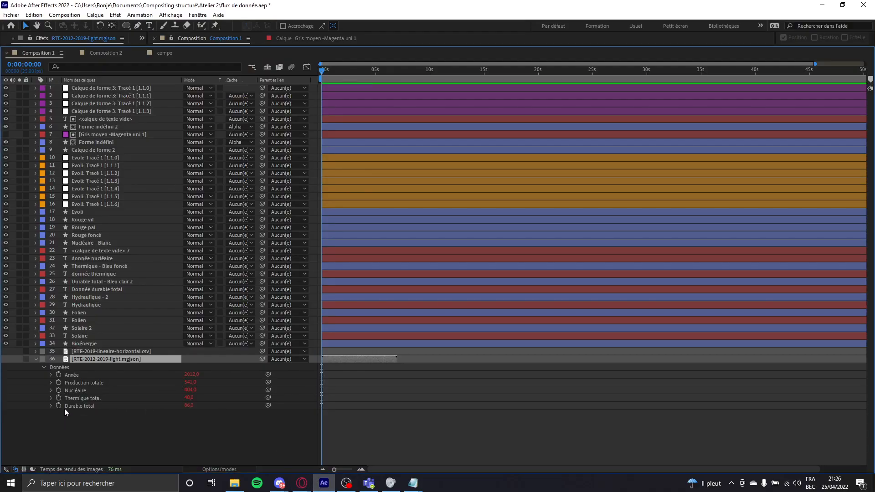
pyautogui.click(182, 437)
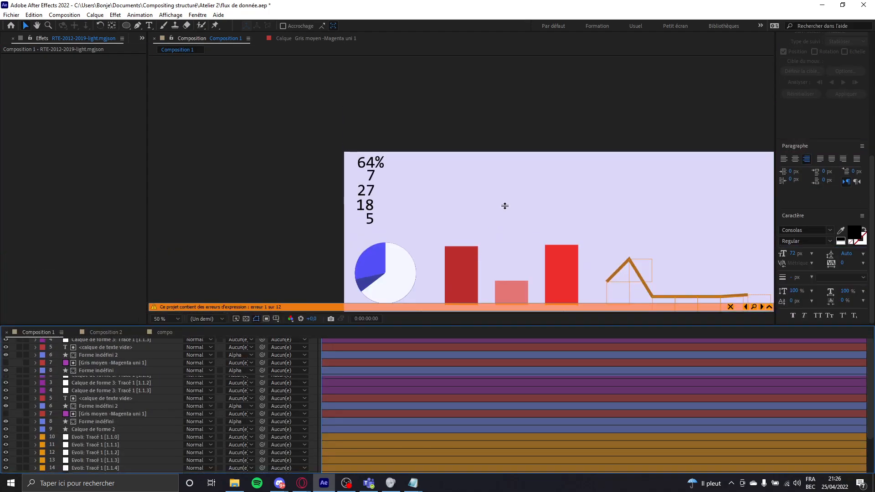
pyautogui.press('v')
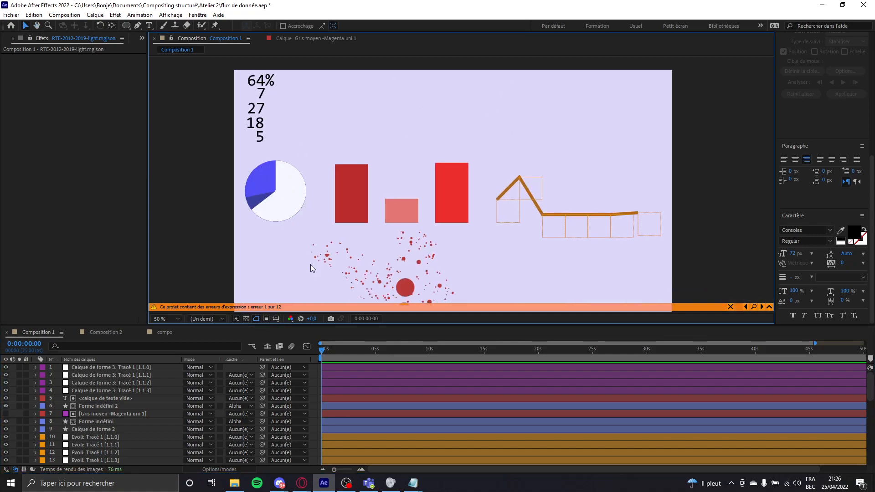
pyautogui.click(376, 351)
pyautogui.moveTo(376, 351); pyautogui.dragTo(374, 350)
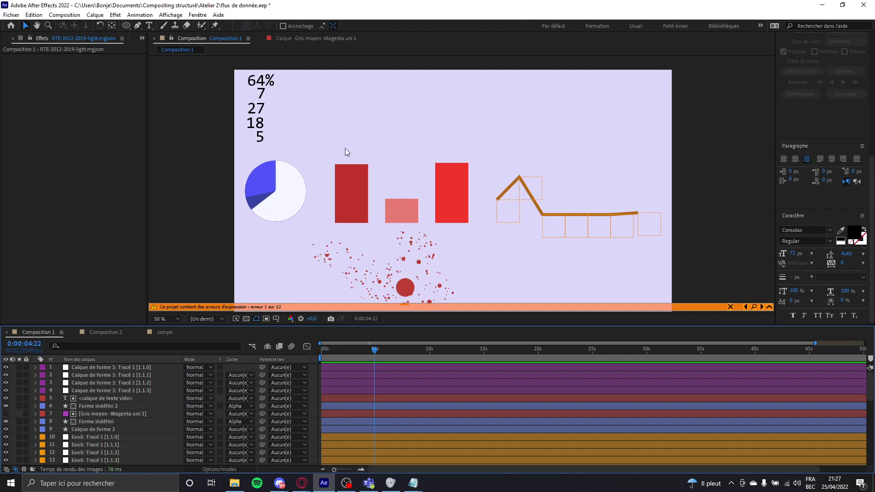
pyautogui.scroll(-2, 213, 195)
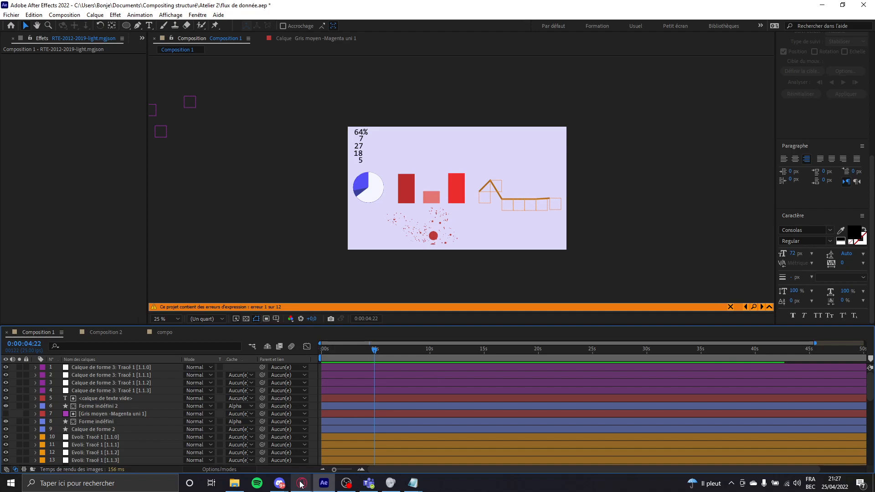
# Switch to the To mgJSON converter page in the browser and open the site's home page, goprotelemetryextractor.com.
pyautogui.moveTo(280, 484)
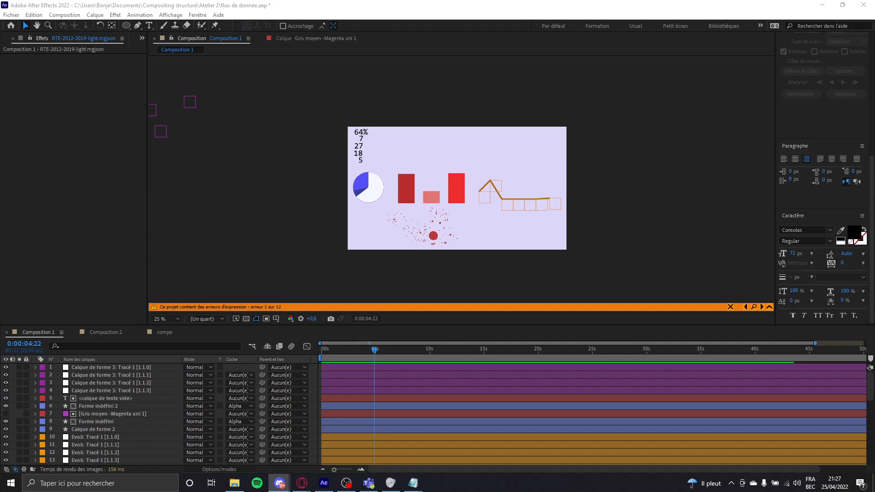
pyautogui.hotkey('alt', 'Tab')
pyautogui.hotkey('alt', 'Tab')
pyautogui.hotkey('alt', 'Tab')
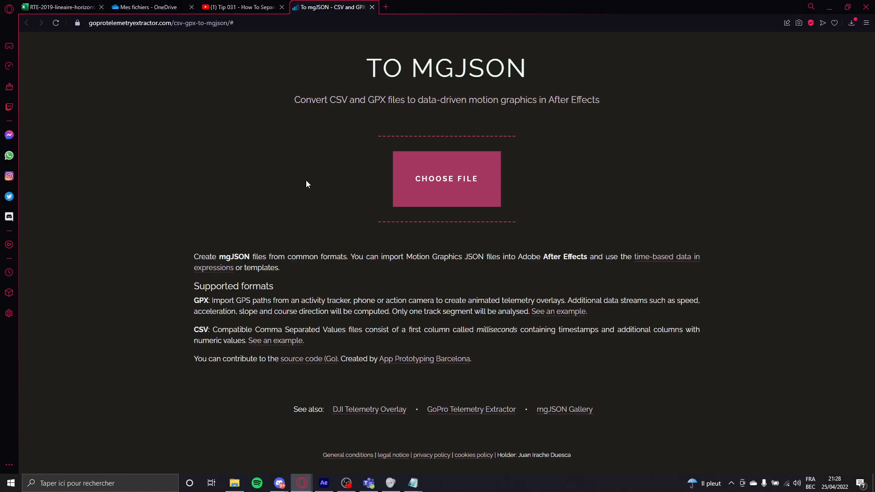
pyautogui.click(247, 21)
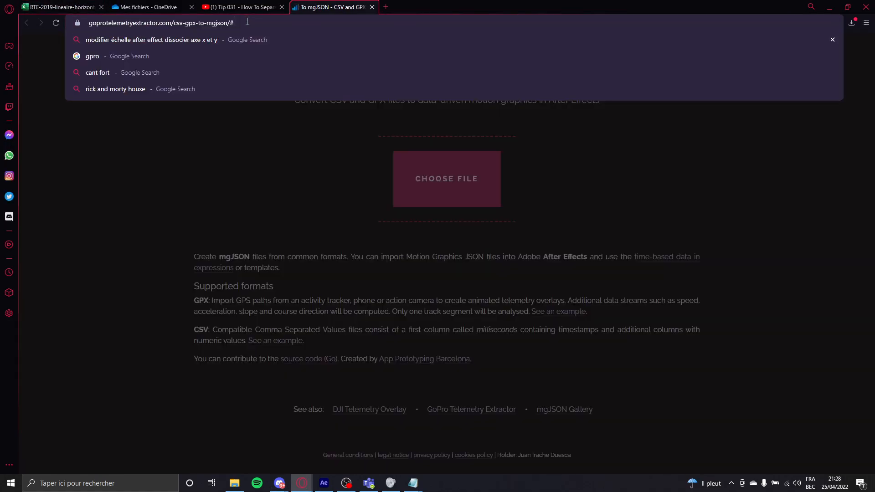
pyautogui.moveTo(231, 21); pyautogui.dragTo(178, 23)
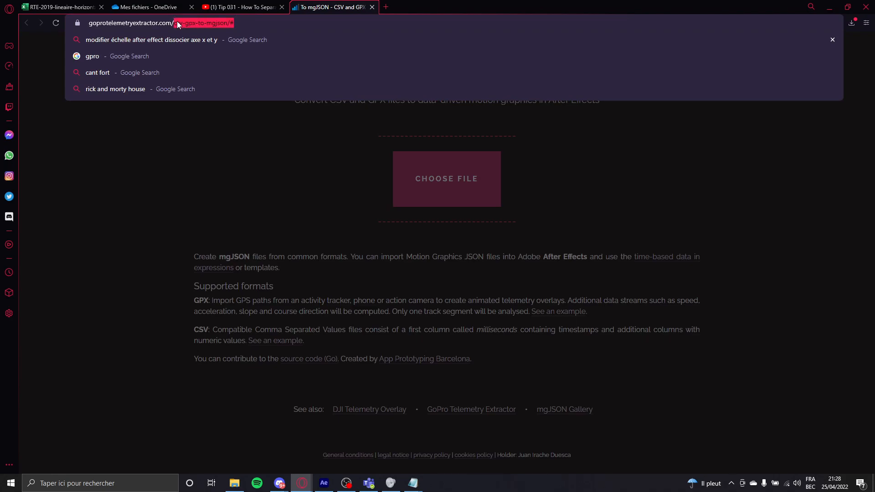
pyautogui.press('BackSpace')
pyautogui.press('Return')
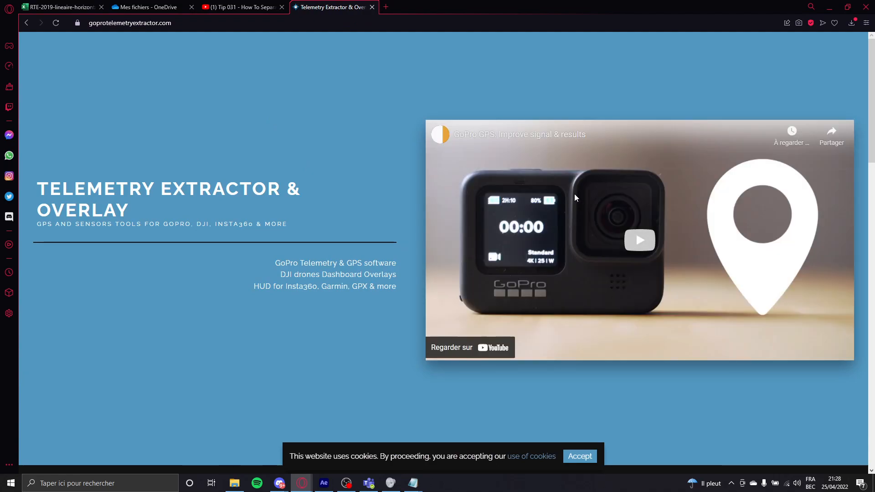
# Play the "GoPro GPS: Improve signal & results" video on the home page briefly and pause it.
pyautogui.click(639, 241)
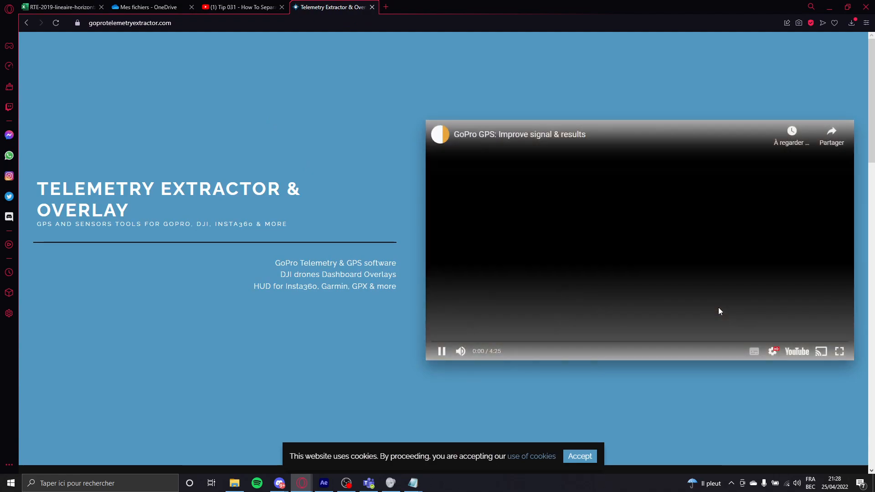
pyautogui.click(444, 353)
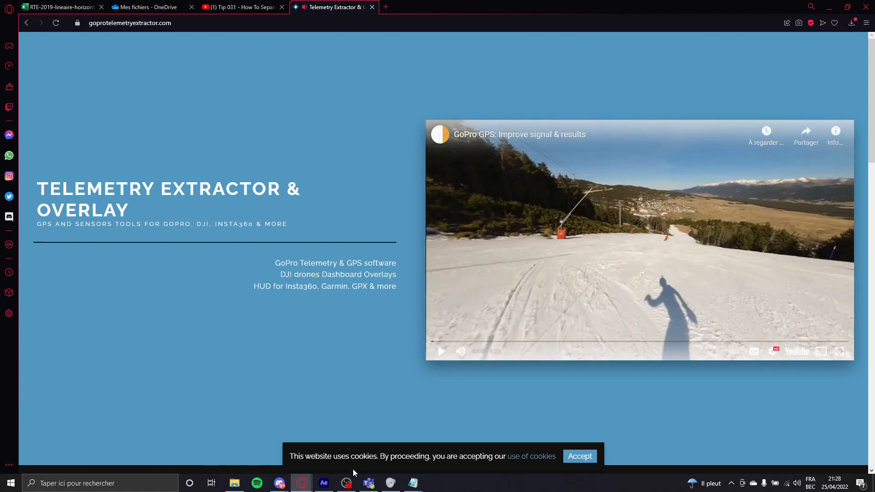
pyautogui.click(326, 485)
pyautogui.click(329, 490)
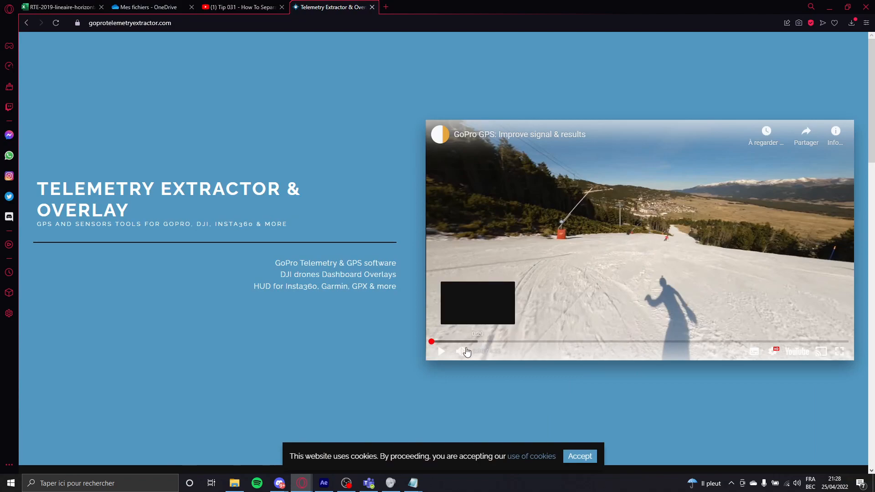
# Play the GoPro GPS video, skip ahead to about 1:39, and find the Telemetry Templates for Adobe AE section on the home page.
pyautogui.click(441, 354)
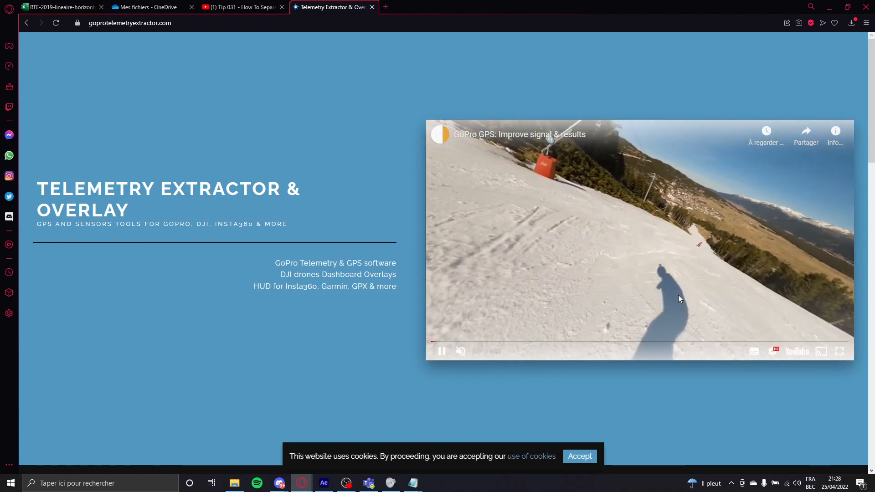
pyautogui.click(540, 342)
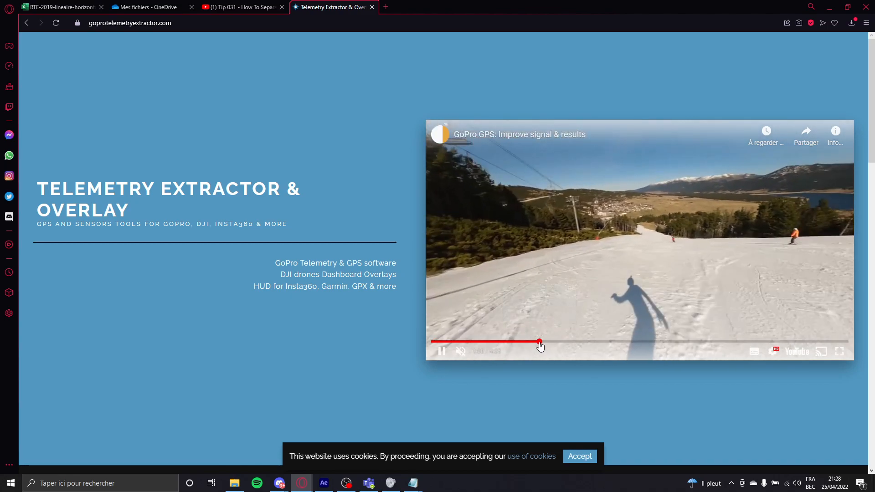
pyautogui.click(588, 342)
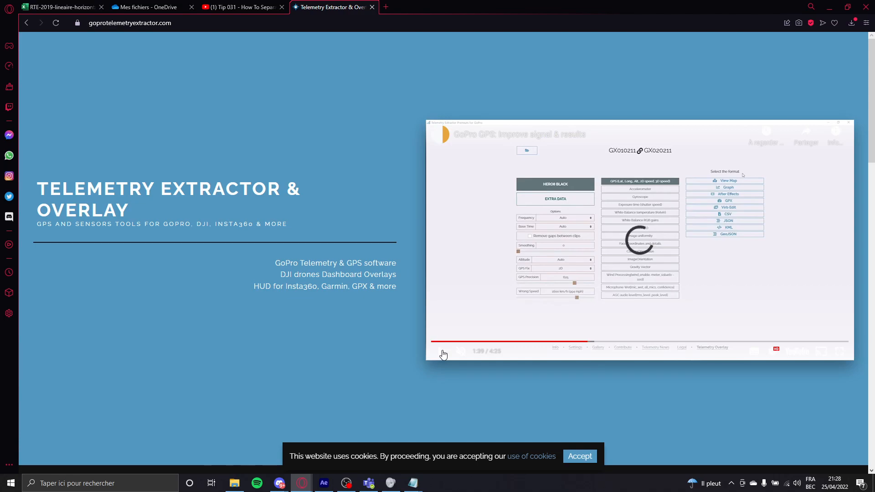
pyautogui.scroll(-1, 444, 355)
pyautogui.scroll(-10, 443, 355)
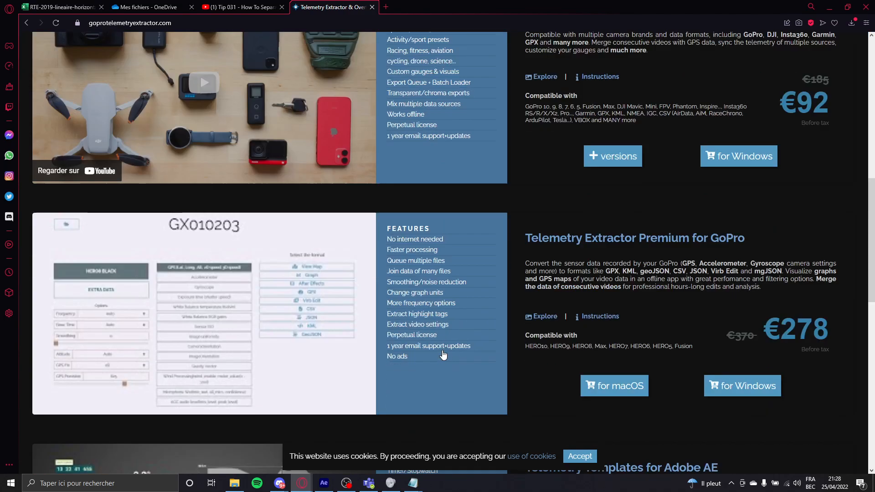
pyautogui.scroll(-2, 443, 354)
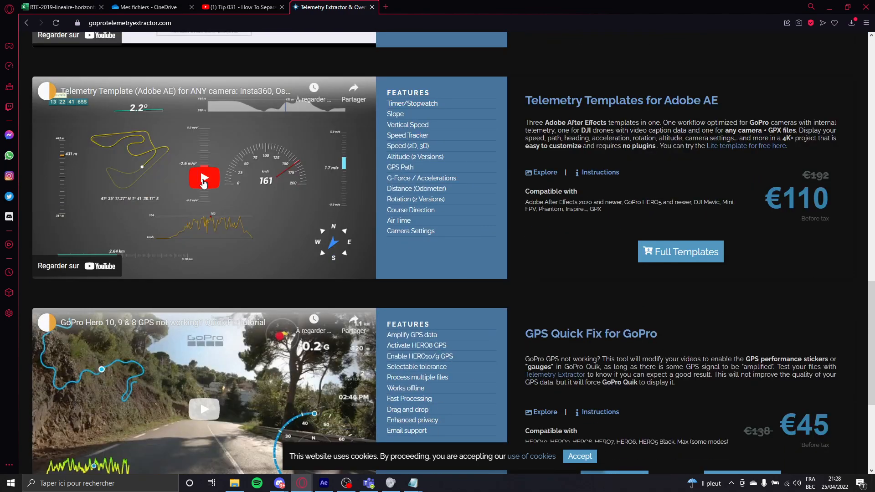
# Play the Telemetry Template (Adobe AE) video muted, watch it in full screen, and return to the page.
pyautogui.click(253, 221)
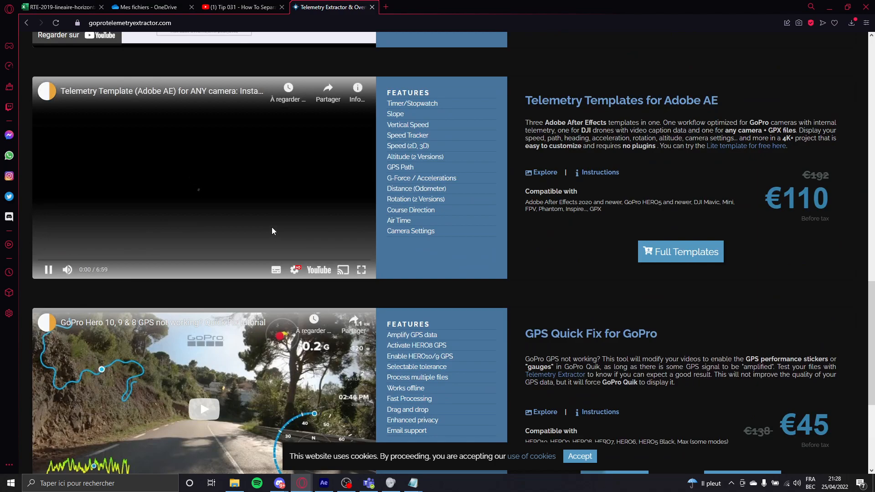
pyautogui.click(67, 270)
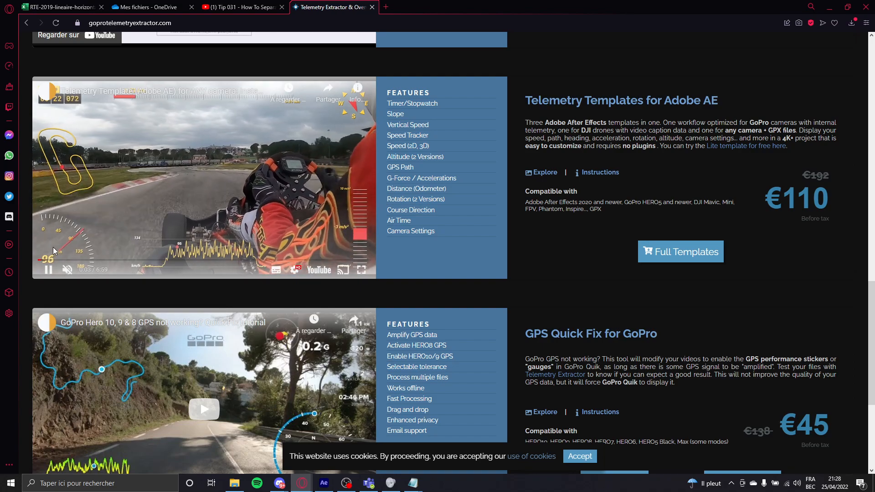
pyautogui.click(362, 270)
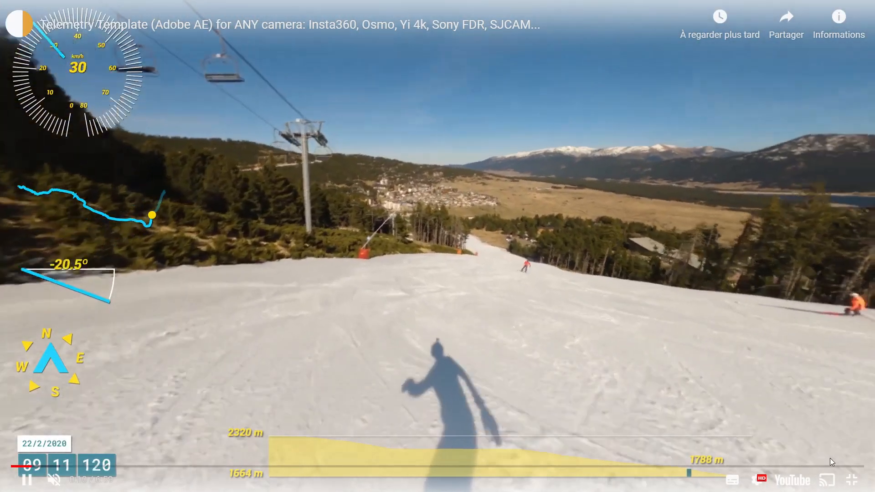
pyautogui.click(851, 482)
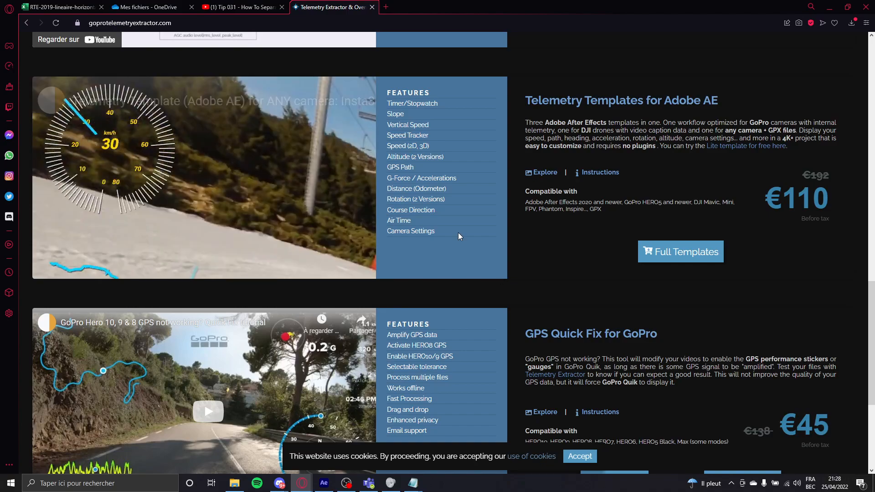
# Copy the site address goprotelemetryextractor.com and select the address of the csv-gpx-to-mgjson converter page.
pyautogui.click(186, 23)
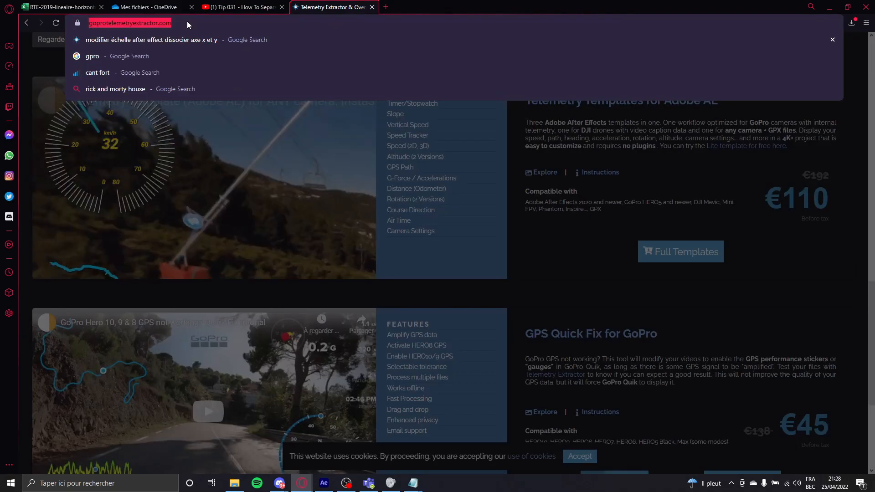
pyautogui.rightClick(186, 24)
pyautogui.click(224, 58)
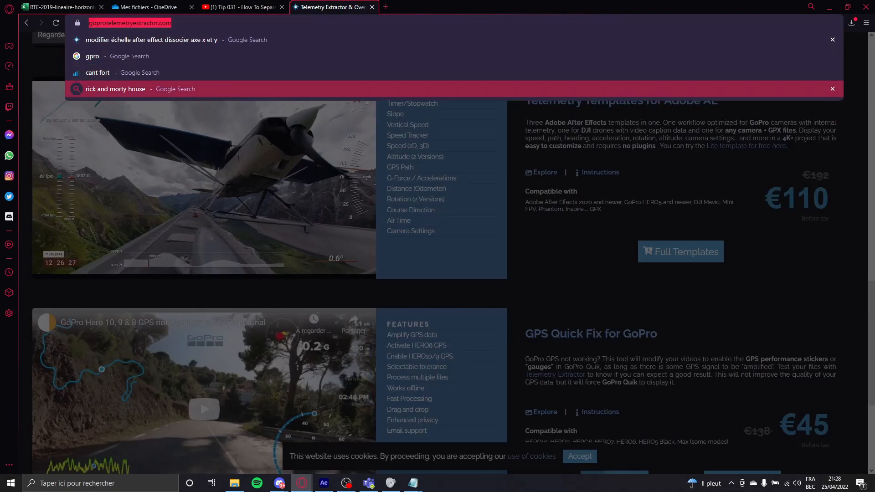
pyautogui.press('Escape')
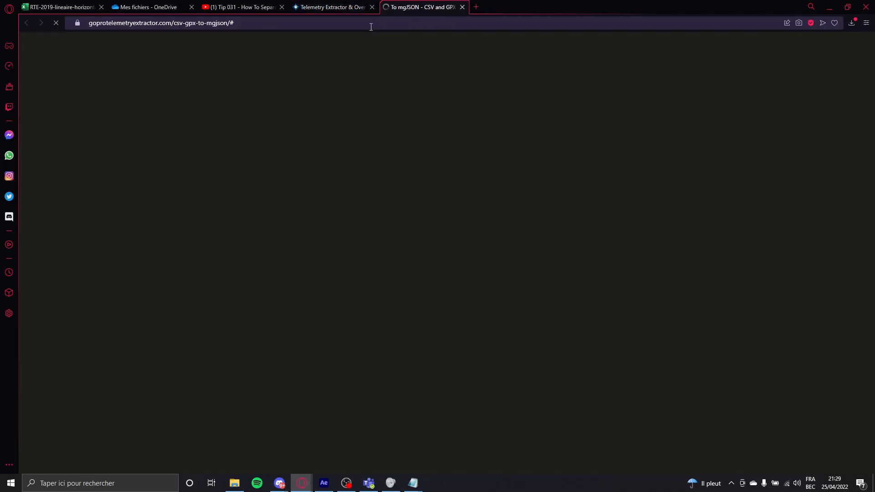
pyautogui.click(371, 25)
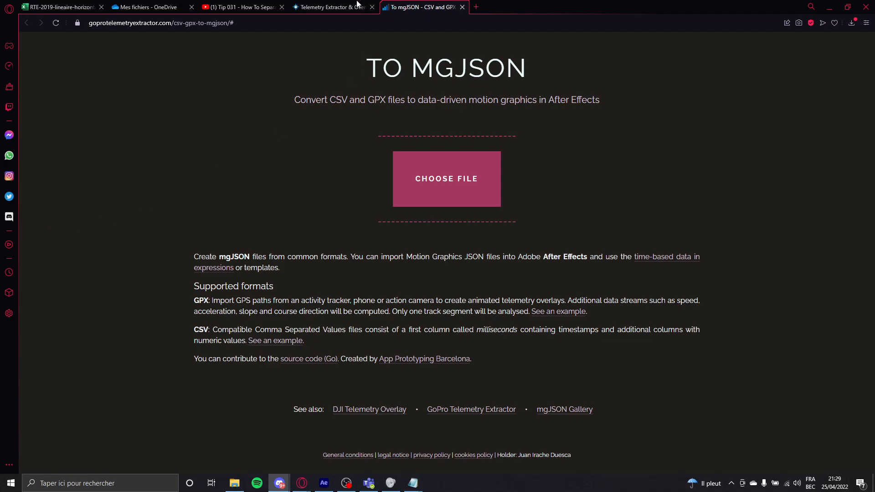
# Return to the Telemetry Extractor page and watch the Telemetry Template video in full screen from 0:21, pausing it at 0:30.
pyautogui.click(329, 7)
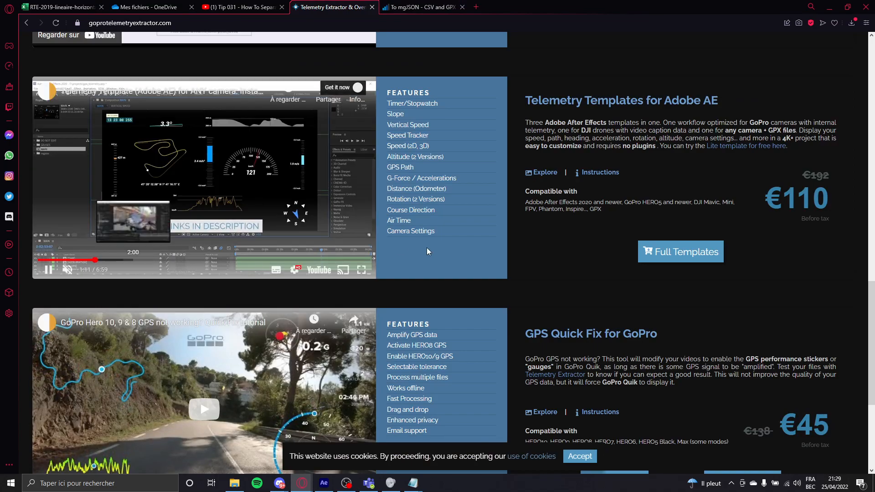
pyautogui.click(360, 270)
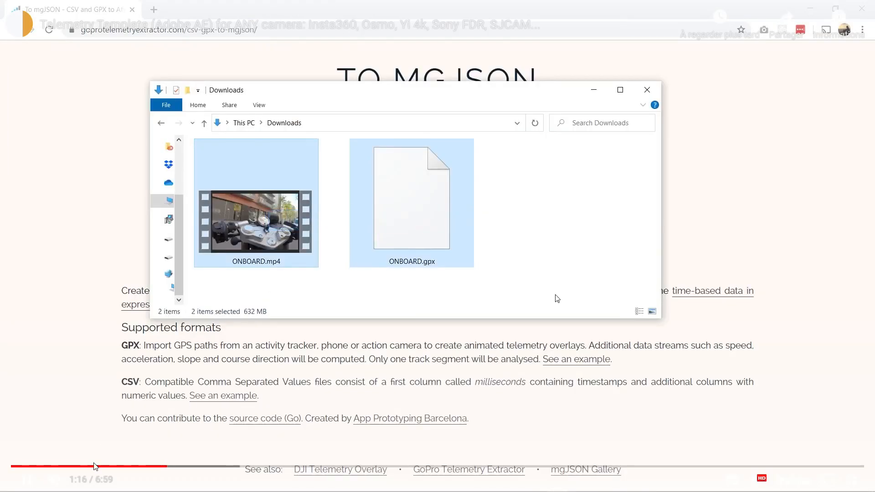
pyautogui.click(54, 469)
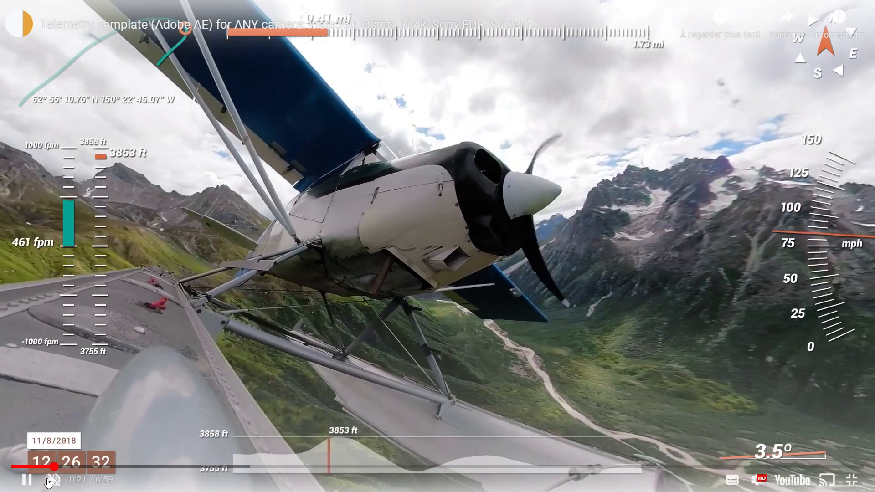
pyautogui.click(77, 237)
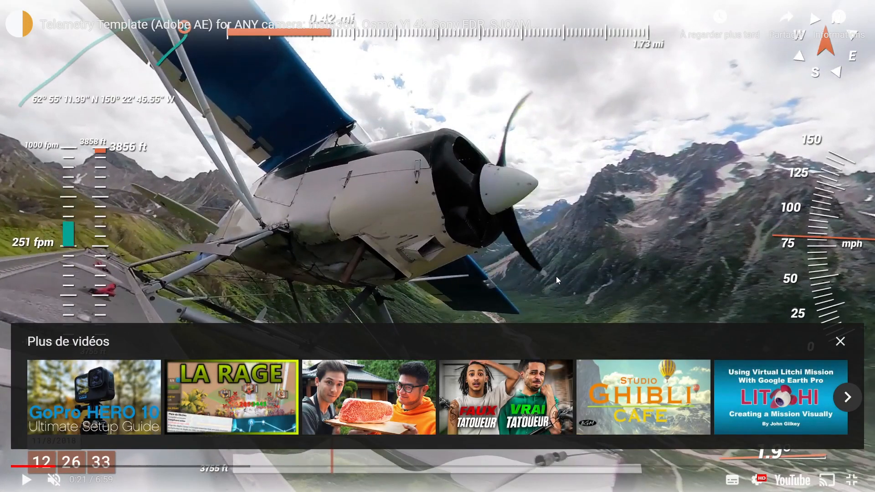
pyautogui.click(840, 341)
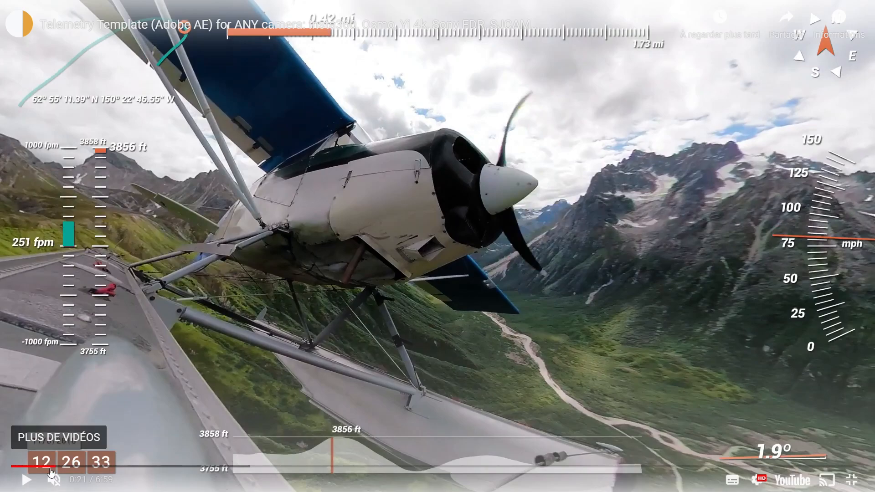
pyautogui.click(26, 481)
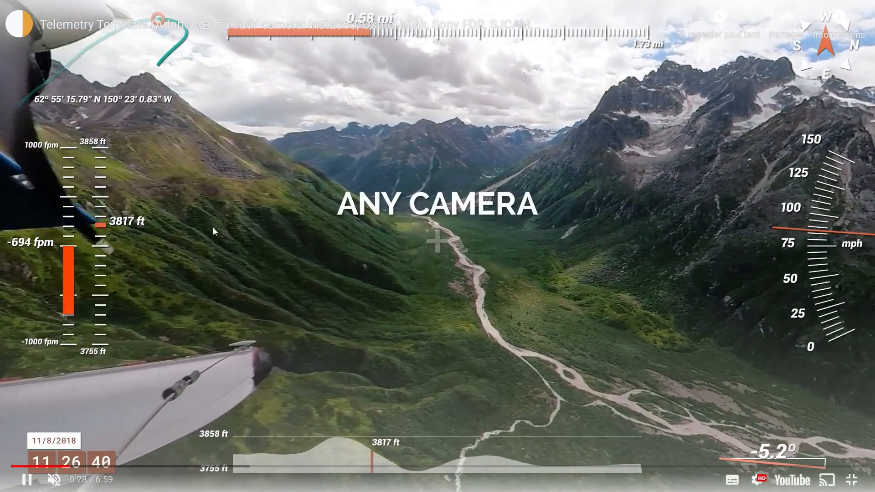
pyautogui.click(22, 486)
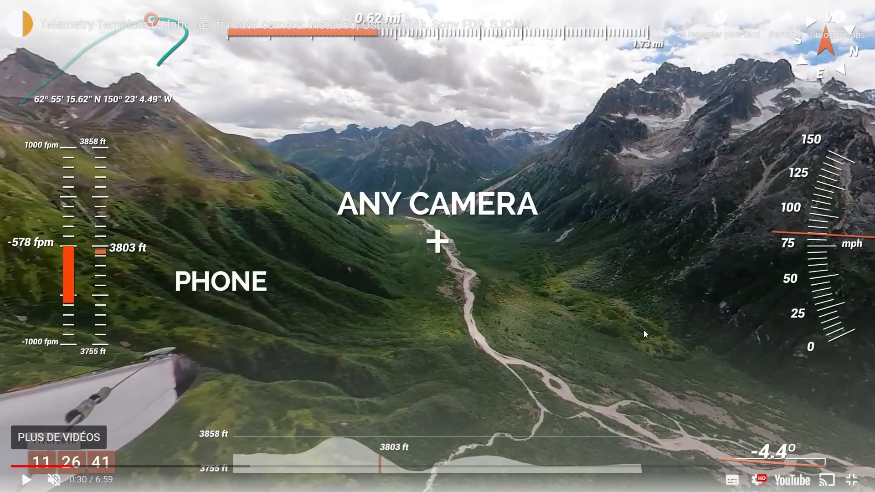
# Exit the full-screen video and switch to the To mgJSON converter page, highlighting its title.
pyautogui.click(853, 480)
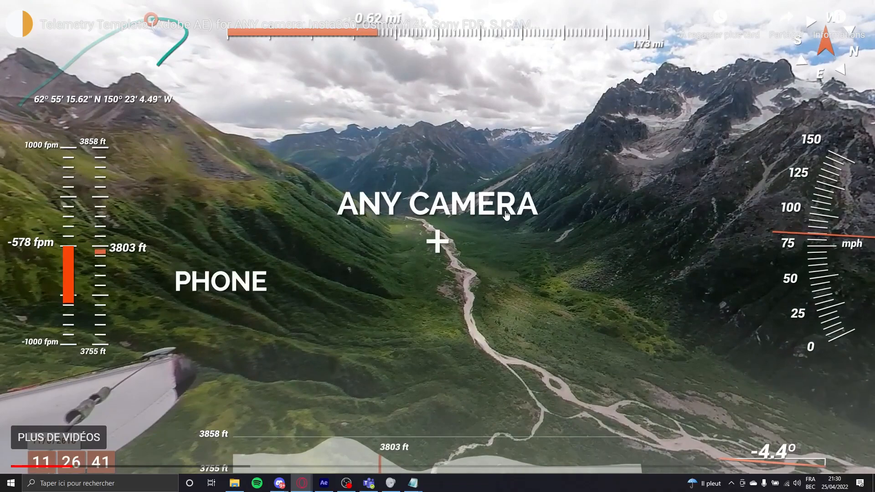
pyautogui.click(420, 6)
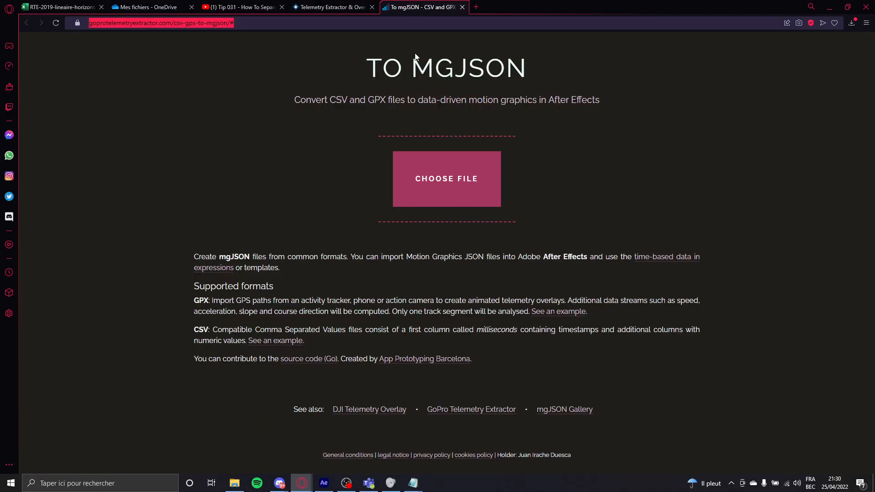
pyautogui.moveTo(365, 70); pyautogui.dragTo(551, 73)
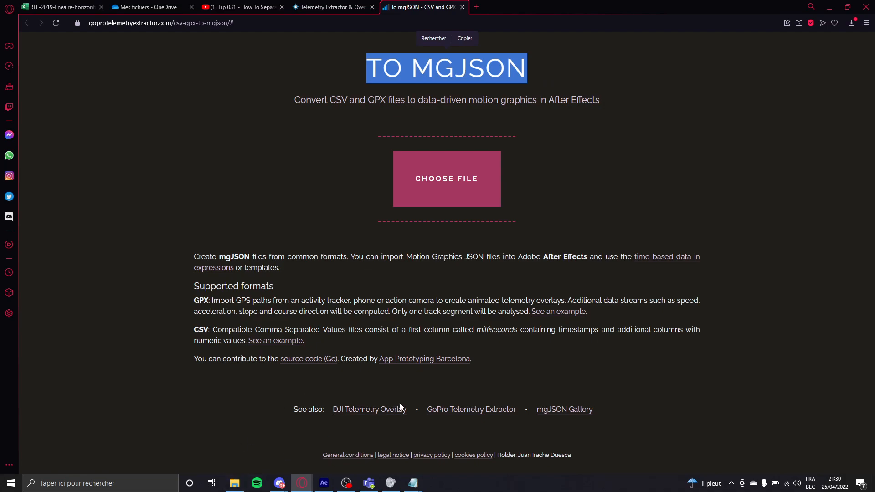
# Switch to After Effects, select the Année data of the RTE-2012-2019-light.mgjson layer, and move the playhead to 0:00:09:02.
pyautogui.click(324, 483)
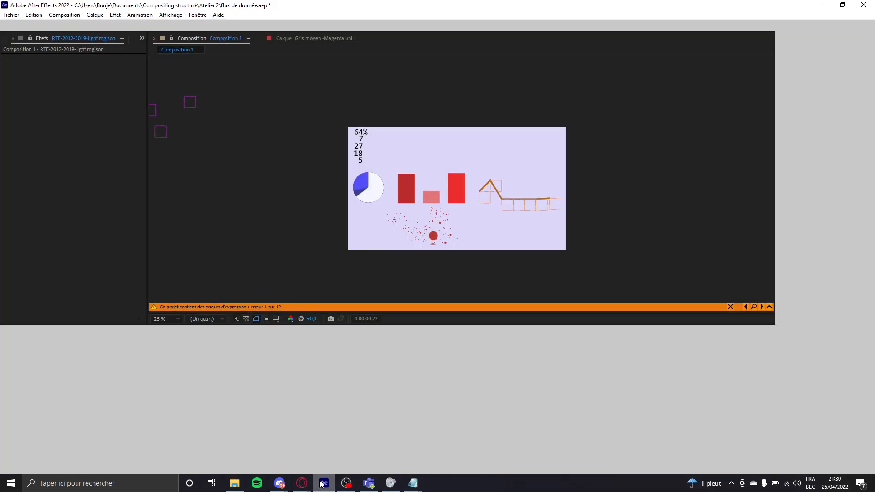
pyautogui.scroll(-10, 103, 408)
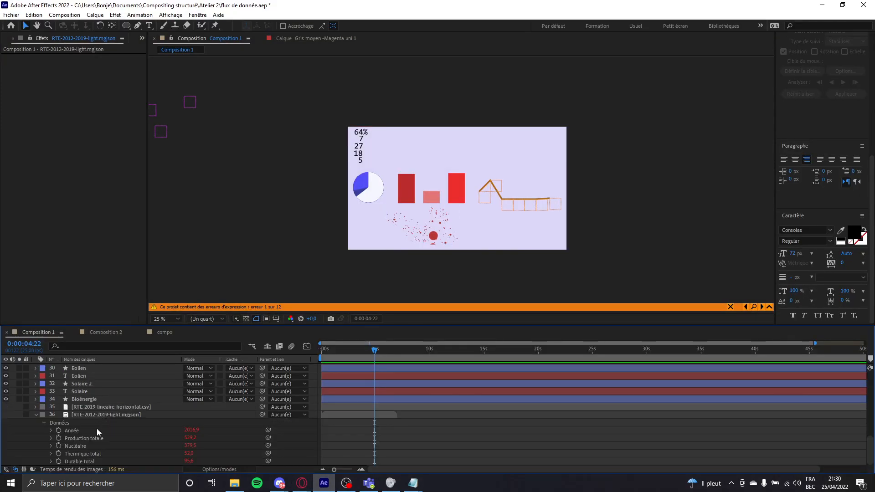
pyautogui.click(73, 431)
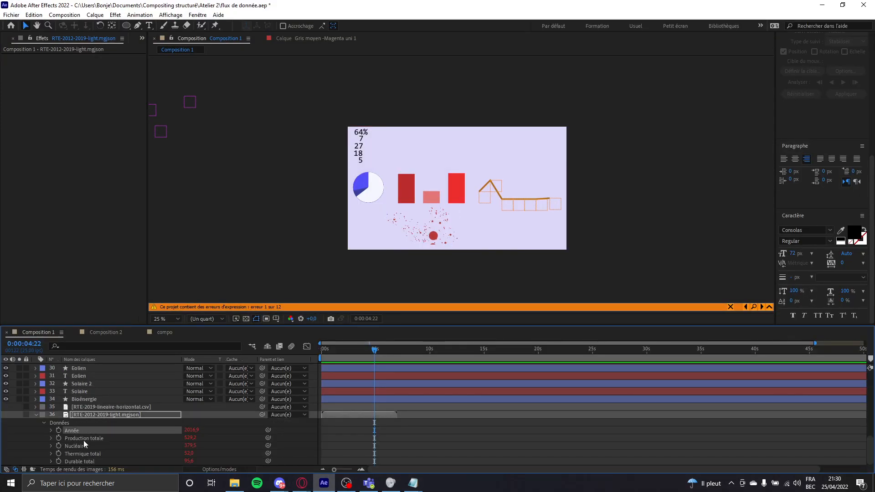
pyautogui.moveTo(373, 353); pyautogui.dragTo(418, 349)
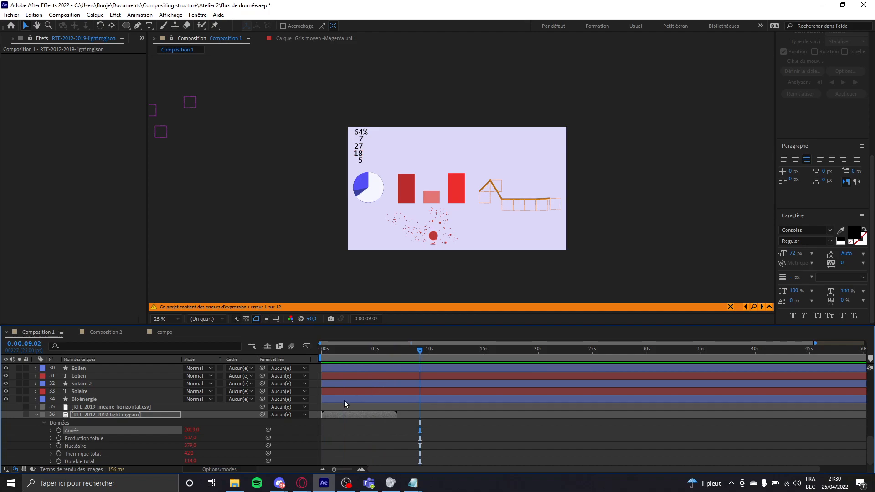
# Switch back to the To mgJSON converter page in the browser and clear the title highlight.
pyautogui.moveTo(325, 488)
pyautogui.click(325, 484)
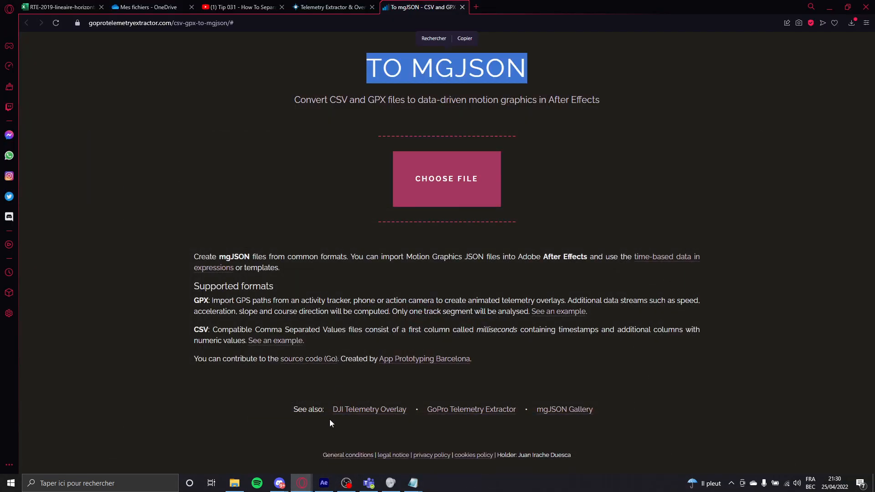
pyautogui.click(324, 484)
pyautogui.click(324, 484)
pyautogui.click(152, 99)
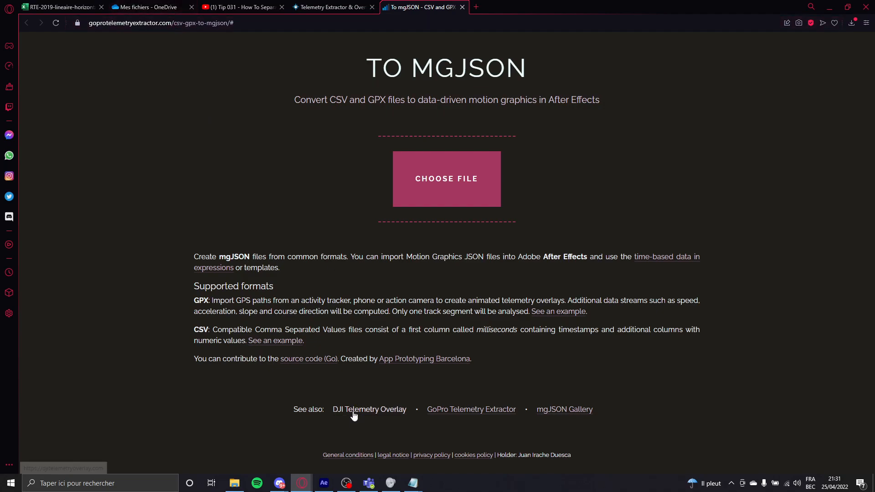
# Switch to After Effects, collapse the mgjson layer, and expand the RTE-2019-lineaire-horizontal.csv layer to examine its data values.
pyautogui.click(324, 483)
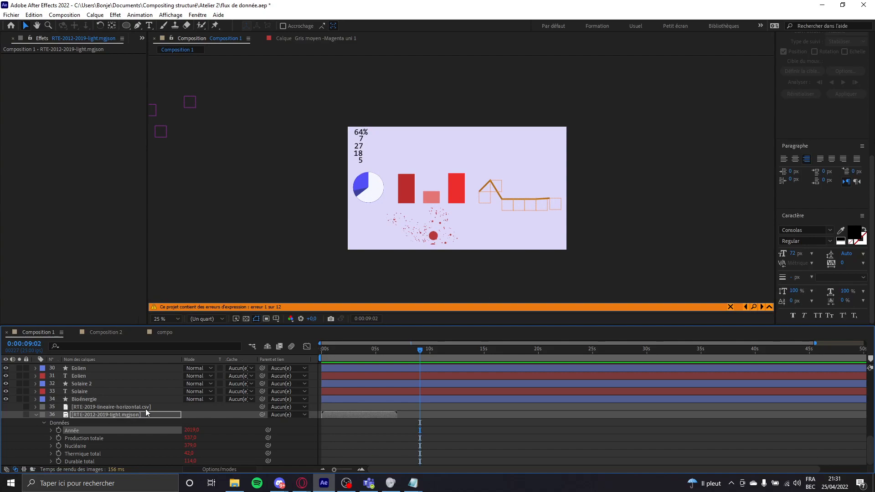
pyautogui.click(138, 407)
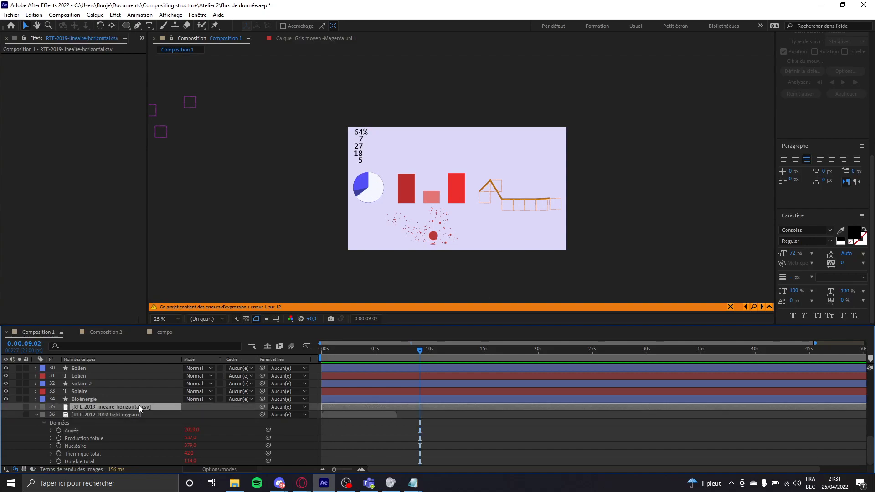
pyautogui.click(37, 414)
pyautogui.click(33, 408)
pyautogui.click(34, 409)
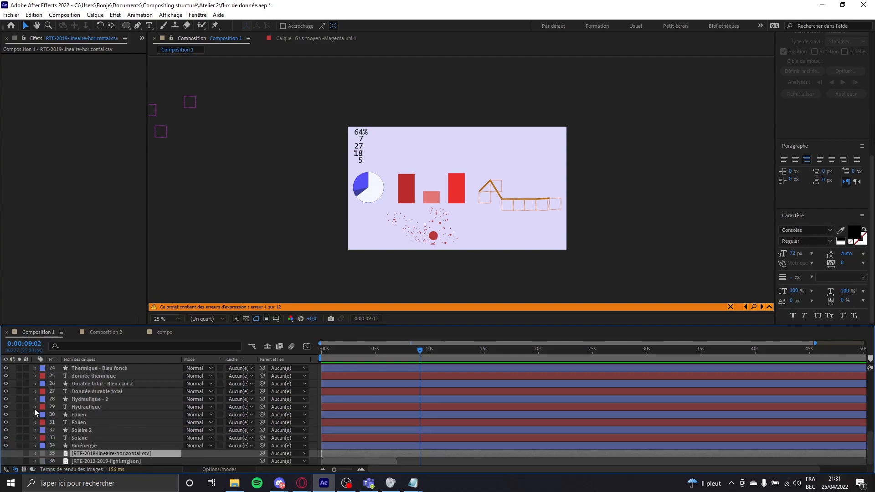
pyautogui.click(37, 452)
pyautogui.scroll(-3, 102, 374)
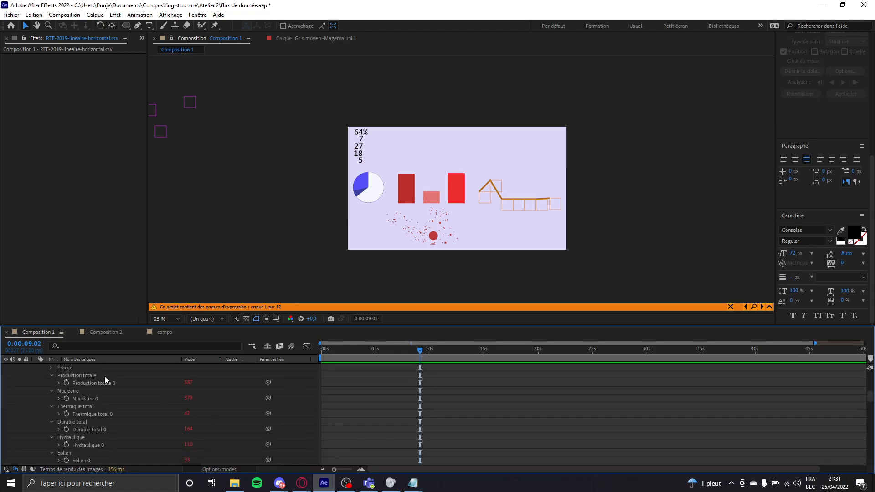
# Switch to the To mgJSON converter in the browser and try to convert RTE-2019-lineaire-horizontal (1).csv from the Téléchargements folder.
pyautogui.click(325, 484)
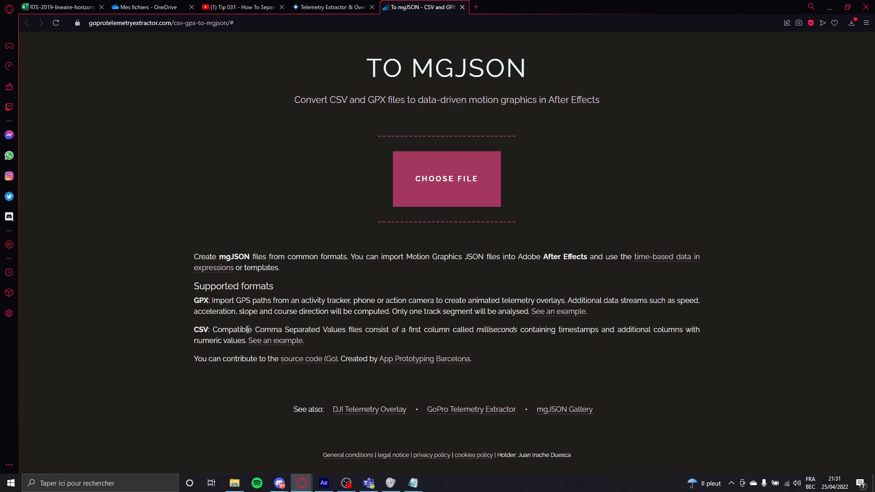
pyautogui.moveTo(246, 329); pyautogui.dragTo(294, 329)
pyautogui.click(441, 179)
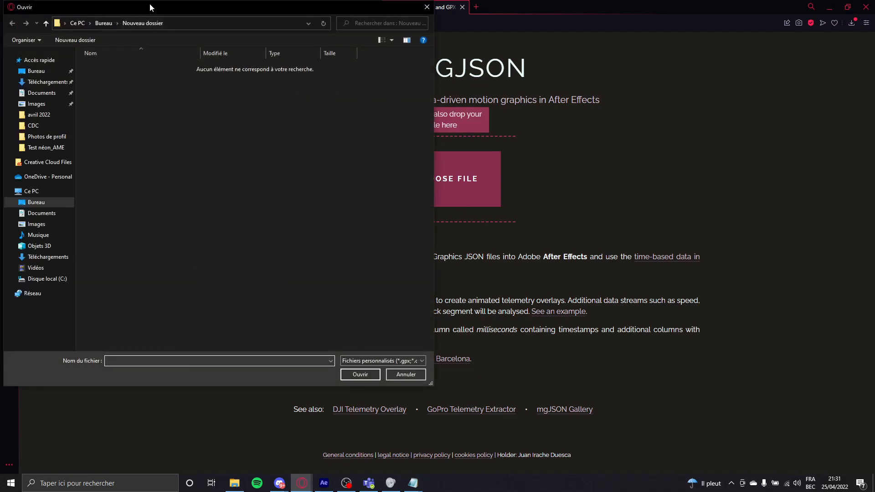
pyautogui.click(48, 81)
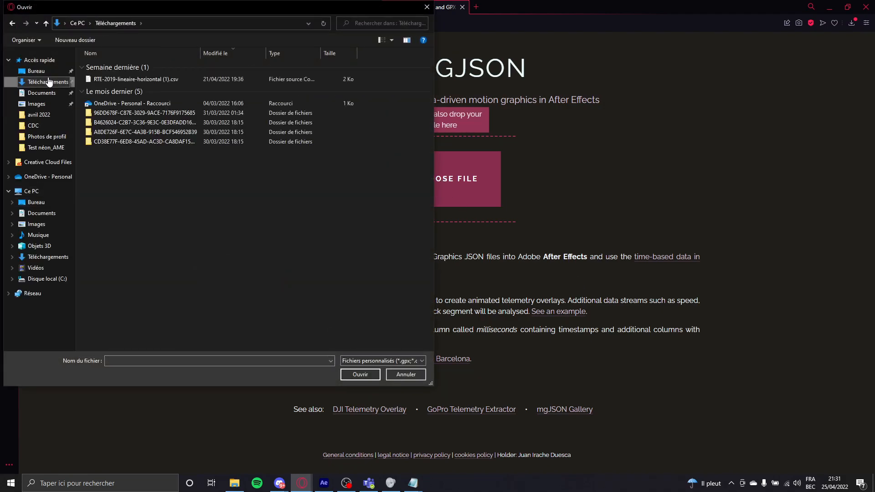
pyautogui.click(114, 78)
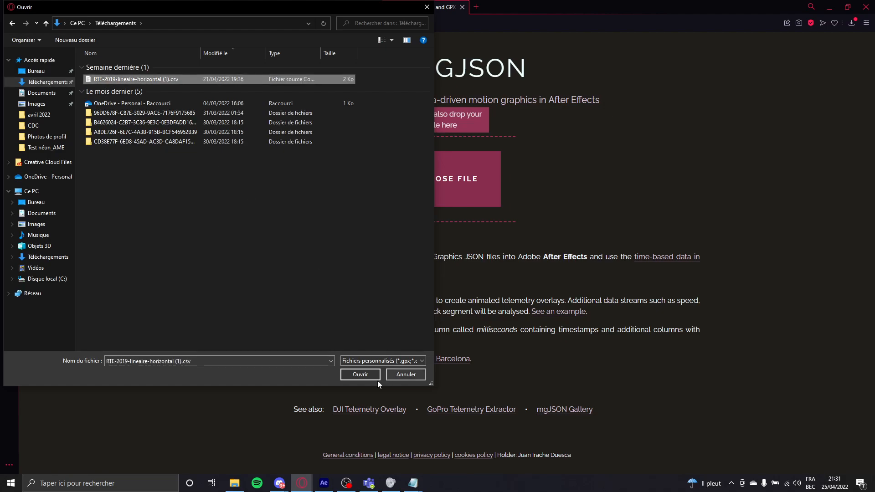
pyautogui.click(354, 371)
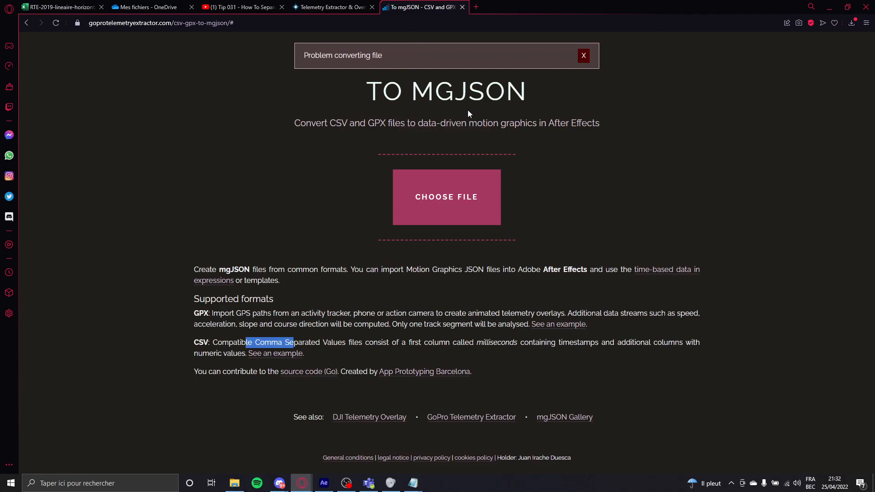
# Highlight the converter page's description of mgJSON and its supported GPX and CSV formats to read it, and clear the highlight.
pyautogui.click(472, 270)
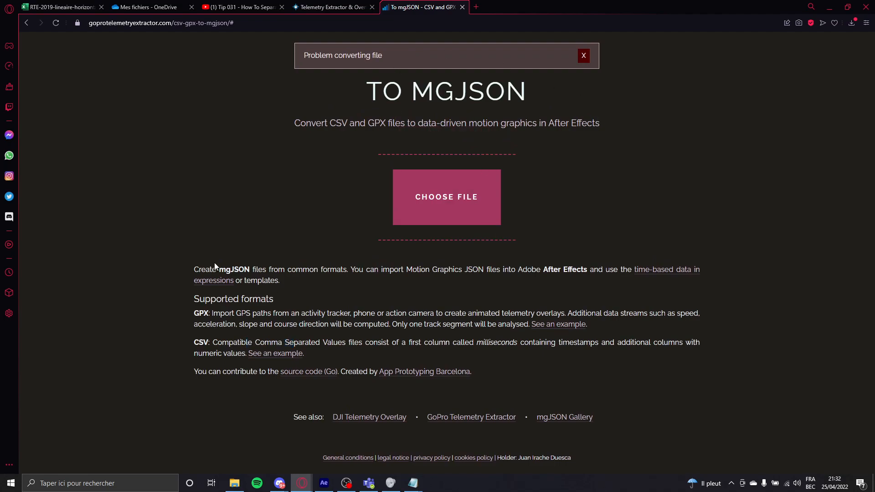
pyautogui.moveTo(193, 264); pyautogui.dragTo(532, 375)
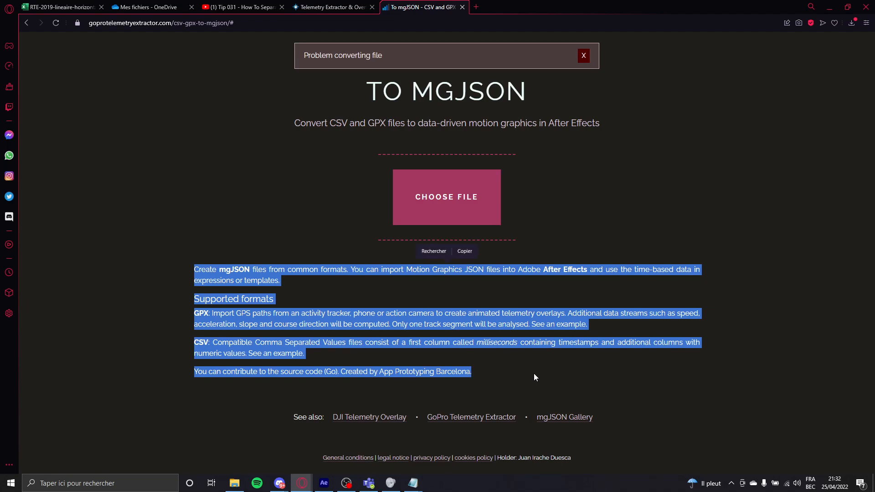
pyautogui.click(534, 373)
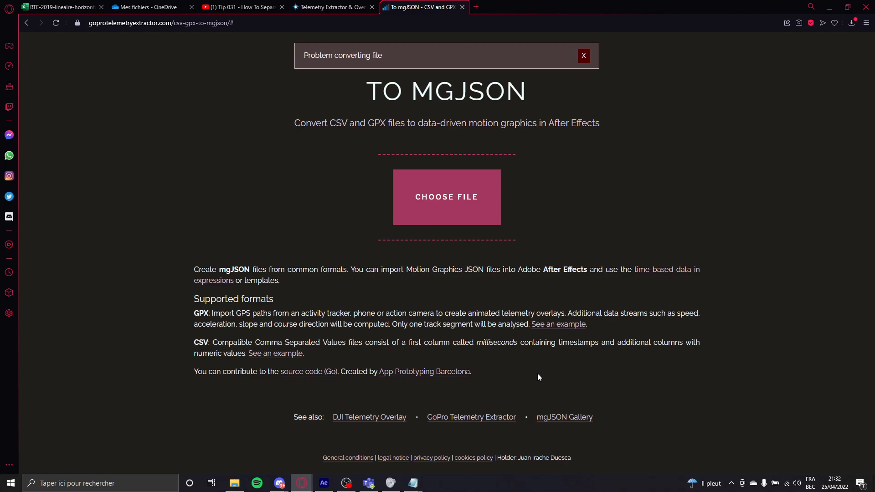
# Switch to Teams to look at RTE-2012-2019-light.mgjson in the Cours 4-5-6 files, and return to the converter page's description.
pyautogui.click(369, 483)
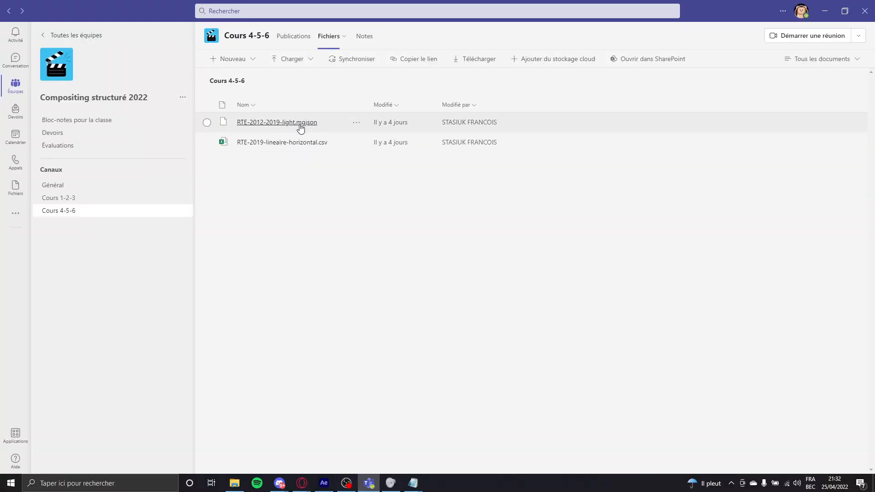
pyautogui.click(370, 484)
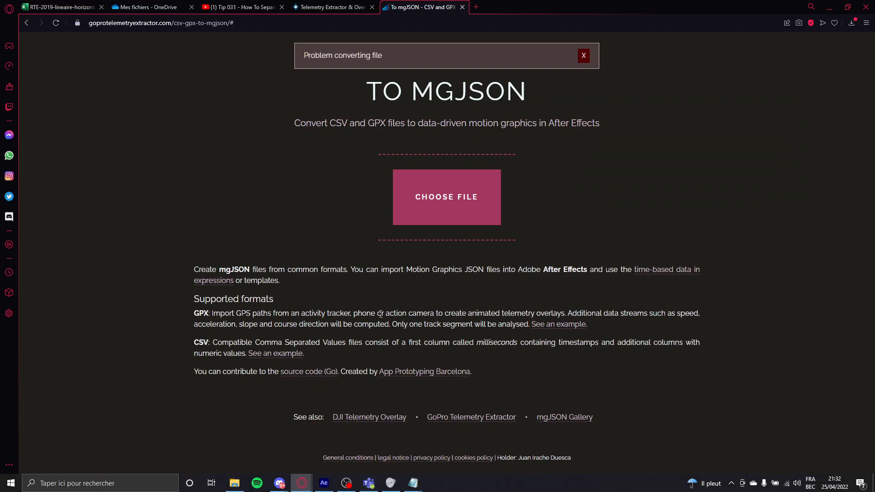
pyautogui.moveTo(354, 271); pyautogui.dragTo(292, 314)
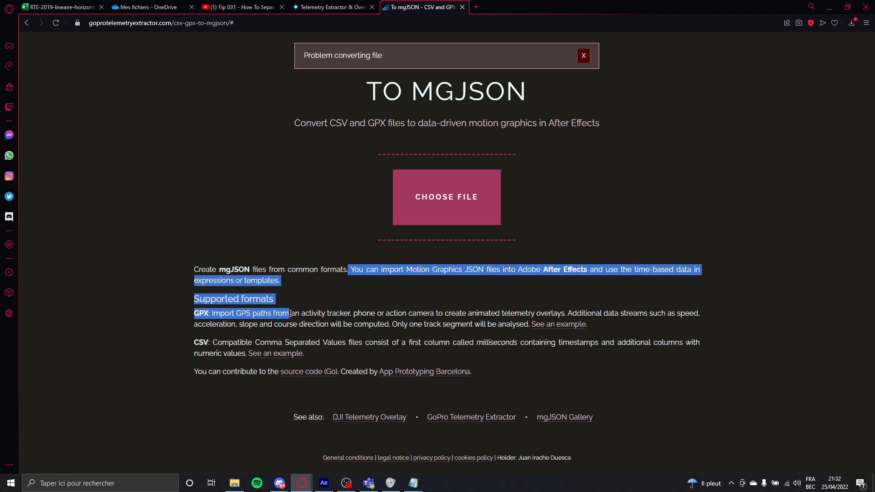
pyautogui.click(338, 315)
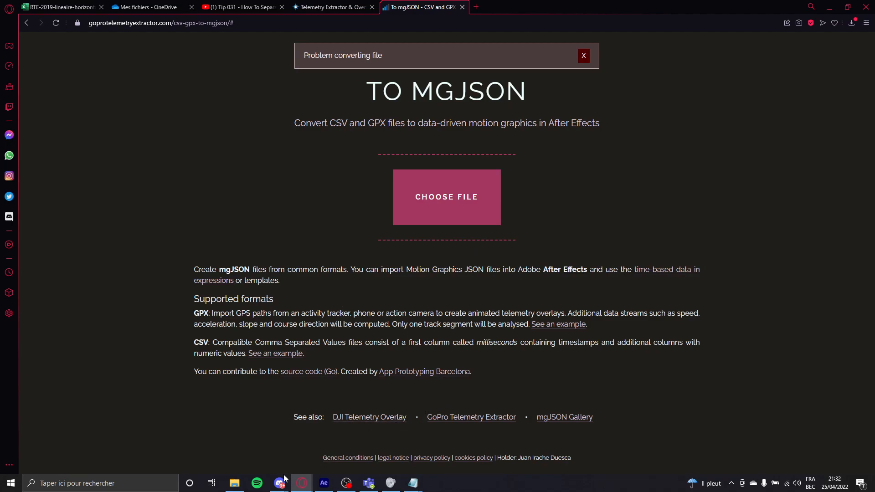
# Switch to After Effects and collapse the data groups of the RTE-2019-lineaire-horizontal.csv layer, along with the layer itself.
pyautogui.moveTo(279, 484)
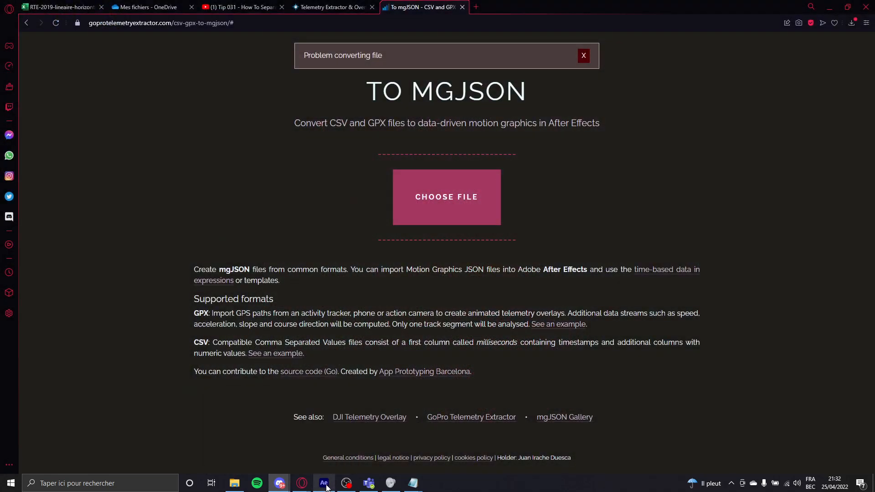
pyautogui.click(324, 483)
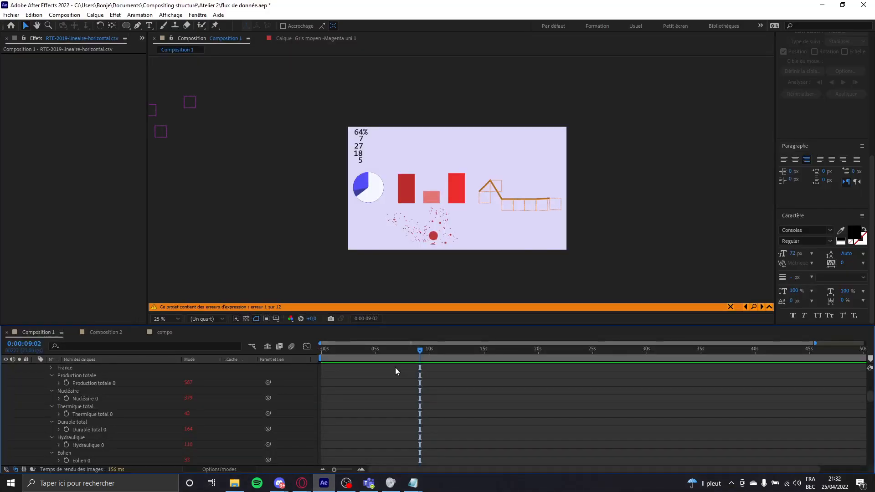
pyautogui.scroll(1, 96, 411)
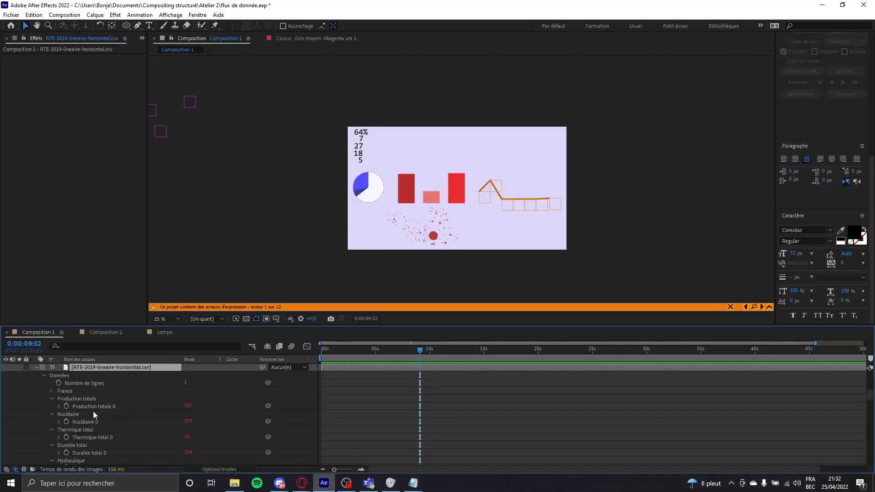
pyautogui.click(52, 399)
pyautogui.click(53, 406)
pyautogui.click(51, 414)
pyautogui.click(51, 422)
pyautogui.click(51, 430)
pyautogui.click(51, 437)
pyautogui.click(51, 445)
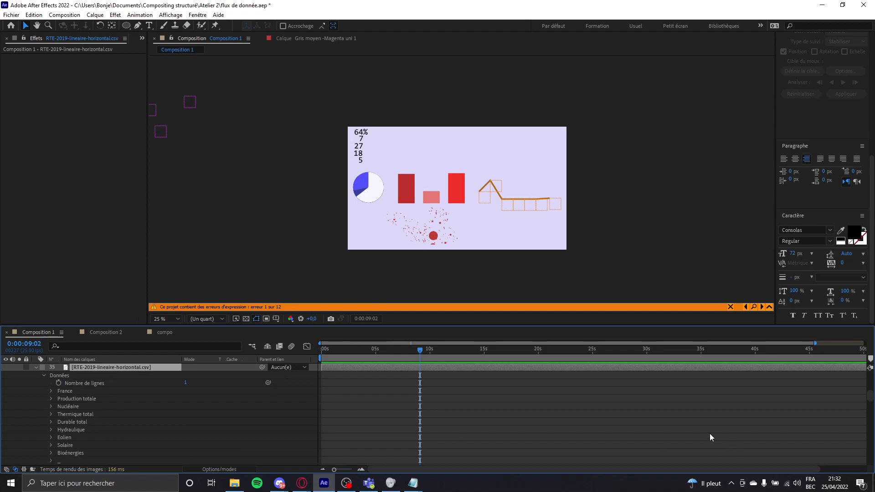
pyautogui.click(37, 367)
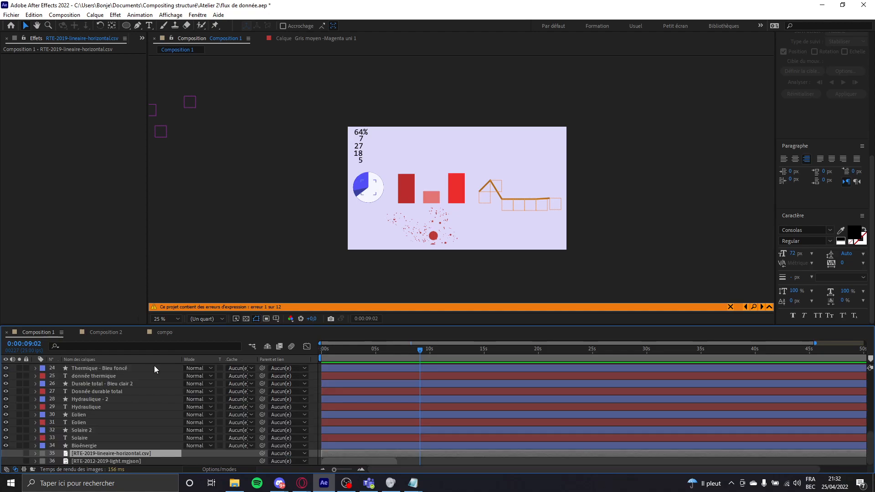
# Open the compo composition, collapse its empty text layer, and examine the pie, bar, line and terrain charts up close.
pyautogui.click(165, 332)
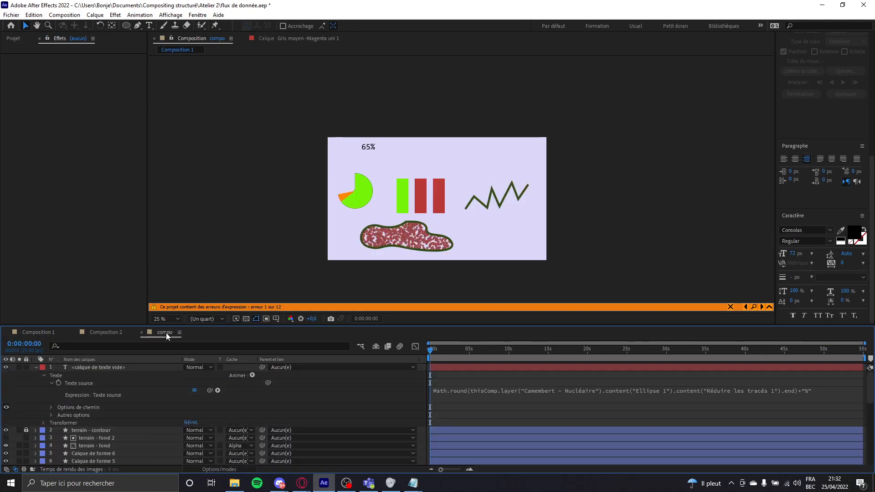
pyautogui.click(35, 367)
pyautogui.click(235, 265)
pyautogui.moveTo(269, 185); pyautogui.dragTo(311, 164)
pyautogui.scroll(2, 487, 176)
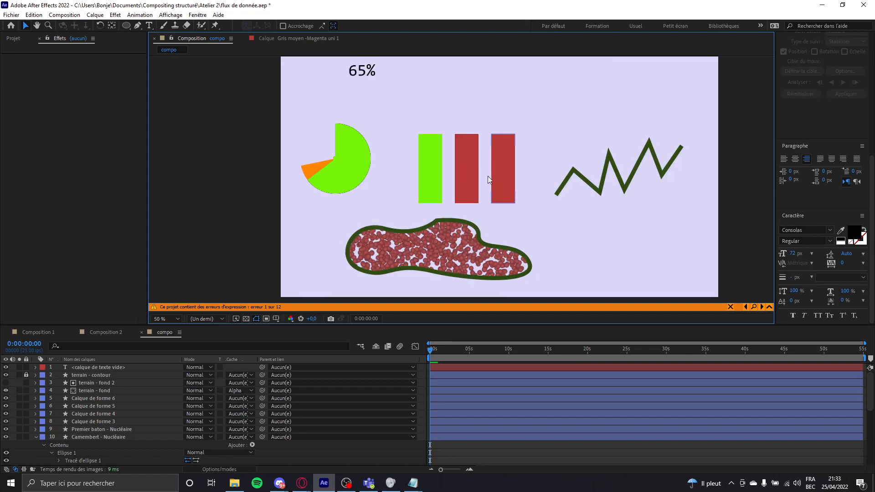
pyautogui.moveTo(596, 212); pyautogui.dragTo(563, 219)
pyautogui.scroll(-2, 562, 218)
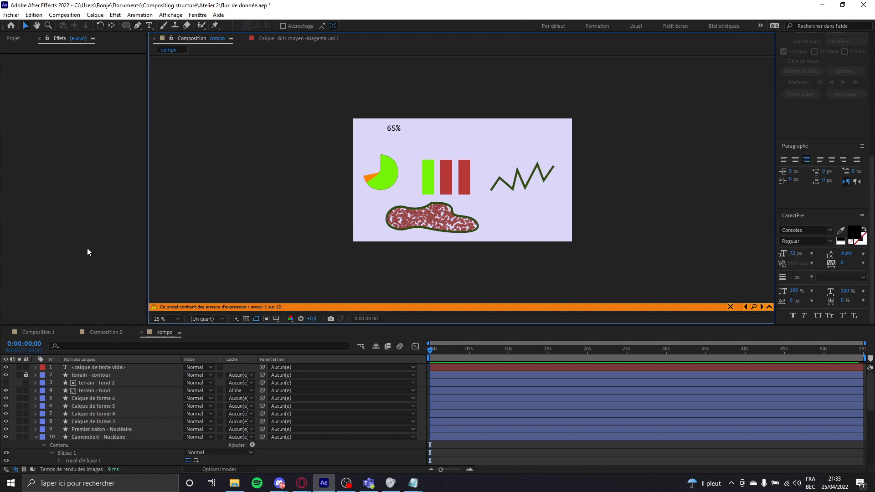
# Return to Composition 1 and enlarge the timeline area to examine the full list of layers, leaving none selected.
pyautogui.click(43, 334)
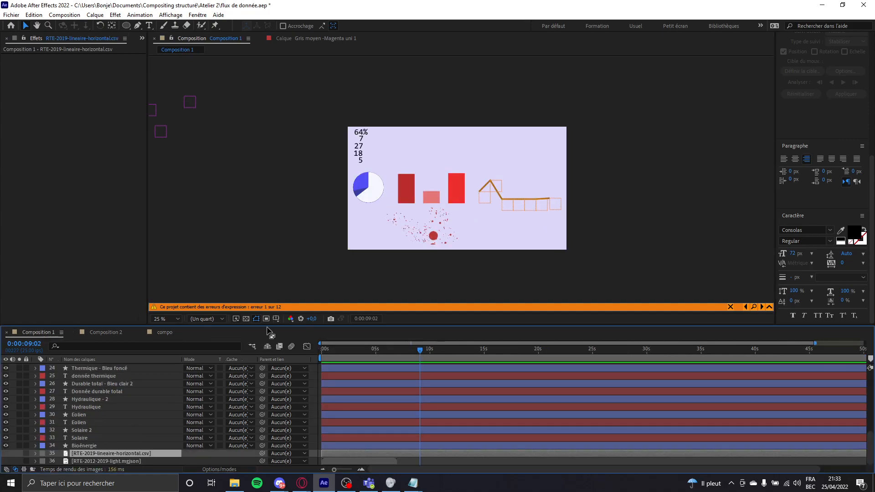
pyautogui.moveTo(269, 324); pyautogui.dragTo(328, 76)
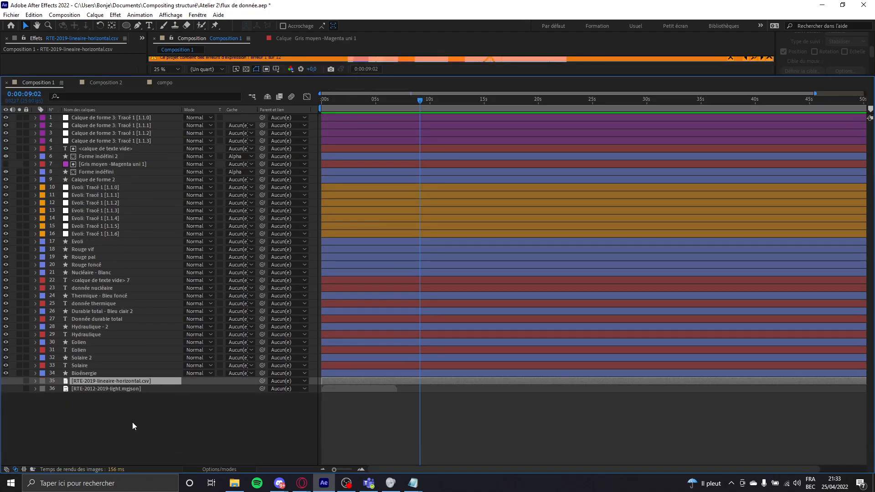
pyautogui.click(79, 331)
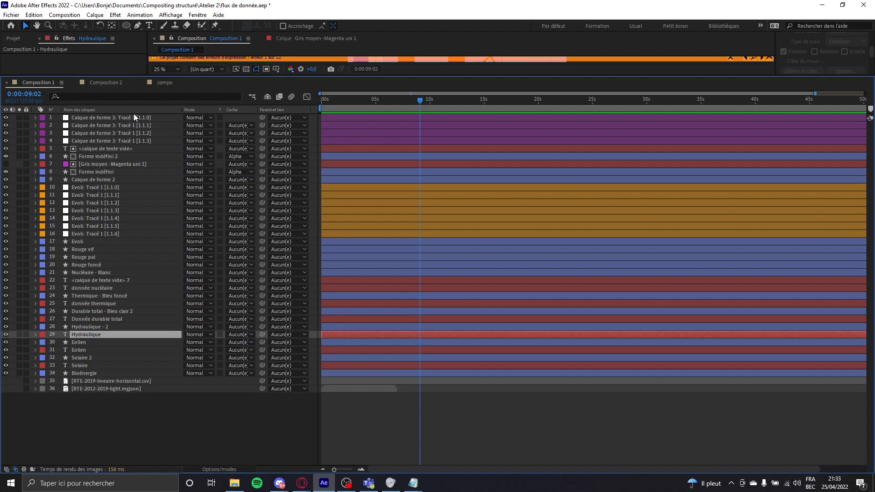
pyautogui.click(178, 434)
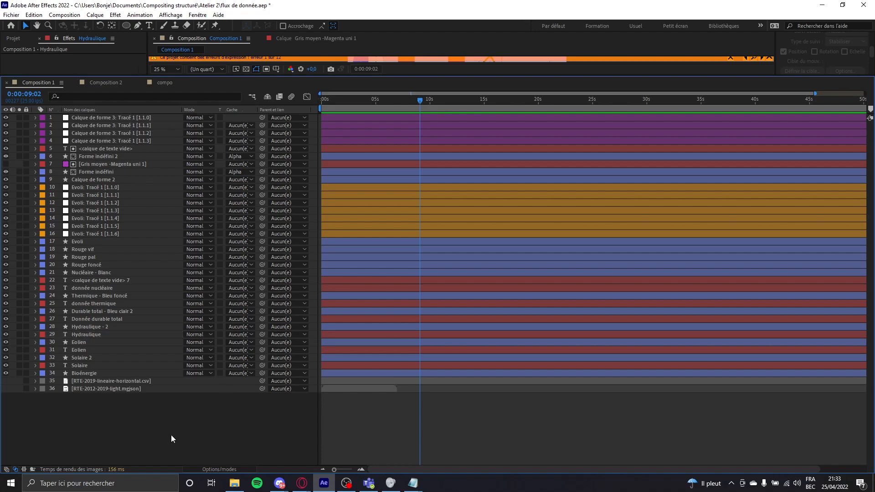
# Expand the RTE-2012-2019-light.mgjson layer to examine its data, collapse it, and shrink the timeline area so the composition view has room.
pyautogui.click(35, 389)
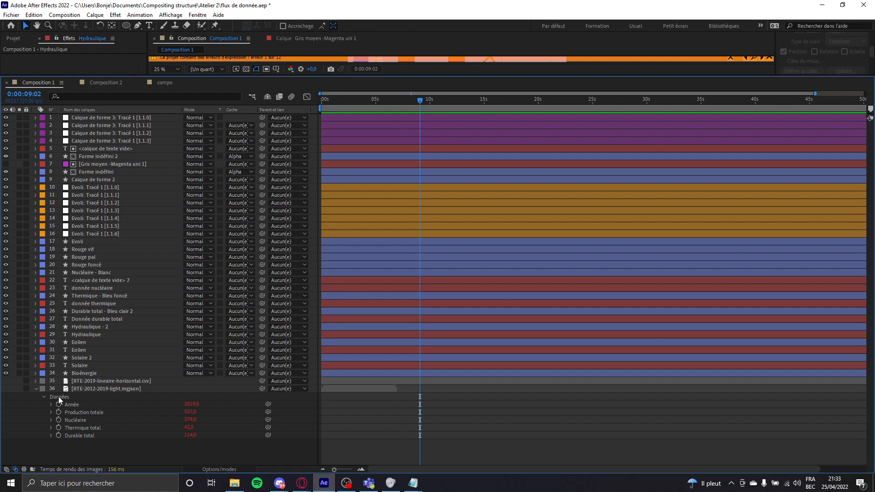
pyautogui.click(36, 390)
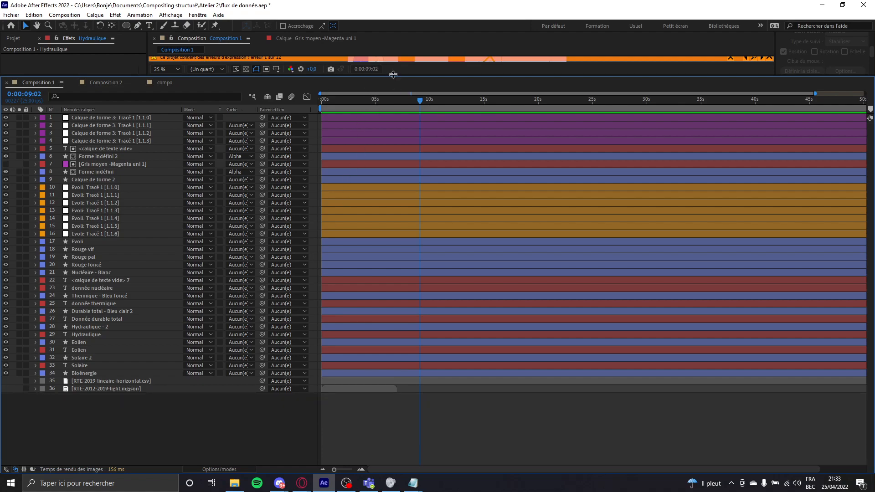
pyautogui.moveTo(395, 82); pyautogui.dragTo(426, 363)
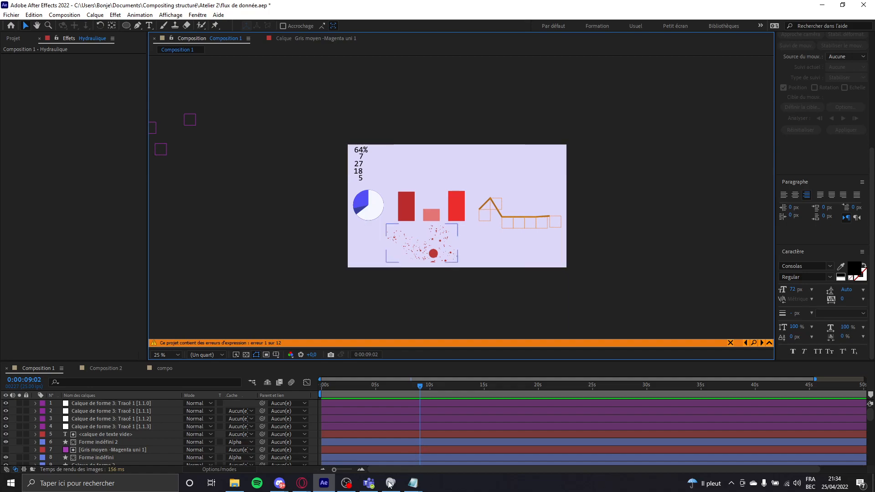
pyautogui.click(347, 483)
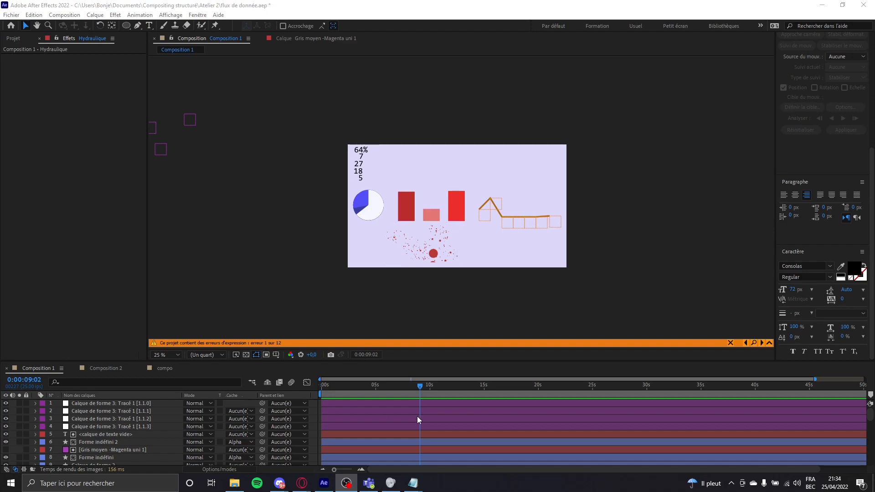